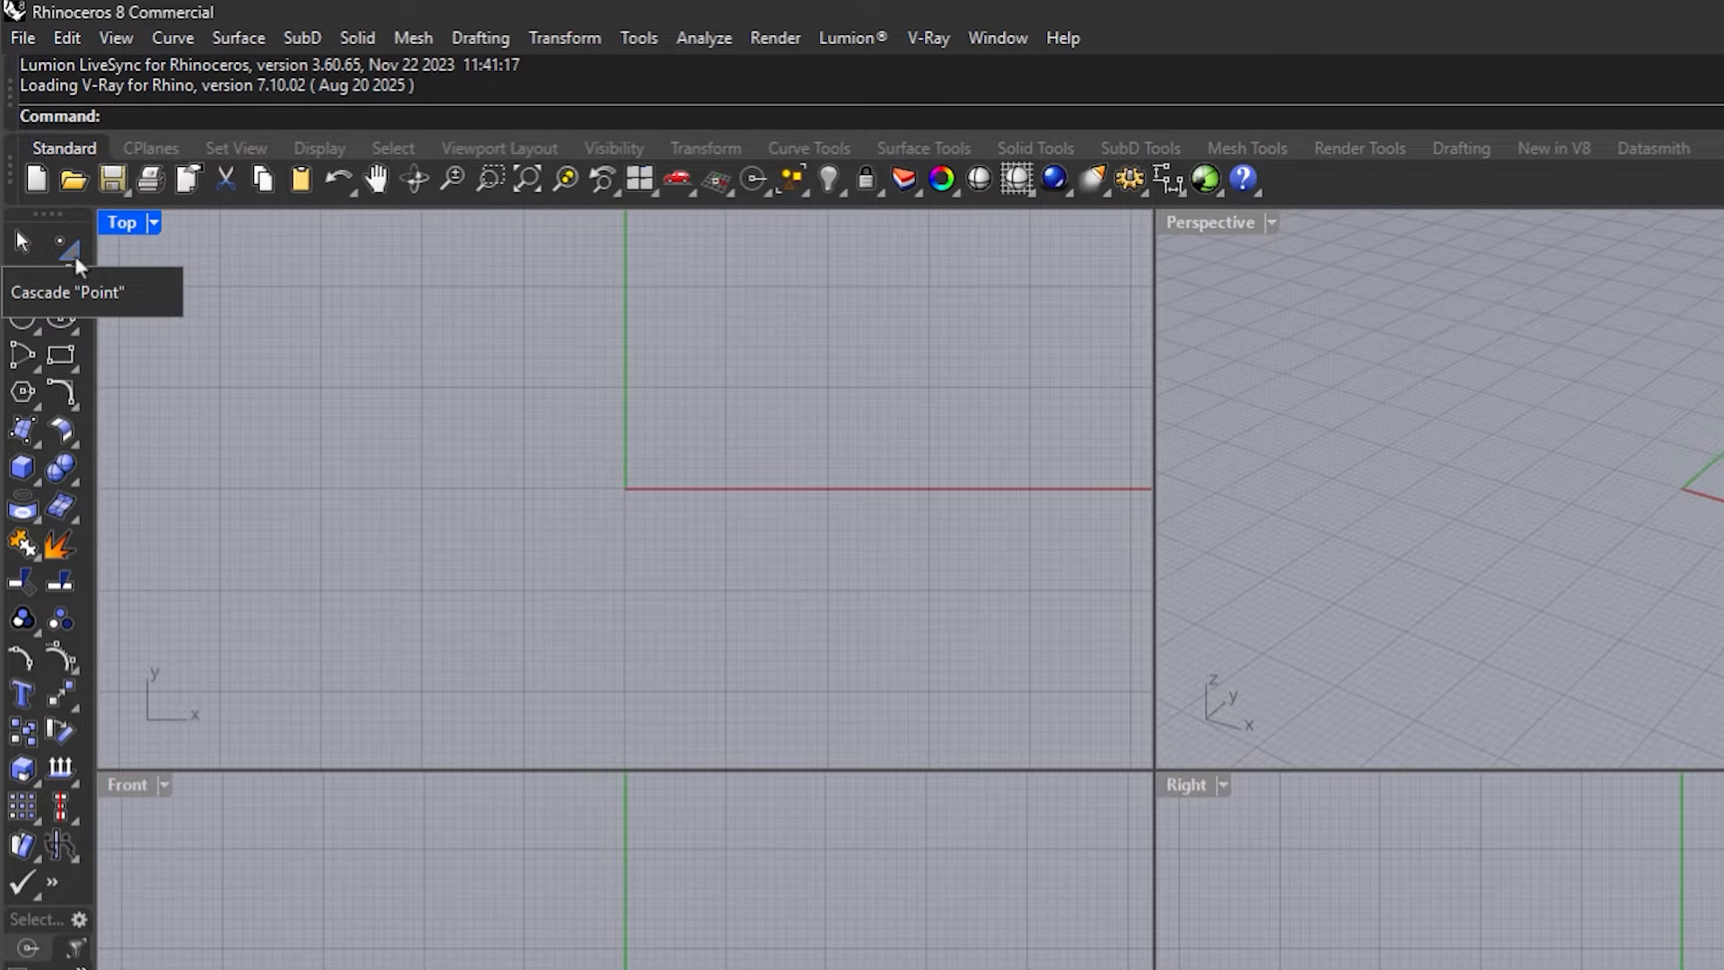
Step: Detach the Point tools as a floating palette, widen it, and close it again
{"action": "left_click", "coordinate": [73, 256]}
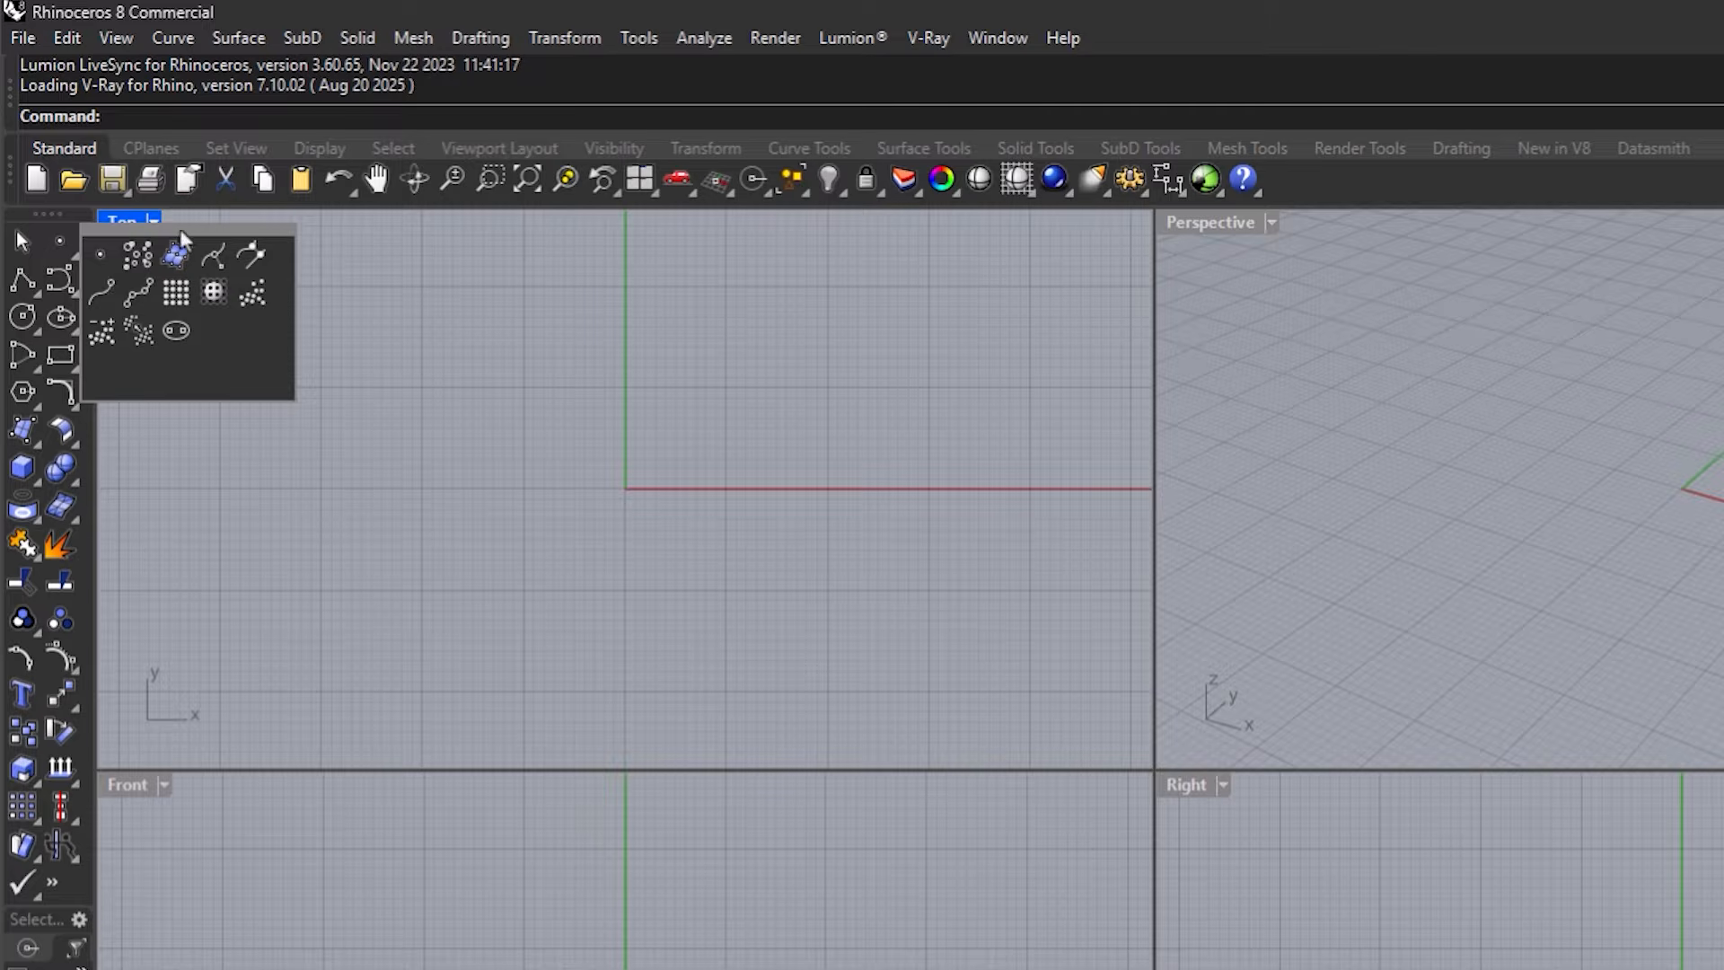
{"action": "left_click_drag", "start_coordinate": [179, 228], "coordinate": [217, 304]}
{"action": "left_click_drag", "start_coordinate": [334, 362], "coordinate": [467, 362]}
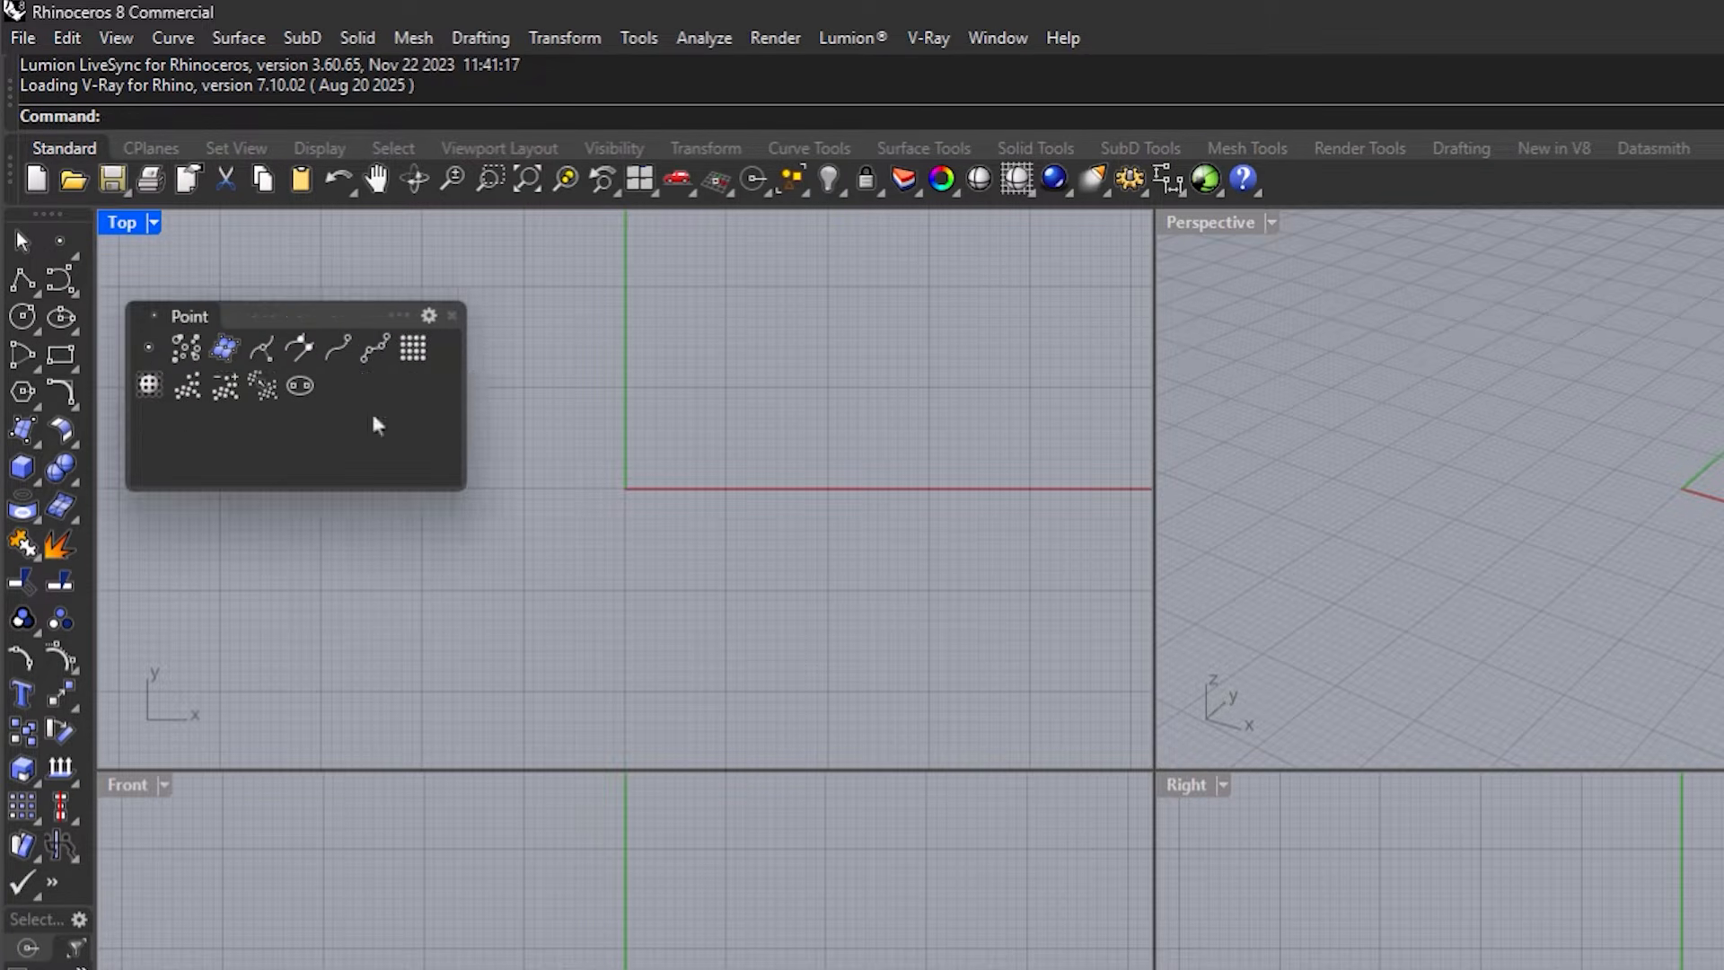
{"action": "left_click", "coordinate": [452, 316]}
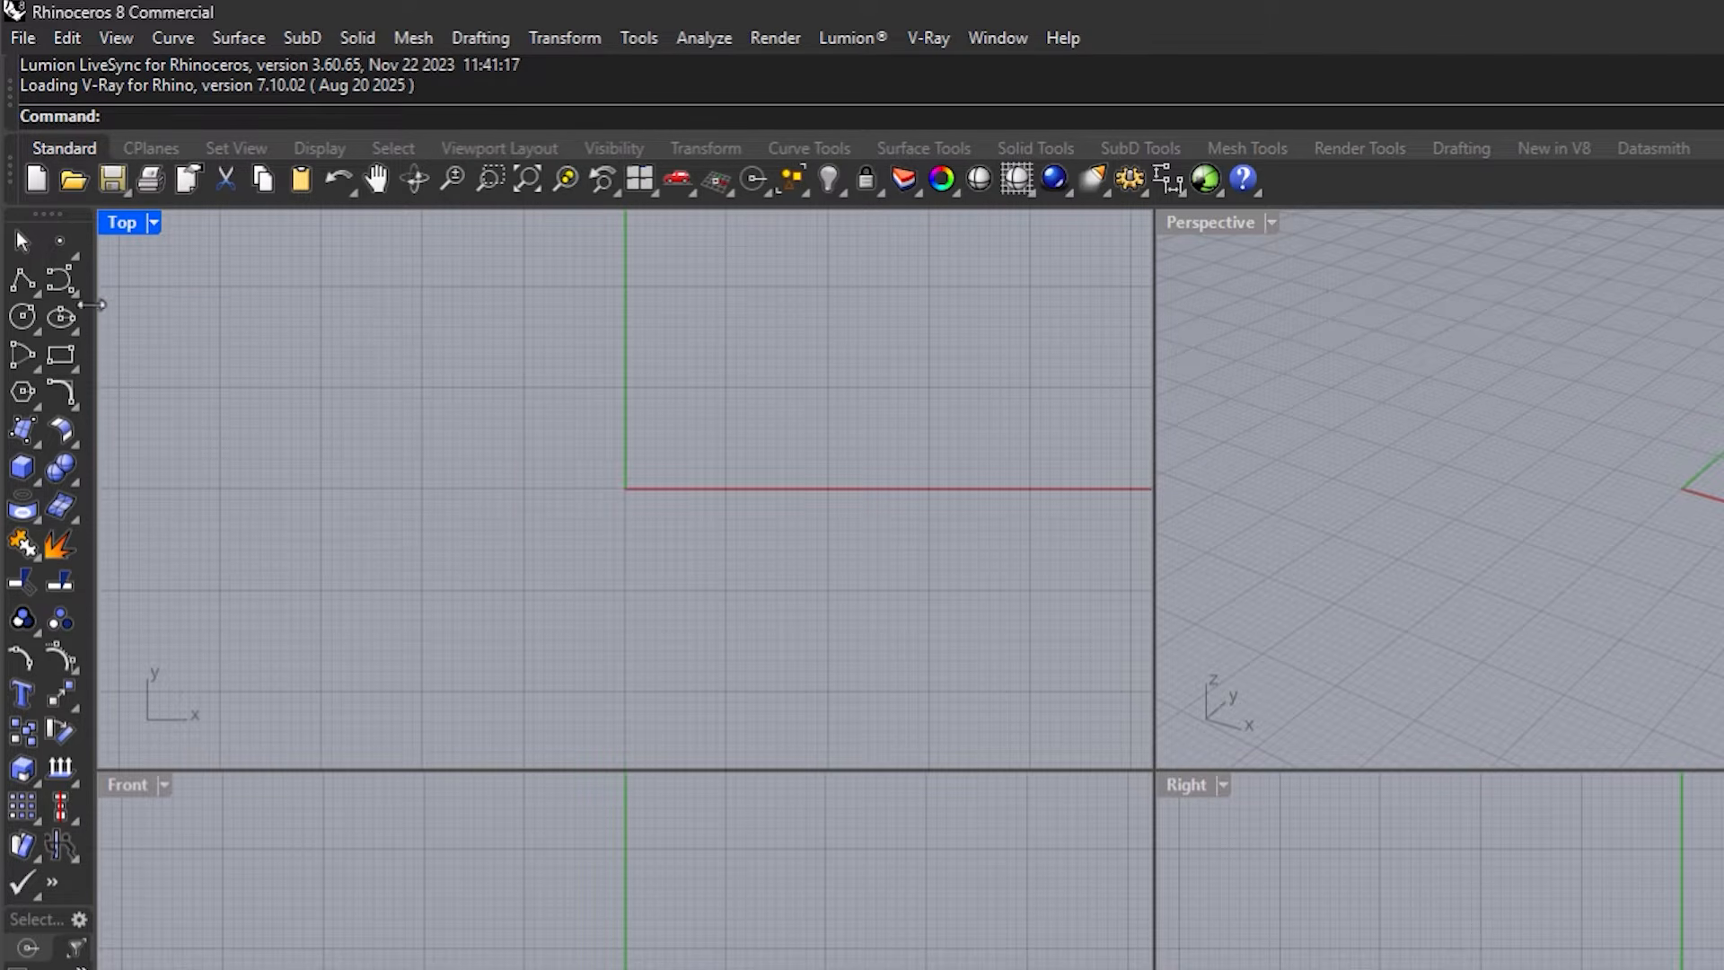
Step: Detach the Lines tools as a floating palette and widen it
{"action": "left_click", "coordinate": [37, 294]}
{"action": "left_click_drag", "start_coordinate": [117, 267], "coordinate": [158, 331]}
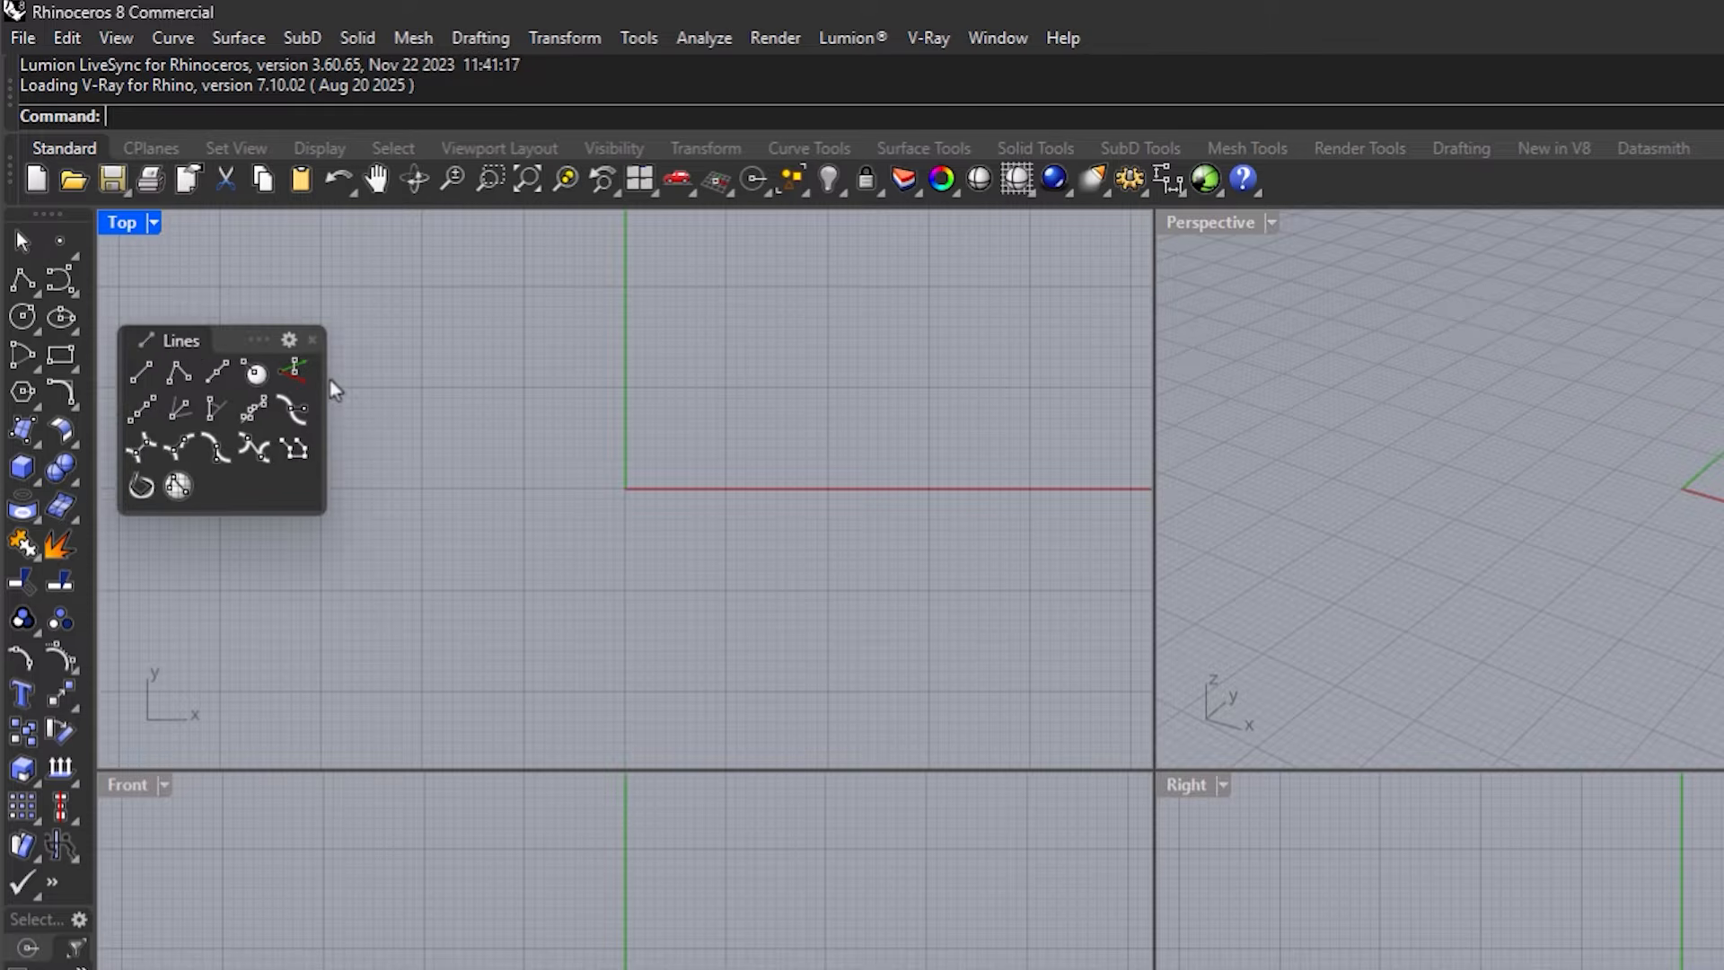
{"action": "left_click_drag", "start_coordinate": [333, 391], "coordinate": [462, 393]}
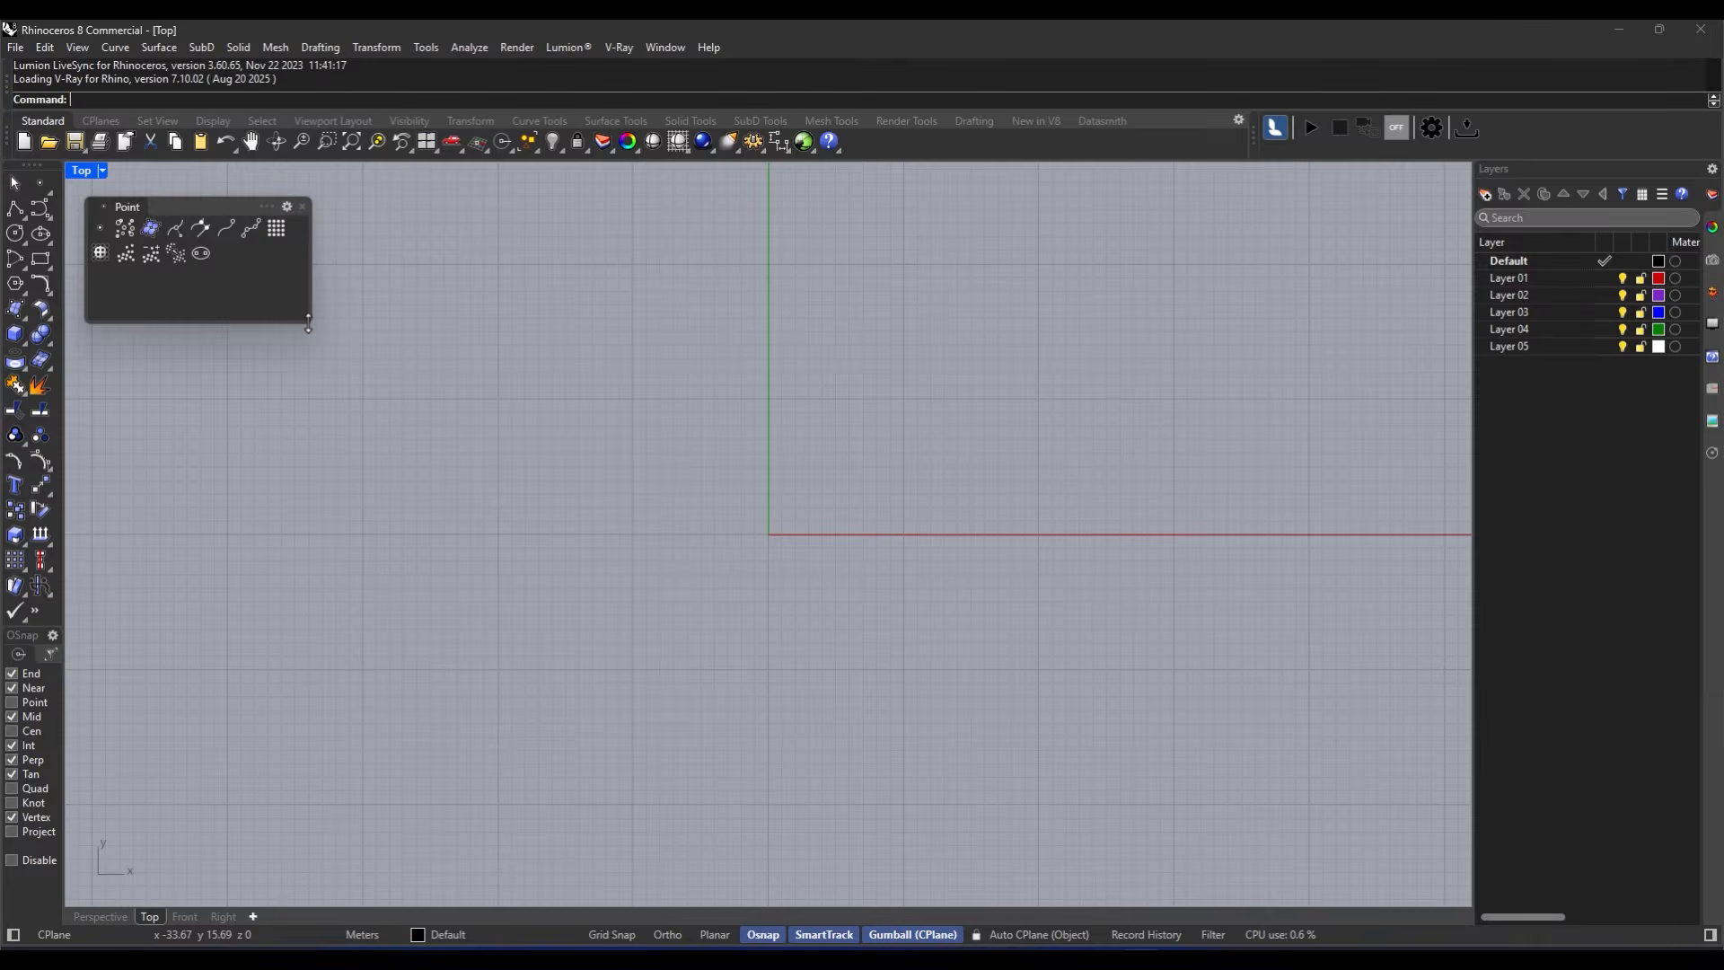
Step: Compact the Point palette and place three single points: on the positive y-axis, on its negative-x side, and at the origin
{"action": "left_click_drag", "start_coordinate": [308, 325], "coordinate": [305, 289]}
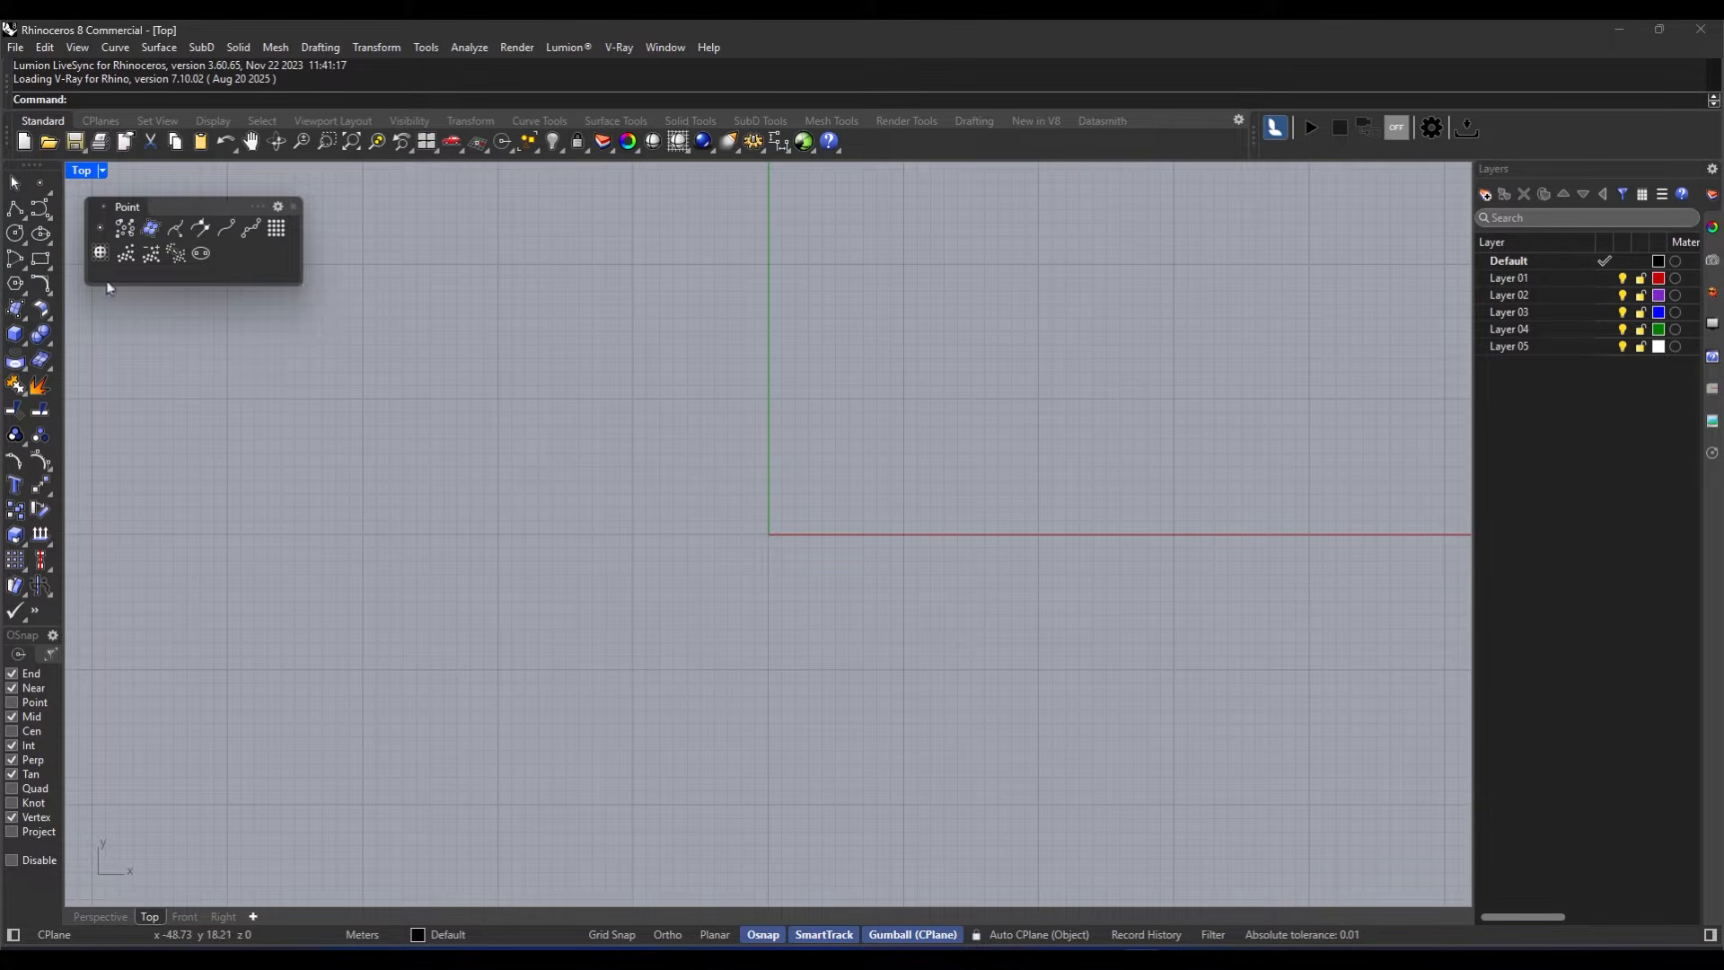
{"action": "left_click", "coordinate": [94, 229]}
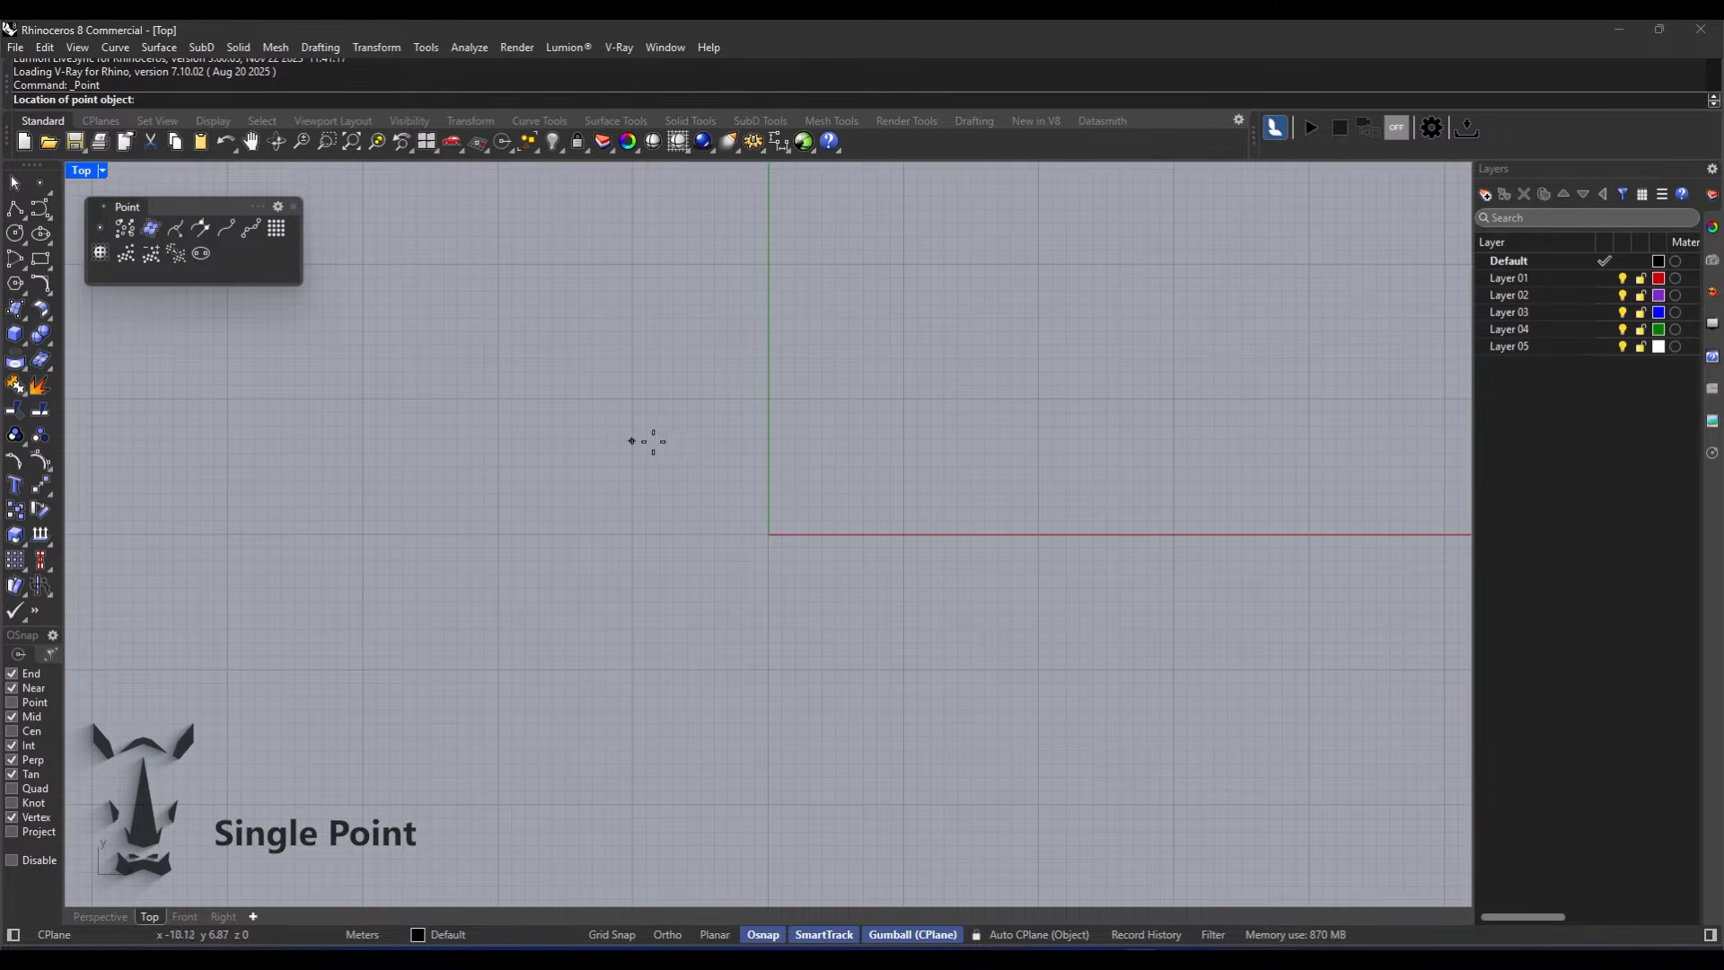
{"action": "left_click", "coordinate": [769, 395]}
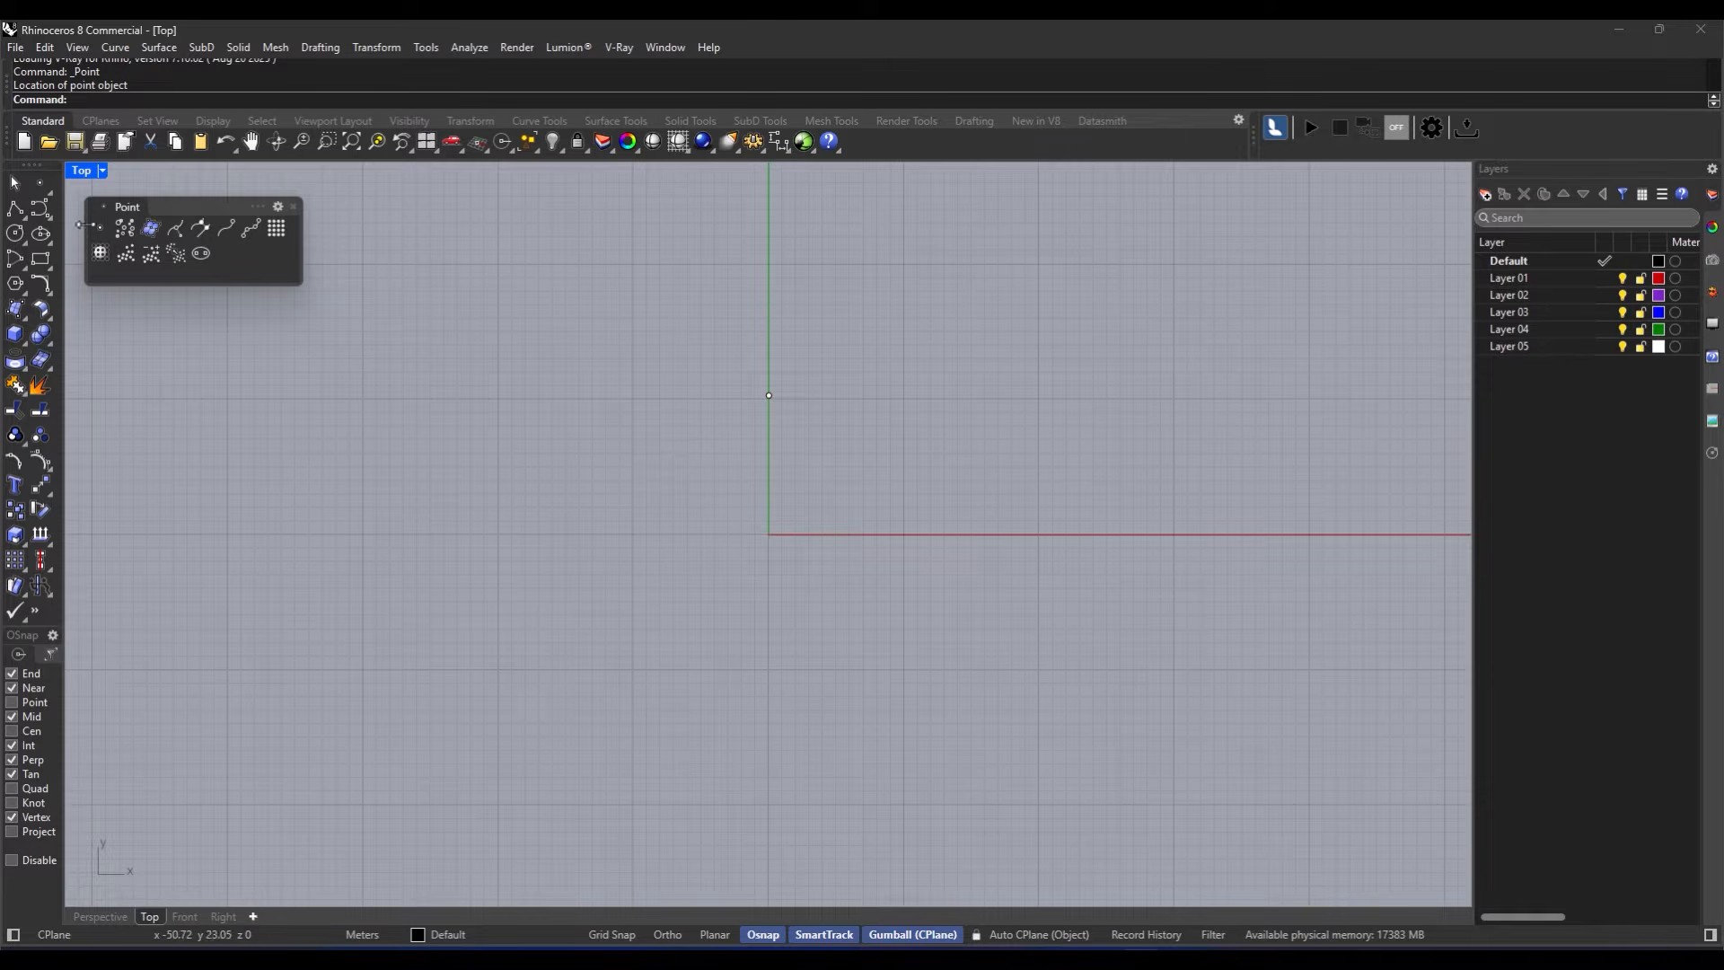
{"action": "left_click", "coordinate": [96, 233]}
{"action": "left_click", "coordinate": [615, 431]}
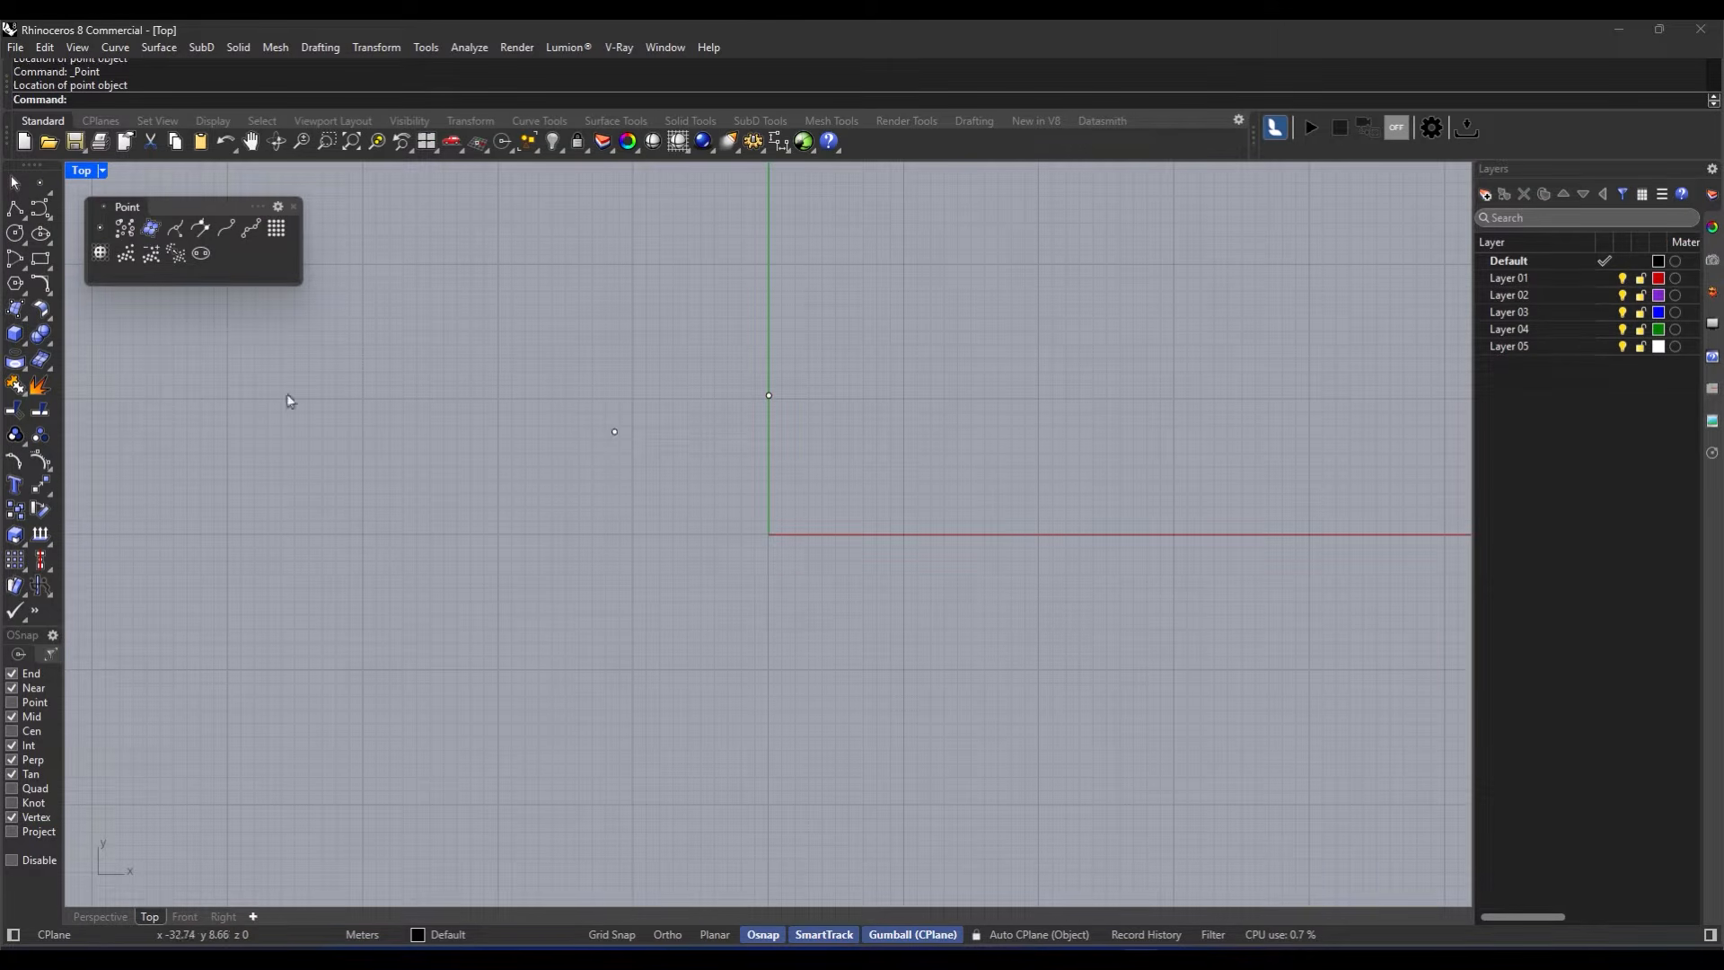
{"action": "left_click", "coordinate": [98, 234]}
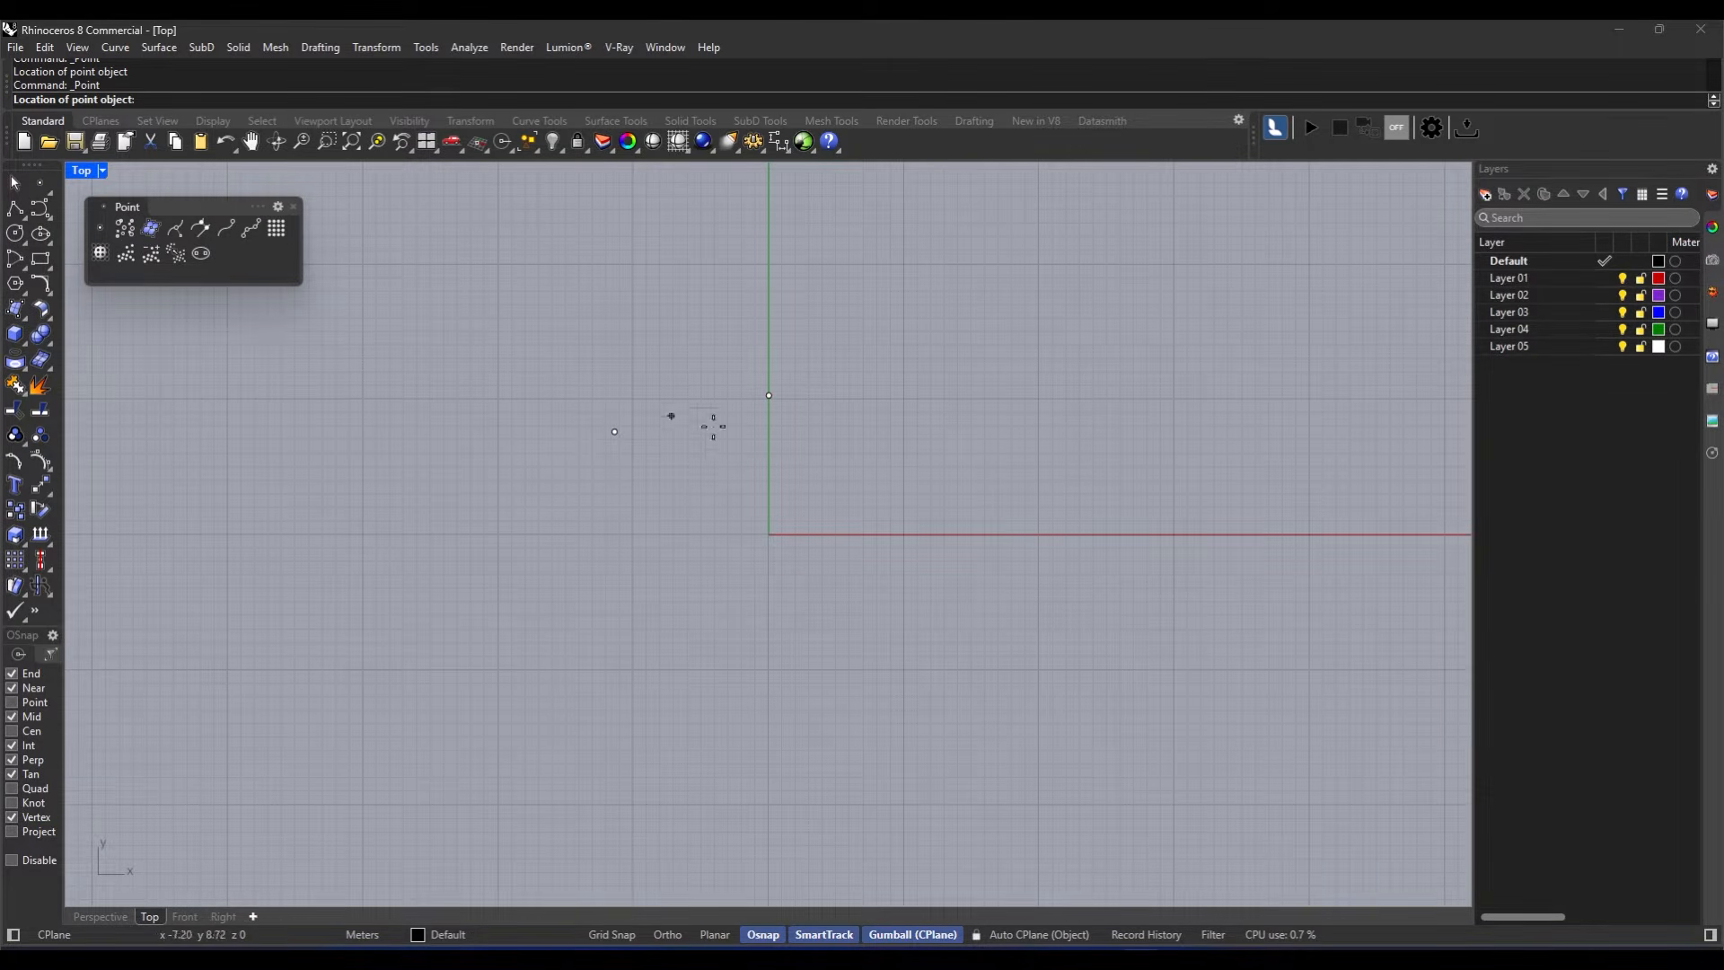
{"action": "left_click", "coordinate": [767, 534]}
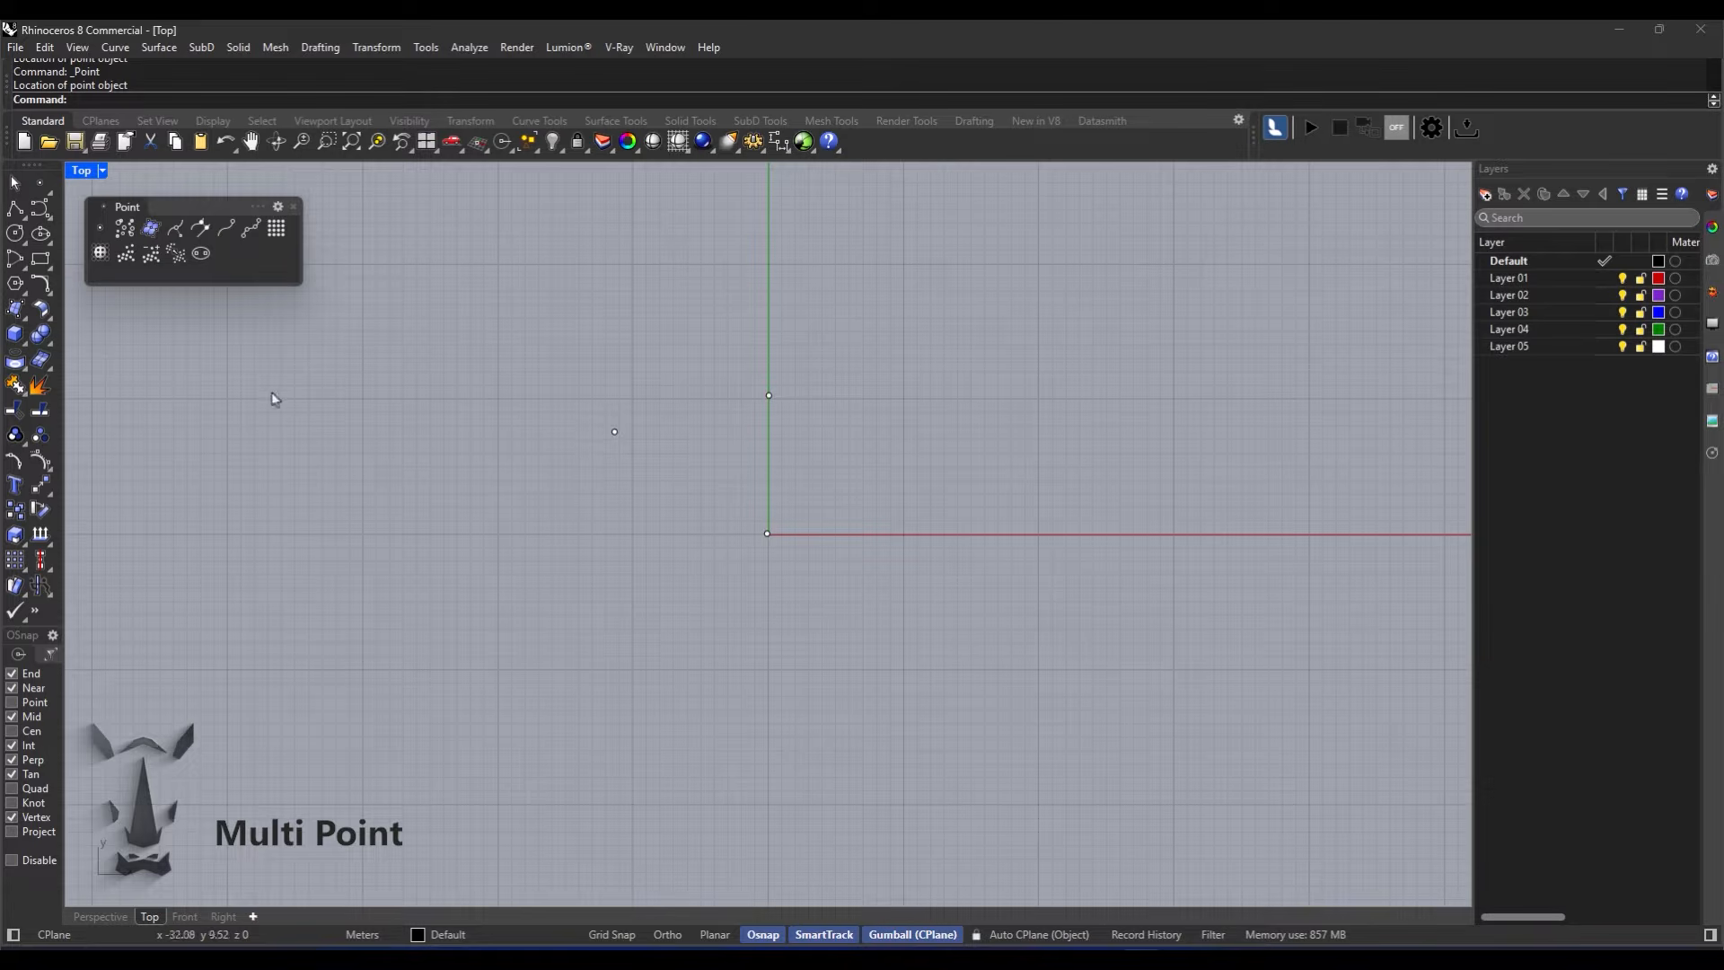
Step: Place five scattered points around the origin in one run of the Multiple Points command
{"action": "left_click", "coordinate": [125, 230]}
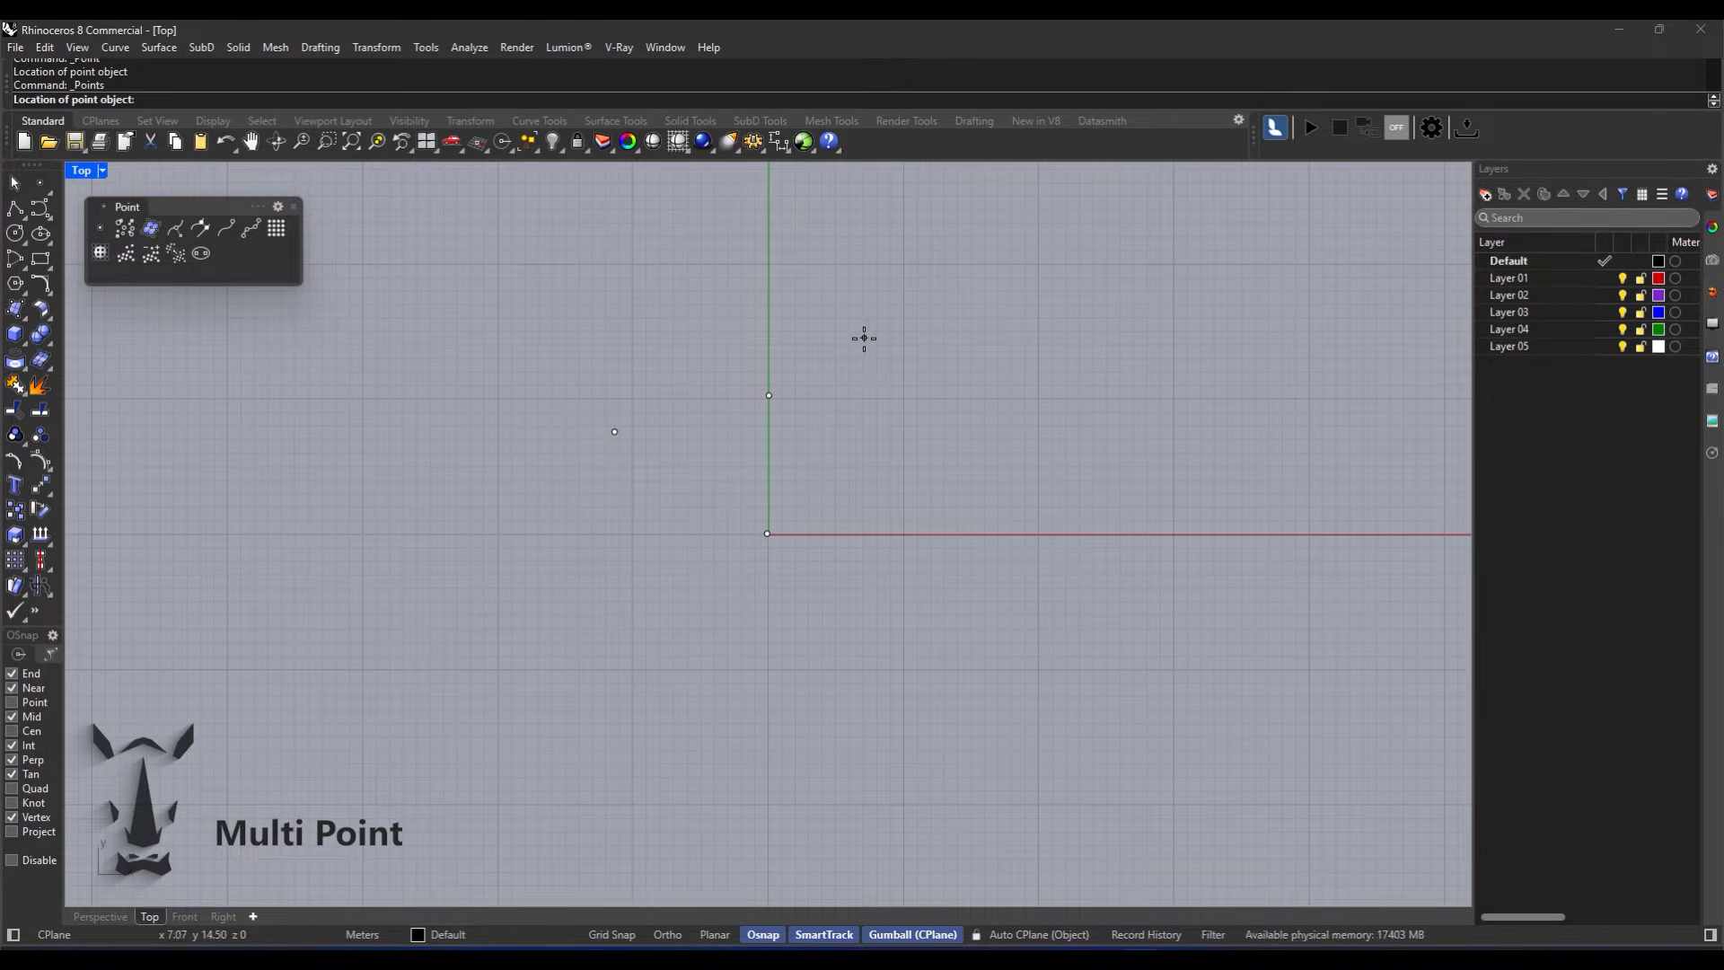
{"action": "left_click", "coordinate": [864, 419]}
{"action": "left_click", "coordinate": [886, 518]}
{"action": "left_click", "coordinate": [786, 457]}
{"action": "left_click", "coordinate": [693, 541]}
{"action": "left_click", "coordinate": [605, 557]}
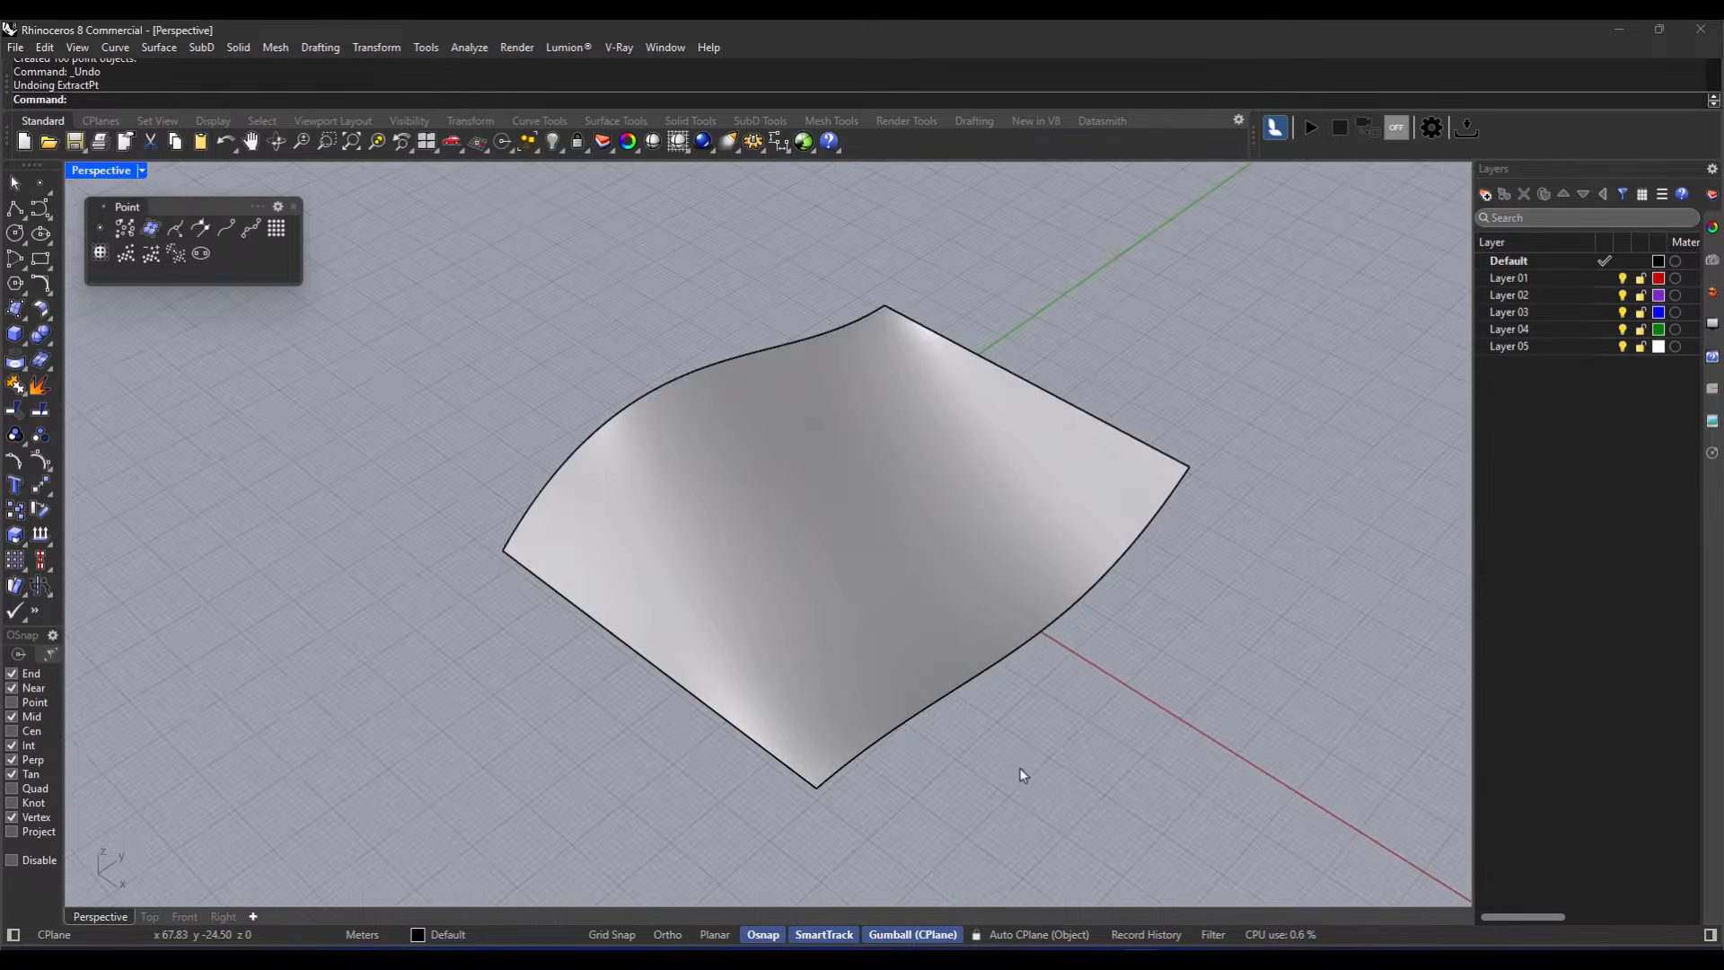
Step: Extract the curved surface's points onto the current layer with the output set to Points, and deselect the result
{"action": "scroll", "coordinate": [963, 718], "scroll_direction": "down", "scroll_amount": 3}
{"action": "right_click_drag", "start_coordinate": [949, 691], "coordinate": [777, 610], "text": "shift"}
{"action": "scroll", "coordinate": [753, 590], "scroll_direction": "up", "scroll_amount": 2}
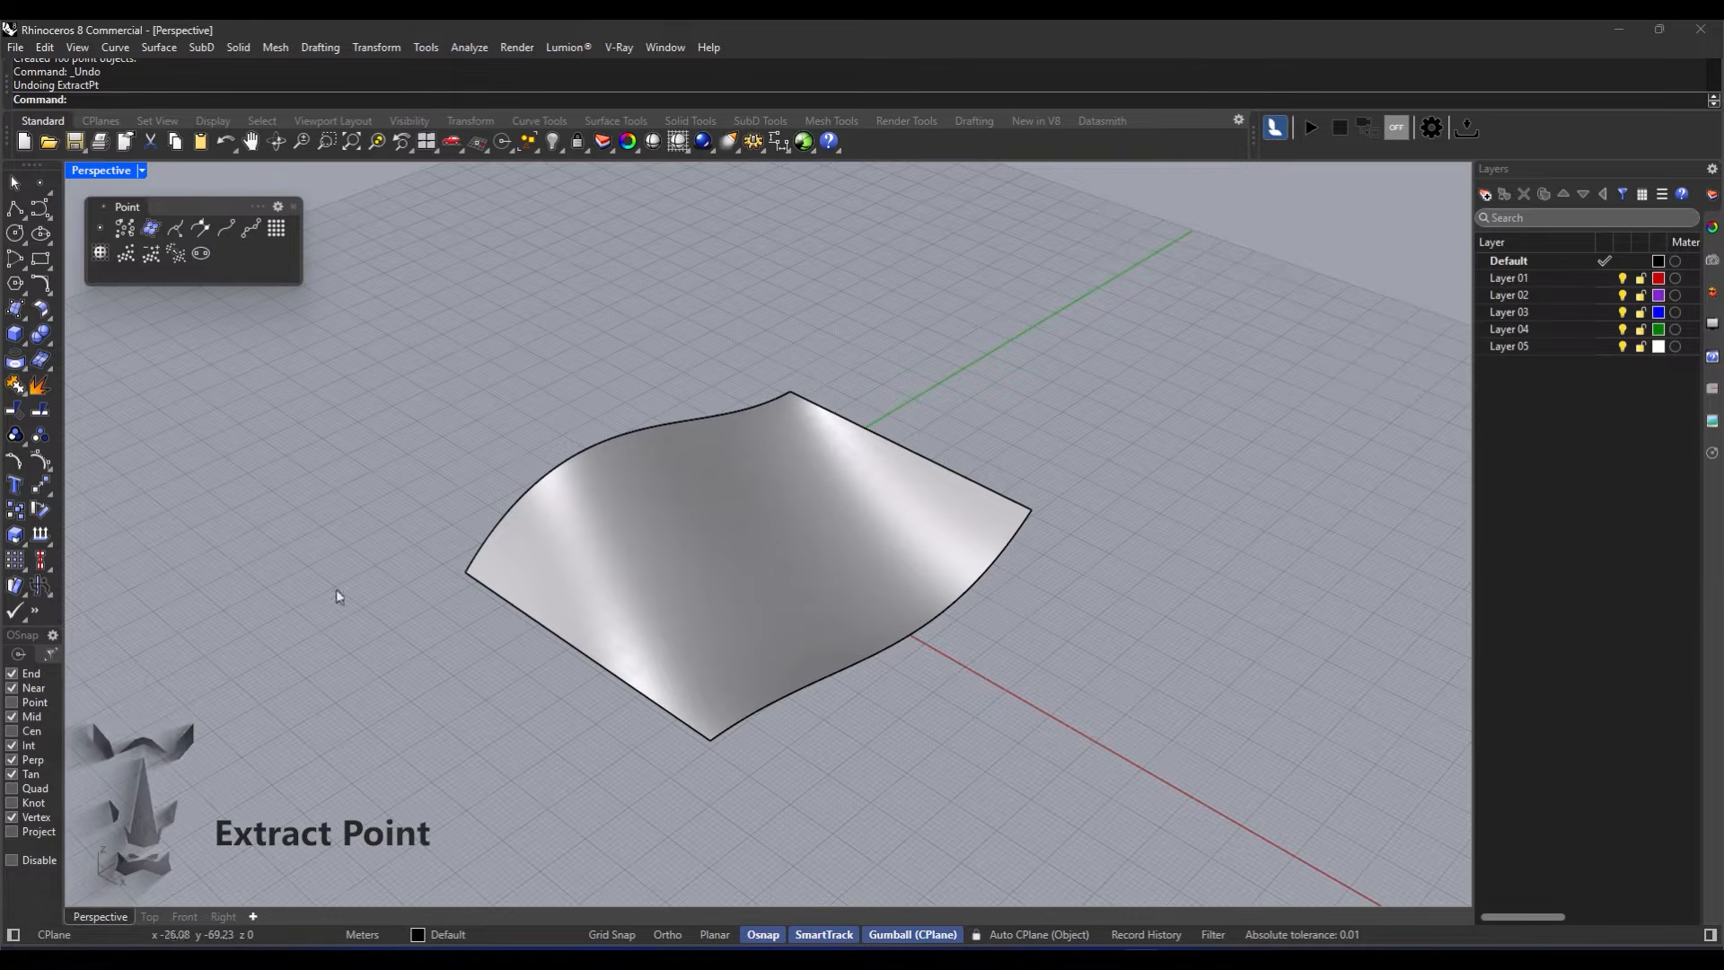
{"action": "left_click", "coordinate": [150, 232]}
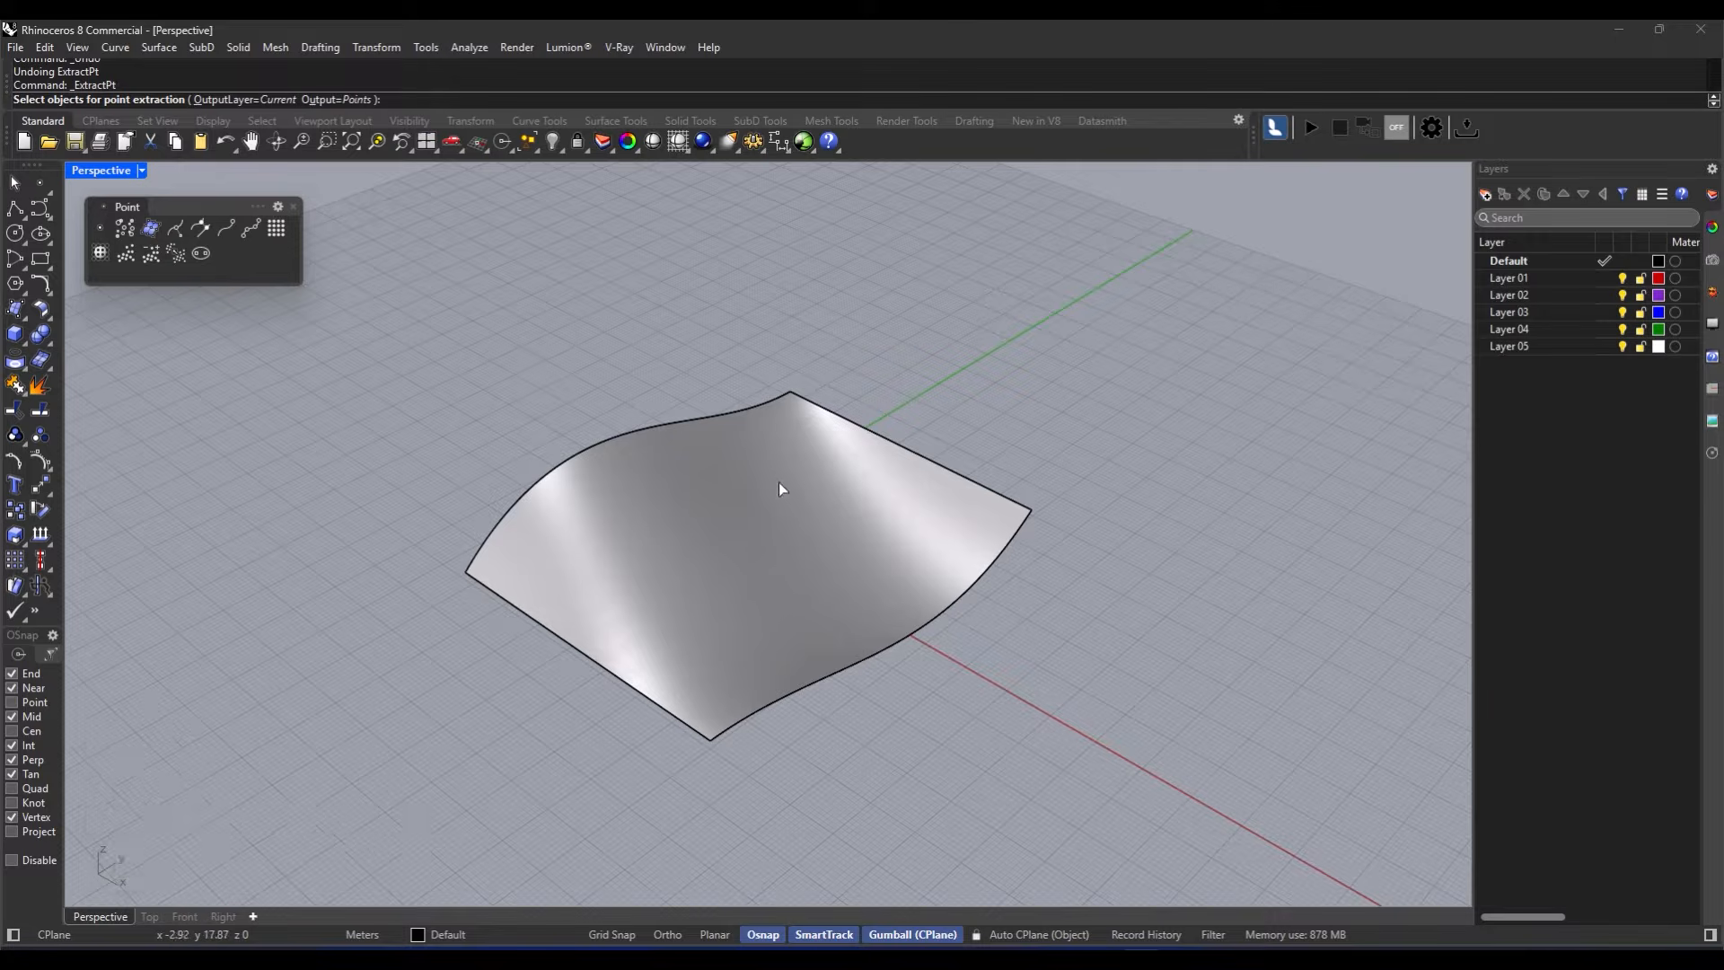
{"action": "left_click", "coordinate": [645, 584]}
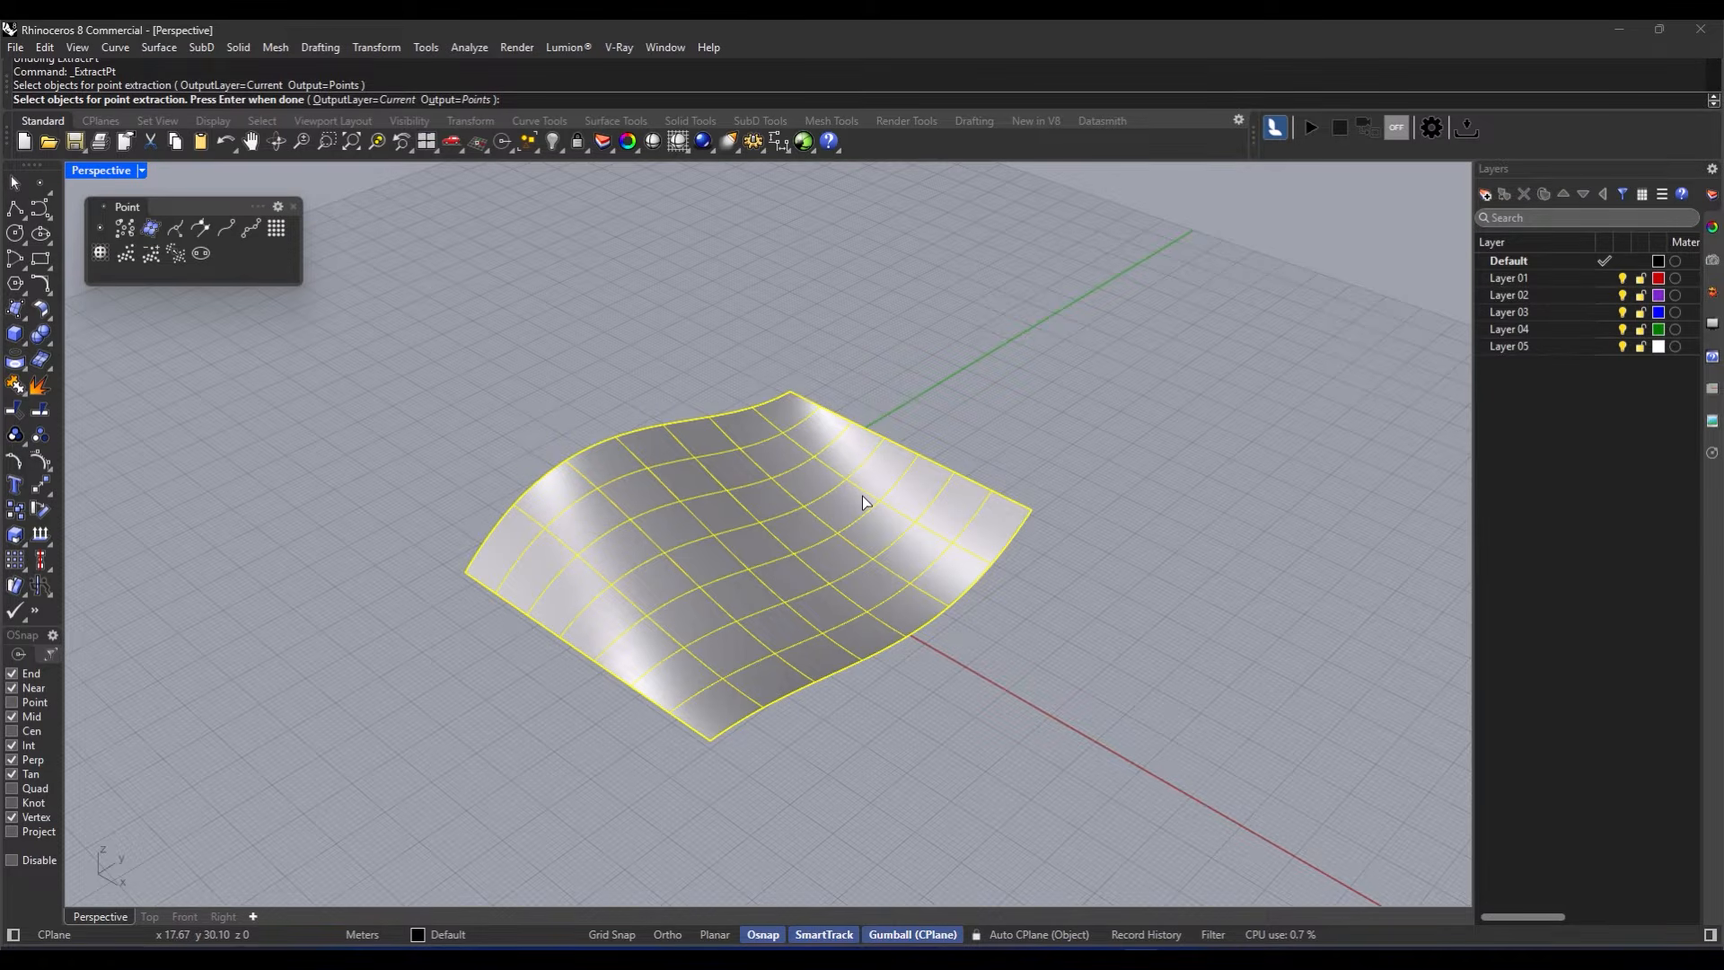
{"action": "key", "text": "Return"}
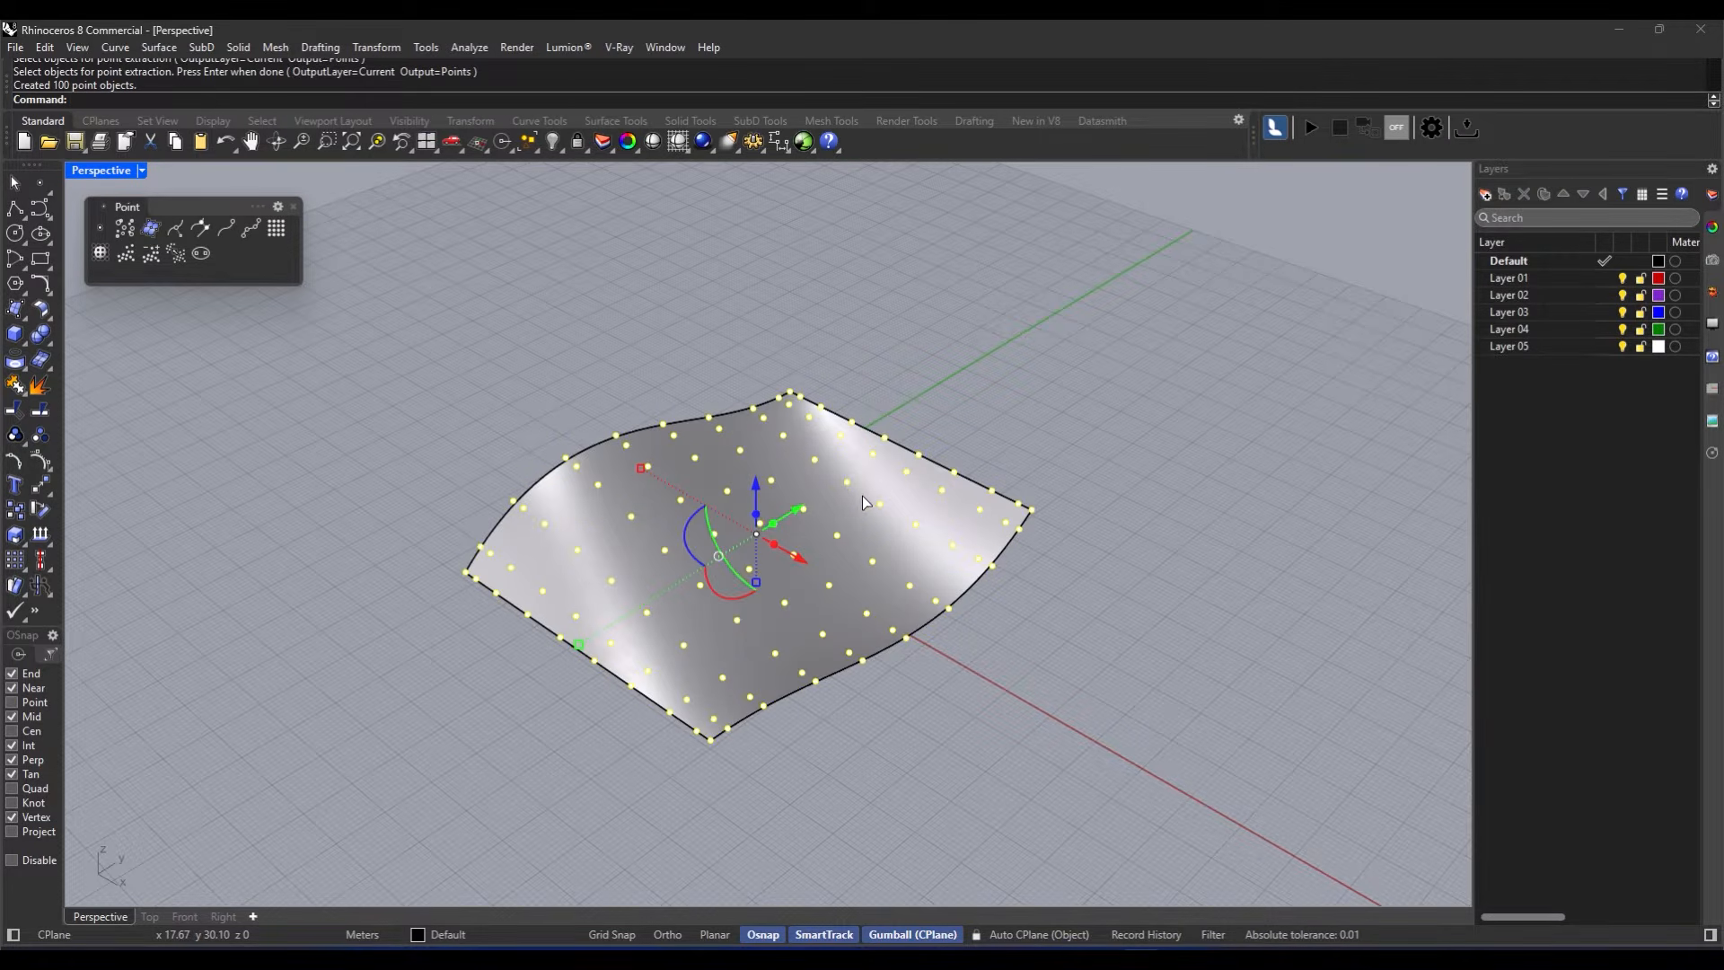
{"action": "right_click_drag", "start_coordinate": [742, 601], "coordinate": [706, 559]}
{"action": "right_click_drag", "start_coordinate": [652, 485], "coordinate": [646, 492]}
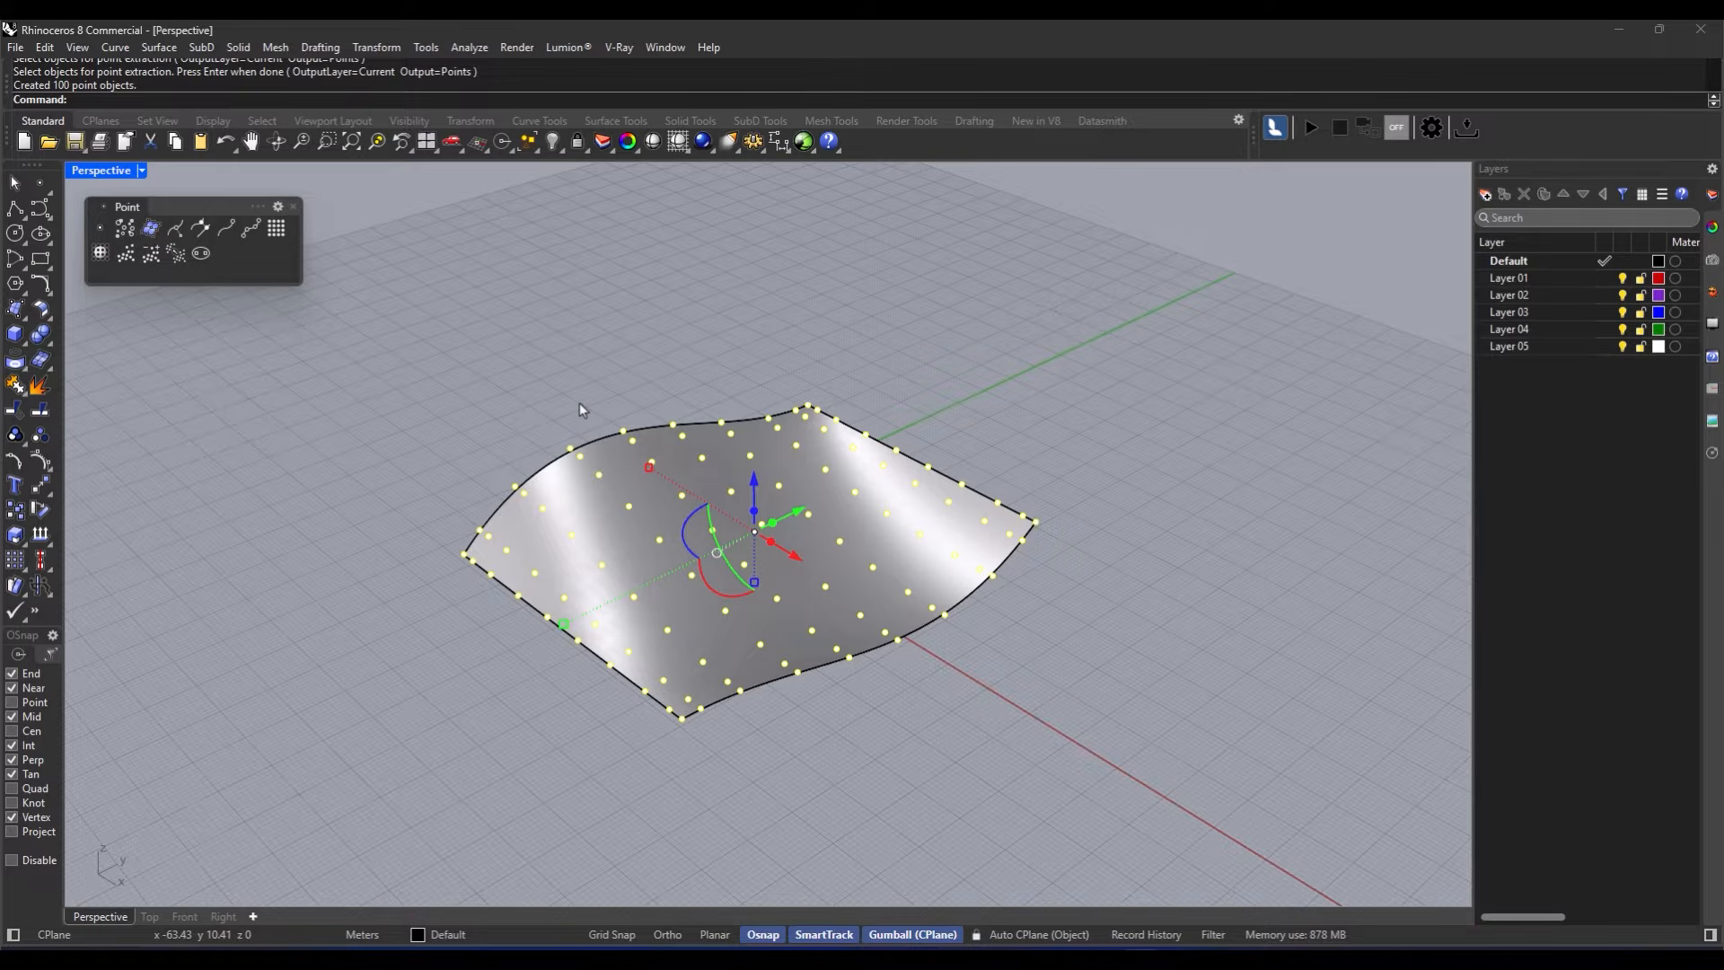
{"action": "key", "text": "Escape"}
{"action": "right_click_drag", "start_coordinate": [584, 424], "coordinate": [613, 446]}
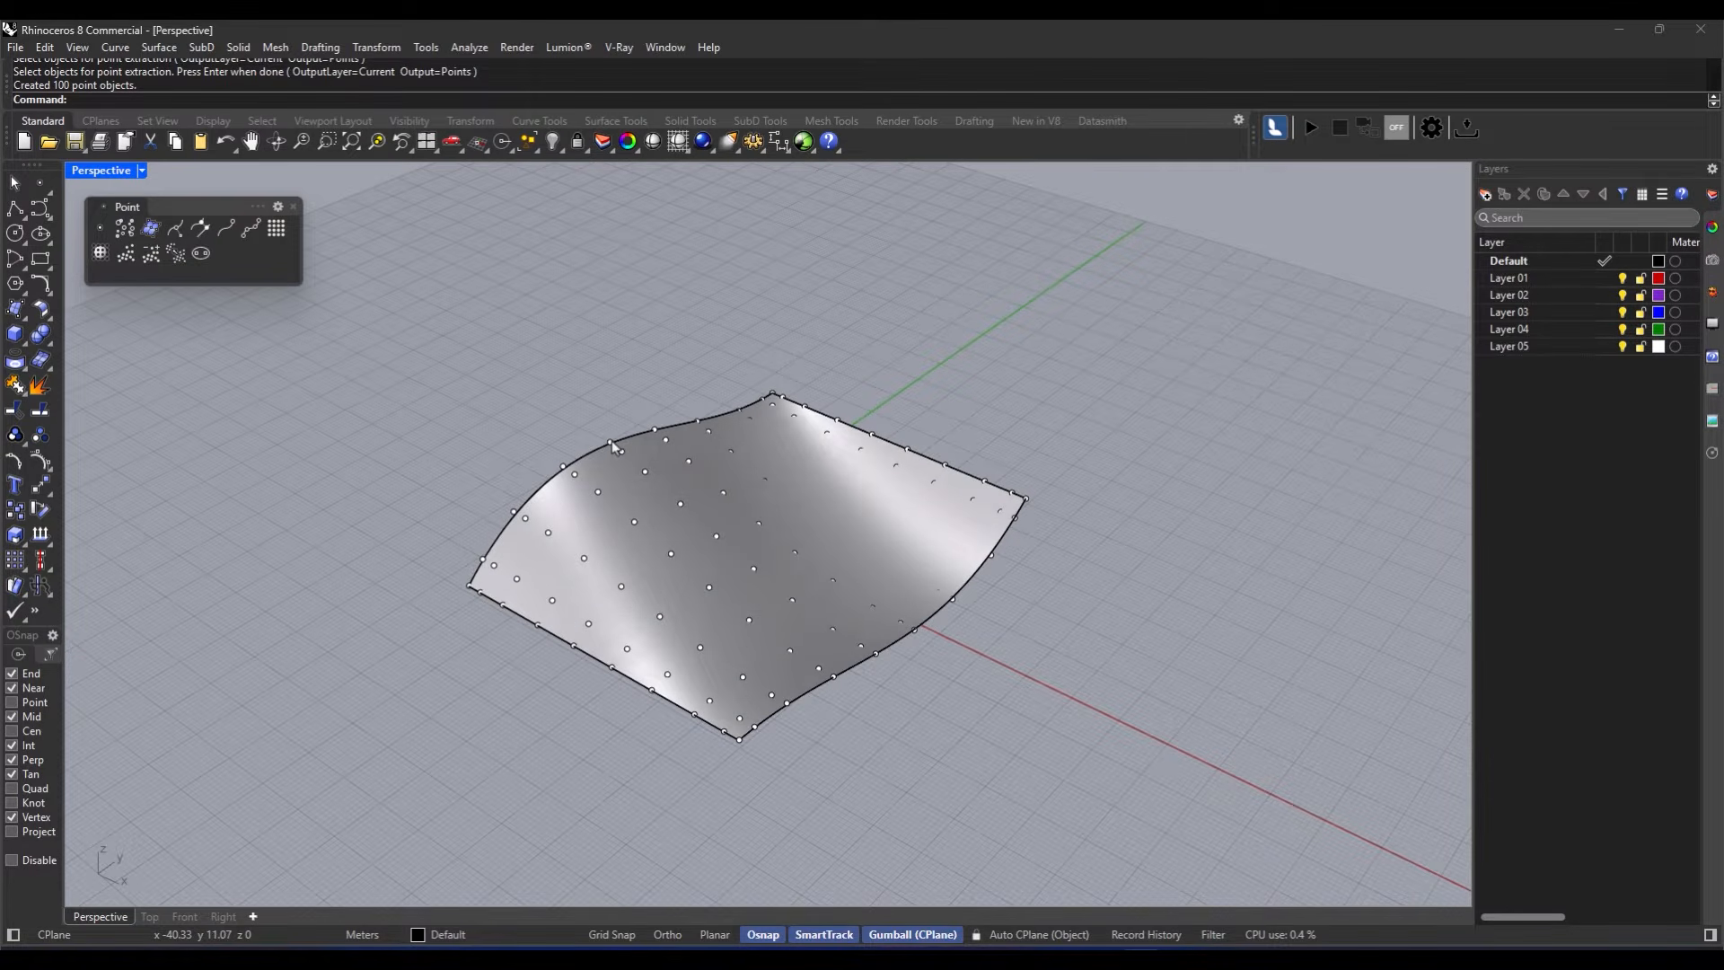
Step: Restart point extraction to review its output options, with the floating Point palette moved clear of them
{"action": "right_click", "coordinate": [600, 494]}
{"action": "left_click_drag", "start_coordinate": [189, 207], "coordinate": [191, 277]}
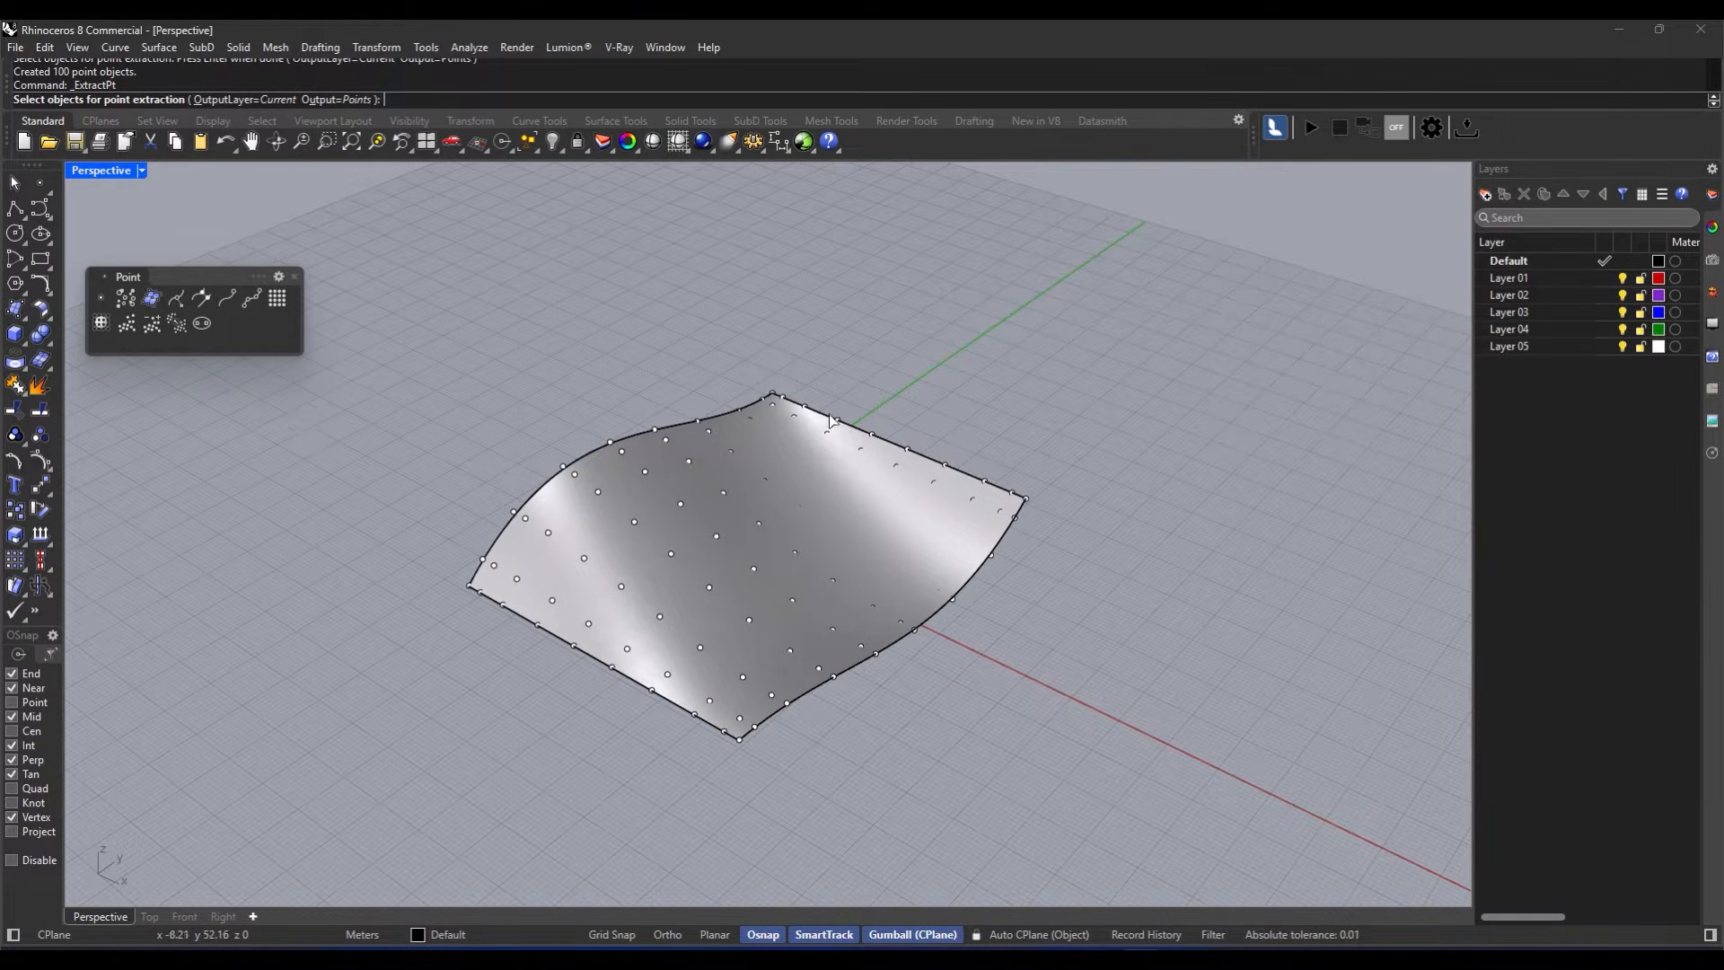
{"action": "right_click_drag", "start_coordinate": [914, 392], "coordinate": [903, 403]}
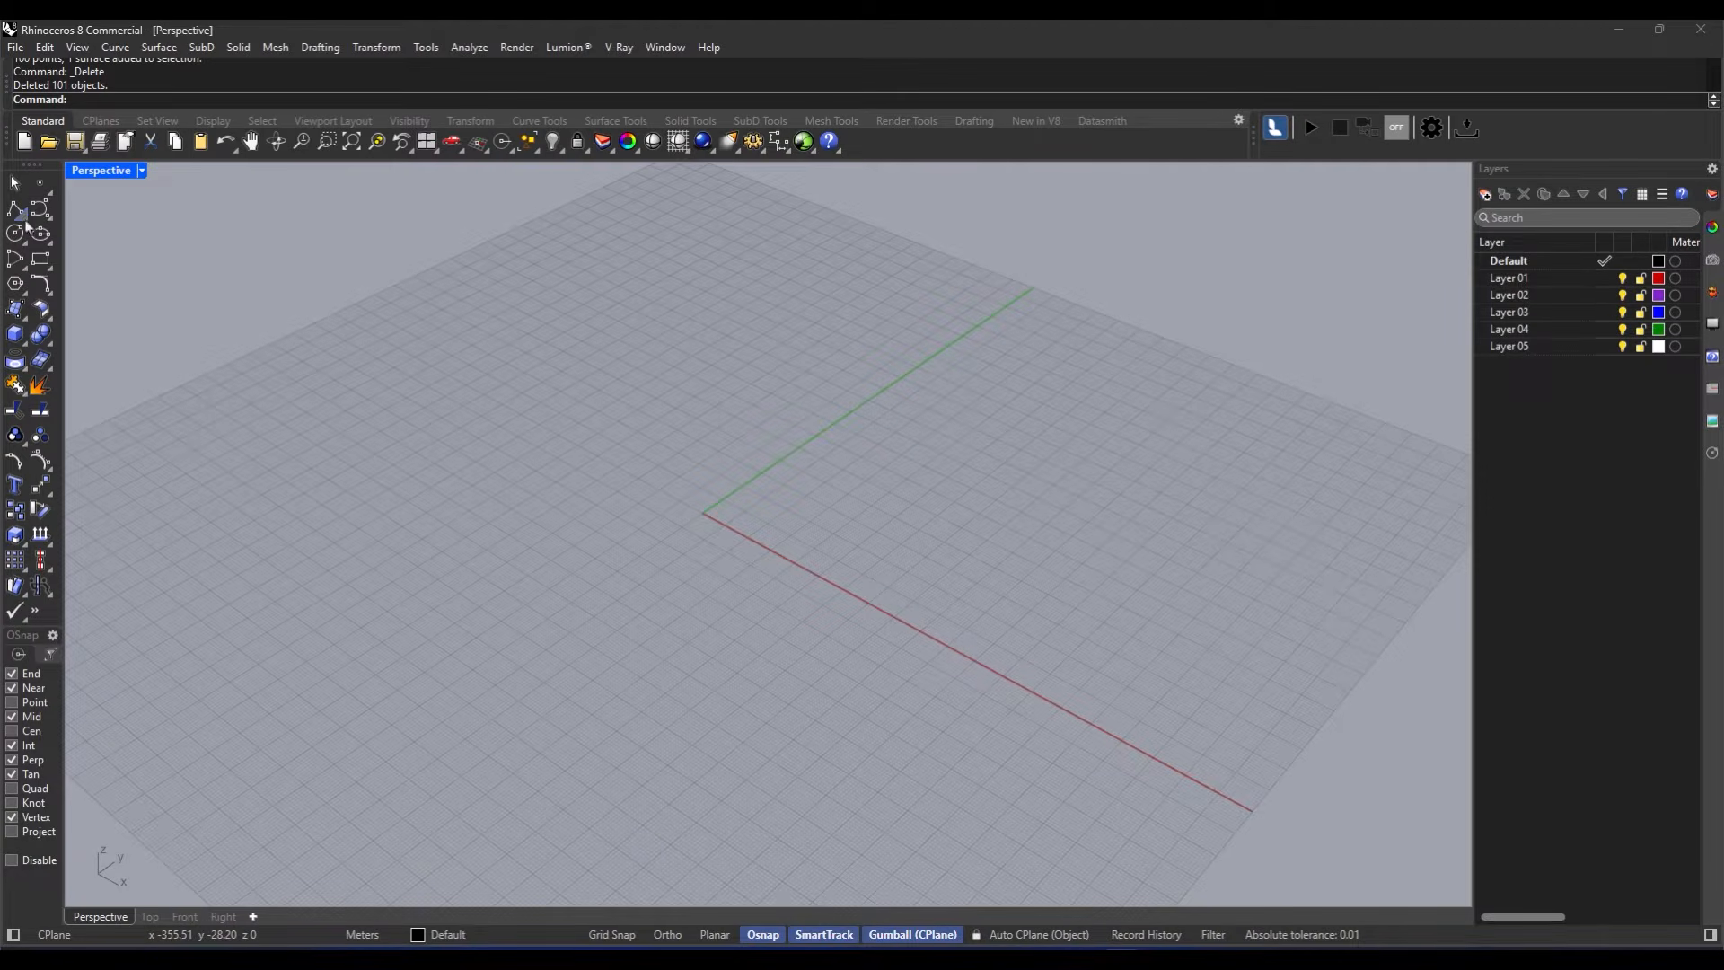
Step: Float the Lines palette and draw a single gently rising line across the positive y-axis in the Top view
{"action": "left_click", "coordinate": [20, 214]}
{"action": "left_click_drag", "start_coordinate": [64, 222], "coordinate": [100, 232]}
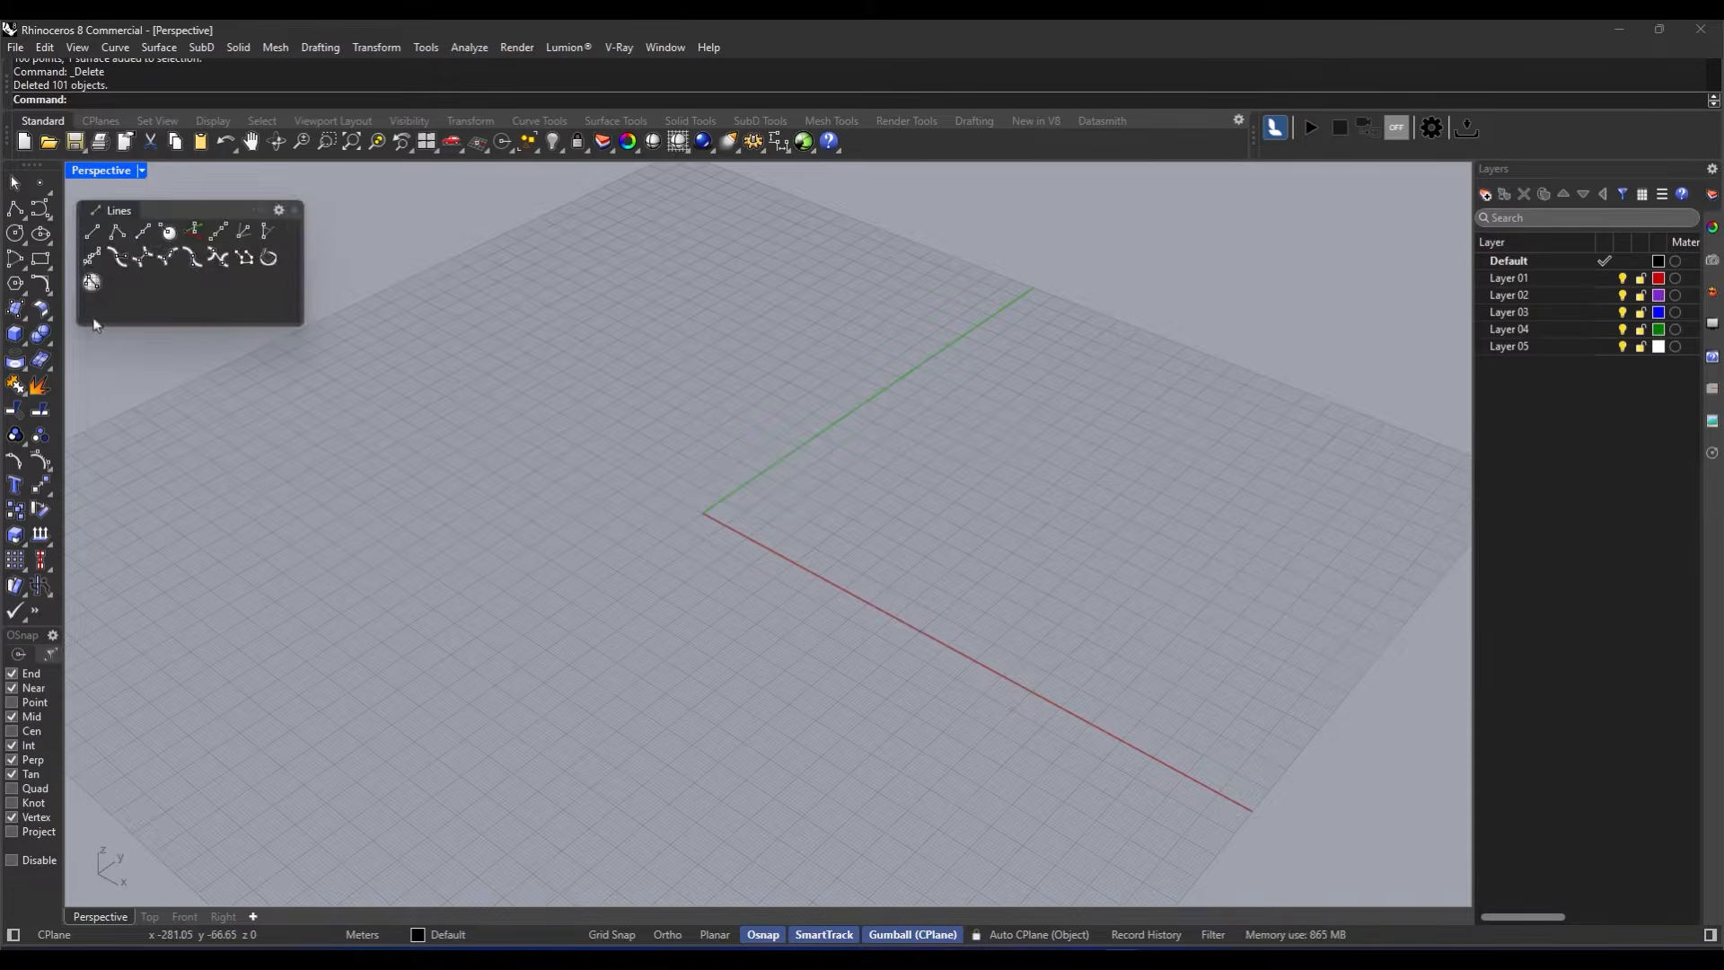
{"action": "left_click", "coordinate": [92, 233]}
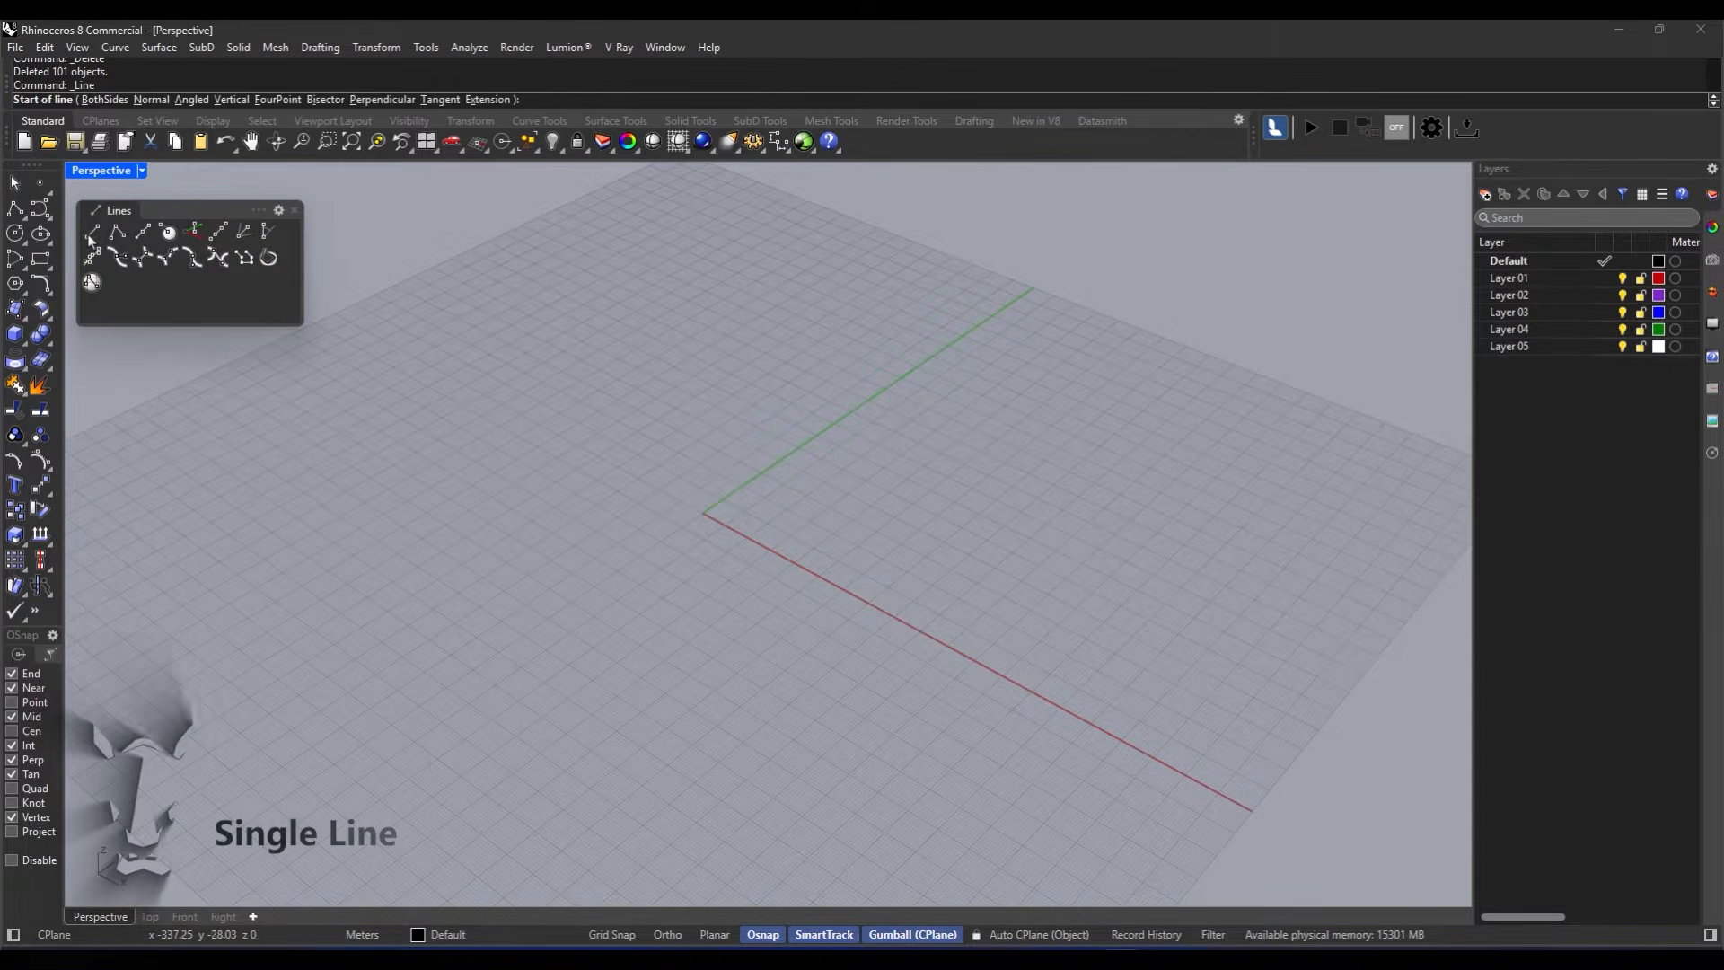
{"action": "right_click_drag", "start_coordinate": [177, 423], "coordinate": [270, 401]}
{"action": "scroll", "coordinate": [311, 493], "scroll_direction": "down", "scroll_amount": 2}
{"action": "left_click", "coordinate": [149, 916]}
{"action": "scroll", "coordinate": [666, 486], "scroll_direction": "up", "scroll_amount": 1}
{"action": "scroll", "coordinate": [640, 443], "scroll_direction": "down", "scroll_amount": 1}
{"action": "scroll", "coordinate": [640, 443], "scroll_direction": "up", "scroll_amount": 1}
{"action": "left_click", "coordinate": [92, 233]}
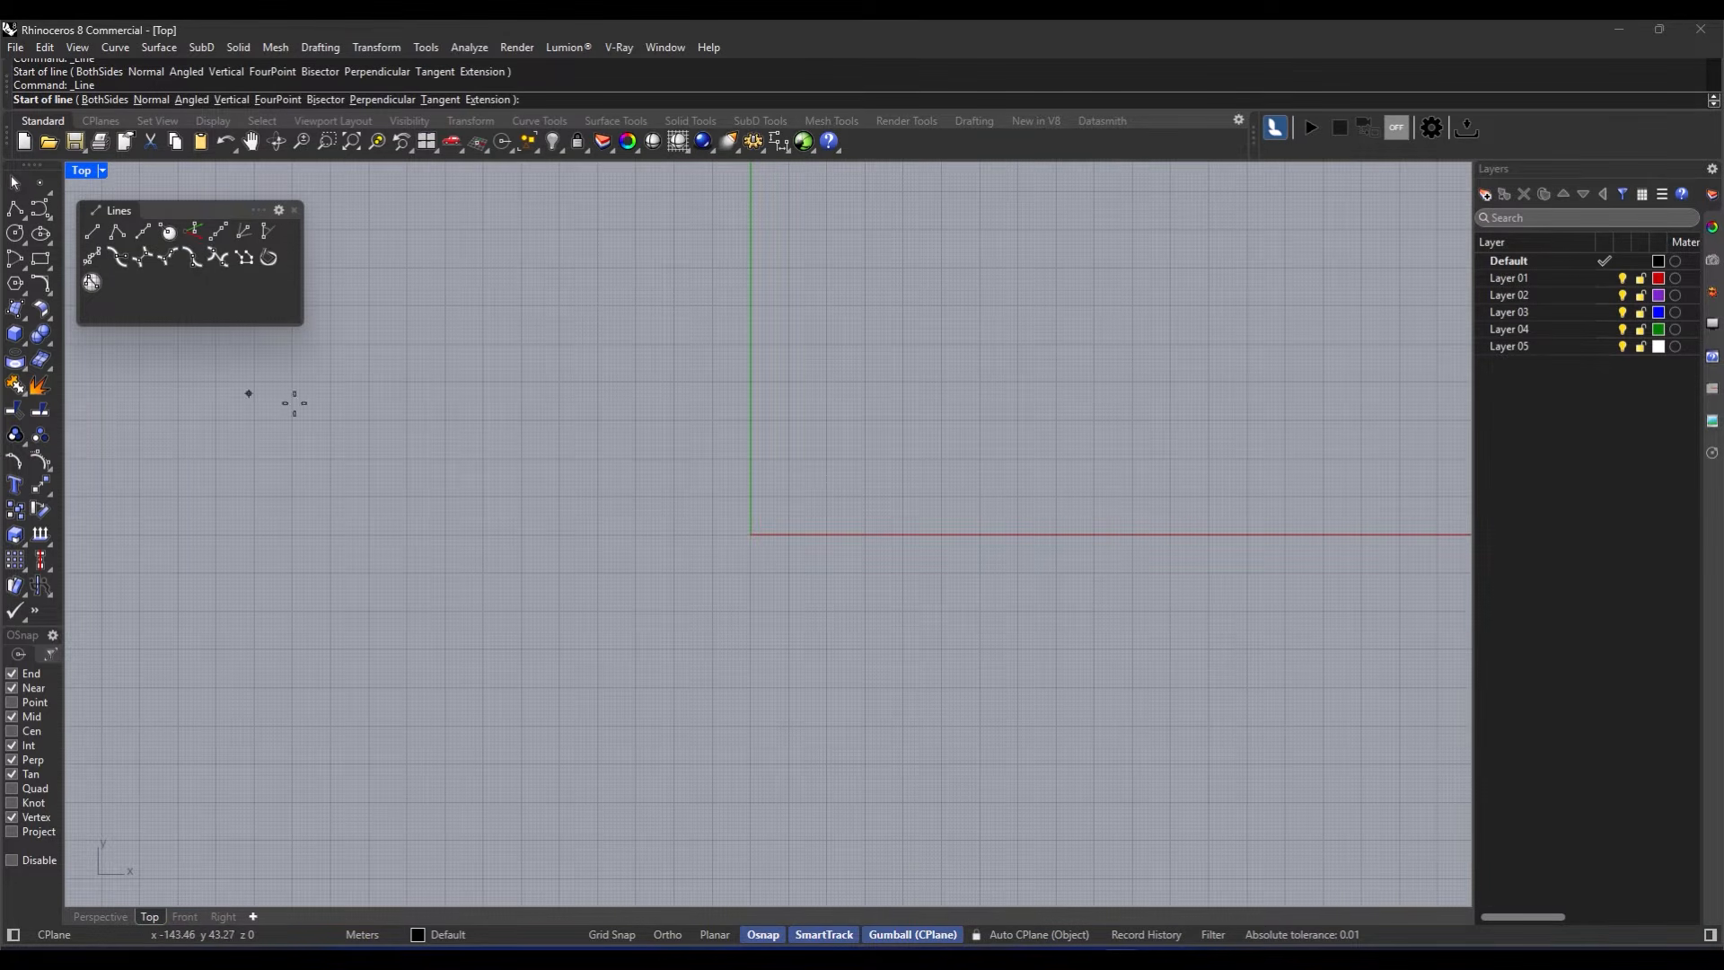
{"action": "left_click", "coordinate": [518, 439]}
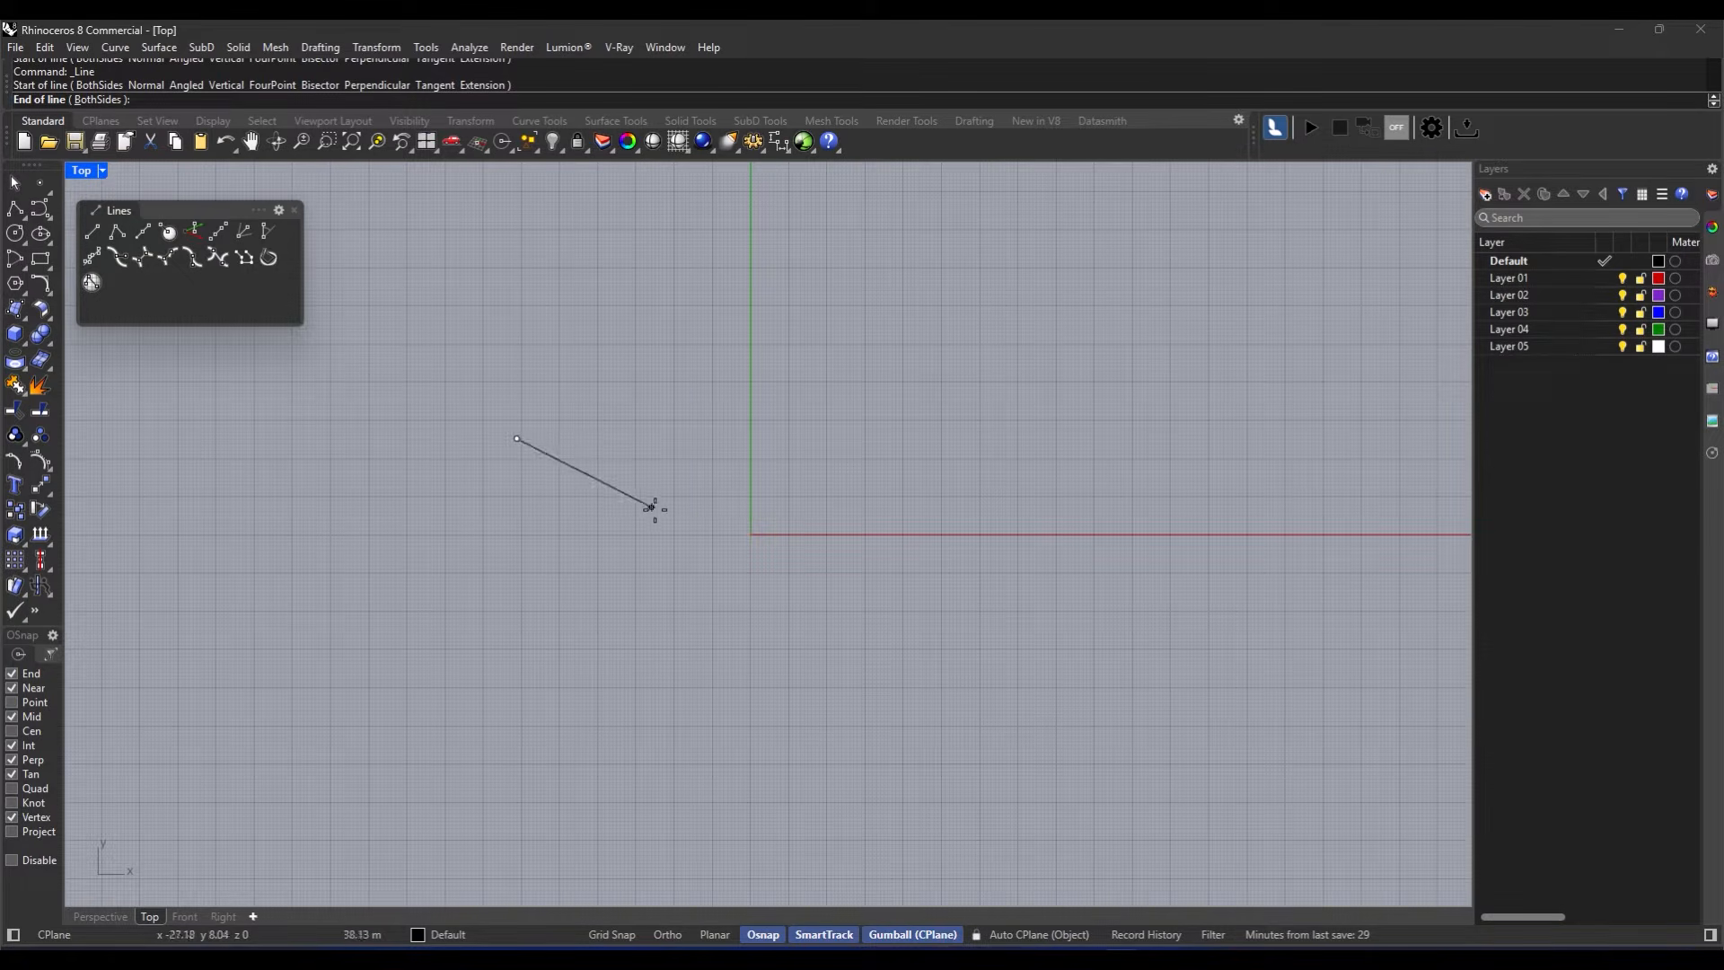
{"action": "left_click", "coordinate": [941, 361]}
Step: Draw a second single line horizontally below the sloping one, just above the x-axis, with roughly matching end positions
{"action": "left_click", "coordinate": [91, 231]}
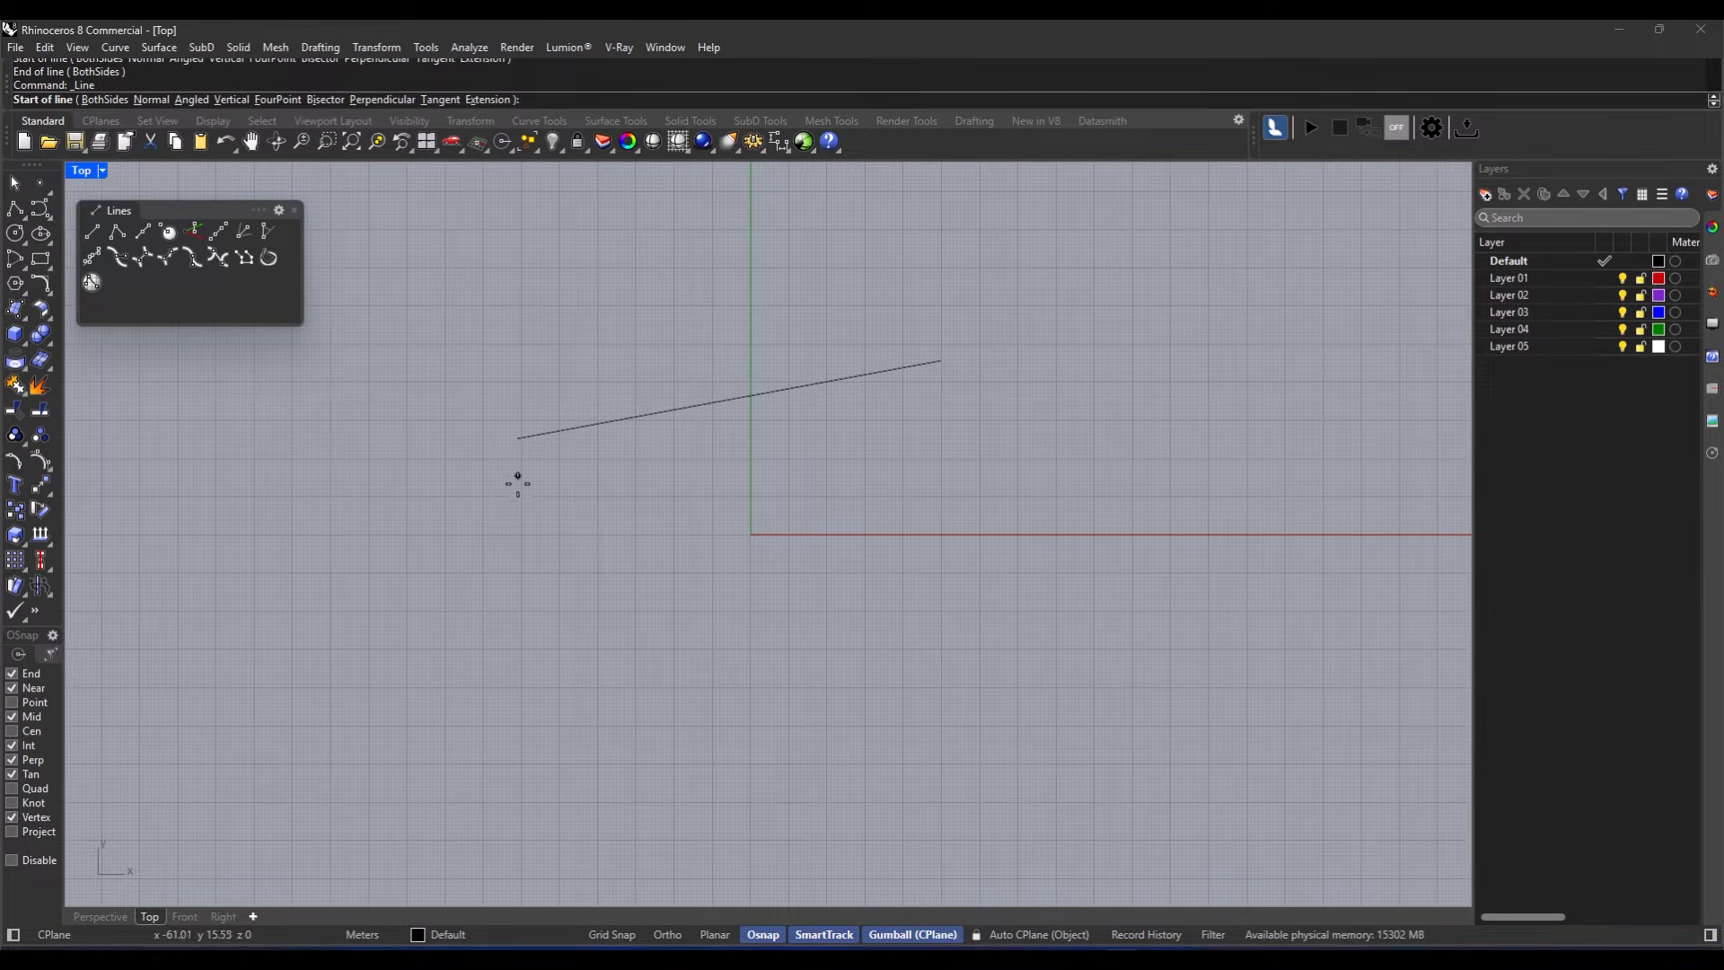
{"action": "left_click", "coordinate": [515, 515]}
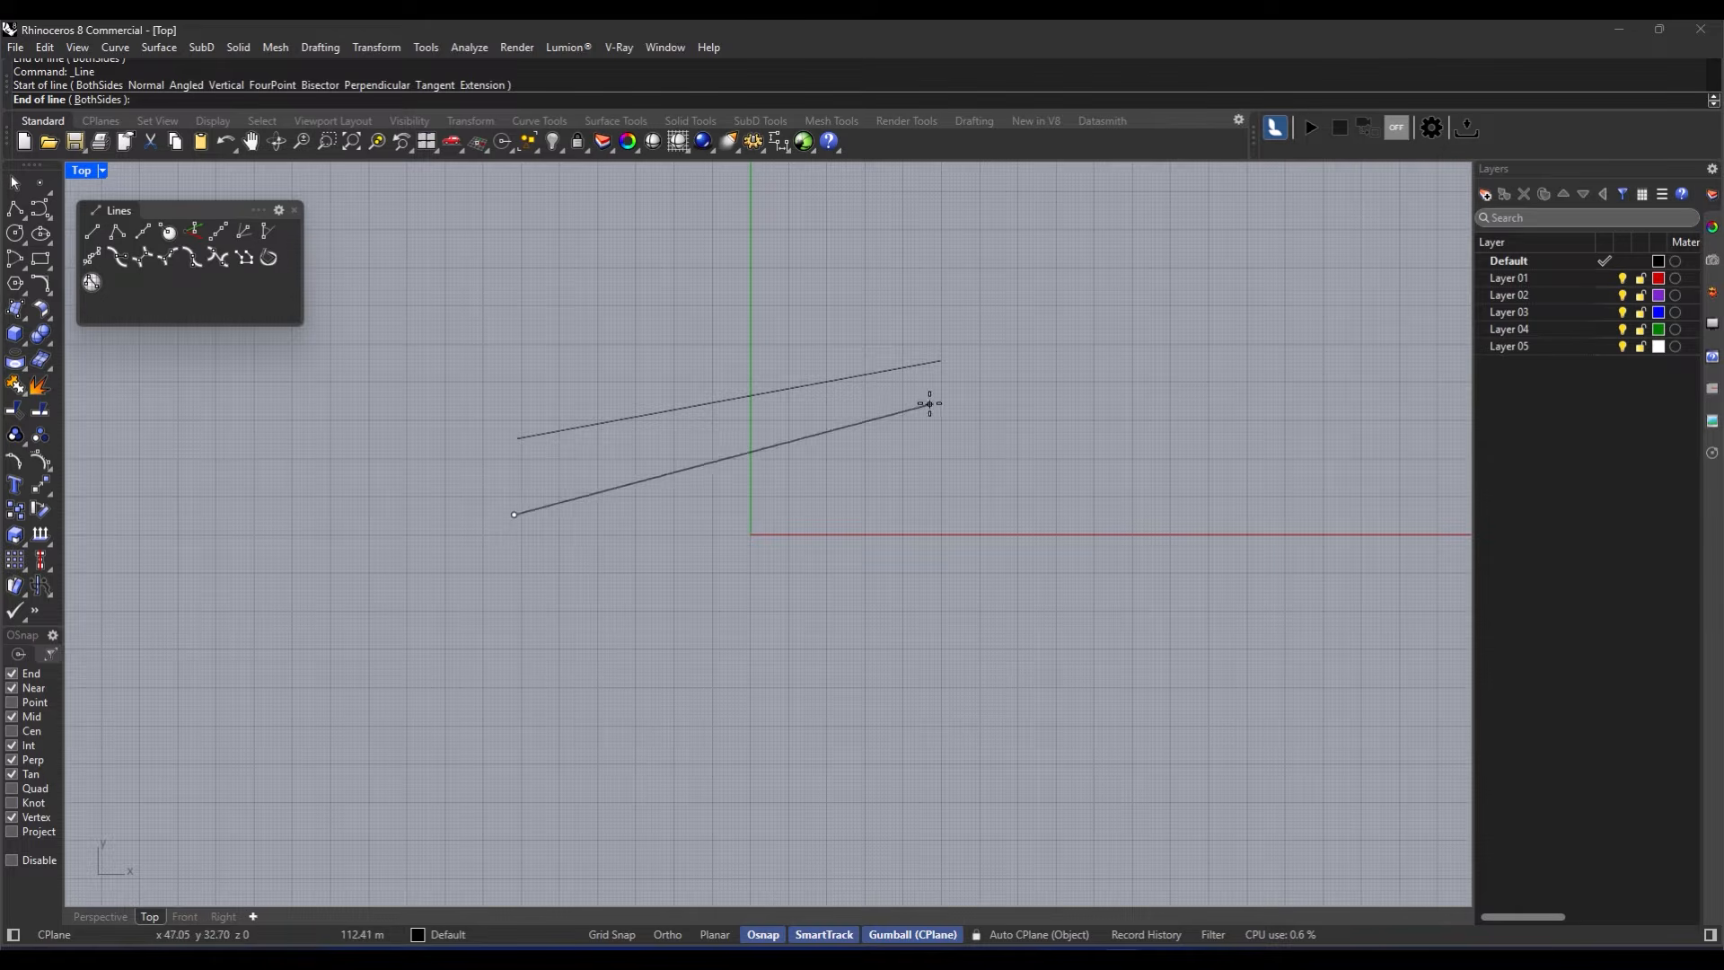
{"action": "left_click", "coordinate": [941, 513]}
{"action": "key", "text": "Return"}
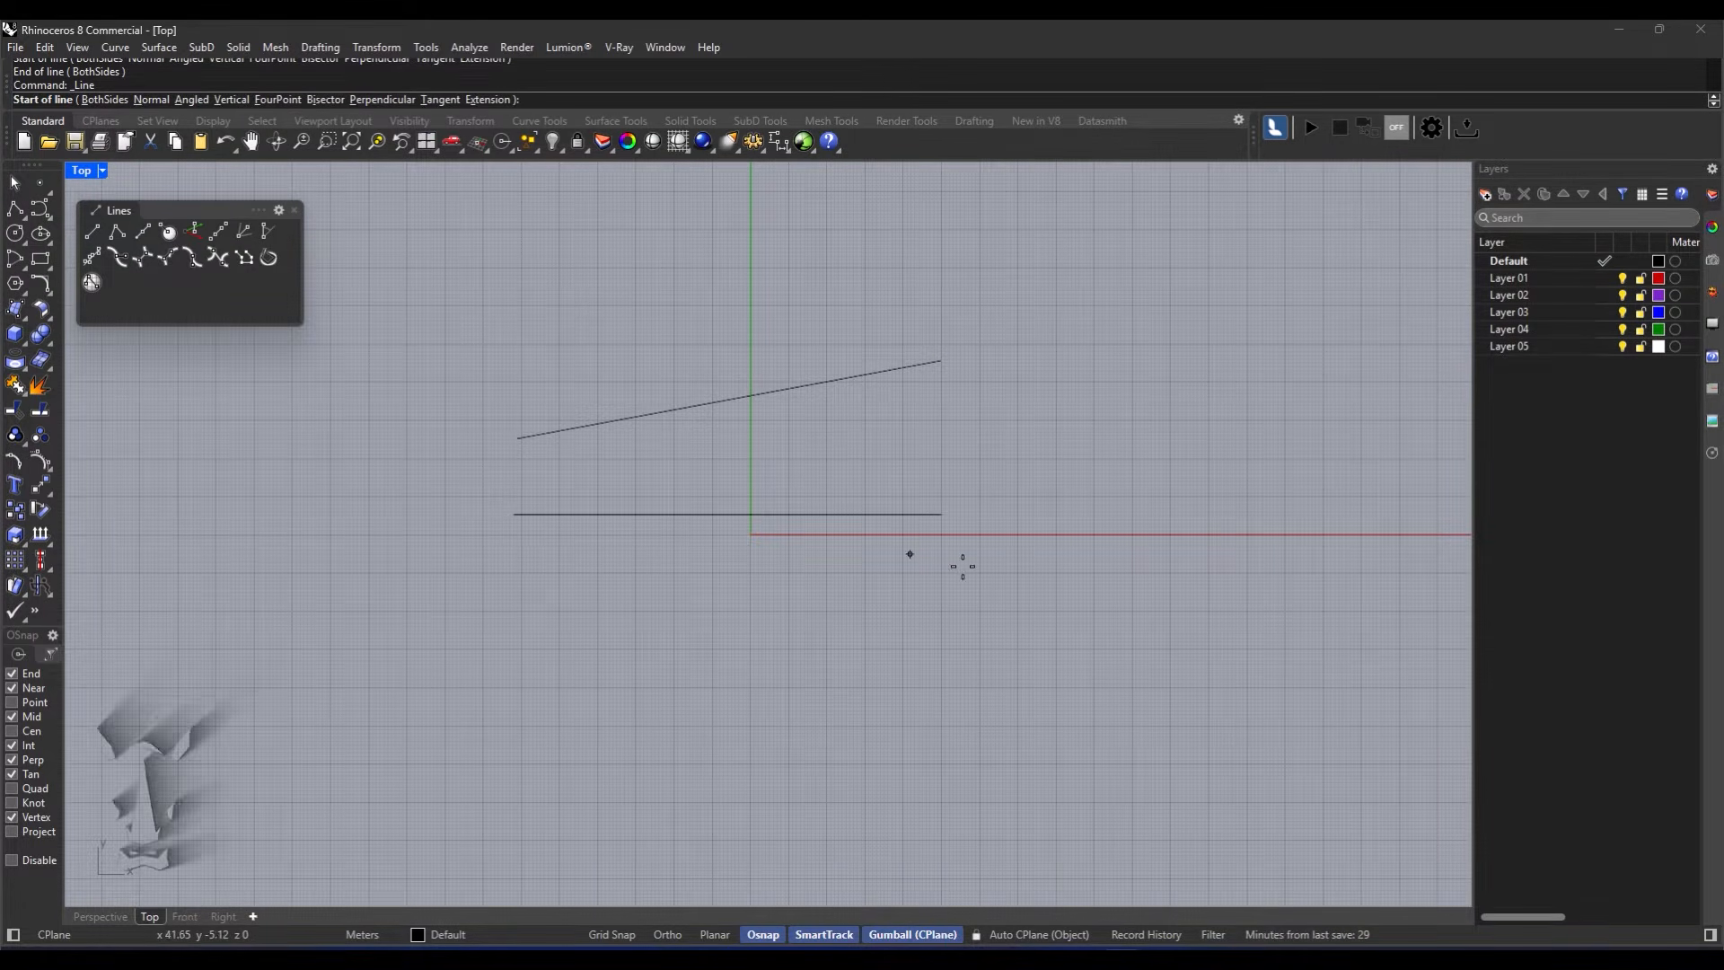
{"action": "key", "text": "Escape"}
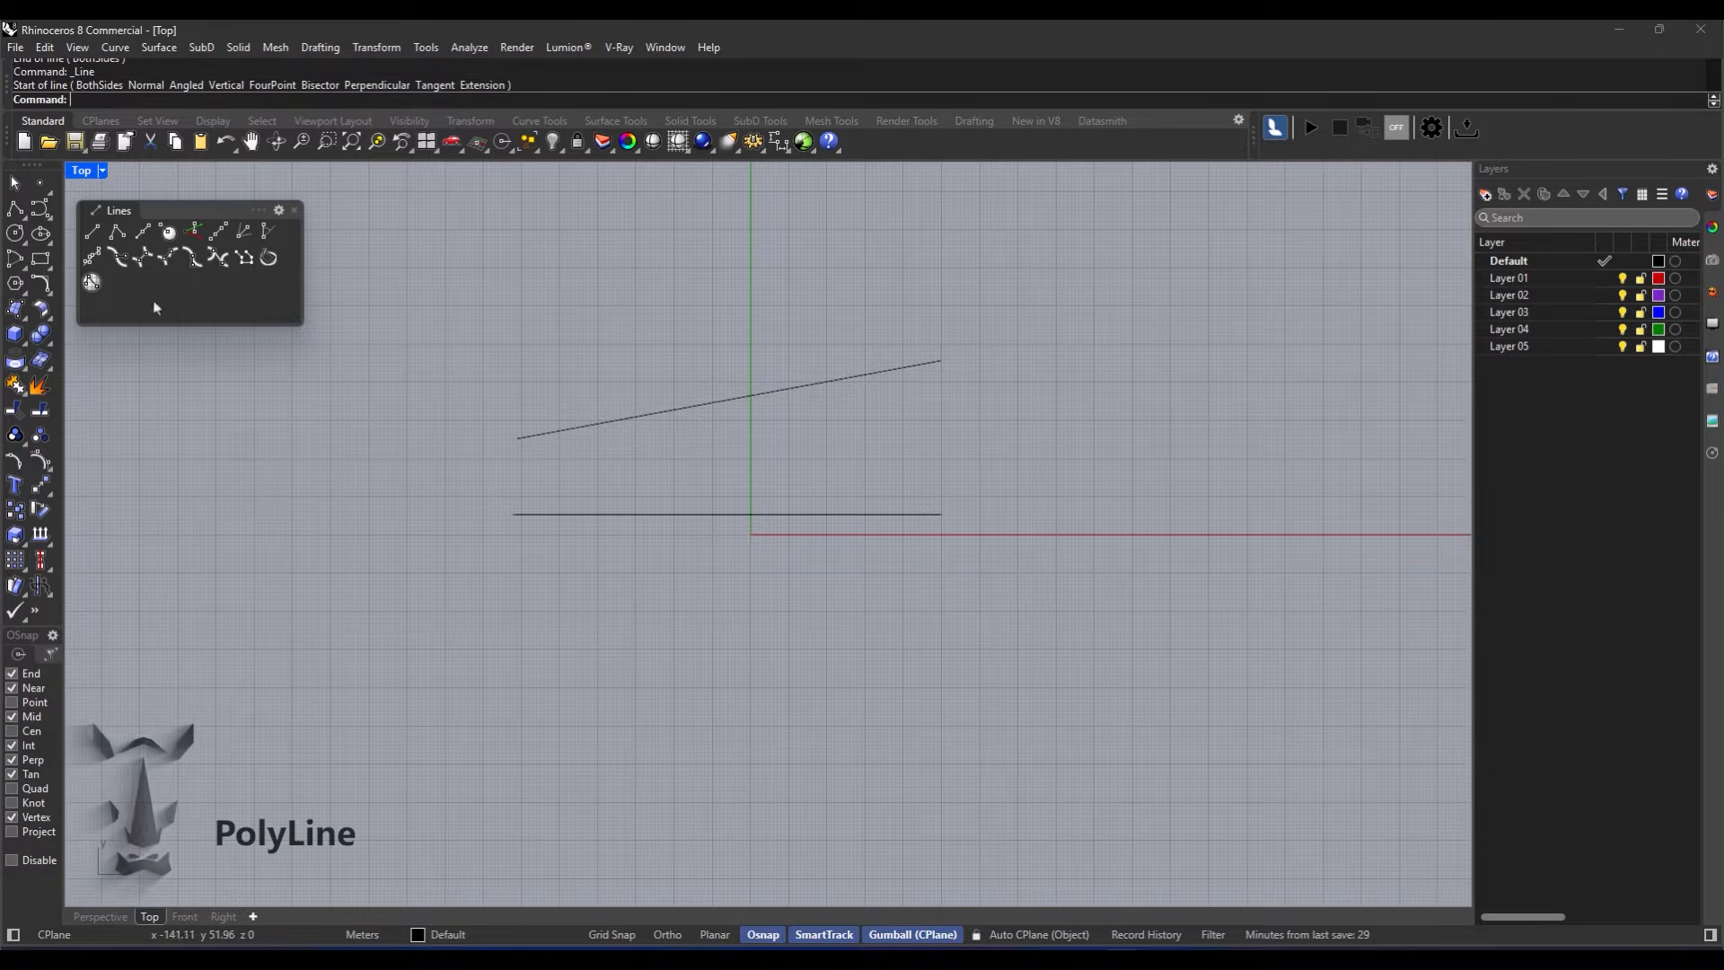
Step: Draw an open zigzag polyline through eight points in the Top view, crossing both single lines and finishing above the x-axis
{"action": "left_click", "coordinate": [118, 233]}
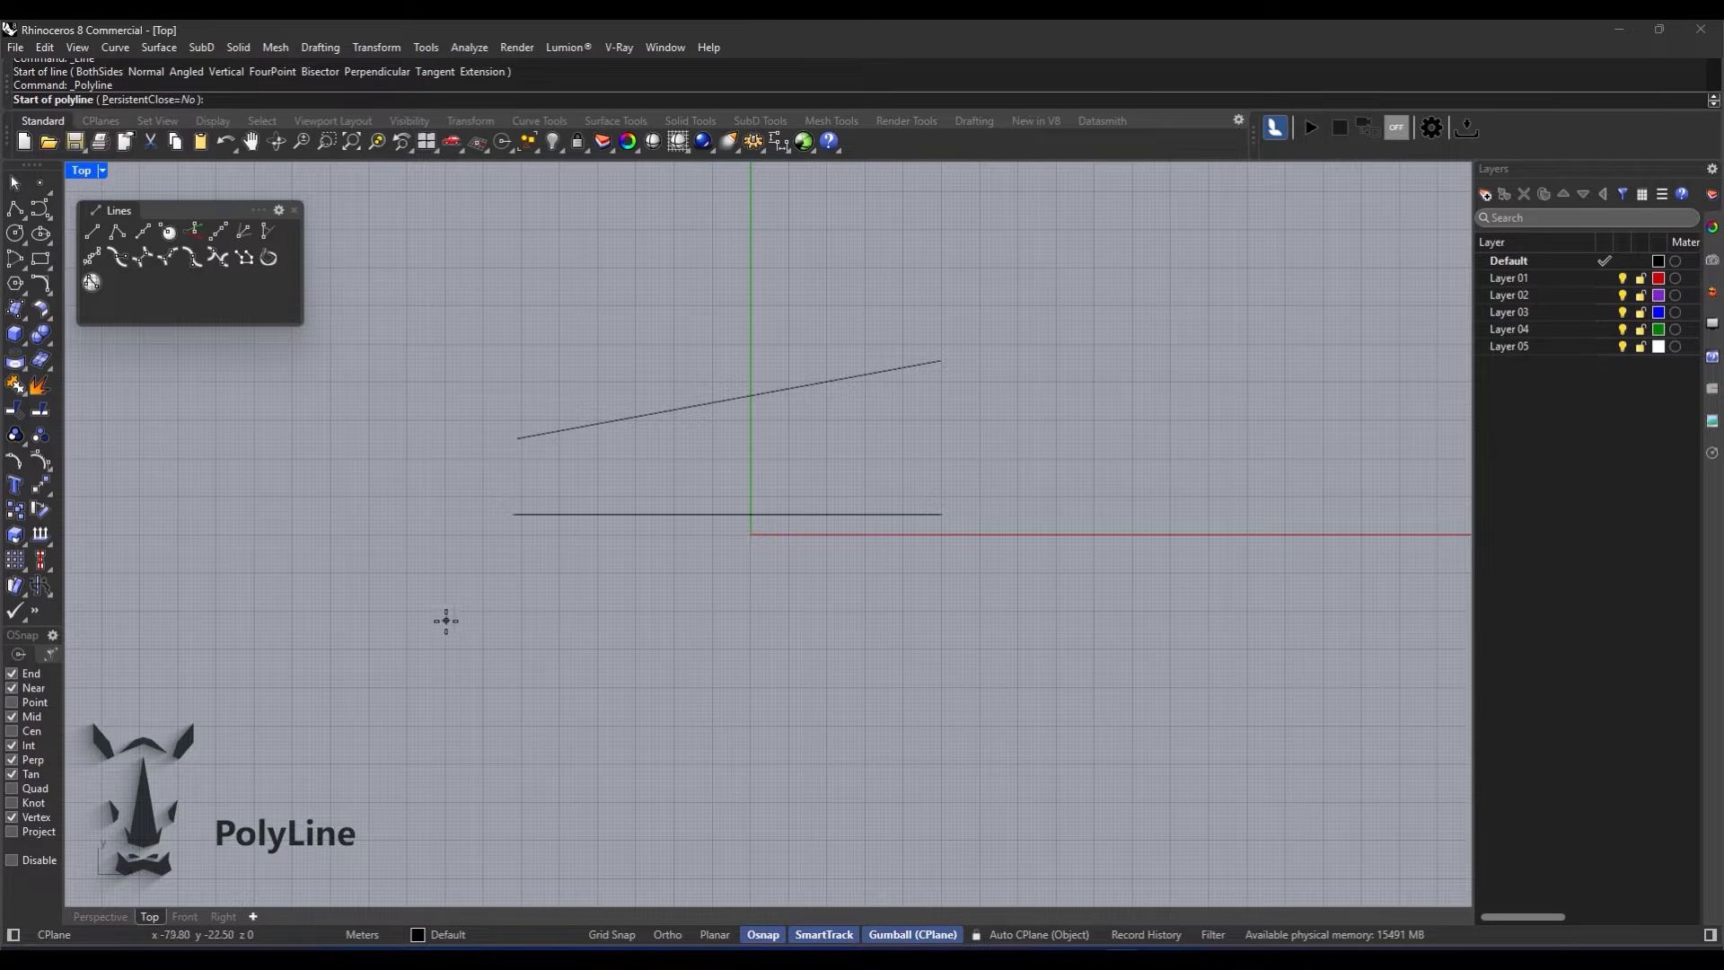
{"action": "scroll", "coordinate": [488, 575], "scroll_direction": "down", "scroll_amount": 2}
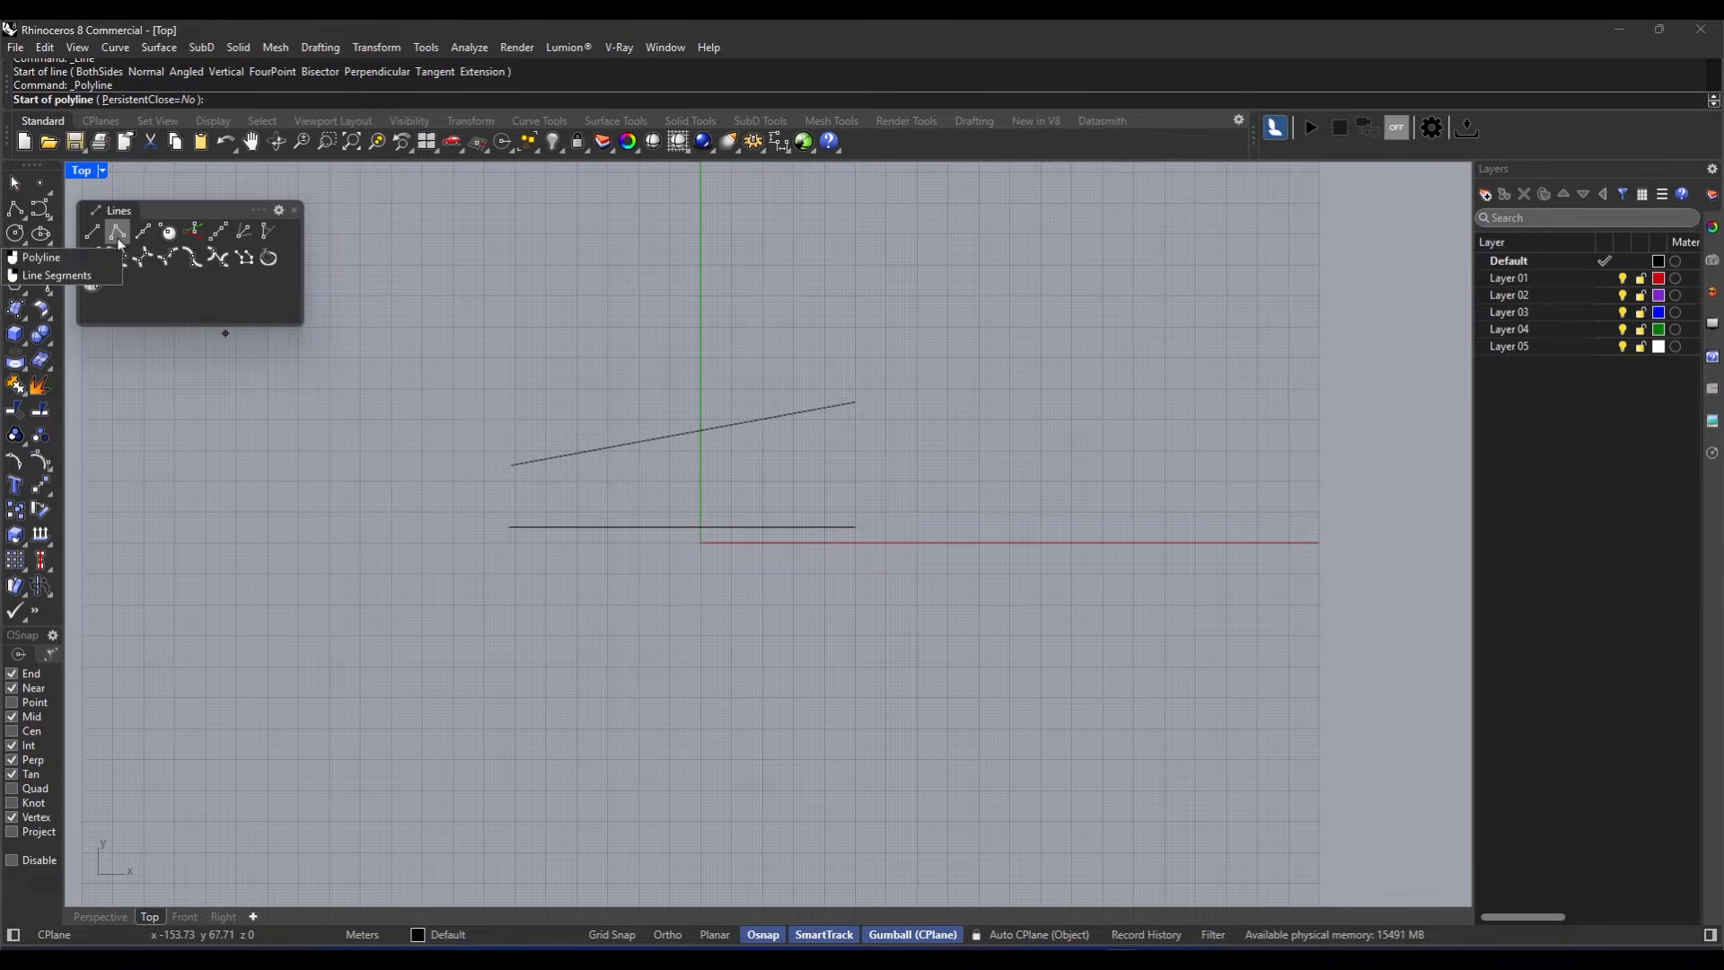
{"action": "left_click", "coordinate": [410, 638]}
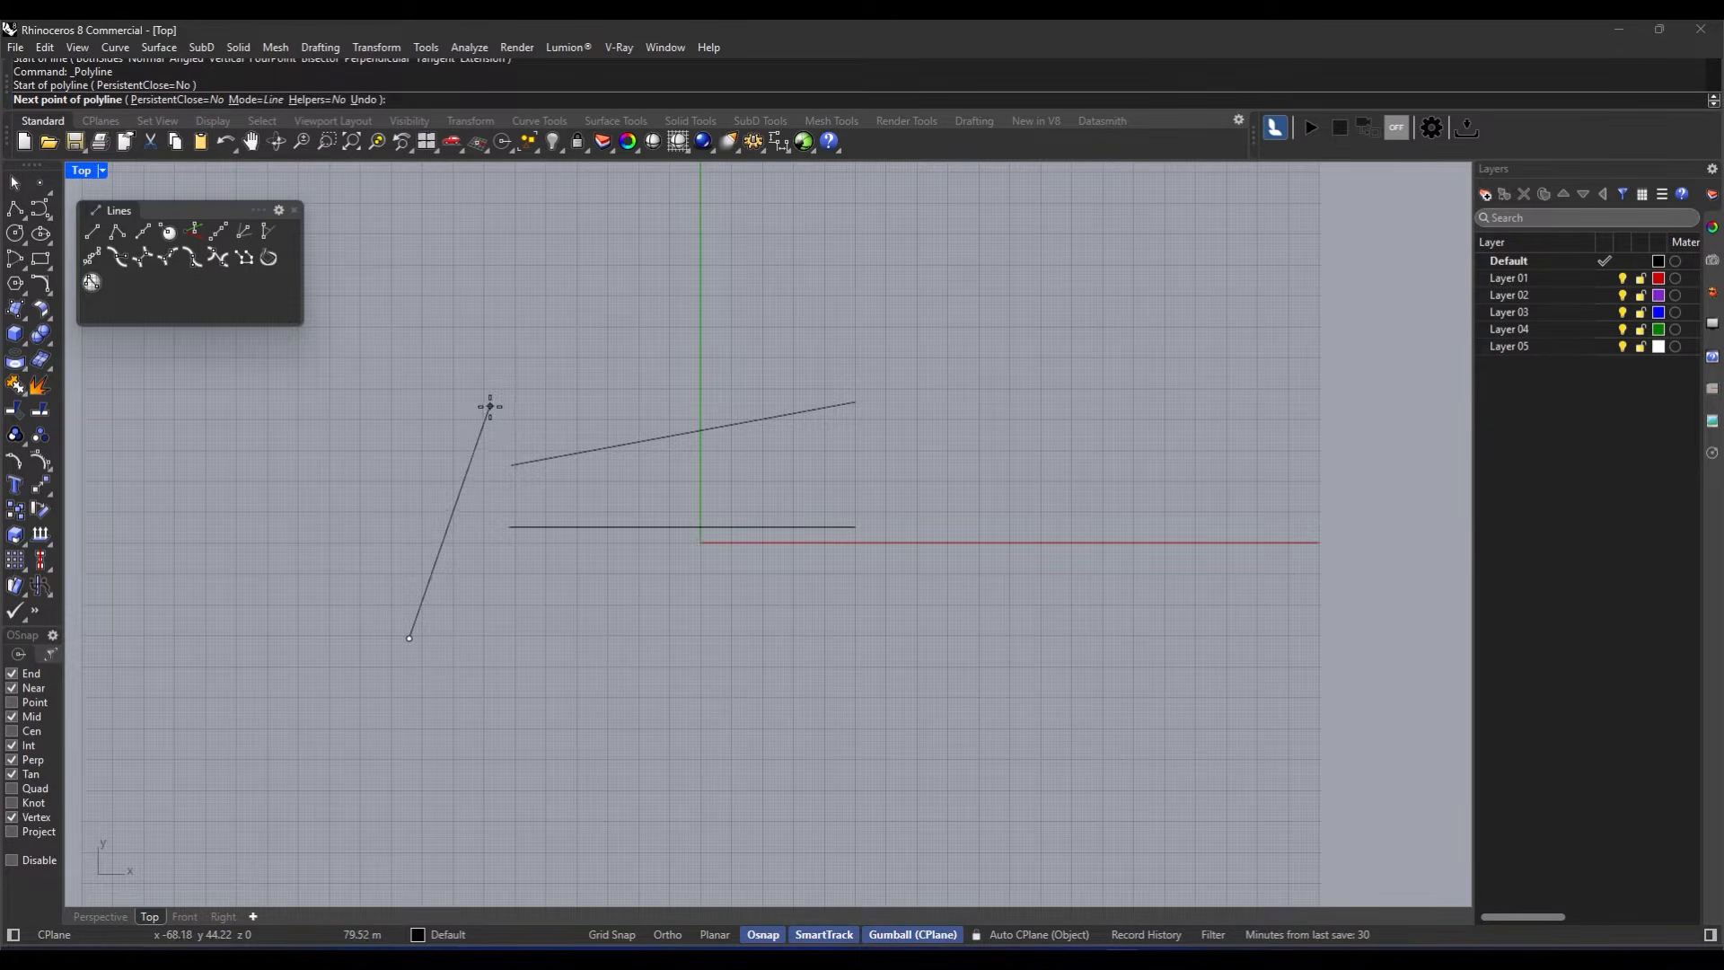
{"action": "left_click", "coordinate": [483, 405]}
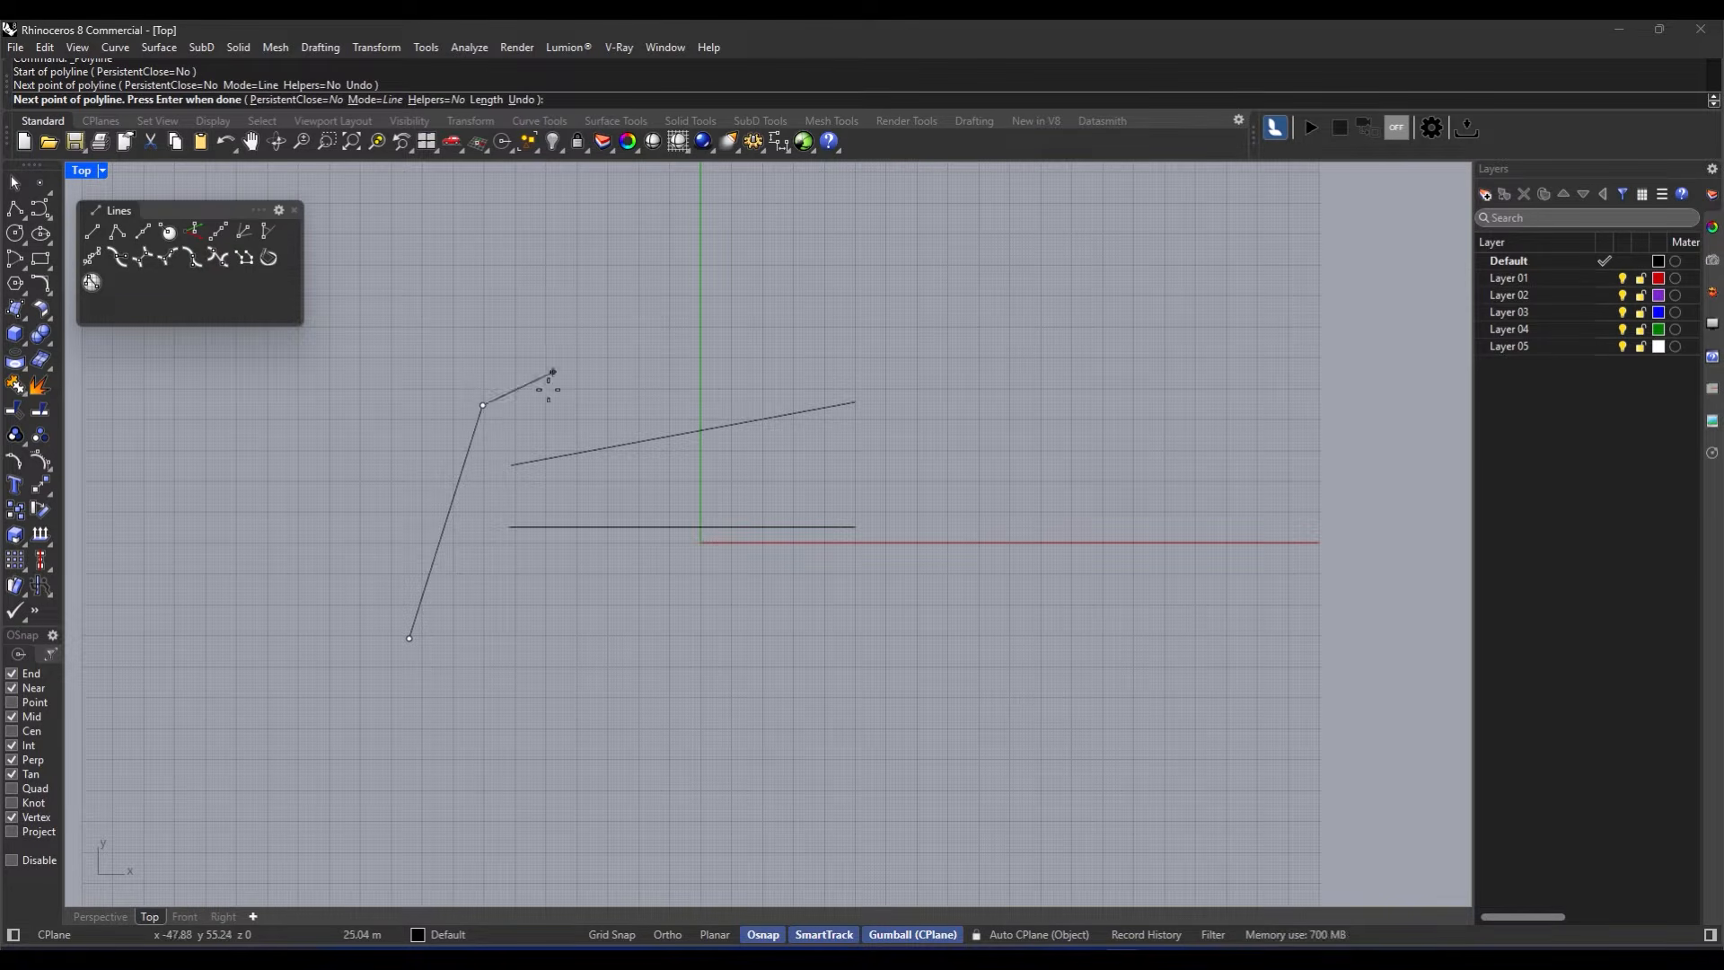
{"action": "left_click", "coordinate": [590, 582]}
{"action": "left_click", "coordinate": [659, 335]}
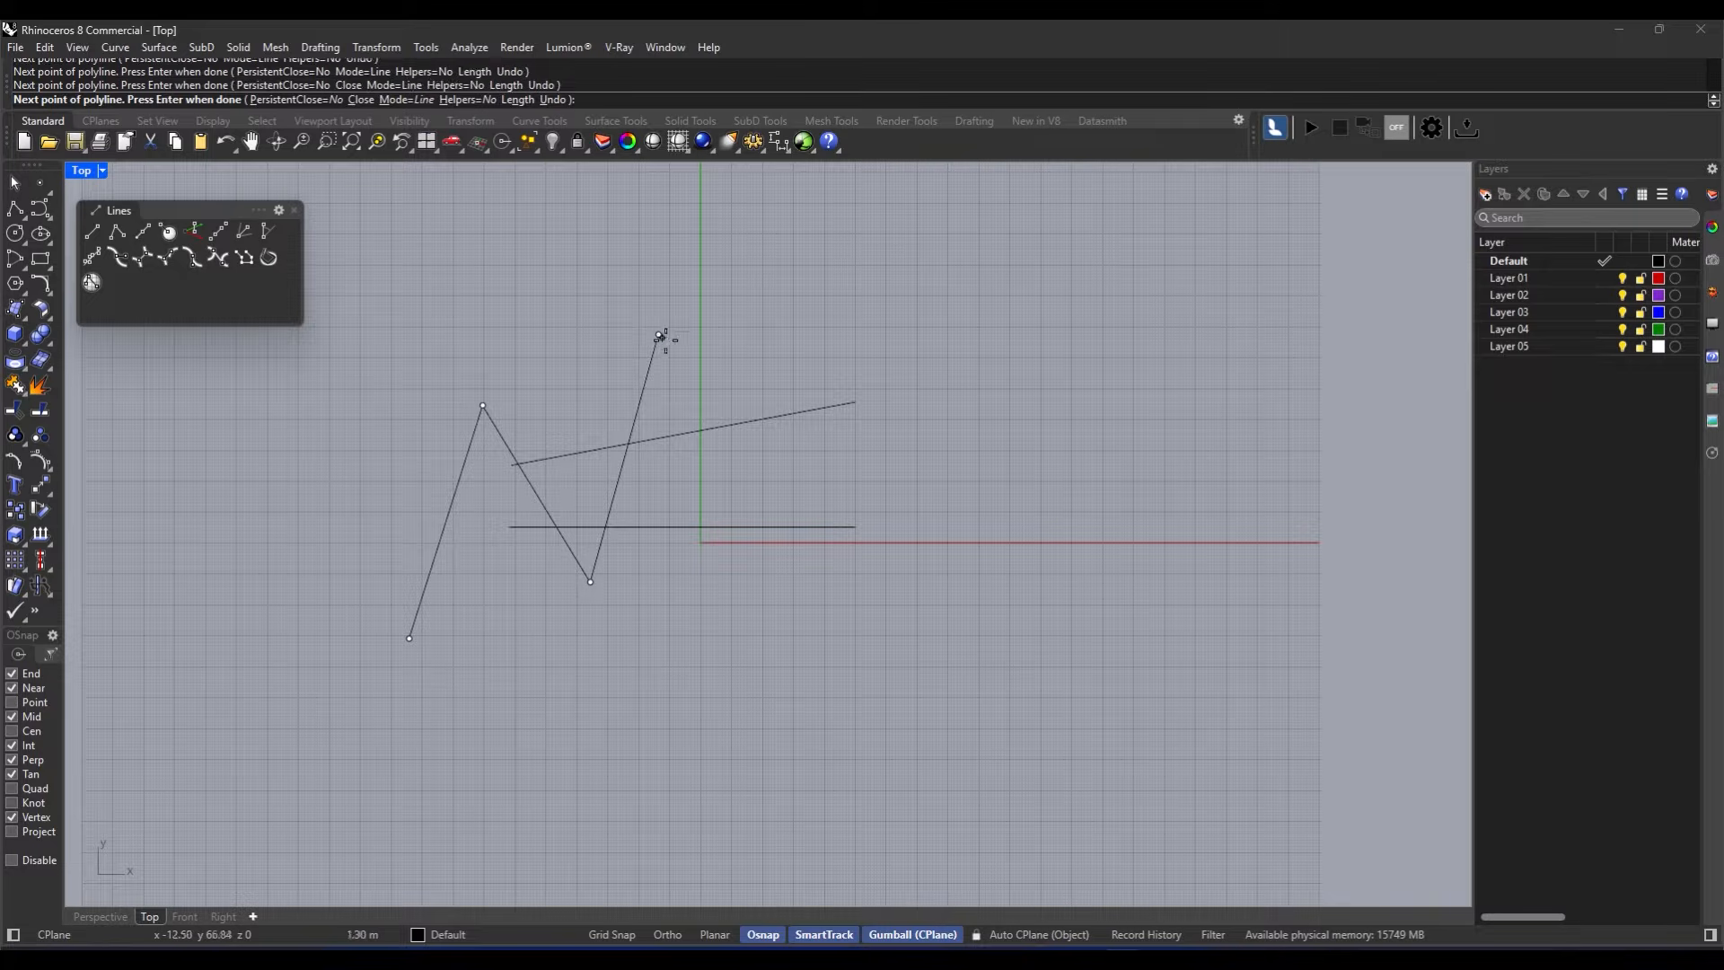
{"action": "left_click", "coordinate": [1019, 479]}
{"action": "left_click", "coordinate": [885, 678]}
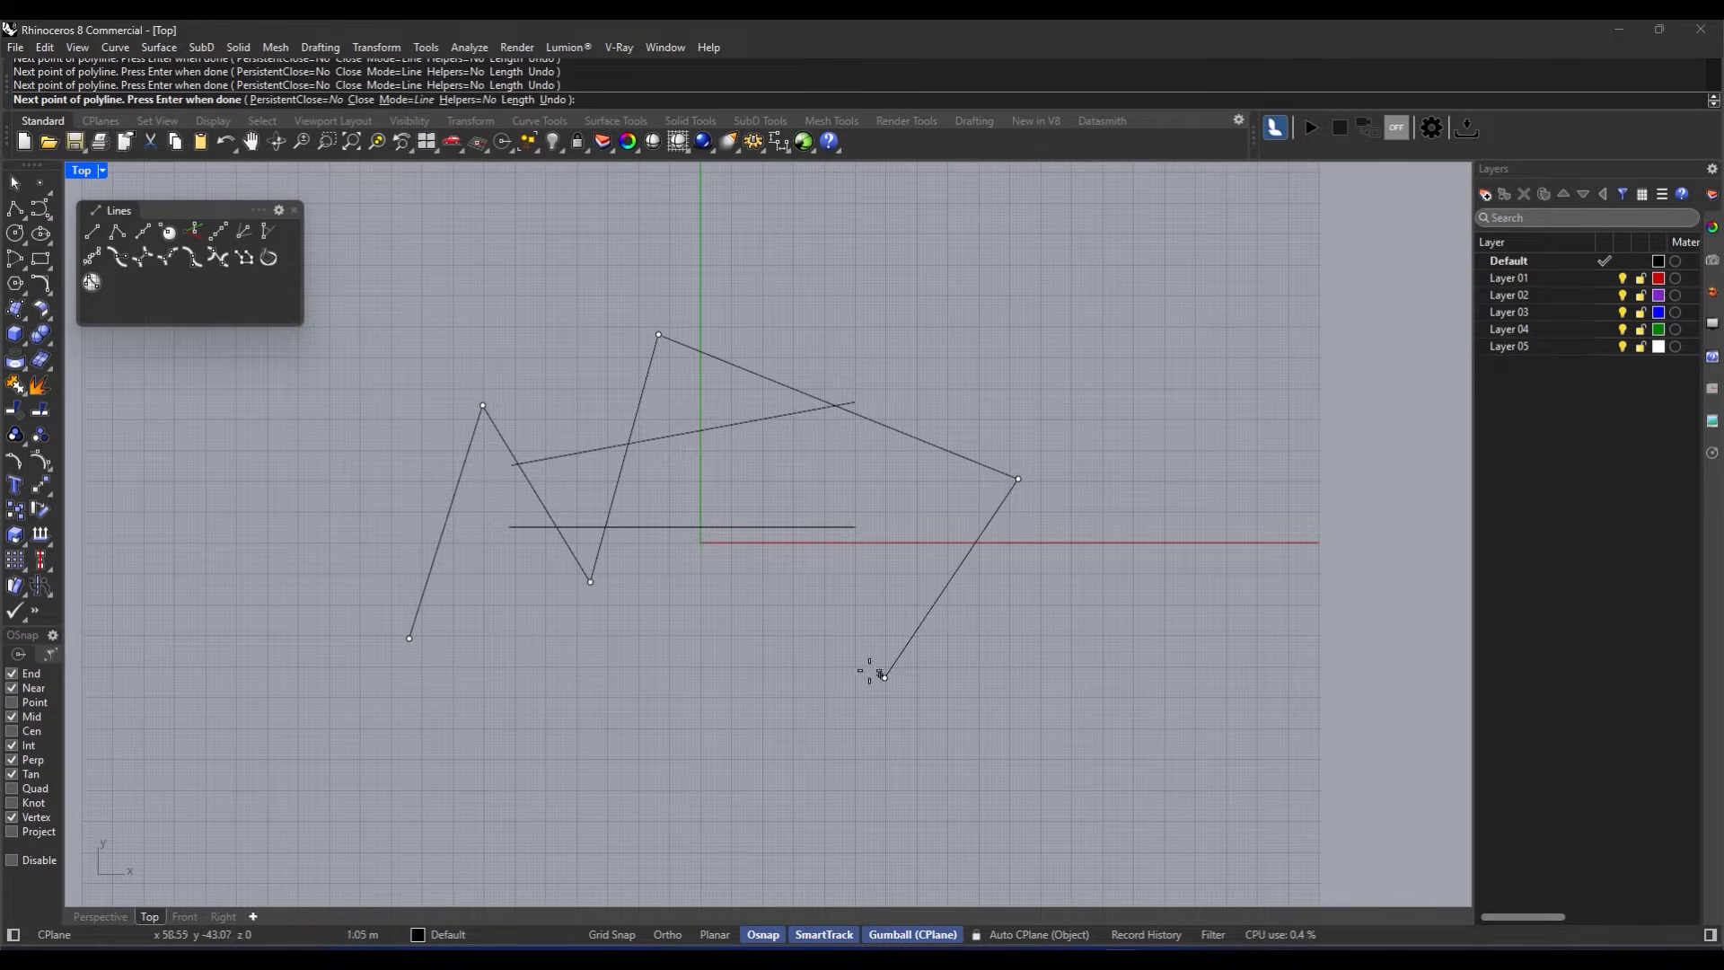
{"action": "left_click", "coordinate": [691, 597]}
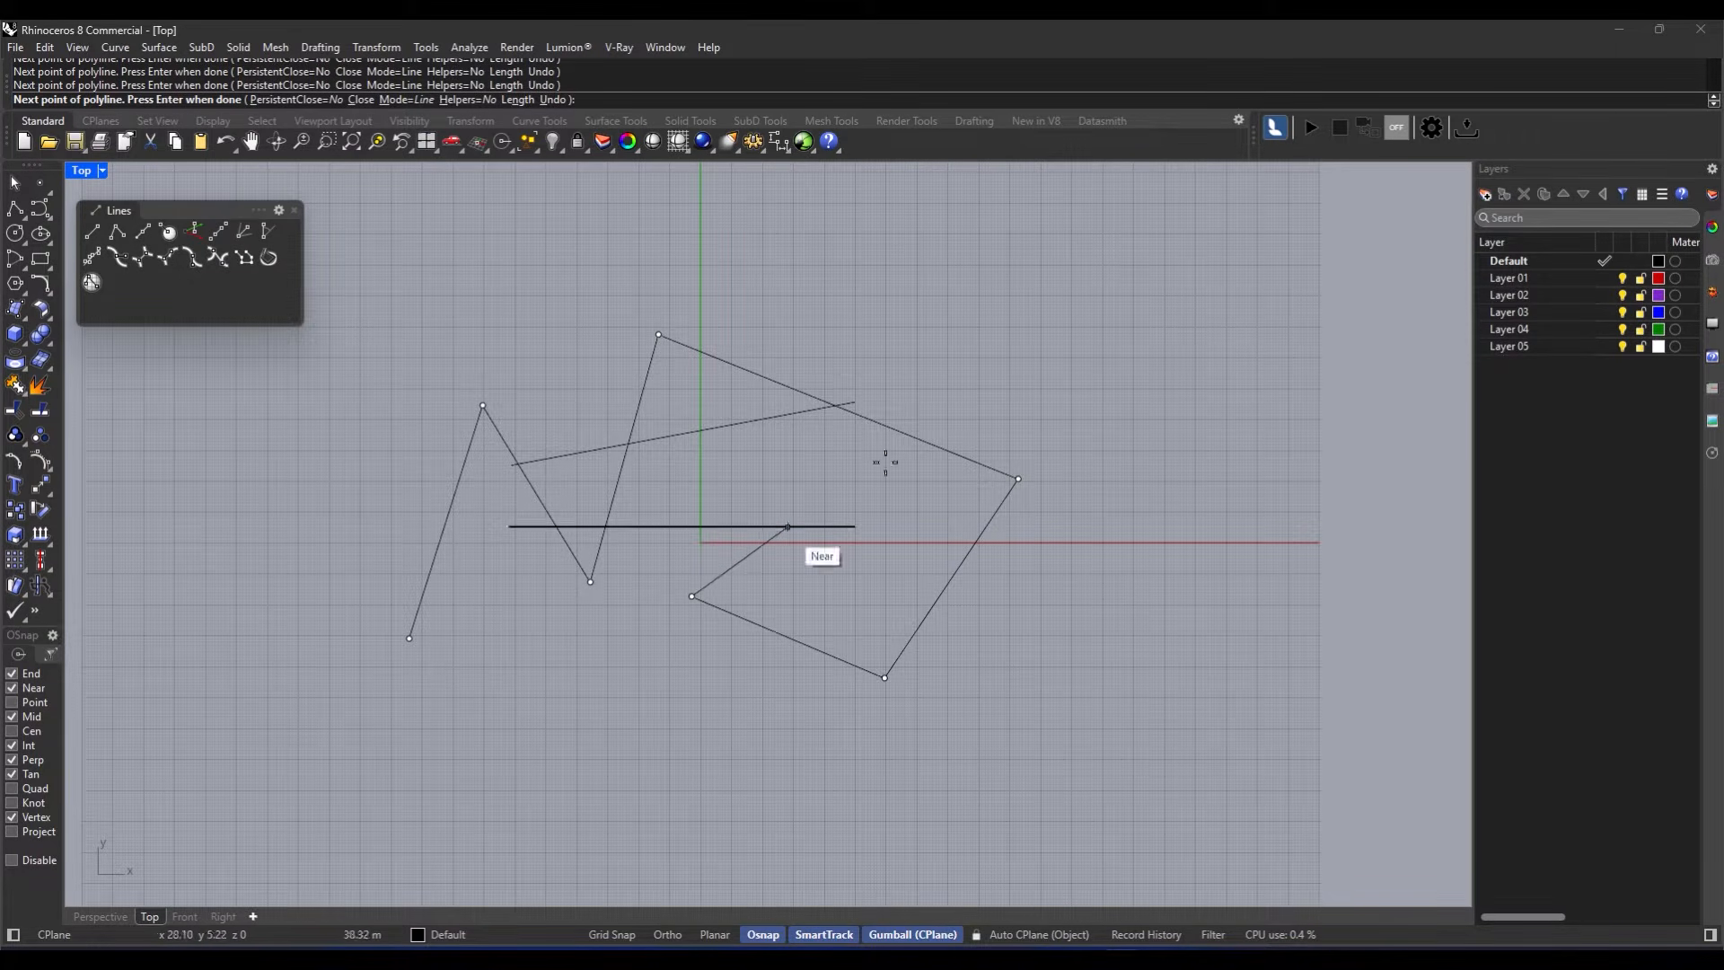
{"action": "left_click", "coordinate": [1014, 313]}
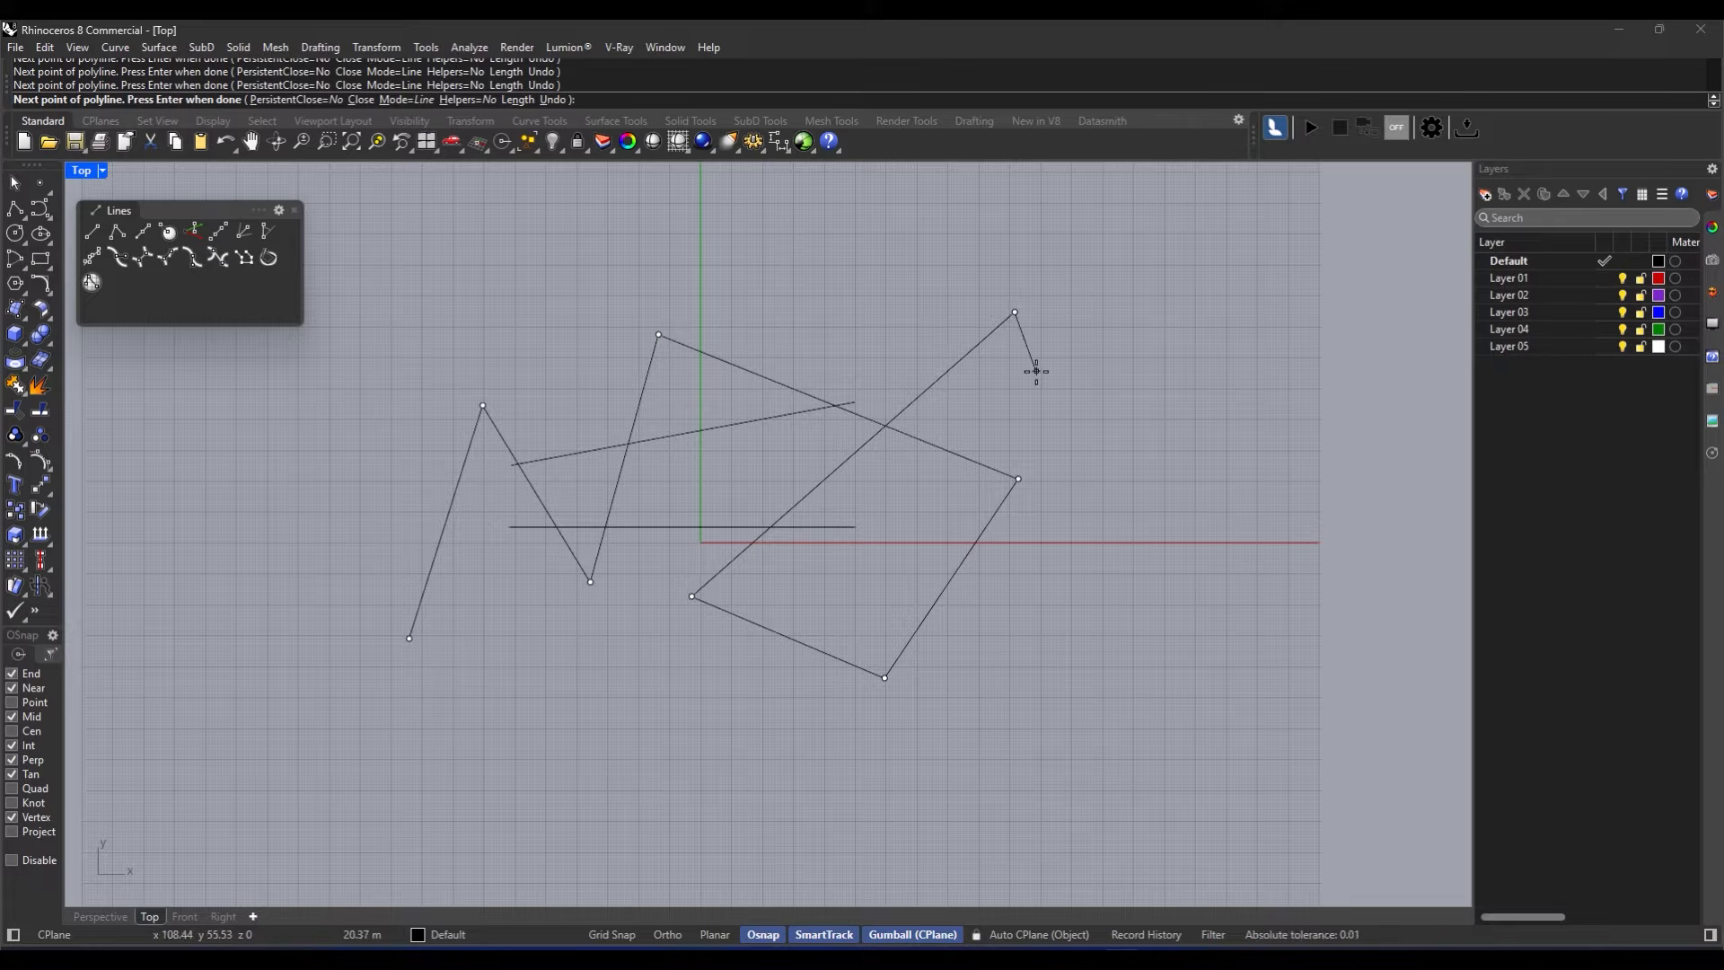
{"action": "key", "text": "Return"}
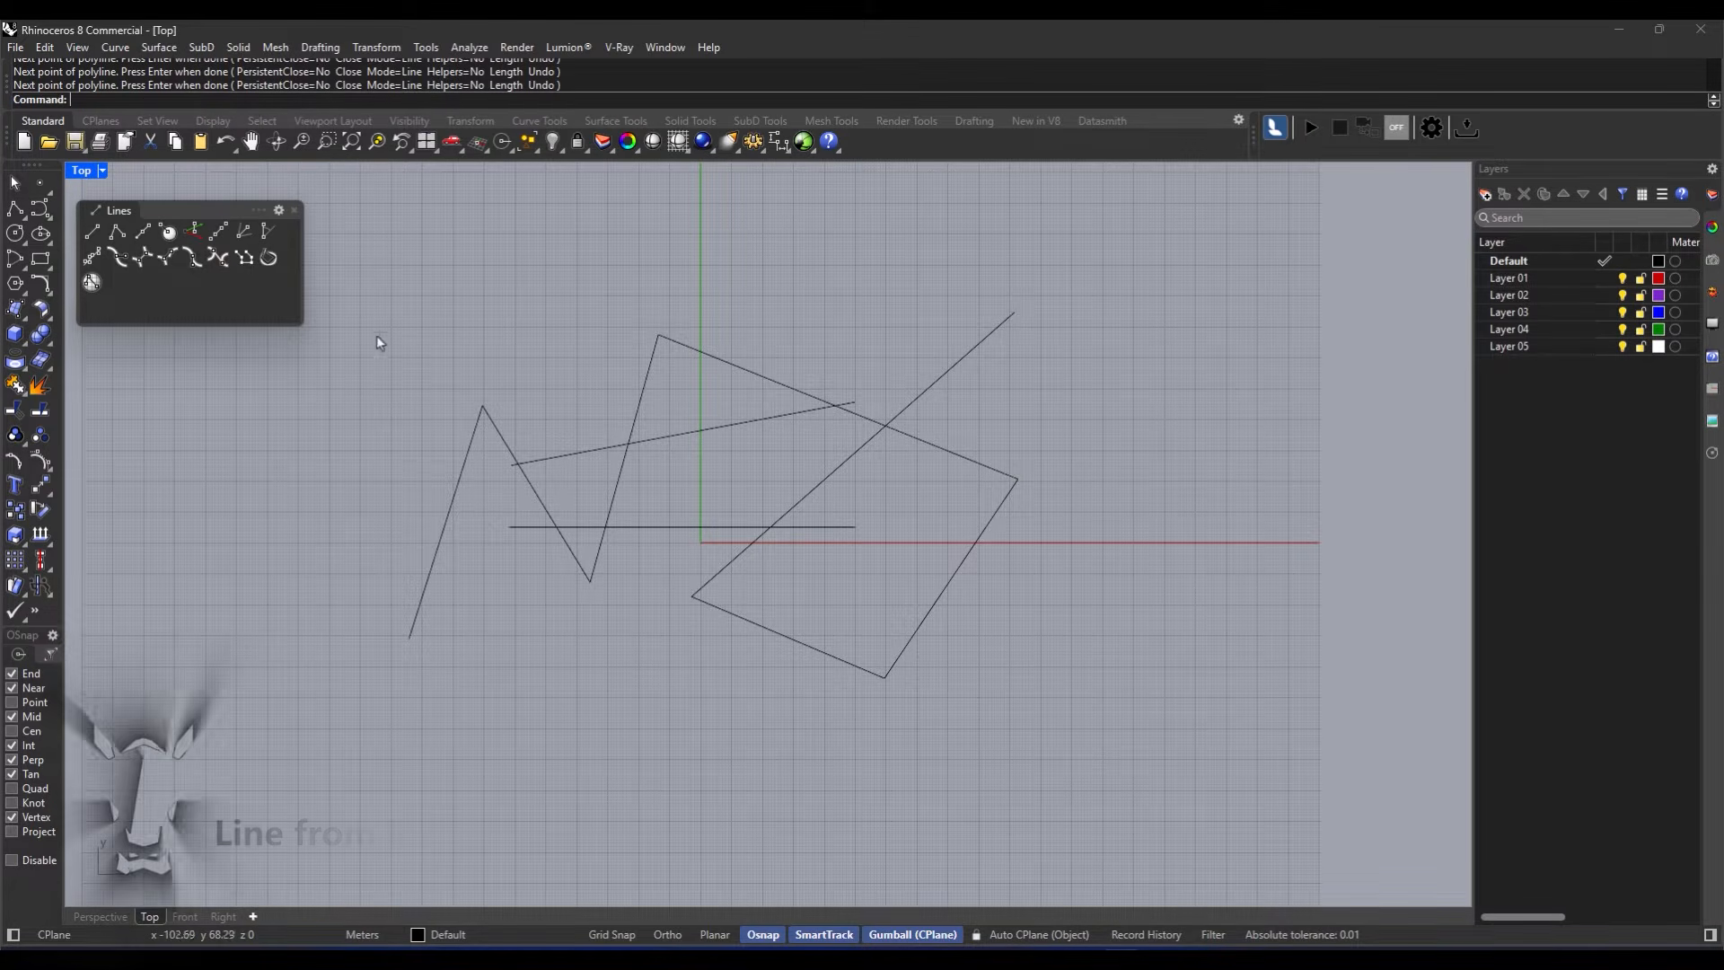
Step: Draw a long sloping line from its midpoint above the polyline, rising across the positive y-axis
{"action": "scroll", "coordinate": [632, 397], "scroll_direction": "down", "scroll_amount": 3}
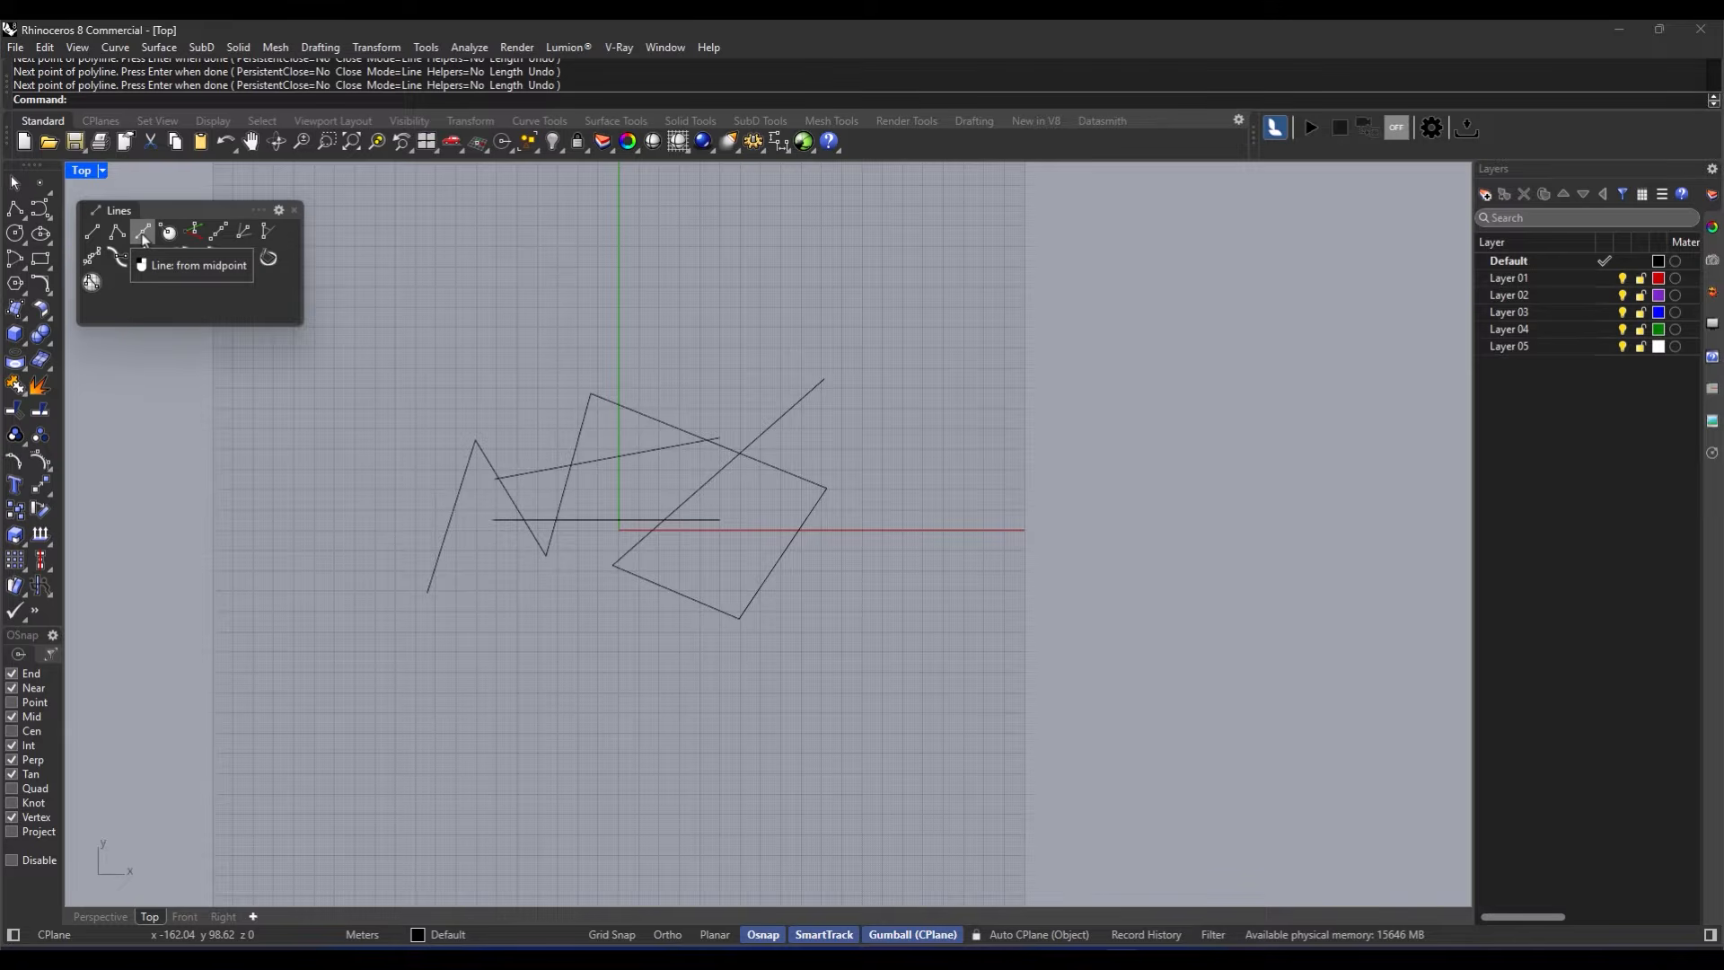
{"action": "left_click", "coordinate": [144, 239]}
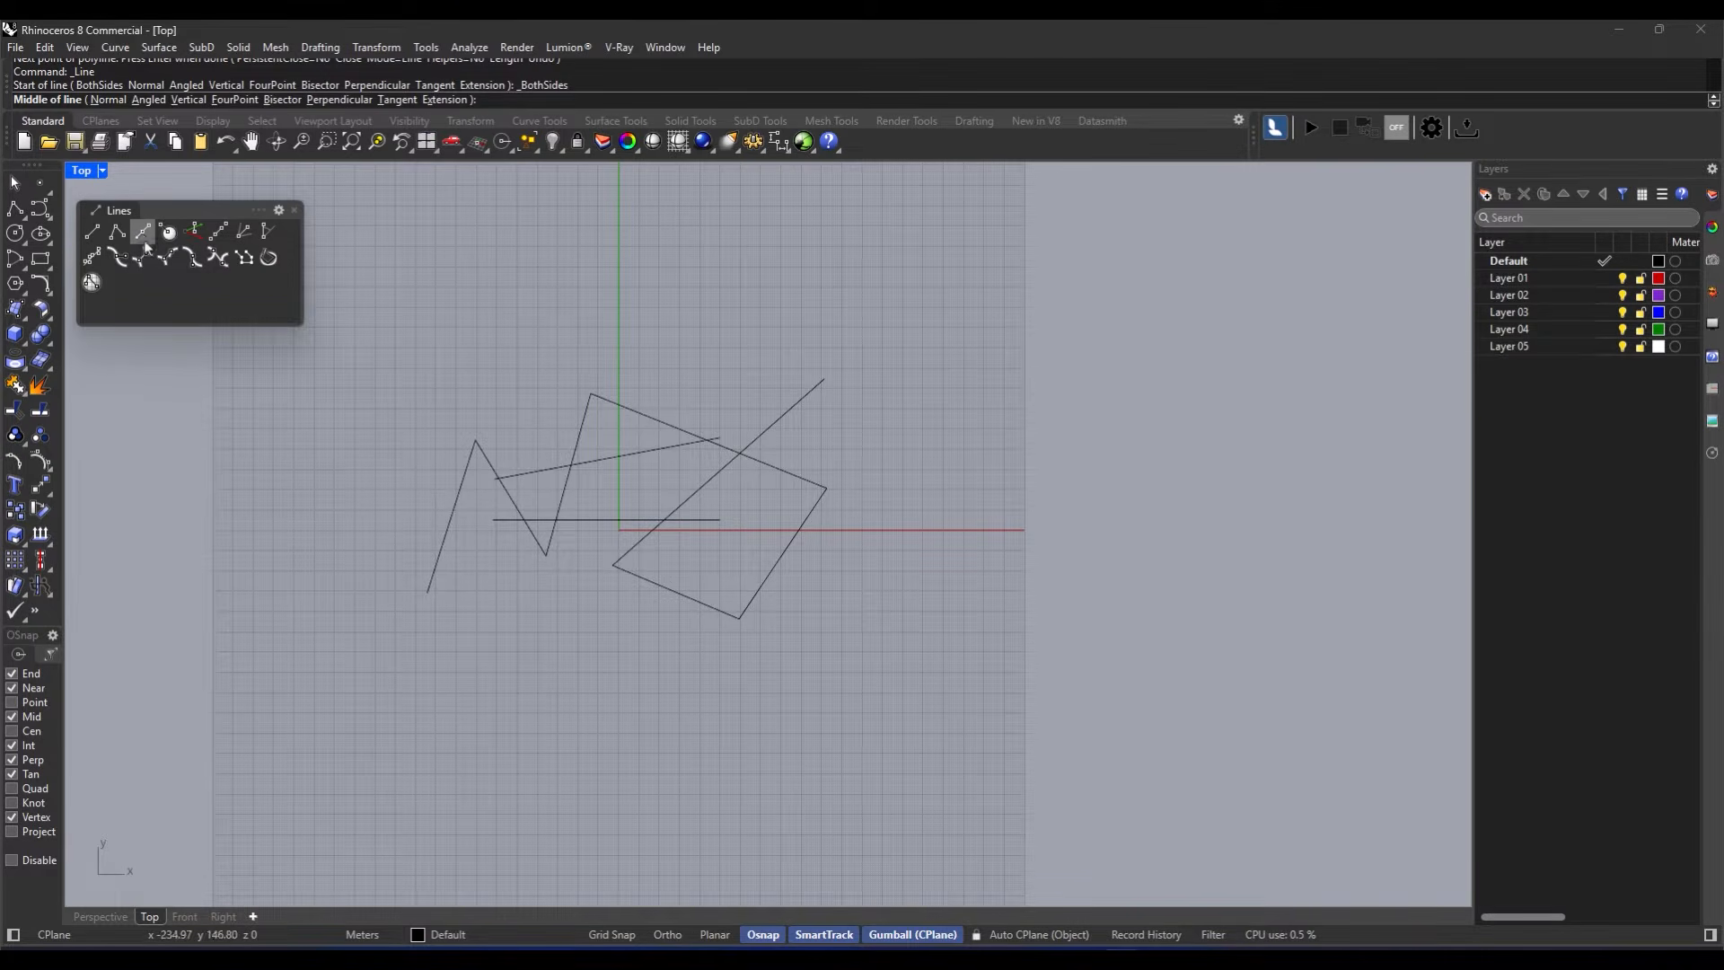
{"action": "left_click", "coordinate": [564, 330]}
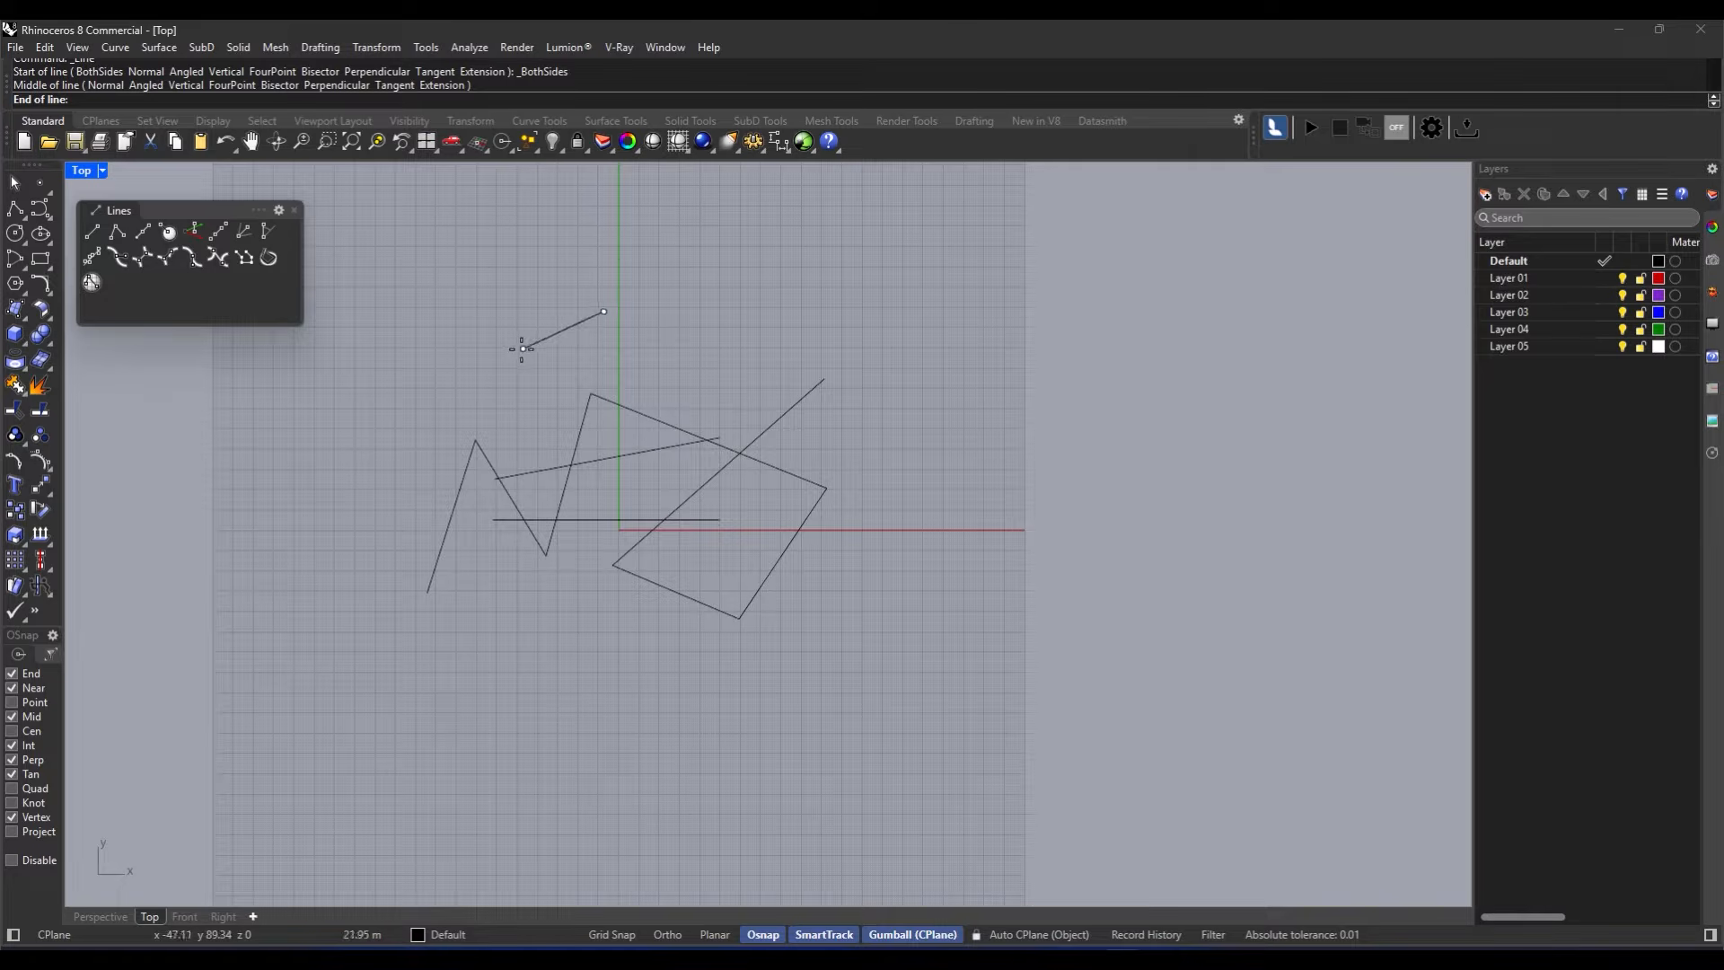
{"action": "left_click", "coordinate": [386, 413]}
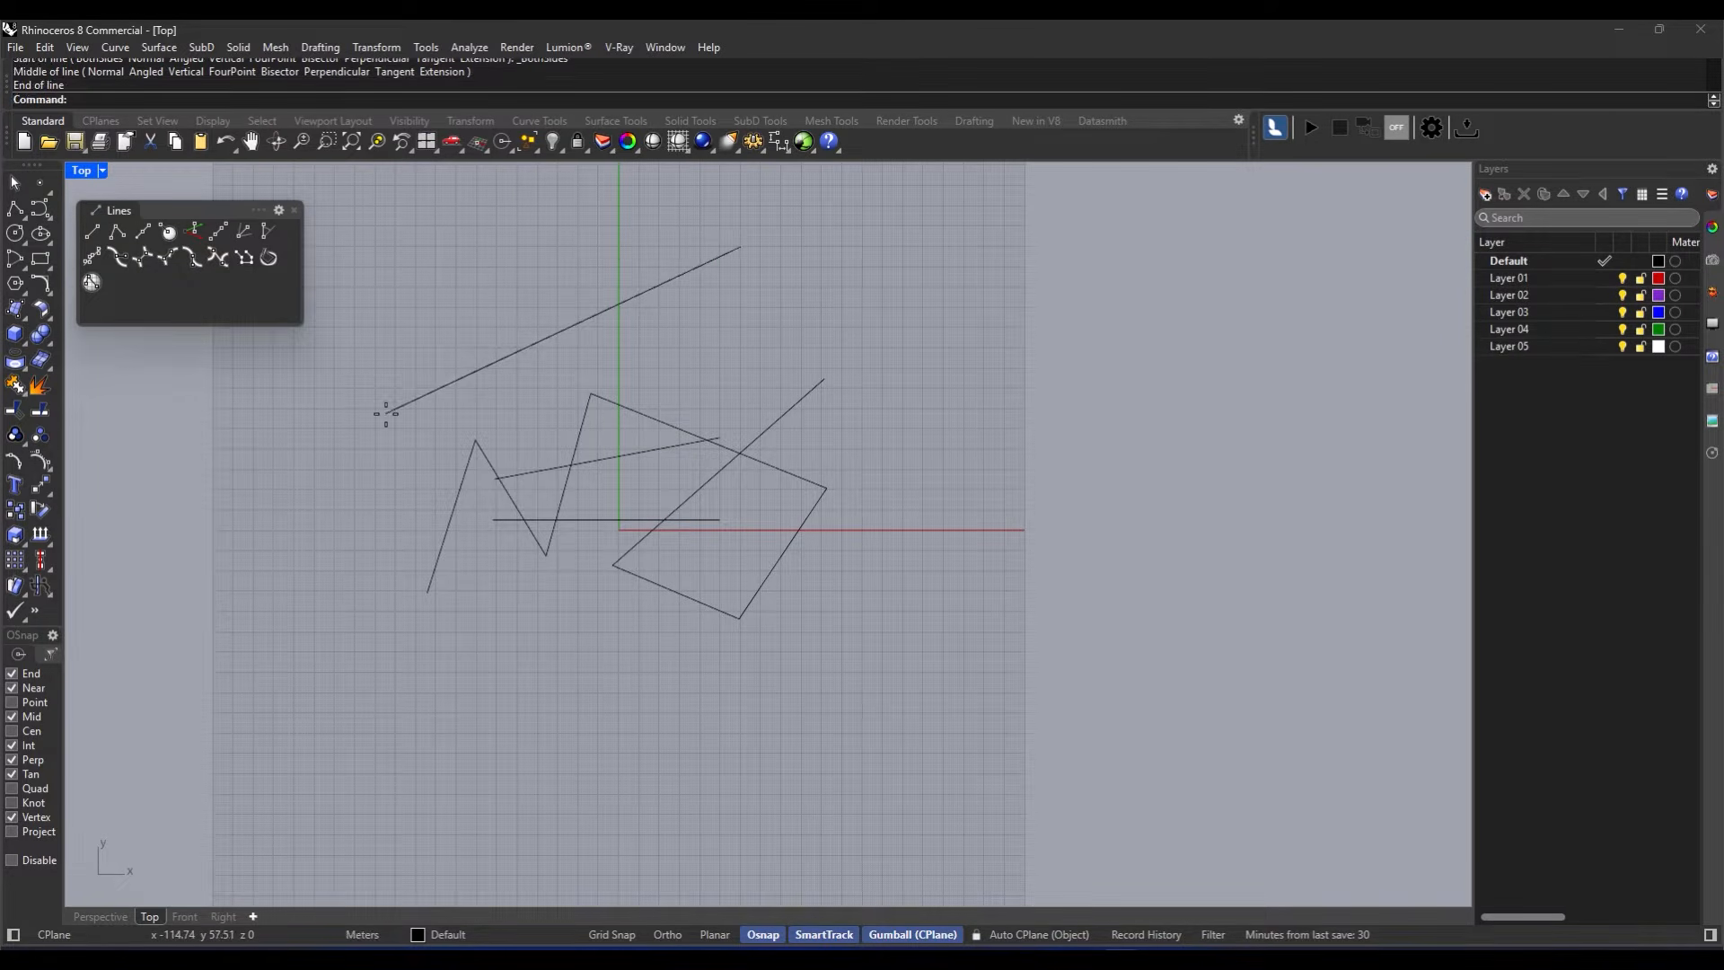
Step: Draw a second line from its midpoint, sloping gently downward across the polyline's last segment on the positive-x side
{"action": "key", "text": "Return"}
{"action": "left_click", "coordinate": [868, 424]}
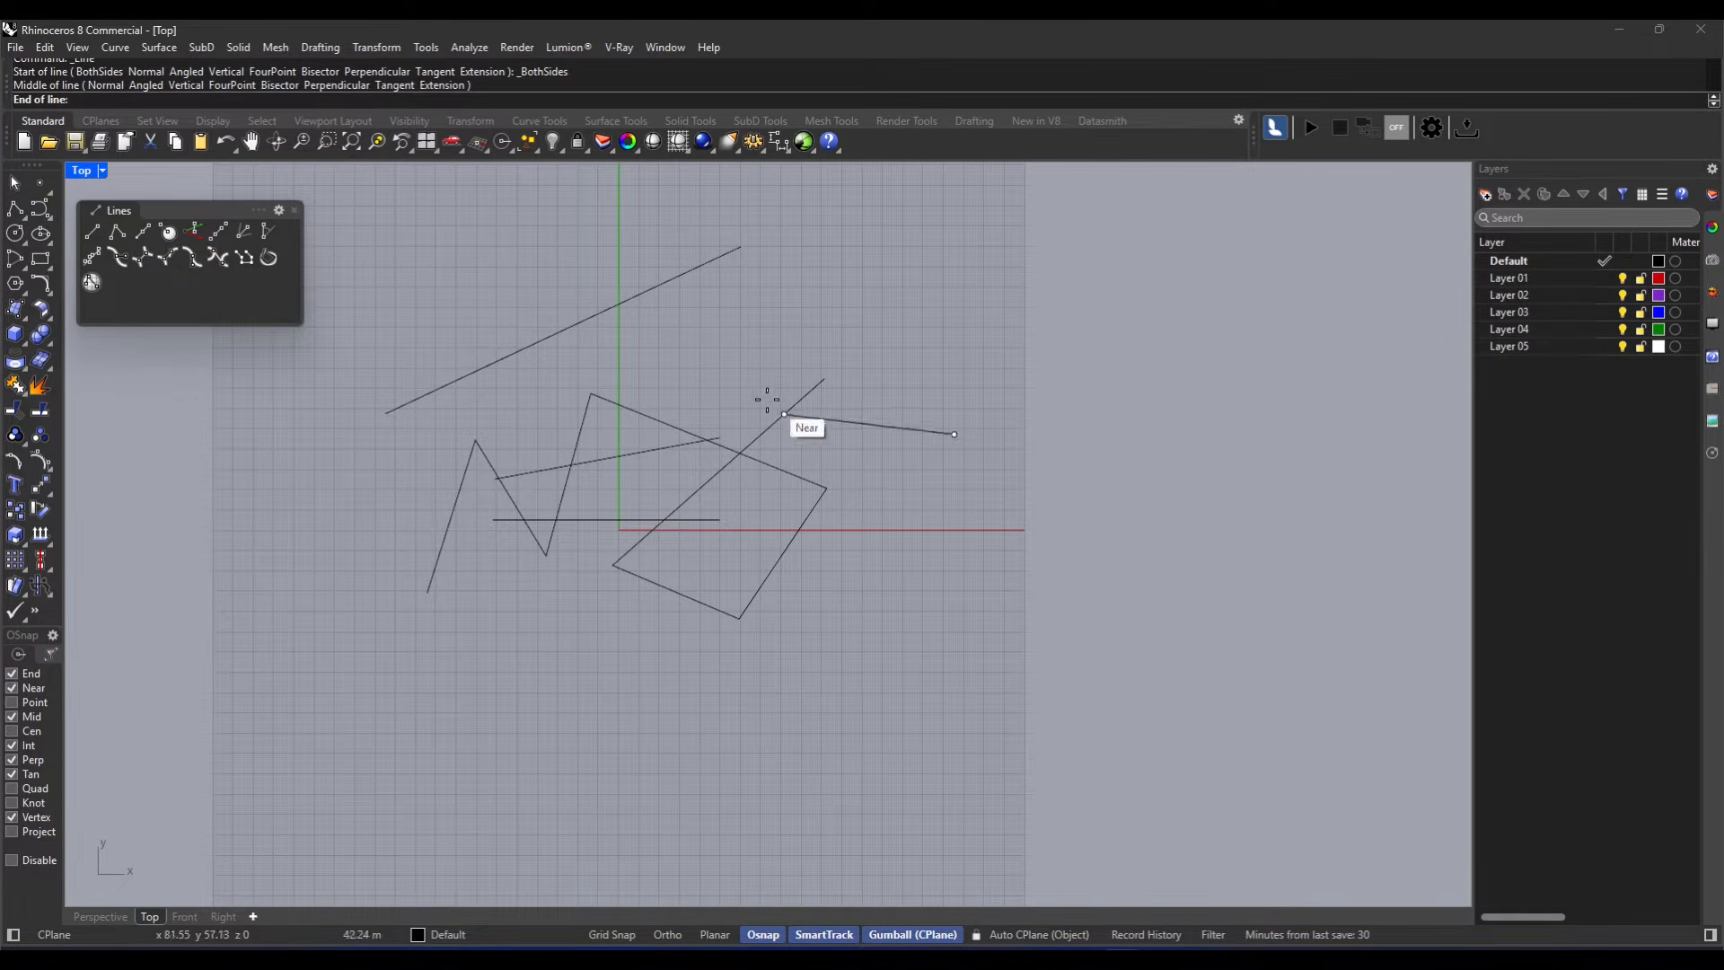
{"action": "left_click", "coordinate": [696, 385]}
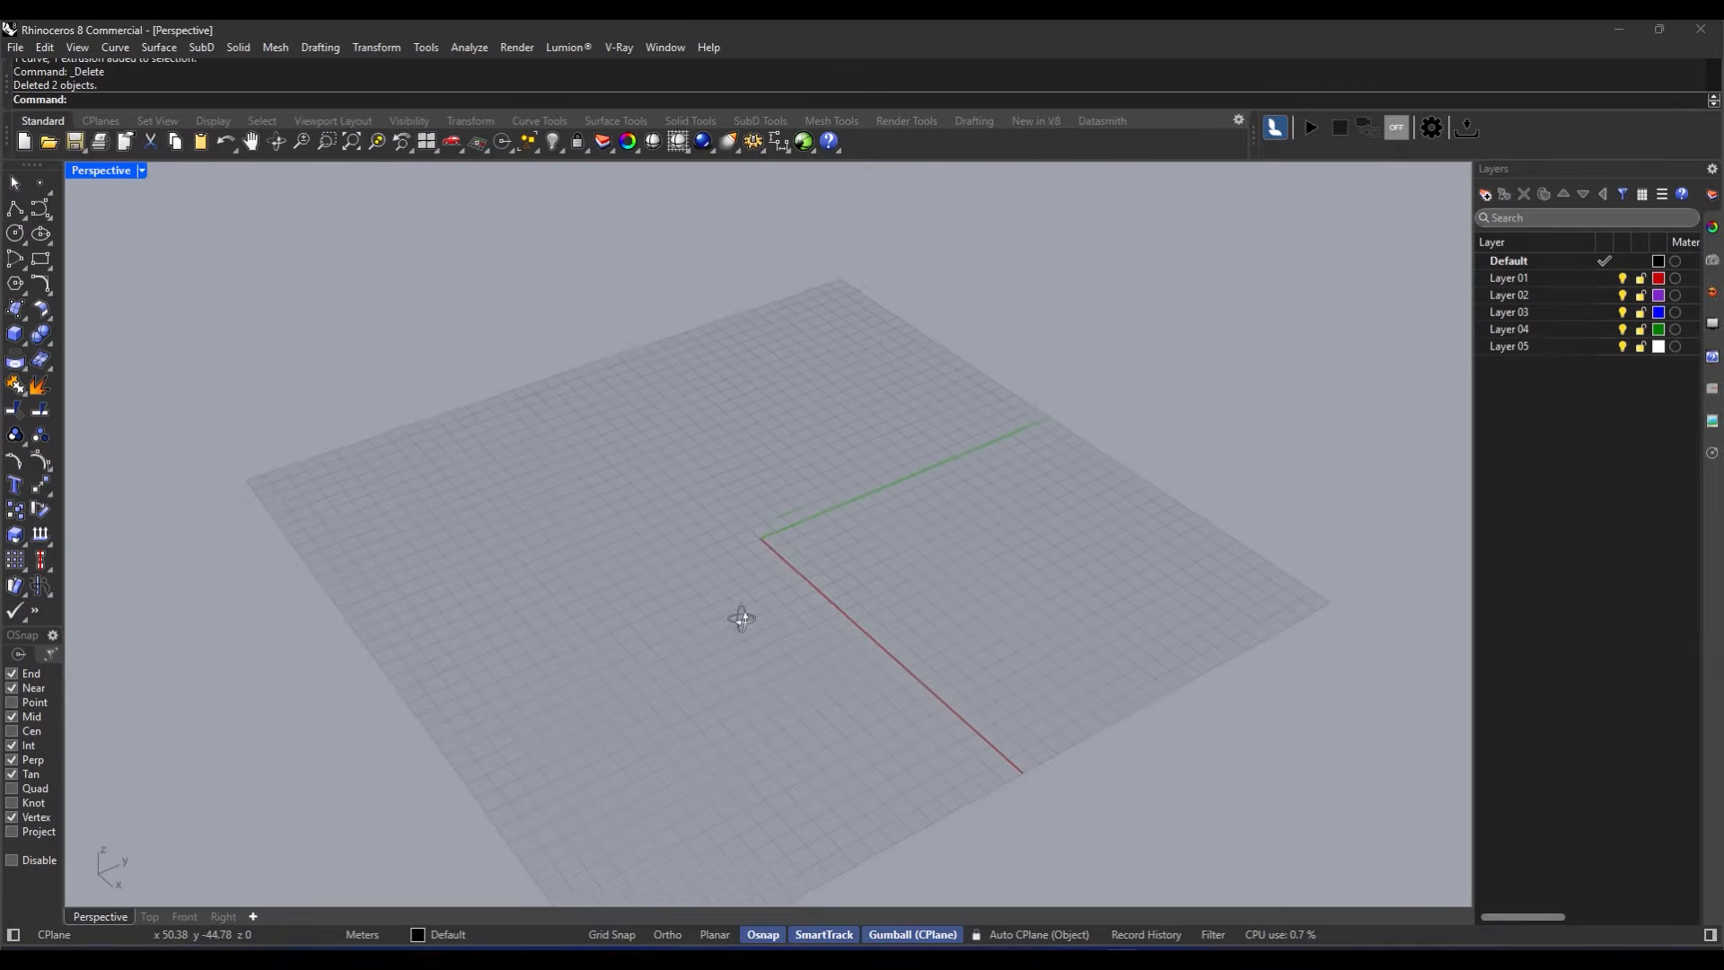
Step: Float the Curve palette over the Perspective view and resize it to a wider, shorter layout with three rows of tools
{"action": "right_click_drag", "start_coordinate": [742, 616], "coordinate": [692, 569]}
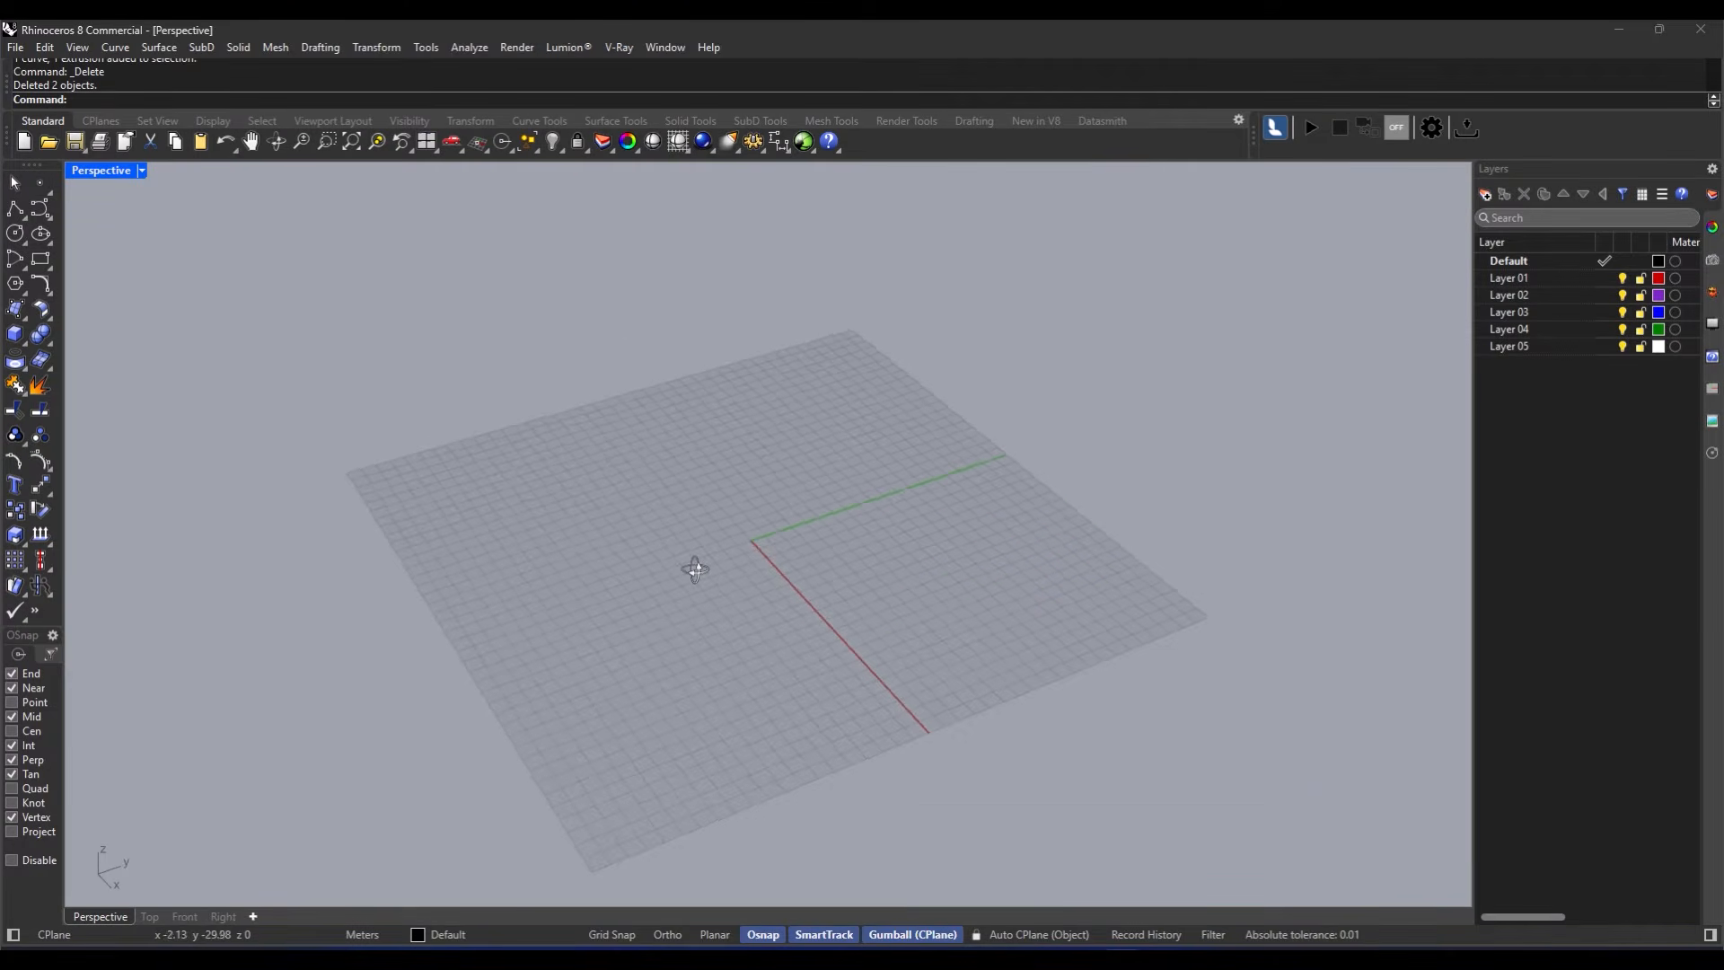
{"action": "left_click", "coordinate": [45, 213]}
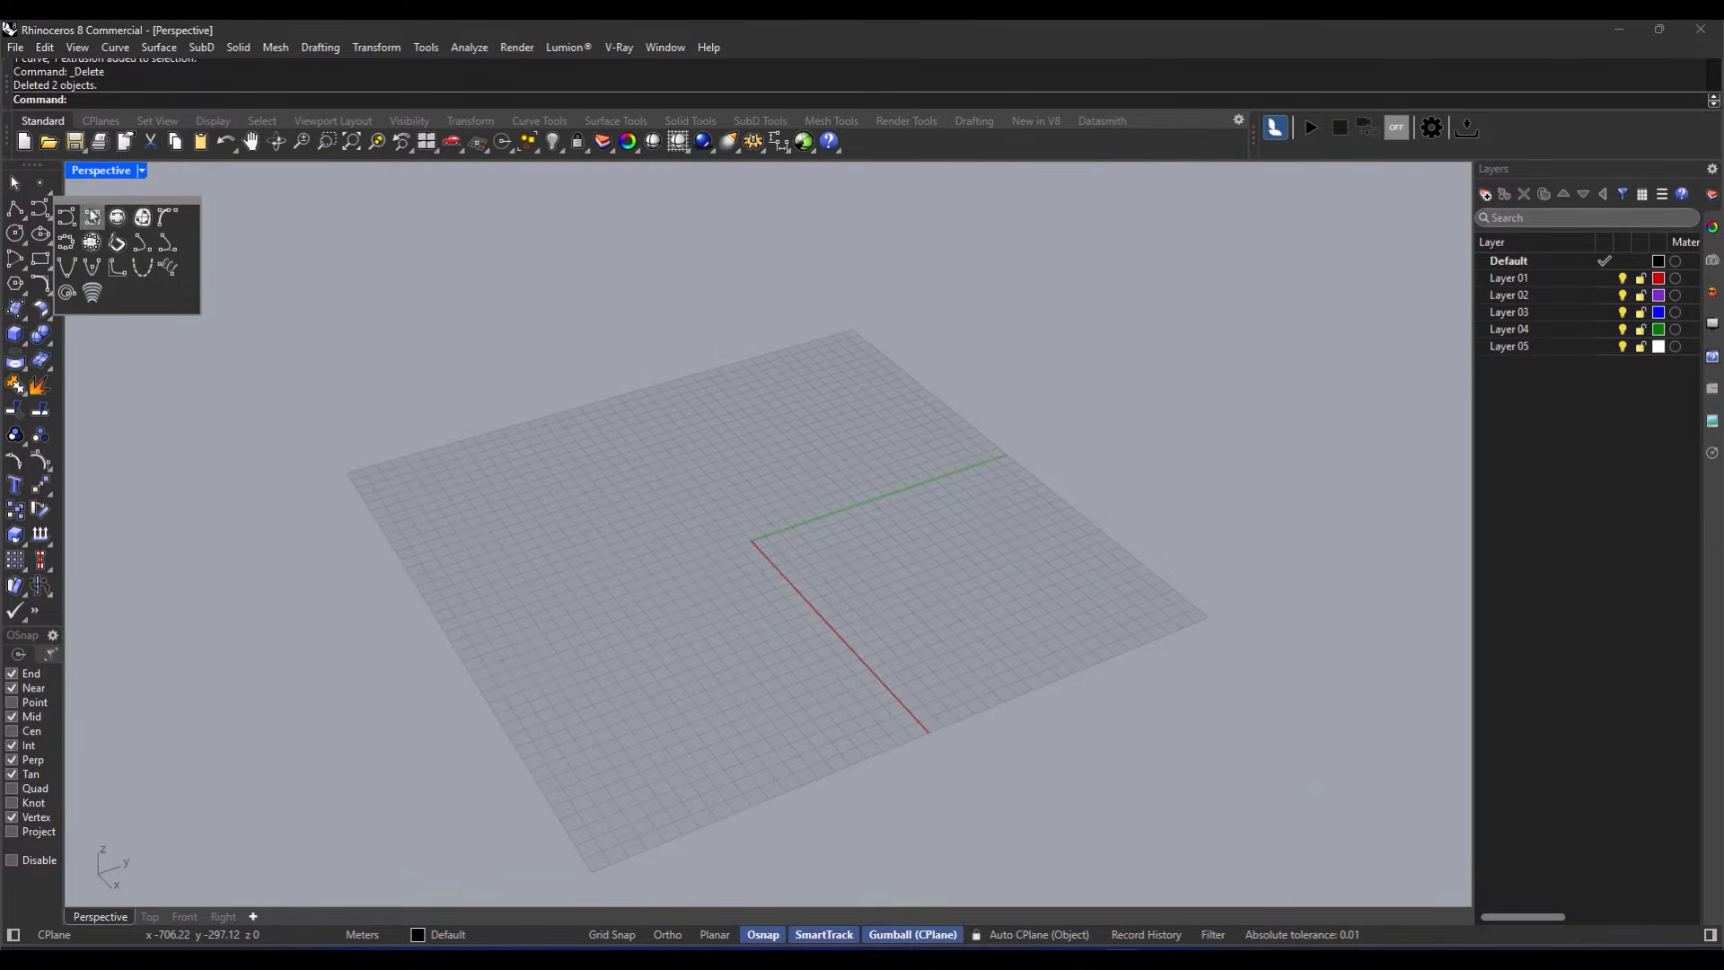
{"action": "left_click_drag", "start_coordinate": [89, 201], "coordinate": [111, 239]}
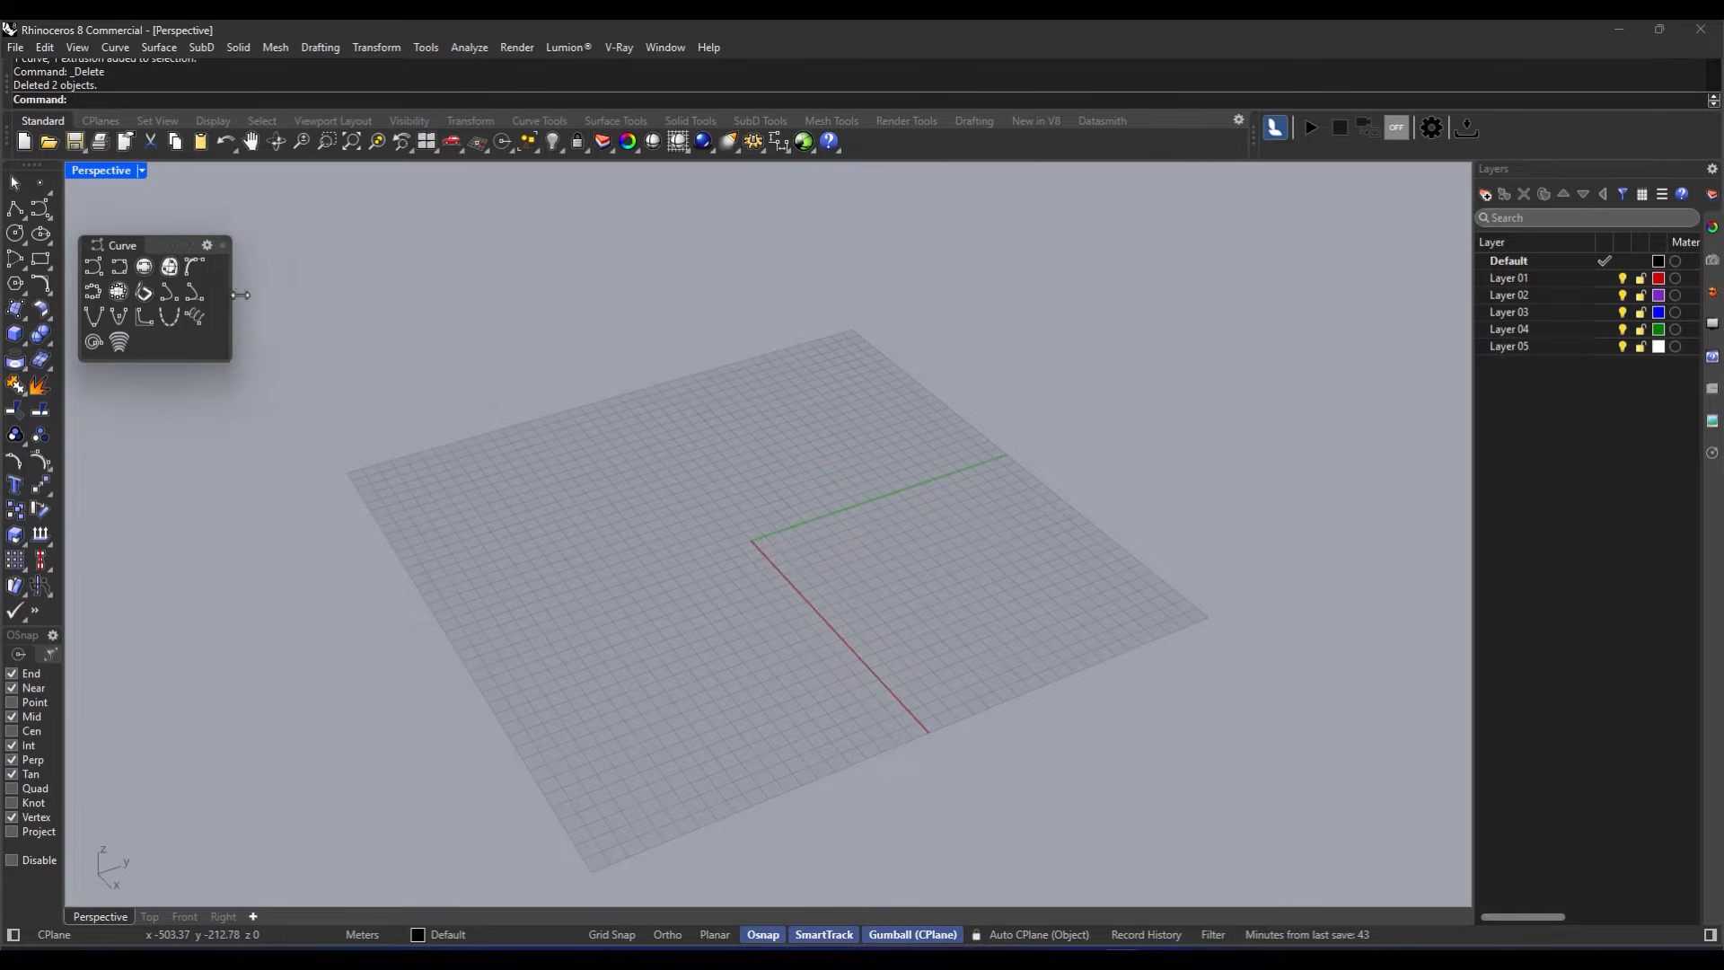
{"action": "left_click_drag", "start_coordinate": [215, 302], "coordinate": [275, 307]}
{"action": "left_click_drag", "start_coordinate": [232, 361], "coordinate": [231, 338]}
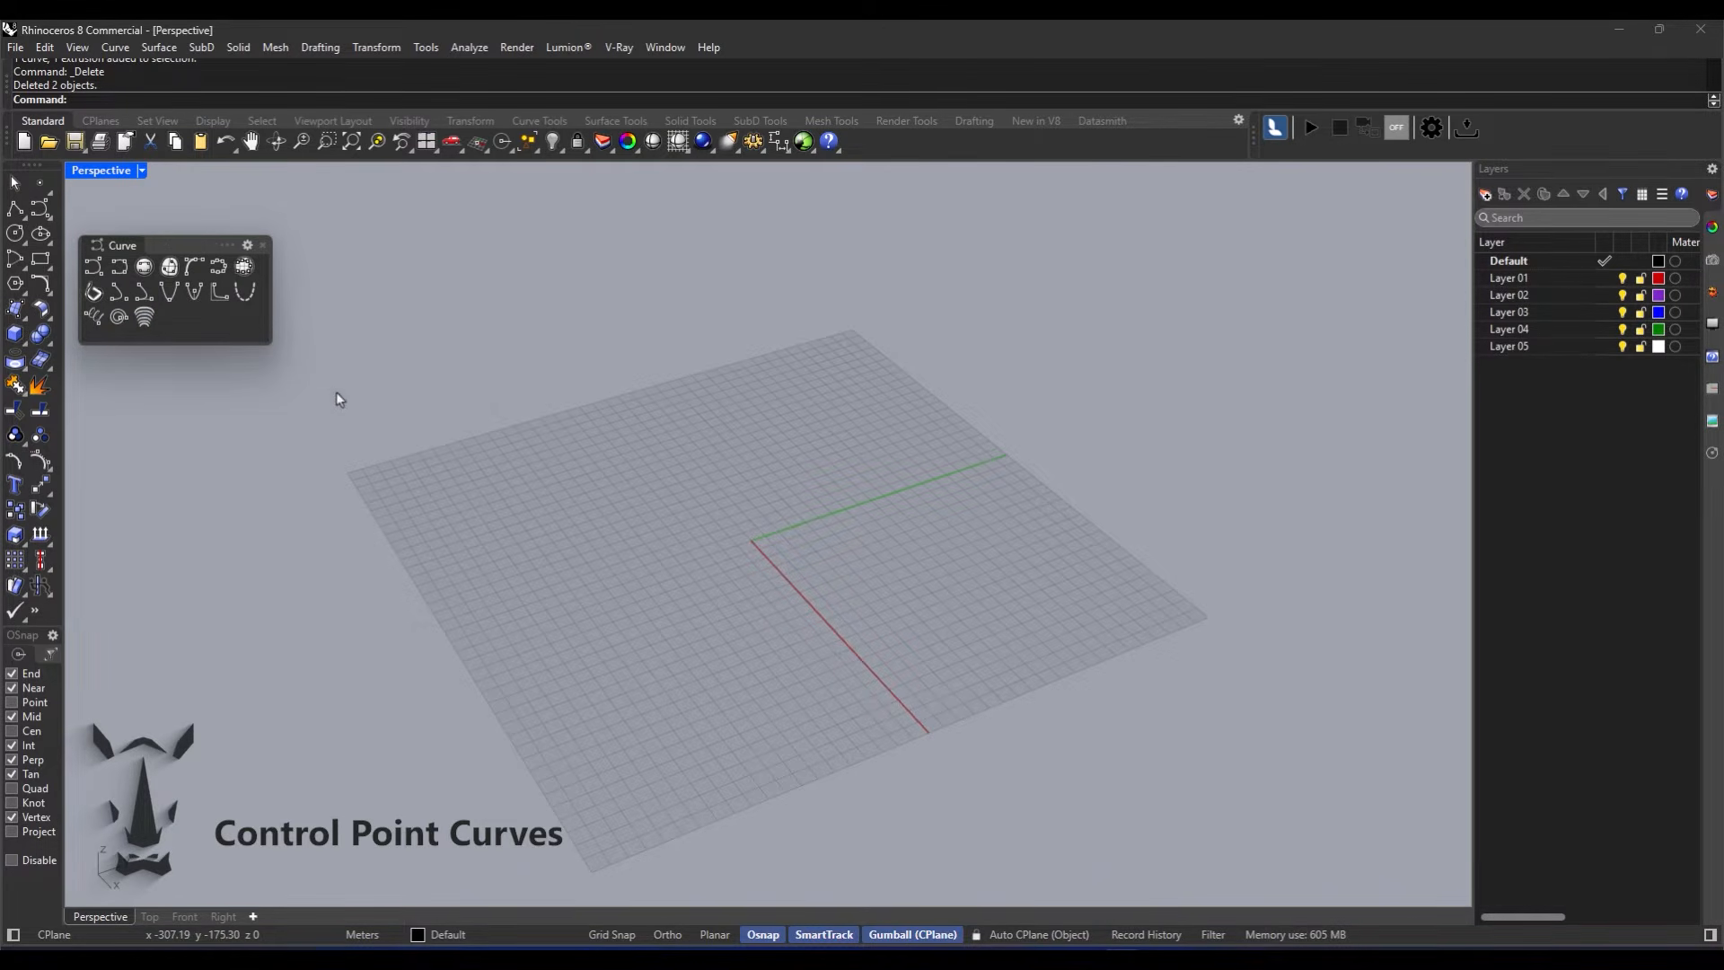
Step: Draw an open degree 3 control point curve with ten points, waving across the Perspective grid from the negative-y side to the positive-y side
{"action": "left_click", "coordinate": [92, 272]}
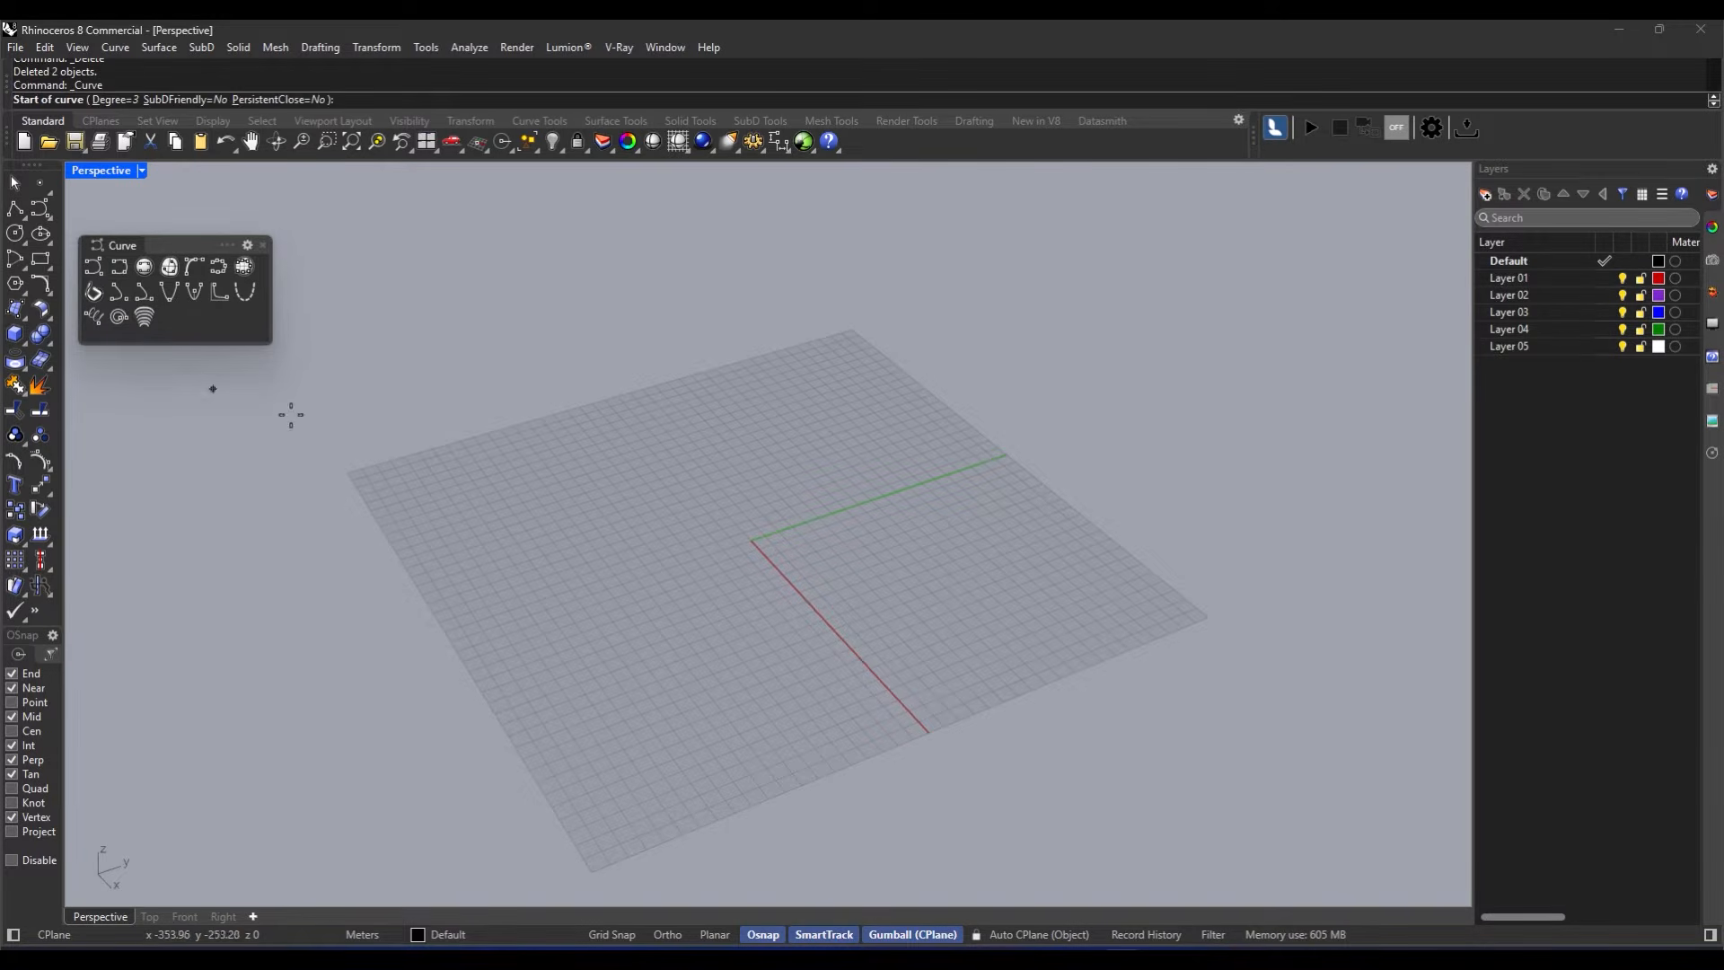
{"action": "left_click", "coordinate": [490, 551]}
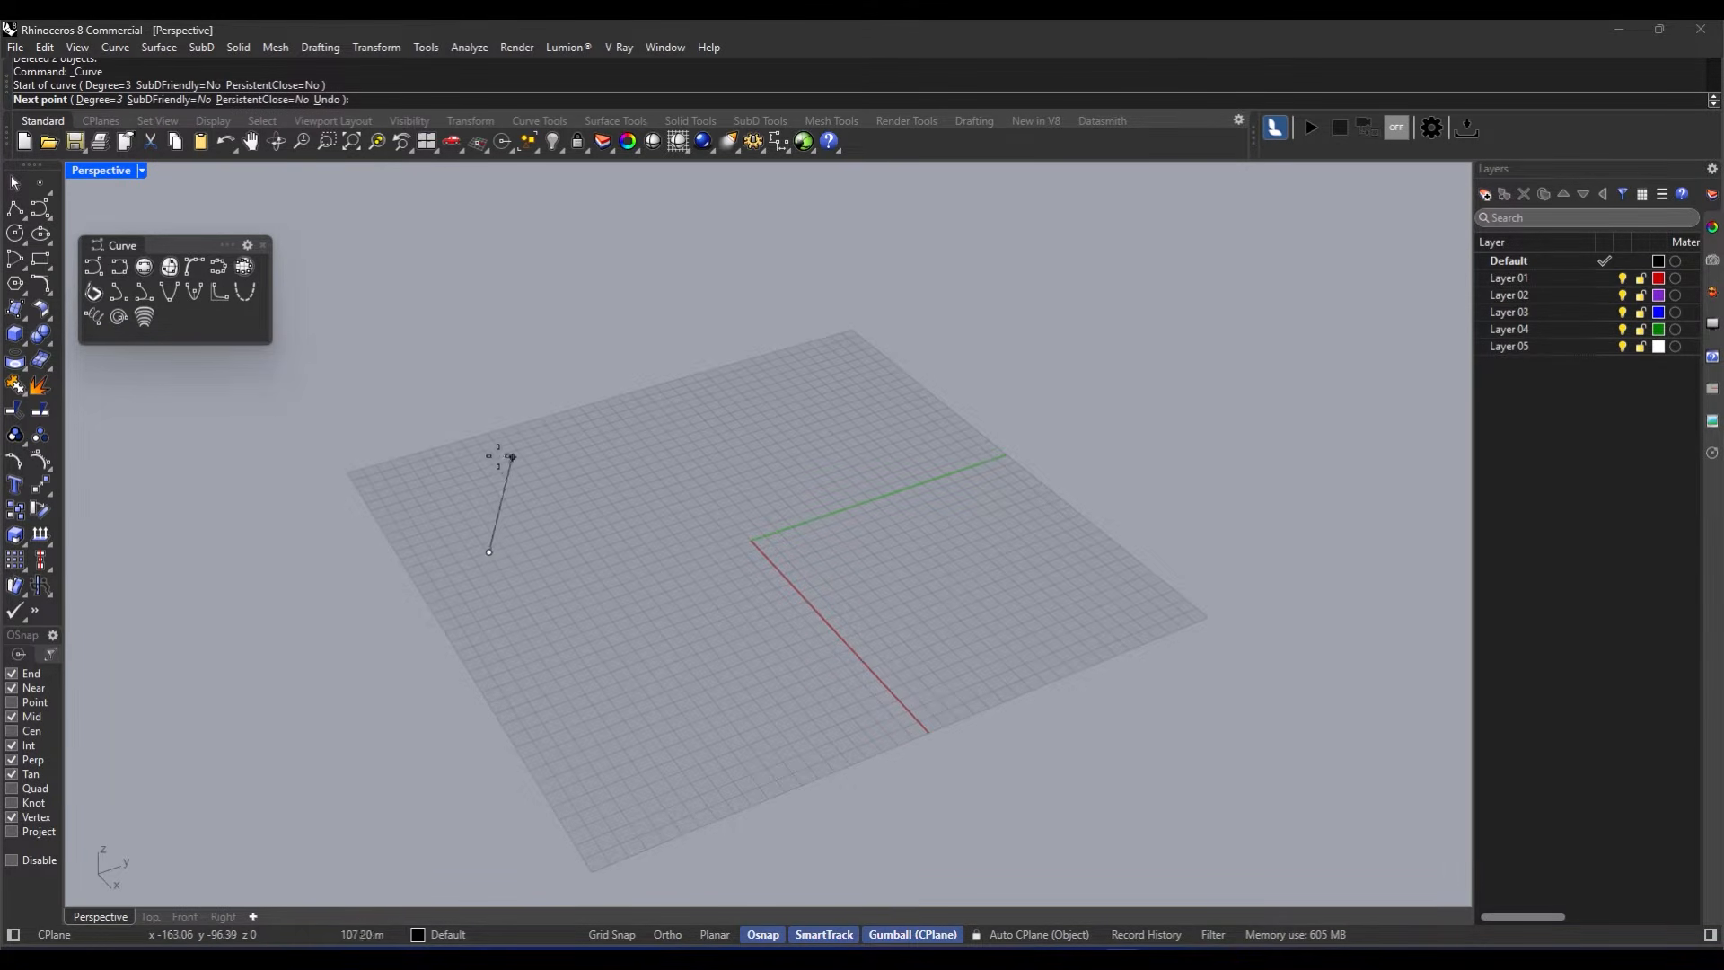
{"action": "left_click", "coordinate": [571, 486]}
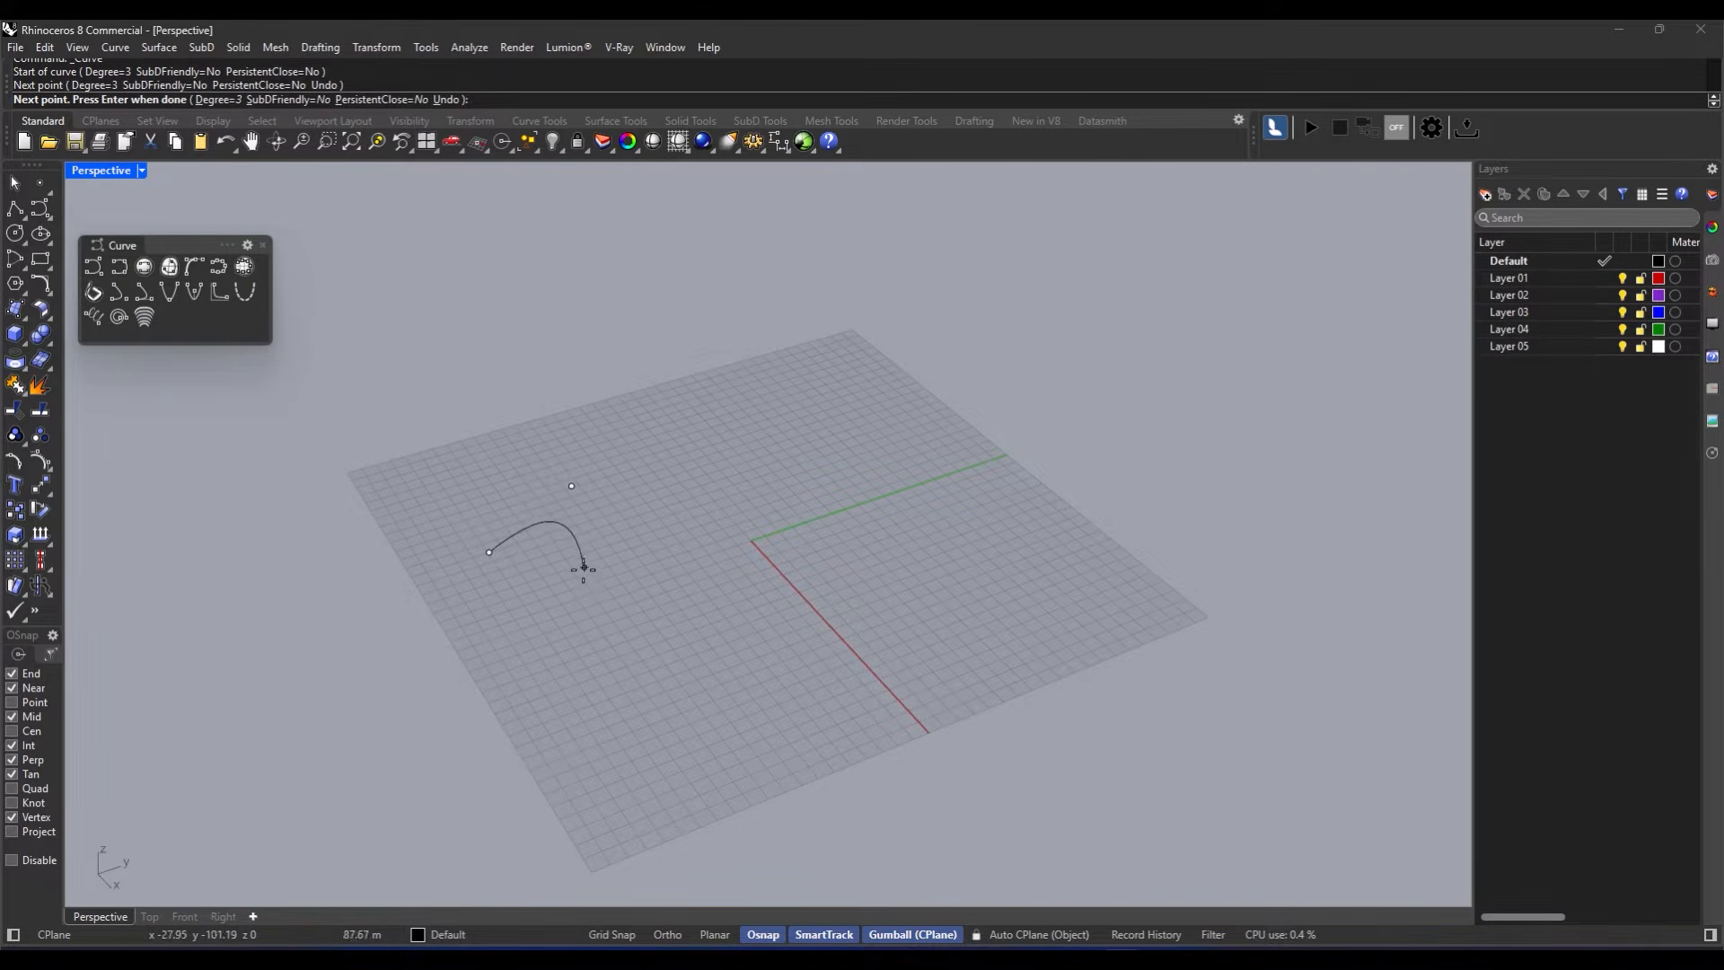
{"action": "left_click", "coordinate": [555, 623]}
{"action": "left_click", "coordinate": [676, 631]}
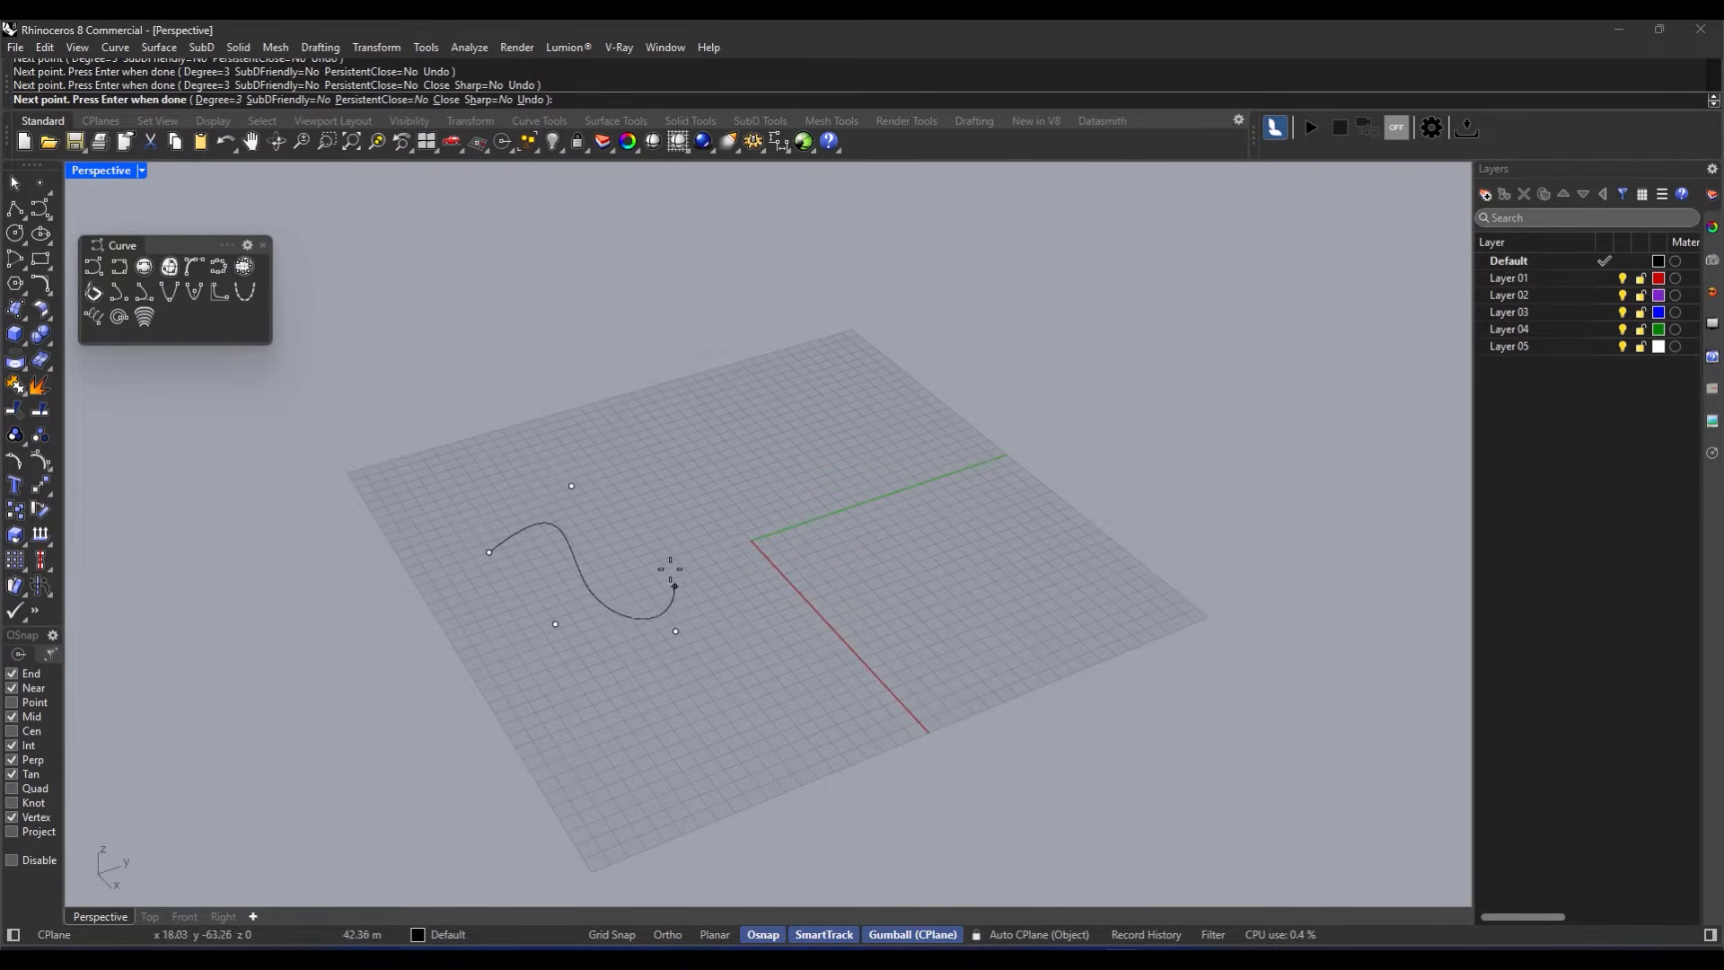
{"action": "left_click", "coordinate": [664, 459]}
{"action": "left_click", "coordinate": [729, 428]}
{"action": "left_click", "coordinate": [817, 542]}
{"action": "left_click", "coordinate": [812, 630]}
{"action": "left_click", "coordinate": [968, 606]}
{"action": "left_click", "coordinate": [959, 494]}
{"action": "key", "text": "Return"}
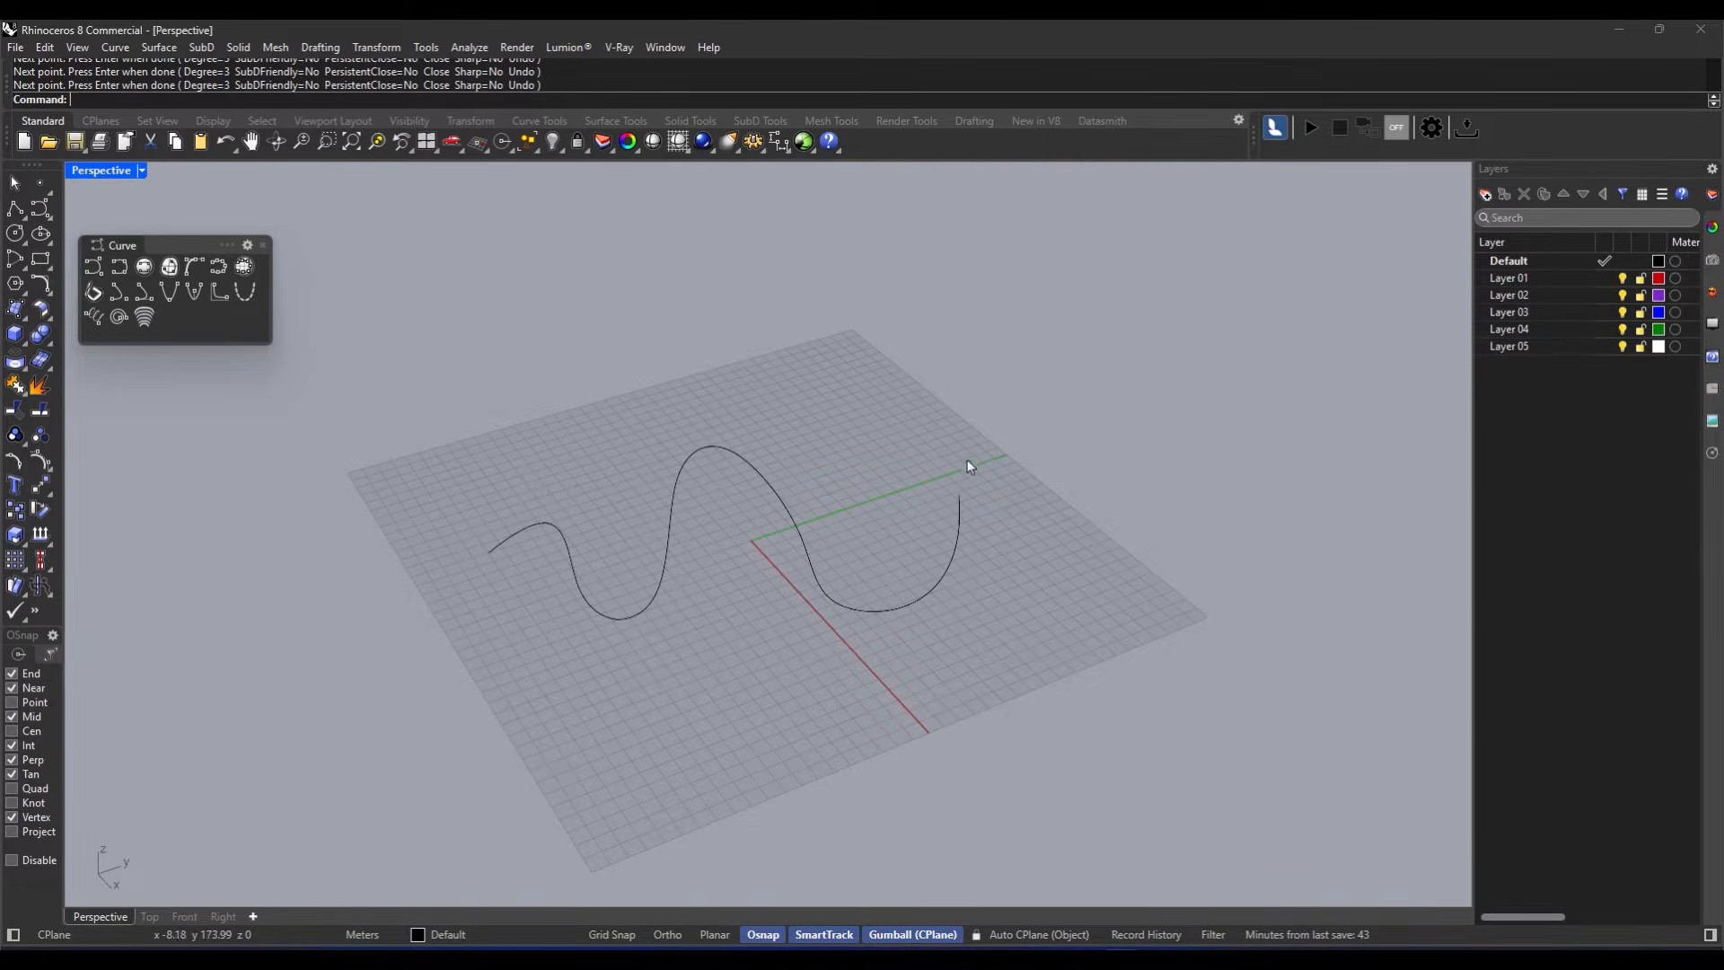
Step: Inspect the wavy curve's control points from several angles and delete the curve
{"action": "right_click_drag", "start_coordinate": [590, 592], "coordinate": [549, 603]}
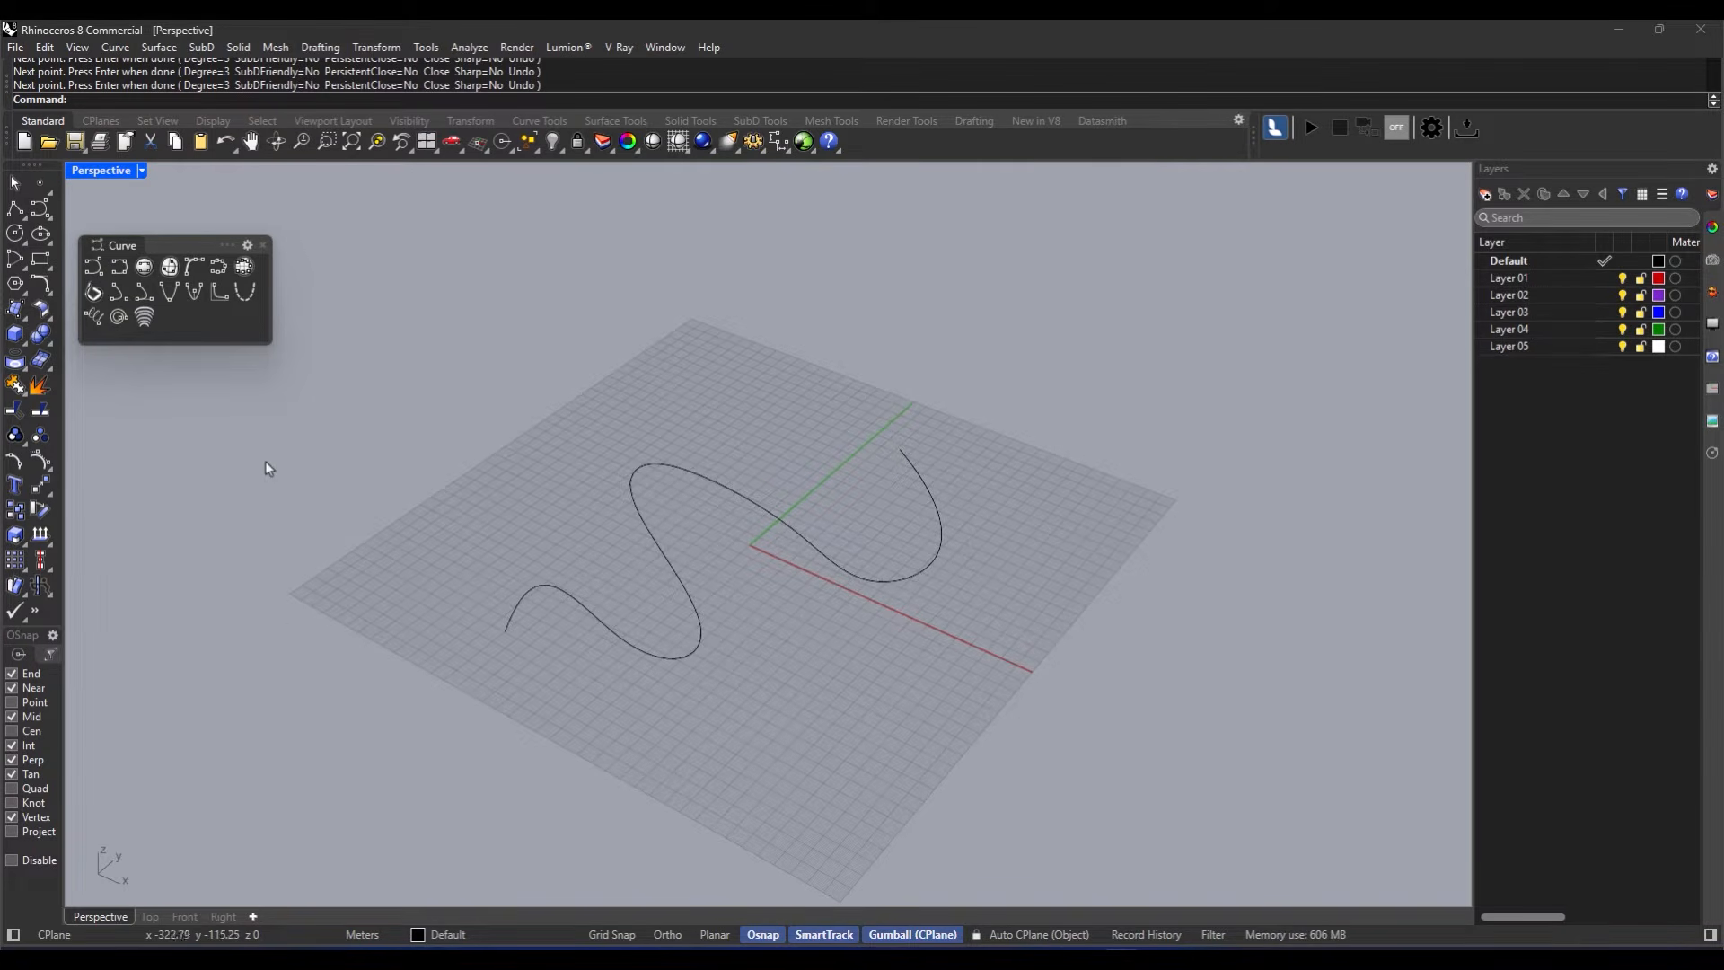
{"action": "left_click", "coordinate": [599, 602]}
{"action": "mouse_move", "coordinate": [513, 605]}
{"action": "right_mouse_down"}
{"action": "mouse_move", "coordinate": [557, 607]}
{"action": "mouse_move", "coordinate": [512, 619]}
{"action": "right_mouse_up"}
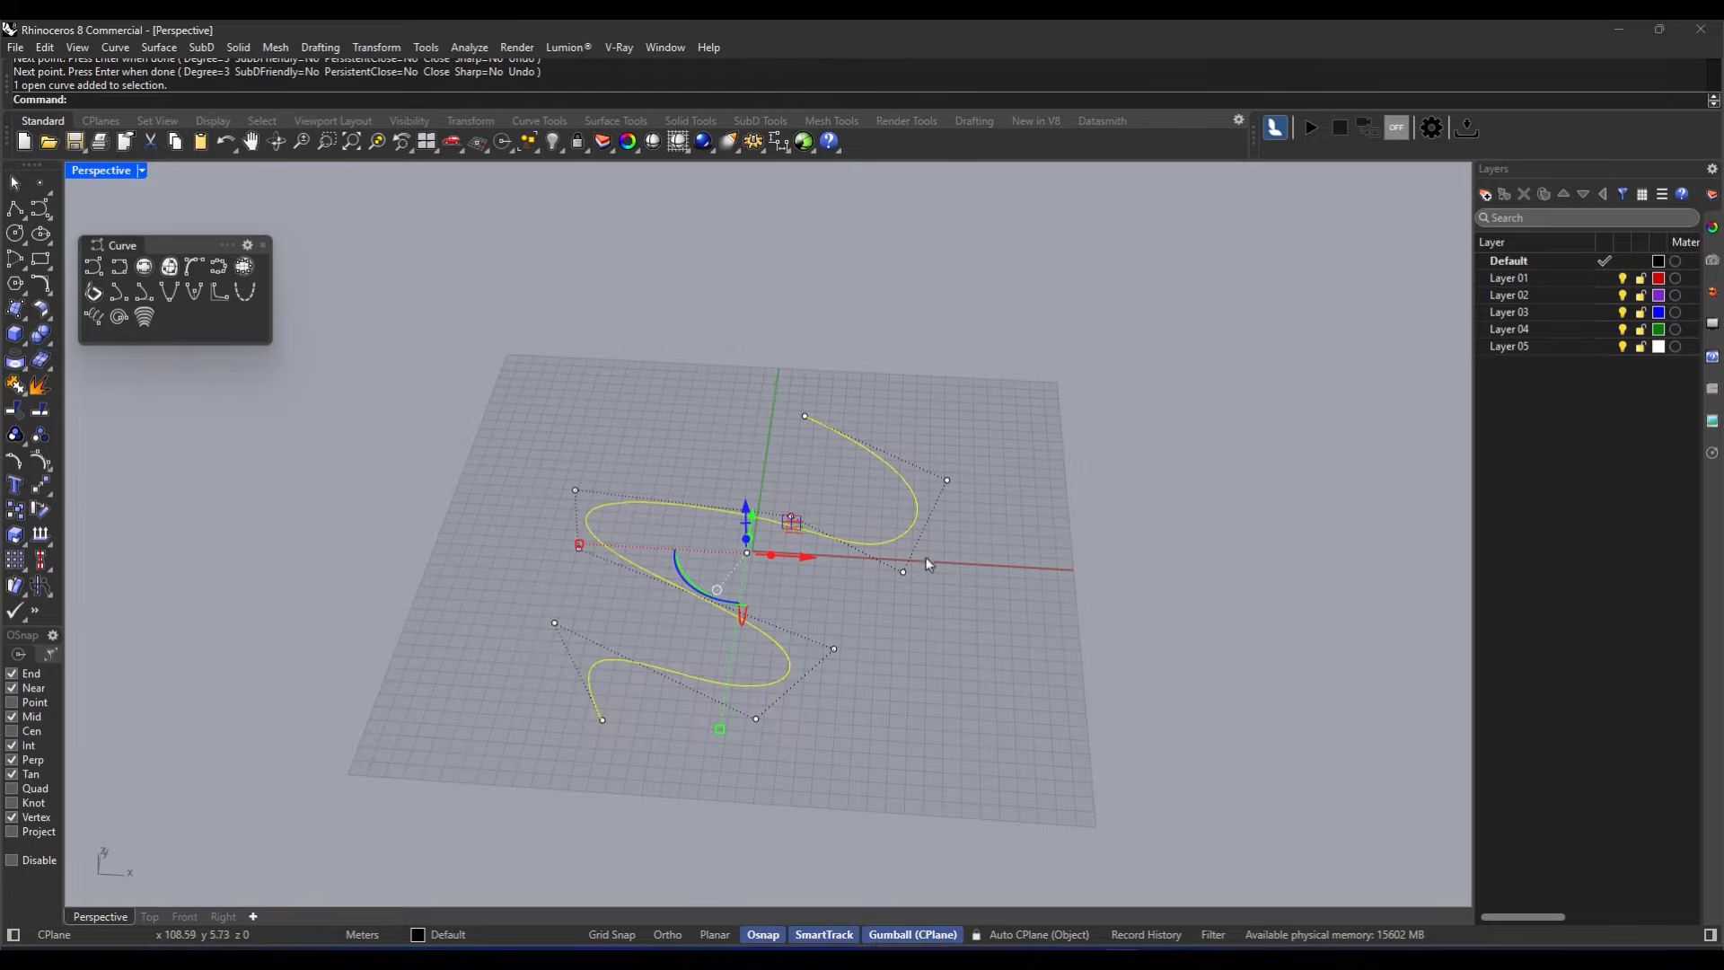
{"action": "right_click_drag", "start_coordinate": [913, 589], "coordinate": [640, 620]}
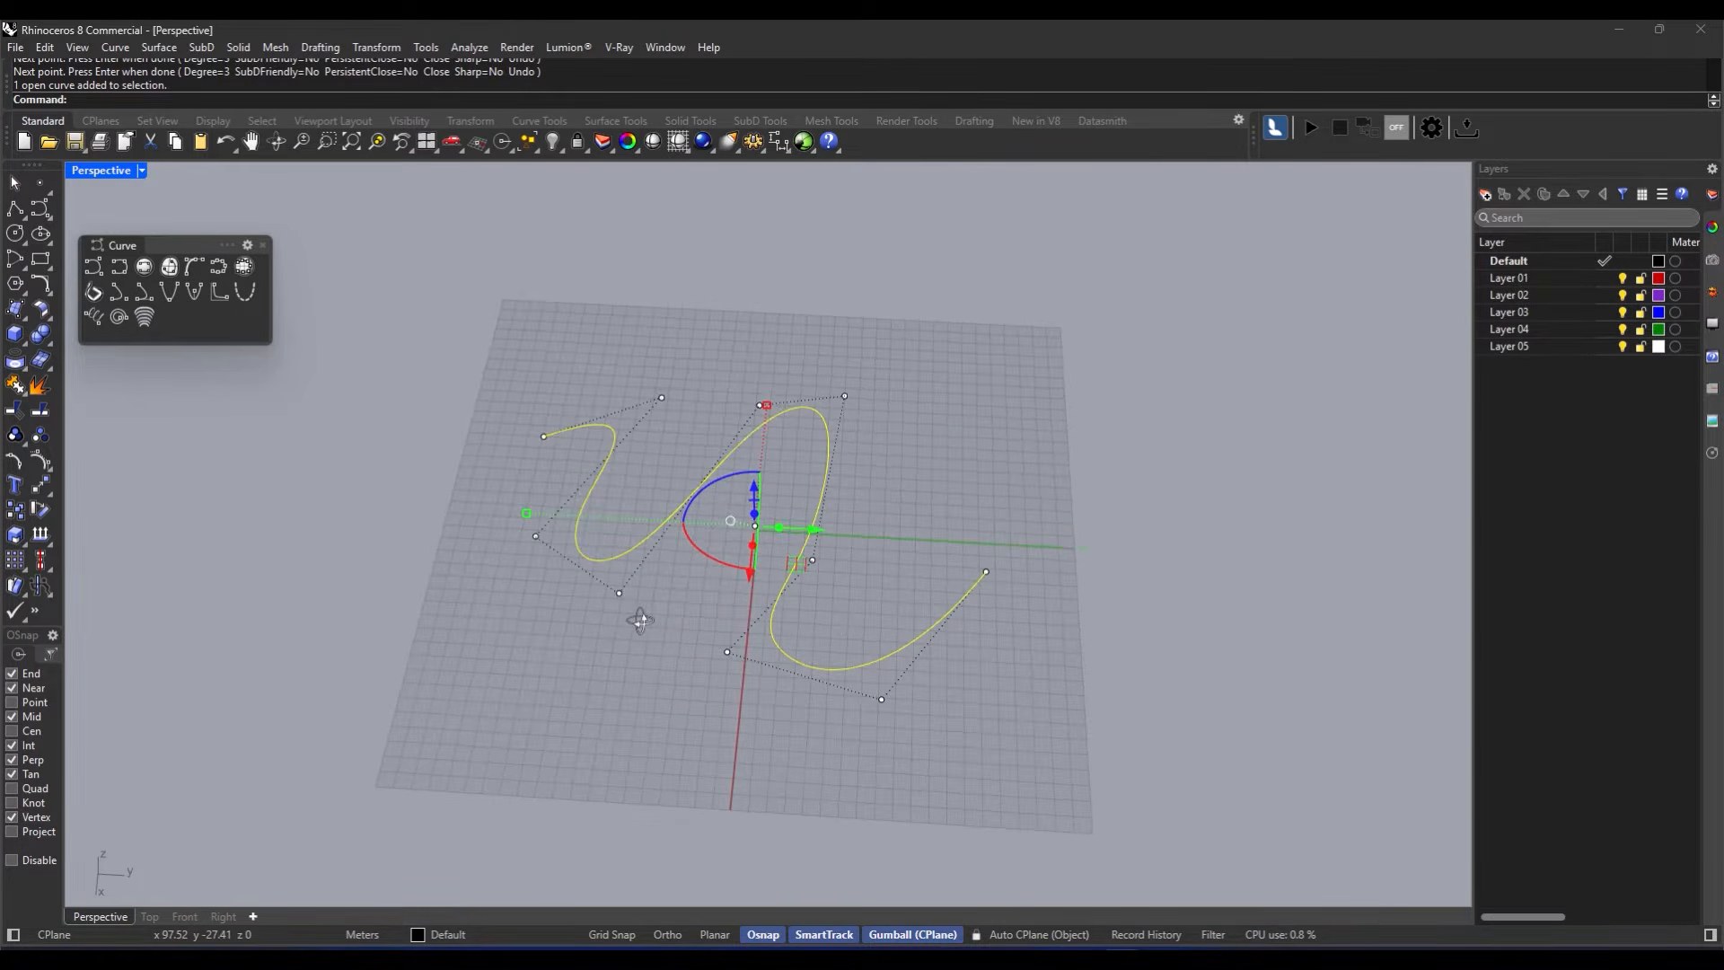
{"action": "key", "text": "Delete"}
Step: Draw an open degree 3 interpolated curve through seven points in the Top view, waving across the grid and ending beyond its positive-x edge
{"action": "left_click", "coordinate": [149, 916]}
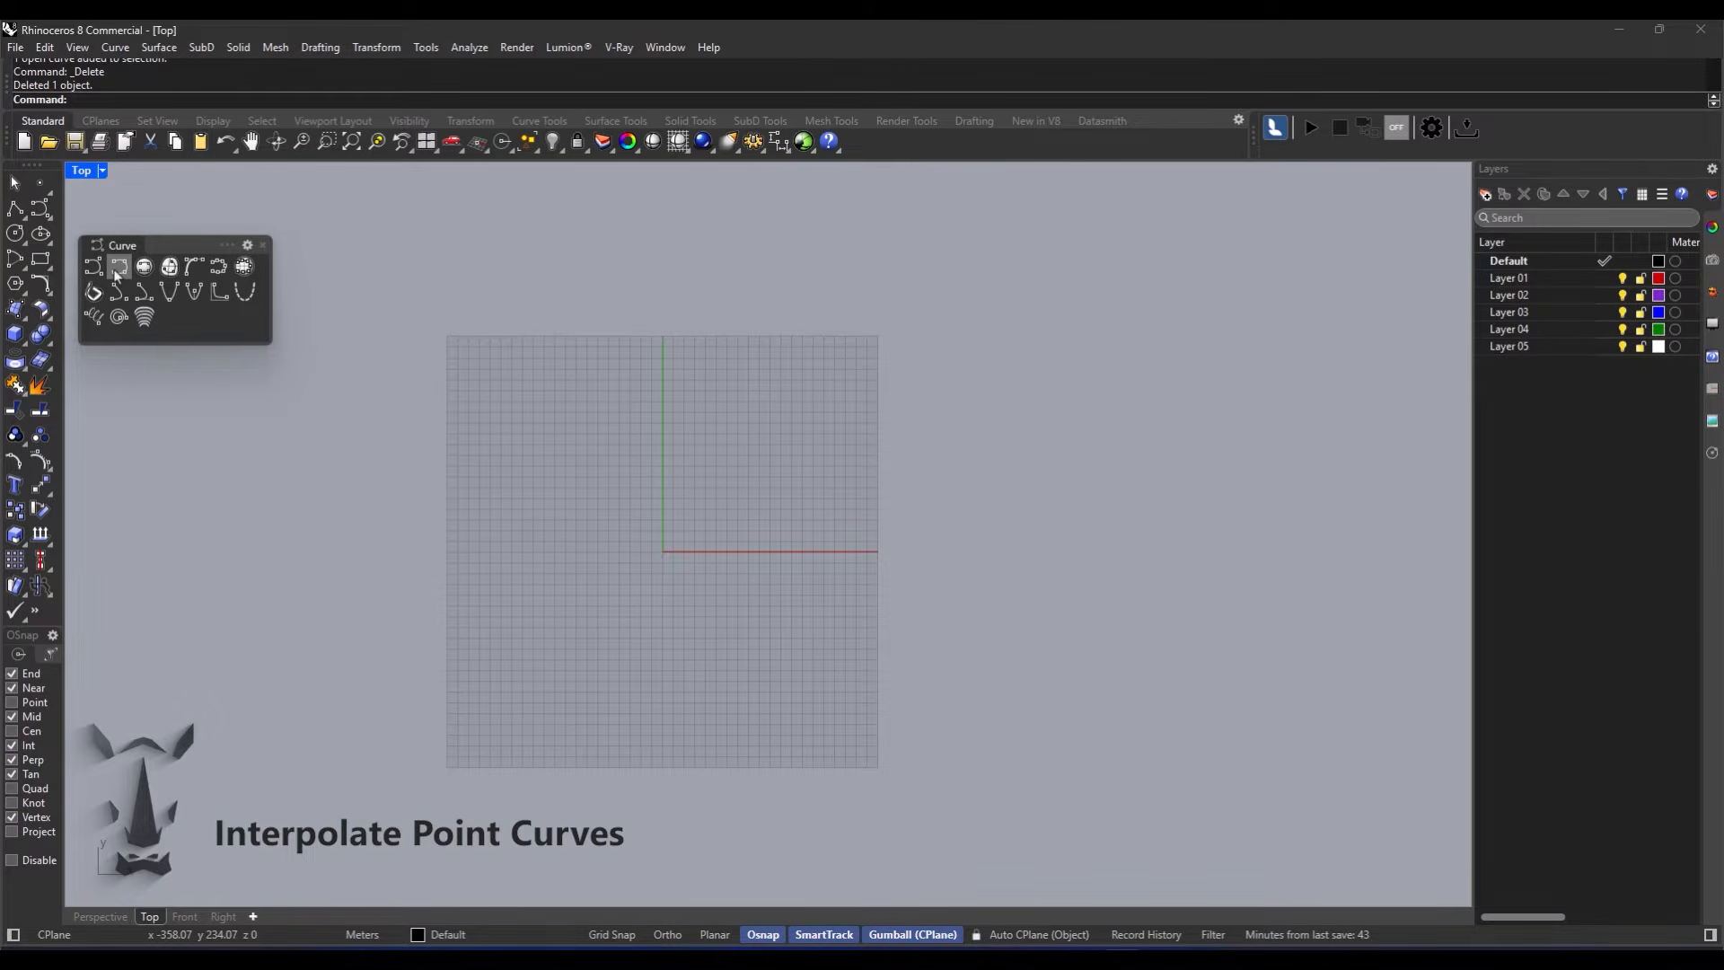
{"action": "left_click", "coordinate": [117, 270]}
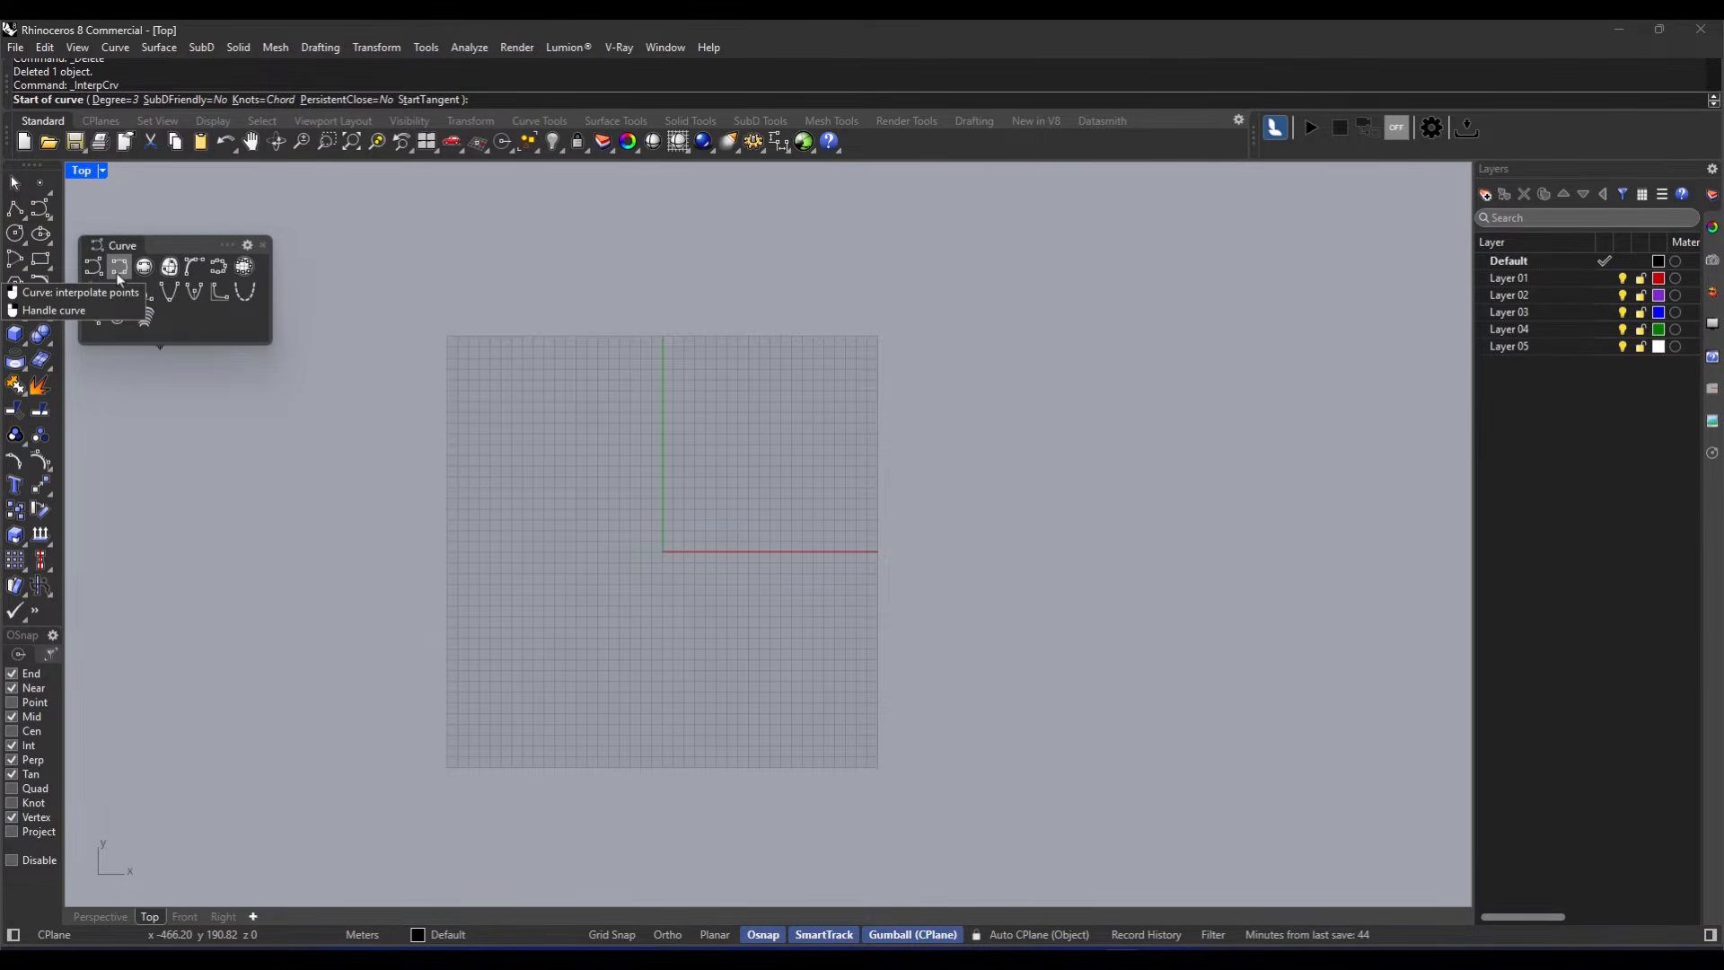
{"action": "left_click", "coordinate": [439, 578]}
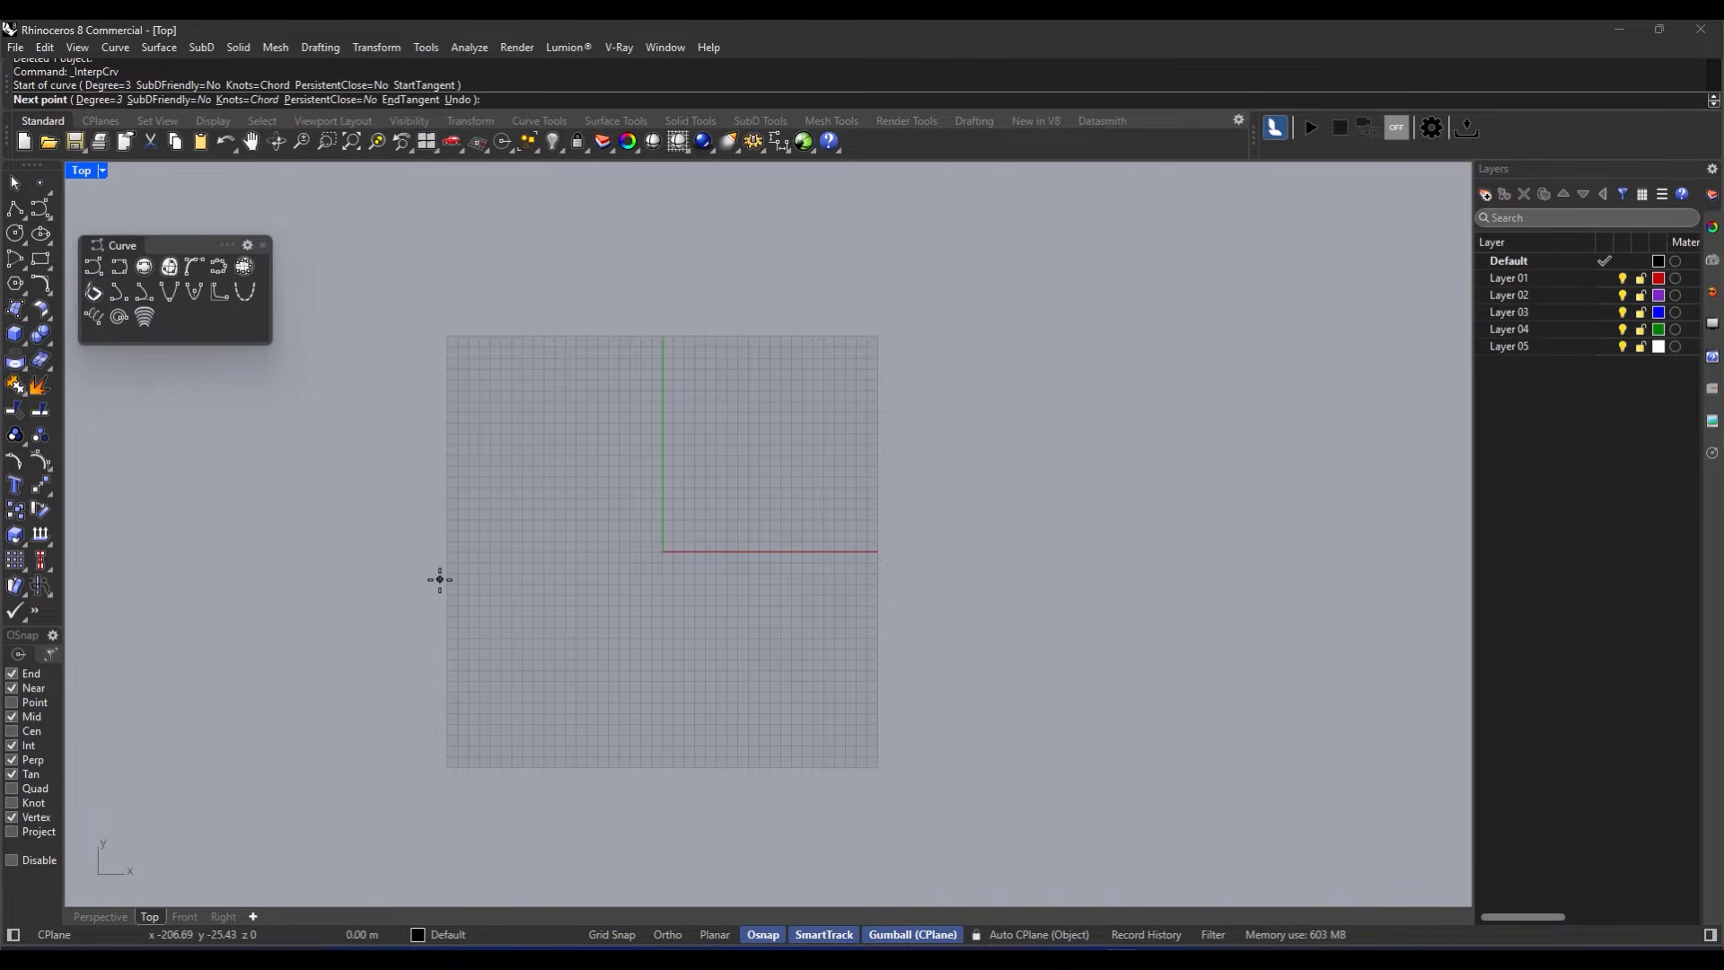
{"action": "left_click", "coordinate": [507, 404]}
{"action": "left_click", "coordinate": [591, 612]}
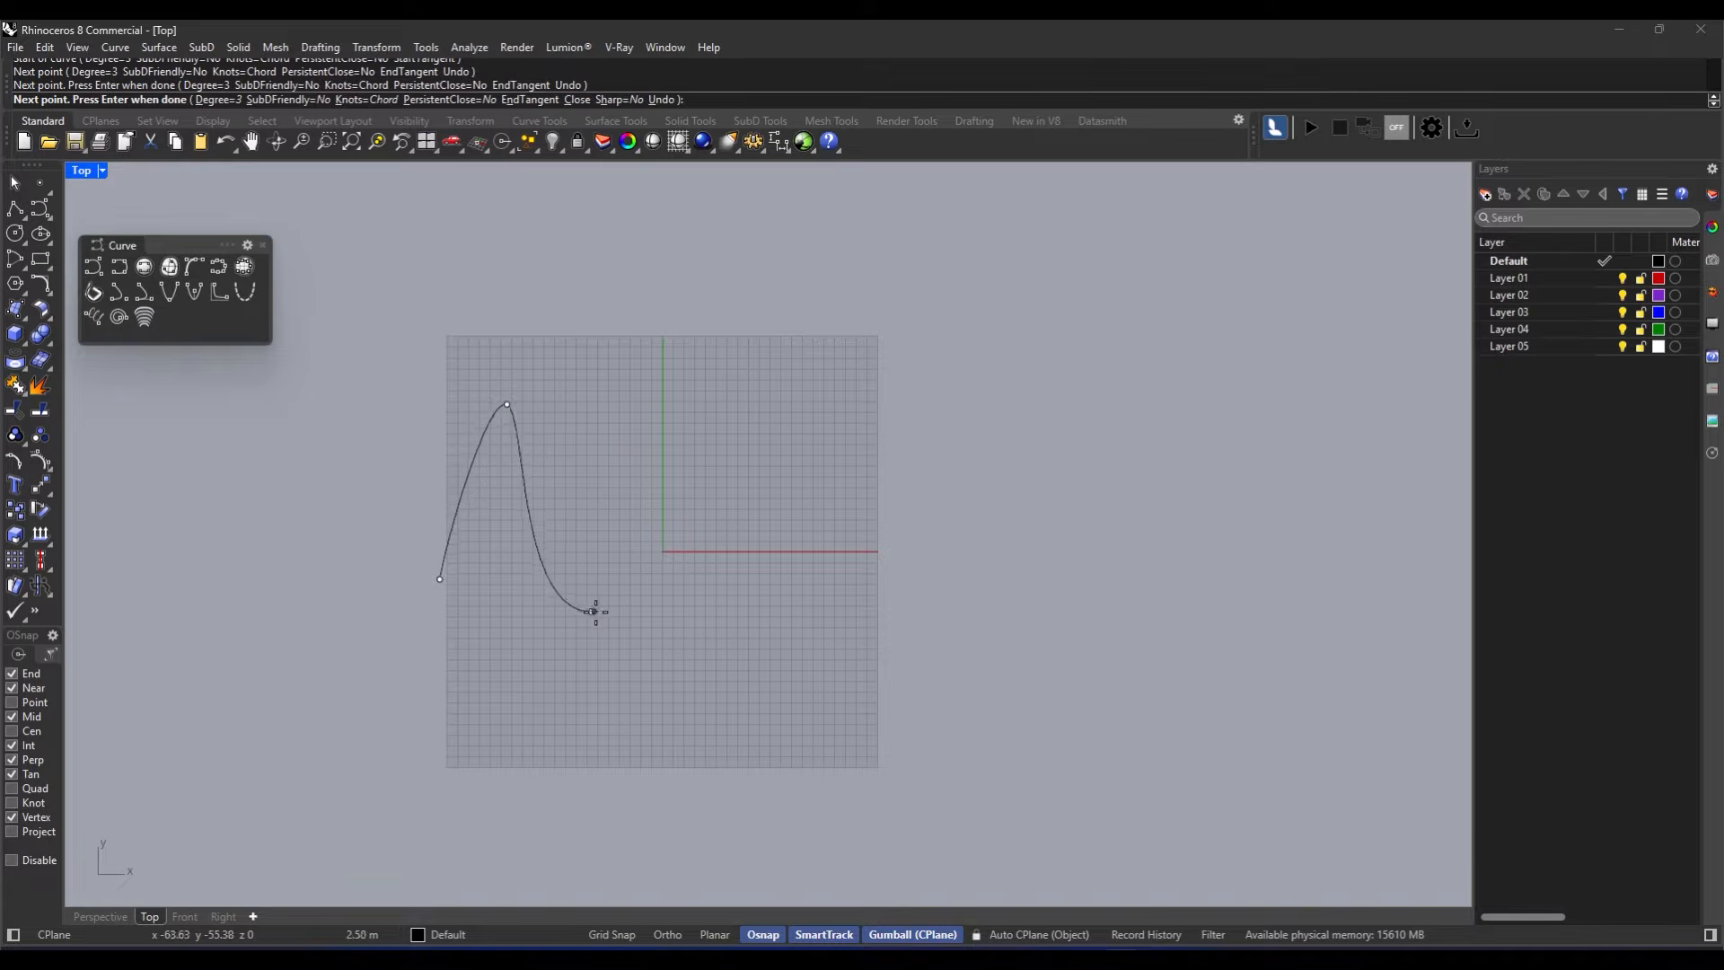
{"action": "left_click", "coordinate": [643, 425]}
{"action": "left_click", "coordinate": [722, 463]}
{"action": "left_click", "coordinate": [767, 615]}
{"action": "left_click", "coordinate": [997, 550]}
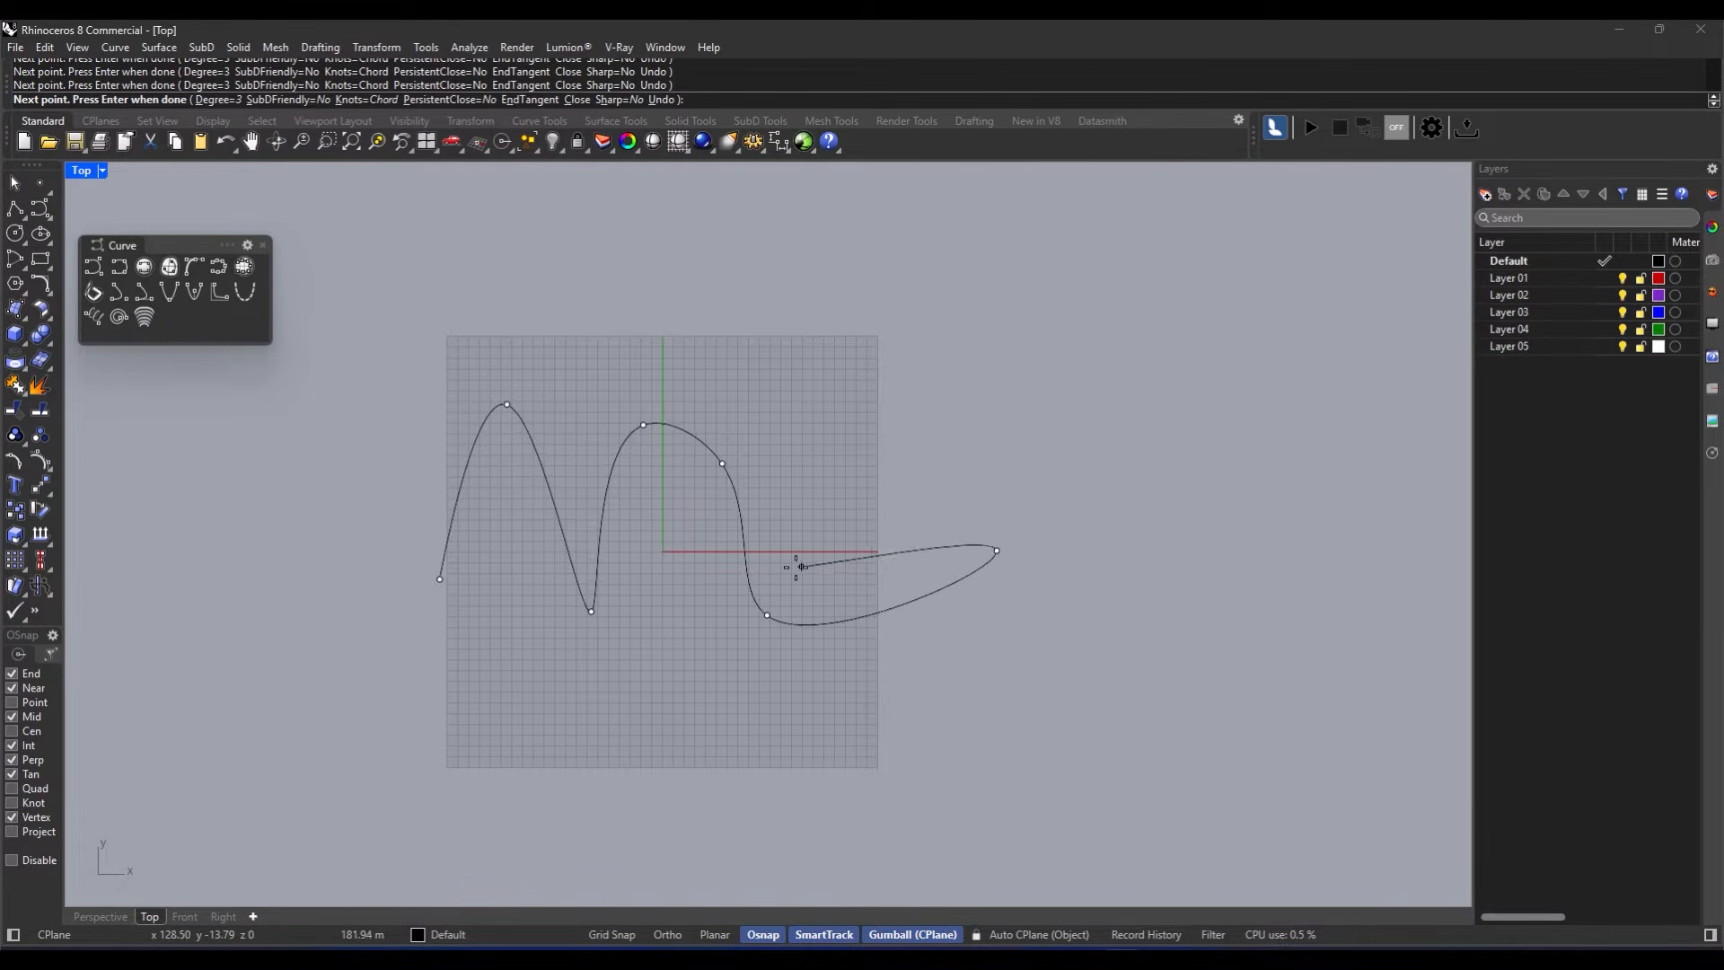
{"action": "key", "text": "Return"}
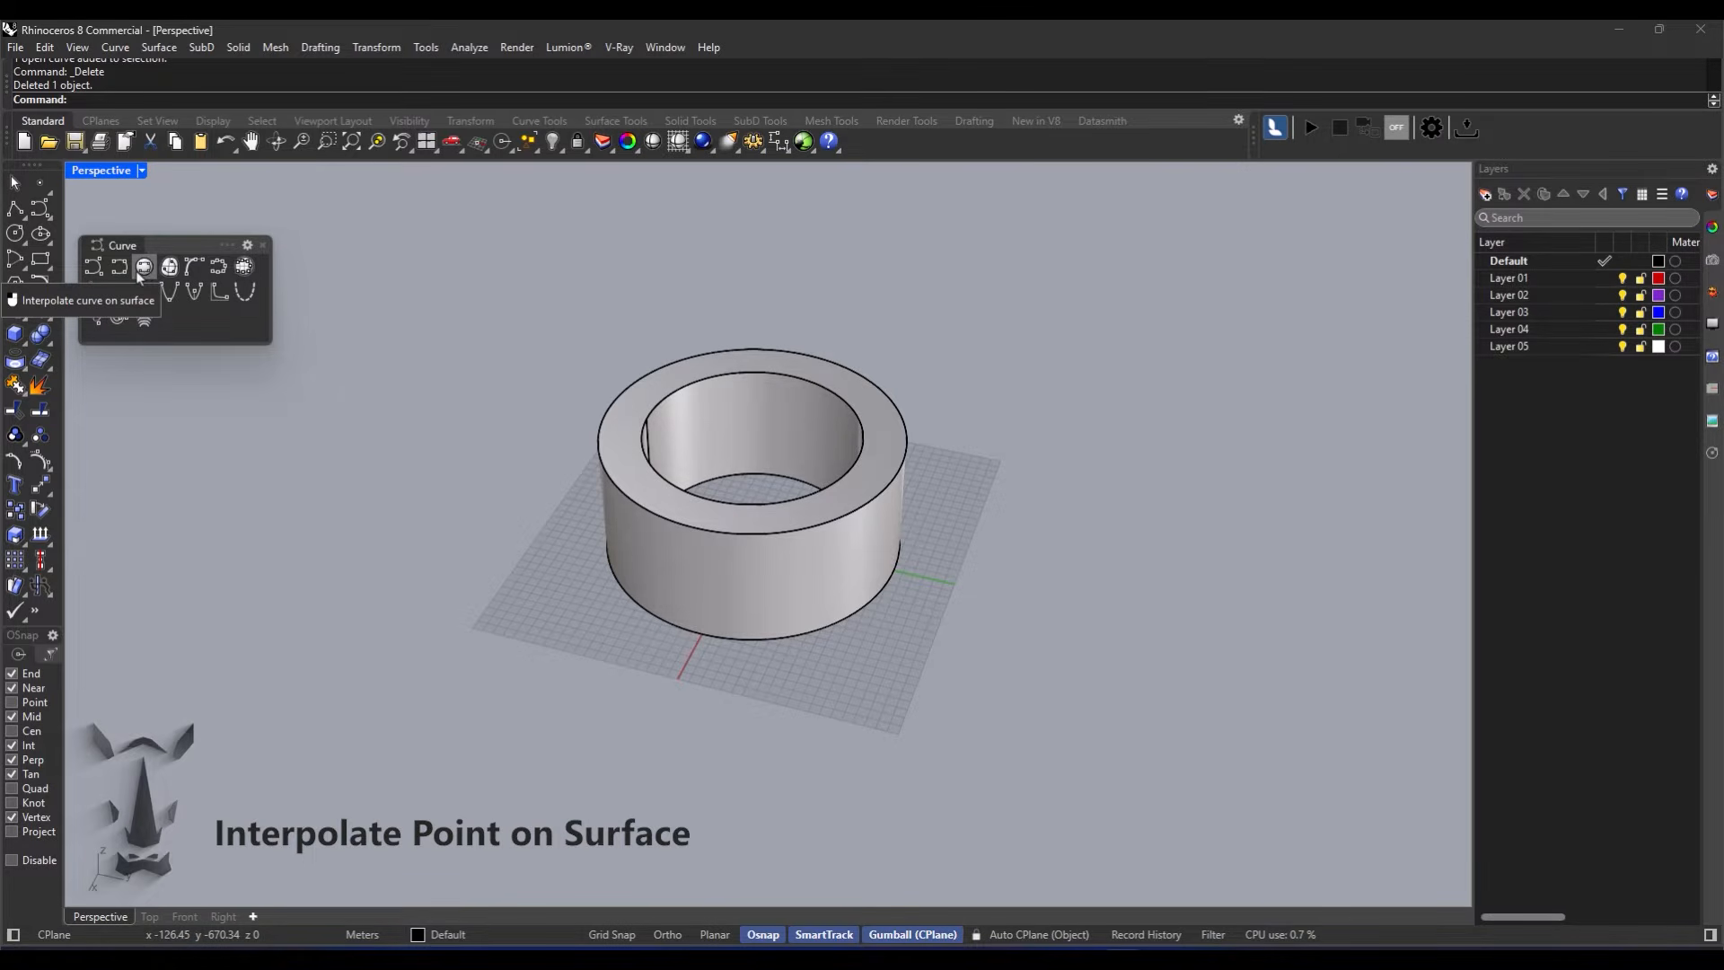
Step: Draw an interpolated curve on the ring's outer surface through four points alternating between its bottom and top edges
{"action": "left_click", "coordinate": [146, 272]}
{"action": "mouse_move", "coordinate": [527, 539]}
{"action": "right_mouse_down"}
{"action": "mouse_move", "coordinate": [575, 512]}
{"action": "mouse_move", "coordinate": [555, 523]}
{"action": "right_mouse_up"}
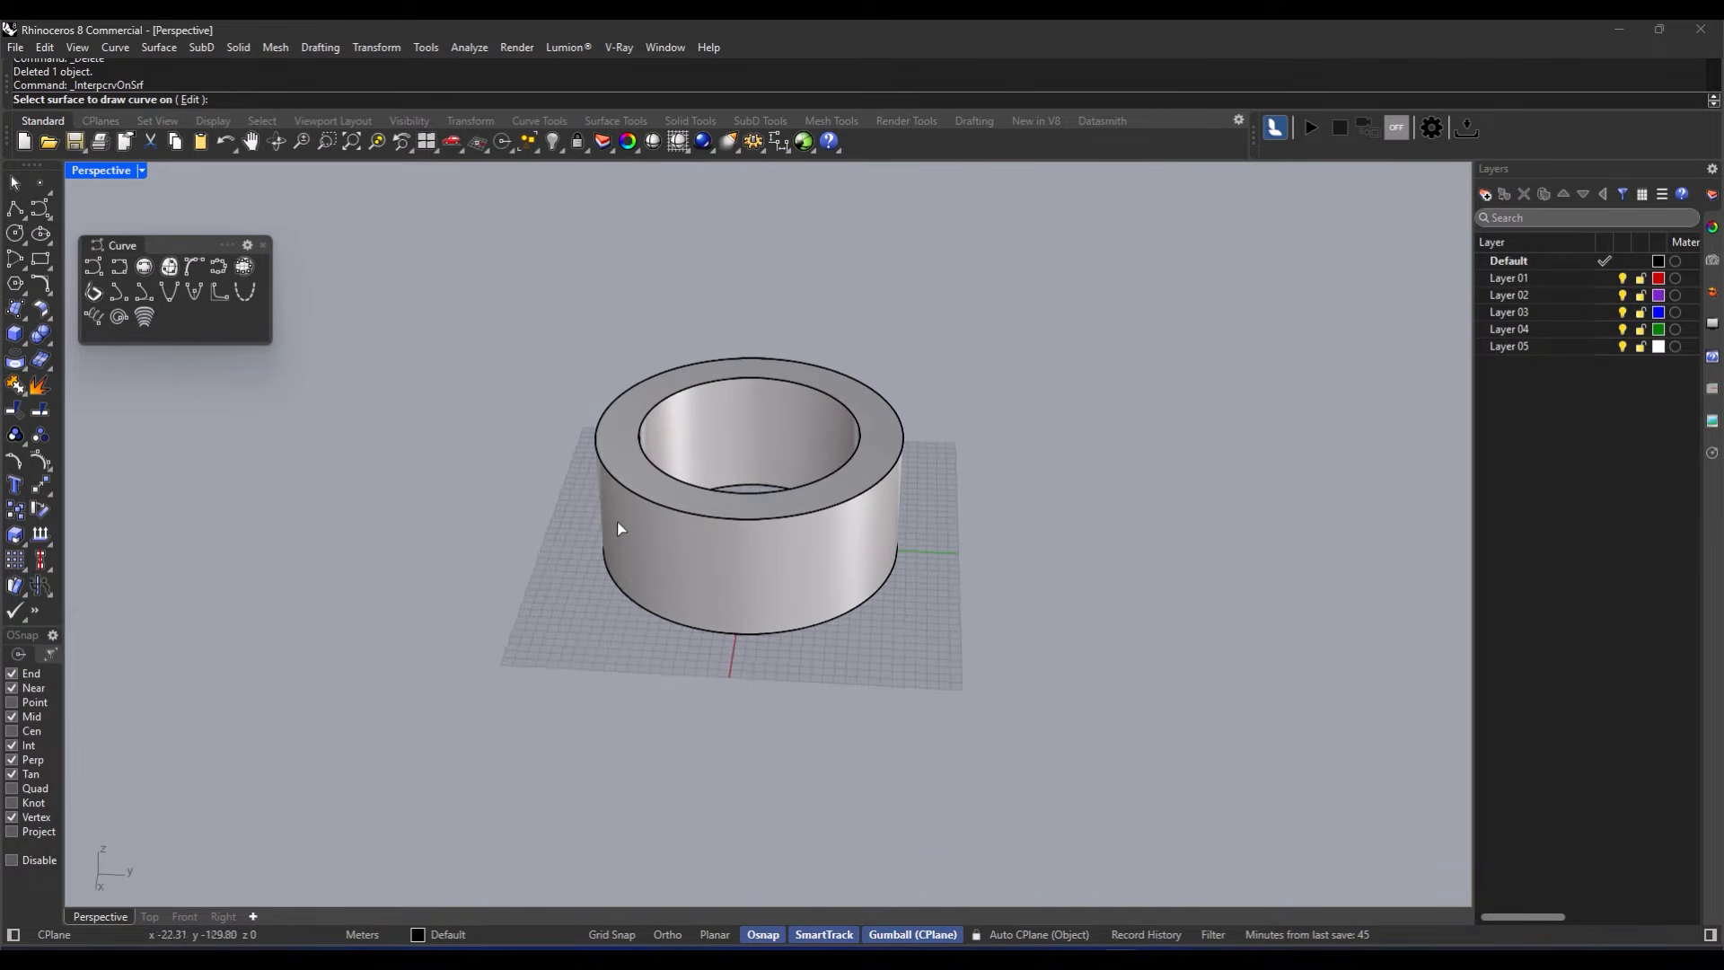
{"action": "left_click", "coordinate": [733, 575]}
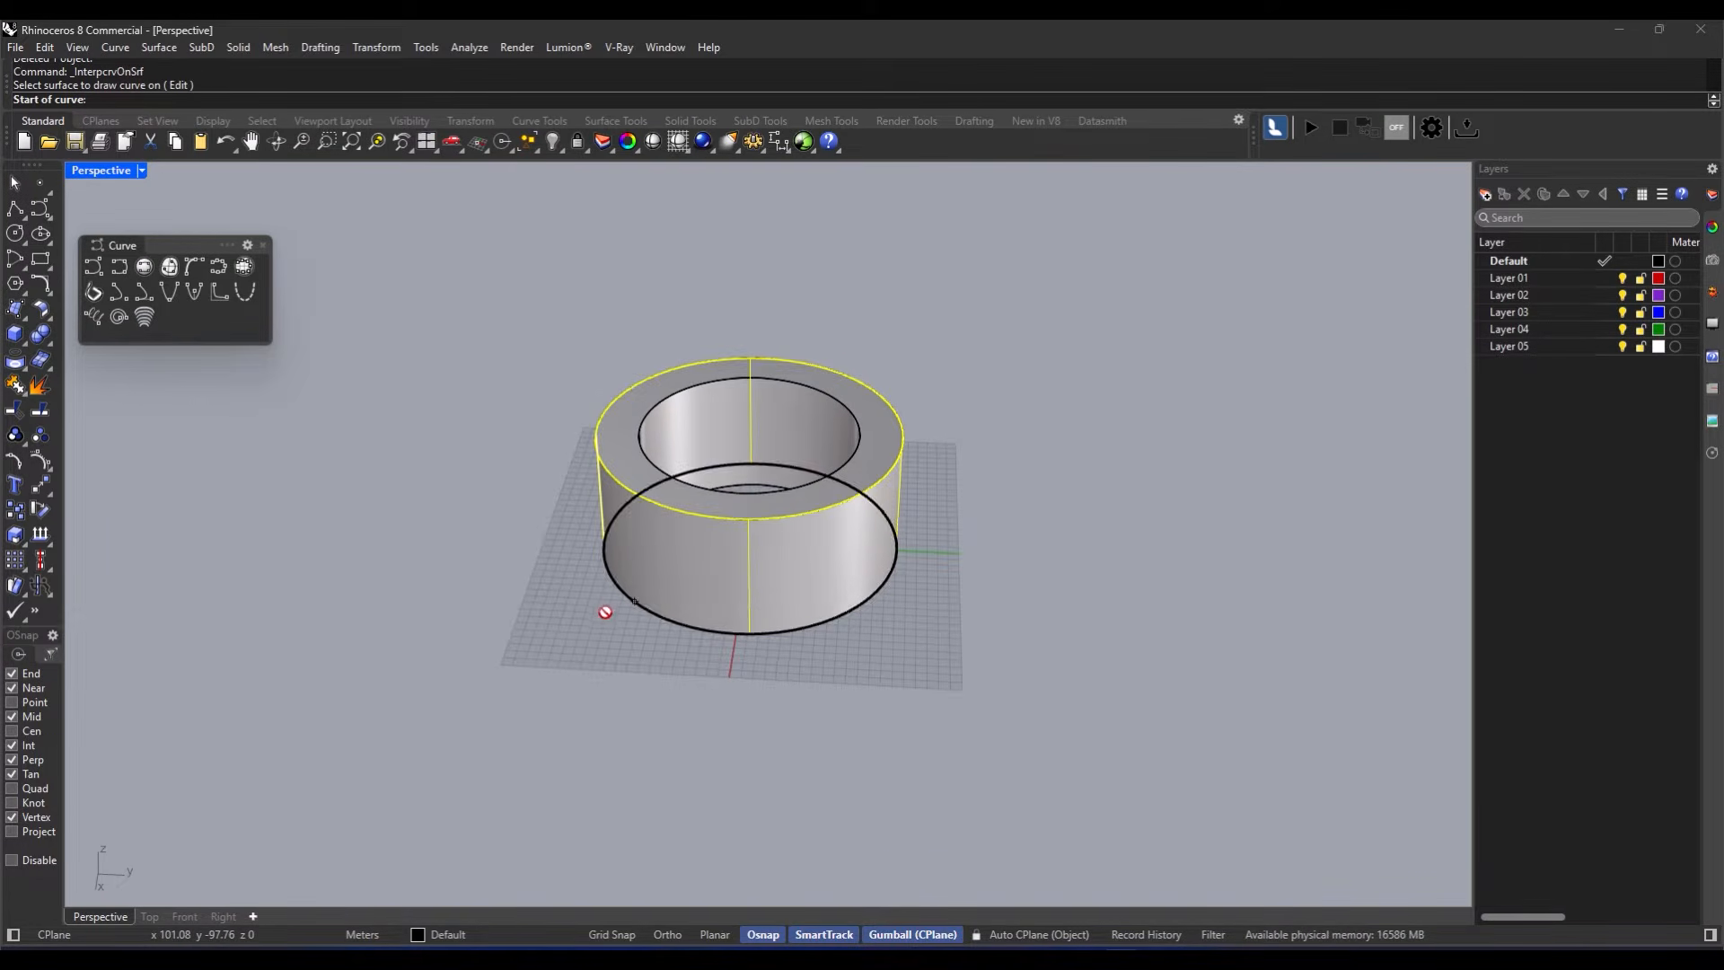
{"action": "right_click_drag", "start_coordinate": [658, 647], "coordinate": [696, 621]}
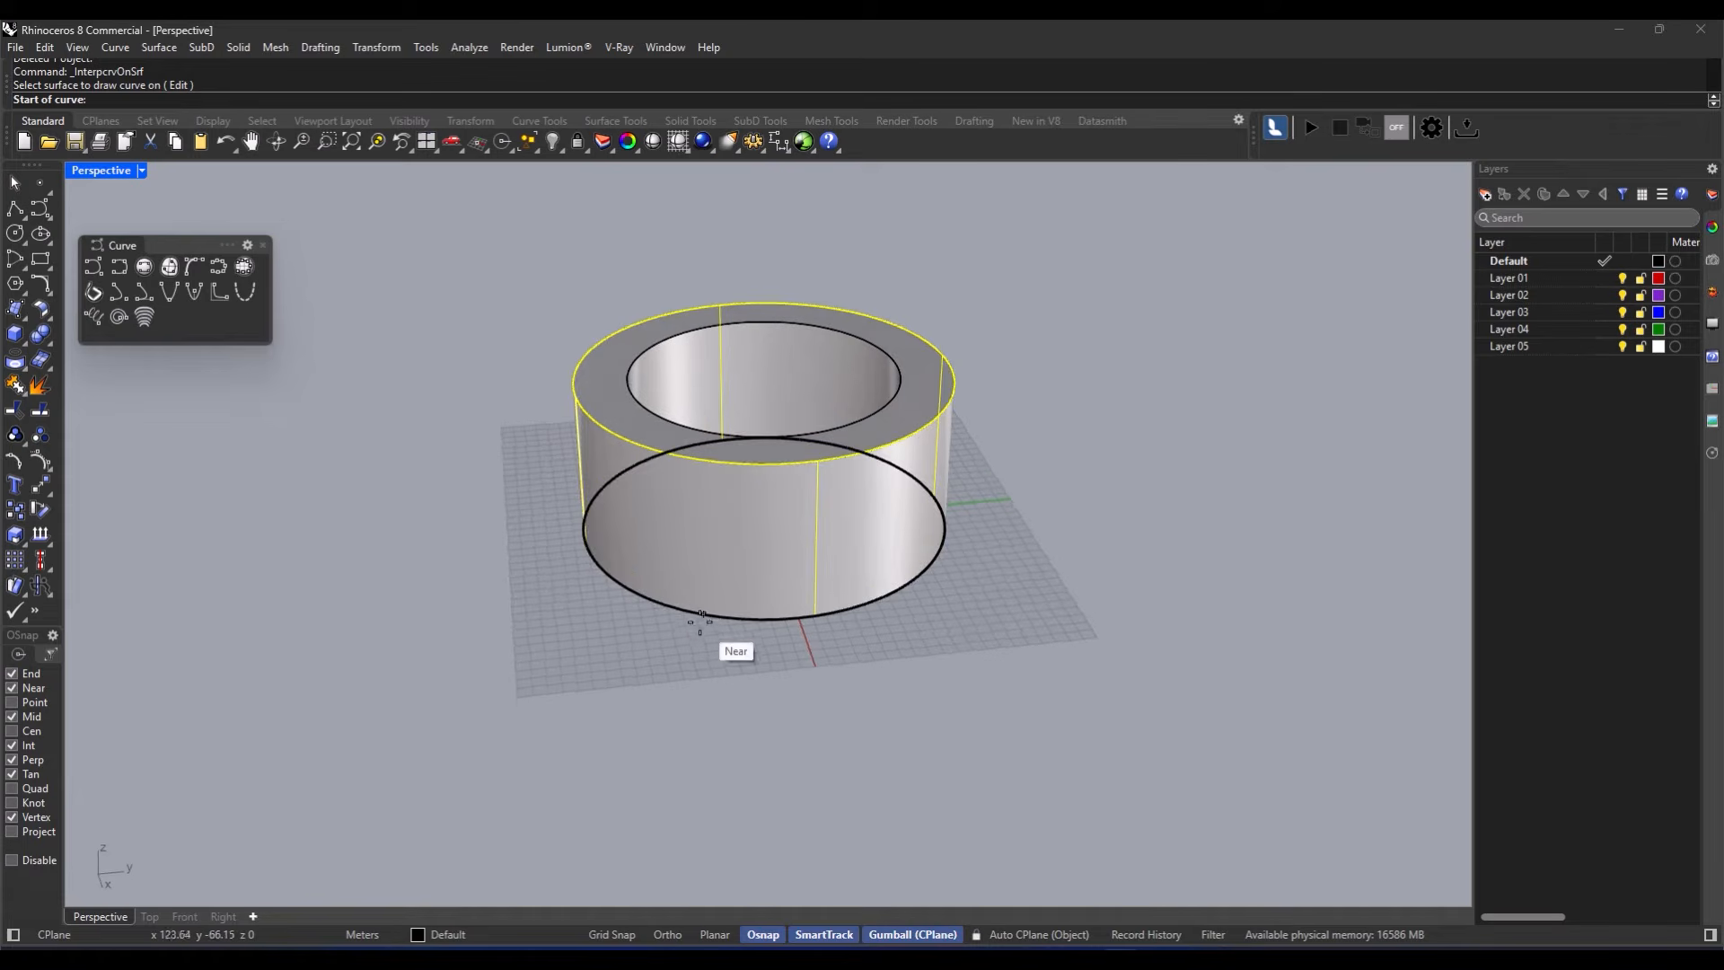
{"action": "left_click", "coordinate": [639, 592]}
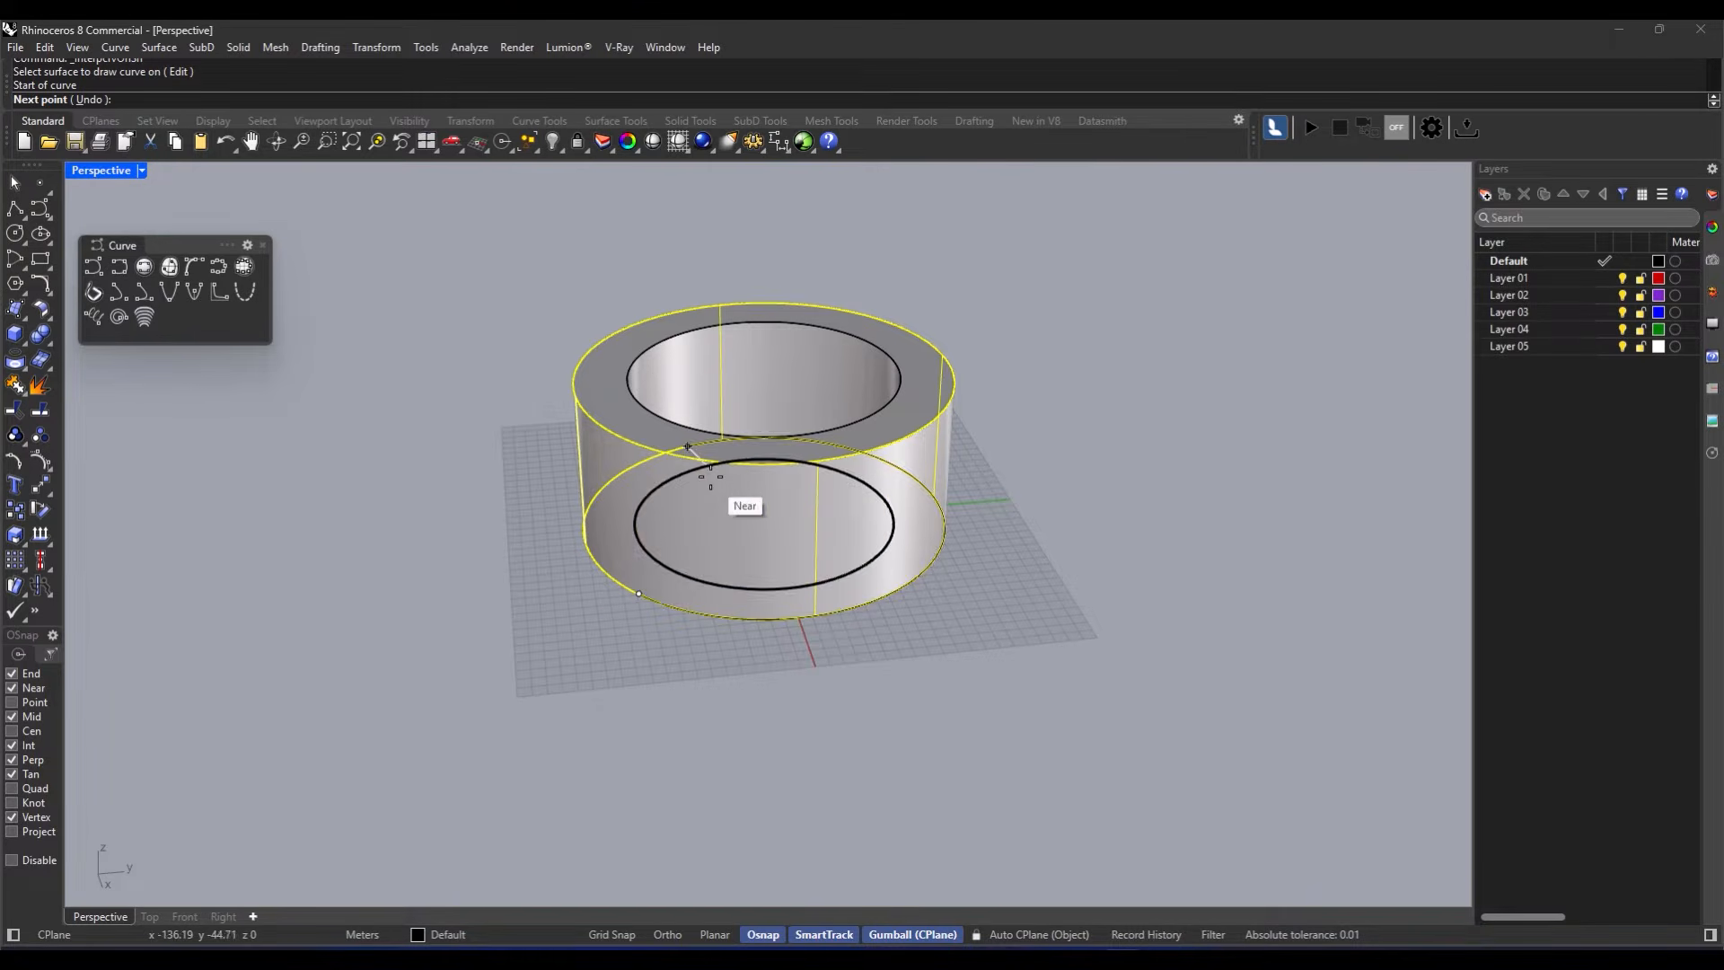
{"action": "left_click", "coordinate": [724, 463]}
{"action": "left_click", "coordinate": [787, 618]}
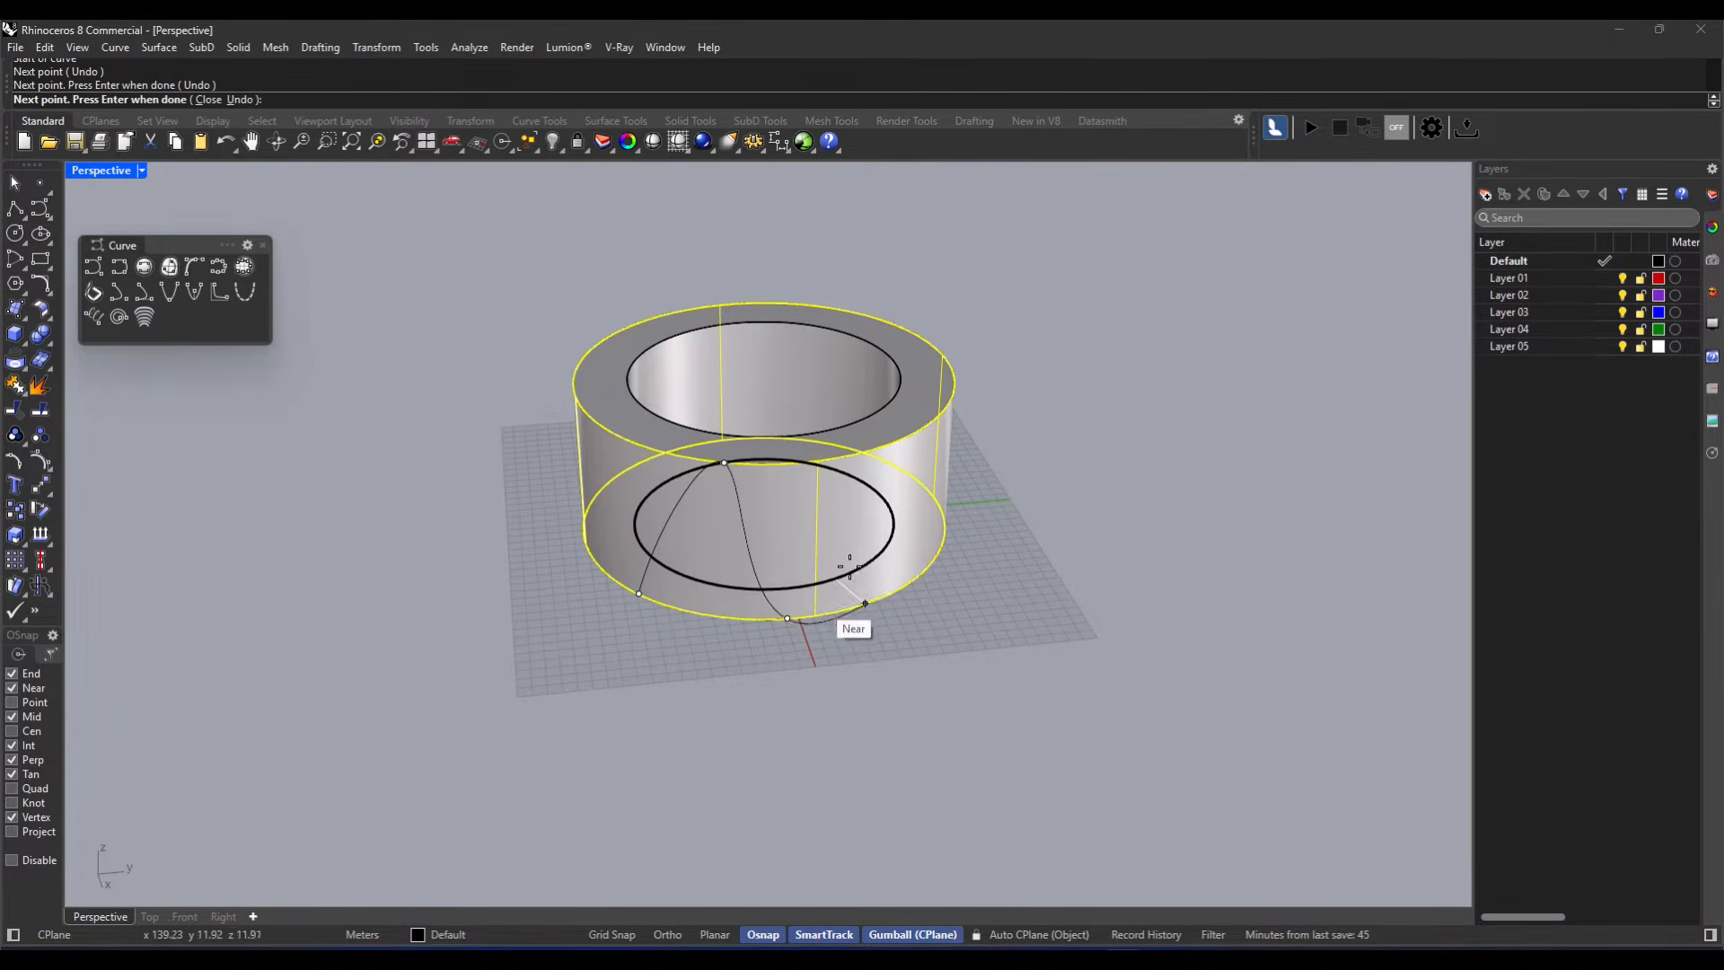
{"action": "left_click", "coordinate": [864, 452]}
{"action": "key", "text": "Return"}
{"action": "right_click_drag", "start_coordinate": [821, 573], "coordinate": [886, 557]}
{"action": "scroll", "coordinate": [821, 501], "scroll_direction": "up", "scroll_amount": 2}
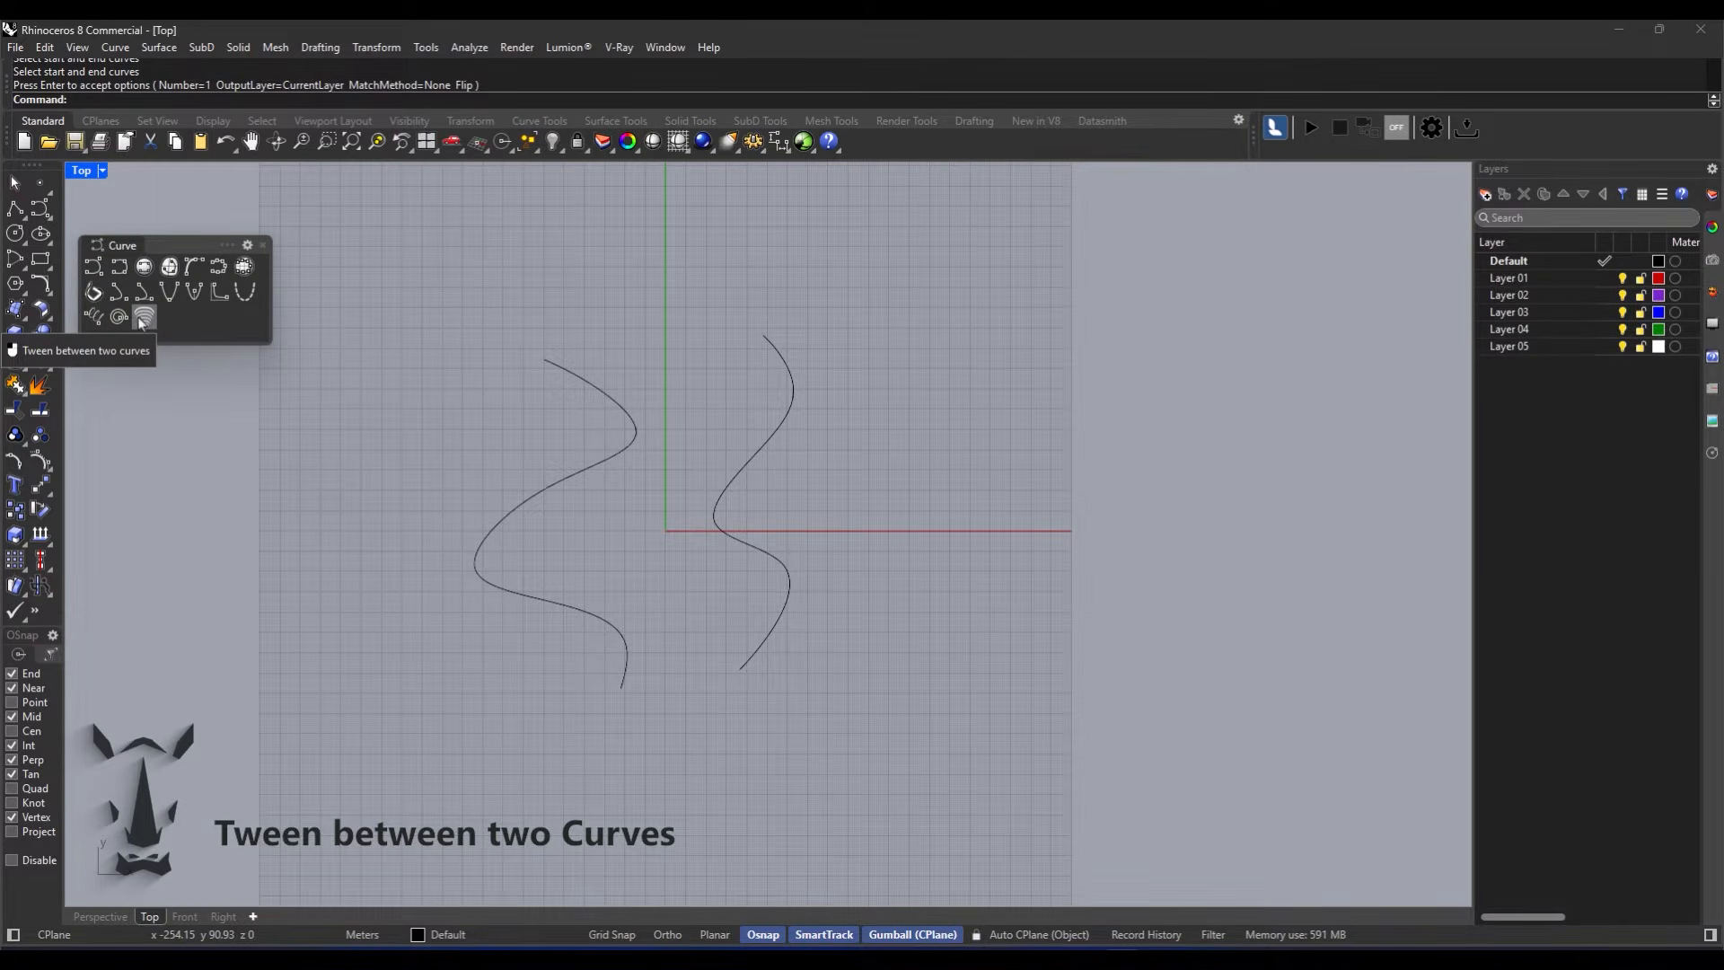
Step: Tween one curve between the two wavy curves in the Top view, matching their lower ends, with MatchMethod None
{"action": "left_click", "coordinate": [144, 317]}
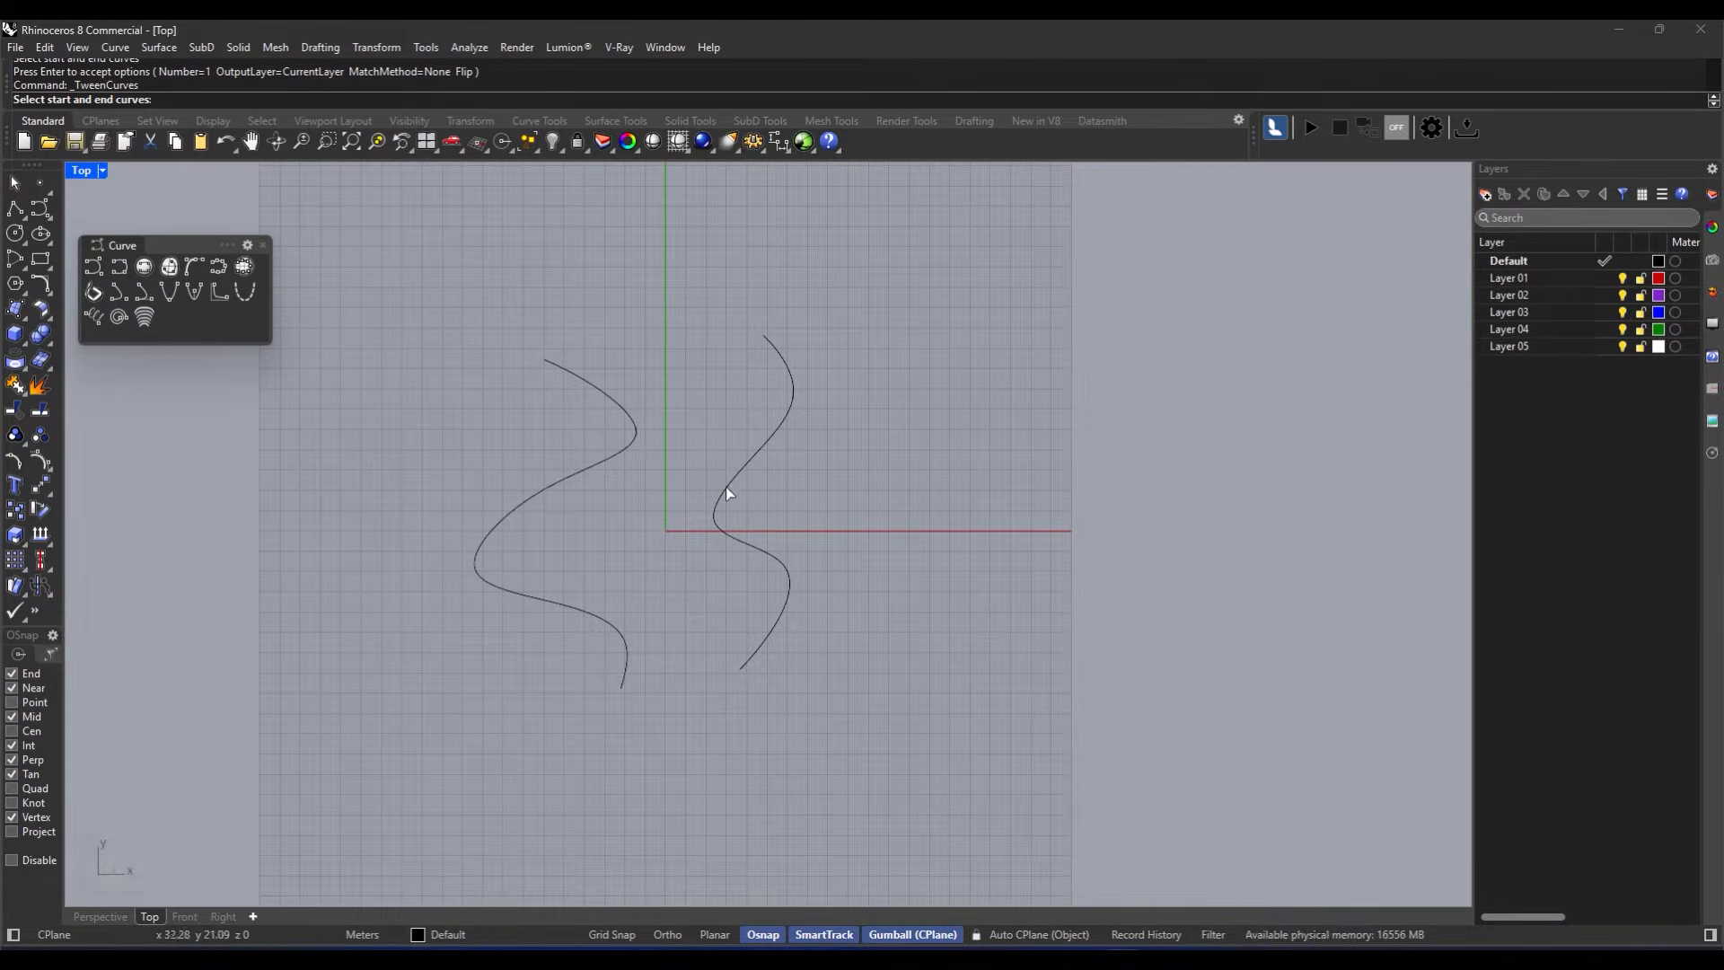
{"action": "left_click", "coordinate": [144, 319]}
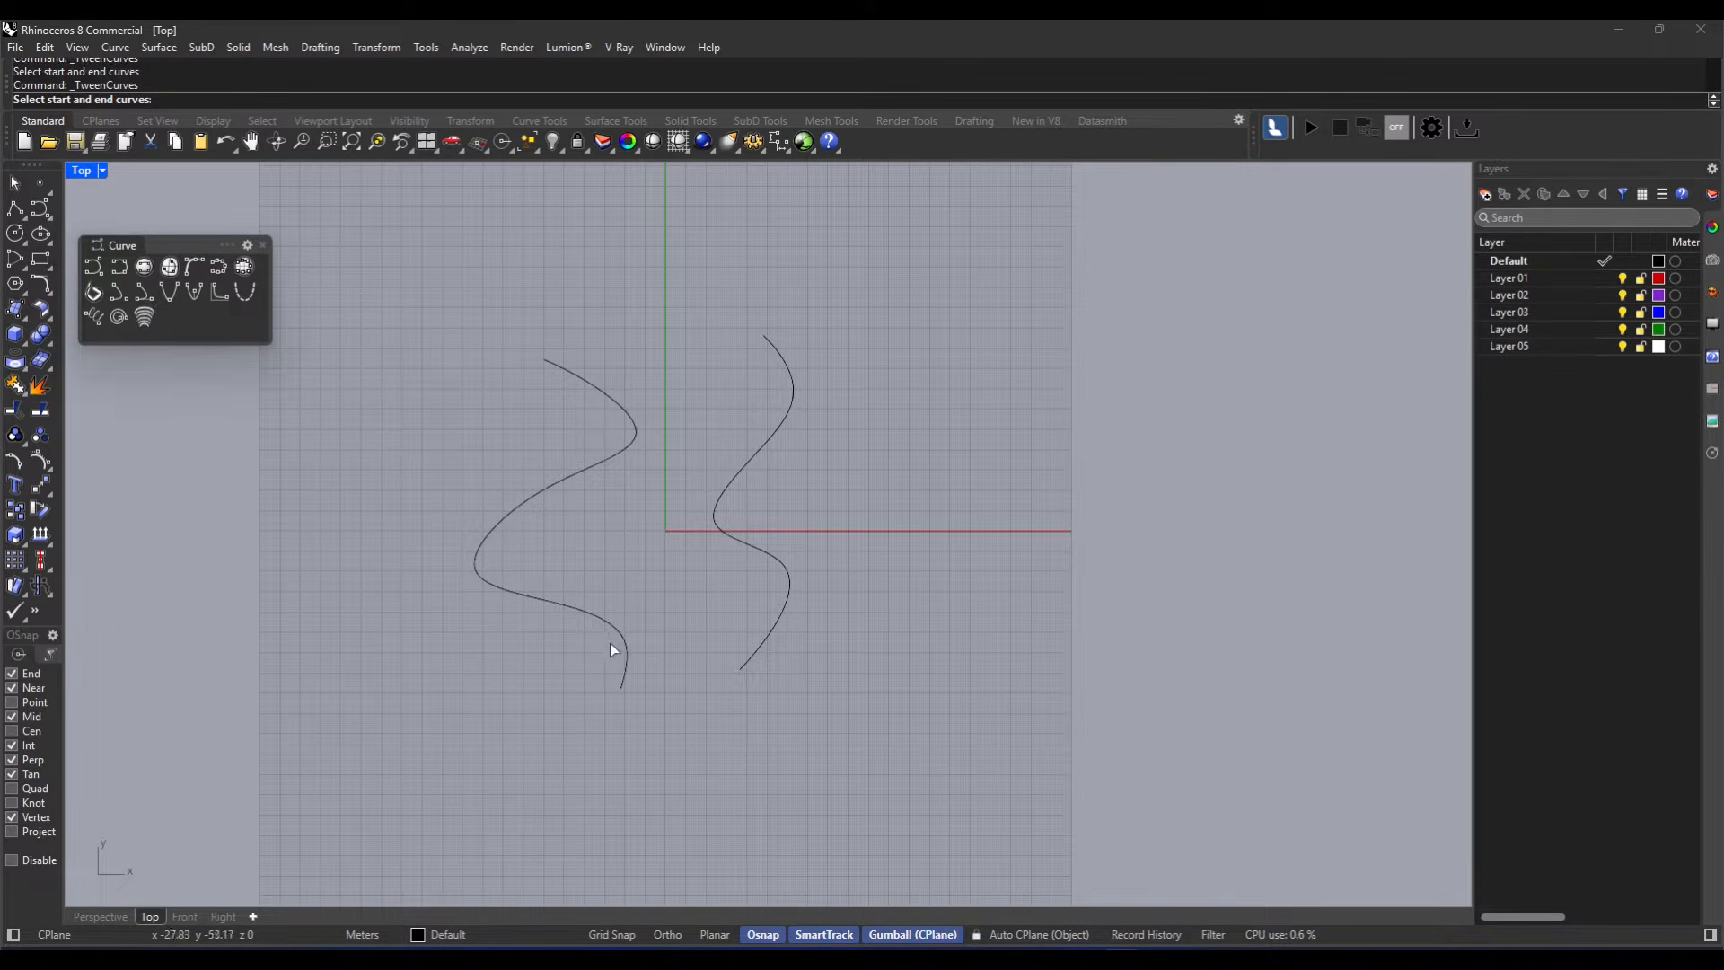
{"action": "left_click", "coordinate": [622, 673]}
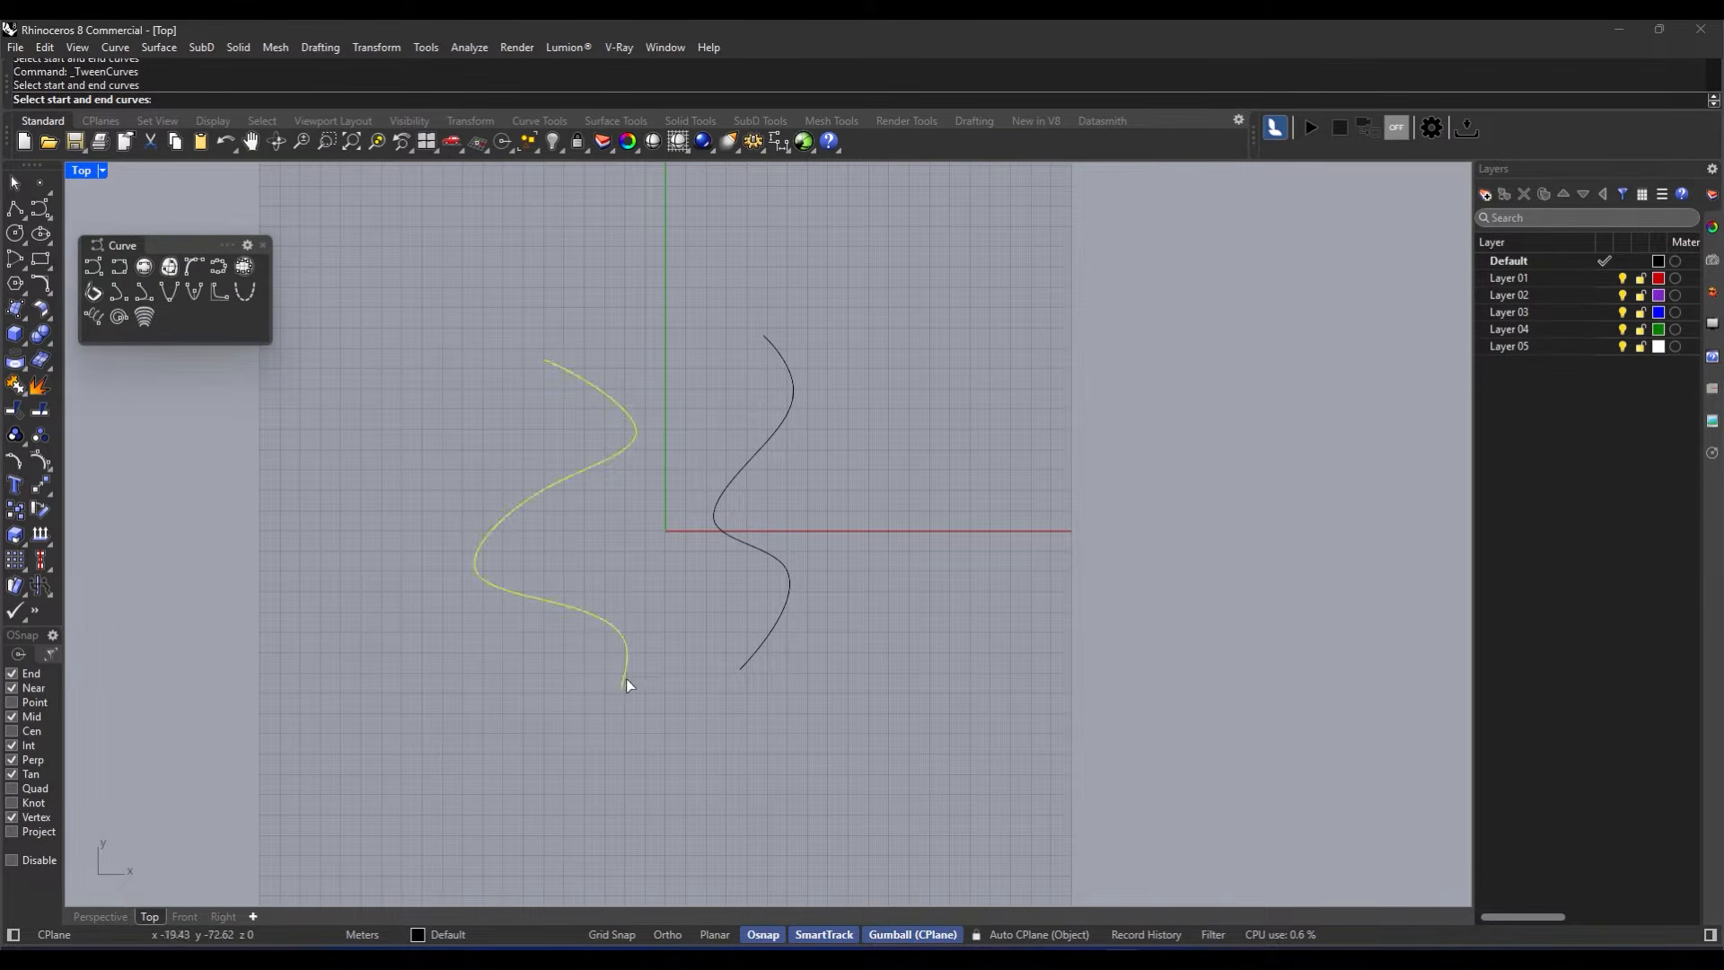
{"action": "left_click", "coordinate": [748, 663]}
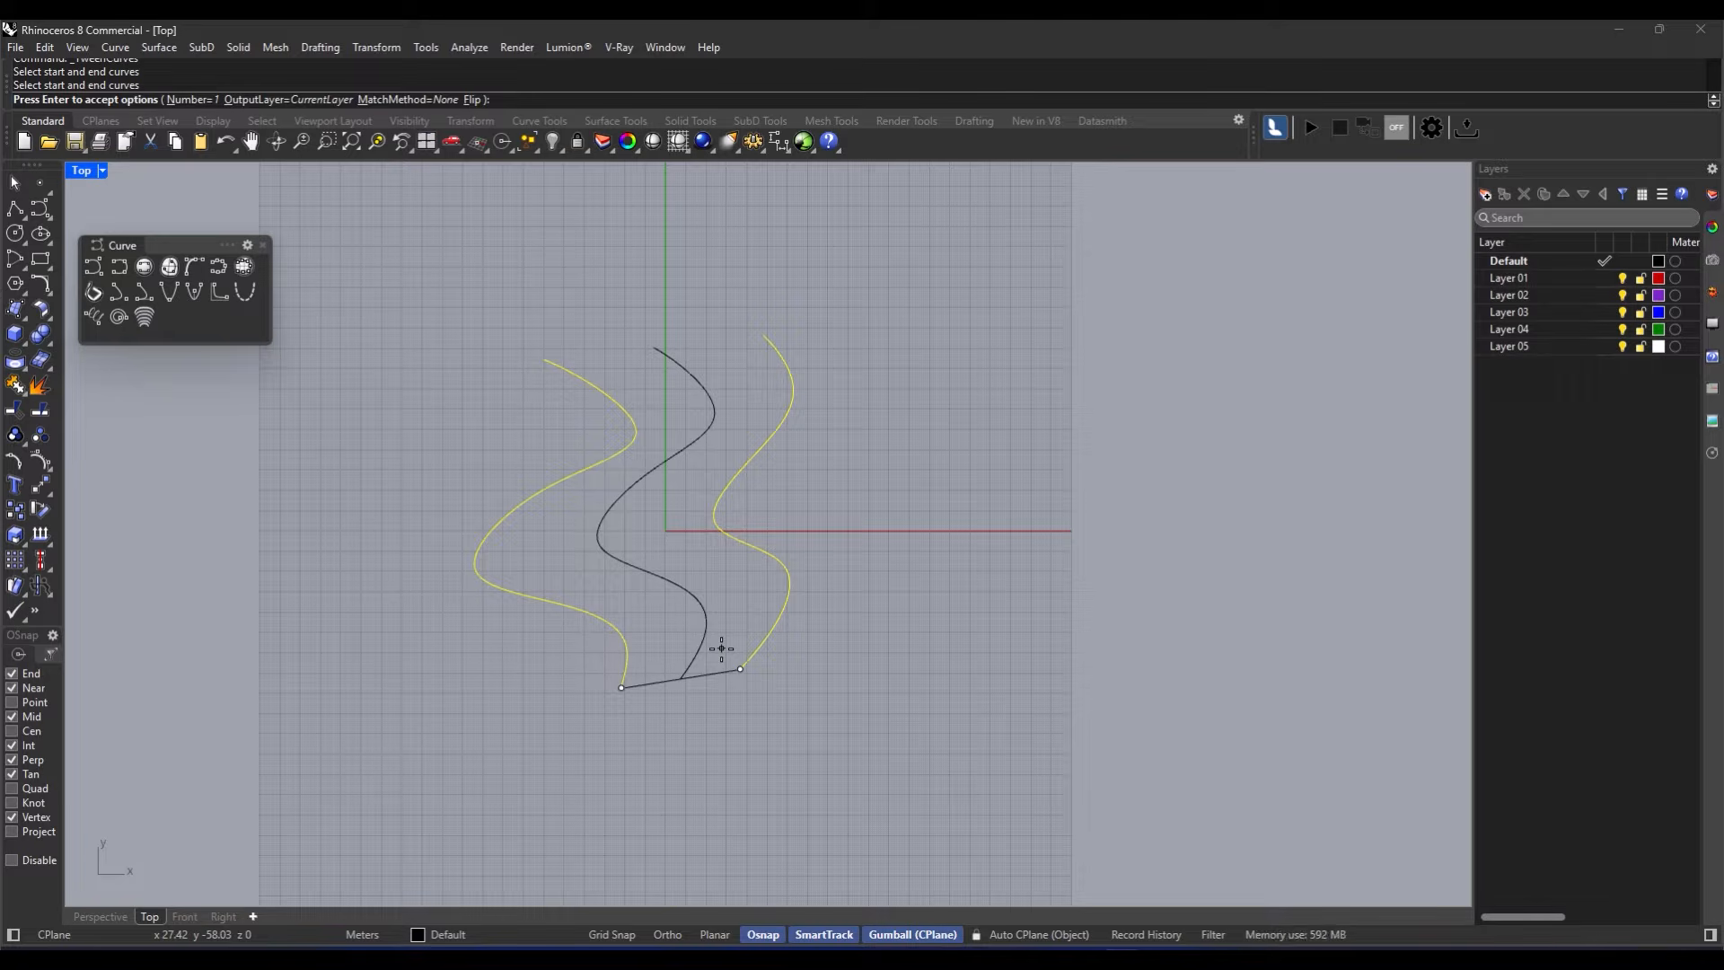
{"action": "left_click", "coordinate": [721, 649]}
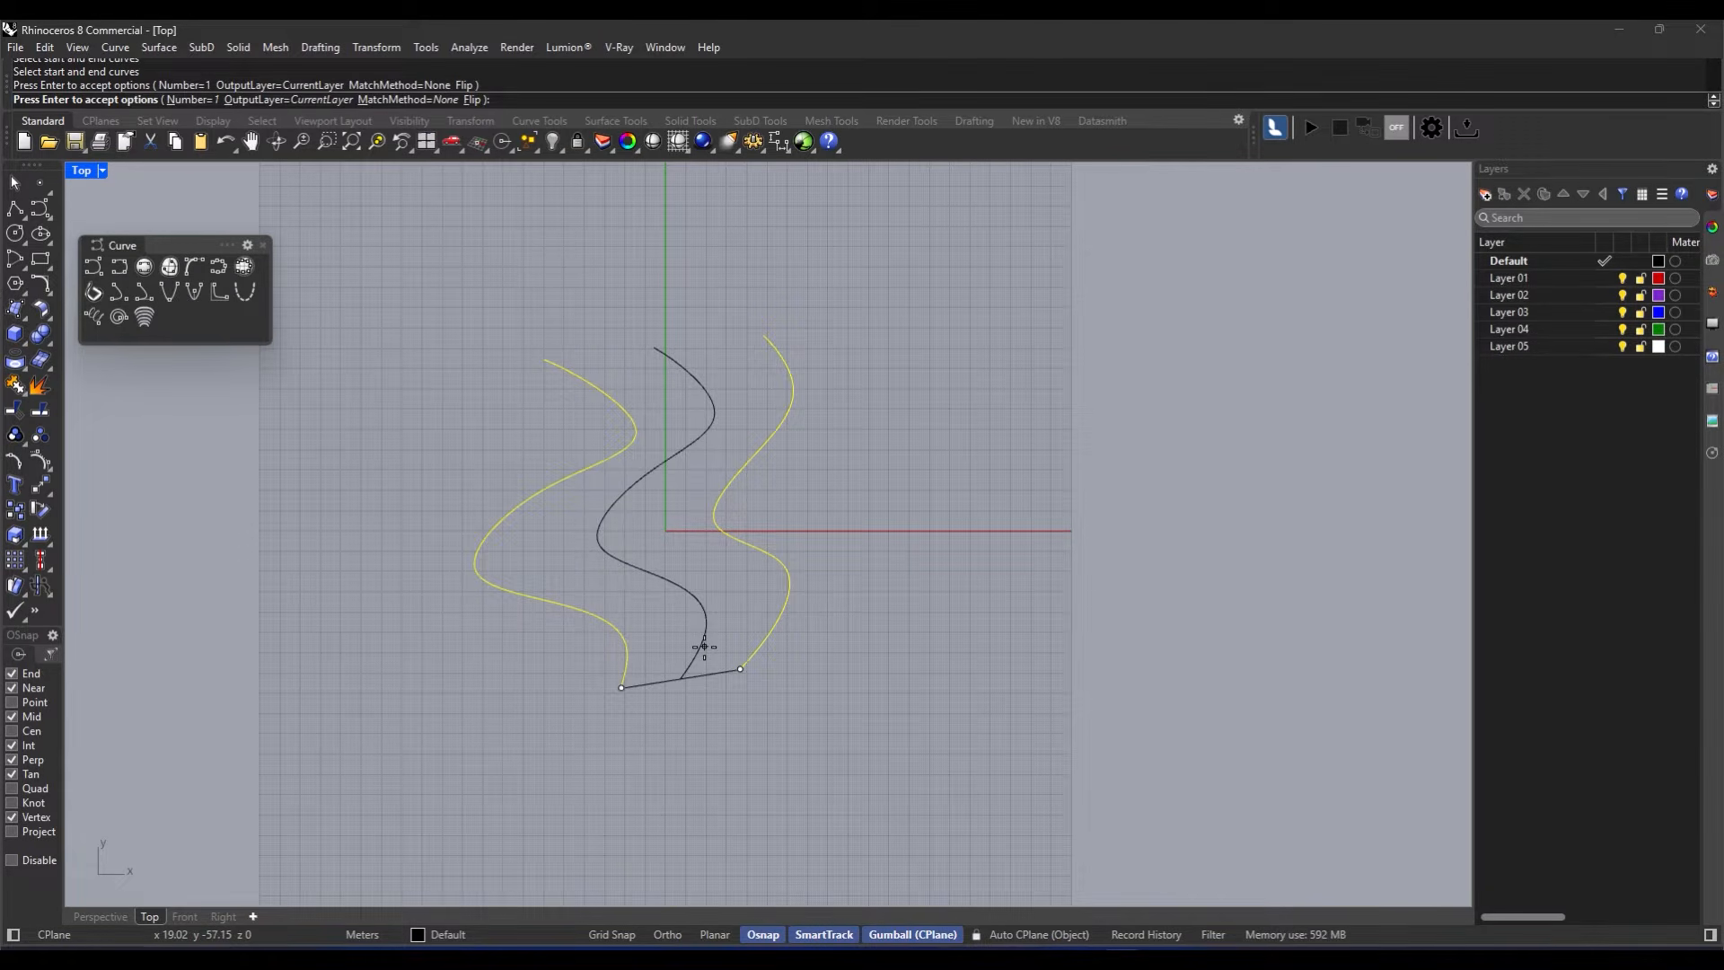
{"action": "key", "text": "Return"}
{"action": "right_click_drag", "start_coordinate": [588, 570], "coordinate": [616, 603]}
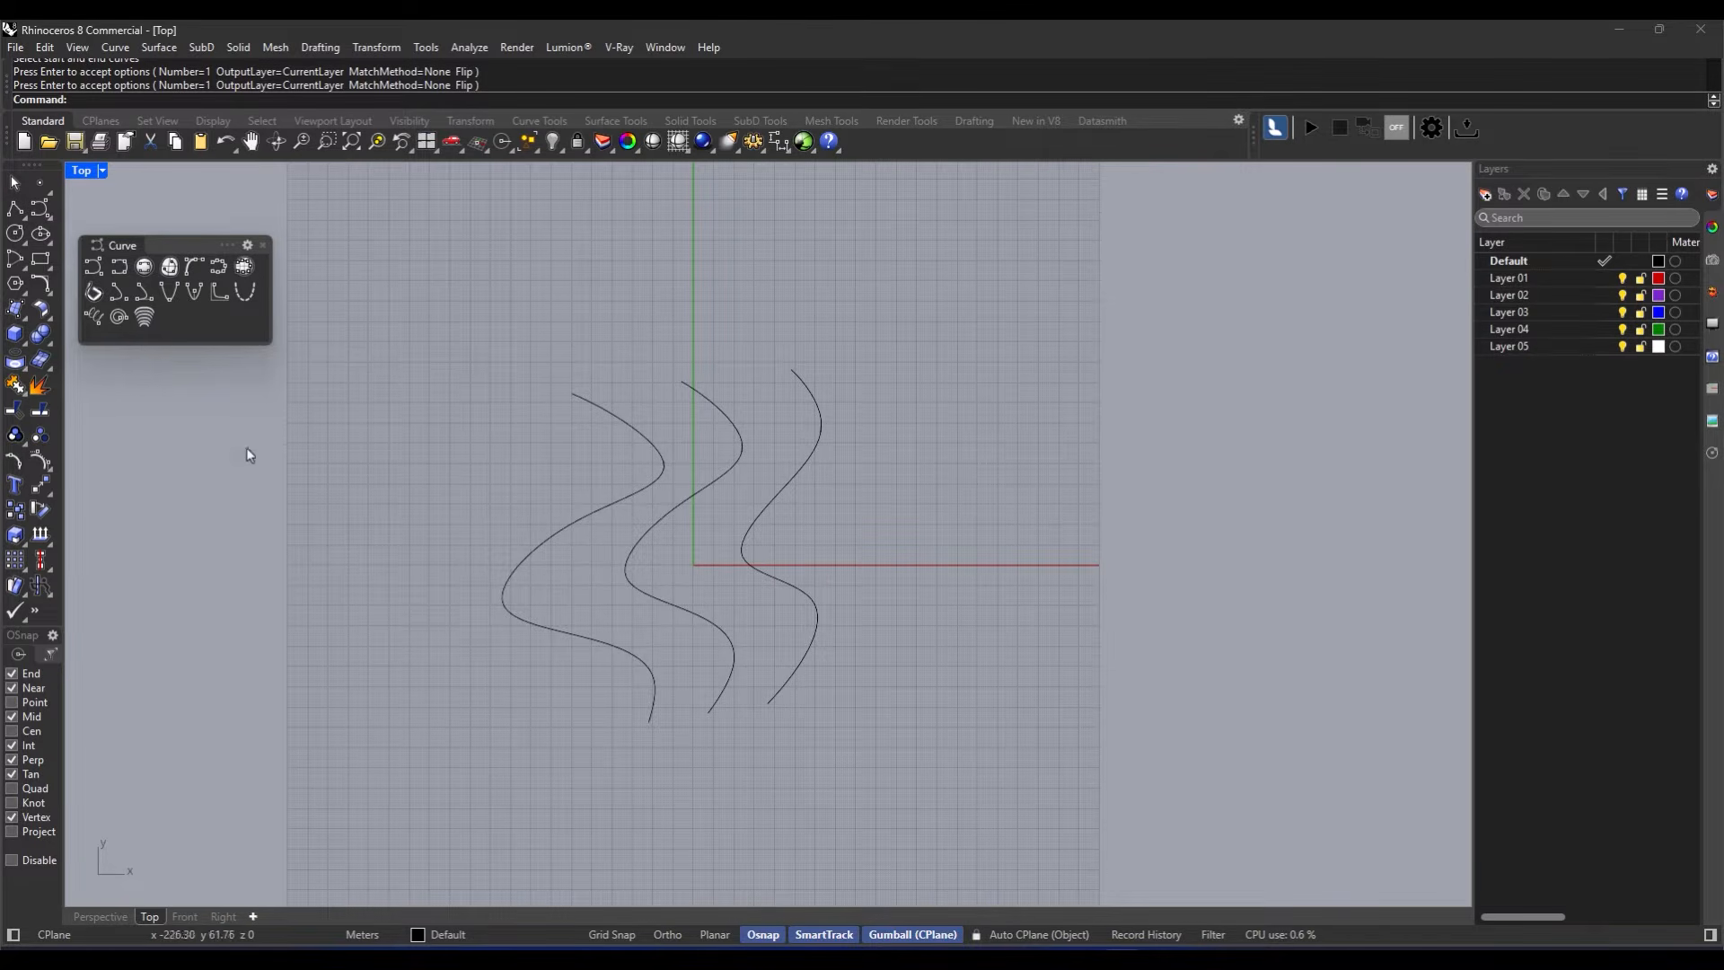
{"action": "left_click", "coordinate": [143, 320]}
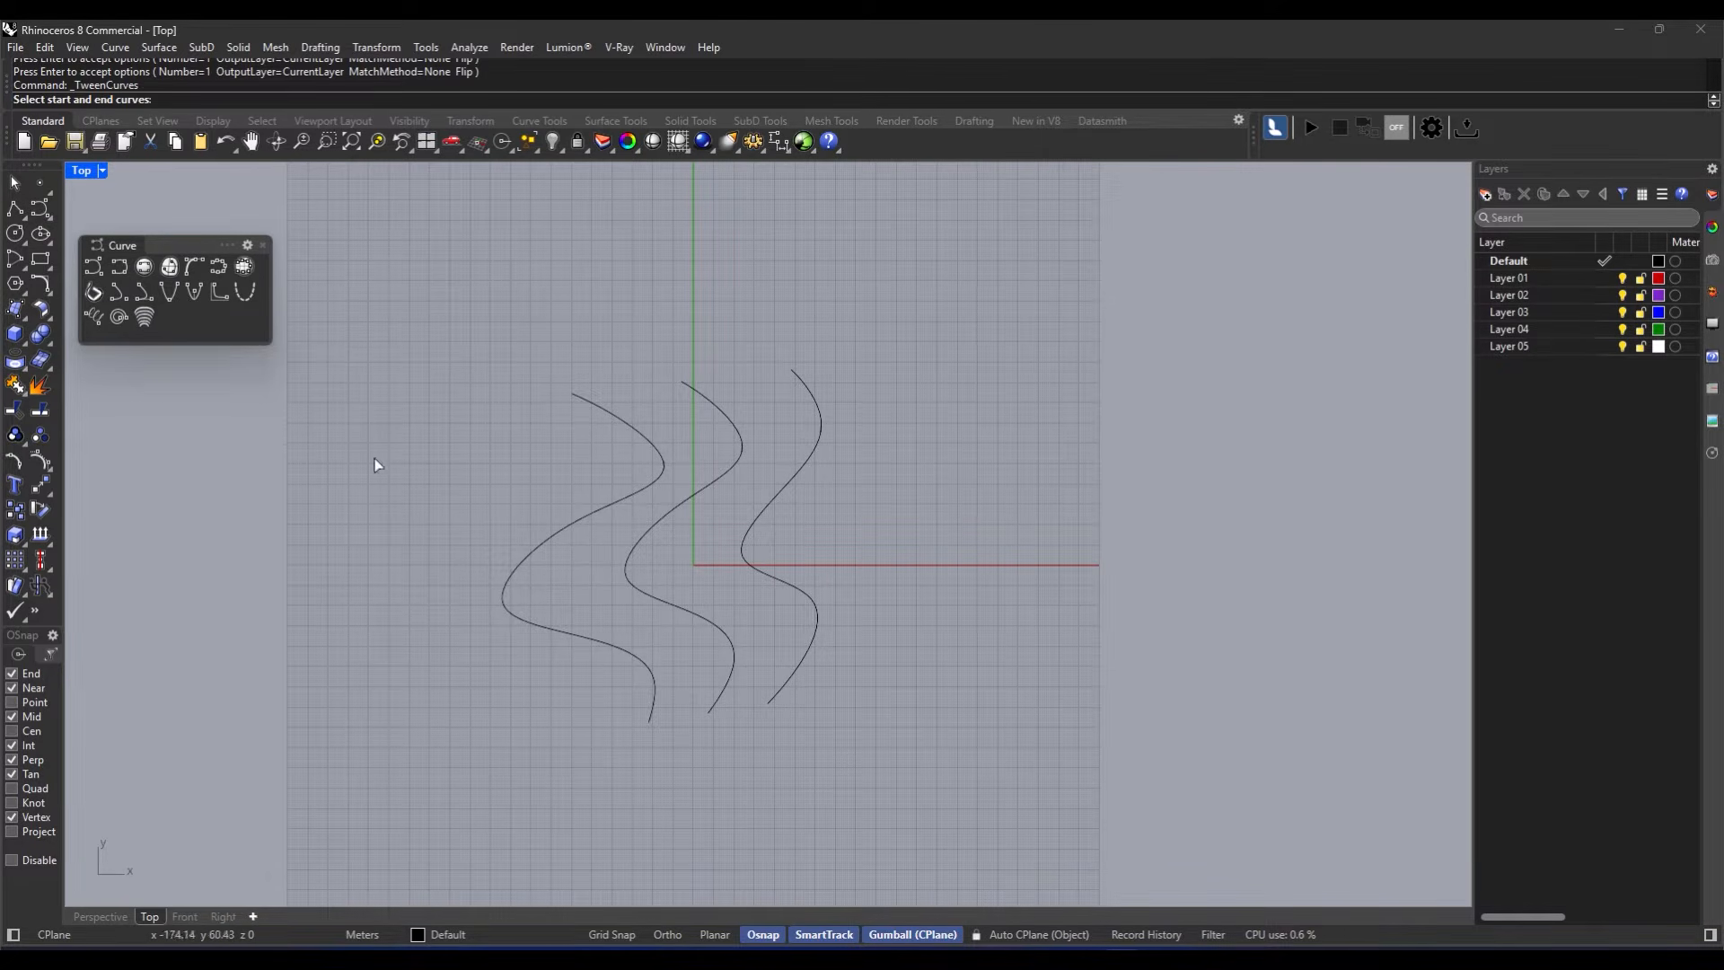
{"action": "right_click_drag", "start_coordinate": [673, 668], "coordinate": [576, 590]}
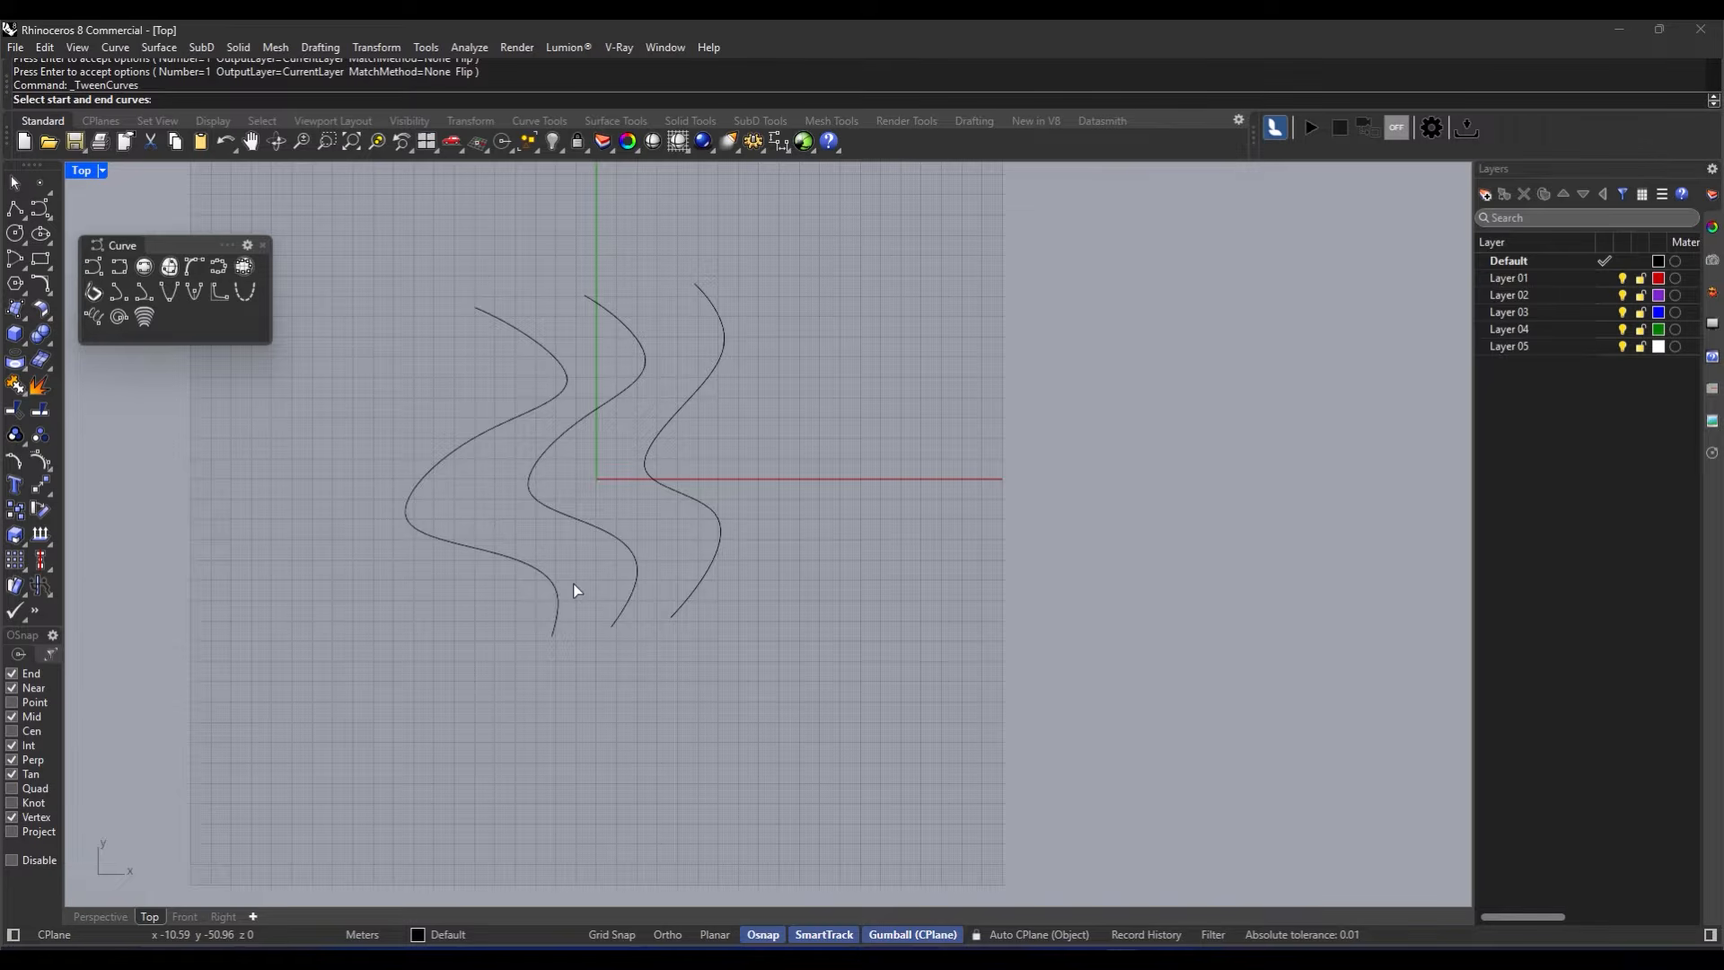
{"action": "key", "text": "Escape"}
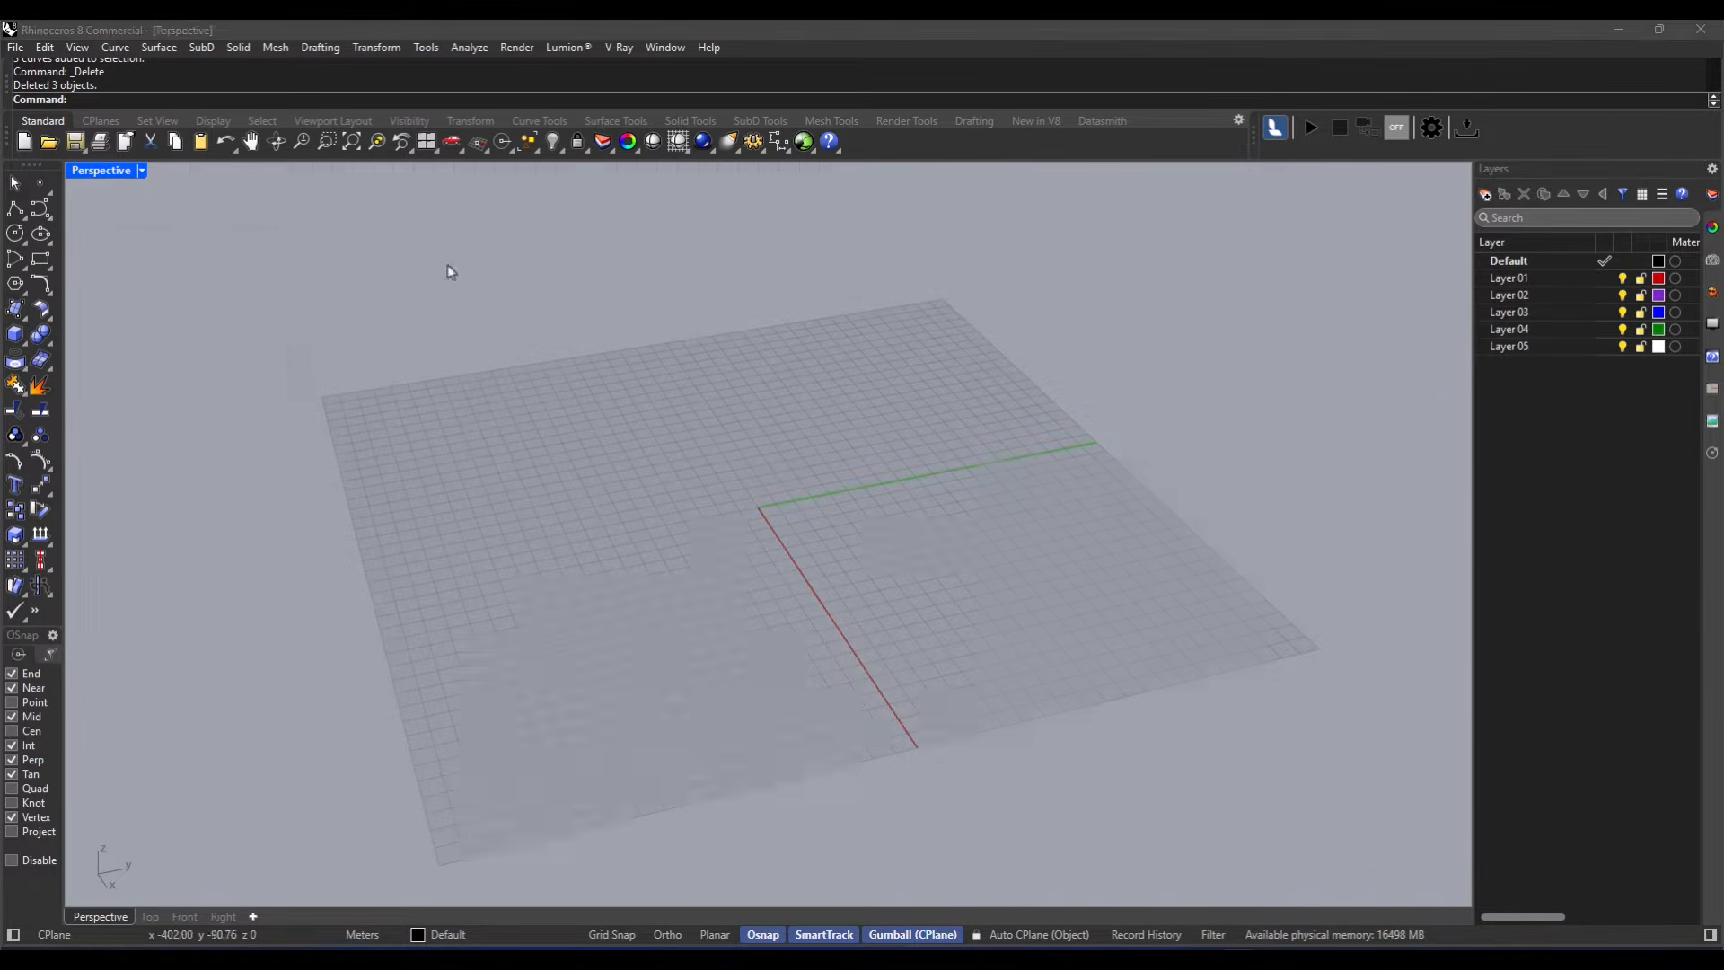
Step: Draw a 10-turn spiral along an axis across the Perspective grid, with a first radius of 5 and a larger second radius
{"action": "left_click", "coordinate": [450, 272]}
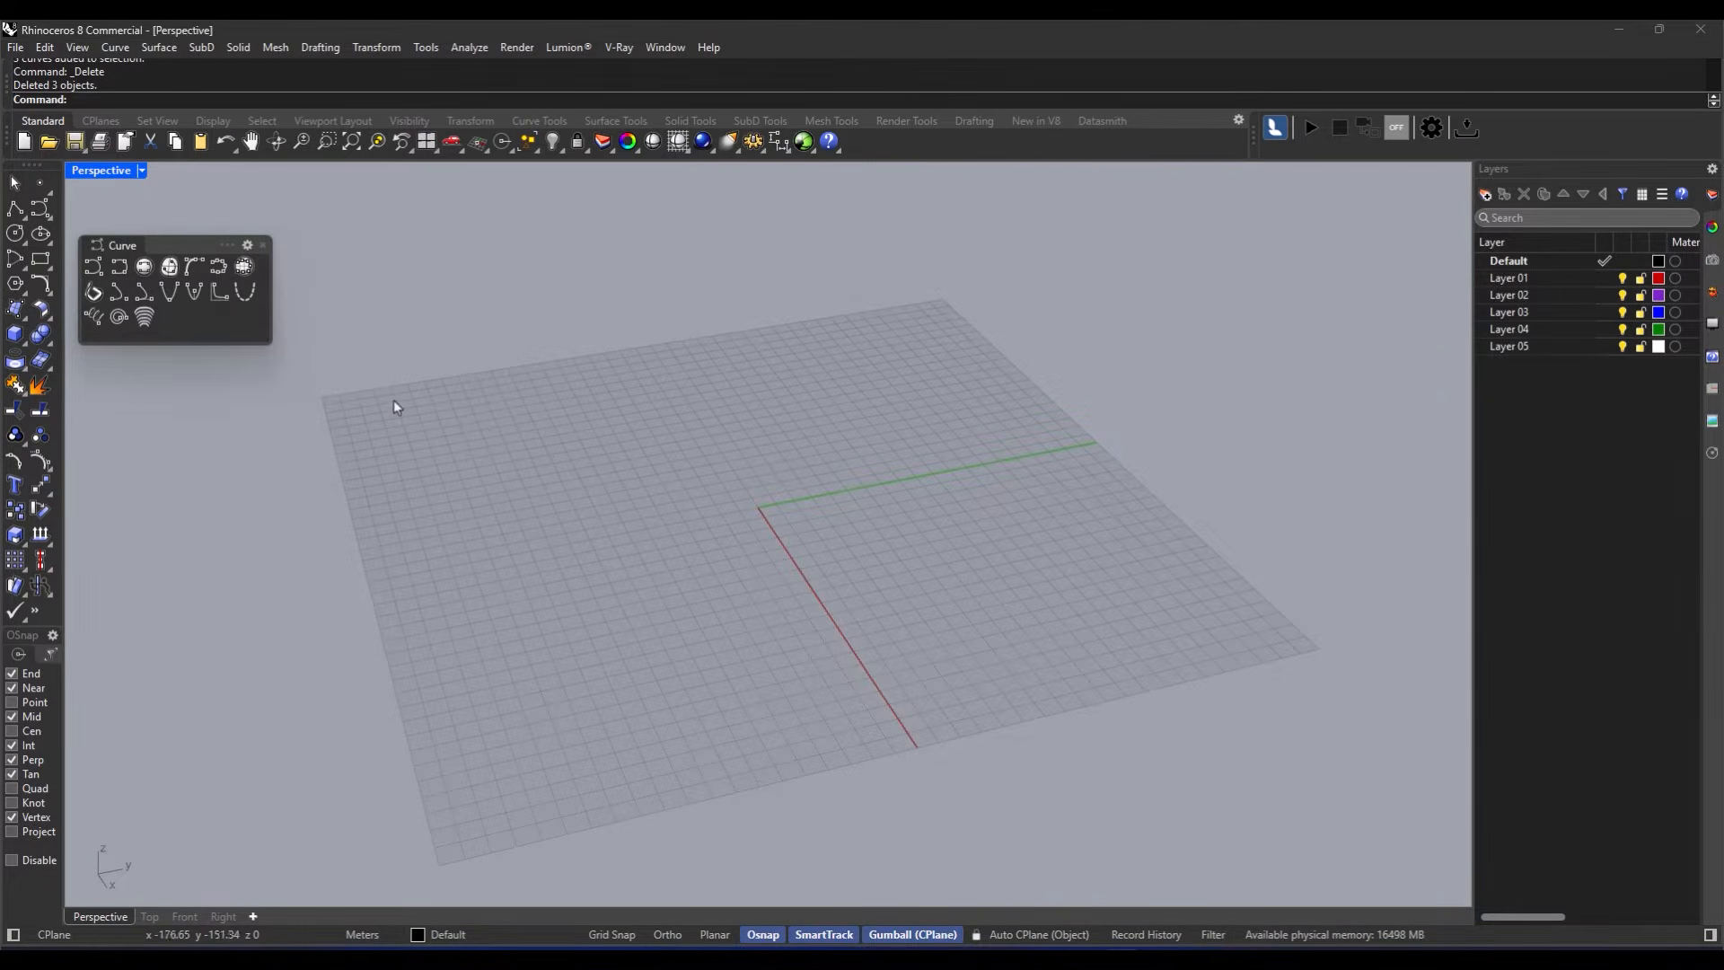
{"action": "left_click", "coordinate": [118, 319]}
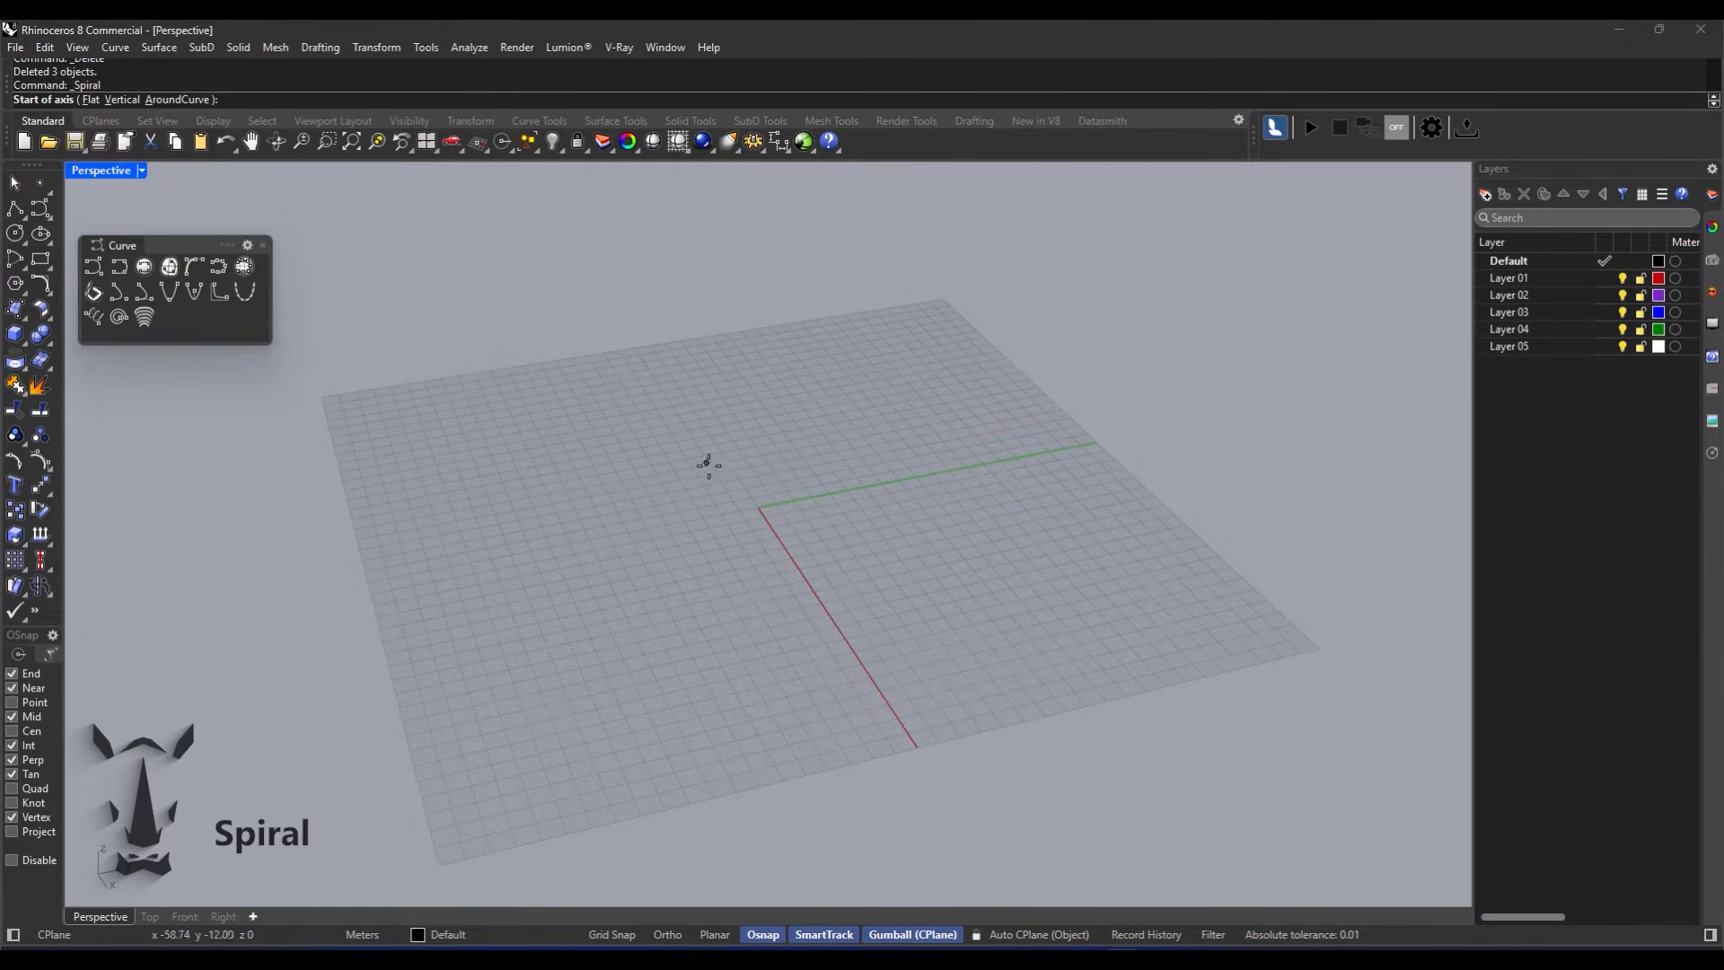
{"action": "left_click", "coordinate": [976, 412]}
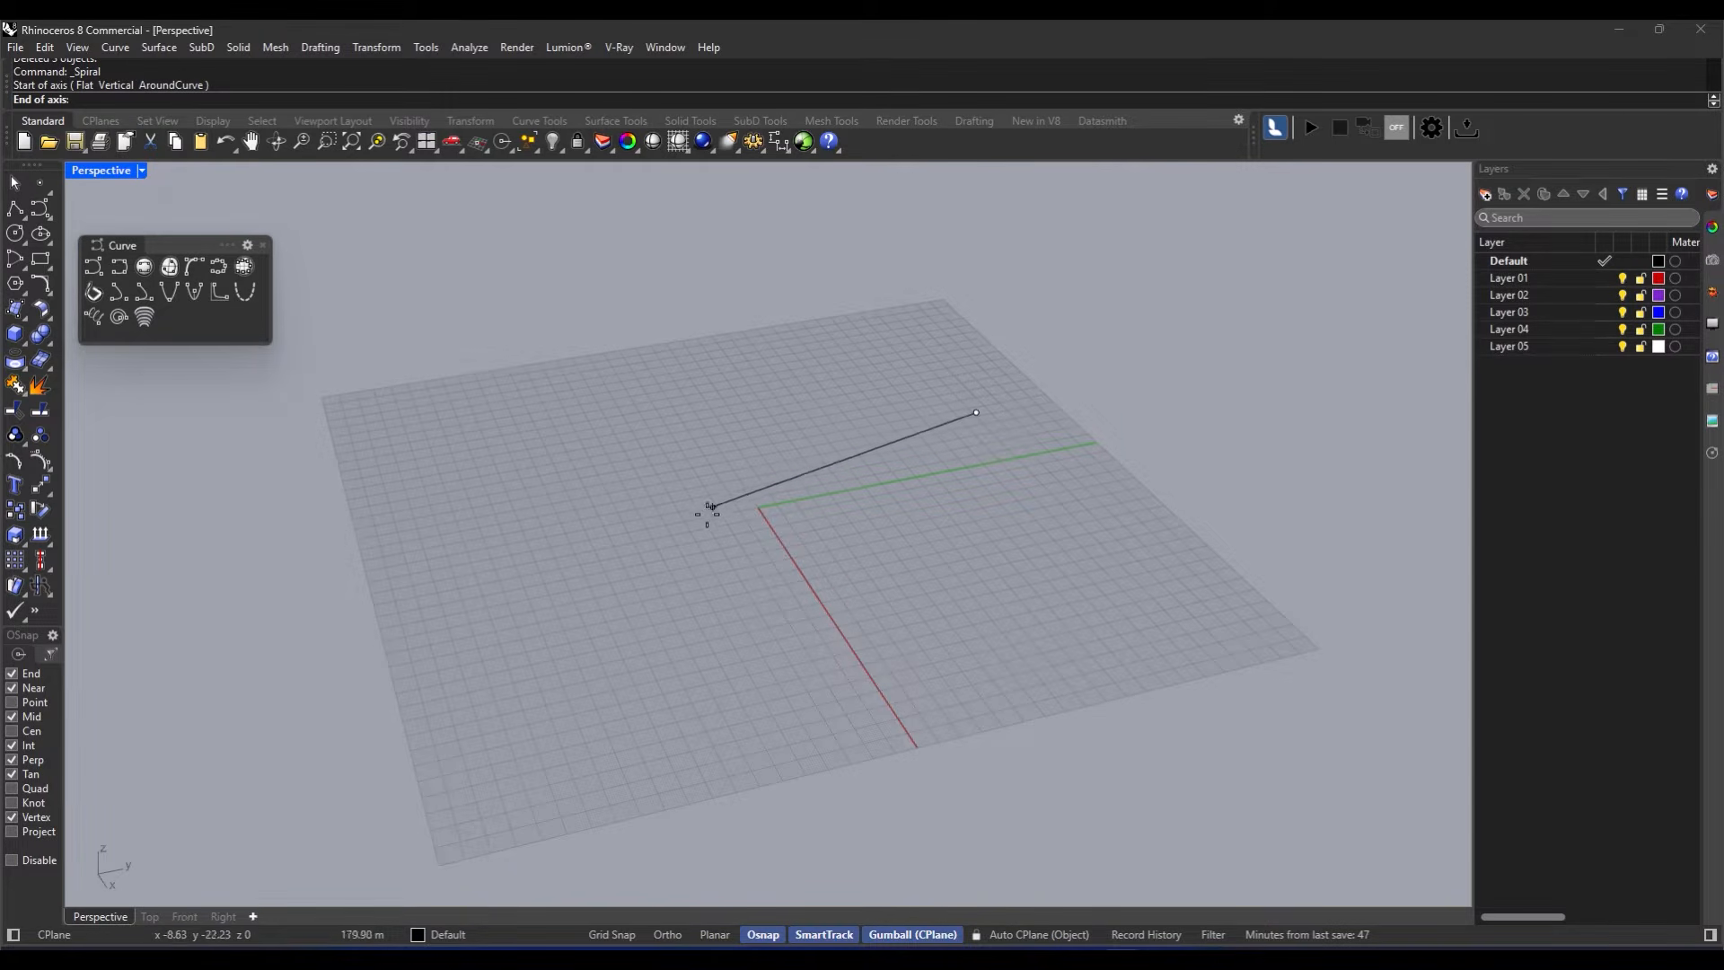
{"action": "left_click", "coordinate": [537, 558]}
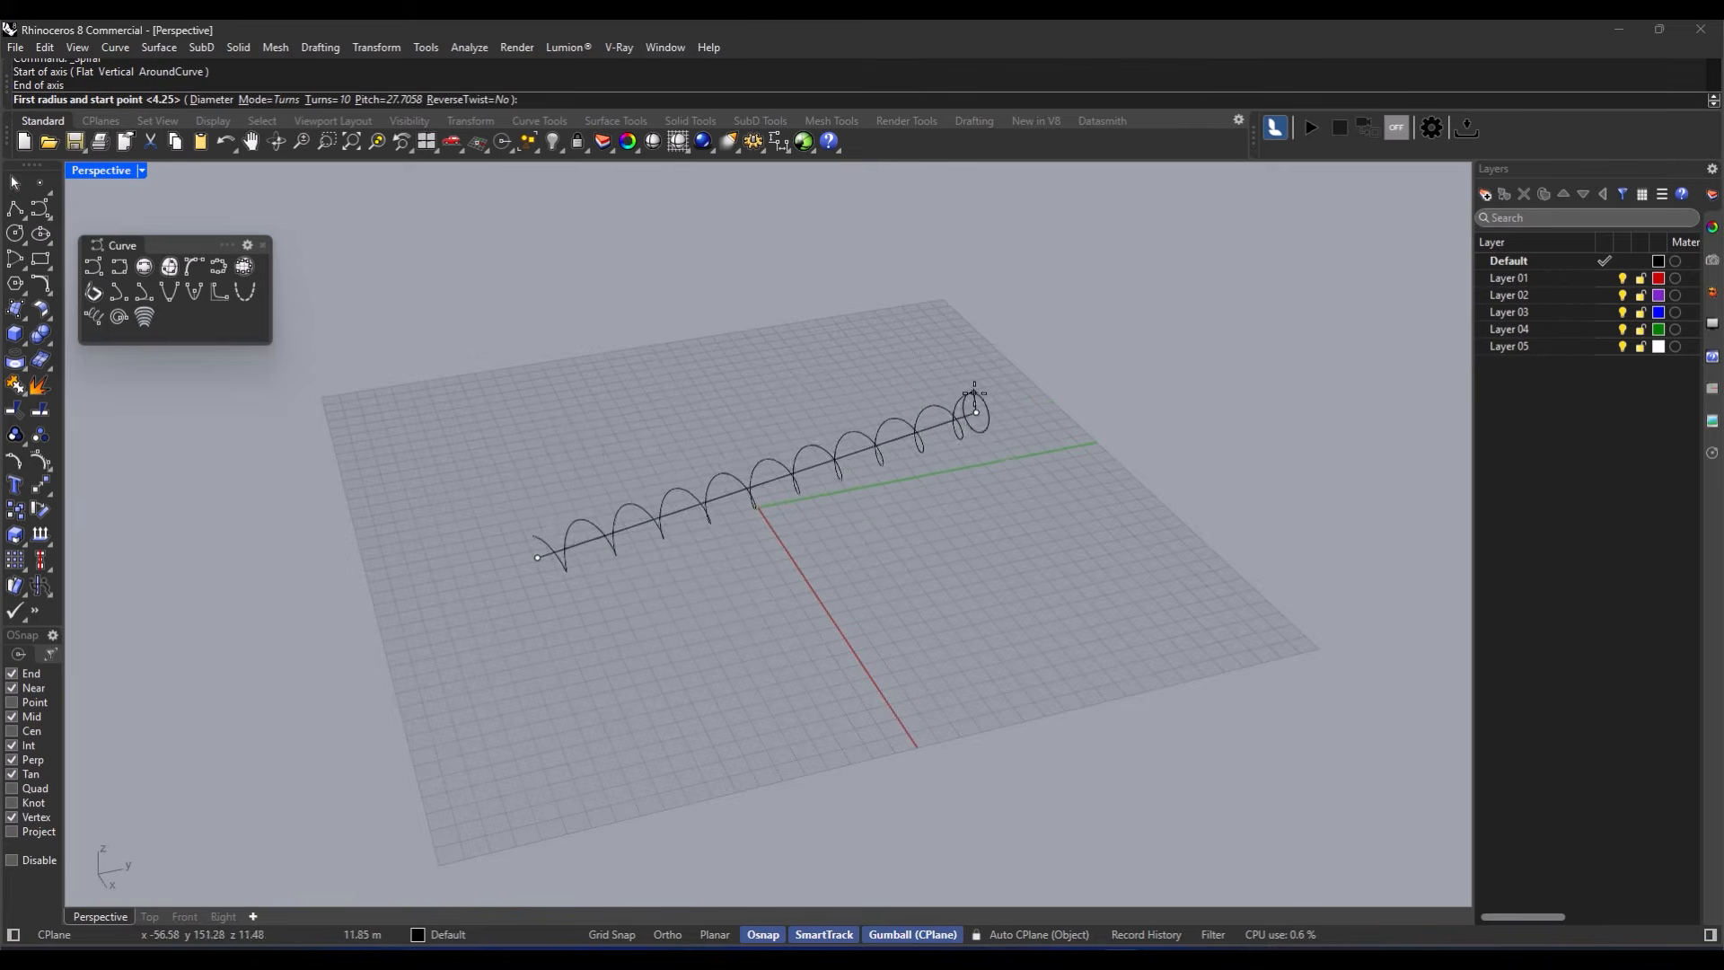
{"action": "type", "text": "5"}
{"action": "key", "text": "Return"}
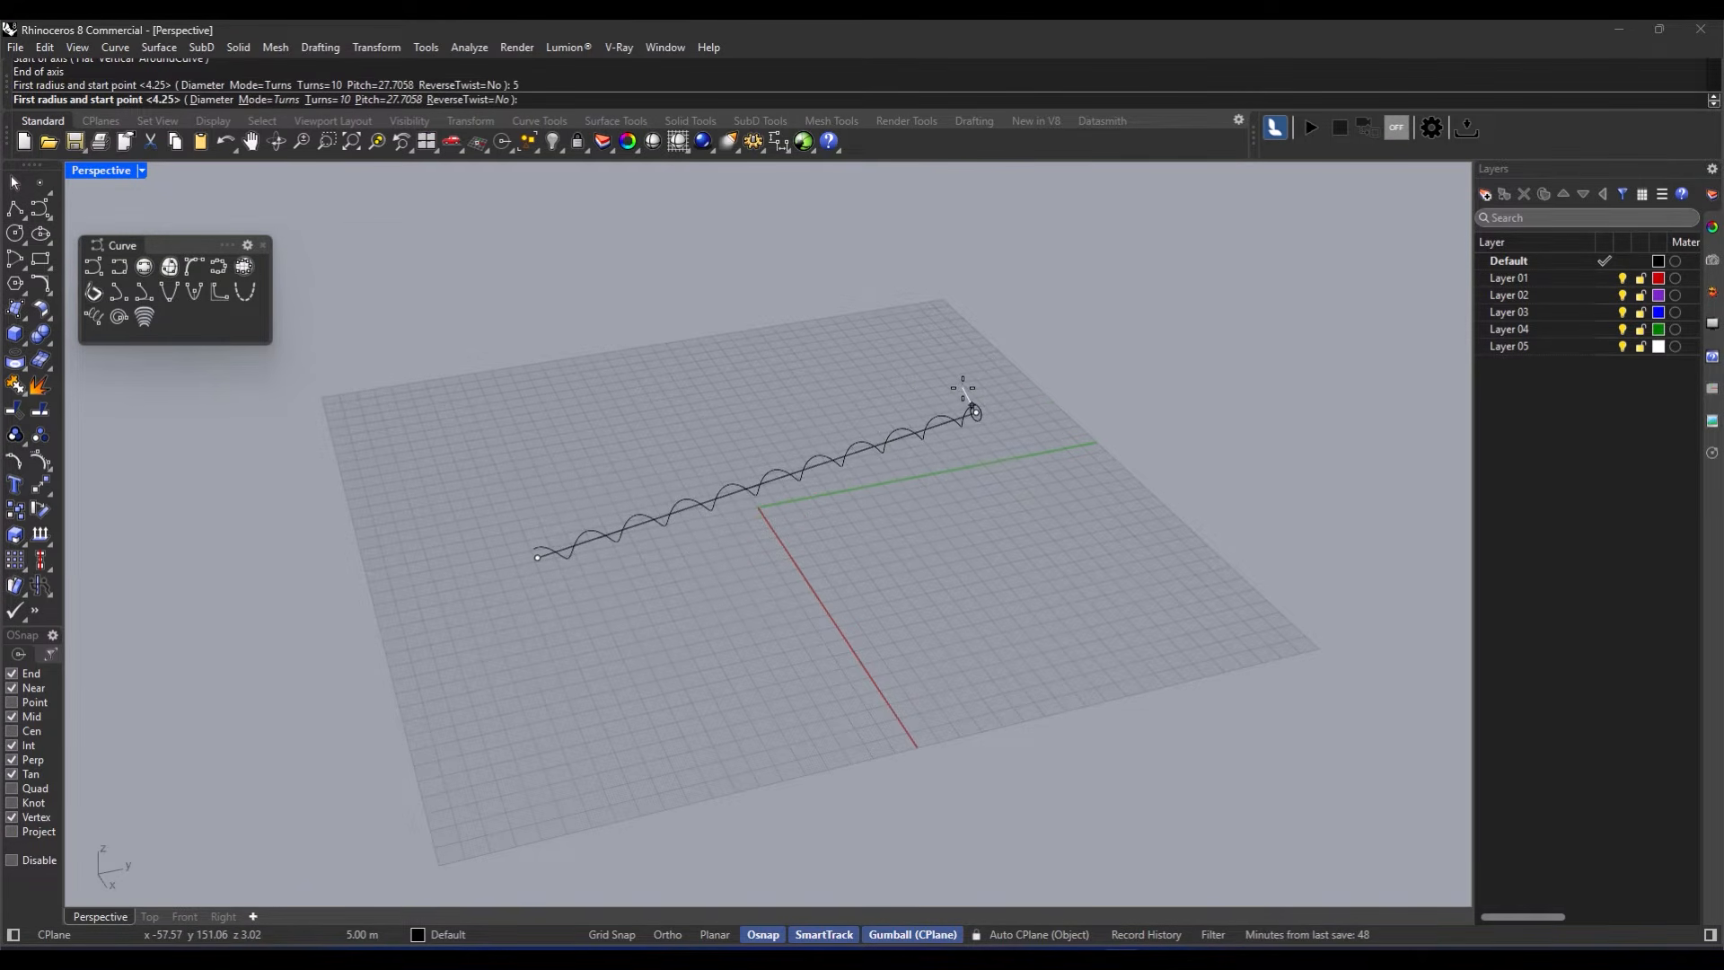
{"action": "left_click", "coordinate": [963, 388]}
{"action": "key", "text": "Return"}
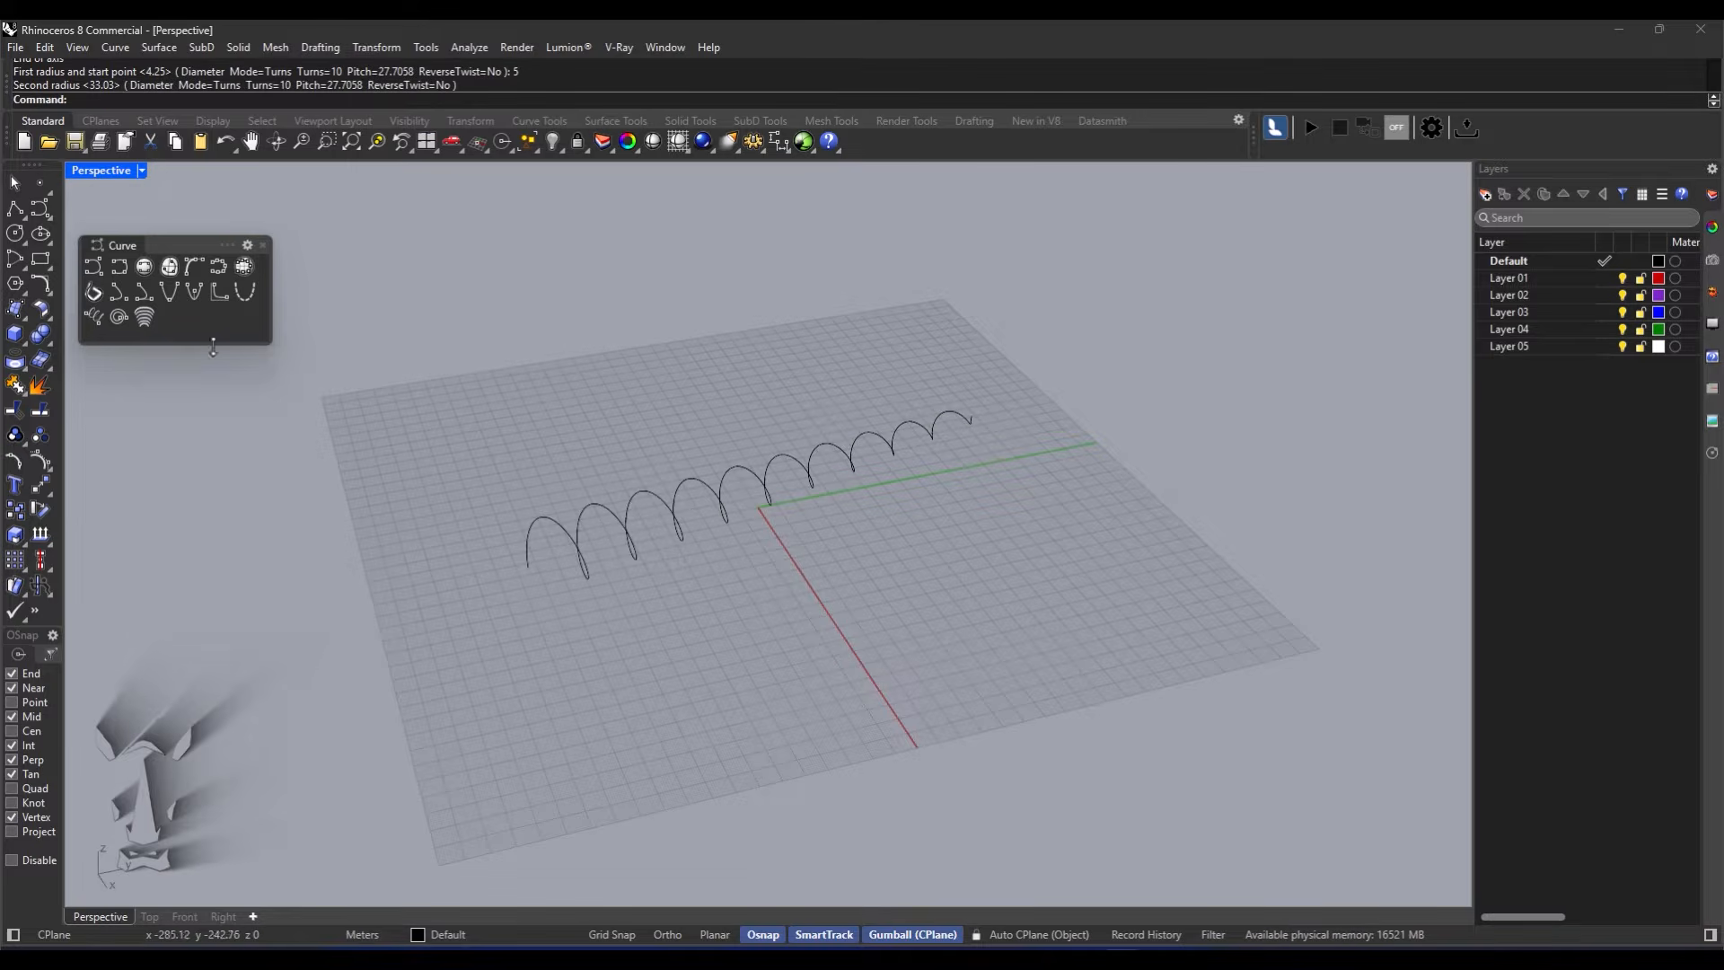
Step: Draw a 10-turn helix with a radius of about 12.8 m along an axis beside the spiral, crossing the x-axis
{"action": "left_click", "coordinate": [94, 320]}
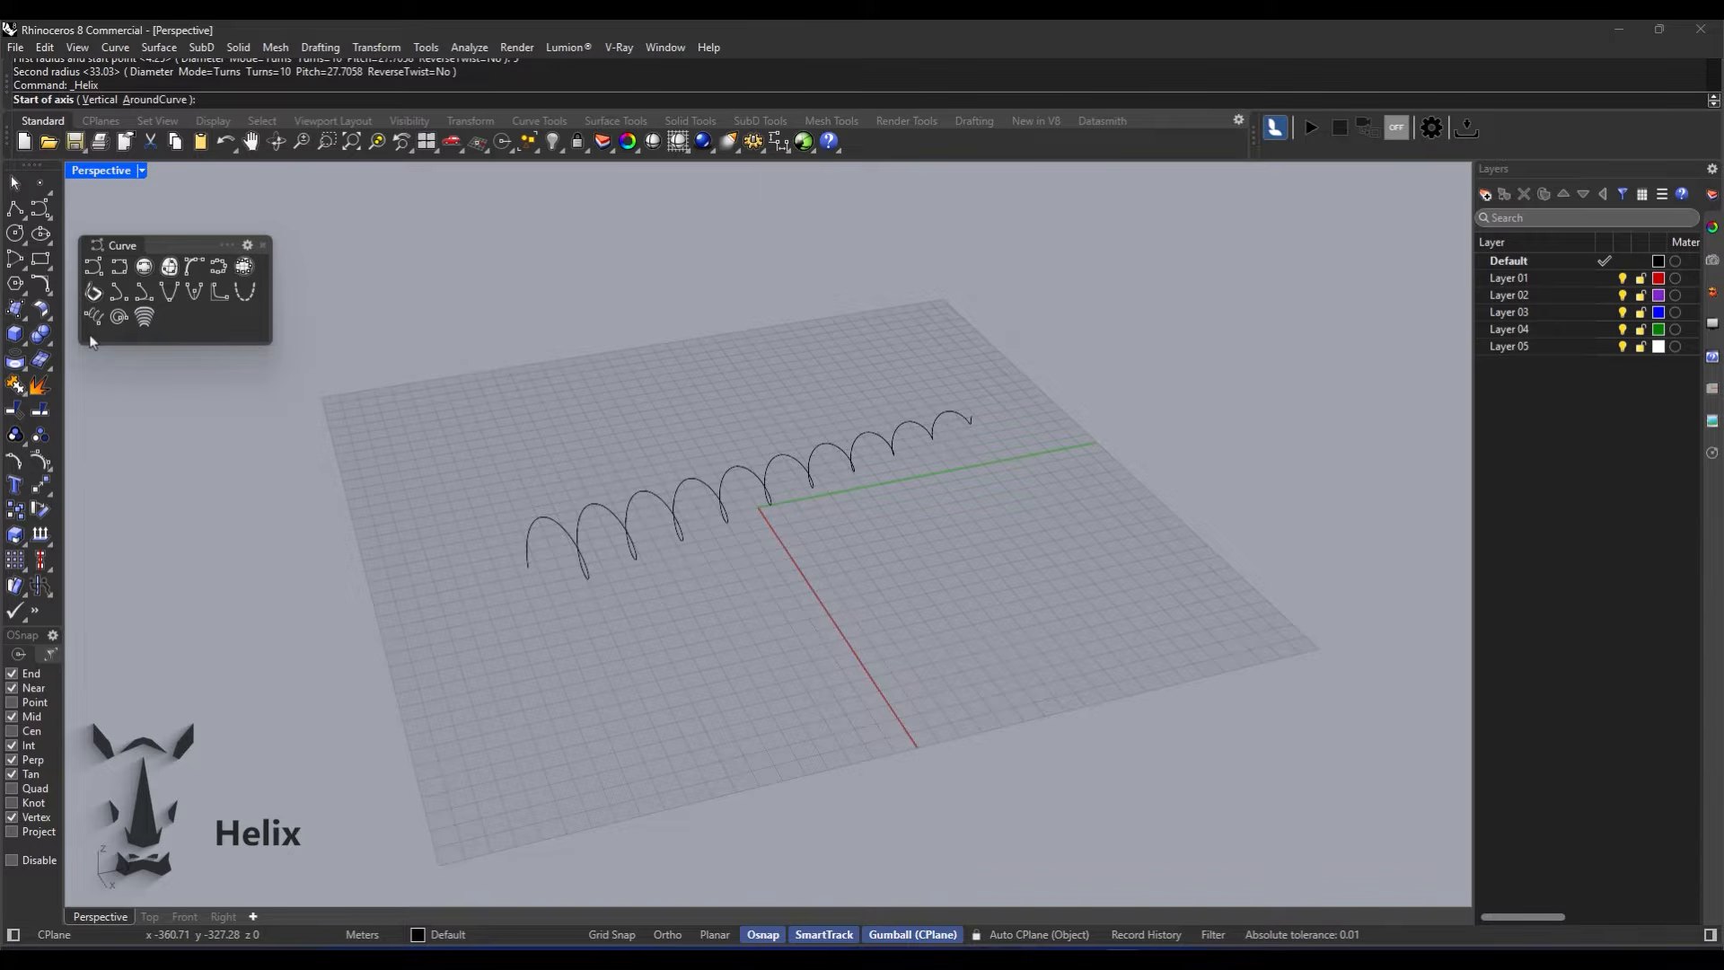
{"action": "right_click_drag", "start_coordinate": [660, 564], "coordinate": [689, 555]}
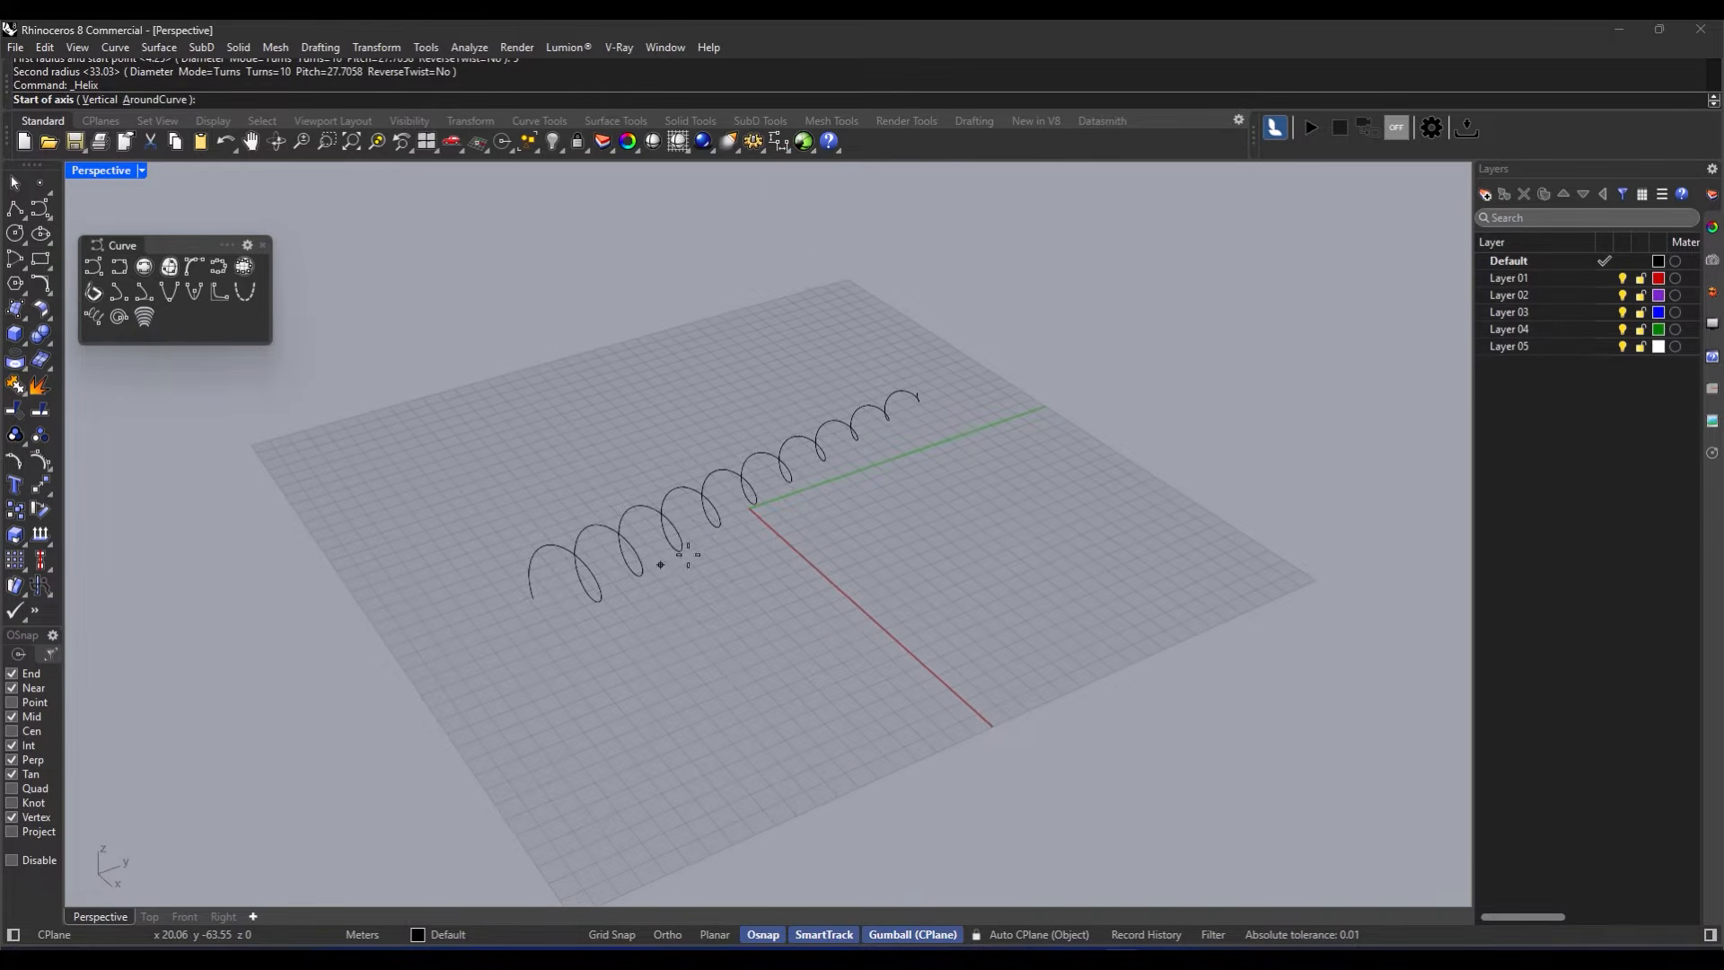
{"action": "left_click", "coordinate": [1044, 491]}
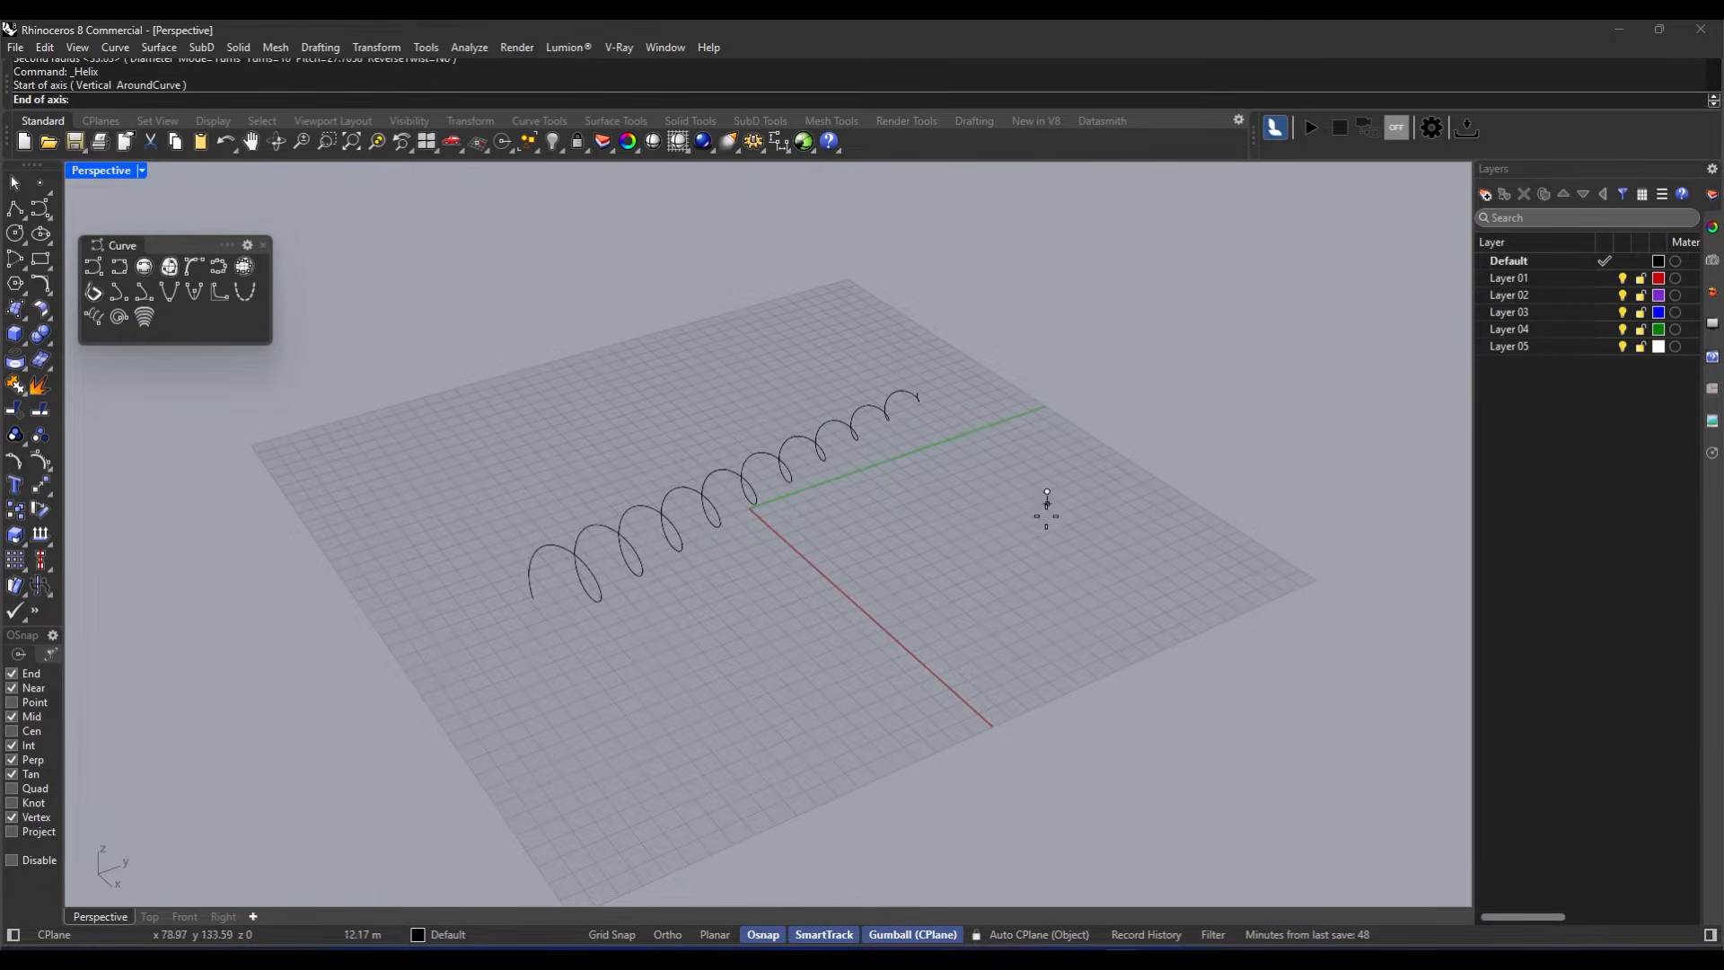
{"action": "left_click", "coordinate": [590, 666]}
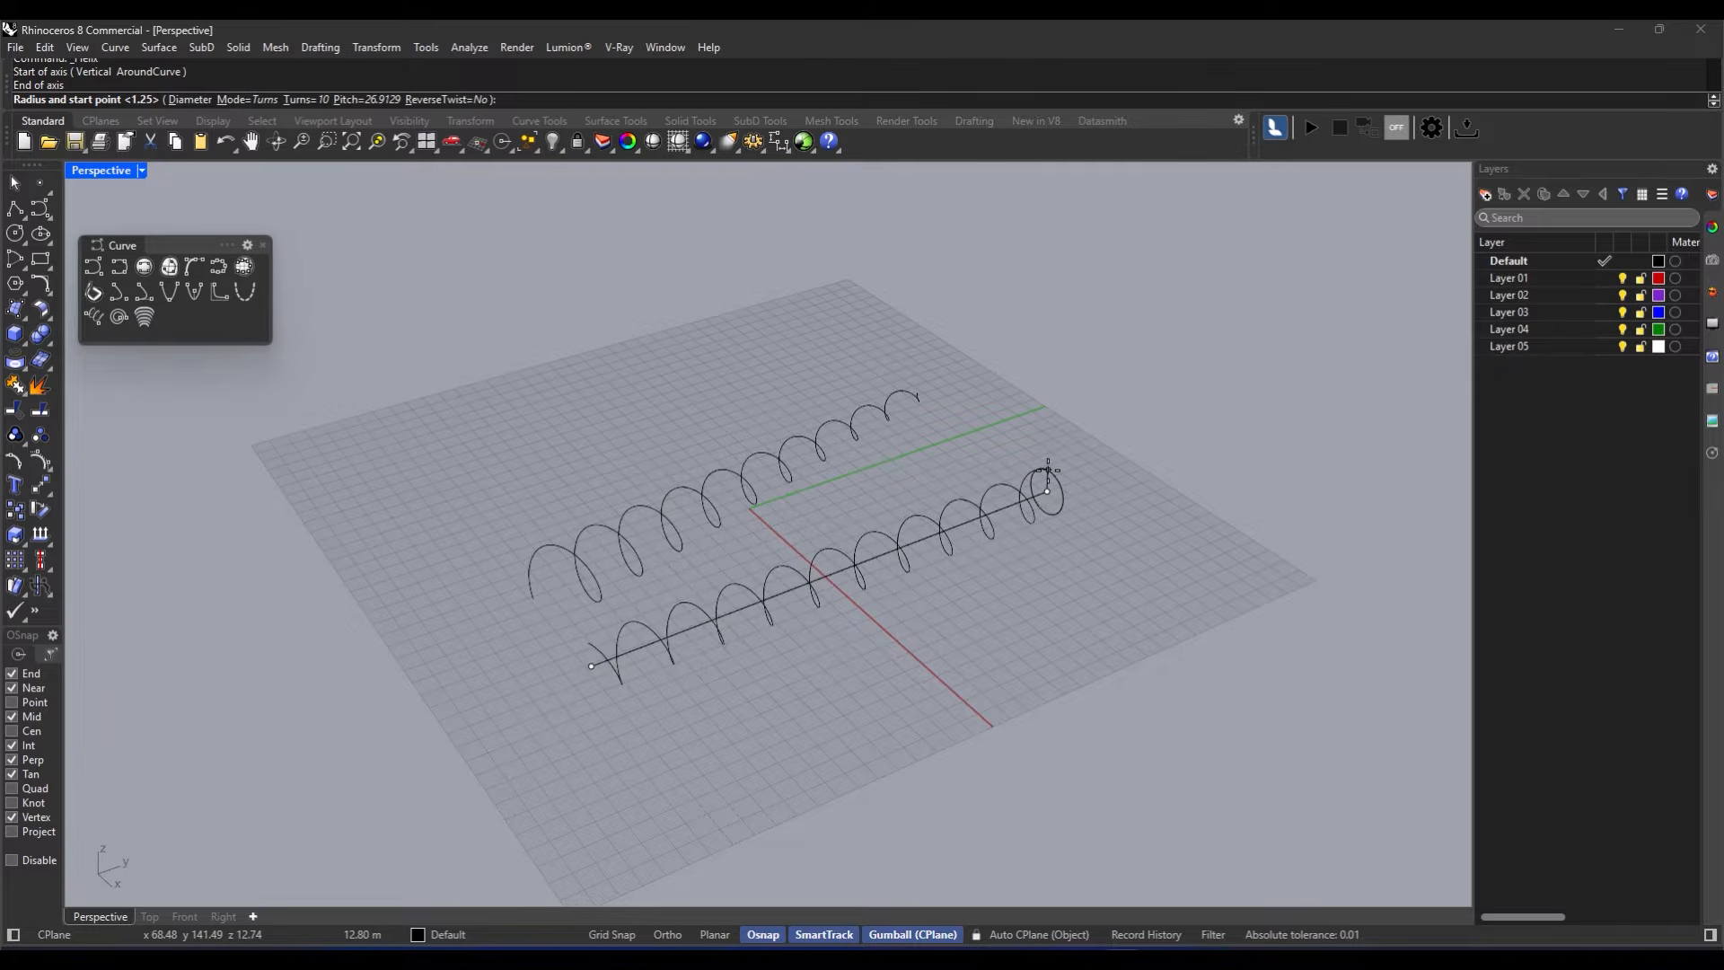
{"action": "left_click", "coordinate": [1047, 471]}
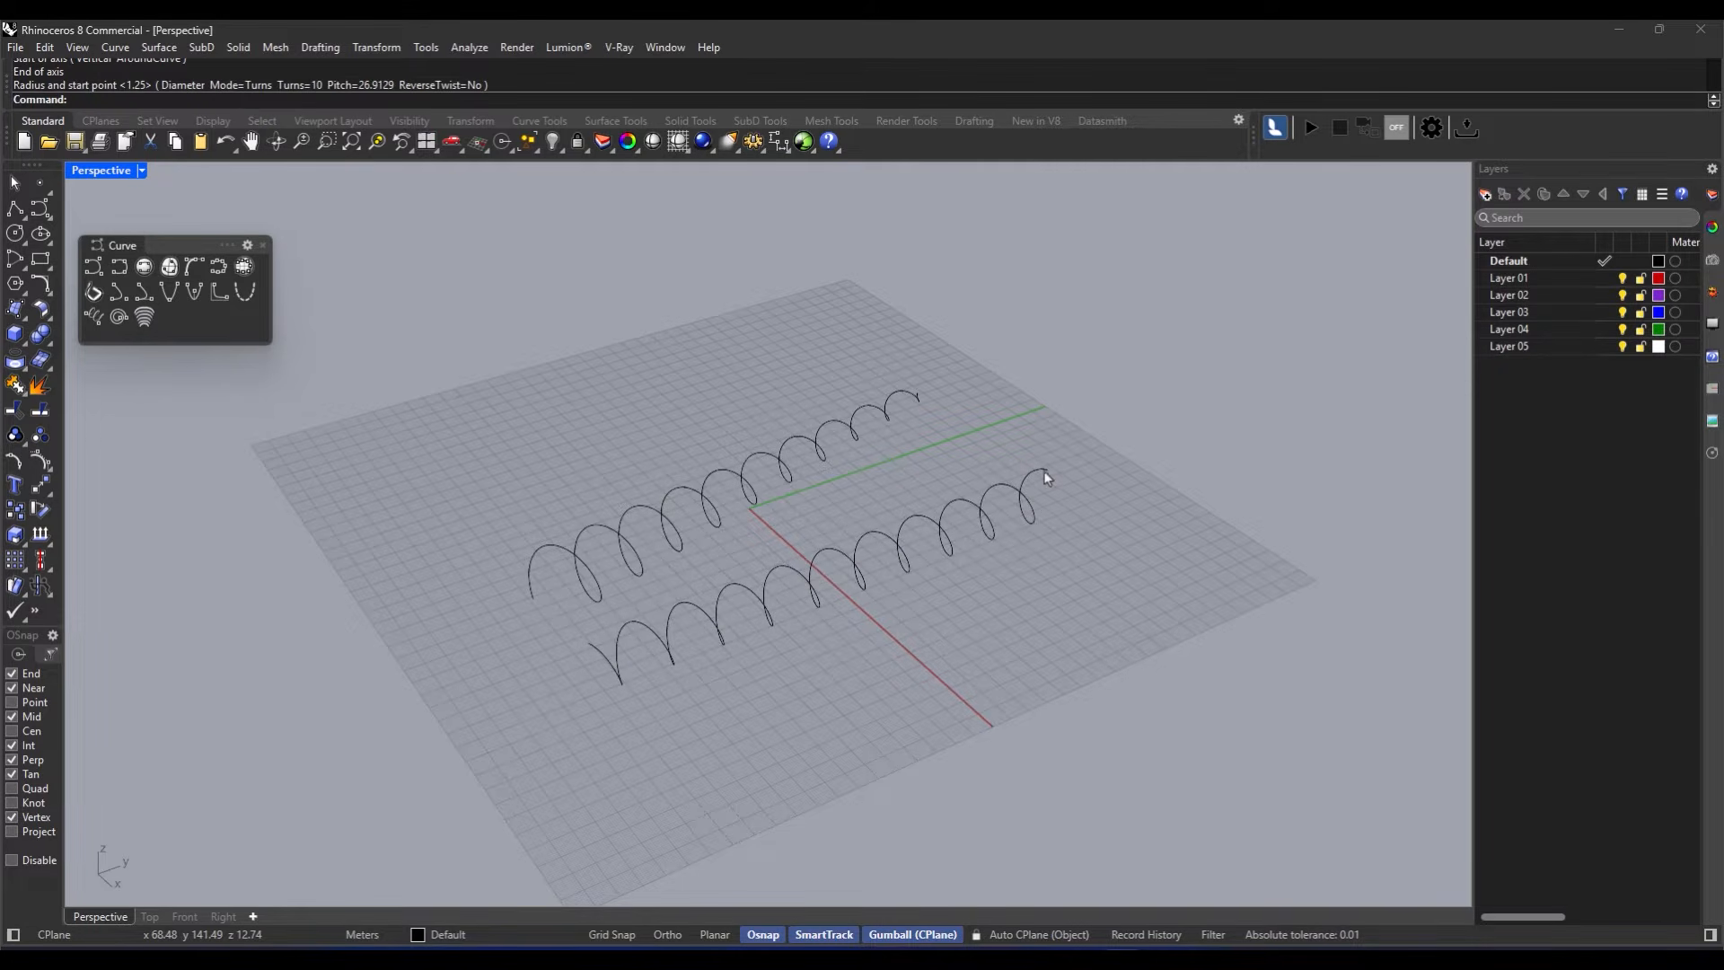
{"action": "right_click_drag", "start_coordinate": [697, 577], "coordinate": [461, 309]}
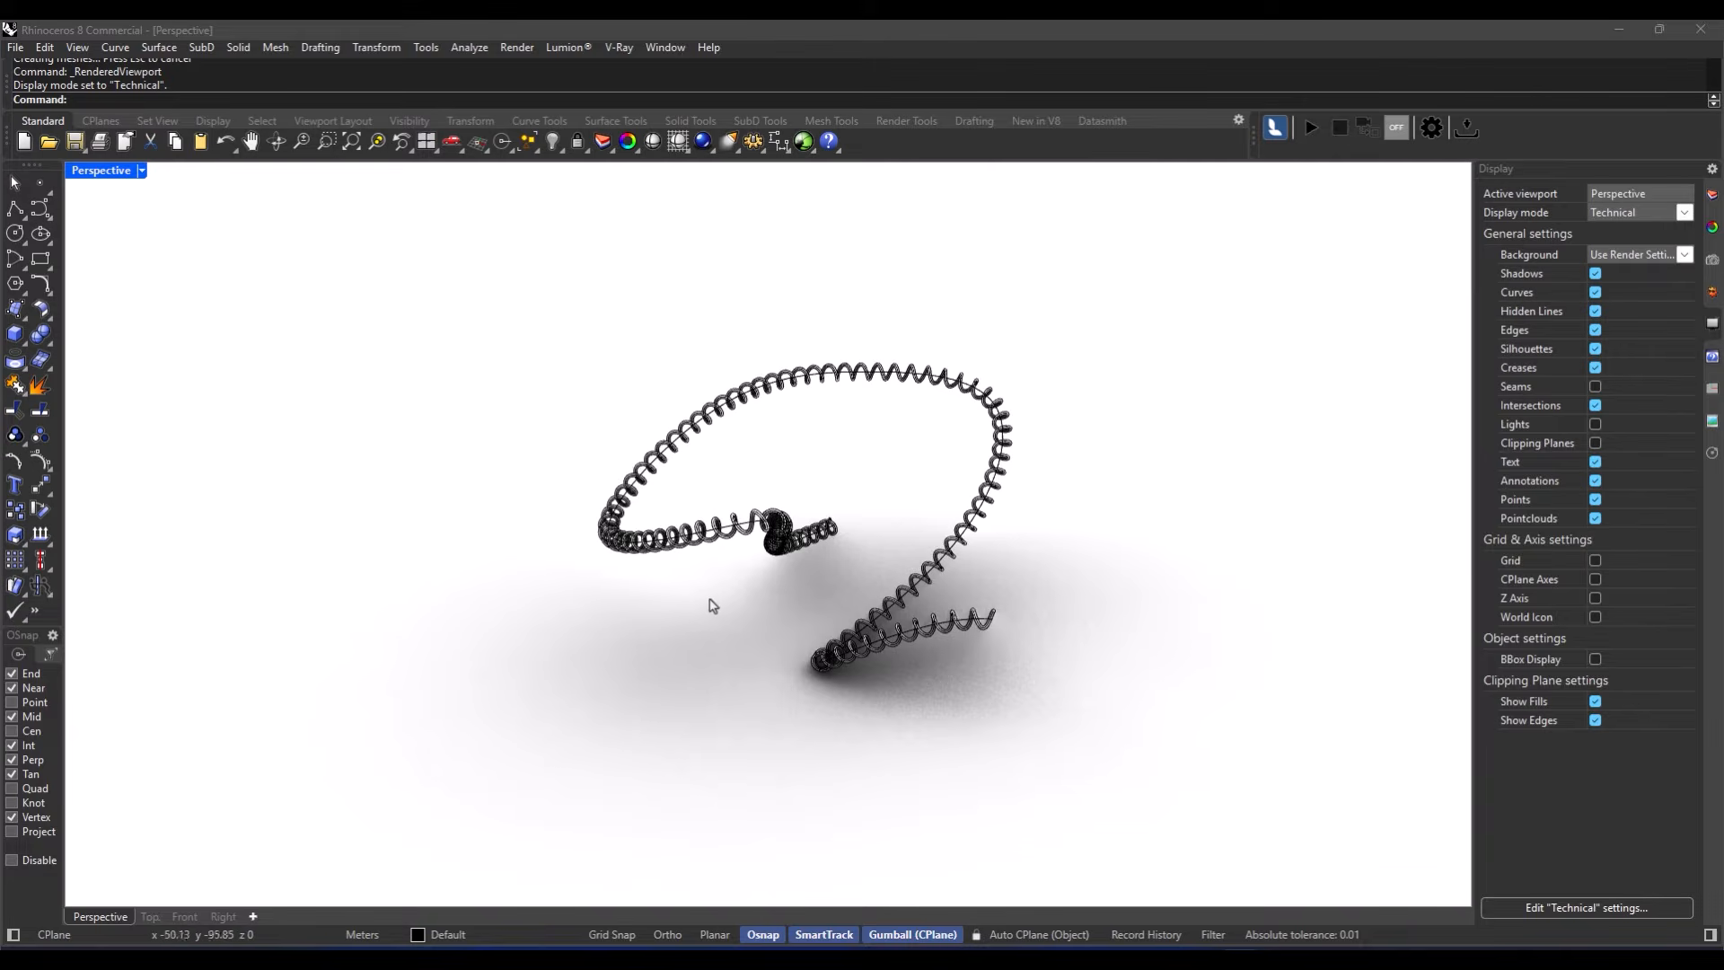
Step: Inspect the coiled pipe model, switch the Perspective view to Shaded display and delete all of the model's objects
{"action": "left_click", "coordinate": [573, 630]}
{"action": "mouse_move", "coordinate": [704, 607]}
{"action": "right_mouse_down"}
{"action": "mouse_move", "coordinate": [884, 582]}
{"action": "mouse_move", "coordinate": [674, 566]}
{"action": "mouse_move", "coordinate": [713, 576]}
{"action": "right_mouse_up"}
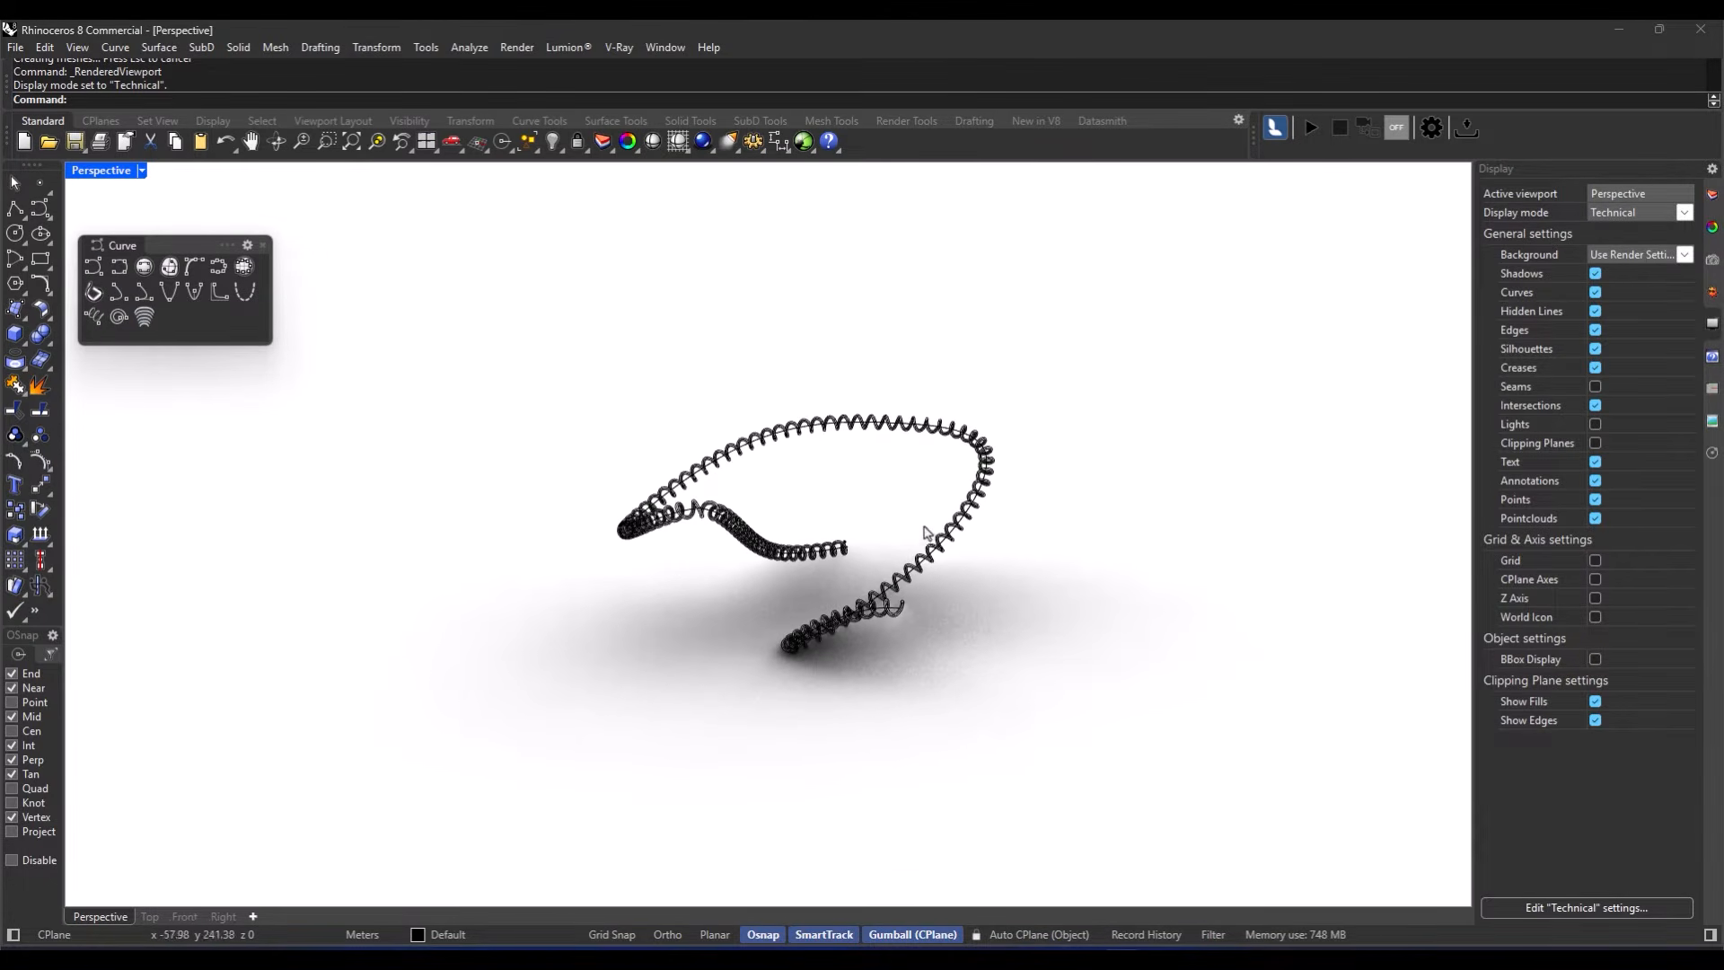
{"action": "right_click_drag", "start_coordinate": [1026, 560], "coordinate": [778, 534]}
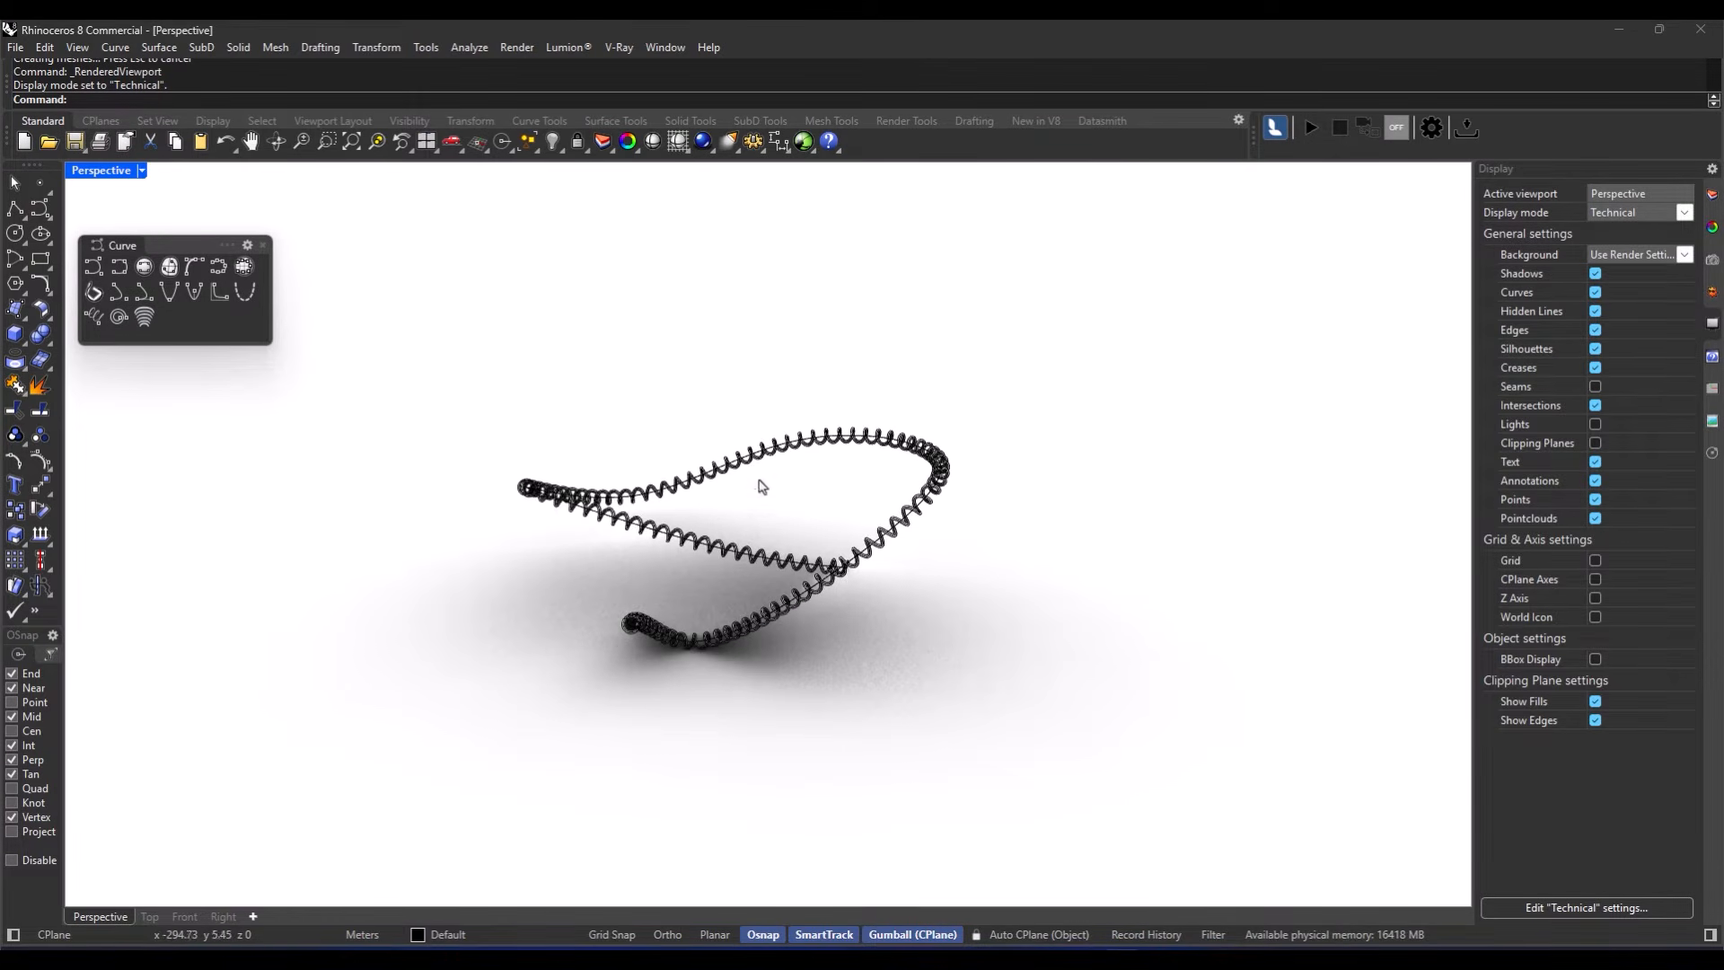
{"action": "right_click_drag", "start_coordinate": [925, 584], "coordinate": [854, 523]}
{"action": "middle_click", "coordinate": [858, 521]}
{"action": "left_click", "coordinate": [851, 519]}
{"action": "left_click_drag", "start_coordinate": [1085, 356], "coordinate": [558, 688]}
{"action": "key", "text": "Delete"}
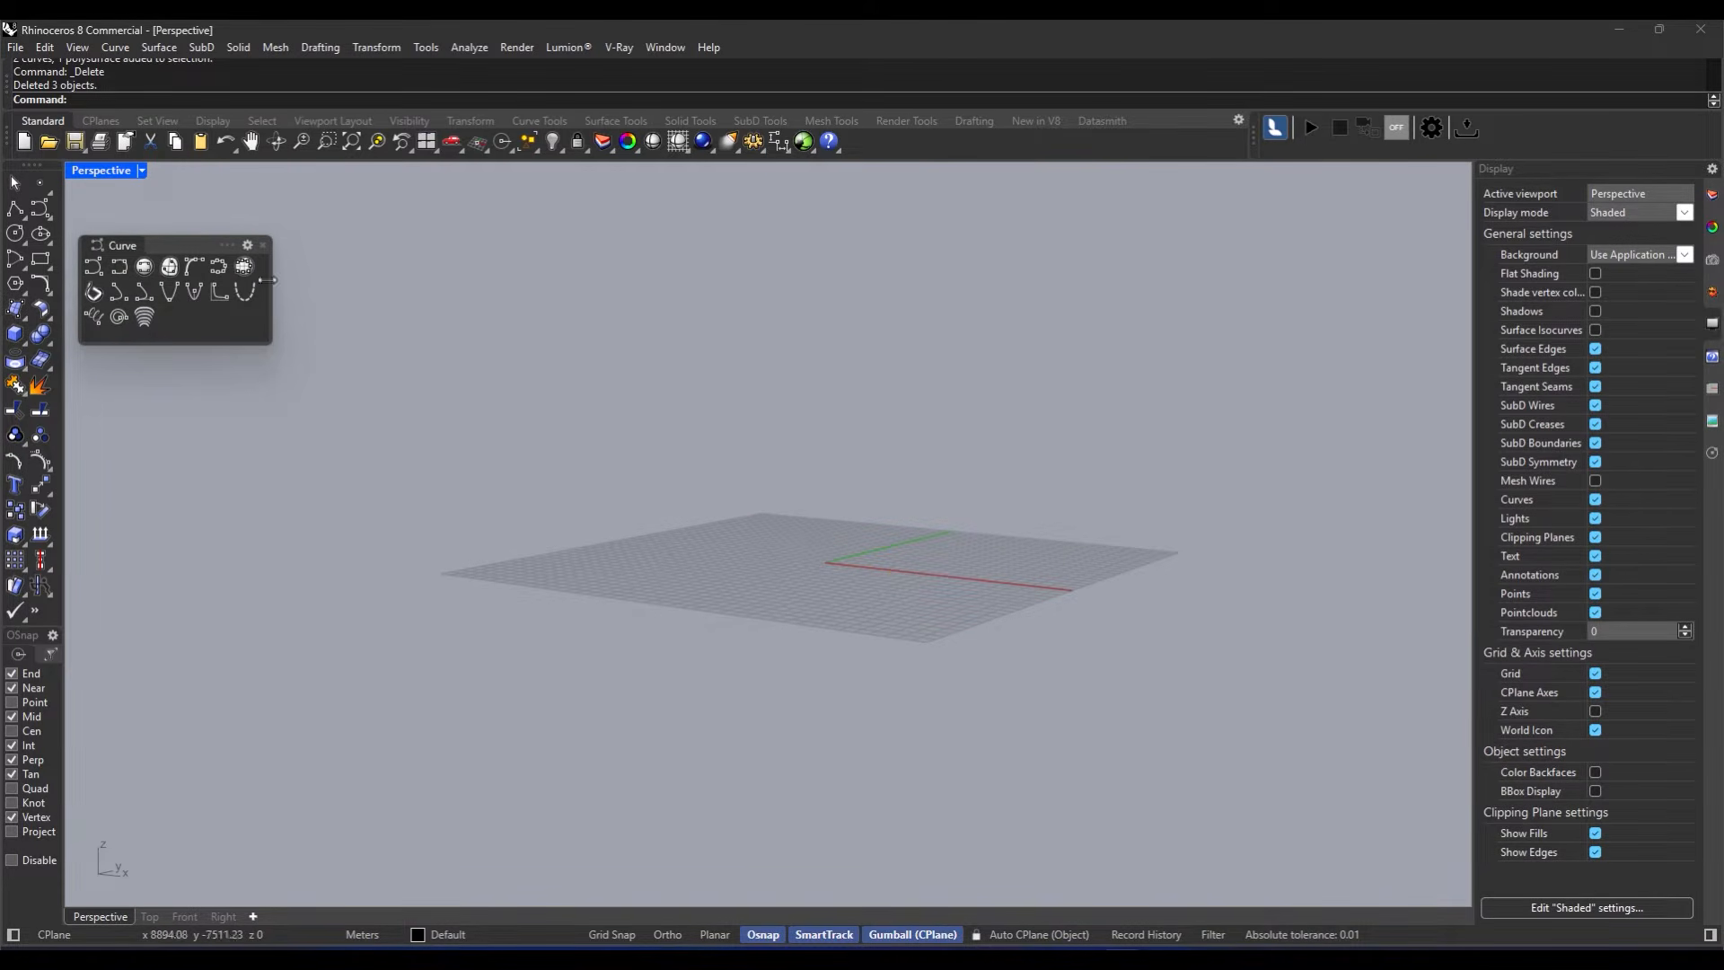
Step: Draw an open degree 3 interpolated curve through eleven points, looping back and forth across the Perspective grid
{"action": "left_click", "coordinate": [96, 288]}
{"action": "right_click_drag", "start_coordinate": [469, 423], "coordinate": [608, 608]}
{"action": "left_click", "coordinate": [574, 613]}
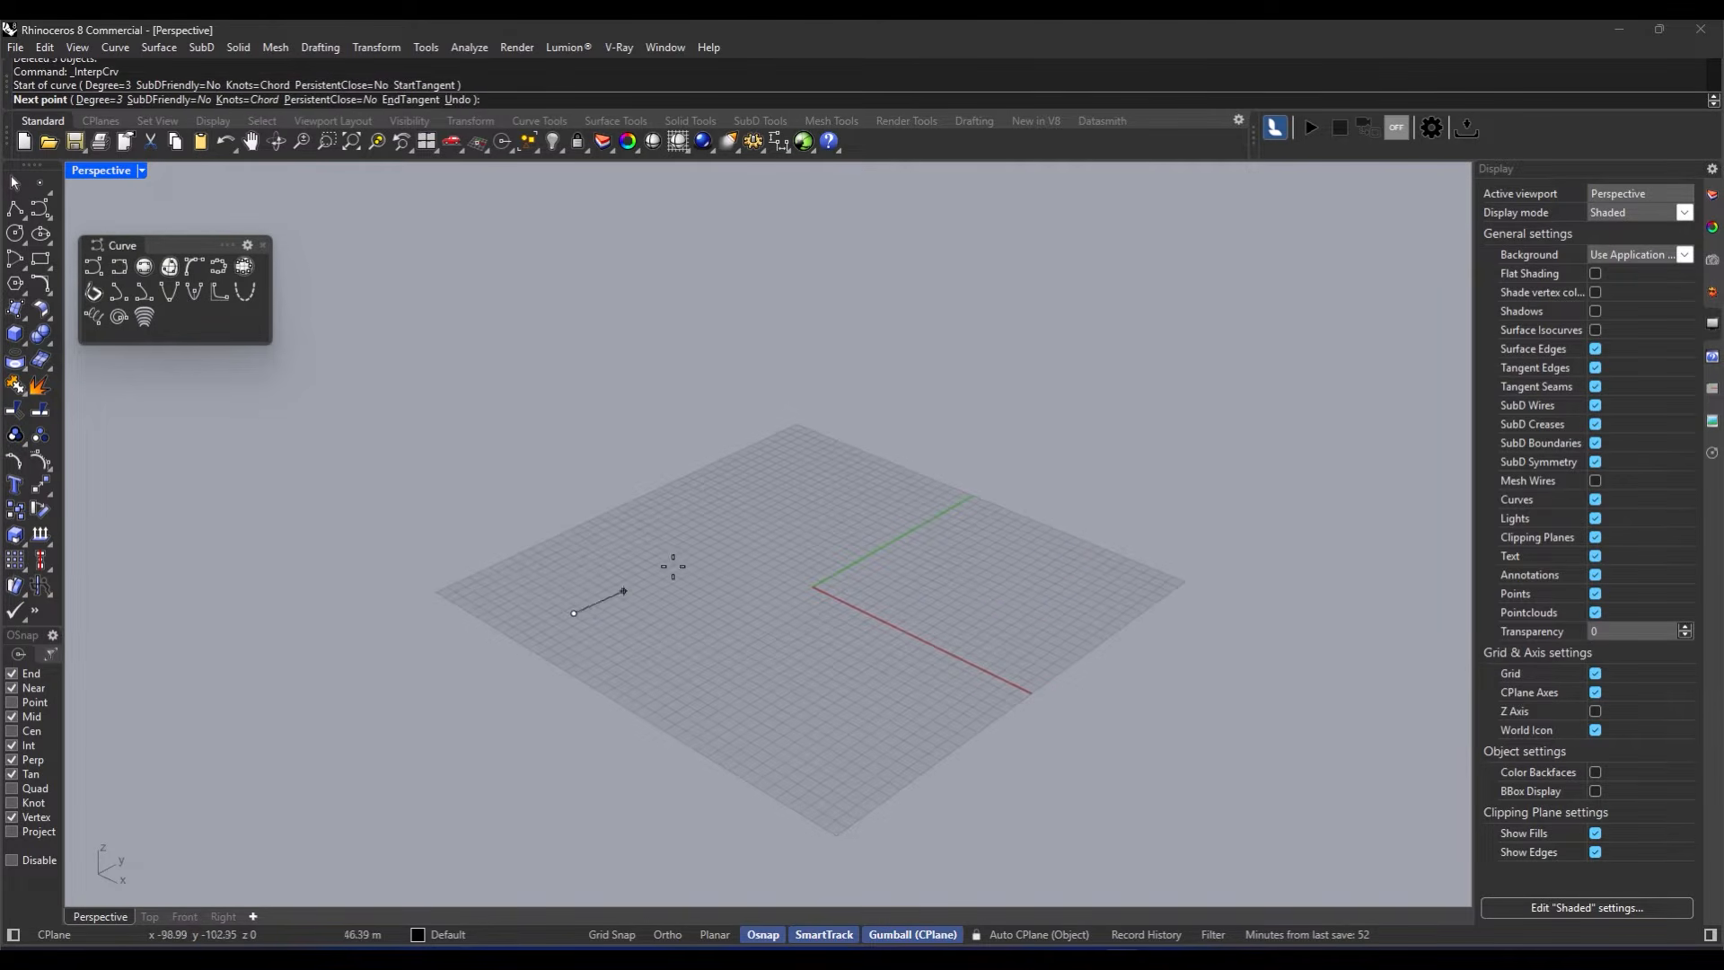
{"action": "left_click", "coordinate": [697, 492]}
{"action": "left_click", "coordinate": [857, 468]}
{"action": "left_click", "coordinate": [967, 489]}
{"action": "left_click", "coordinate": [891, 576]}
{"action": "left_click", "coordinate": [763, 593]}
{"action": "left_click", "coordinate": [662, 669]}
{"action": "left_click", "coordinate": [673, 741]}
{"action": "left_click", "coordinate": [1030, 724]}
{"action": "left_click", "coordinate": [1117, 571]}
{"action": "left_click", "coordinate": [994, 617]}
{"action": "key", "text": "Return"}
Step: Turn on the looping curve's control points and move several of them vertically to shape it into a 3D curve
{"action": "left_click", "coordinate": [708, 622]}
{"action": "key", "text": "F10"}
{"action": "left_click_drag", "start_coordinate": [607, 642], "coordinate": [637, 444]}
{"action": "left_click_drag", "start_coordinate": [825, 829], "coordinate": [1102, 596]}
{"action": "left_click", "coordinate": [832, 460]}
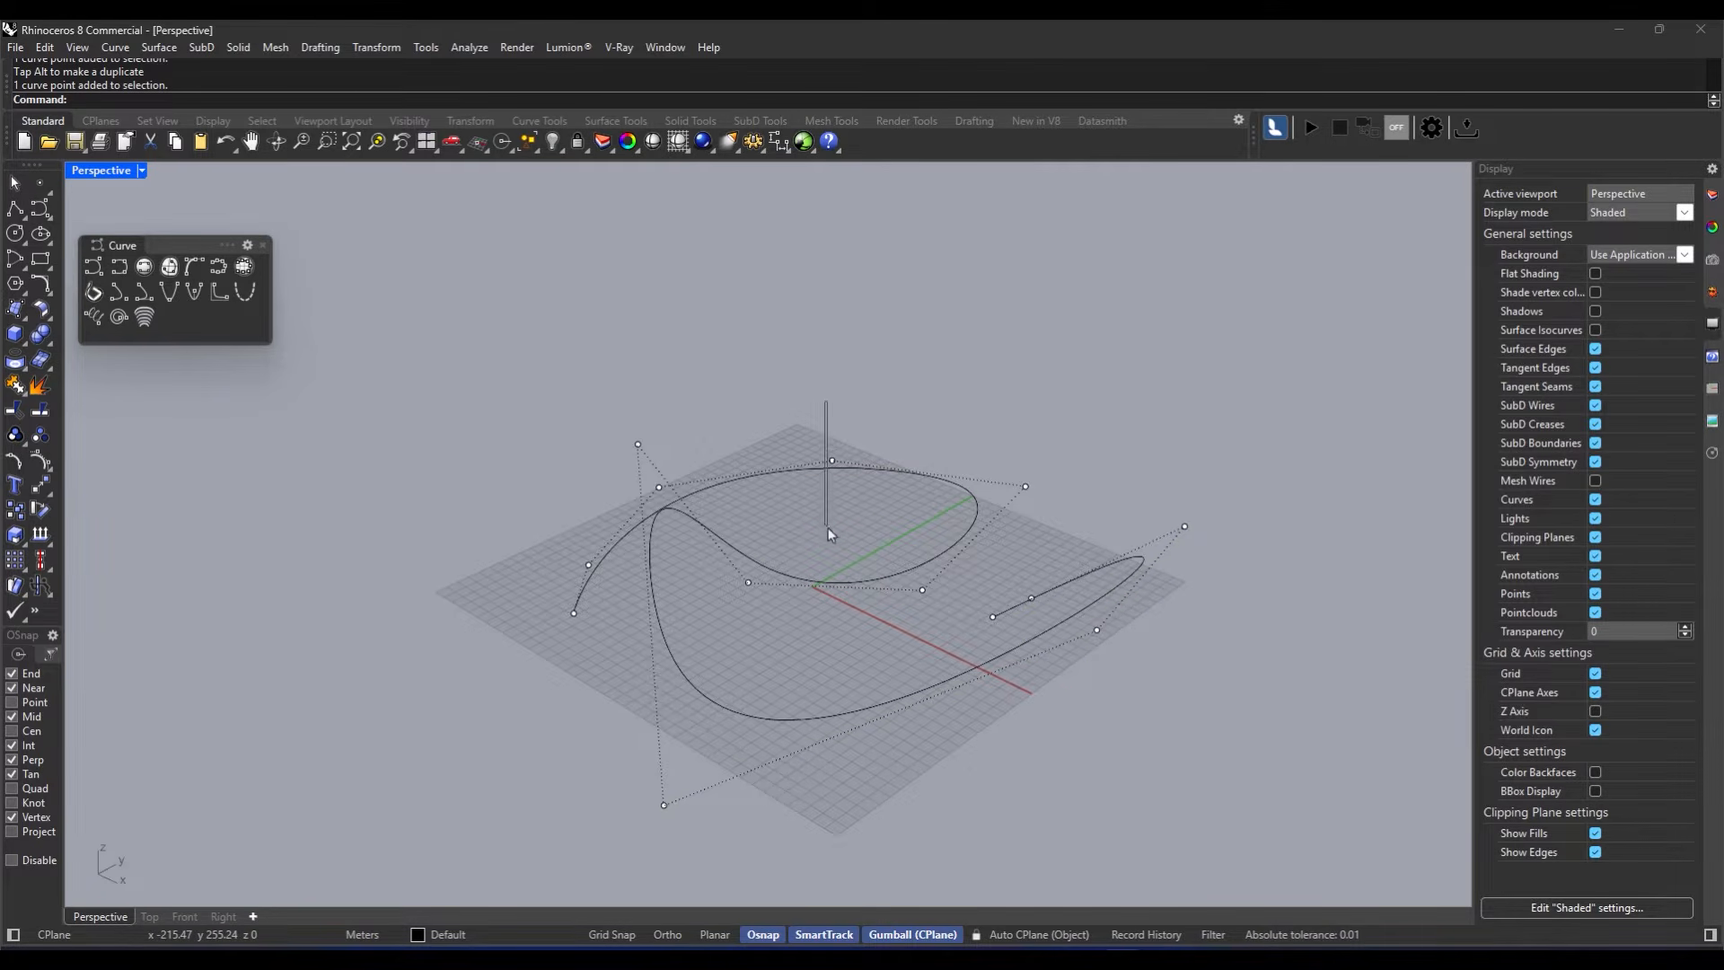
{"action": "left_click_drag", "start_coordinate": [801, 442], "coordinate": [884, 489]}
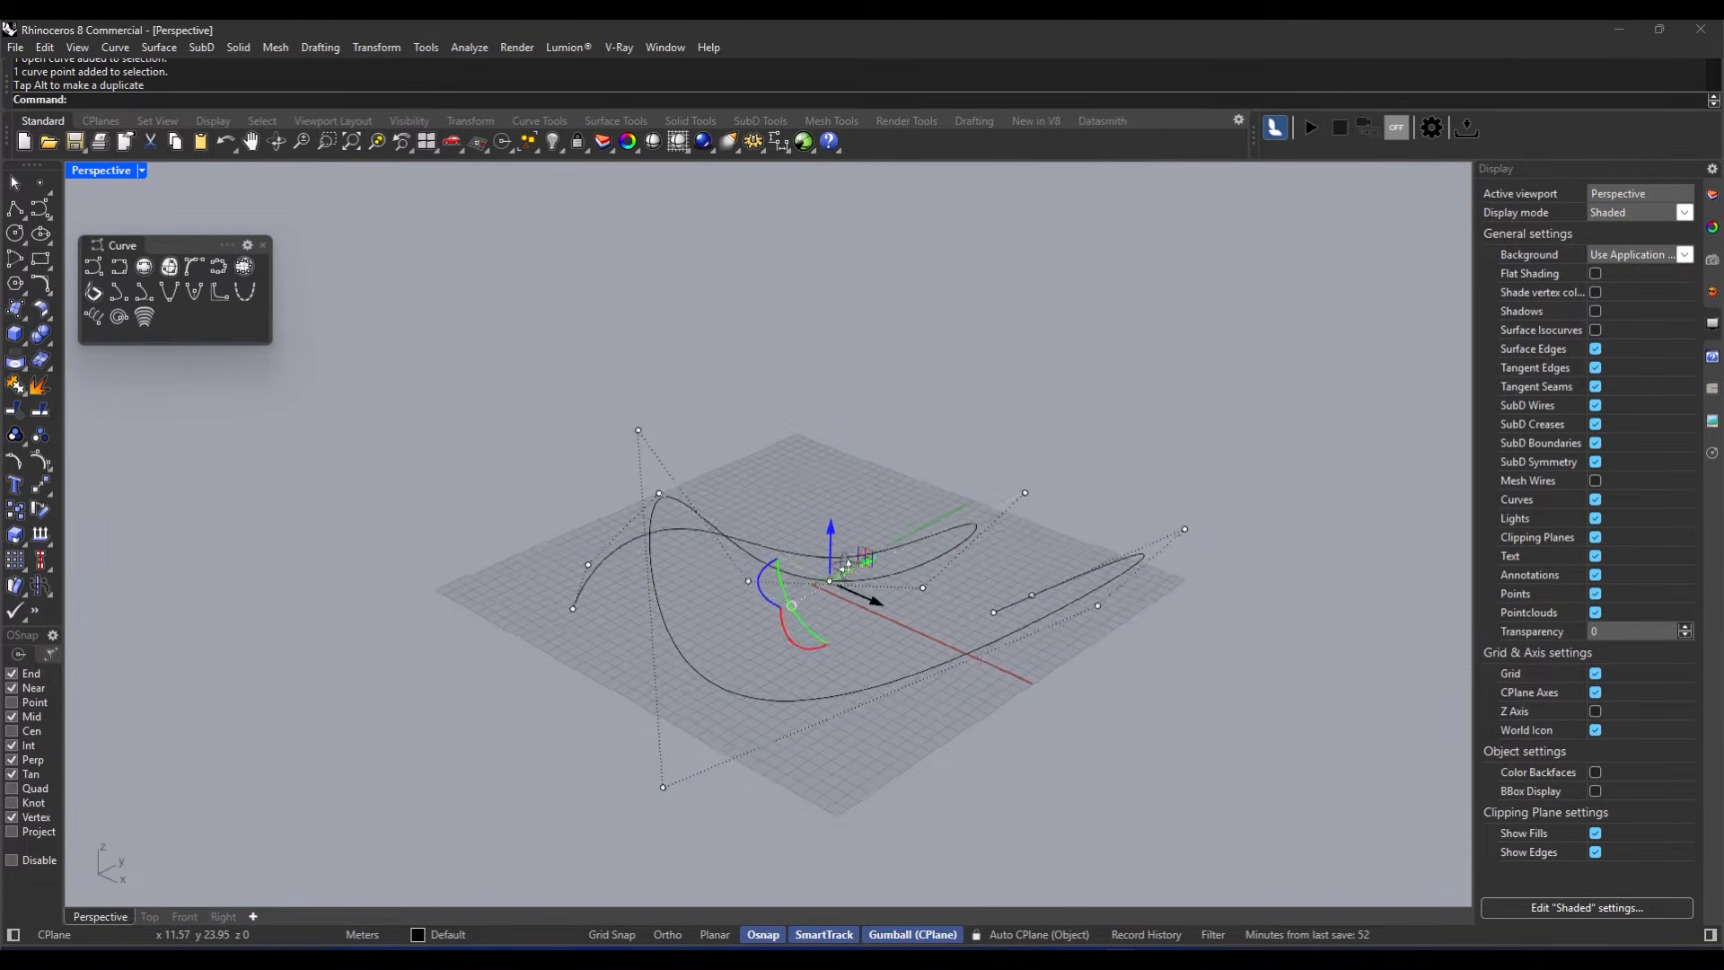
{"action": "left_click_drag", "start_coordinate": [865, 577], "coordinate": [865, 530]}
{"action": "right_click_drag", "start_coordinate": [865, 530], "coordinate": [566, 586]}
{"action": "left_click", "coordinate": [570, 652]}
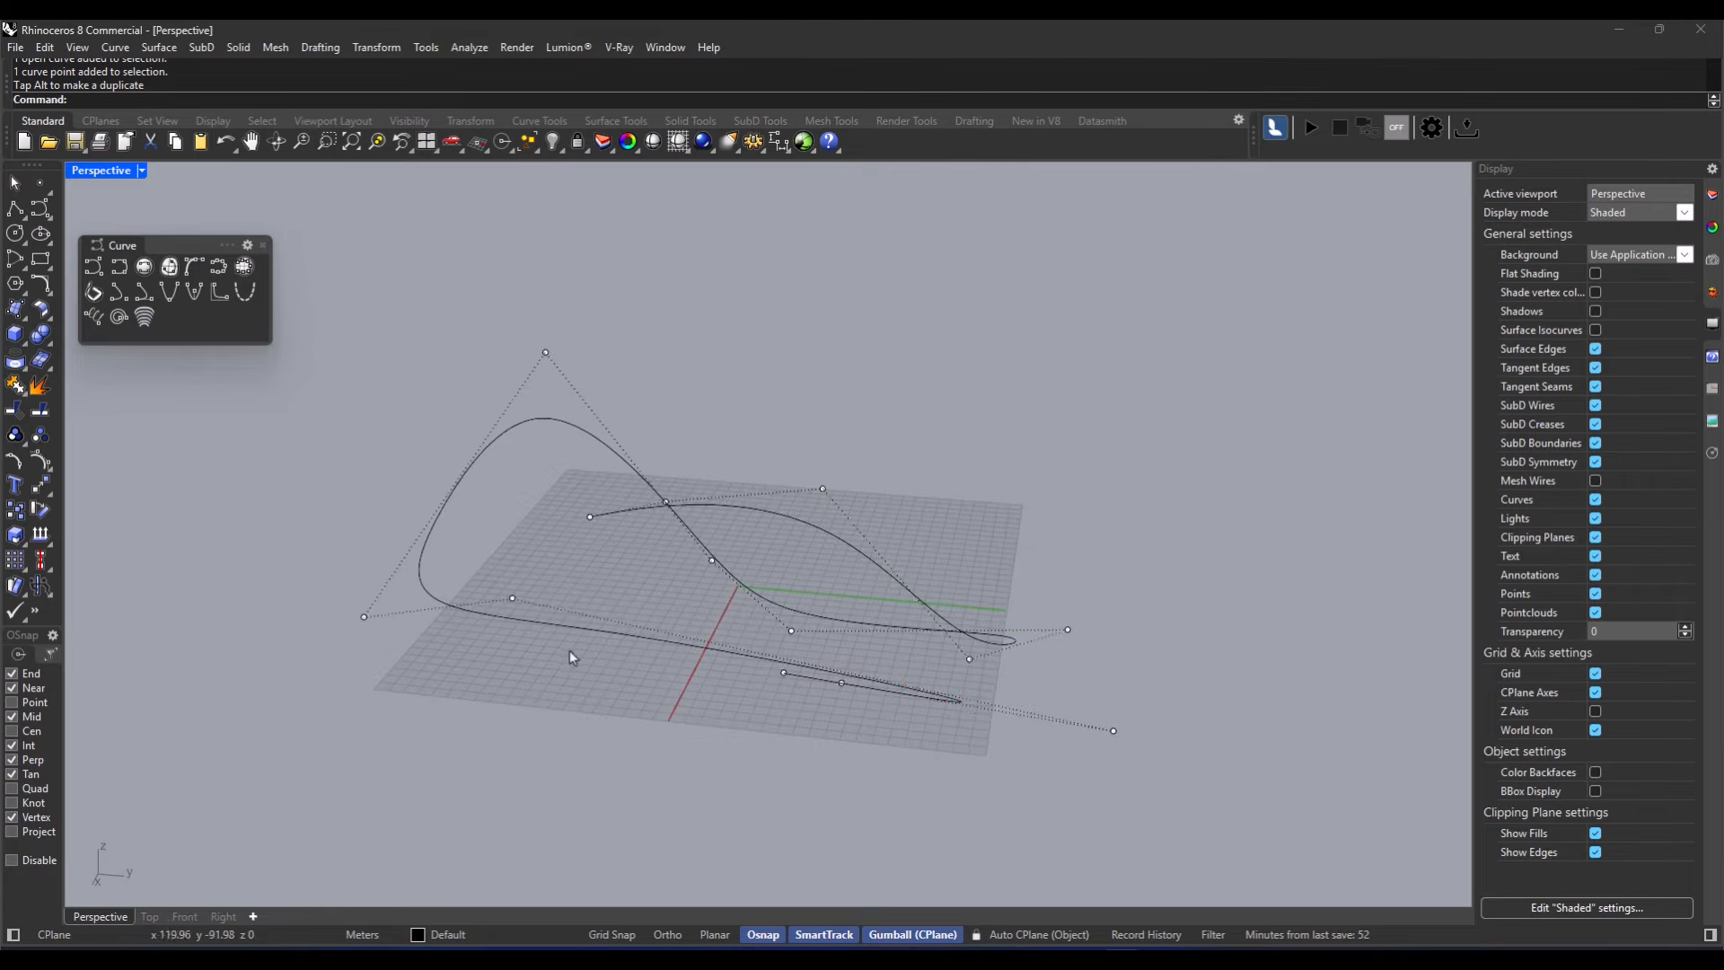
Step: Wind a 100-turn helix with a radius of 5 m around the looping 3D curve
{"action": "left_click", "coordinate": [92, 319]}
{"action": "left_click", "coordinate": [153, 100]}
{"action": "left_click", "coordinate": [498, 622]}
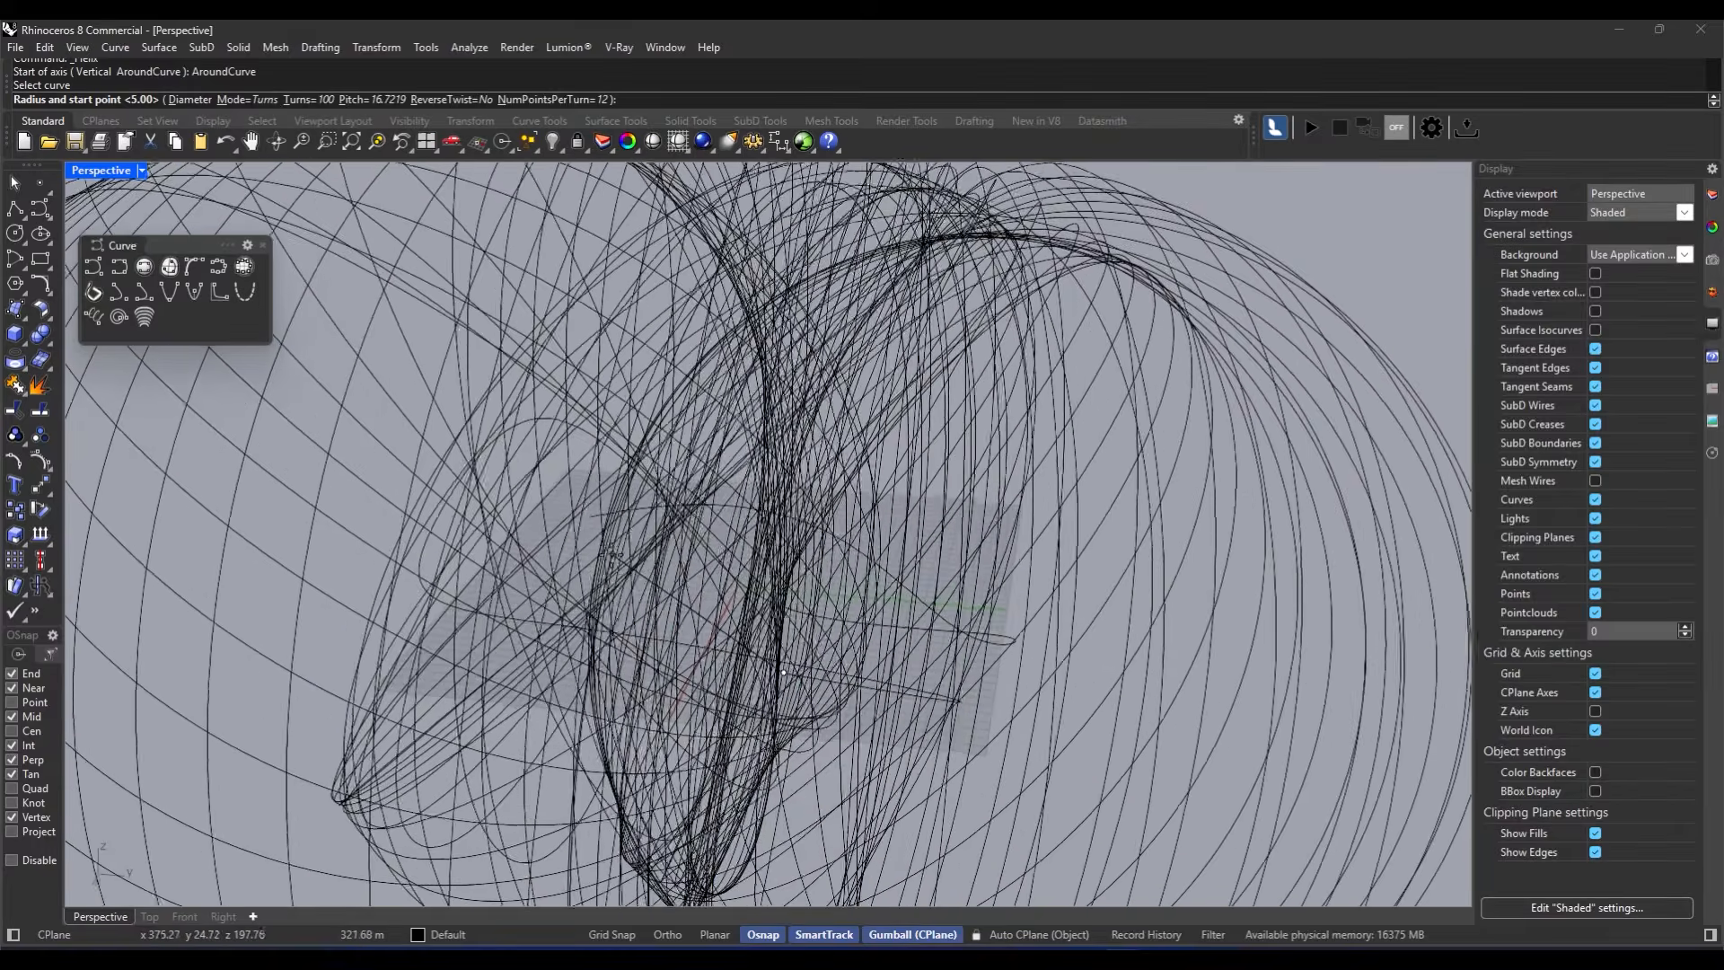
{"action": "key", "text": "Return"}
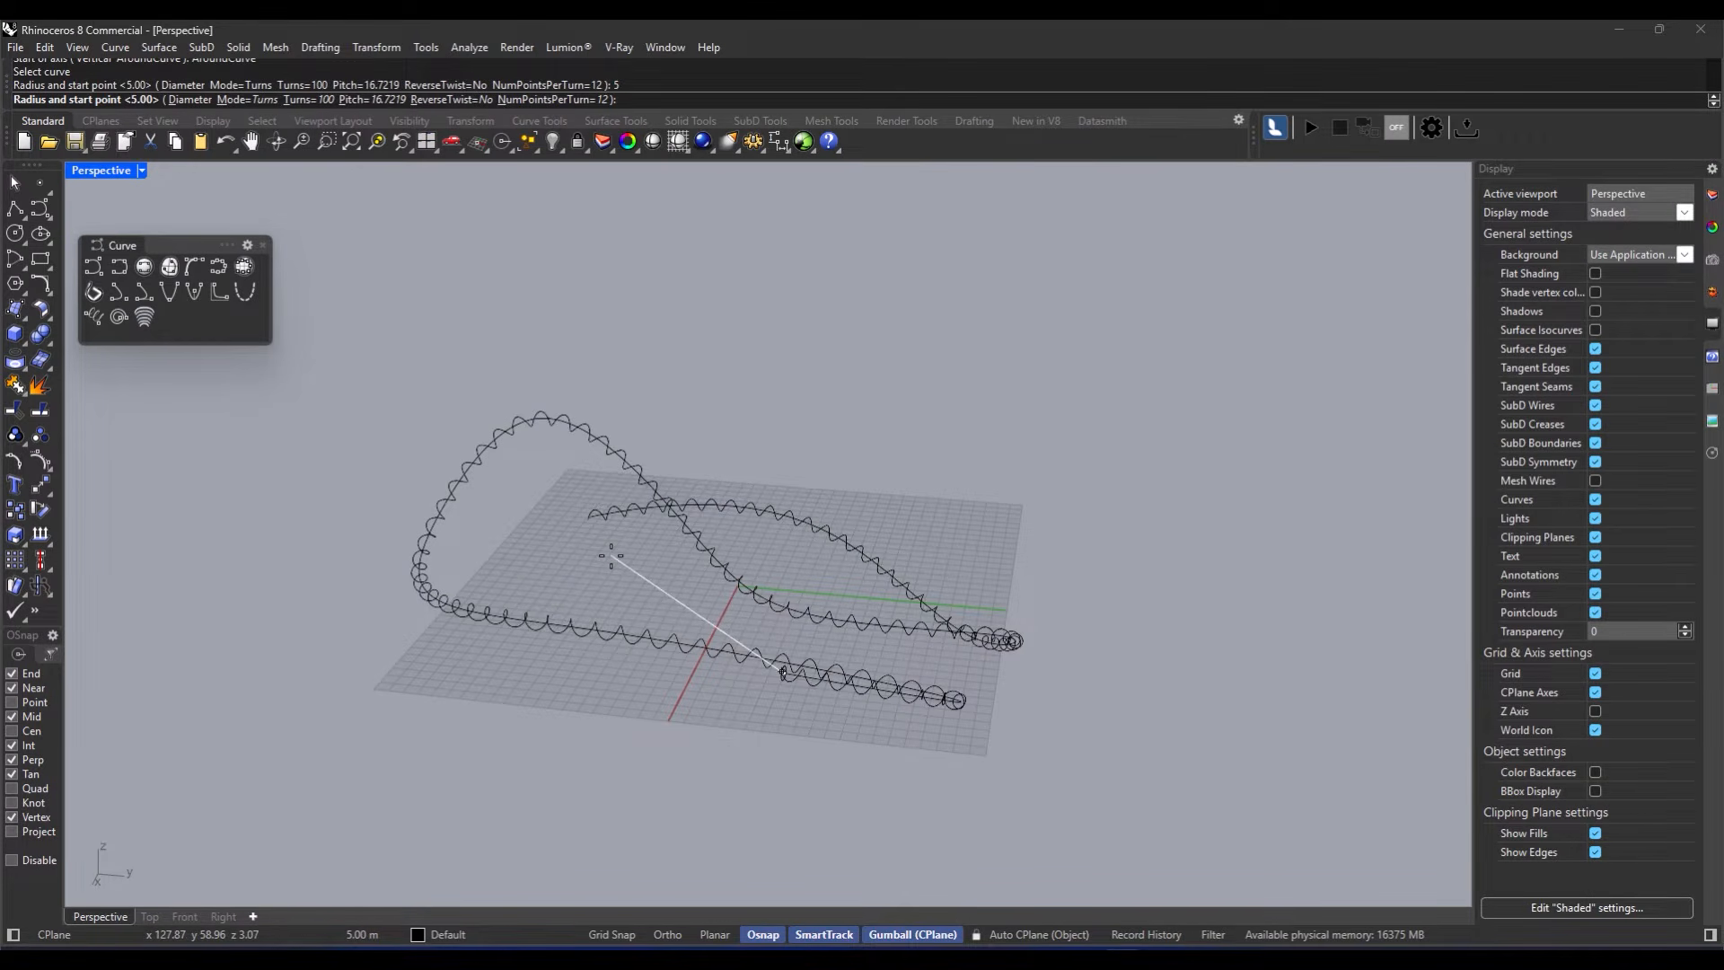
{"action": "left_click", "coordinate": [687, 600]}
{"action": "right_click_drag", "start_coordinate": [837, 617], "coordinate": [718, 541]}
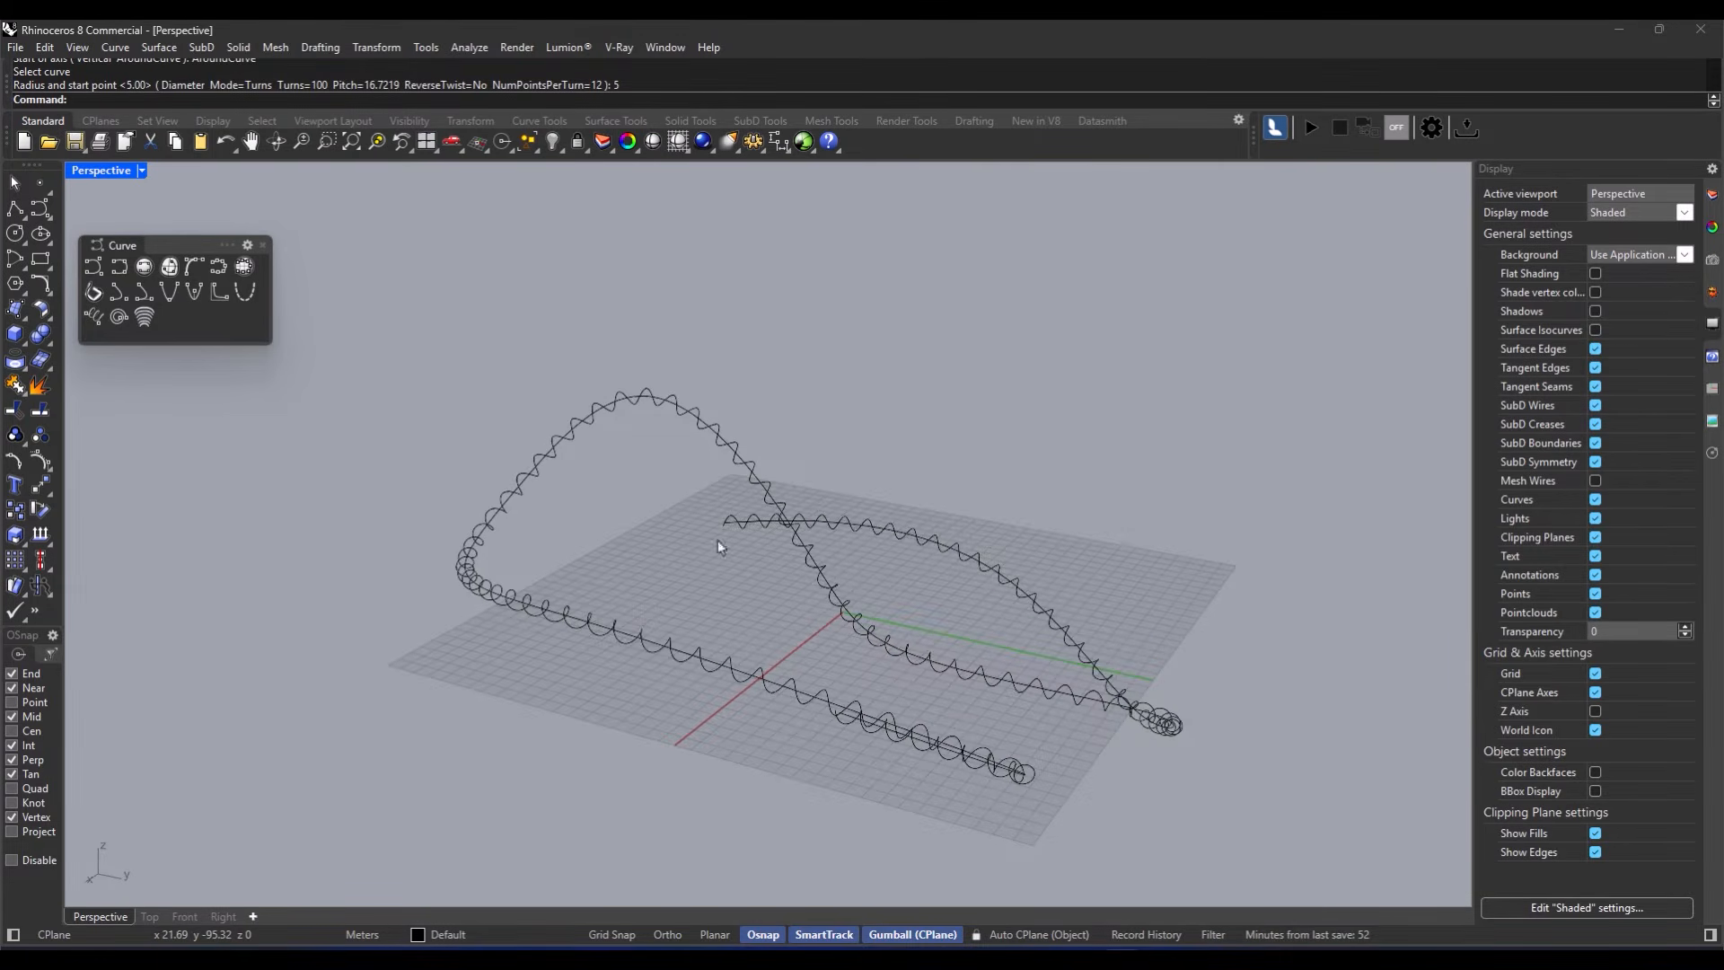
Step: Build a flat-capped pipe with start and end radii of 1 m along the helix around the curve
{"action": "left_click", "coordinate": [25, 345]}
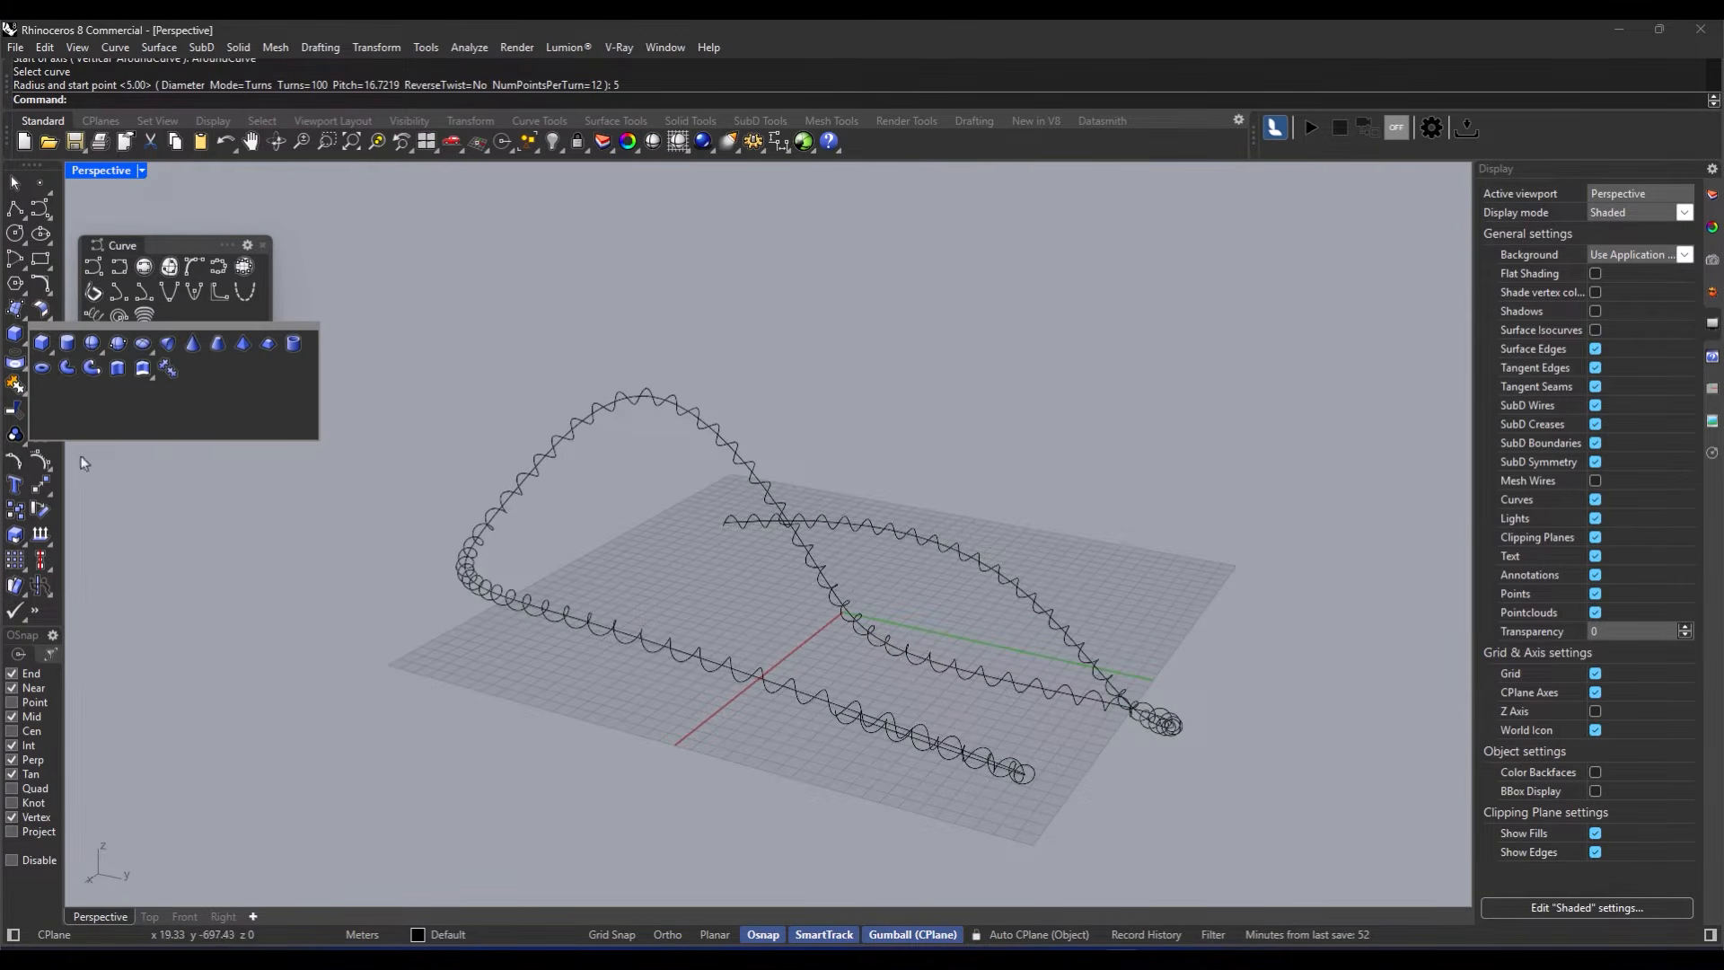
{"action": "left_click", "coordinate": [67, 368]}
{"action": "left_click", "coordinate": [530, 614]}
{"action": "scroll", "coordinate": [593, 619], "scroll_direction": "up", "scroll_amount": 4}
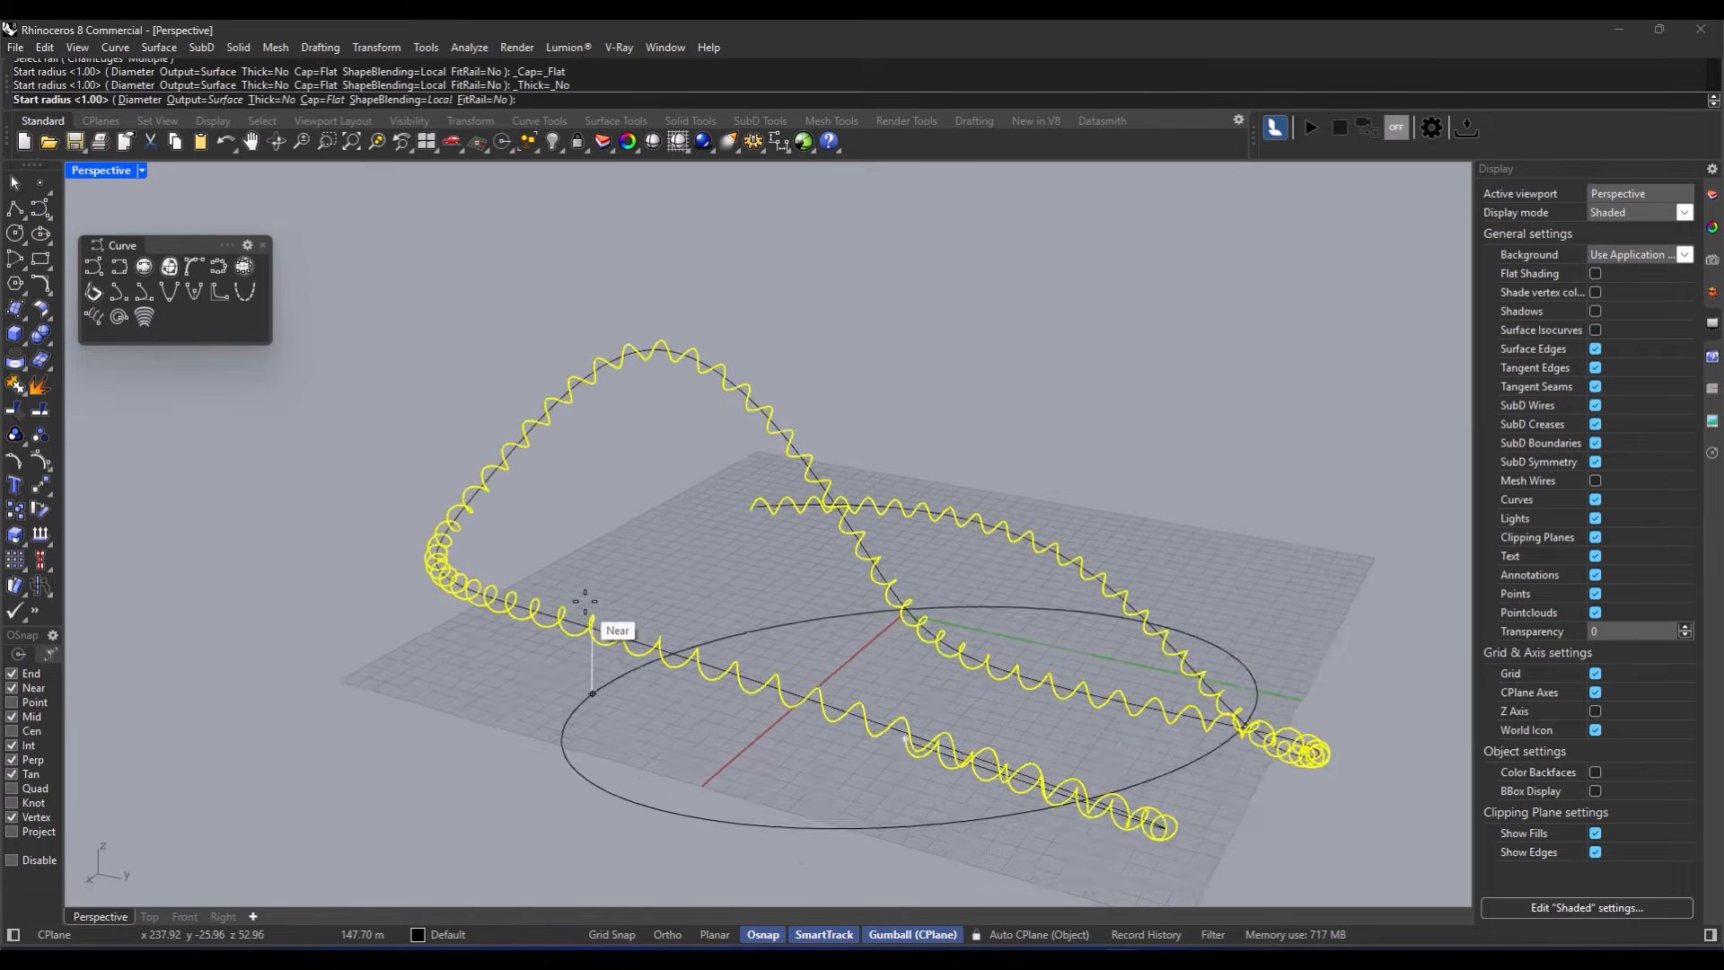
{"action": "key", "text": "Return"}
{"action": "key", "text": "Return"}
{"action": "key", "text": "Return"}
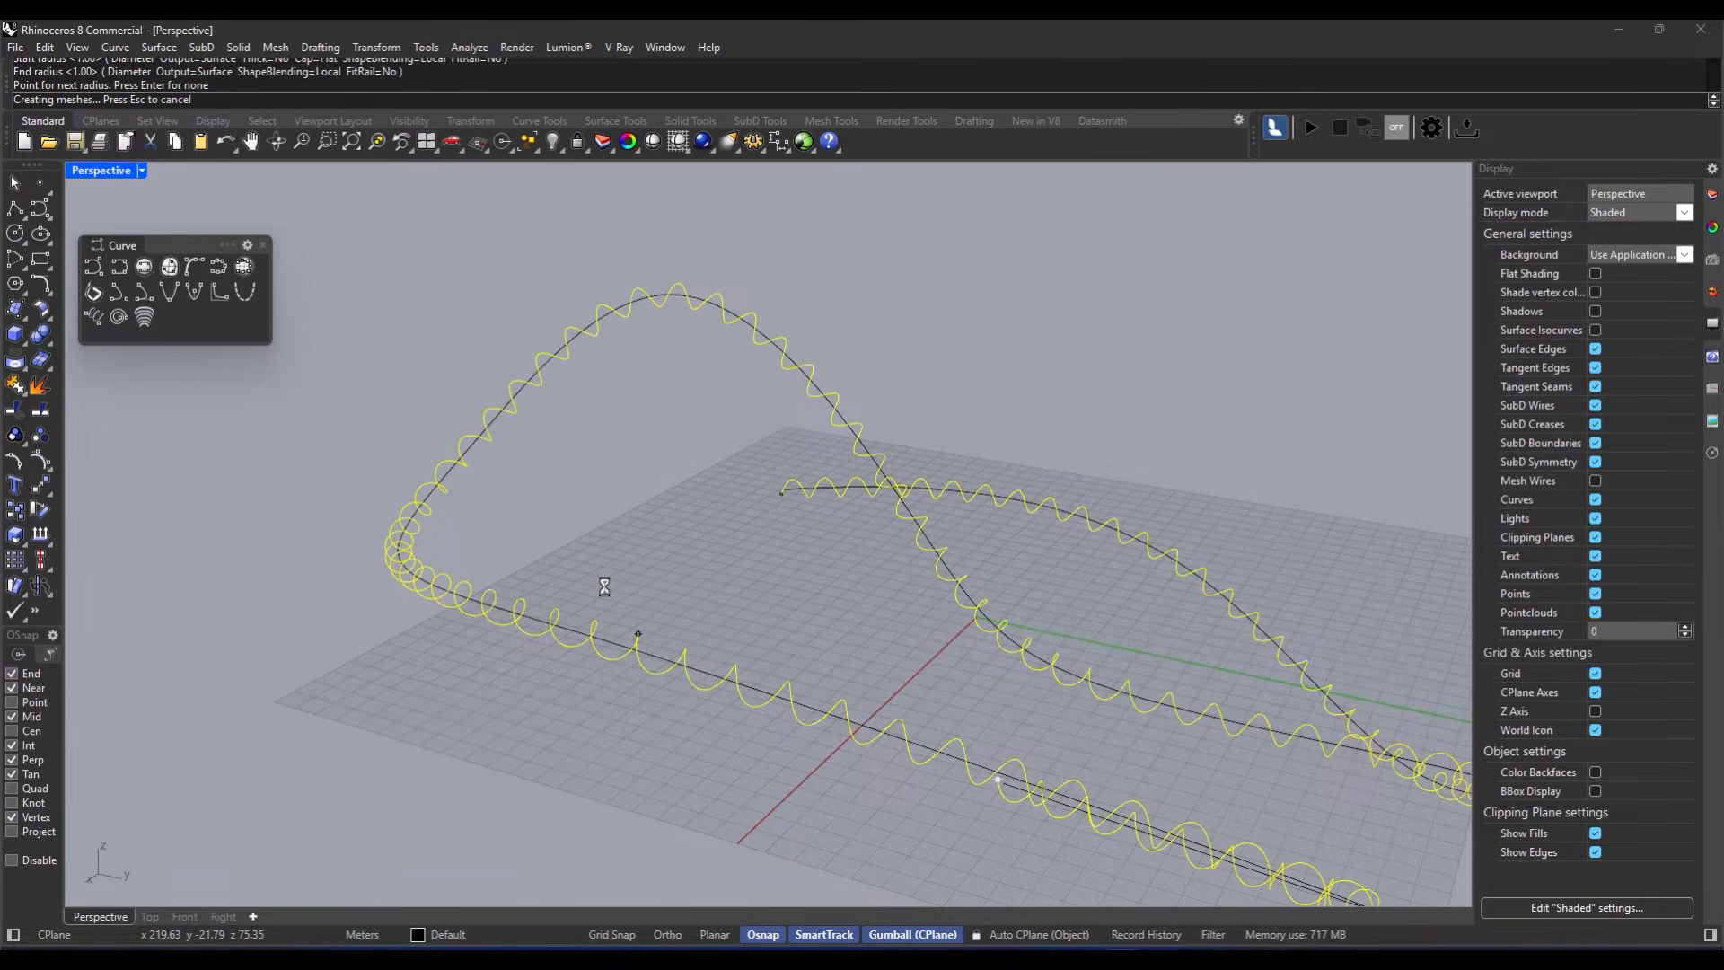
{"action": "scroll", "coordinate": [613, 575], "scroll_direction": "down", "scroll_amount": 3}
{"action": "right_click_drag", "start_coordinate": [614, 575], "coordinate": [643, 605]}
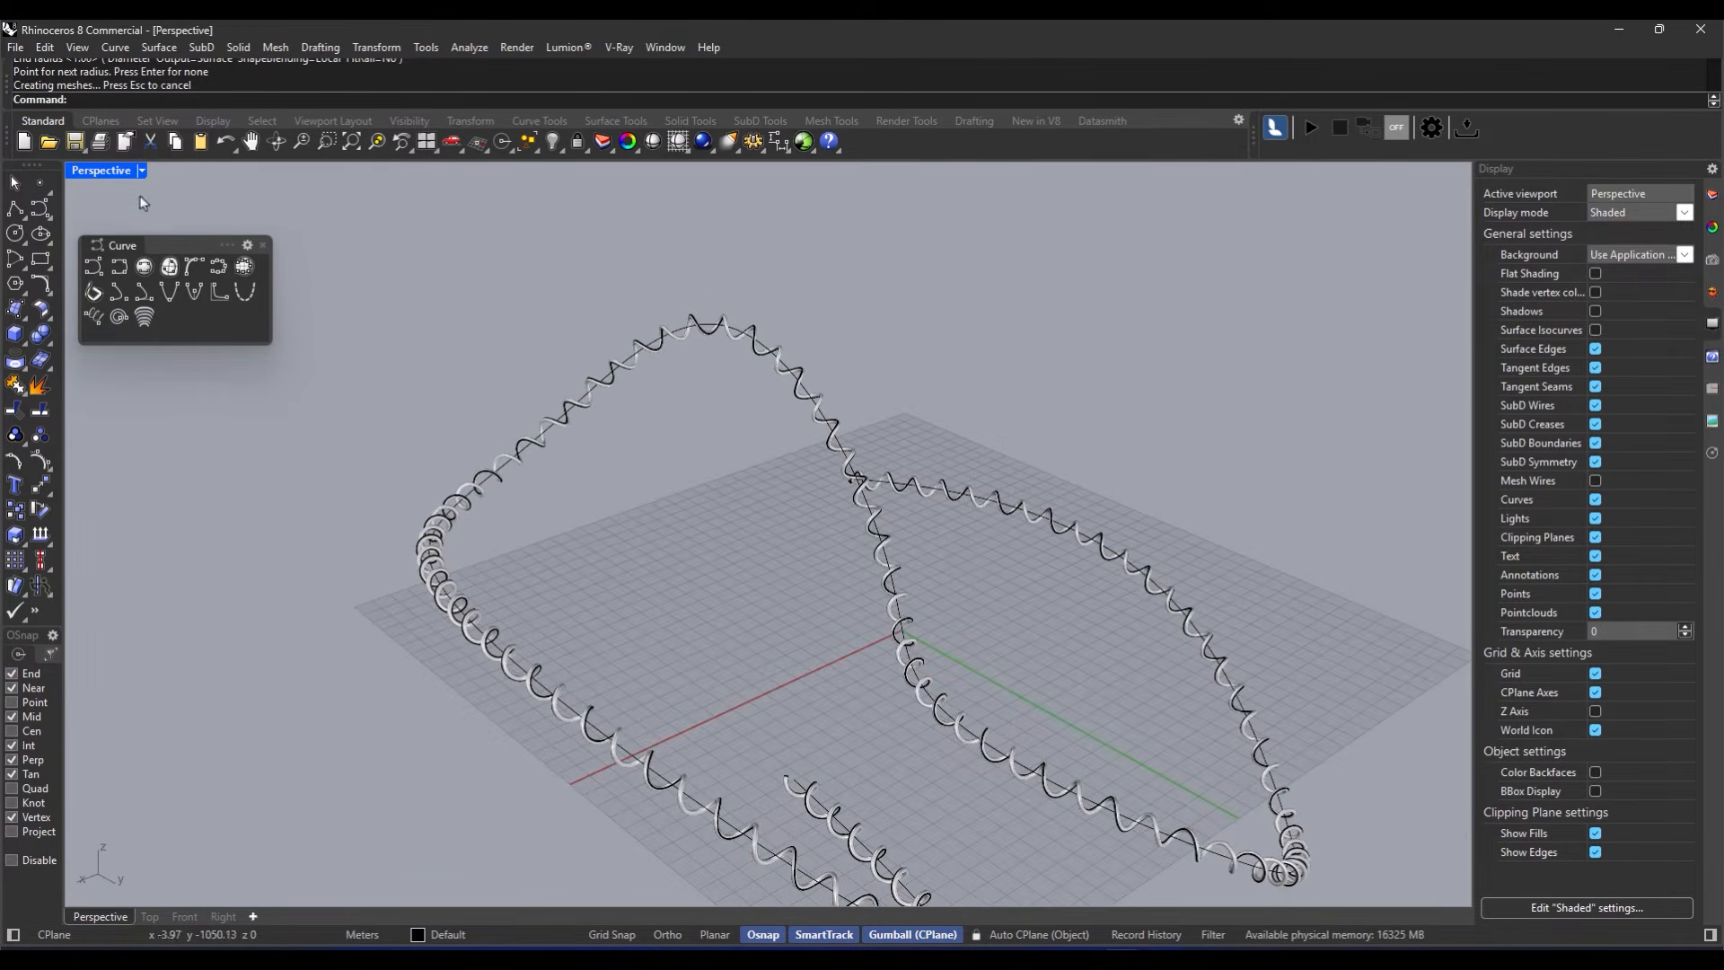
{"action": "left_click", "coordinate": [141, 171]}
{"action": "left_click", "coordinate": [126, 337]}
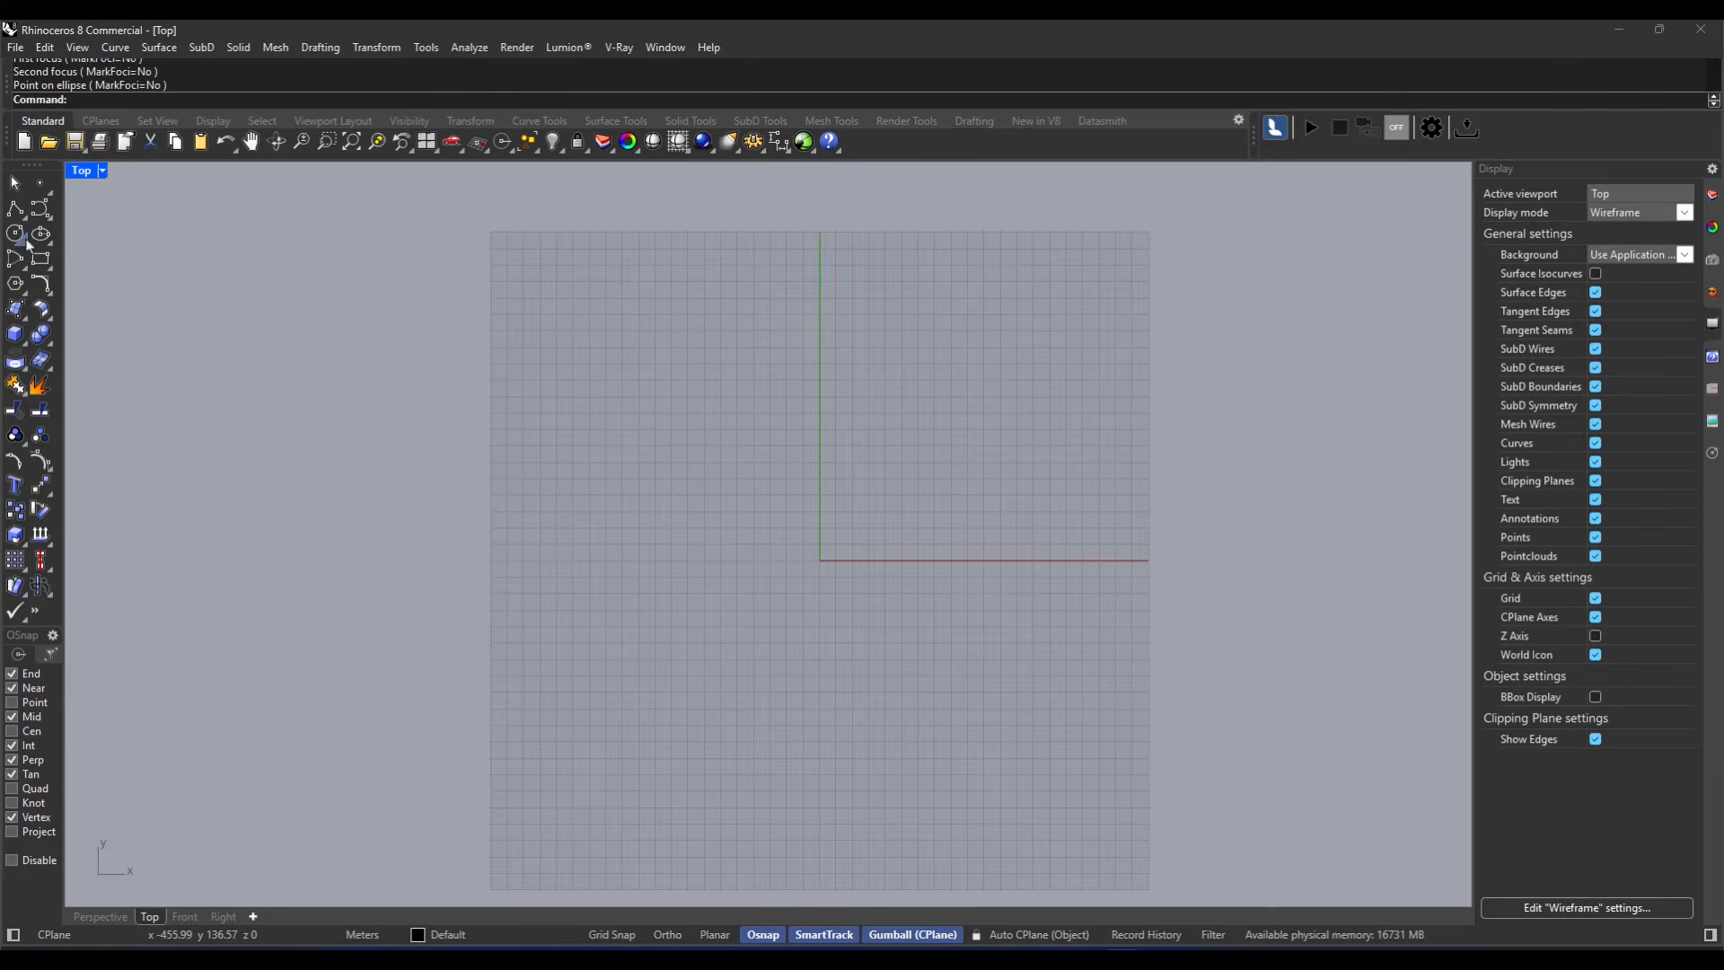
Step: Draw a circle by center and radius in the Top view, about 112 m in radius, crossing both axes
{"action": "left_click", "coordinate": [25, 241]}
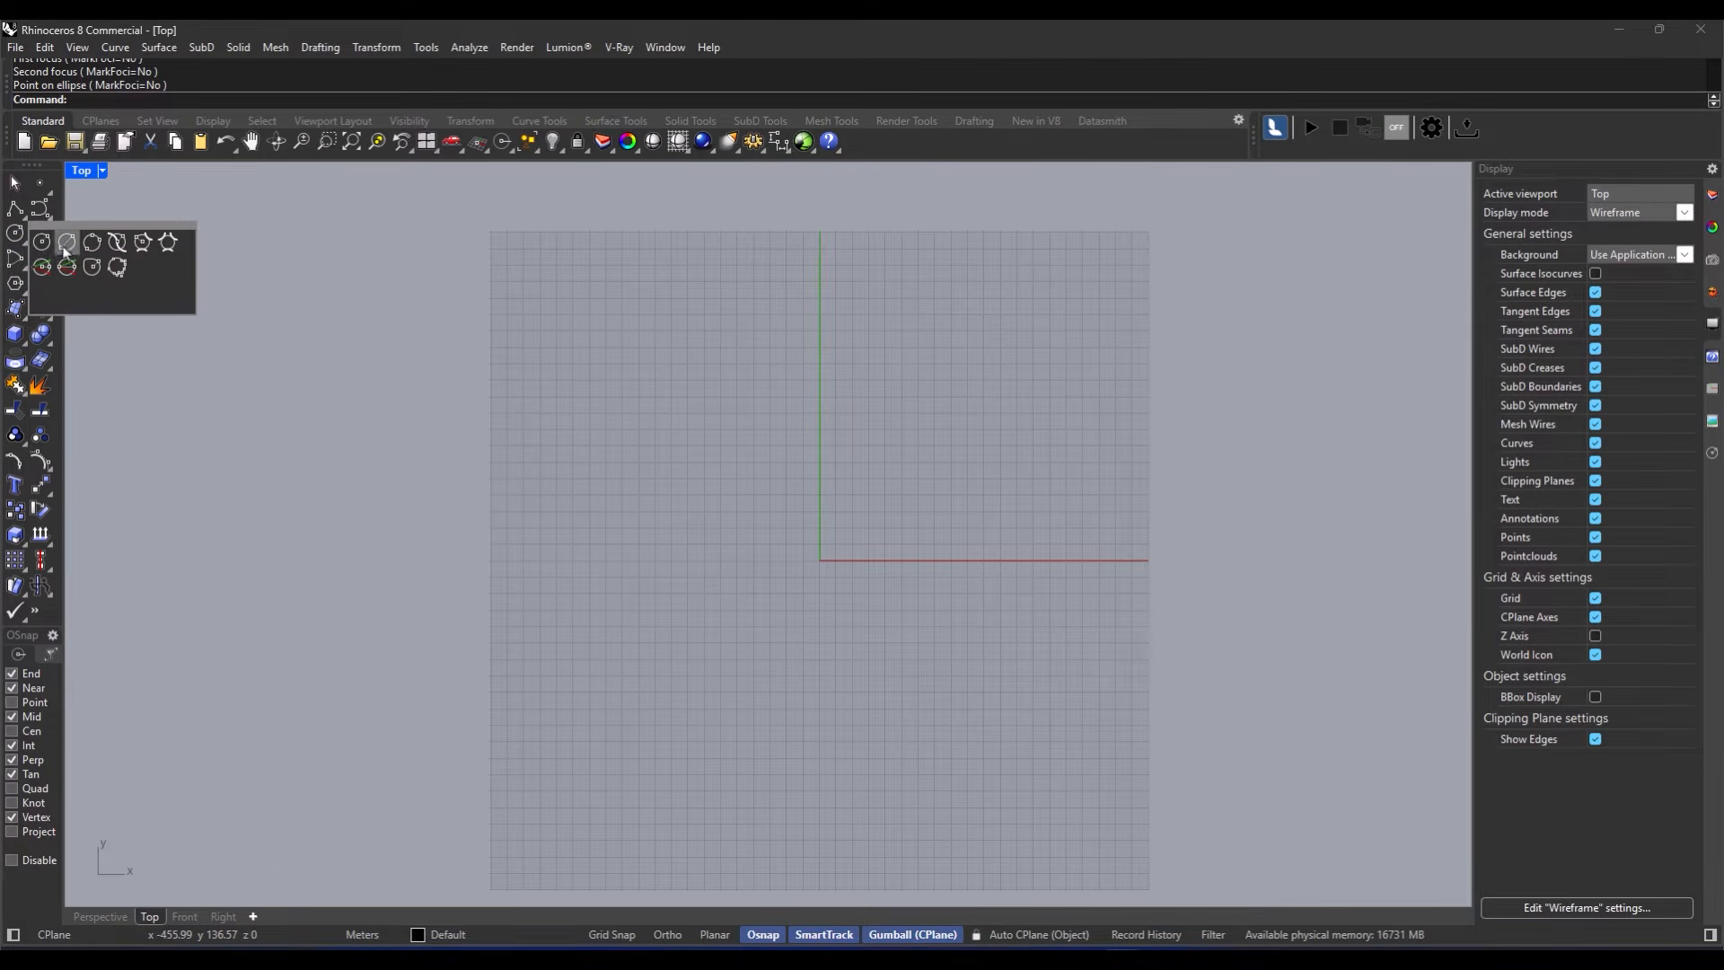
{"action": "left_click_drag", "start_coordinate": [68, 213], "coordinate": [125, 203]}
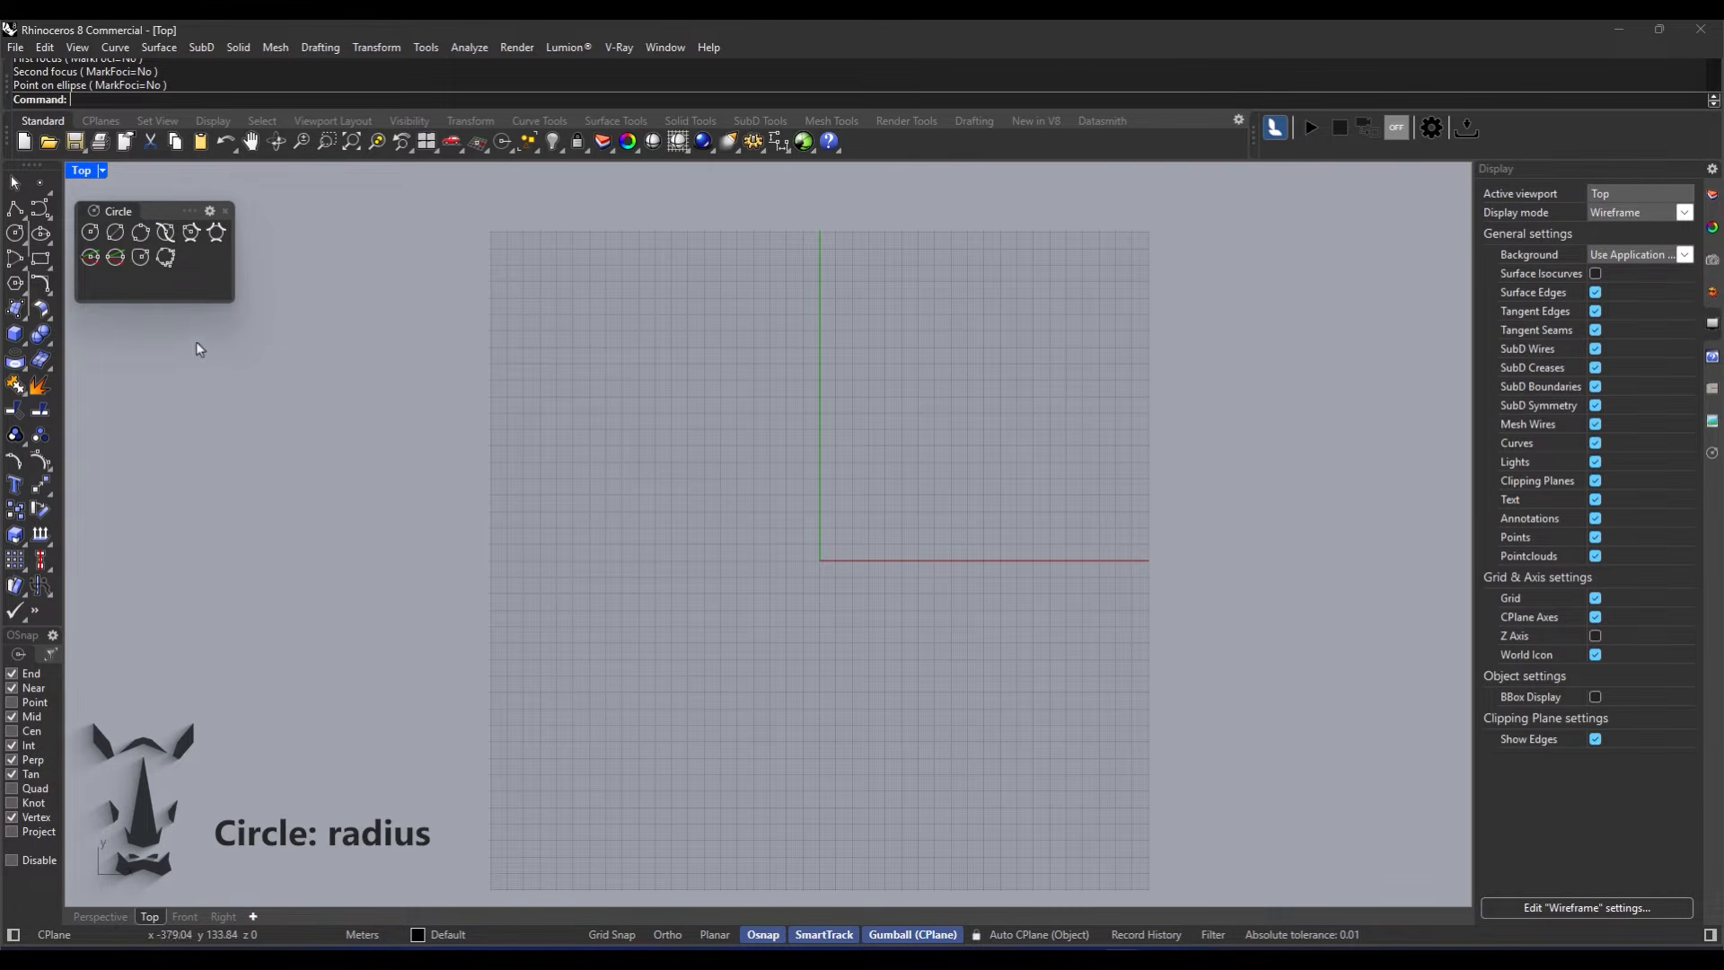
{"action": "left_click", "coordinate": [88, 236]}
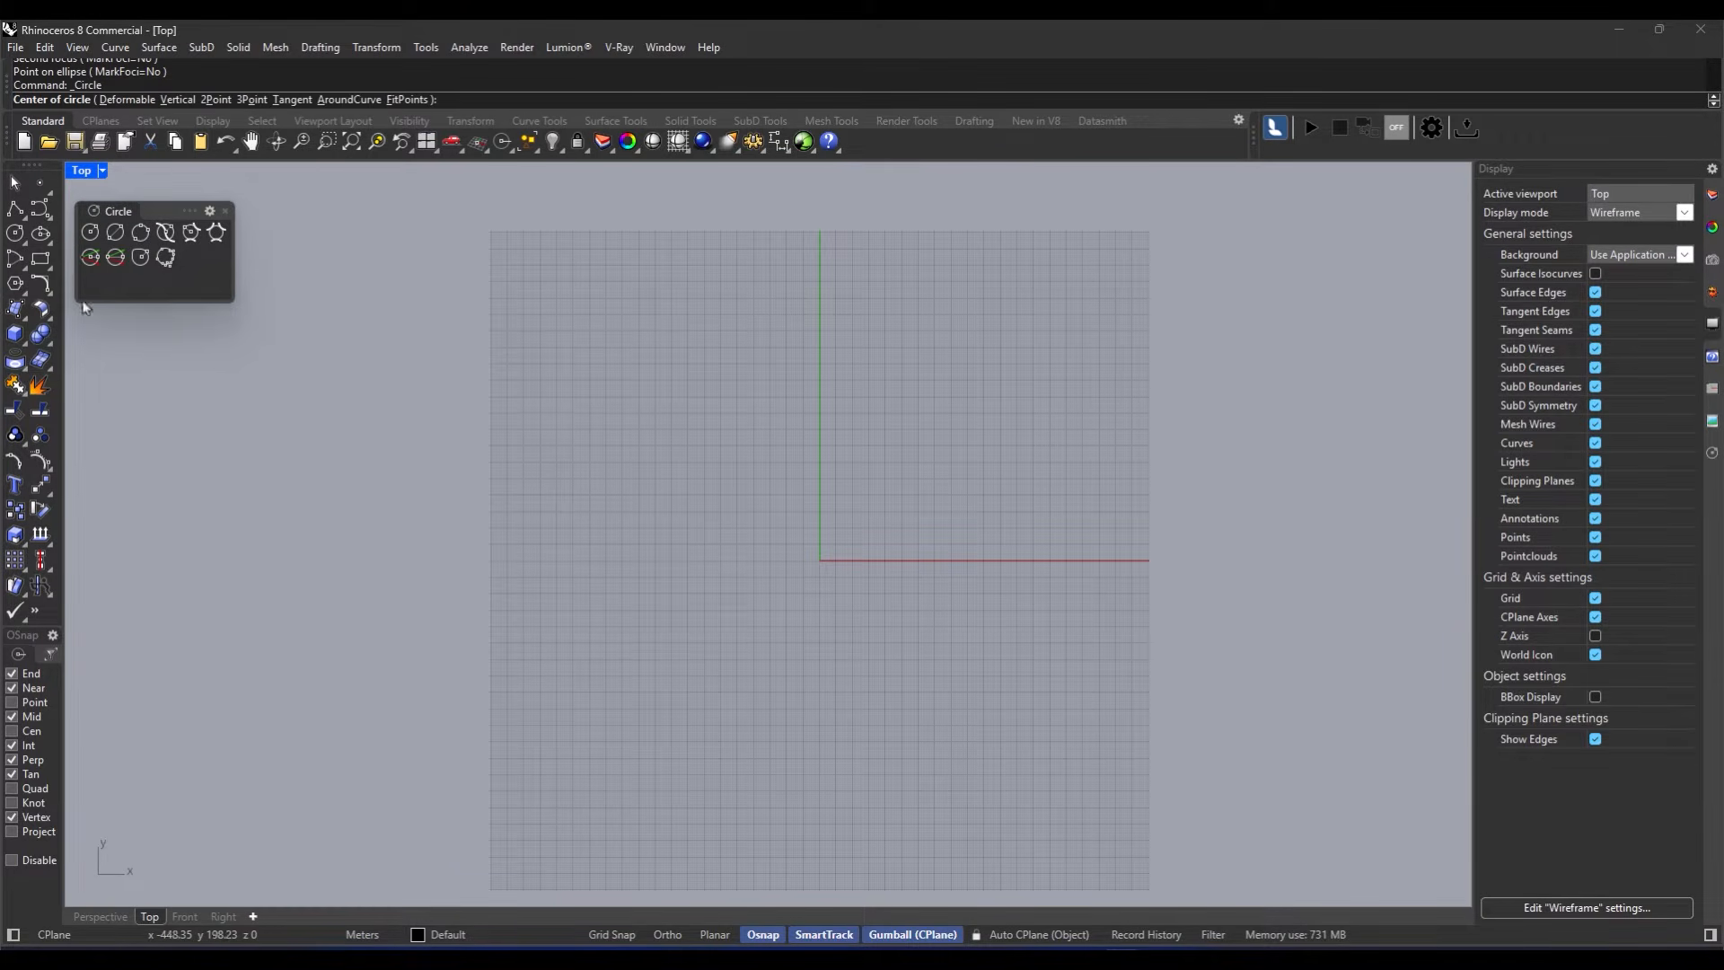
{"action": "left_click", "coordinate": [749, 511]}
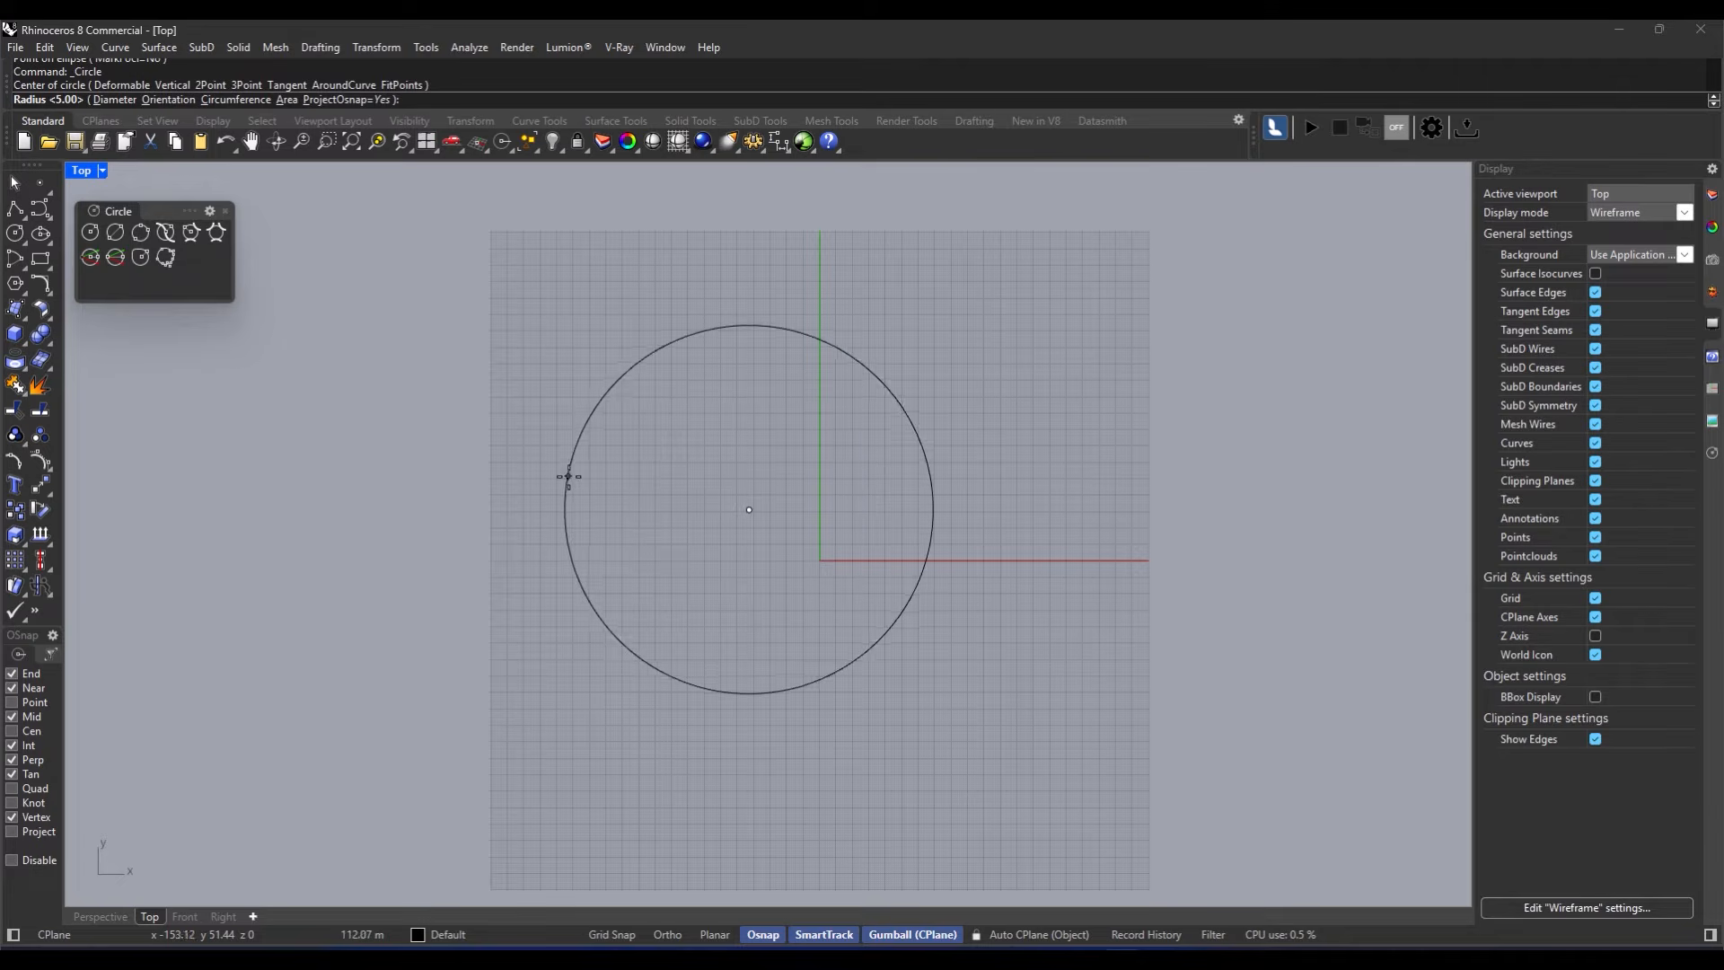
{"action": "left_click", "coordinate": [568, 477]}
{"action": "scroll", "coordinate": [670, 461], "scroll_direction": "down", "scroll_amount": 2}
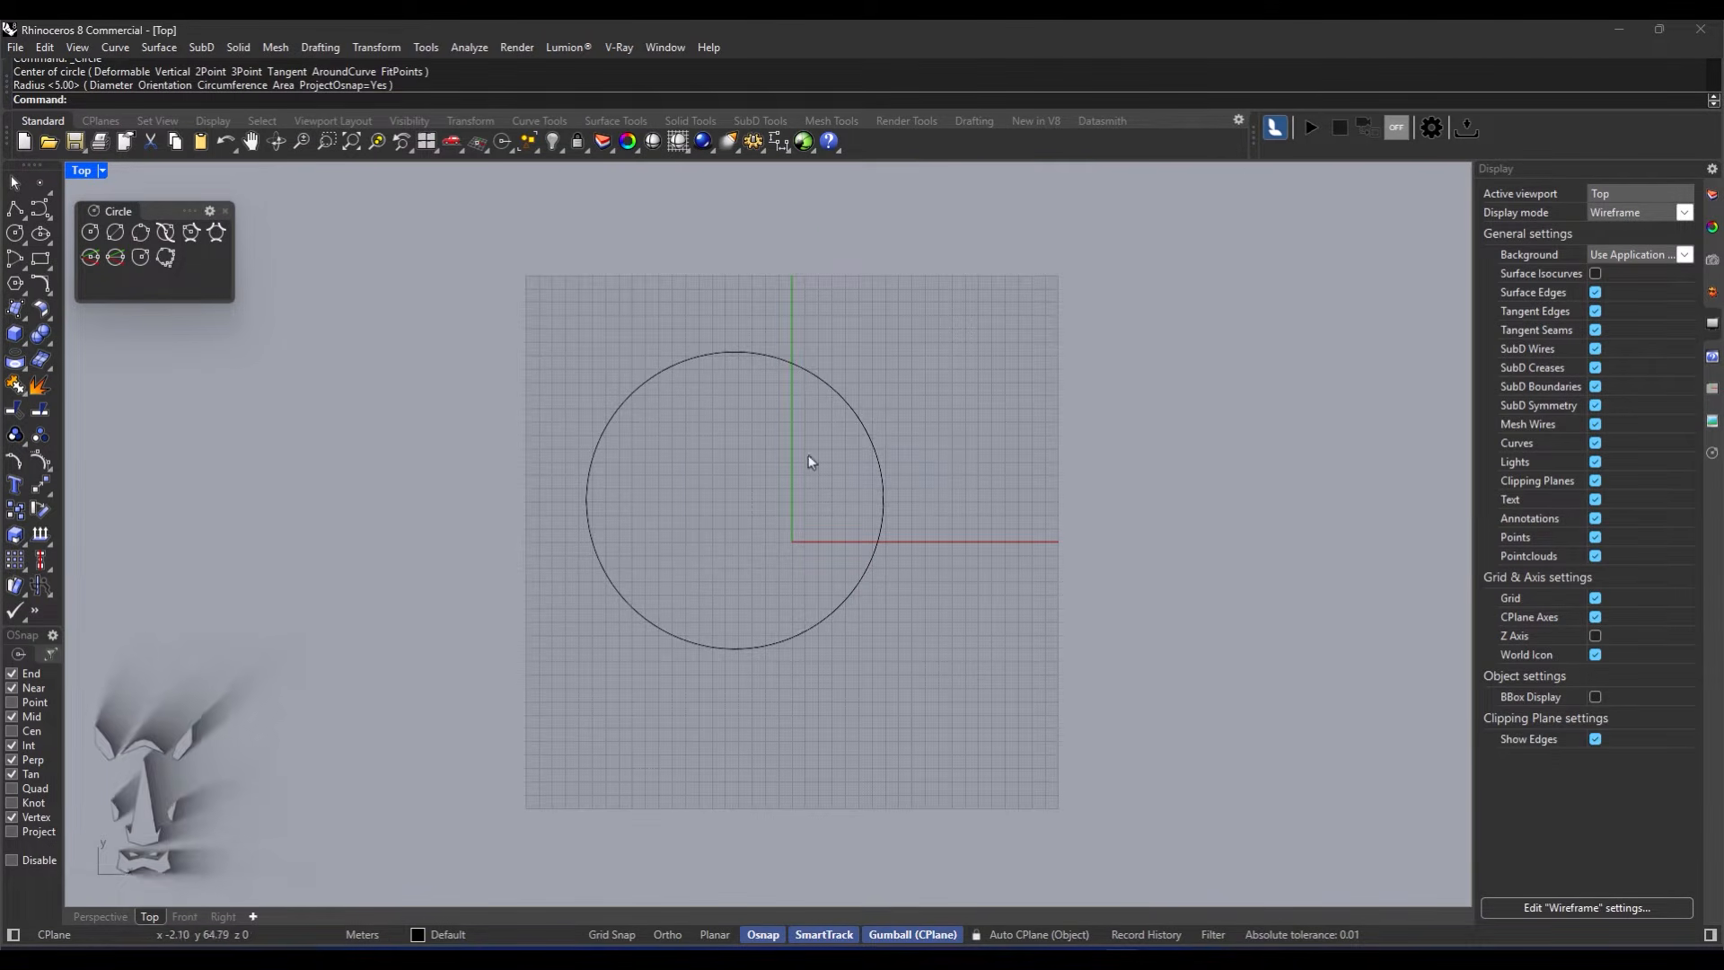
{"action": "left_click", "coordinate": [882, 494]}
{"action": "key", "text": "Escape"}
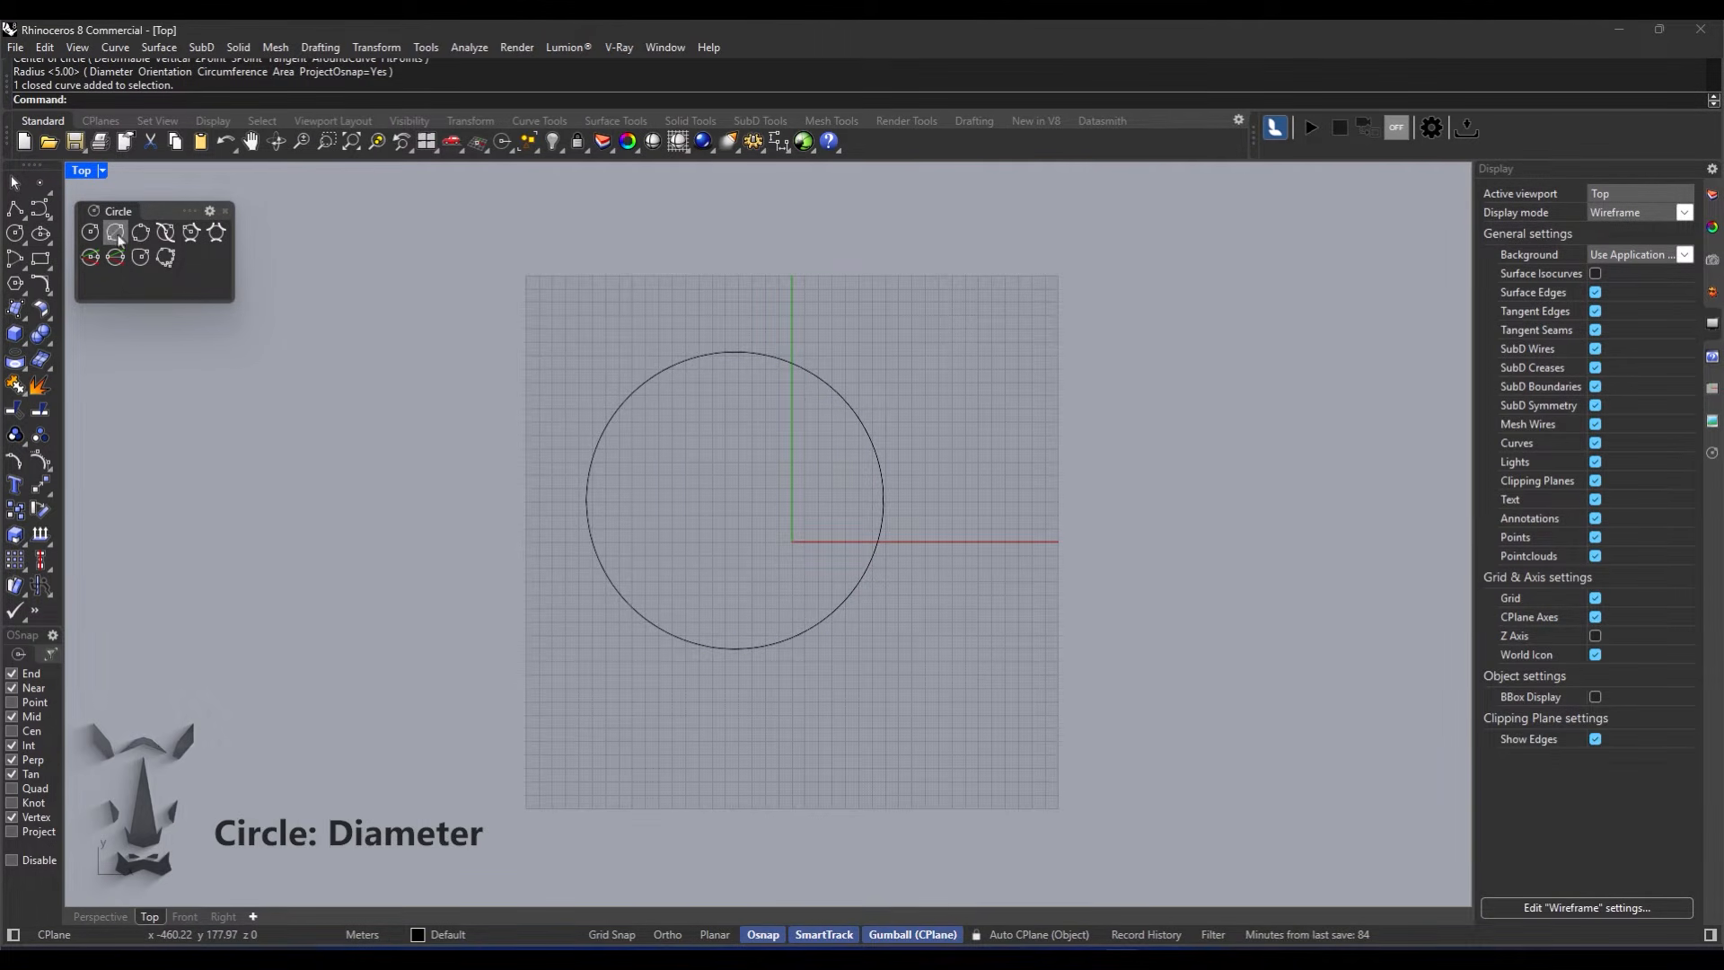
Step: Draw two circles by diameter on the positive-x side of the first circle, a larger one above the x-axis and a smaller one crossing it
{"action": "left_click", "coordinate": [115, 235]}
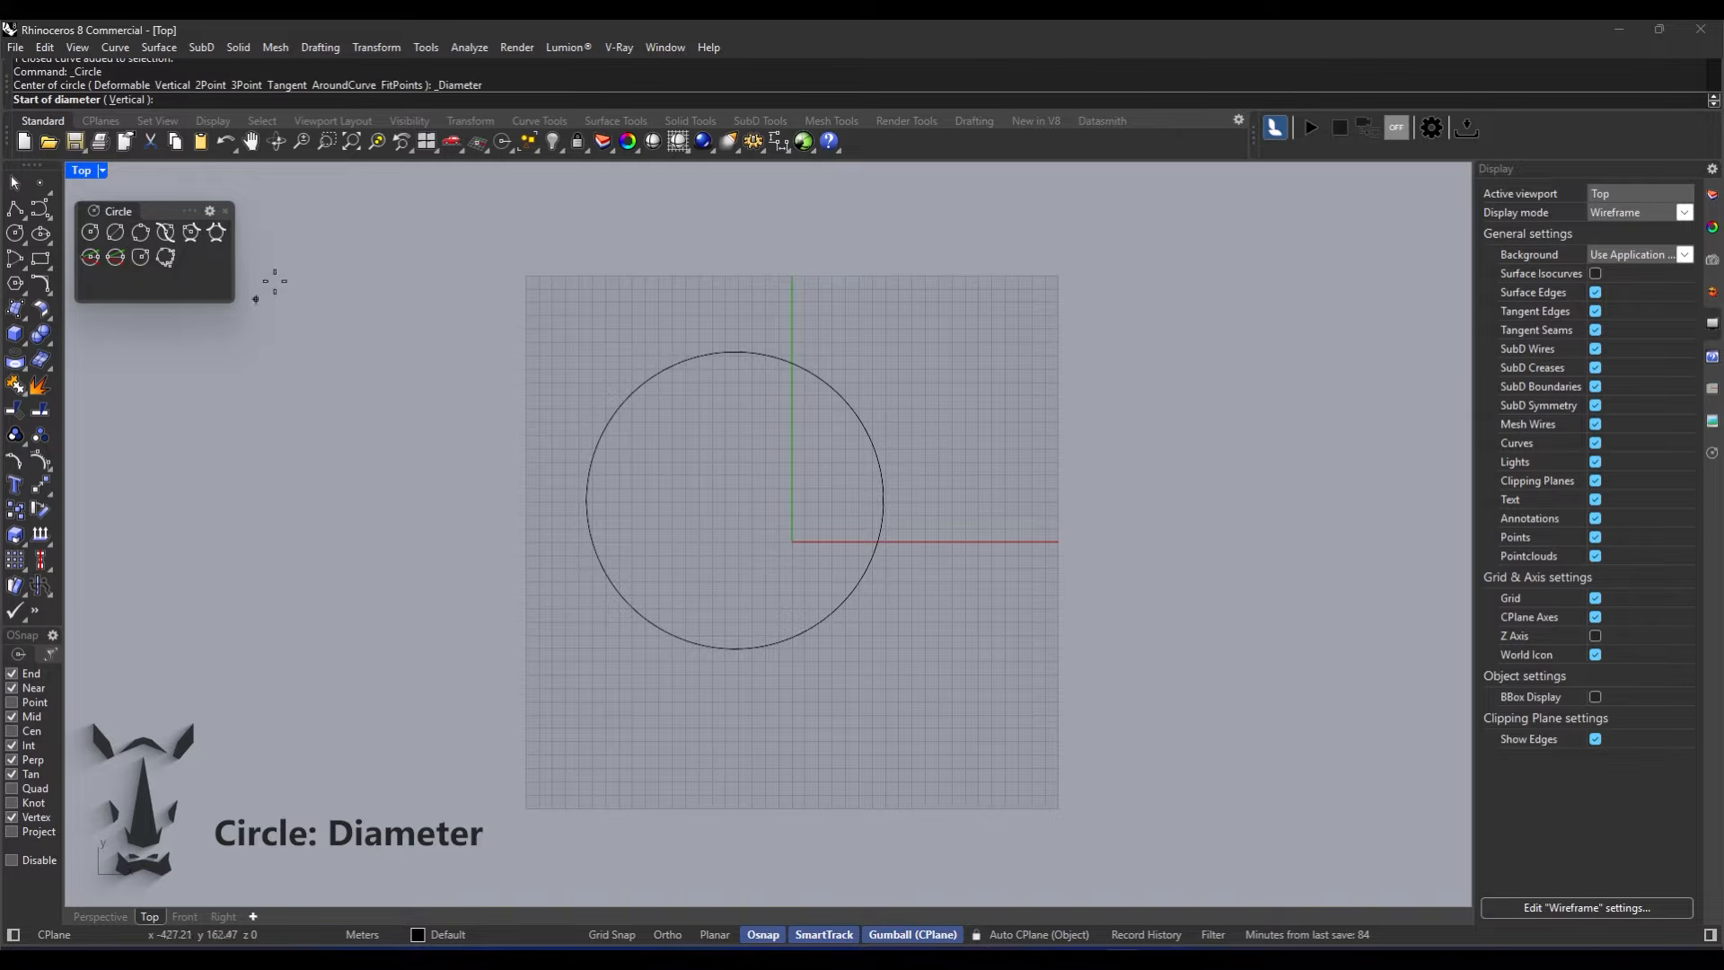
{"action": "left_click", "coordinate": [1091, 404]}
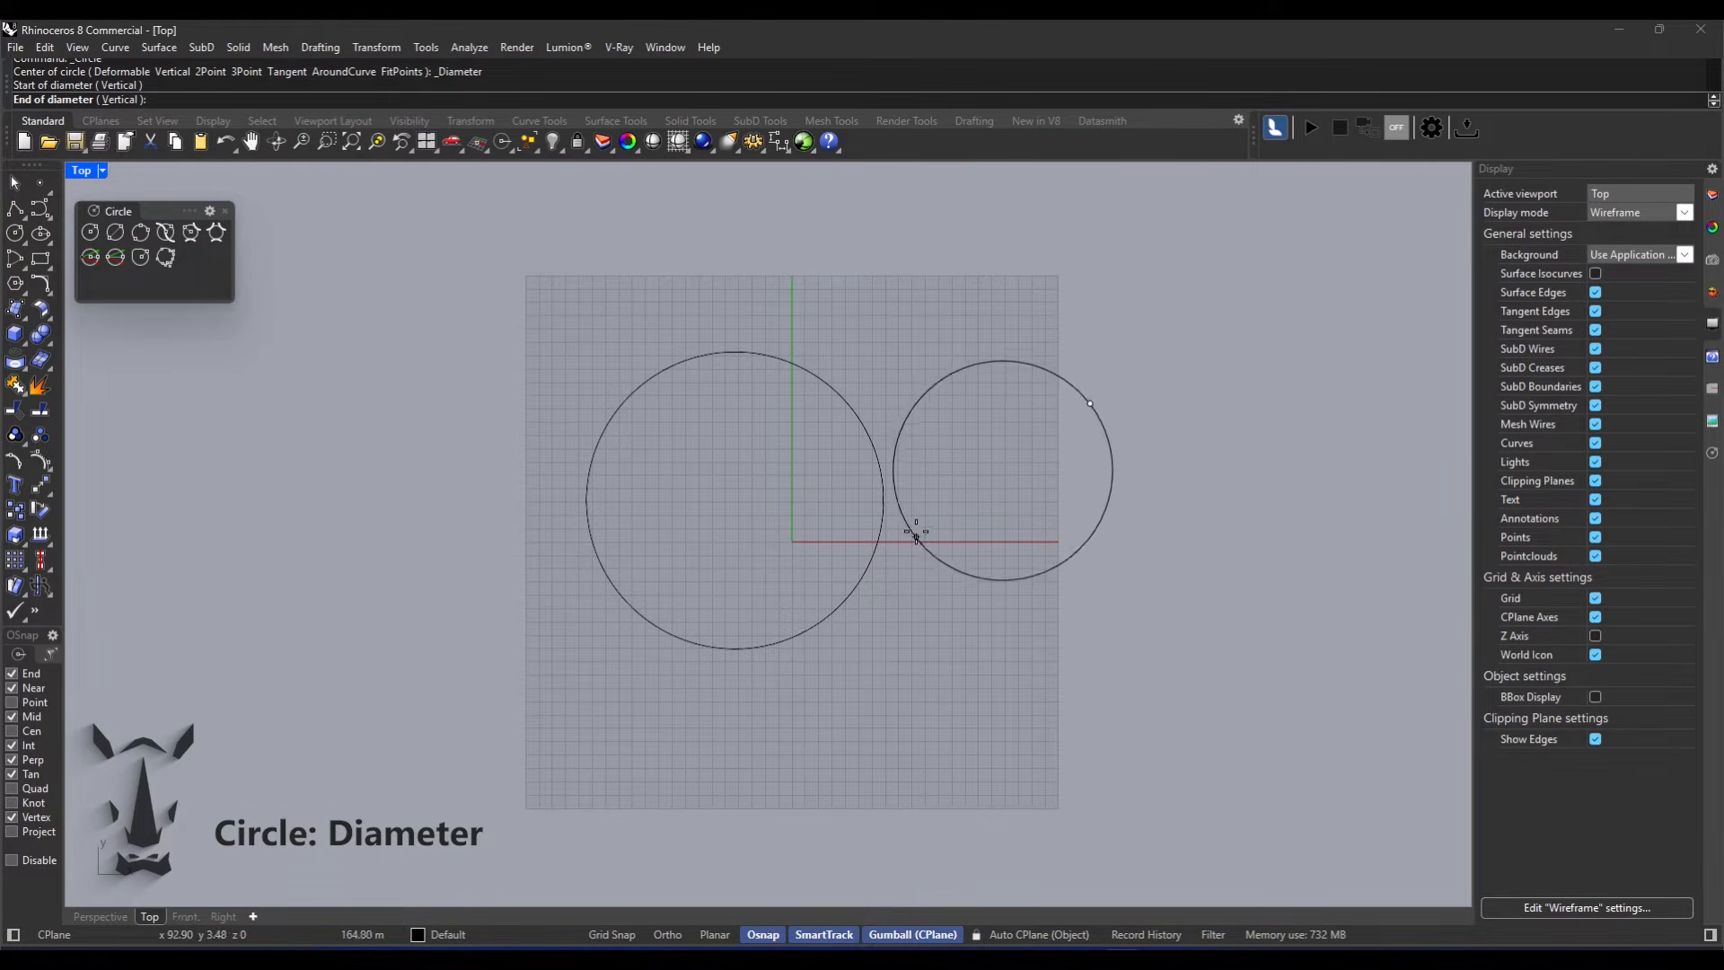
{"action": "left_click", "coordinate": [861, 281]}
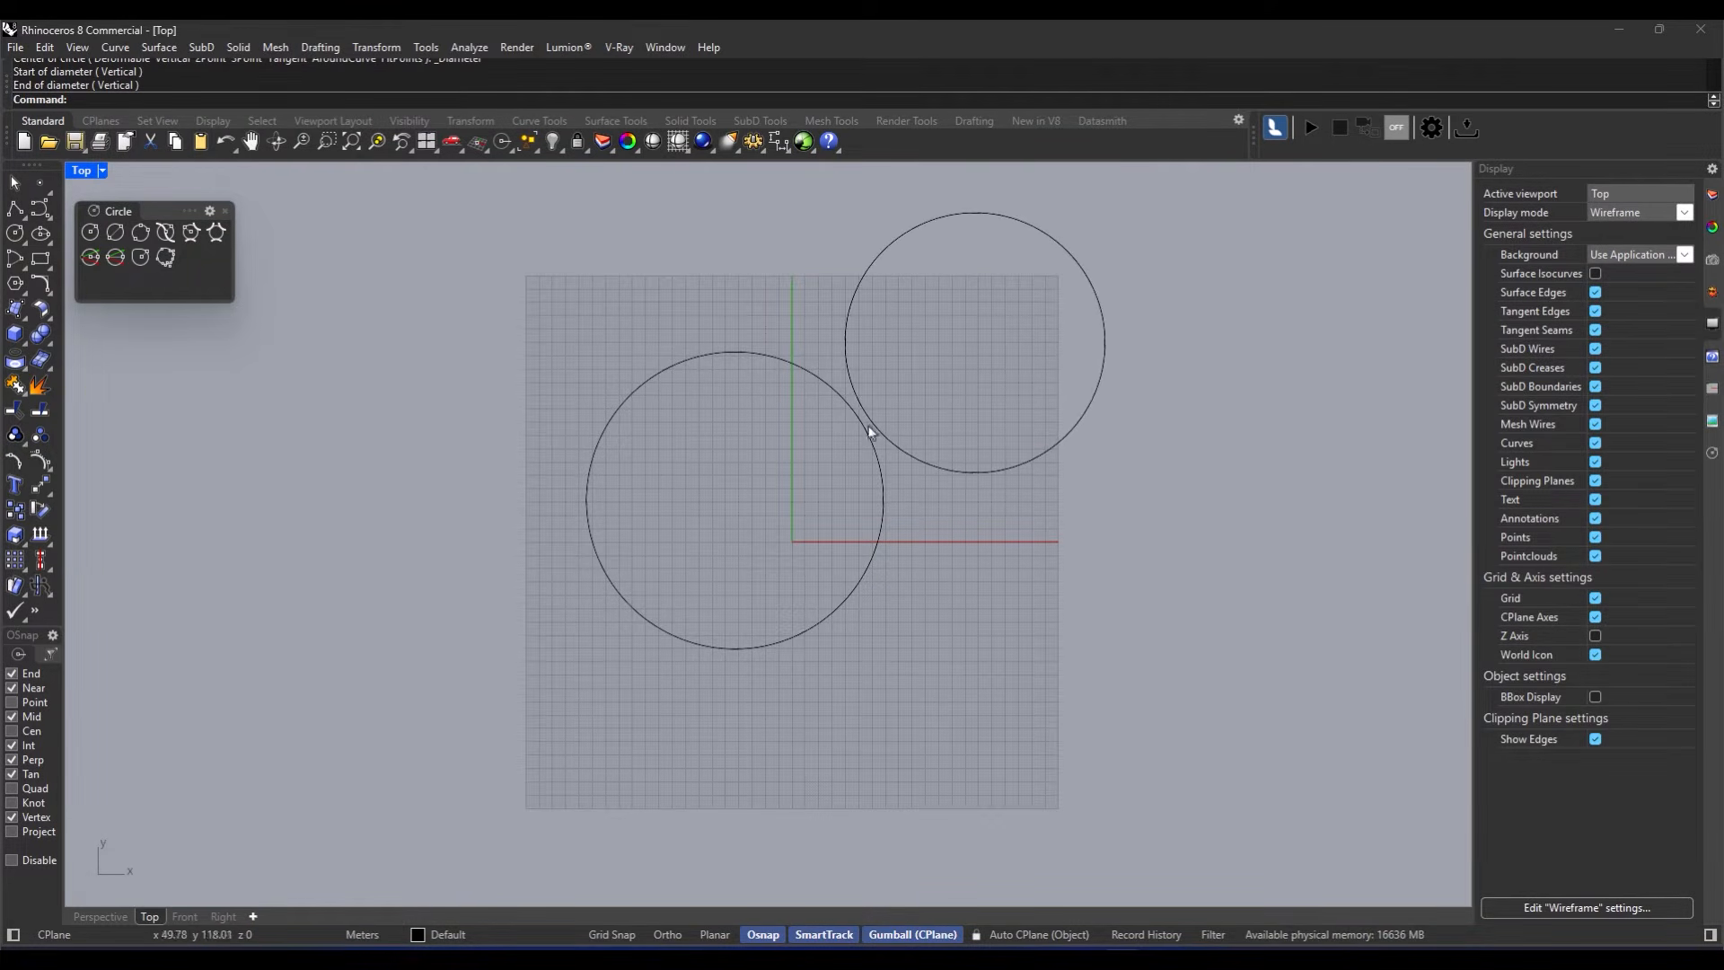
{"action": "right_click", "coordinate": [1039, 531]}
{"action": "left_click", "coordinate": [1058, 521]}
{"action": "left_click", "coordinate": [900, 620]}
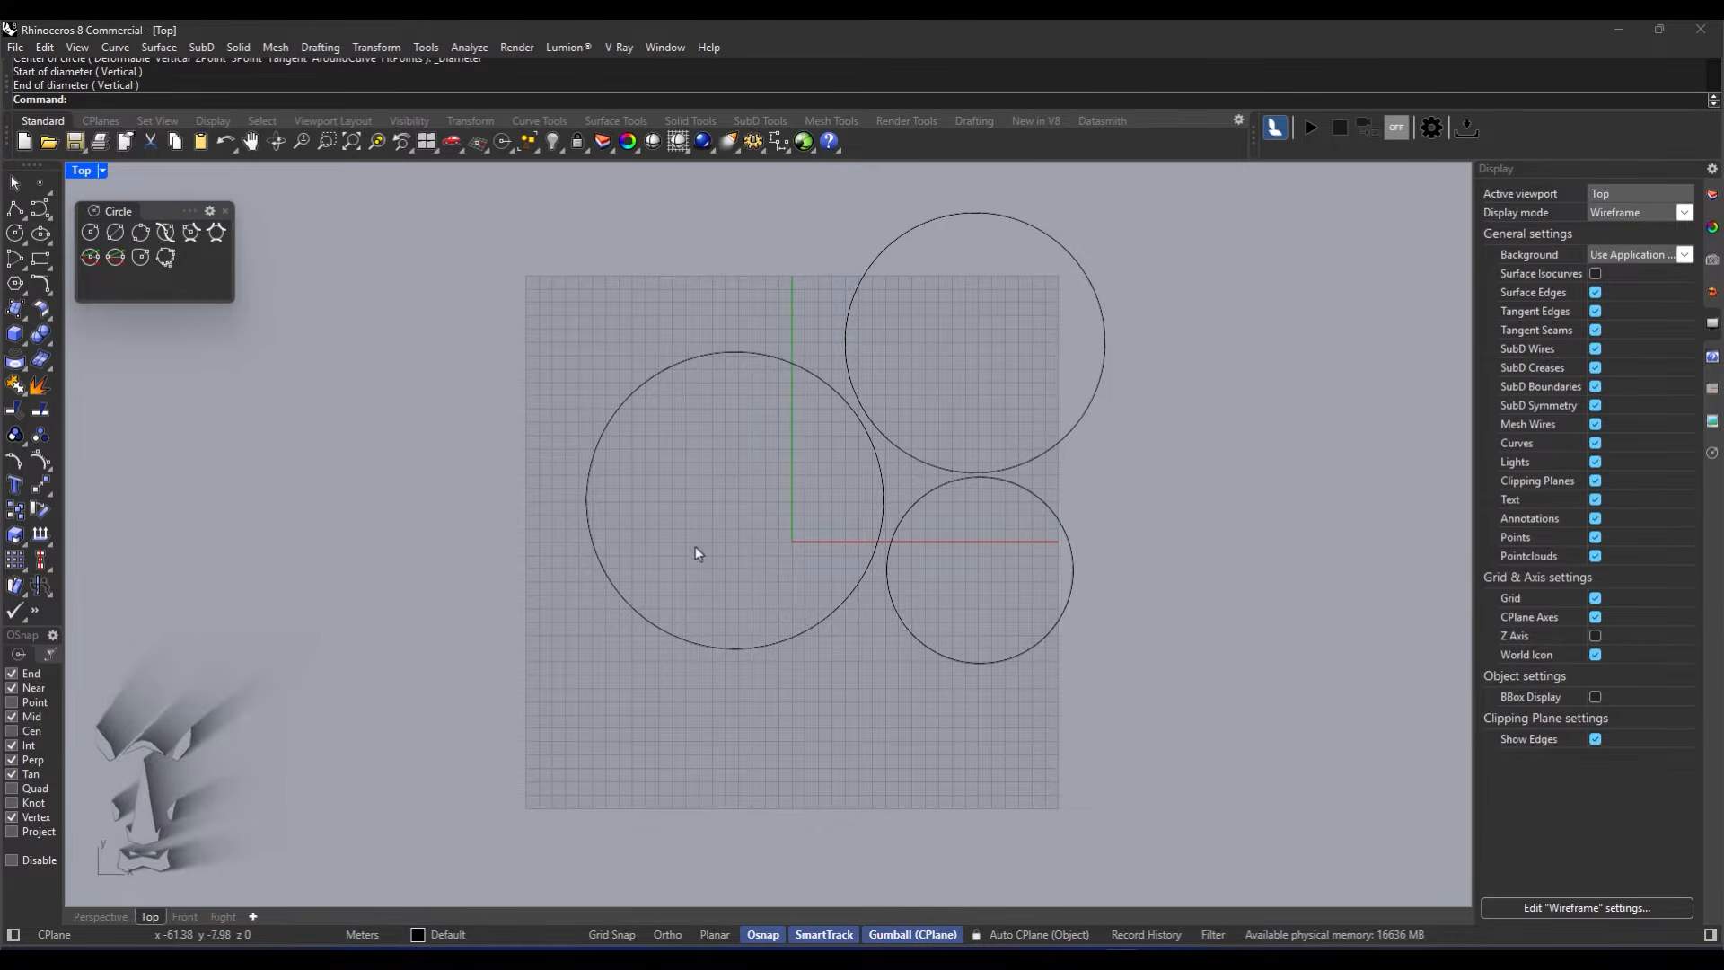
{"action": "scroll", "coordinate": [688, 530], "scroll_direction": "down", "scroll_amount": 2}
{"action": "right_click_drag", "start_coordinate": [520, 369], "coordinate": [485, 420]}
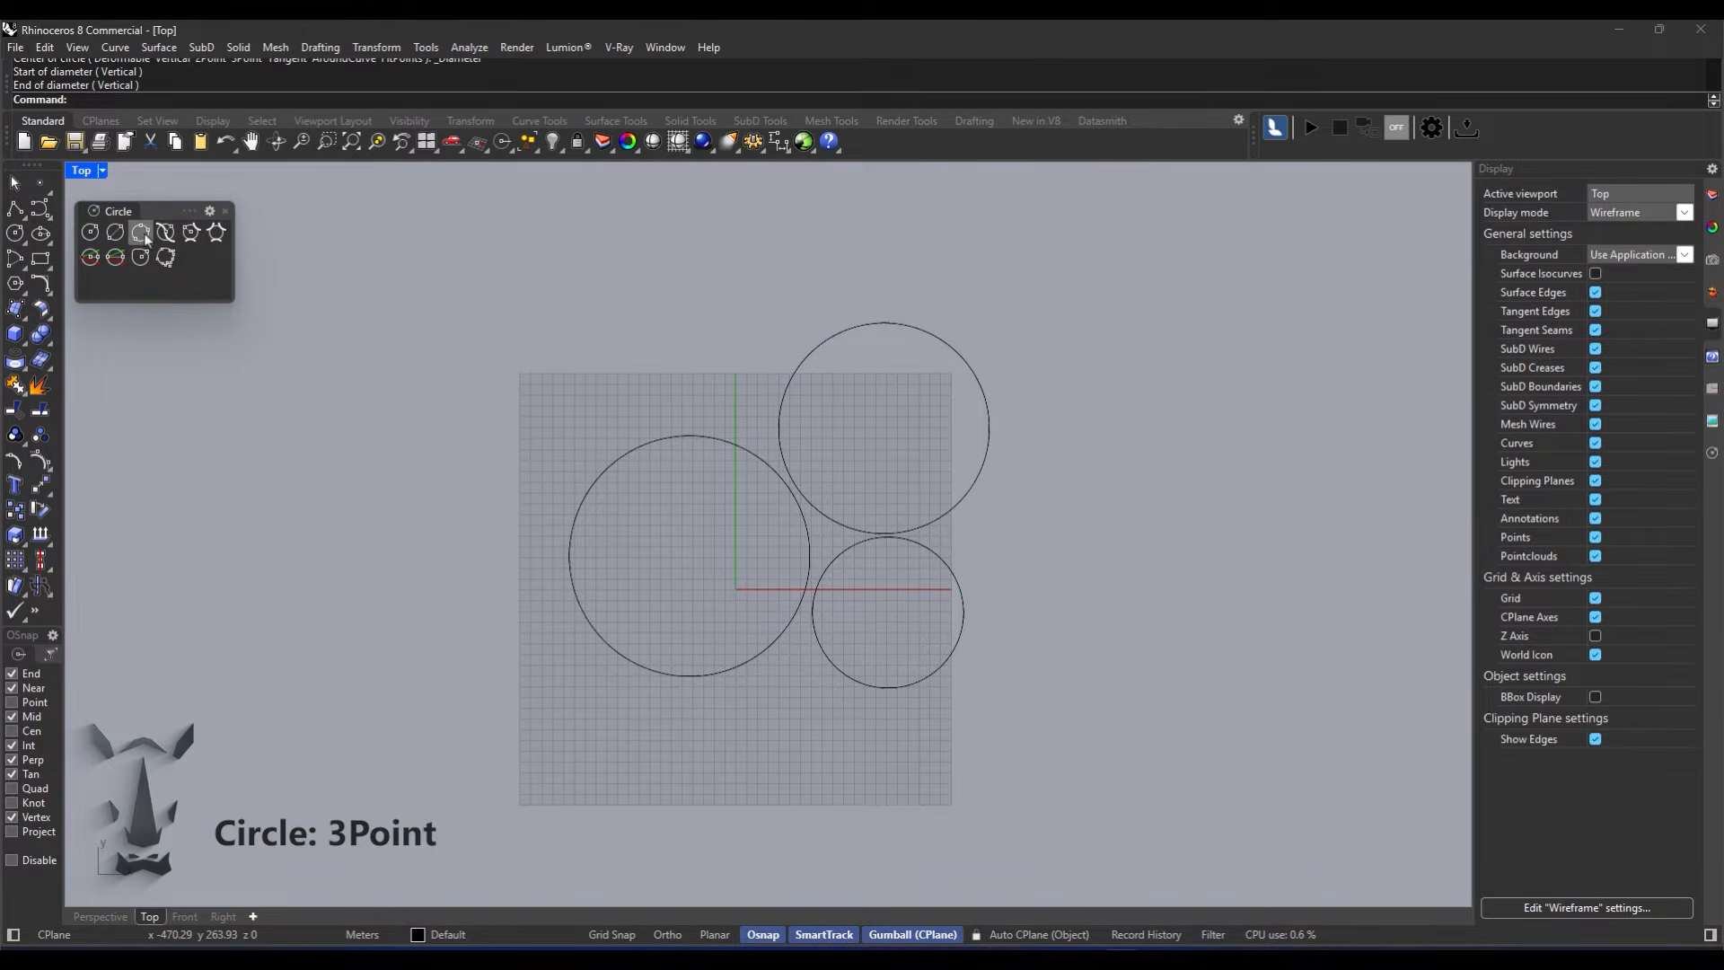
Step: Draw a three-point circle up and to the left of the first circle, with its third point at that circle's edge
{"action": "left_click", "coordinate": [142, 234]}
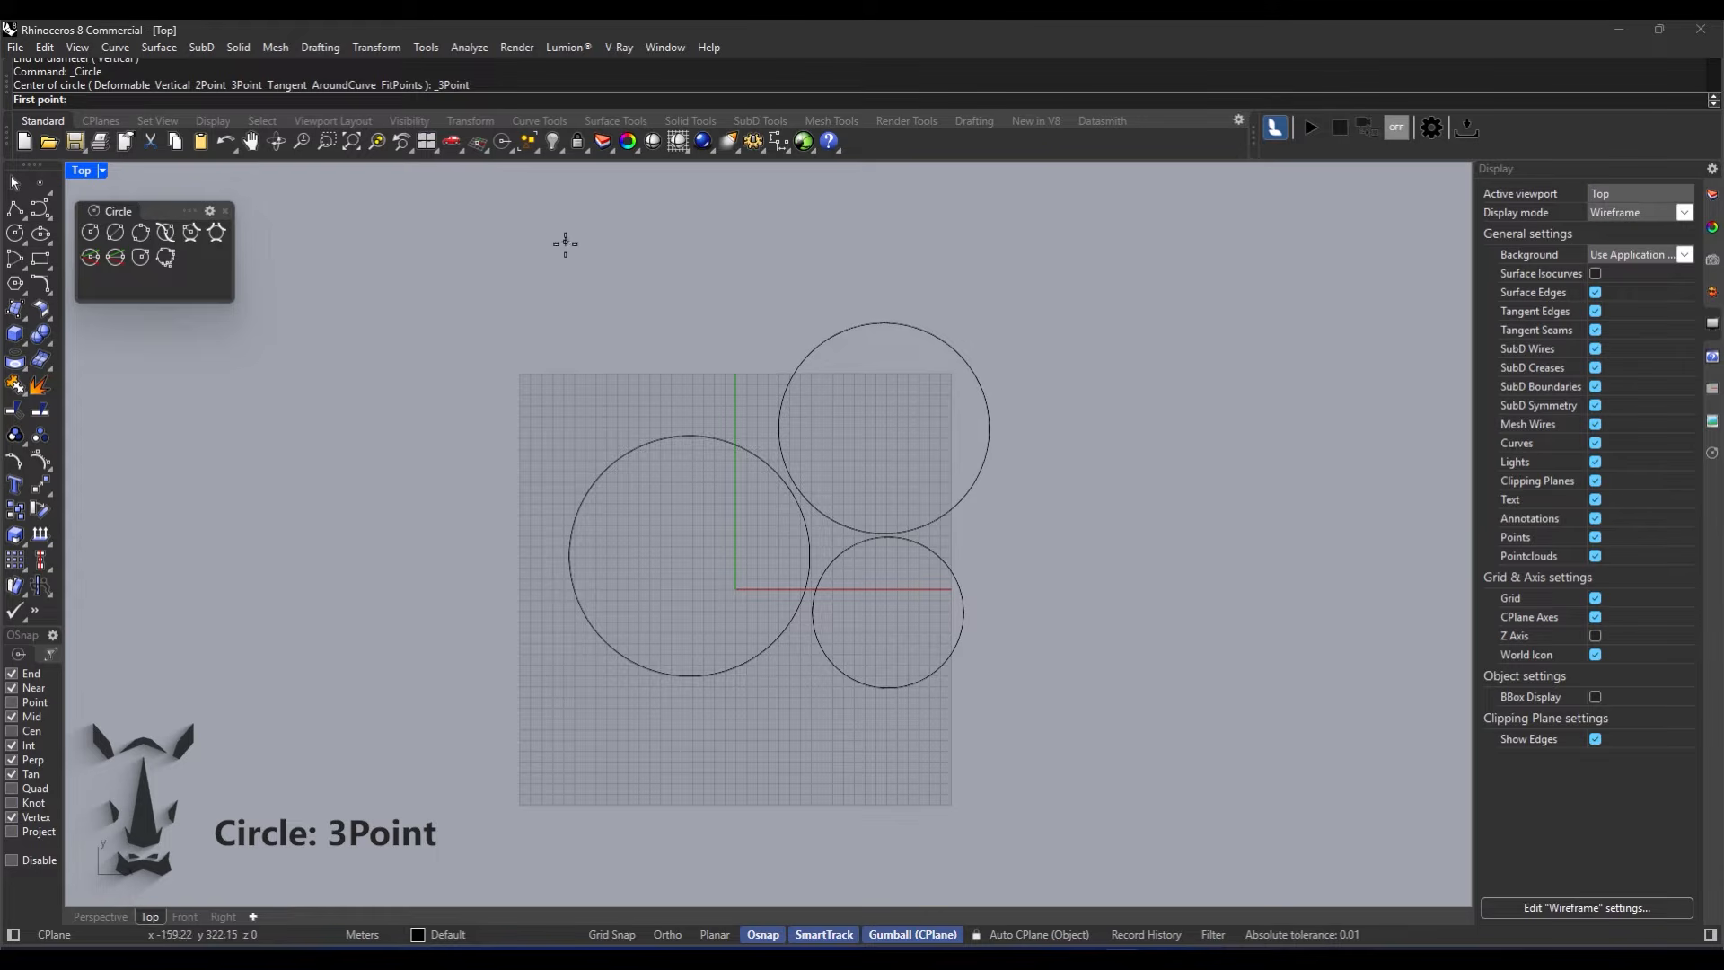
{"action": "left_click", "coordinate": [504, 311]}
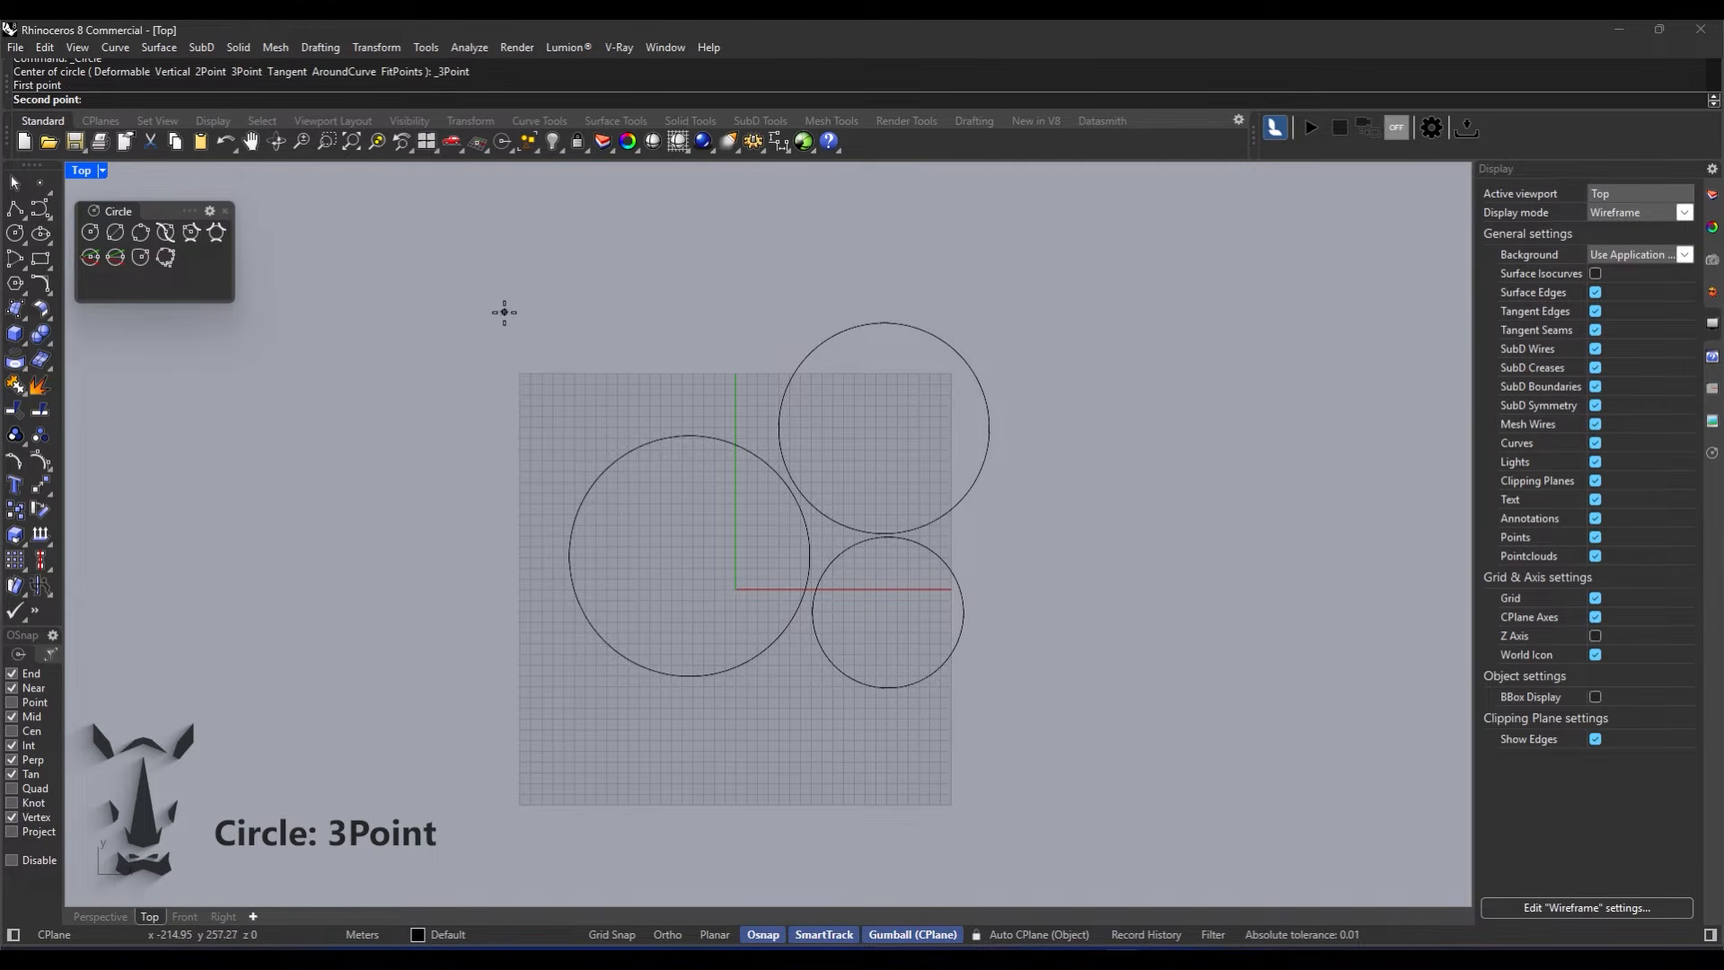
{"action": "left_click", "coordinate": [380, 515]}
{"action": "left_click", "coordinate": [584, 497]}
{"action": "scroll", "coordinate": [705, 410], "scroll_direction": "down", "scroll_amount": 6}
{"action": "right_click_drag", "start_coordinate": [735, 439], "coordinate": [784, 337]}
{"action": "scroll", "coordinate": [757, 476], "scroll_direction": "up", "scroll_amount": 4}
Step: Draw another circle through three points, down and to the left of the first circle and overlapping the grid's edge
{"action": "right_click", "coordinate": [705, 532]}
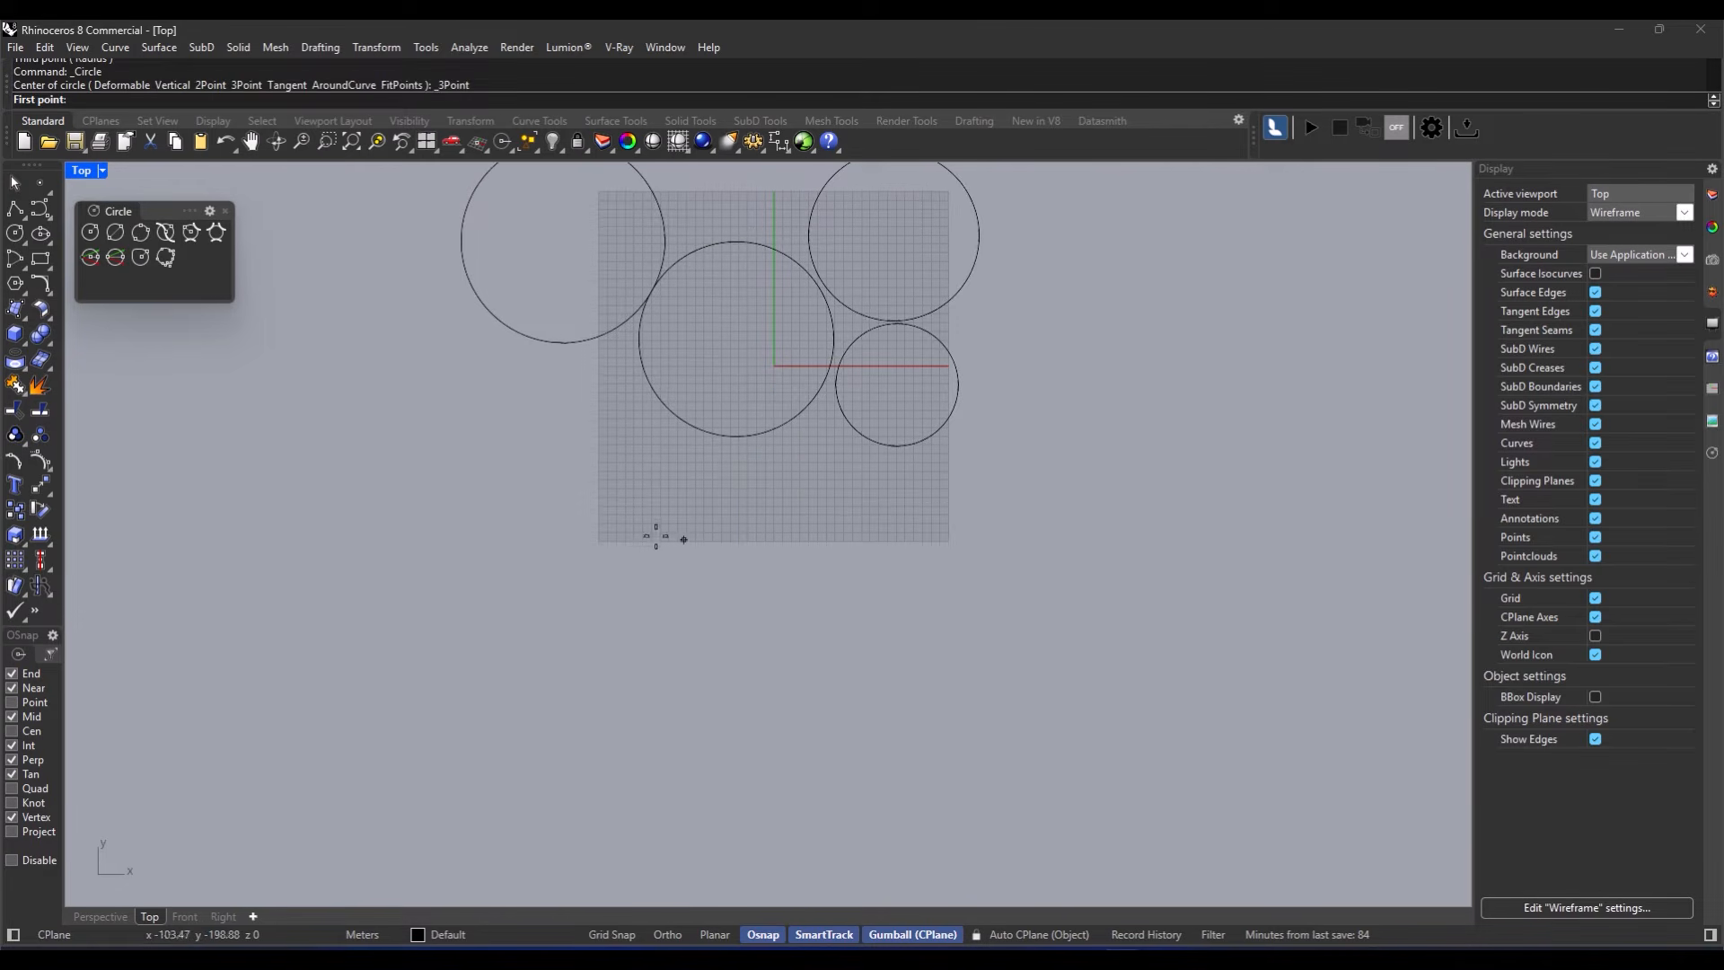
{"action": "left_click", "coordinate": [626, 582]}
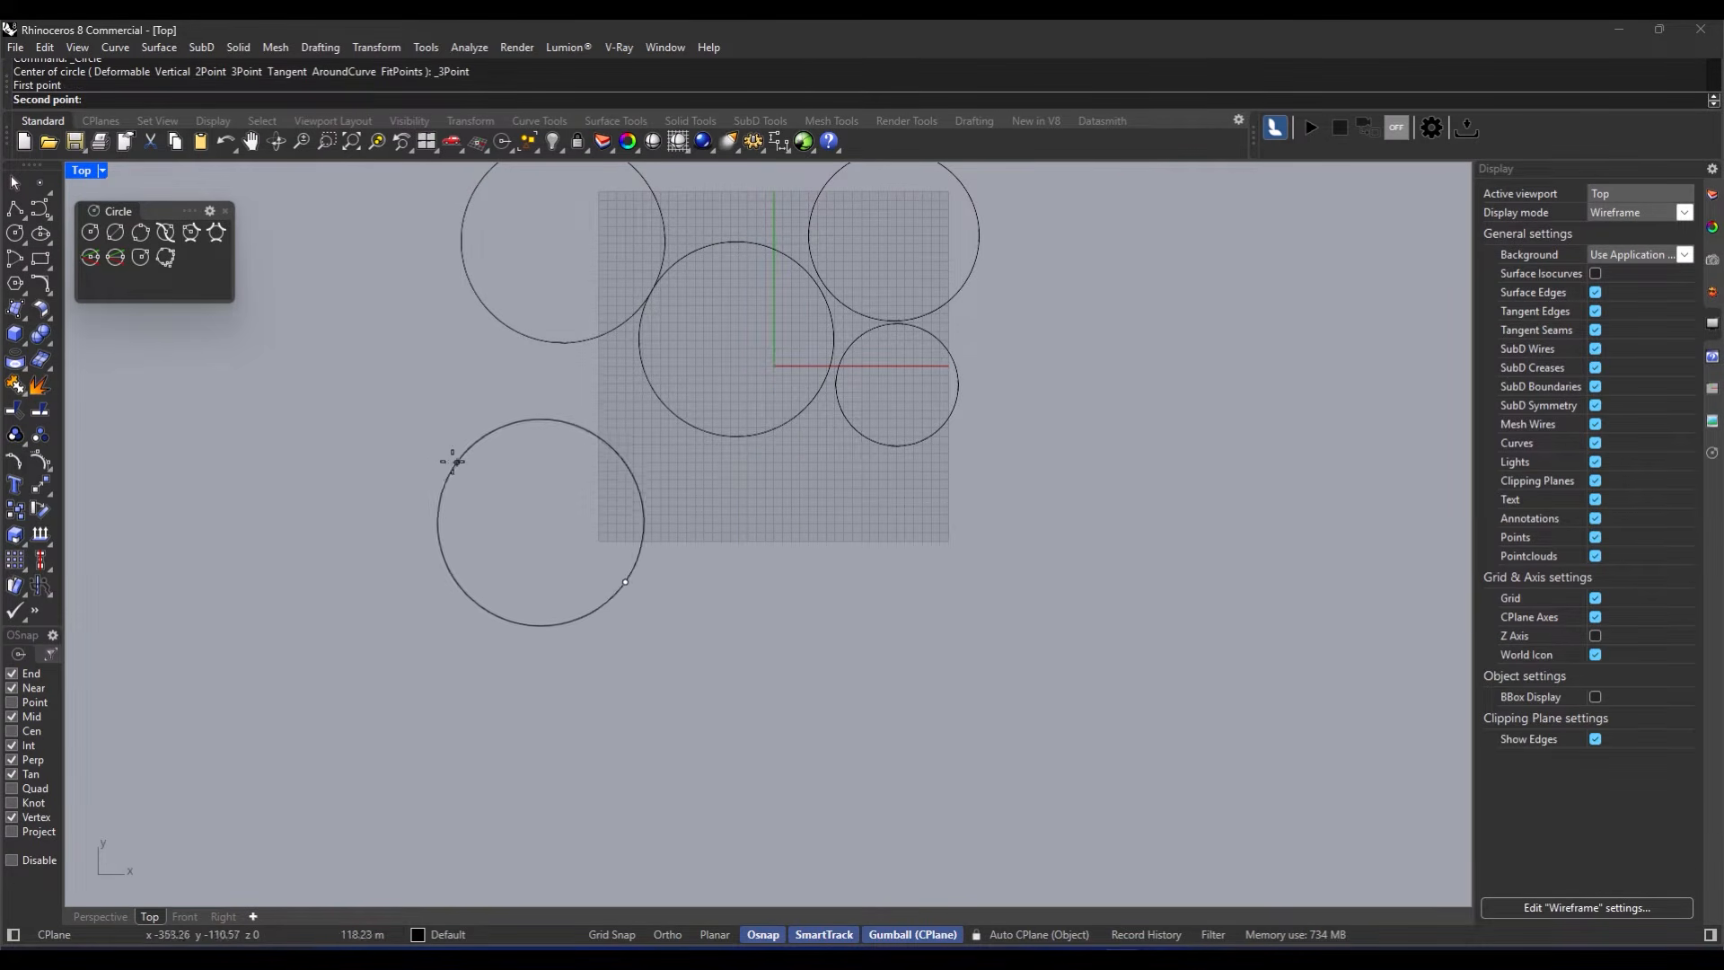
{"action": "left_click", "coordinate": [434, 456]}
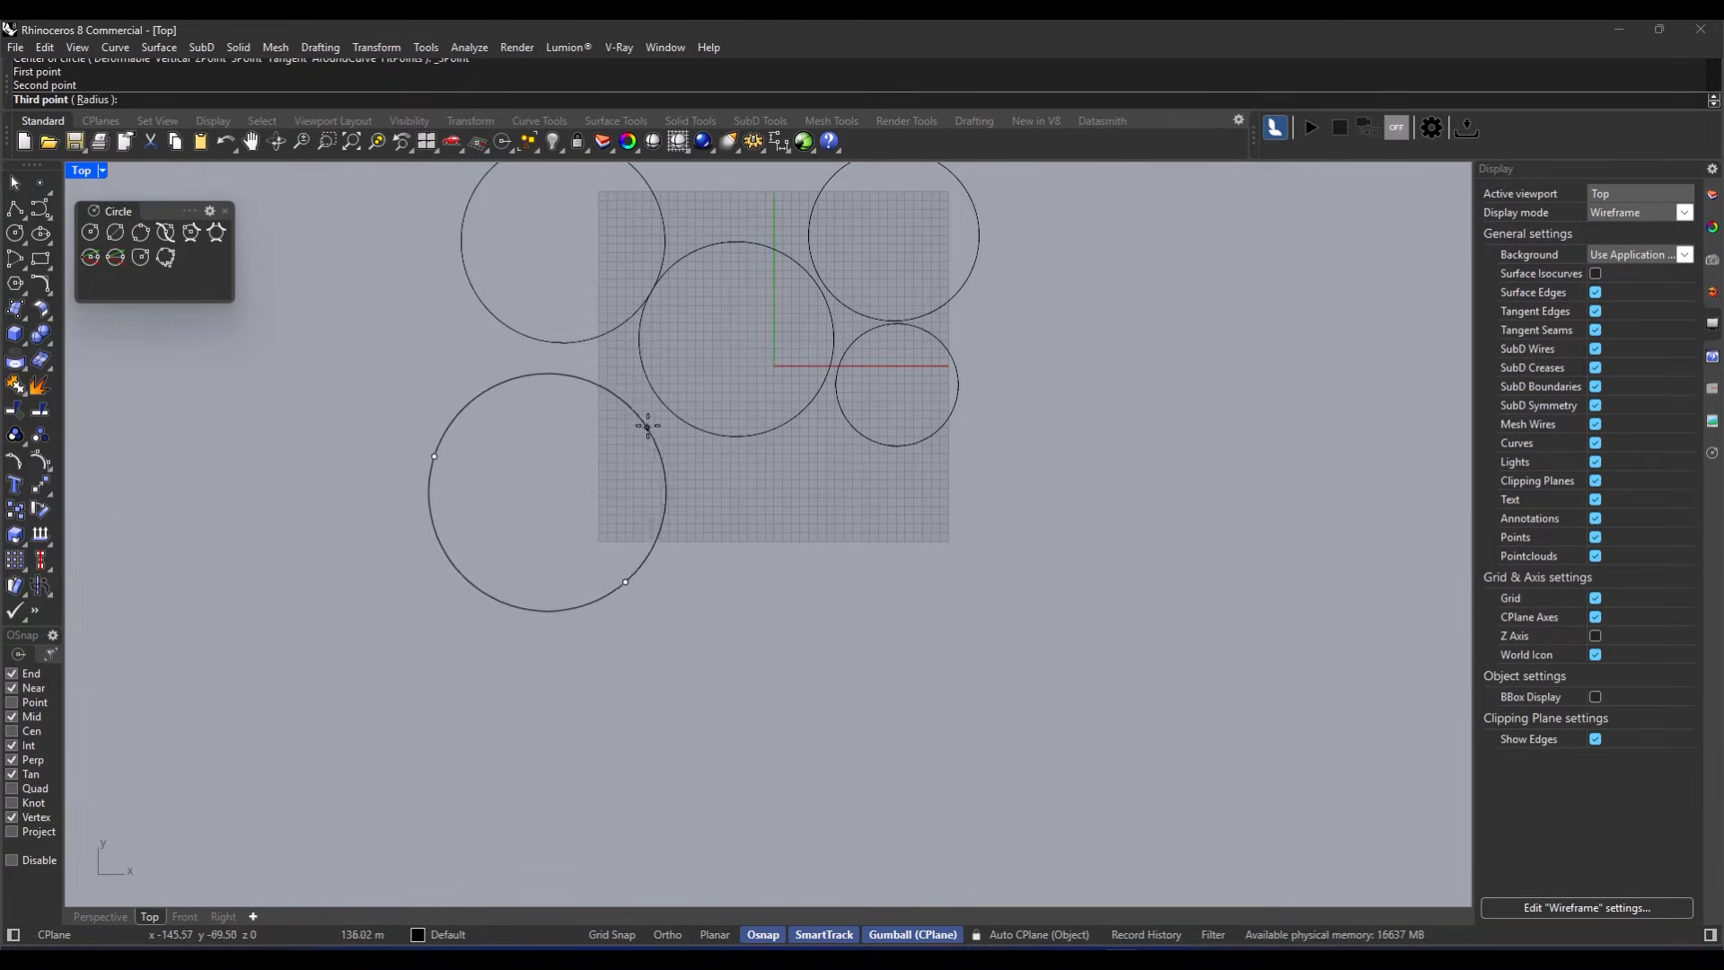
{"action": "left_click", "coordinate": [647, 423]}
{"action": "right_click_drag", "start_coordinate": [556, 443], "coordinate": [551, 526]}
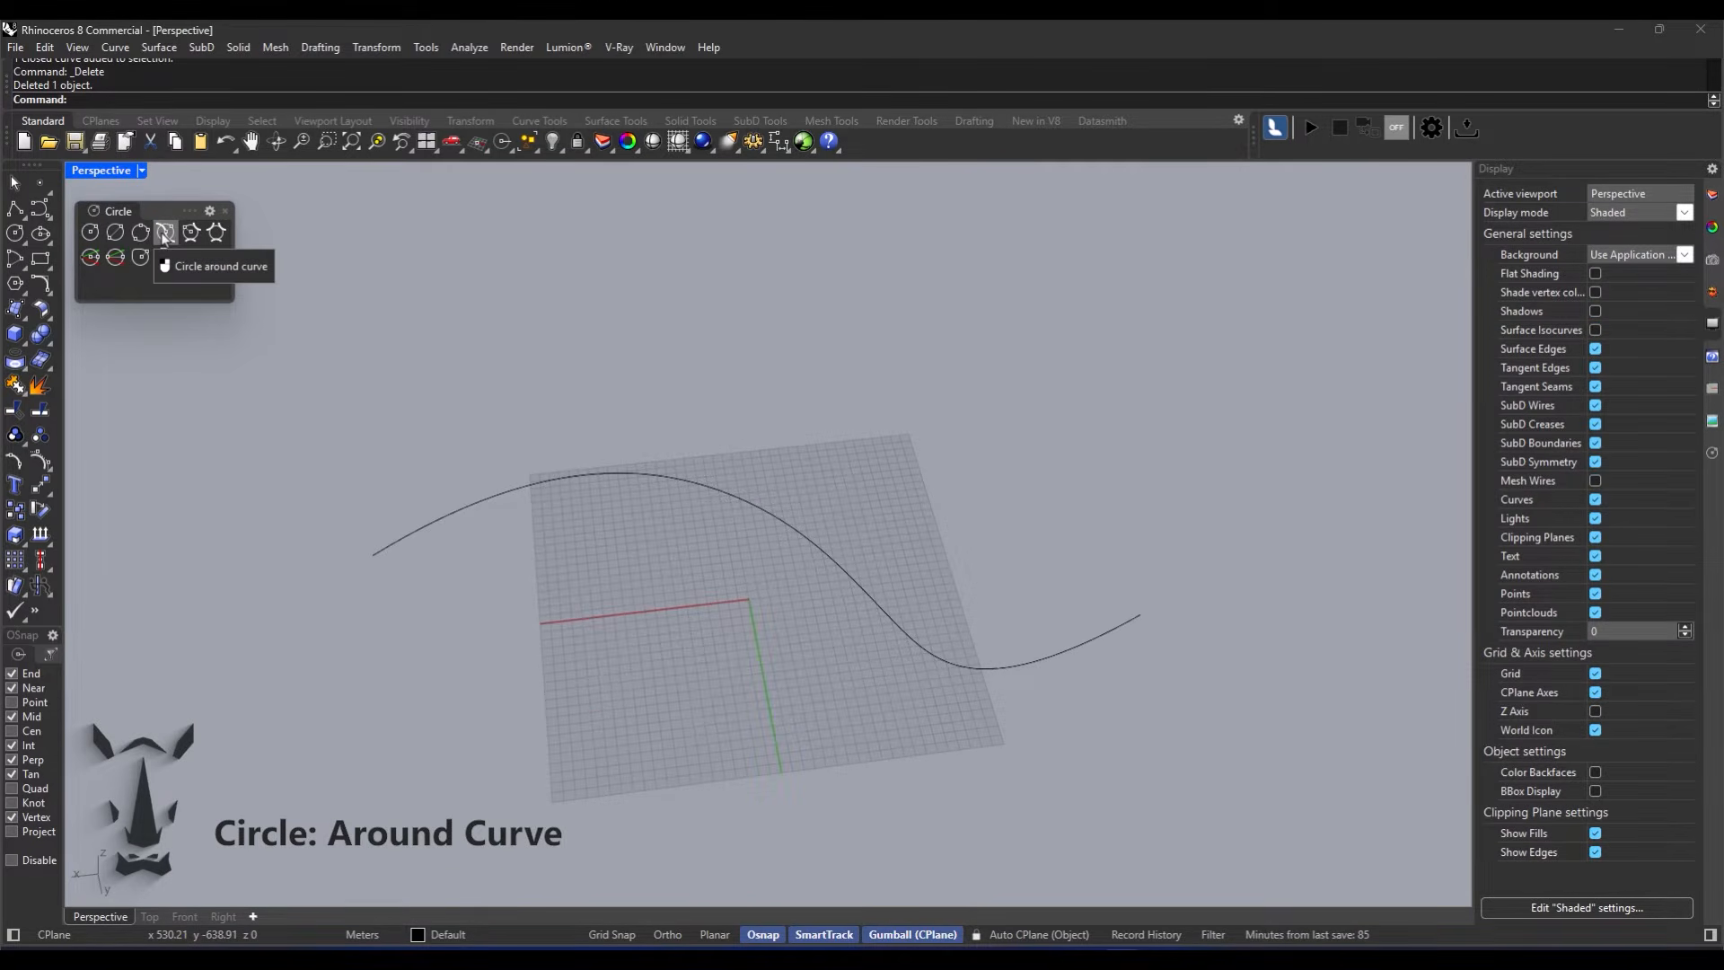
Step: Draw a circle around the S-shaped curve, centered on its middle stretch, with a radius of about 45 m
{"action": "left_click", "coordinate": [165, 234]}
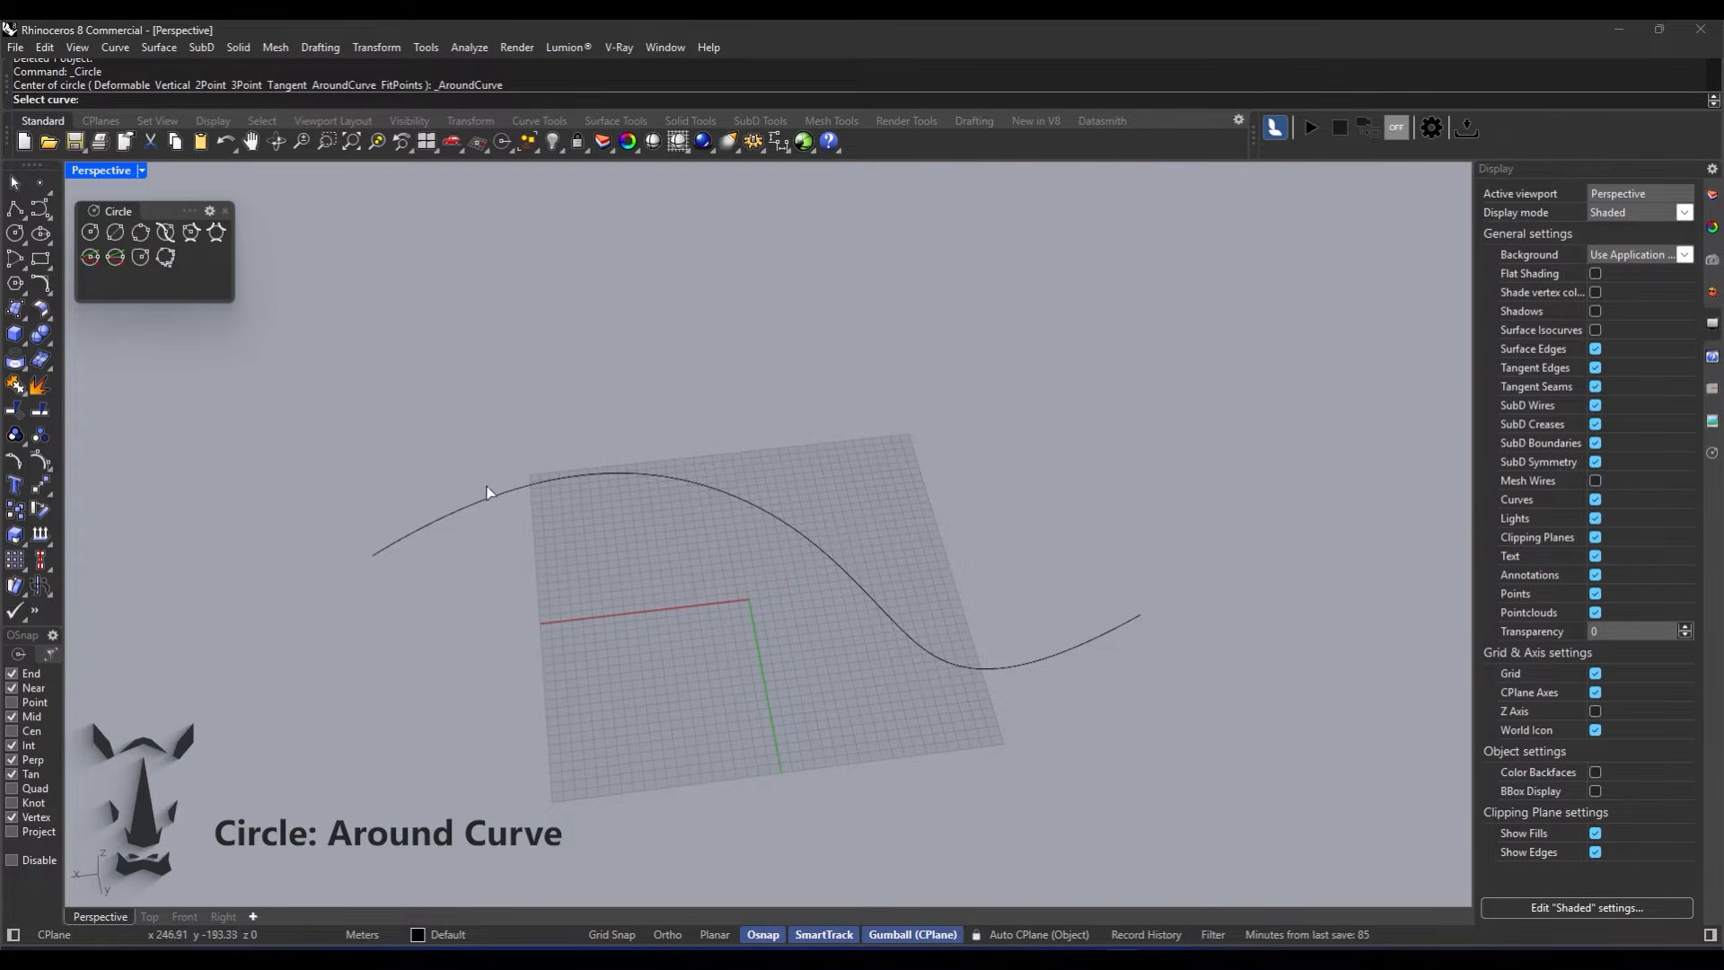
{"action": "right_click_drag", "start_coordinate": [467, 540], "coordinate": [505, 540]}
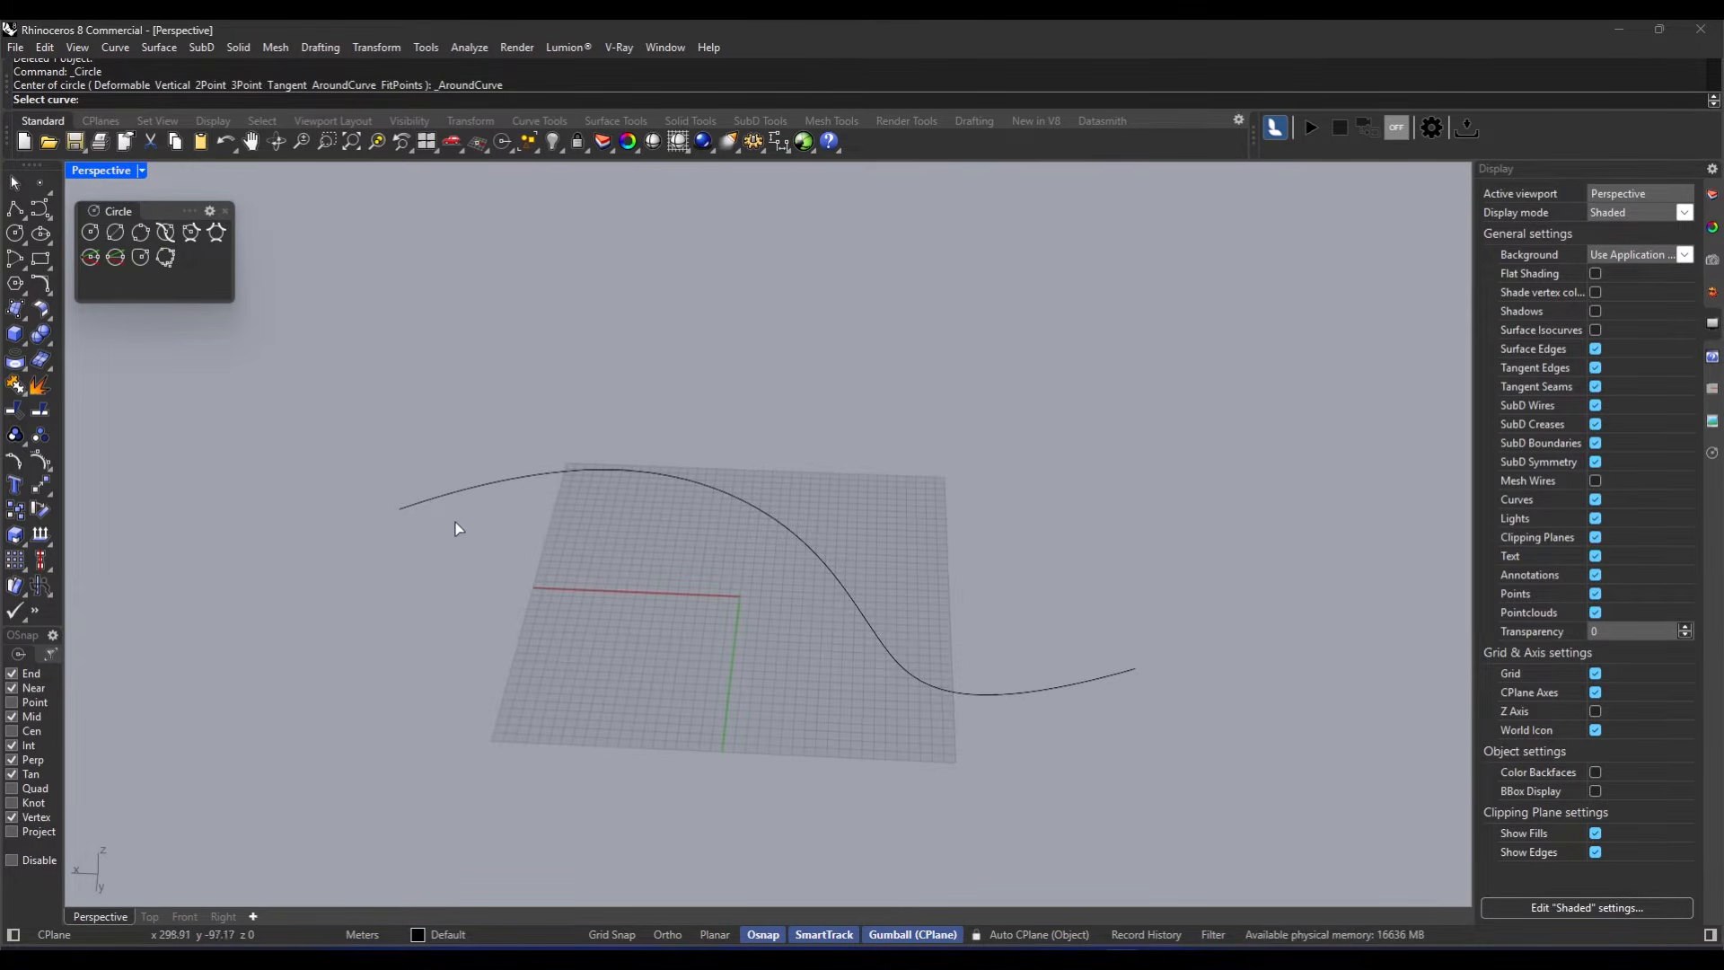
{"action": "left_click", "coordinate": [504, 484]}
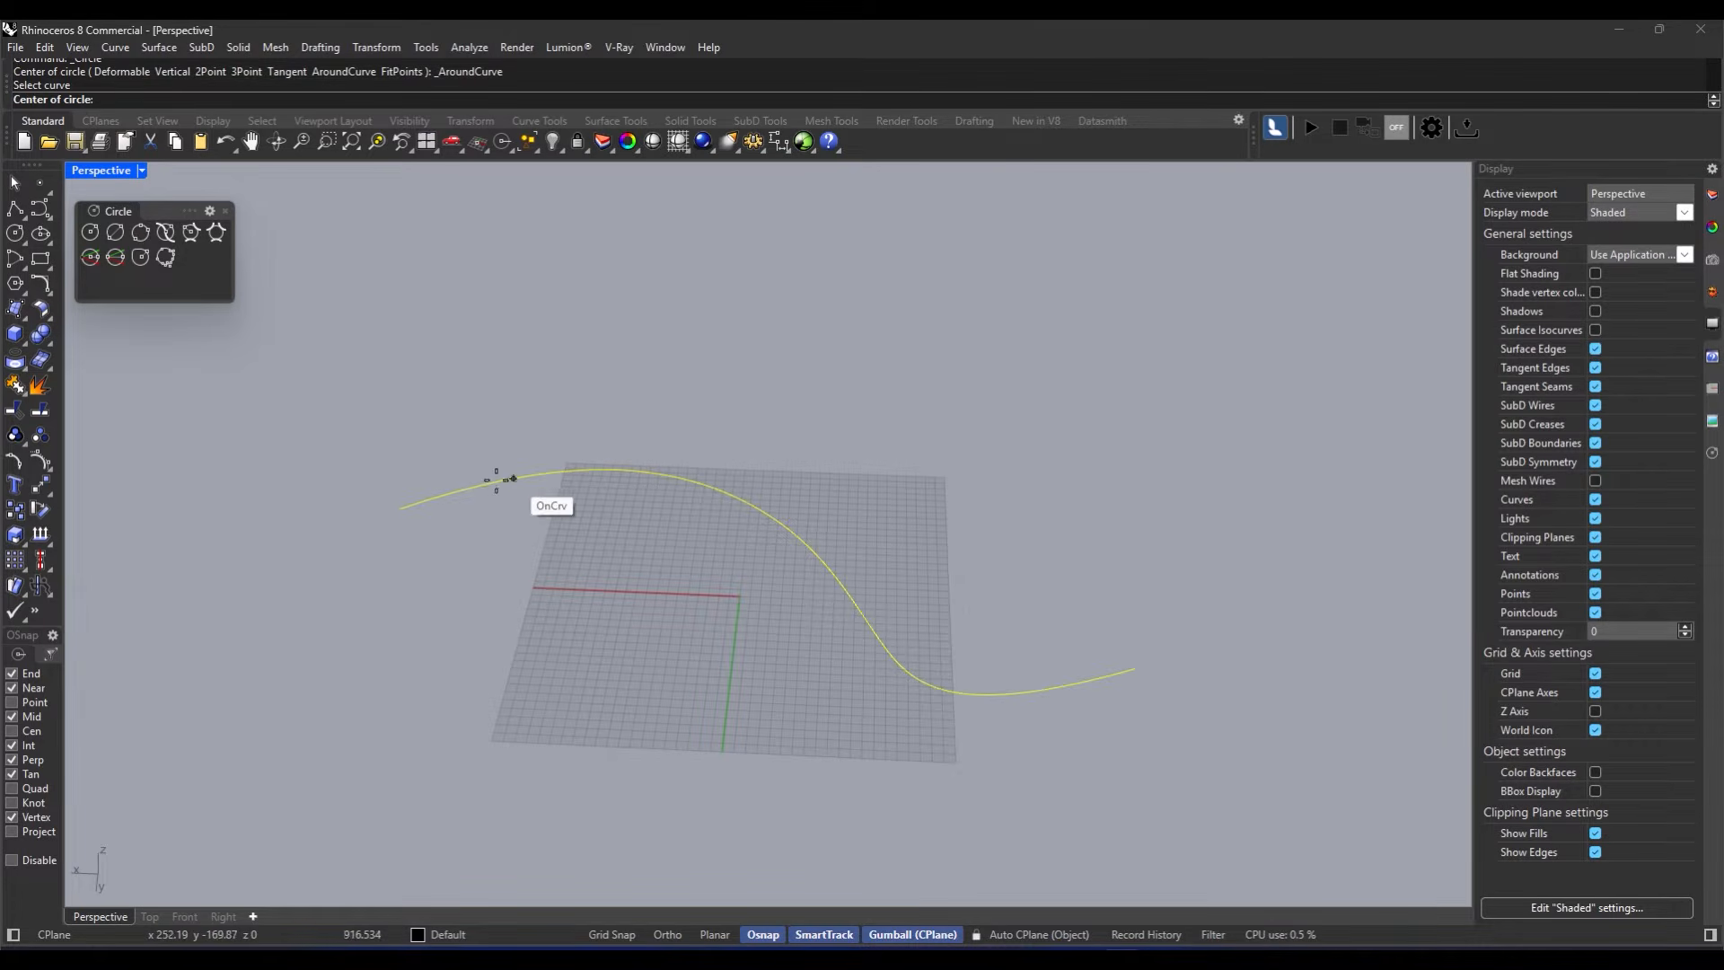
{"action": "left_click", "coordinate": [807, 544]}
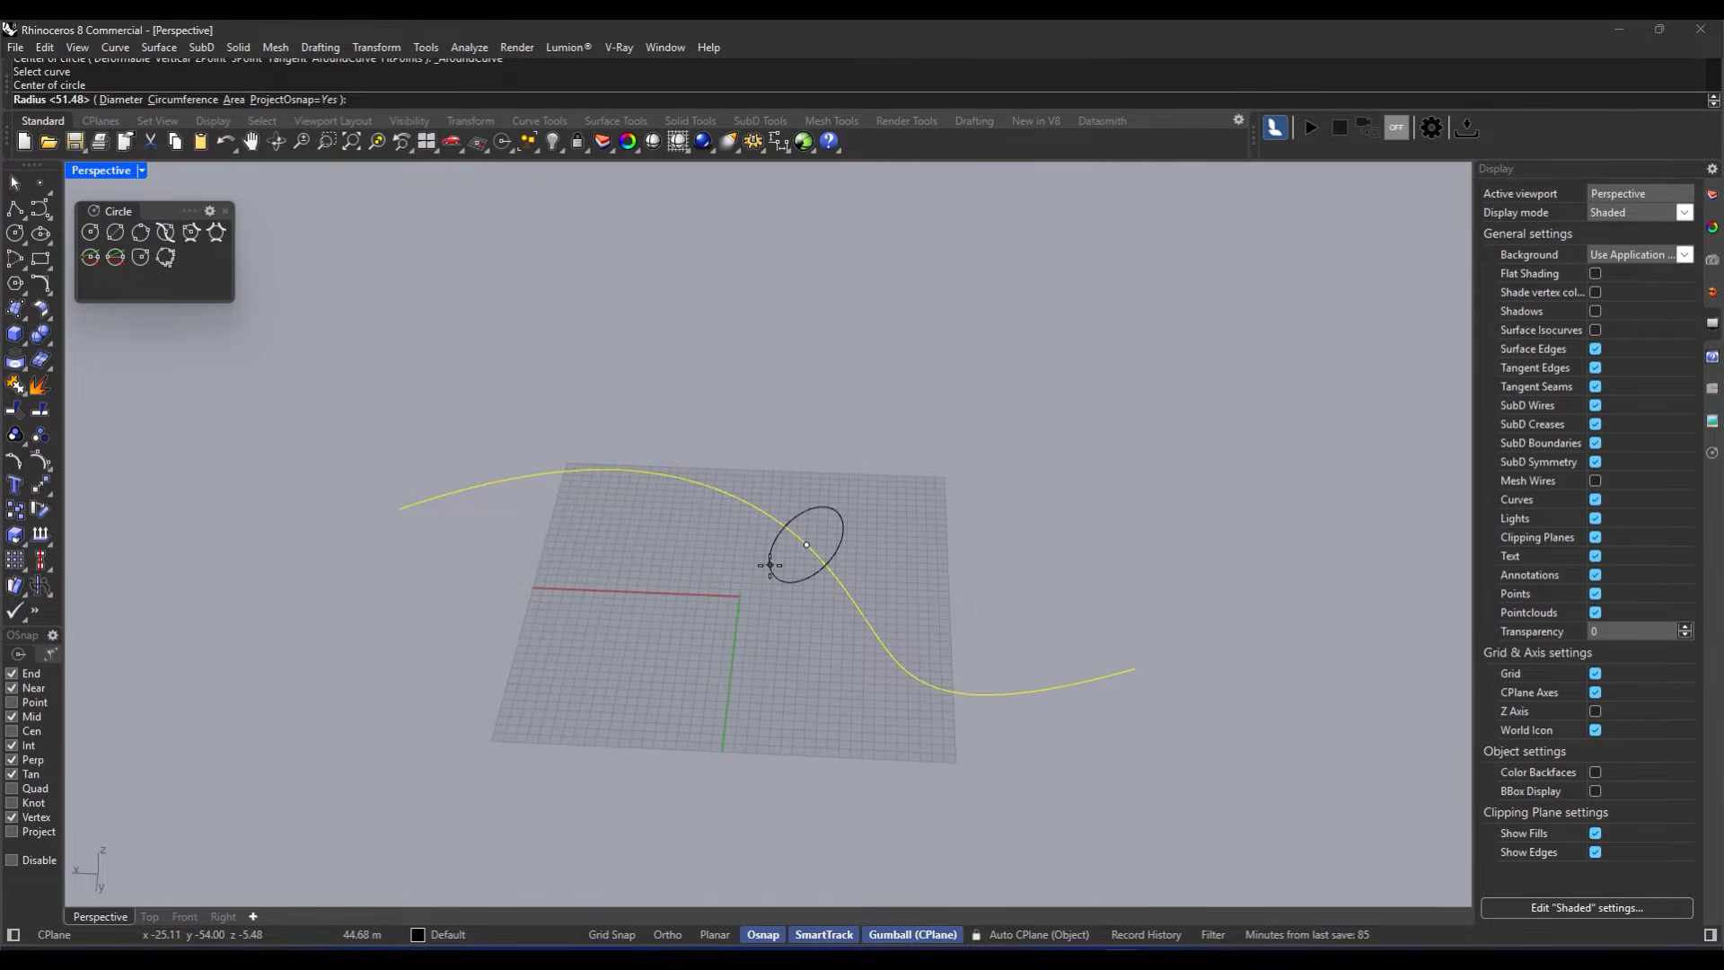
{"action": "left_click", "coordinate": [770, 565]}
{"action": "right_click_drag", "start_coordinate": [778, 603], "coordinate": [896, 542]}
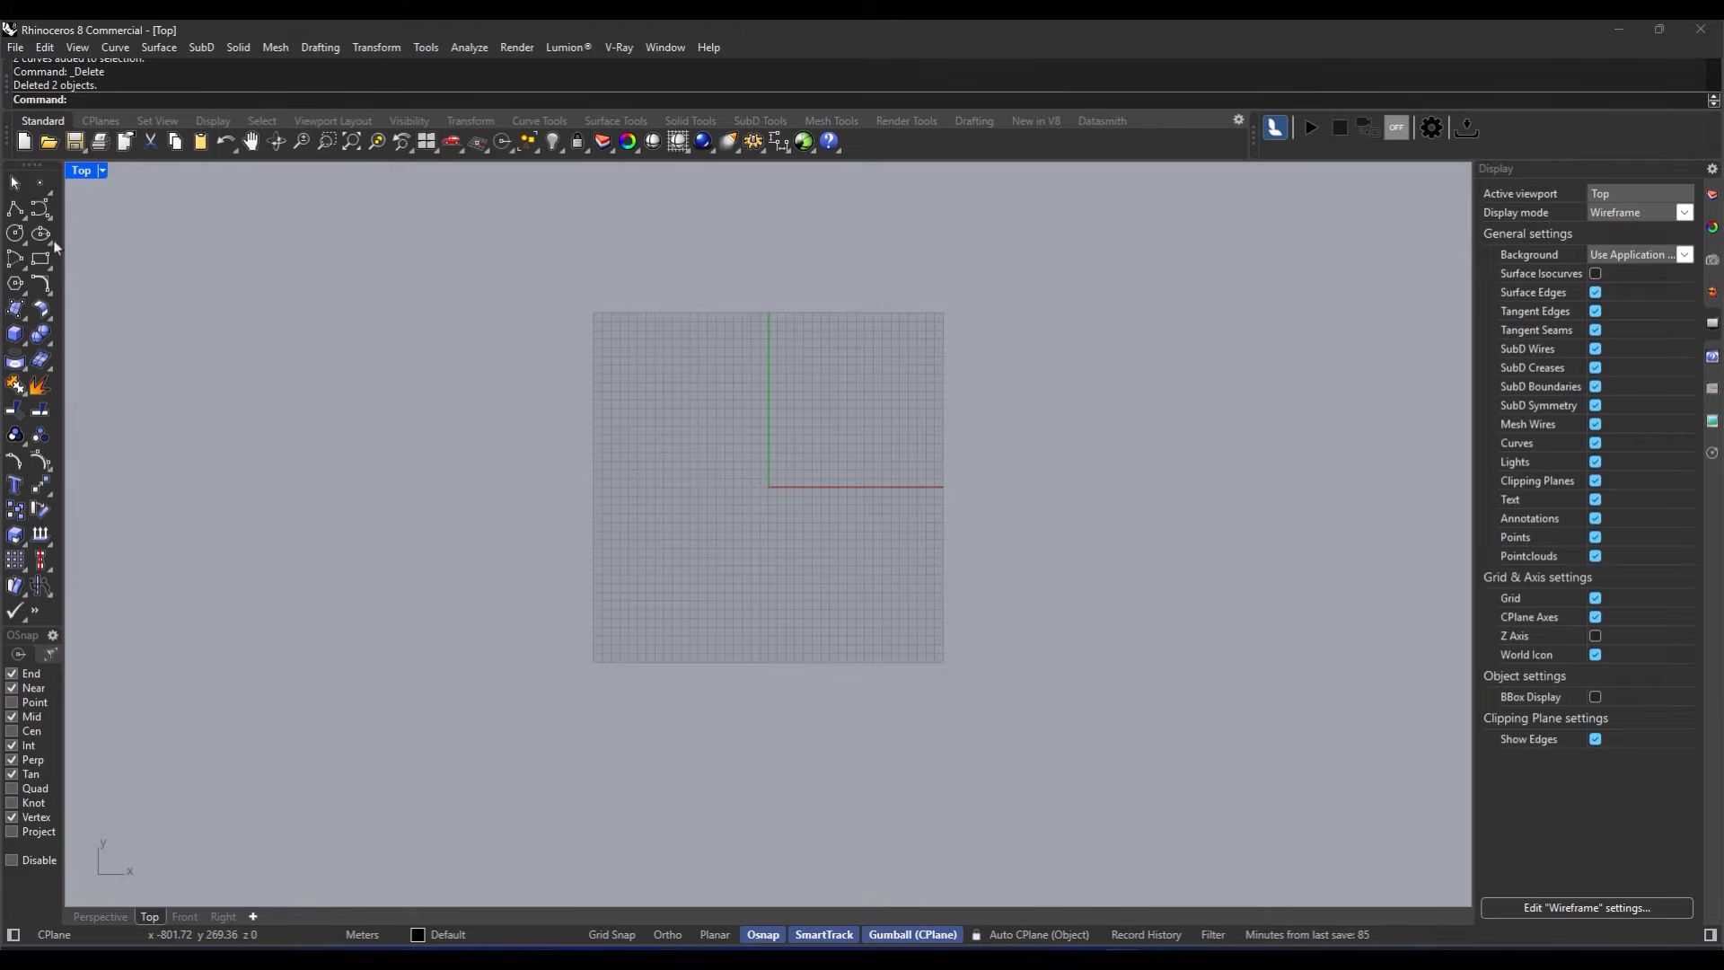
Step: Float the Ellipse tool set and draw an ellipse centered at the origin, its long axis running along x past the grid's edges
{"action": "left_click", "coordinate": [49, 240]}
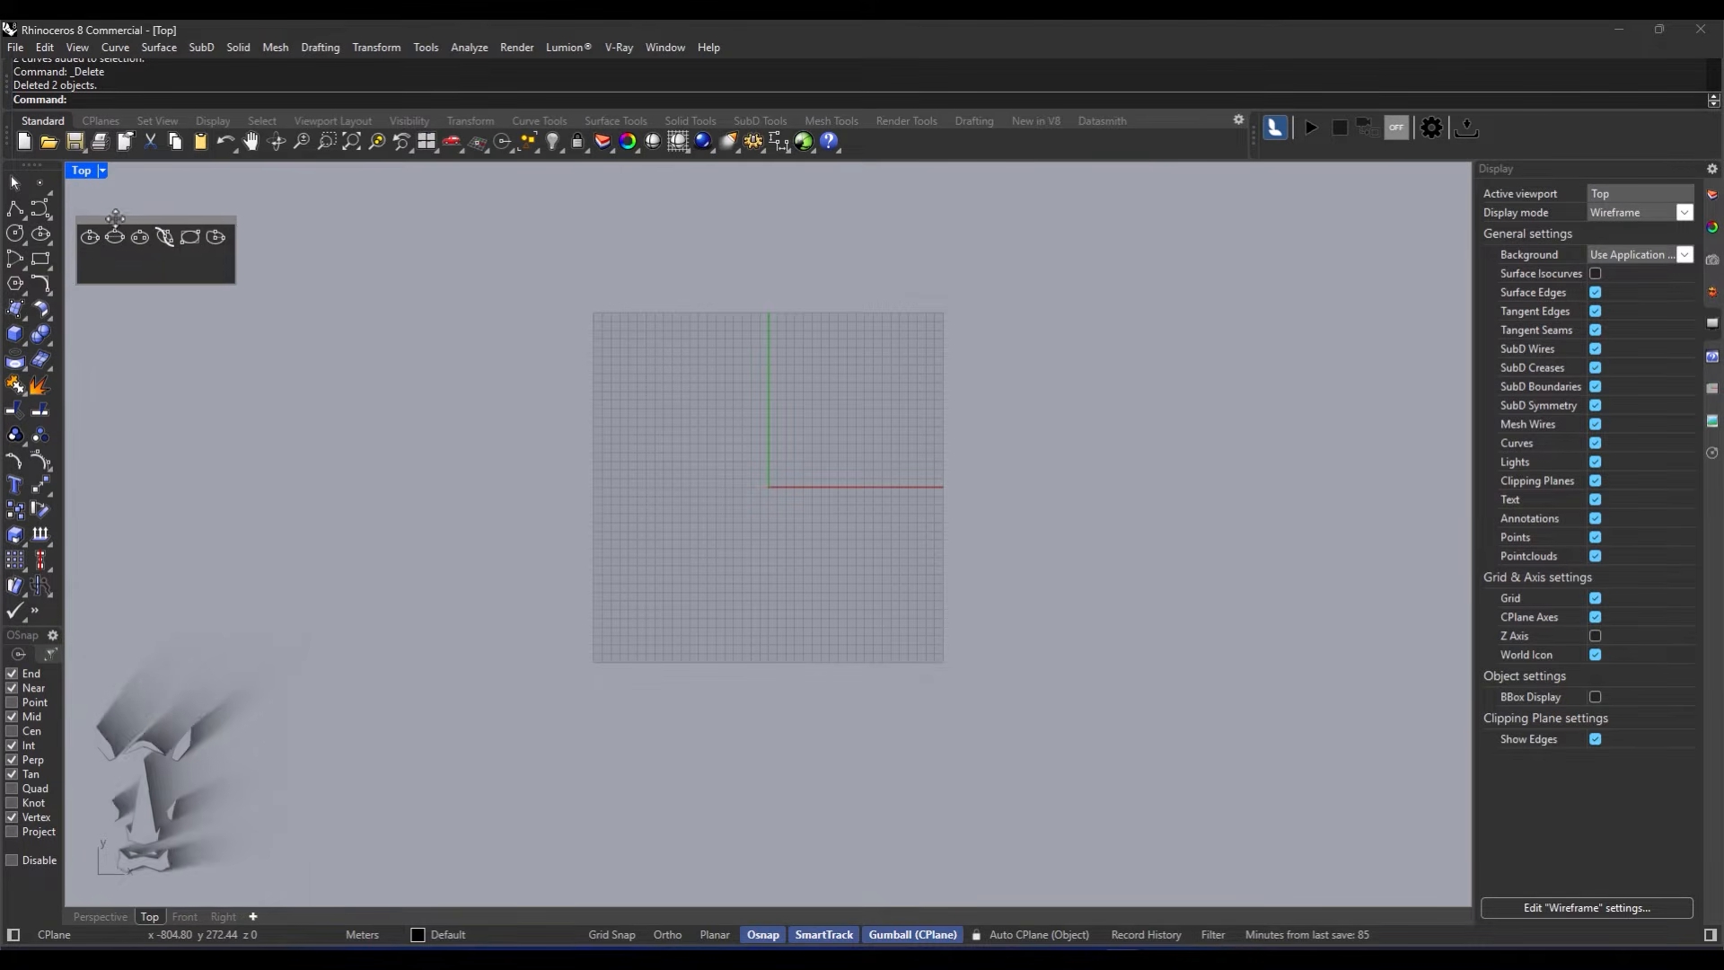
{"action": "left_click_drag", "start_coordinate": [115, 217], "coordinate": [117, 216]}
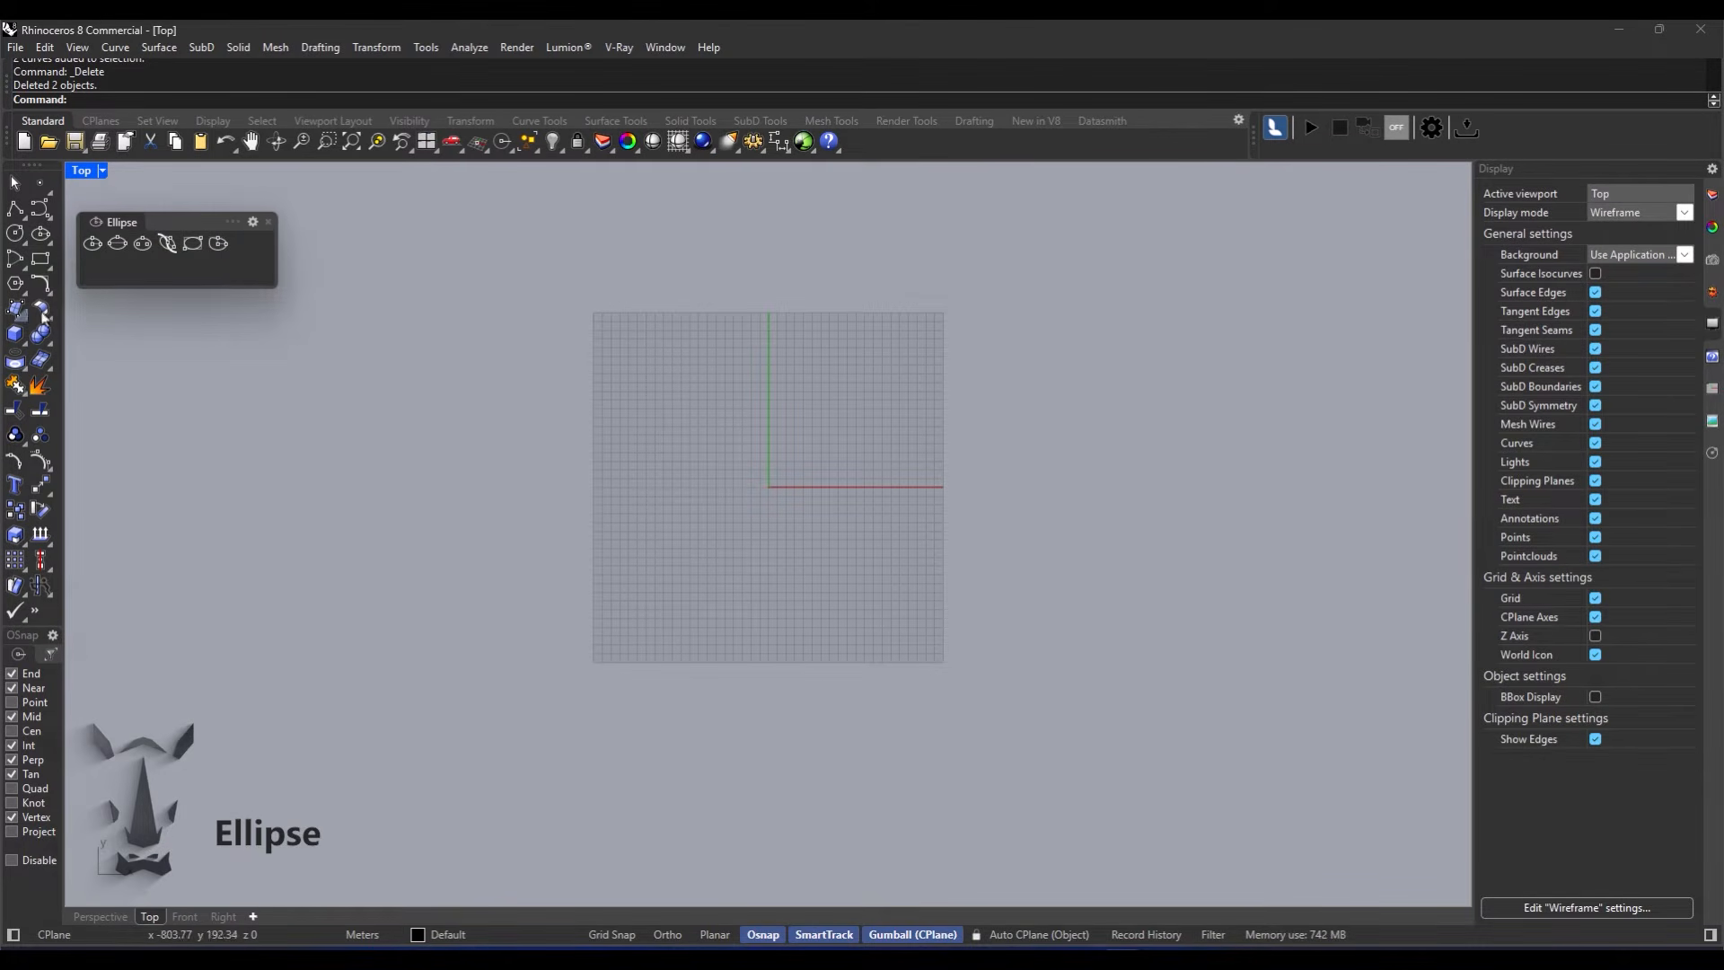
{"action": "left_click", "coordinate": [91, 246]}
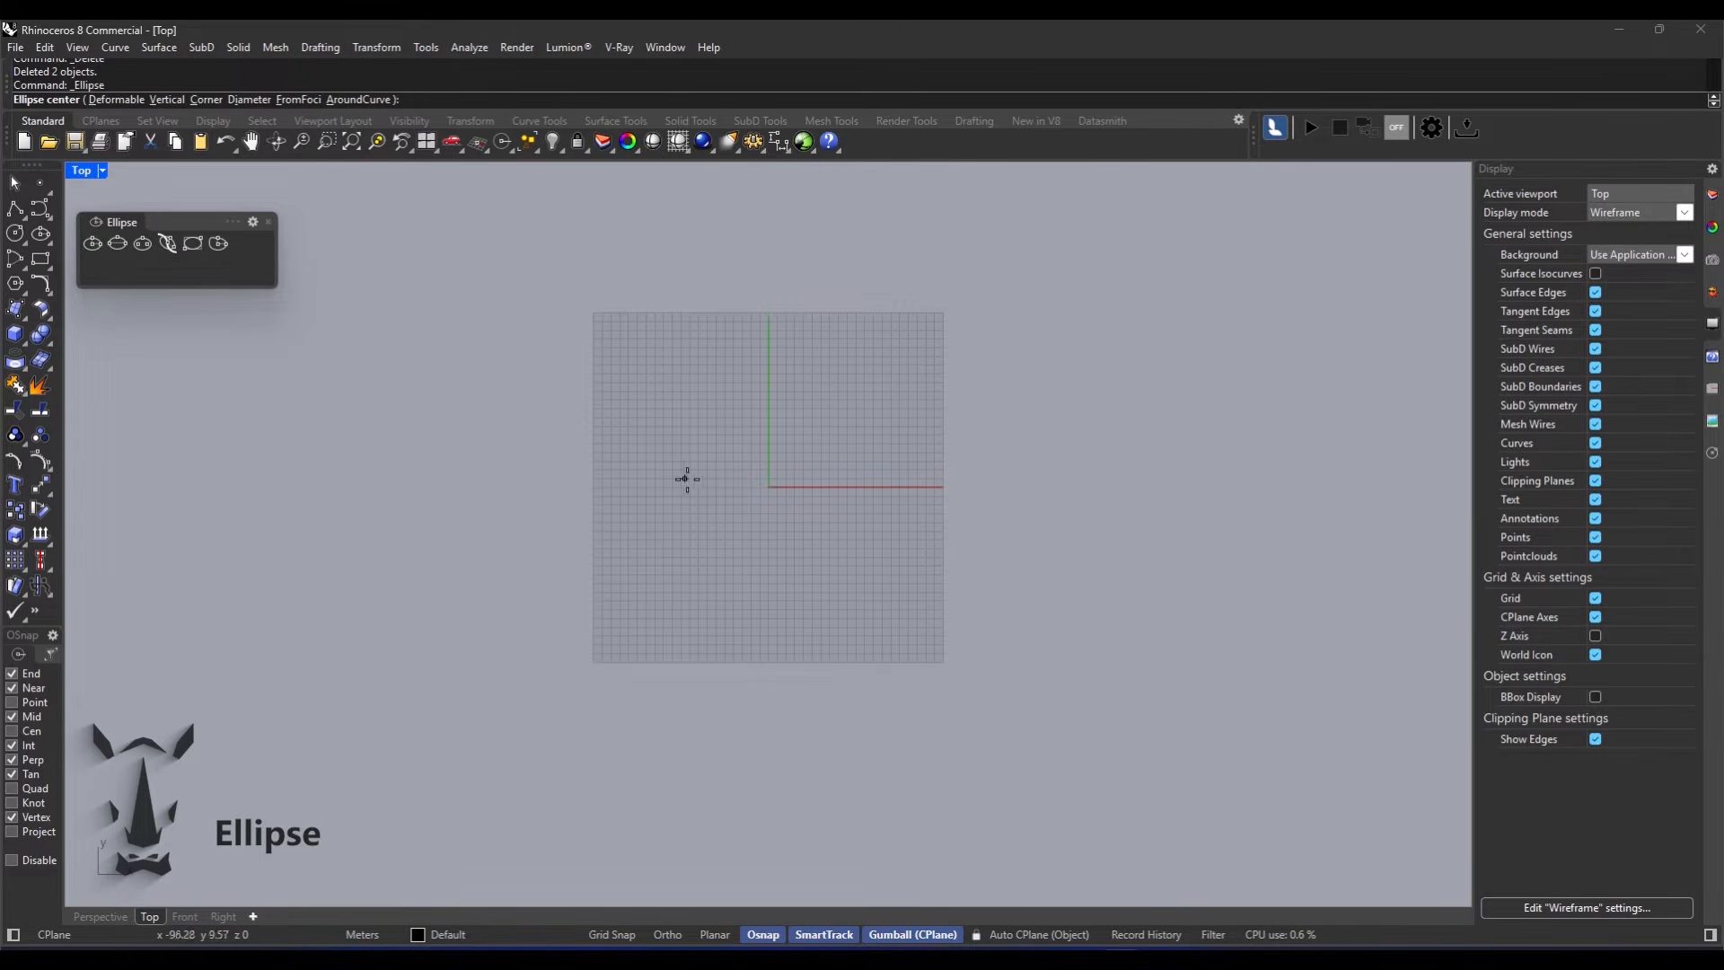
{"action": "left_click", "coordinate": [770, 486]}
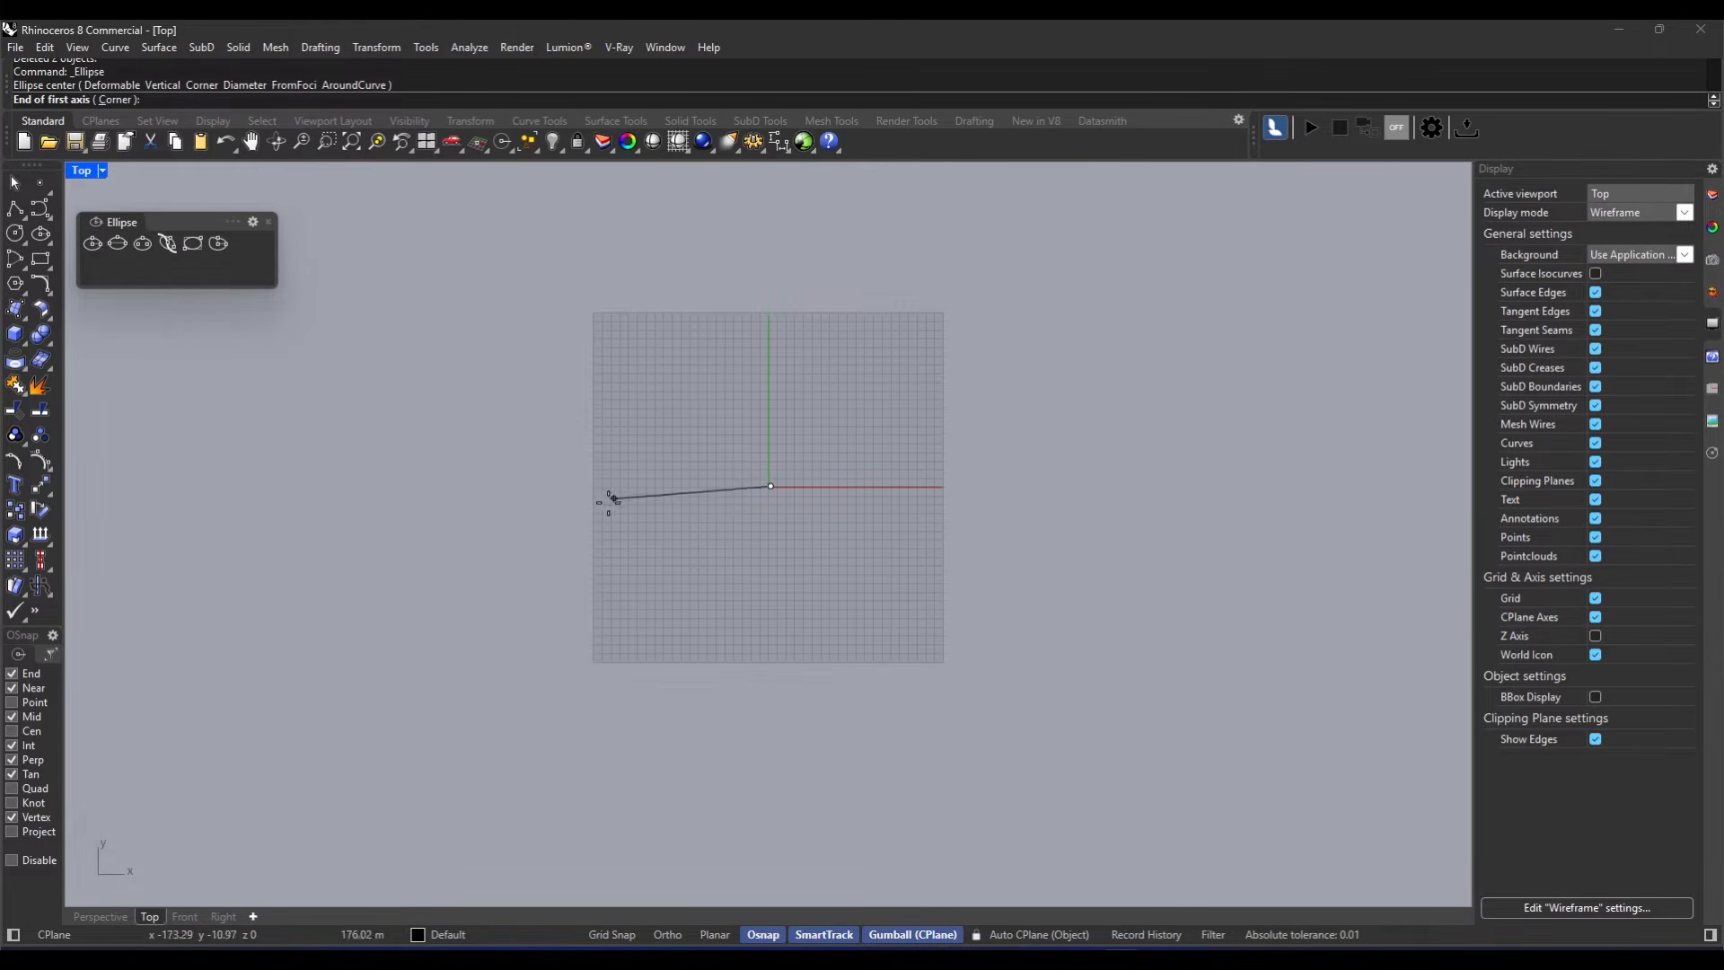
{"action": "left_click", "coordinate": [556, 484]}
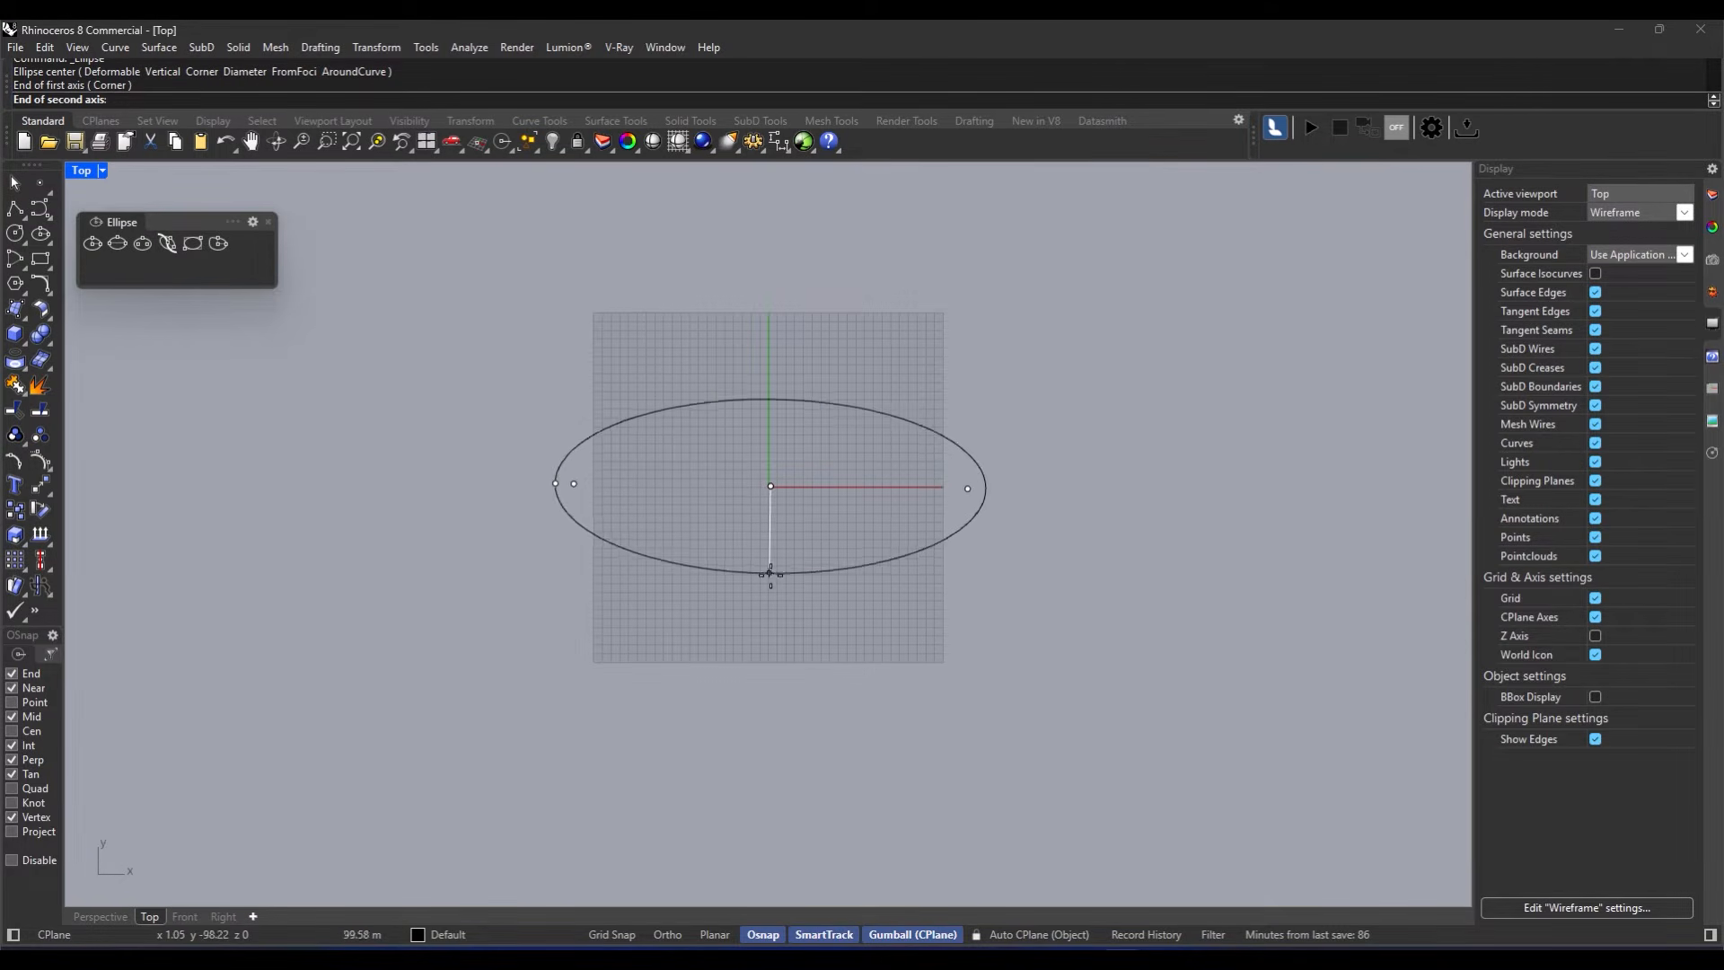
{"action": "left_click", "coordinate": [768, 583]}
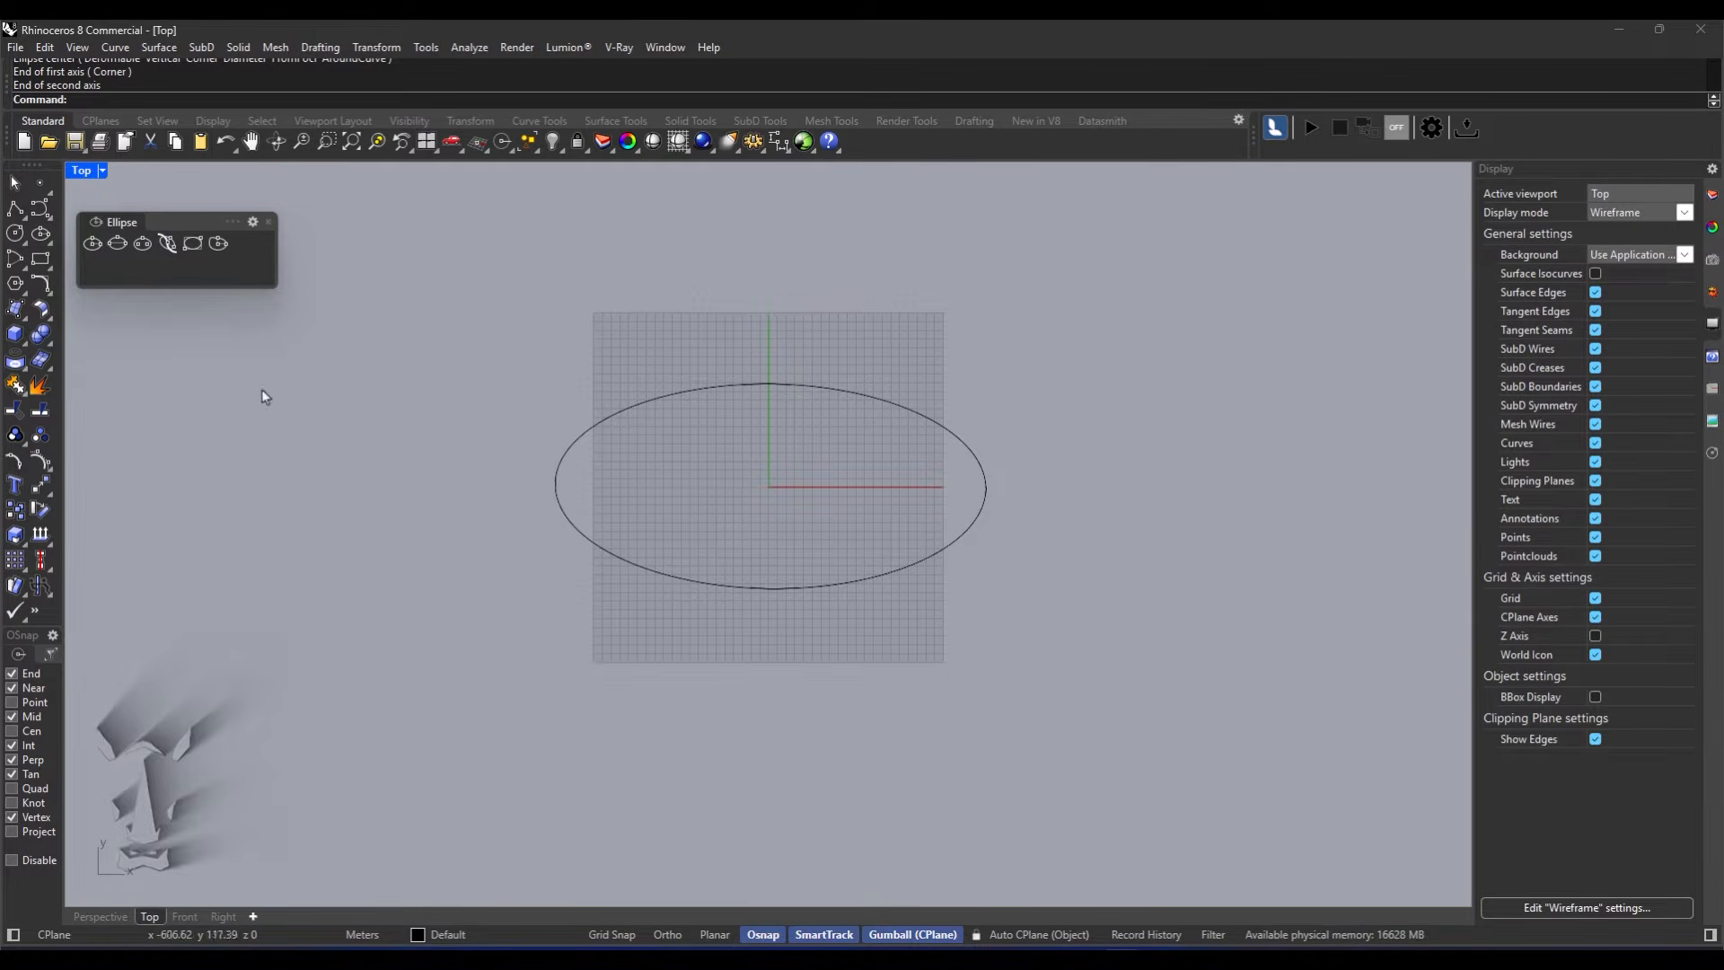
Step: Delete the ellipse and draw one by diameter, its first axis lying on the x-axis and spanning both sides of the origin
{"action": "left_click_drag", "start_coordinate": [911, 377], "coordinate": [832, 424]}
{"action": "key", "text": "Delete"}
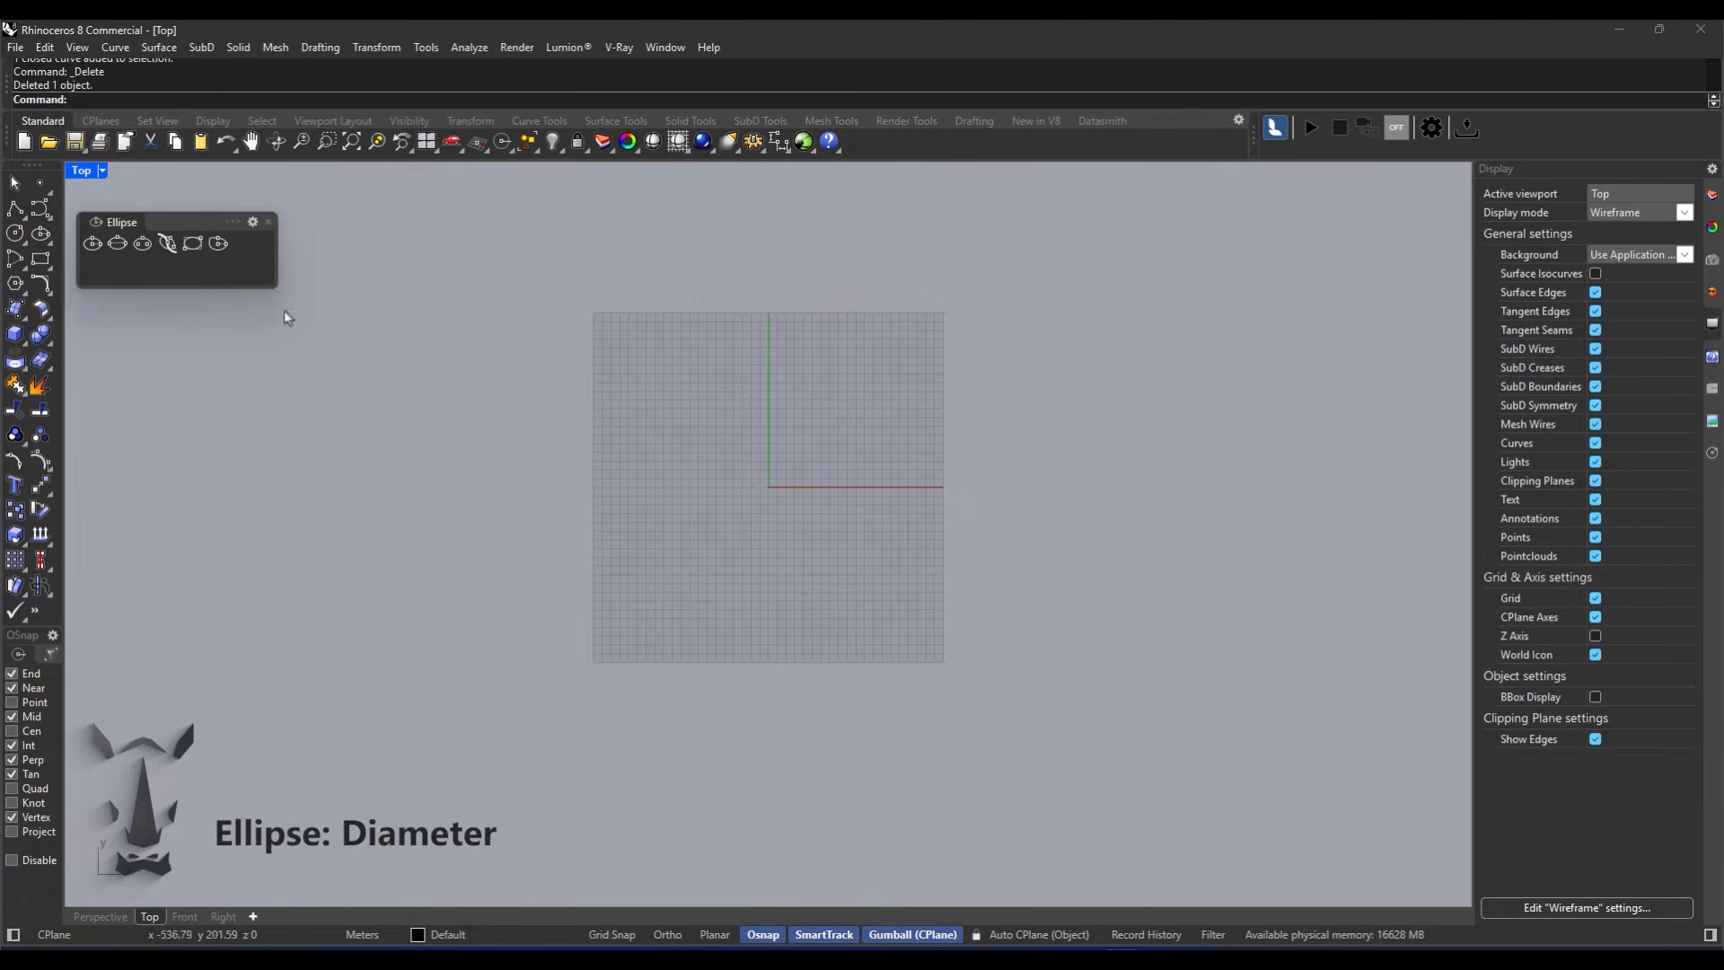
{"action": "left_click", "coordinate": [116, 244]}
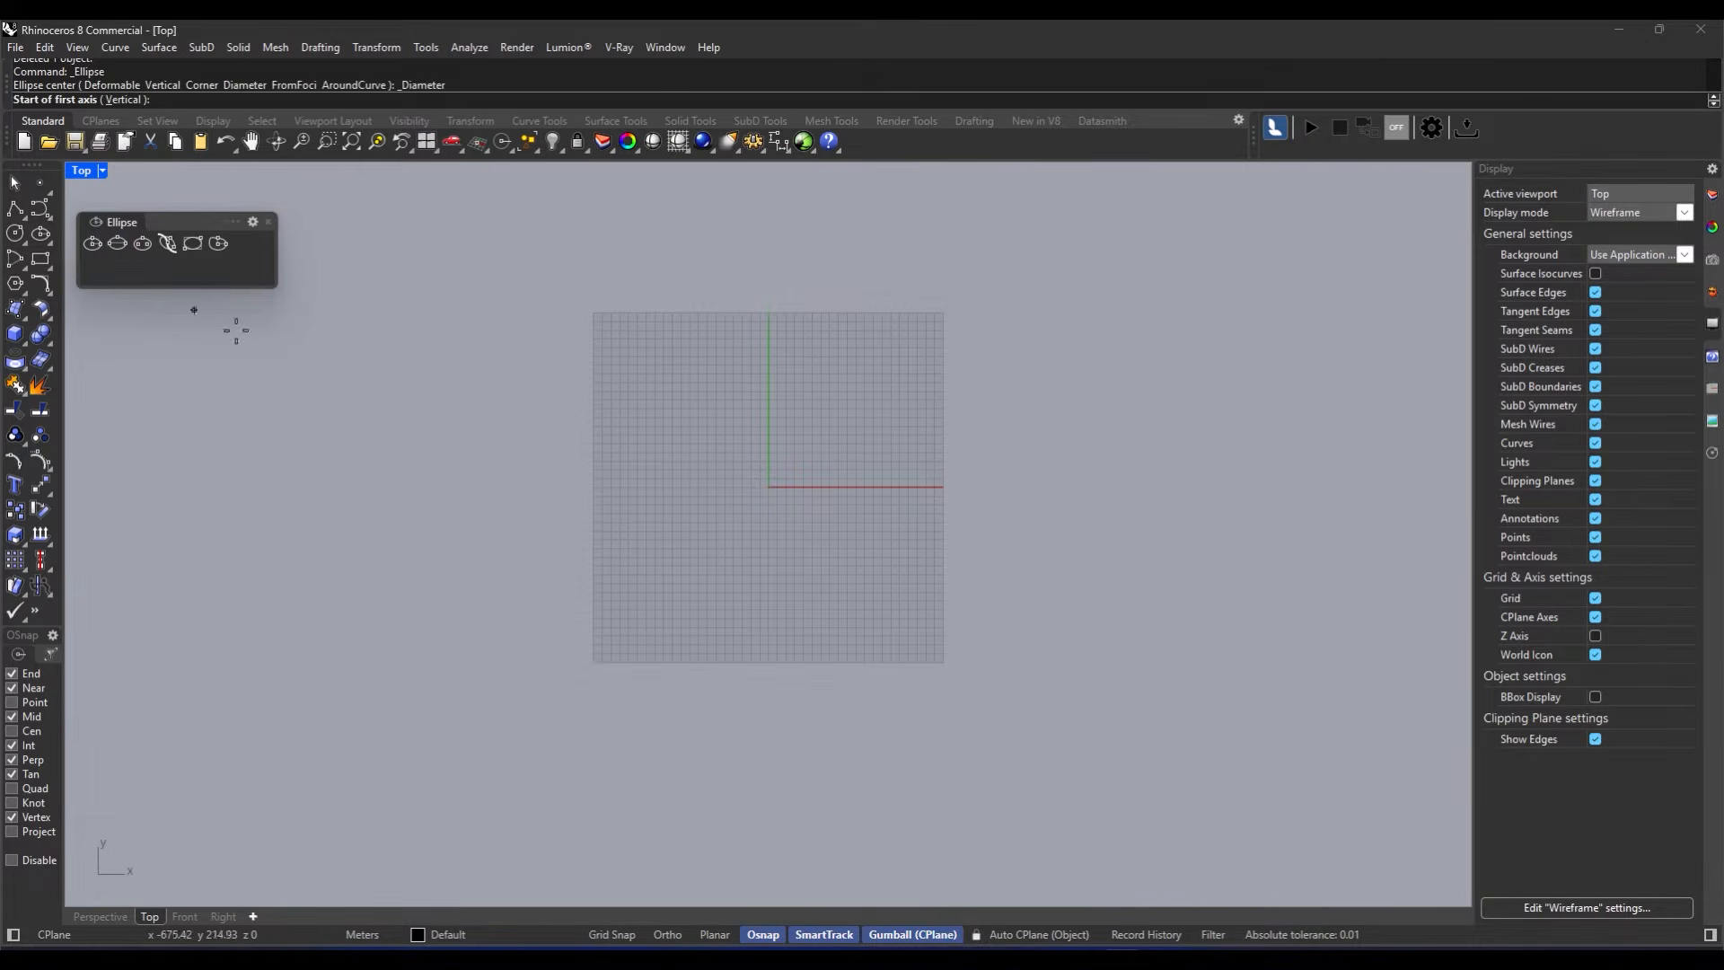
{"action": "left_click", "coordinate": [869, 486]}
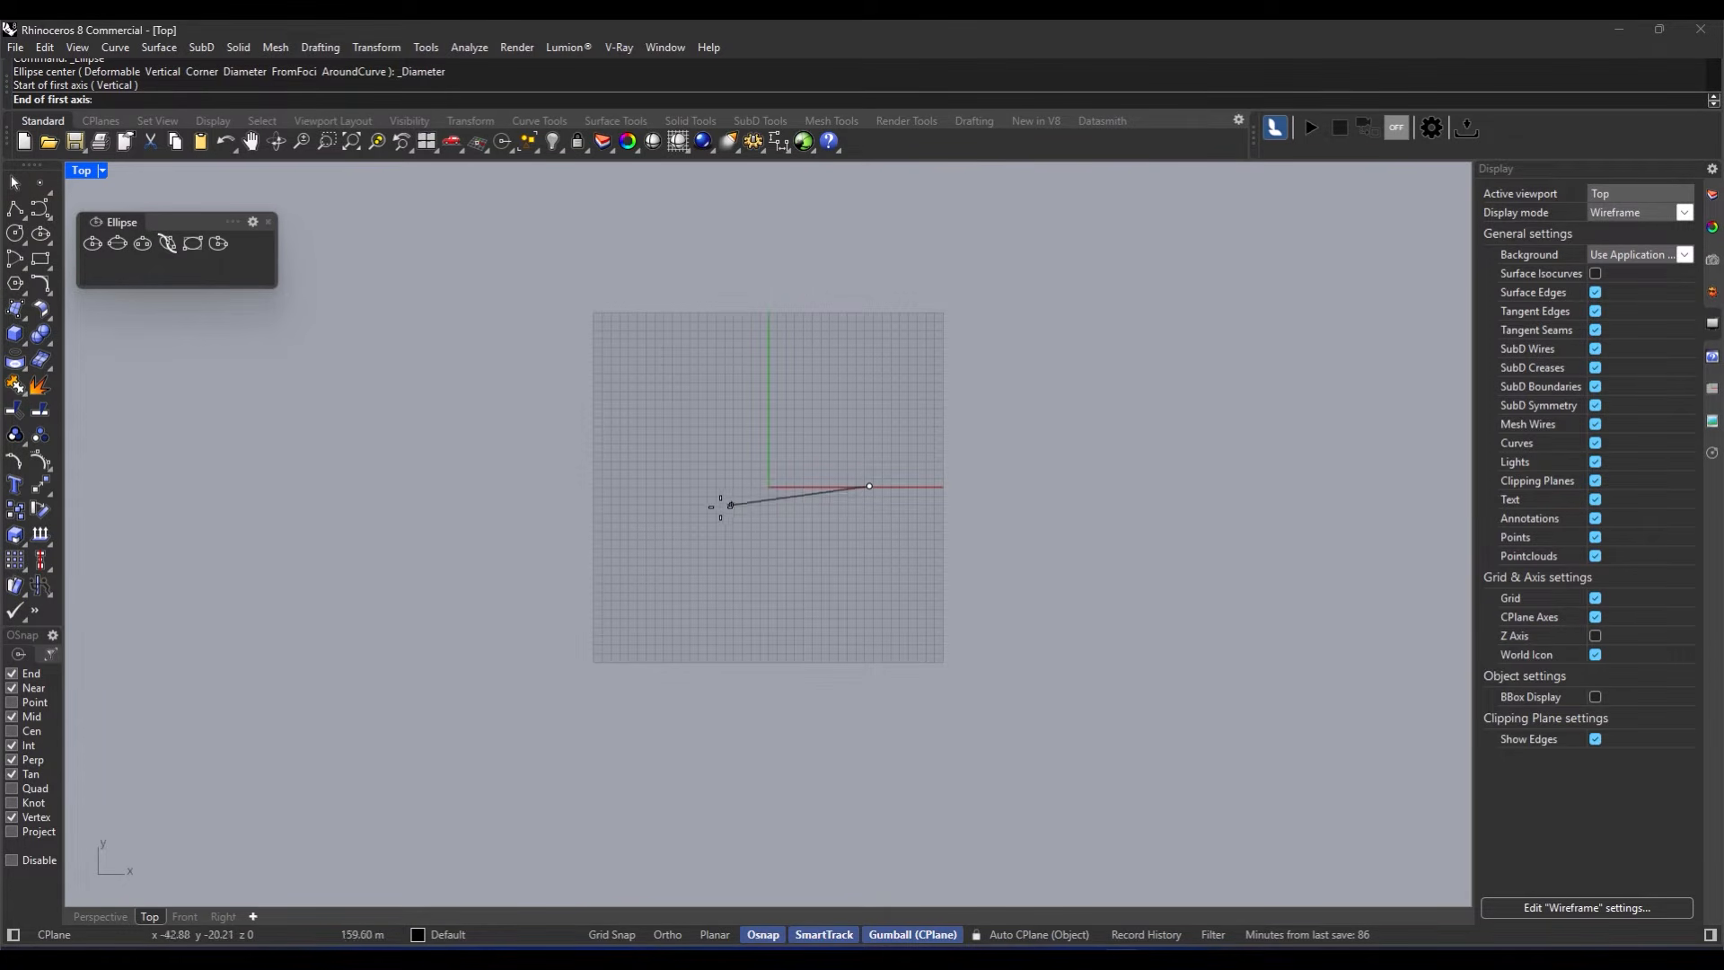
{"action": "left_click", "coordinate": [644, 486]}
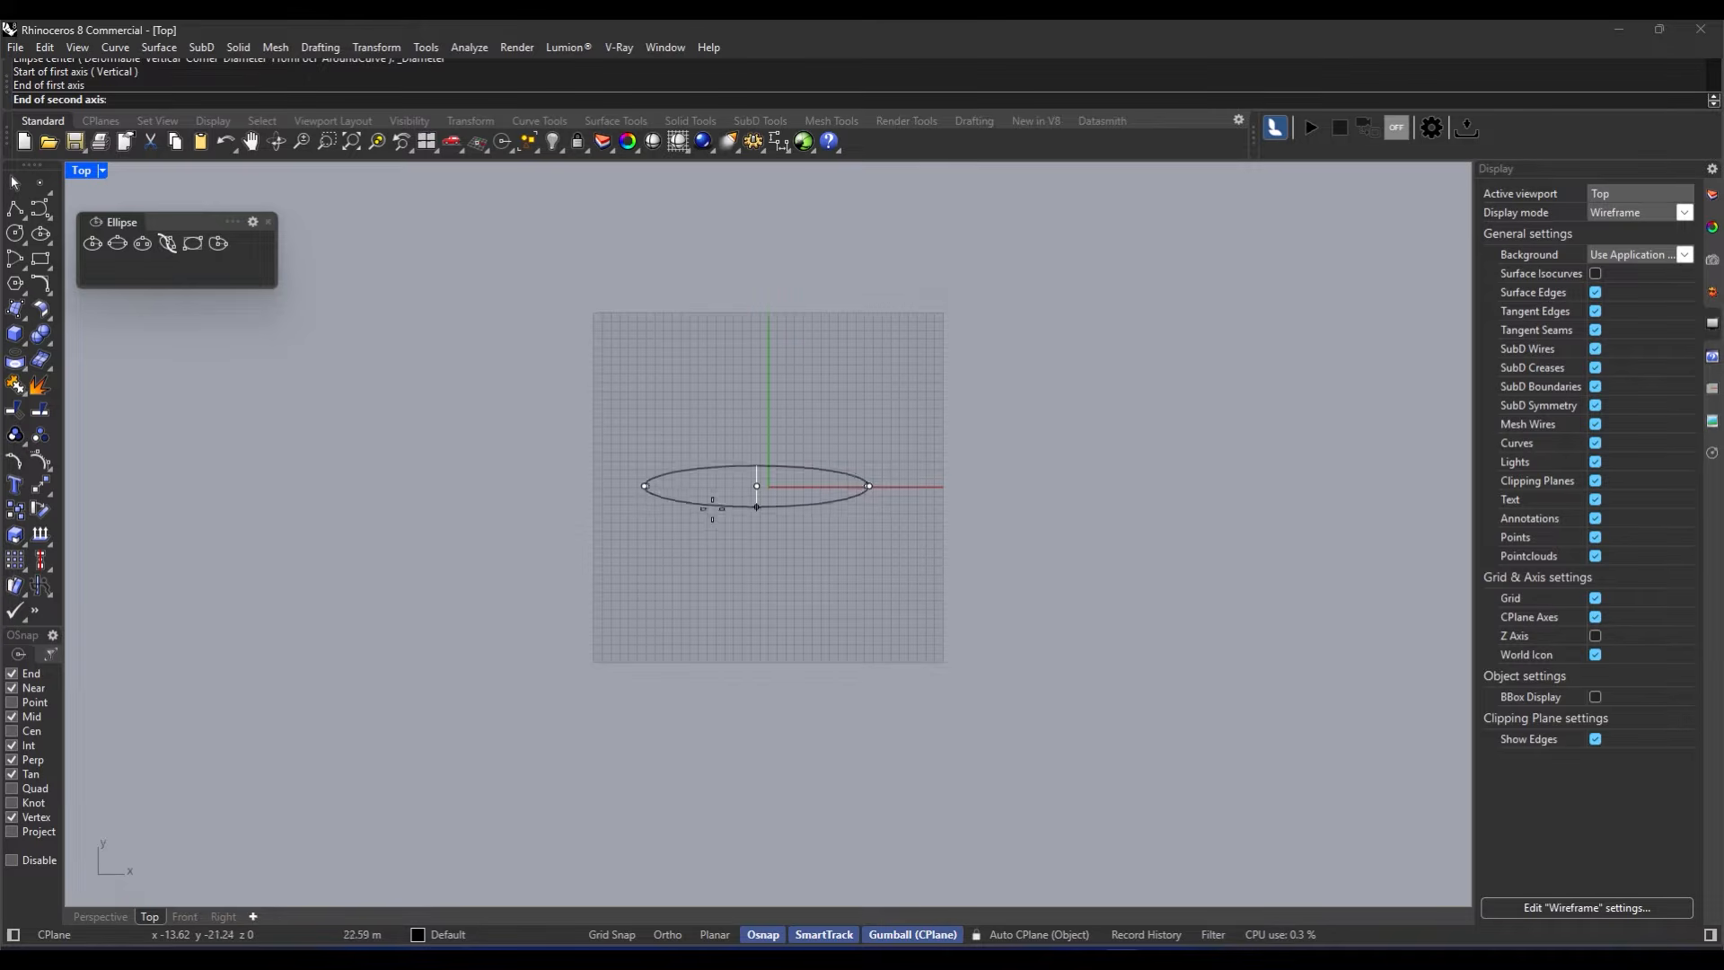
{"action": "left_click", "coordinate": [758, 547]}
Step: Delete the diameter ellipse and draw one from two foci on the x-axis, through a point at about x -64, y -90
{"action": "scroll", "coordinate": [819, 505], "scroll_direction": "up", "scroll_amount": 4}
{"action": "left_click", "coordinate": [638, 492]}
{"action": "key", "text": "Delete"}
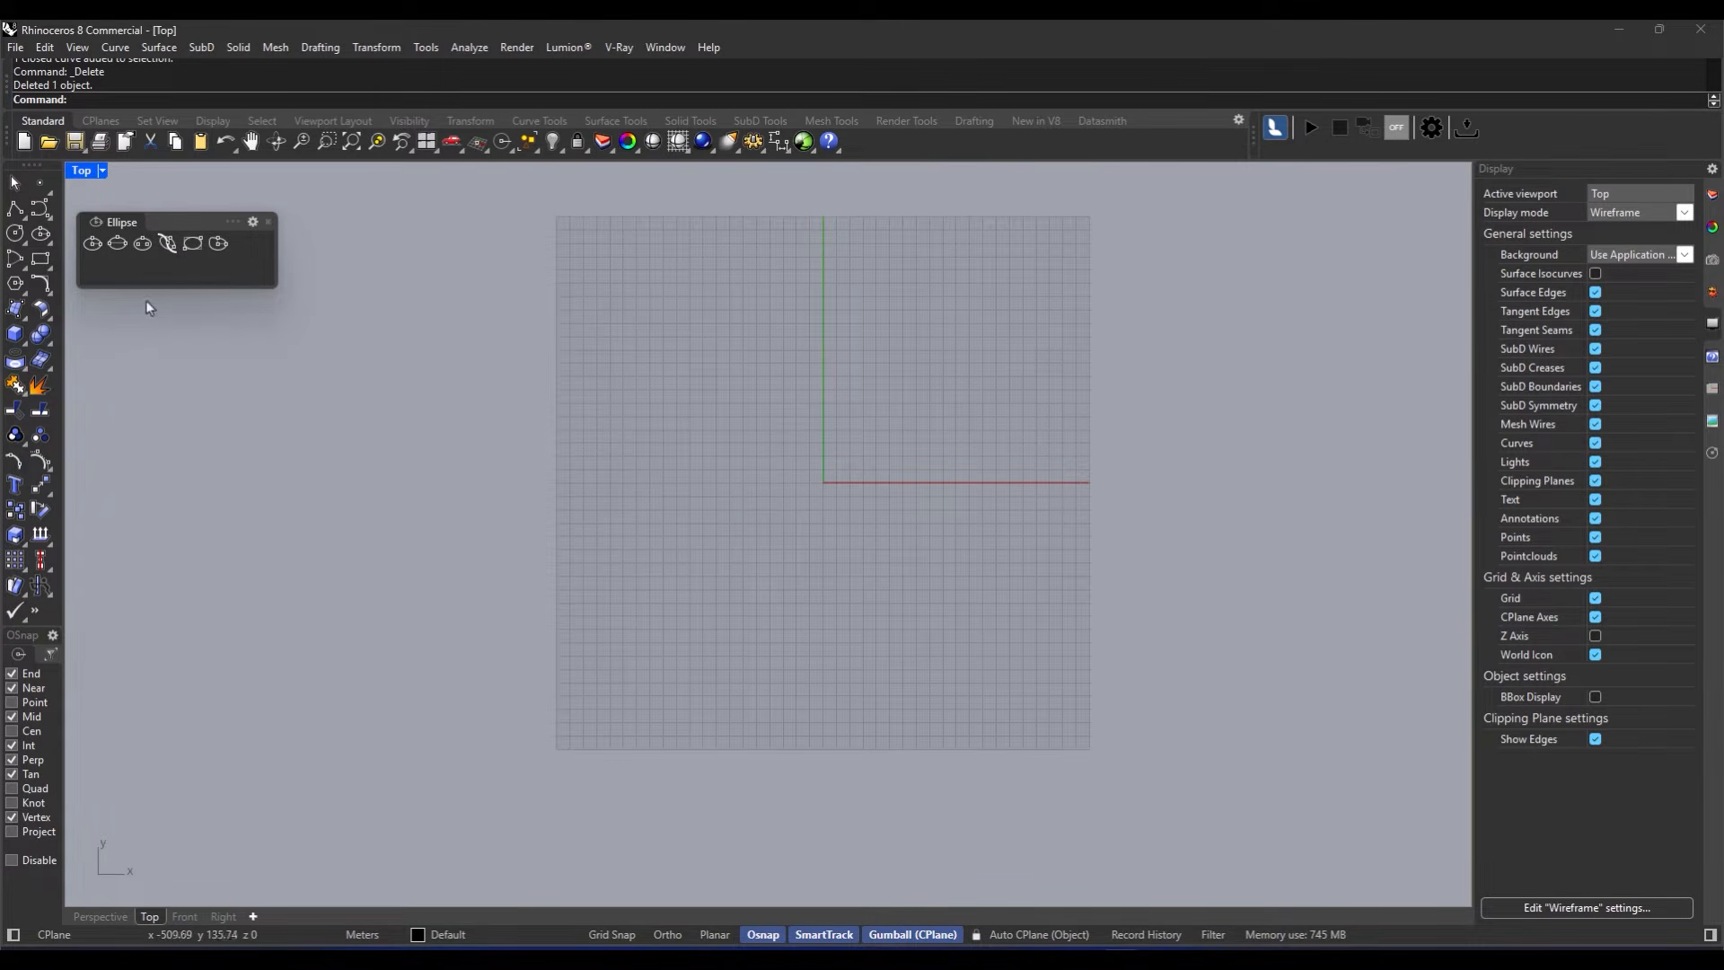
{"action": "right_click_drag", "start_coordinate": [531, 402], "coordinate": [471, 459]}
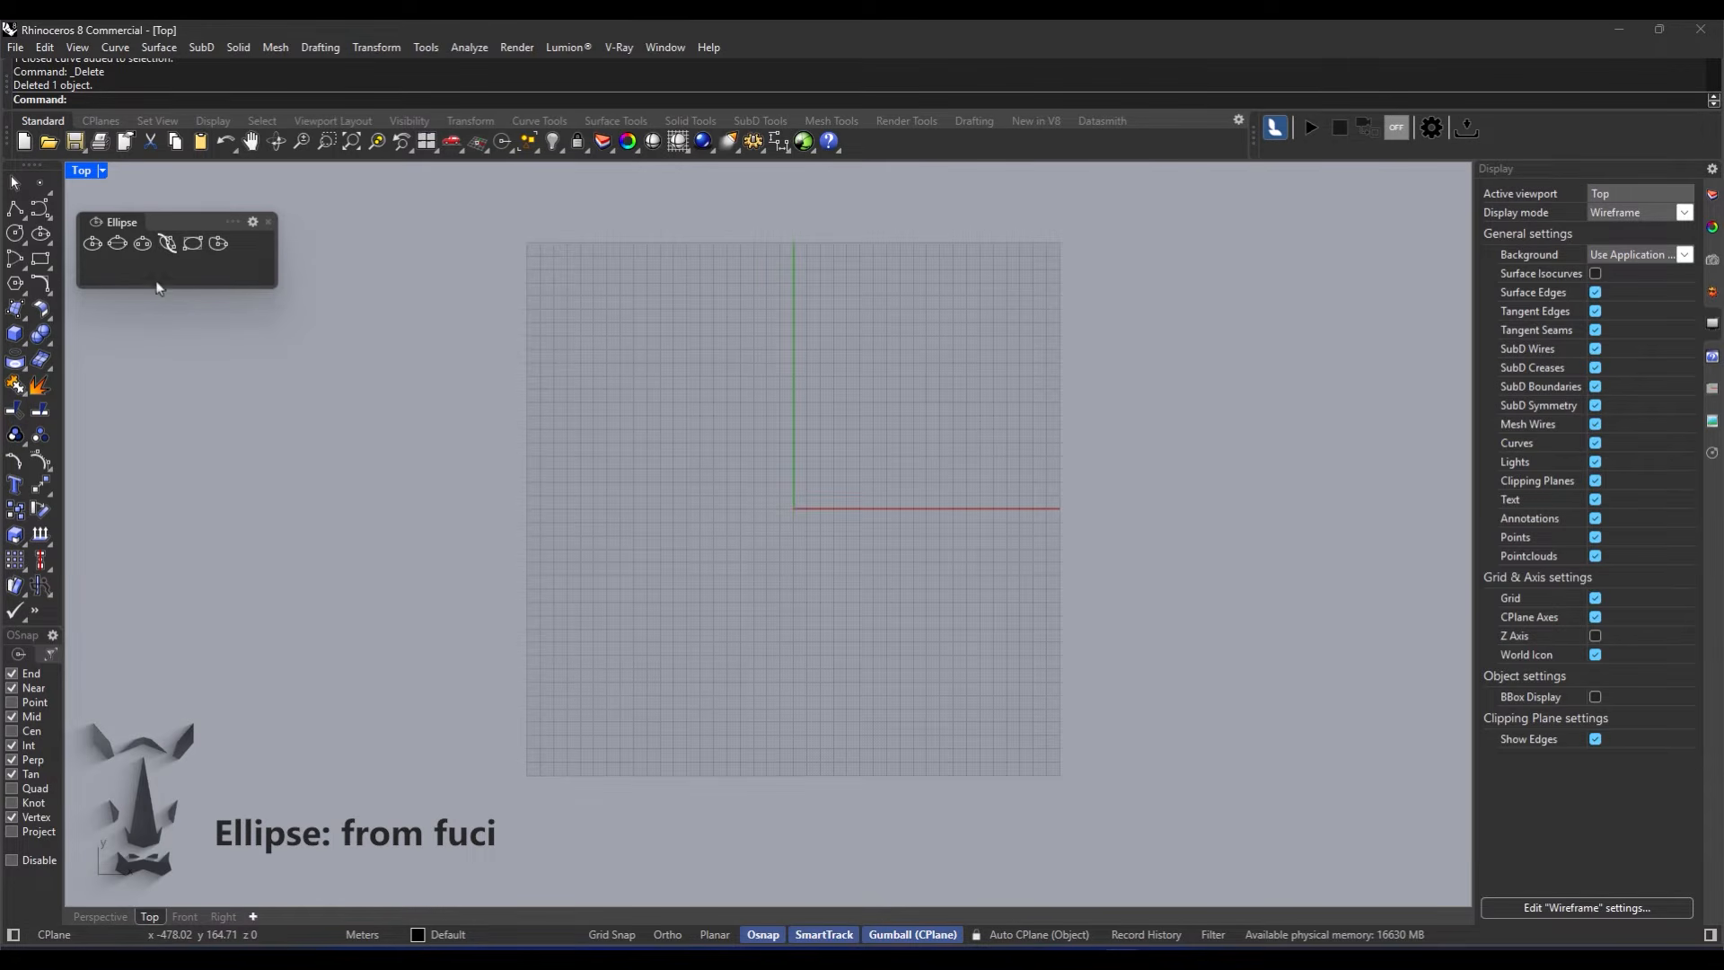
{"action": "left_click", "coordinate": [143, 246]}
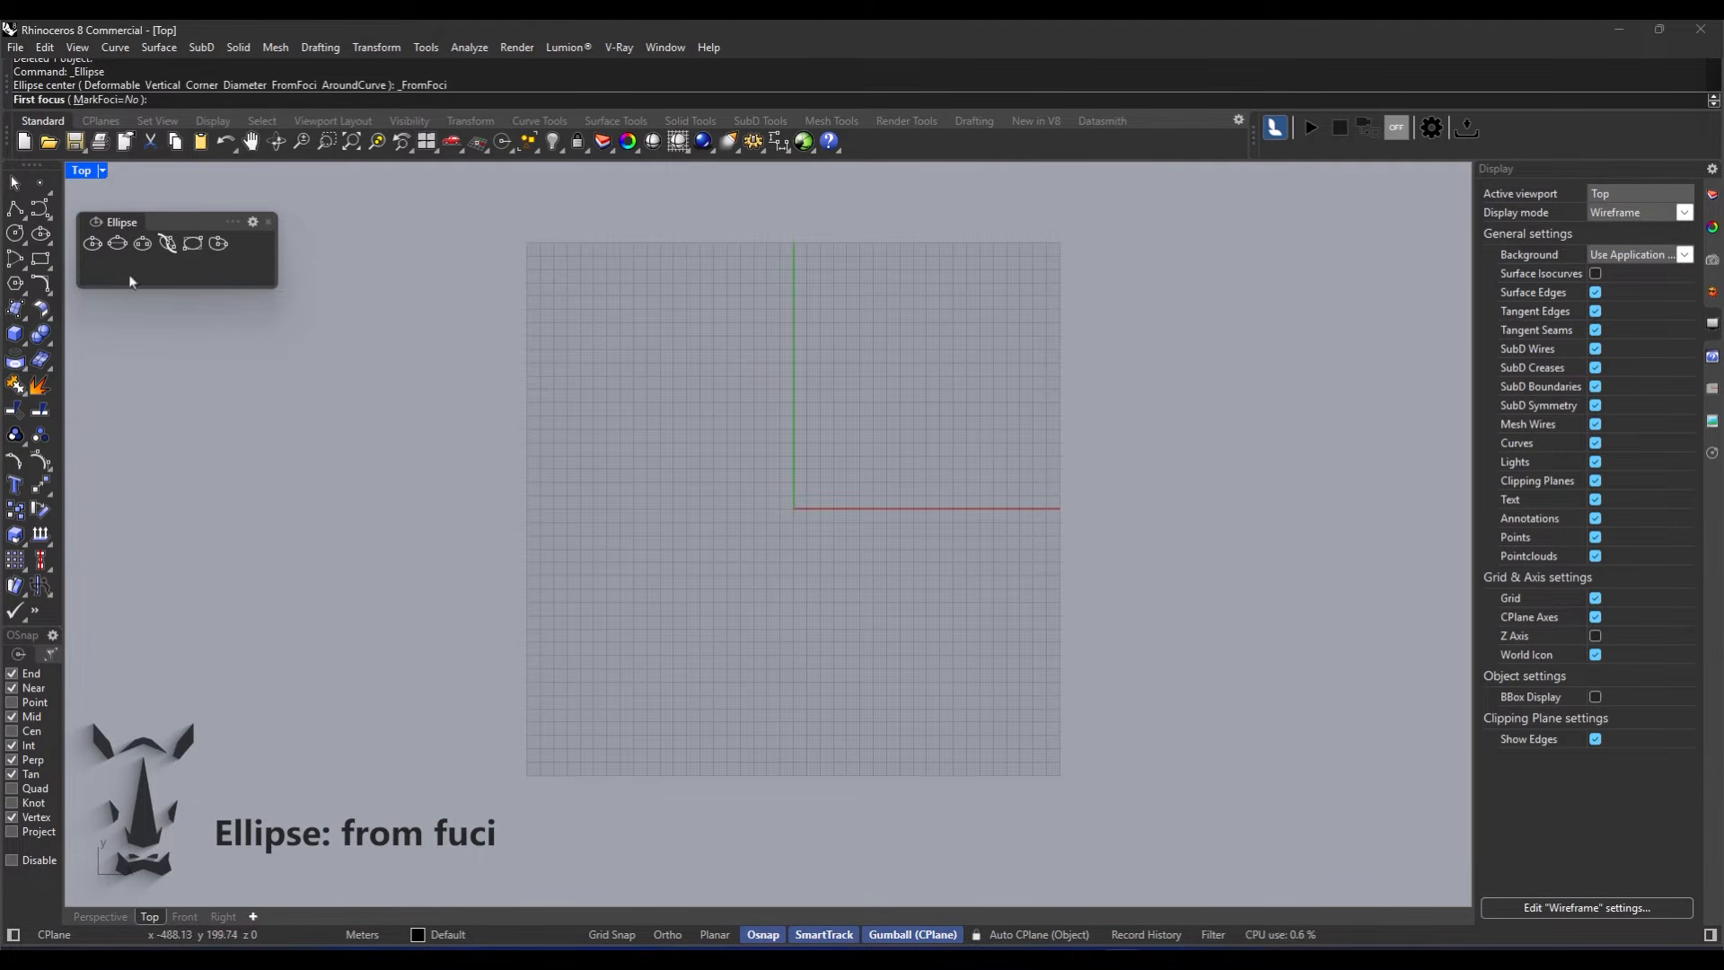
{"action": "left_click", "coordinate": [898, 510]}
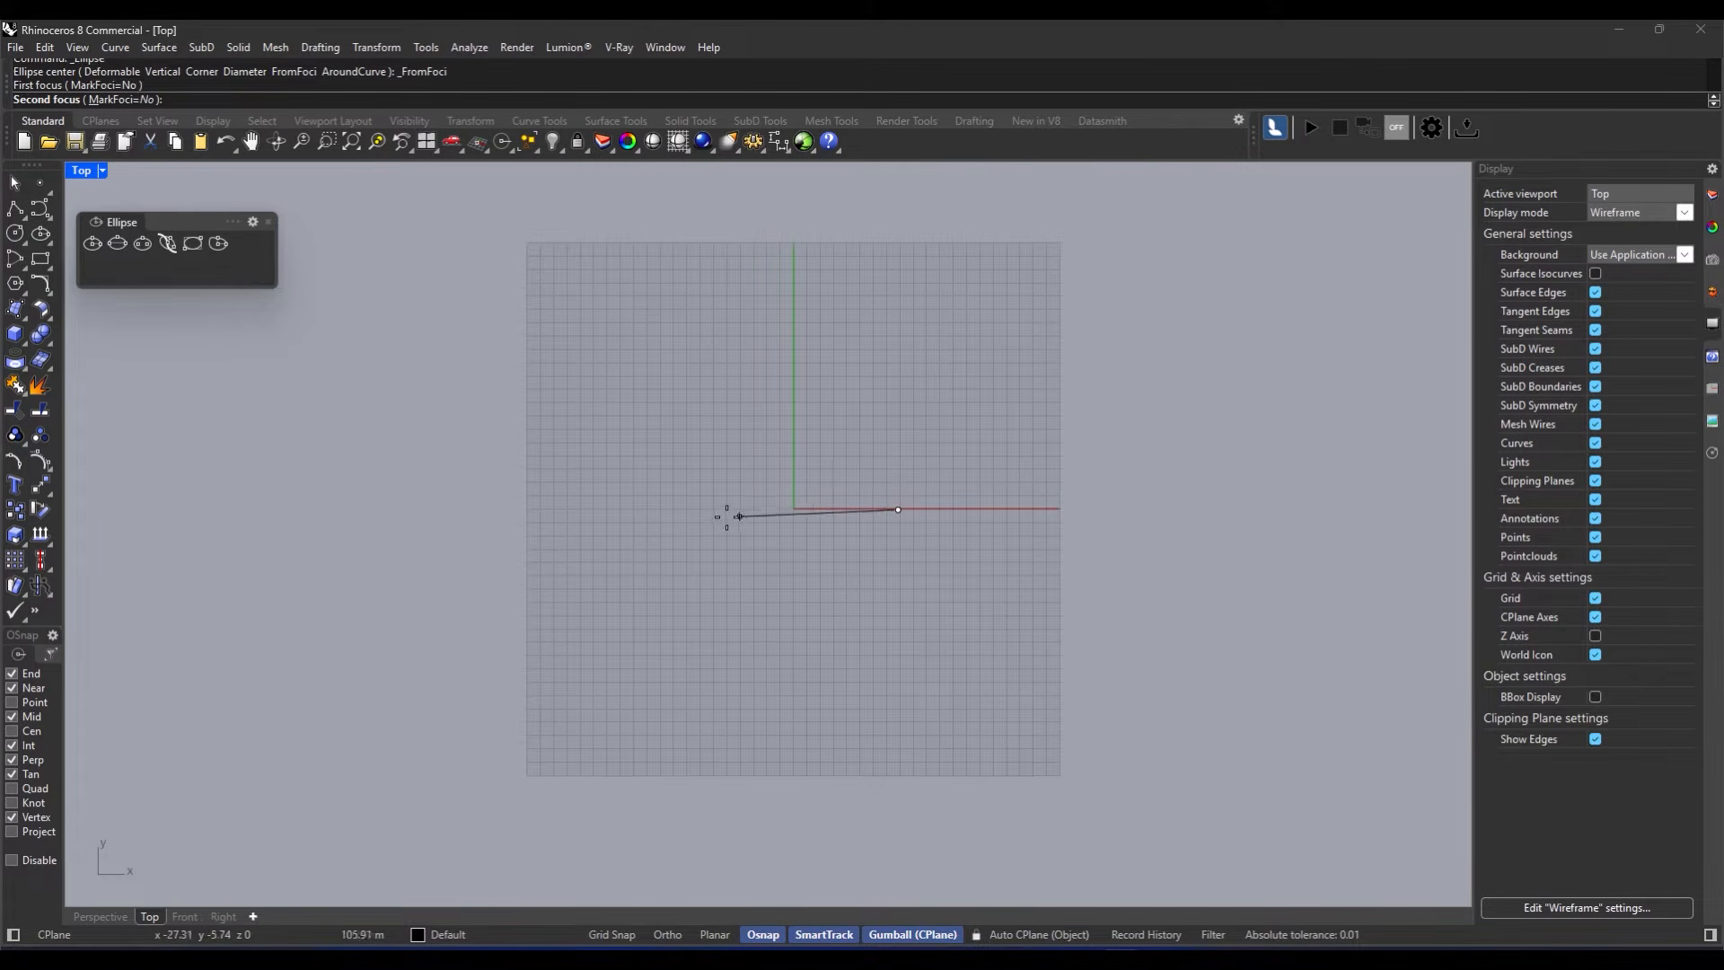
{"action": "left_click", "coordinate": [630, 510]}
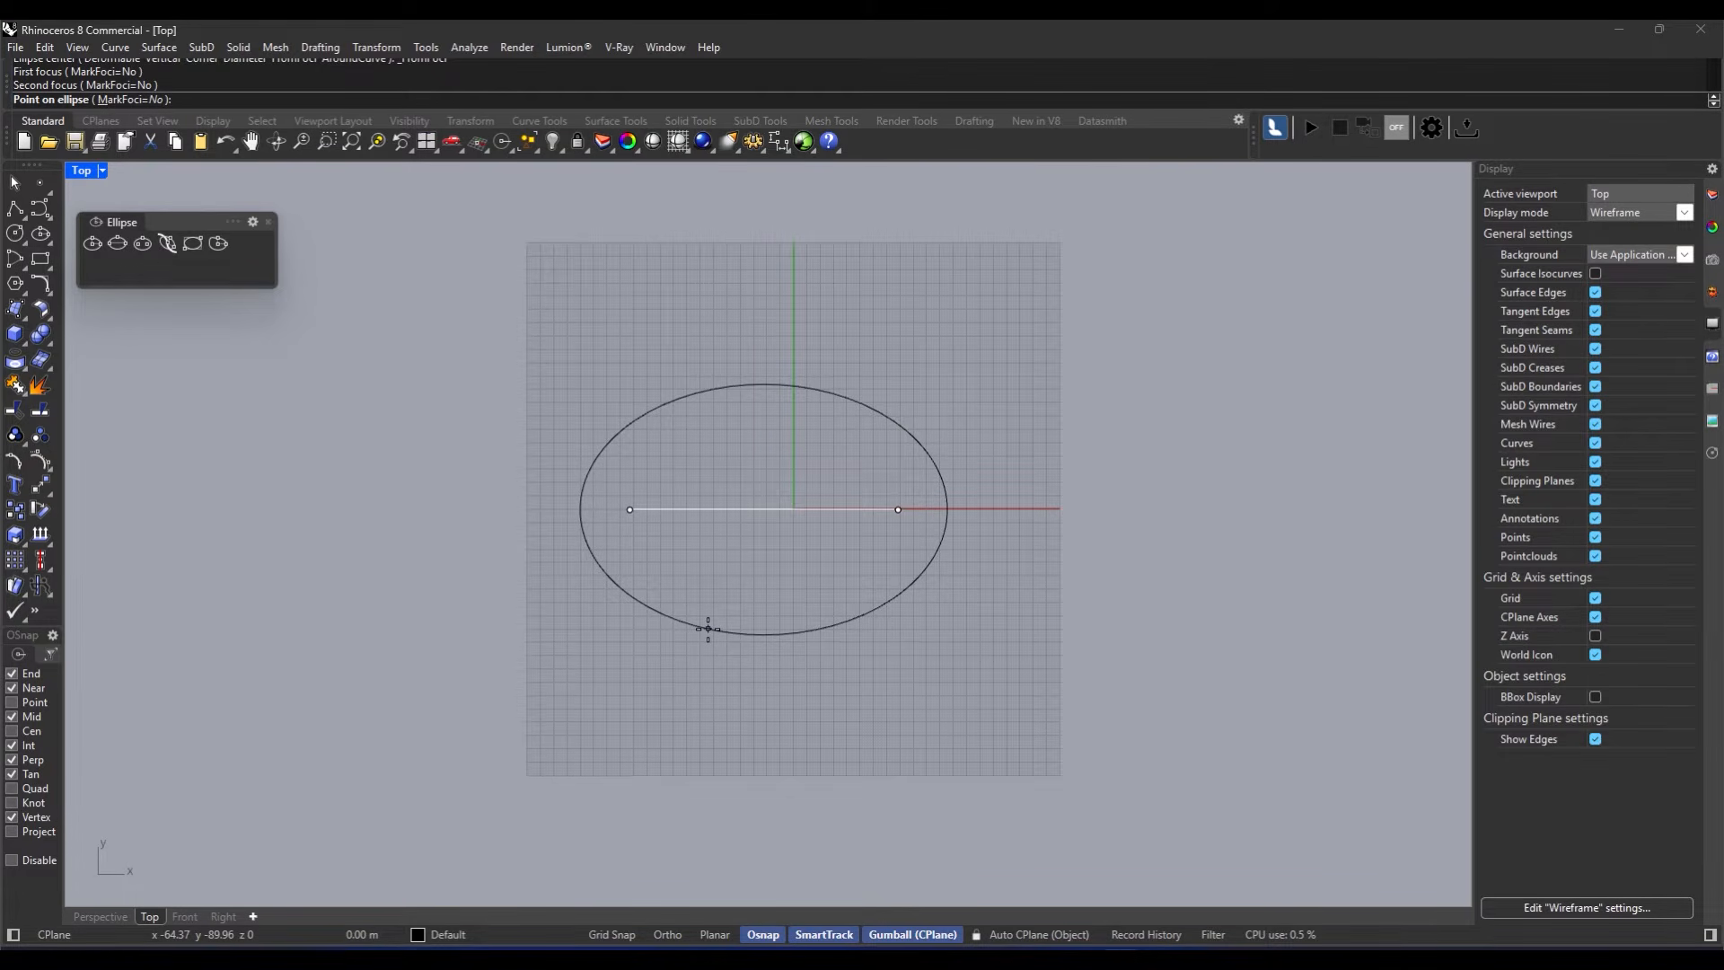
{"action": "left_click", "coordinate": [708, 628]}
Step: Delete the foci ellipse and draw a seven-point, degree-3 S-shaped control-point curve across the grid, extending beyond it on both sides
{"action": "left_click_drag", "start_coordinate": [1007, 498], "coordinate": [715, 537]}
{"action": "key", "text": "Delete"}
{"action": "left_click", "coordinate": [40, 208]}
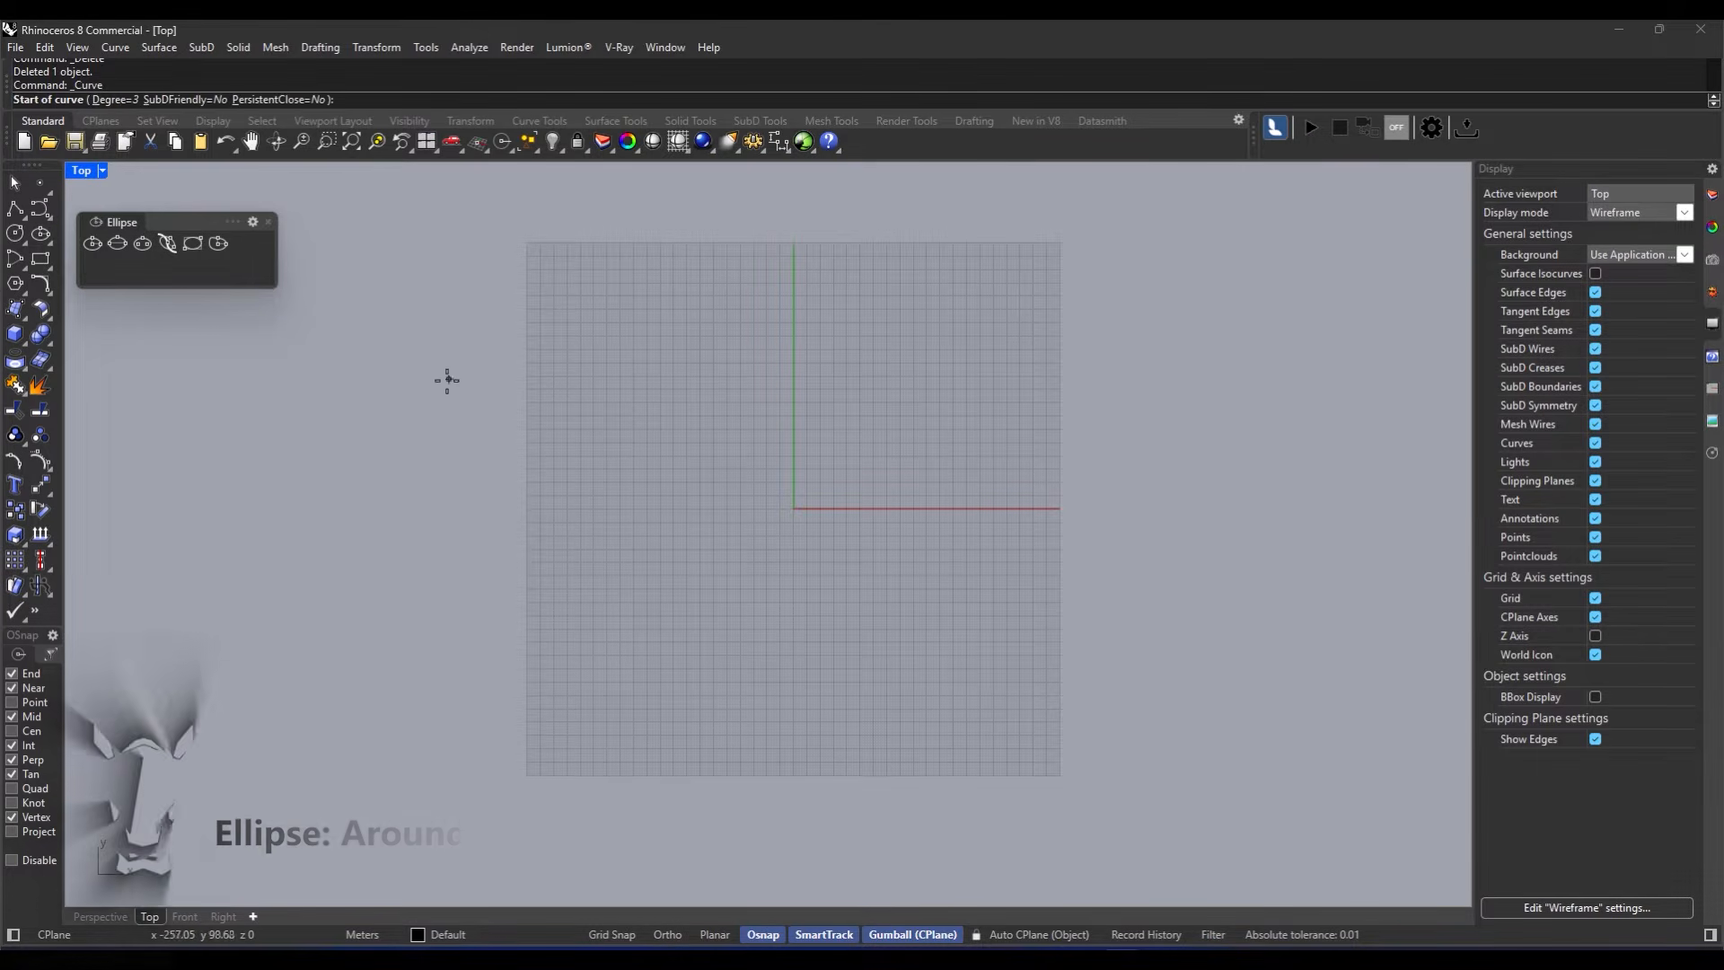
{"action": "left_click", "coordinate": [440, 386]}
{"action": "left_click", "coordinate": [591, 317]}
{"action": "left_click", "coordinate": [761, 305]}
{"action": "left_click", "coordinate": [777, 559]}
{"action": "left_click", "coordinate": [827, 684]}
{"action": "left_click", "coordinate": [1017, 719]}
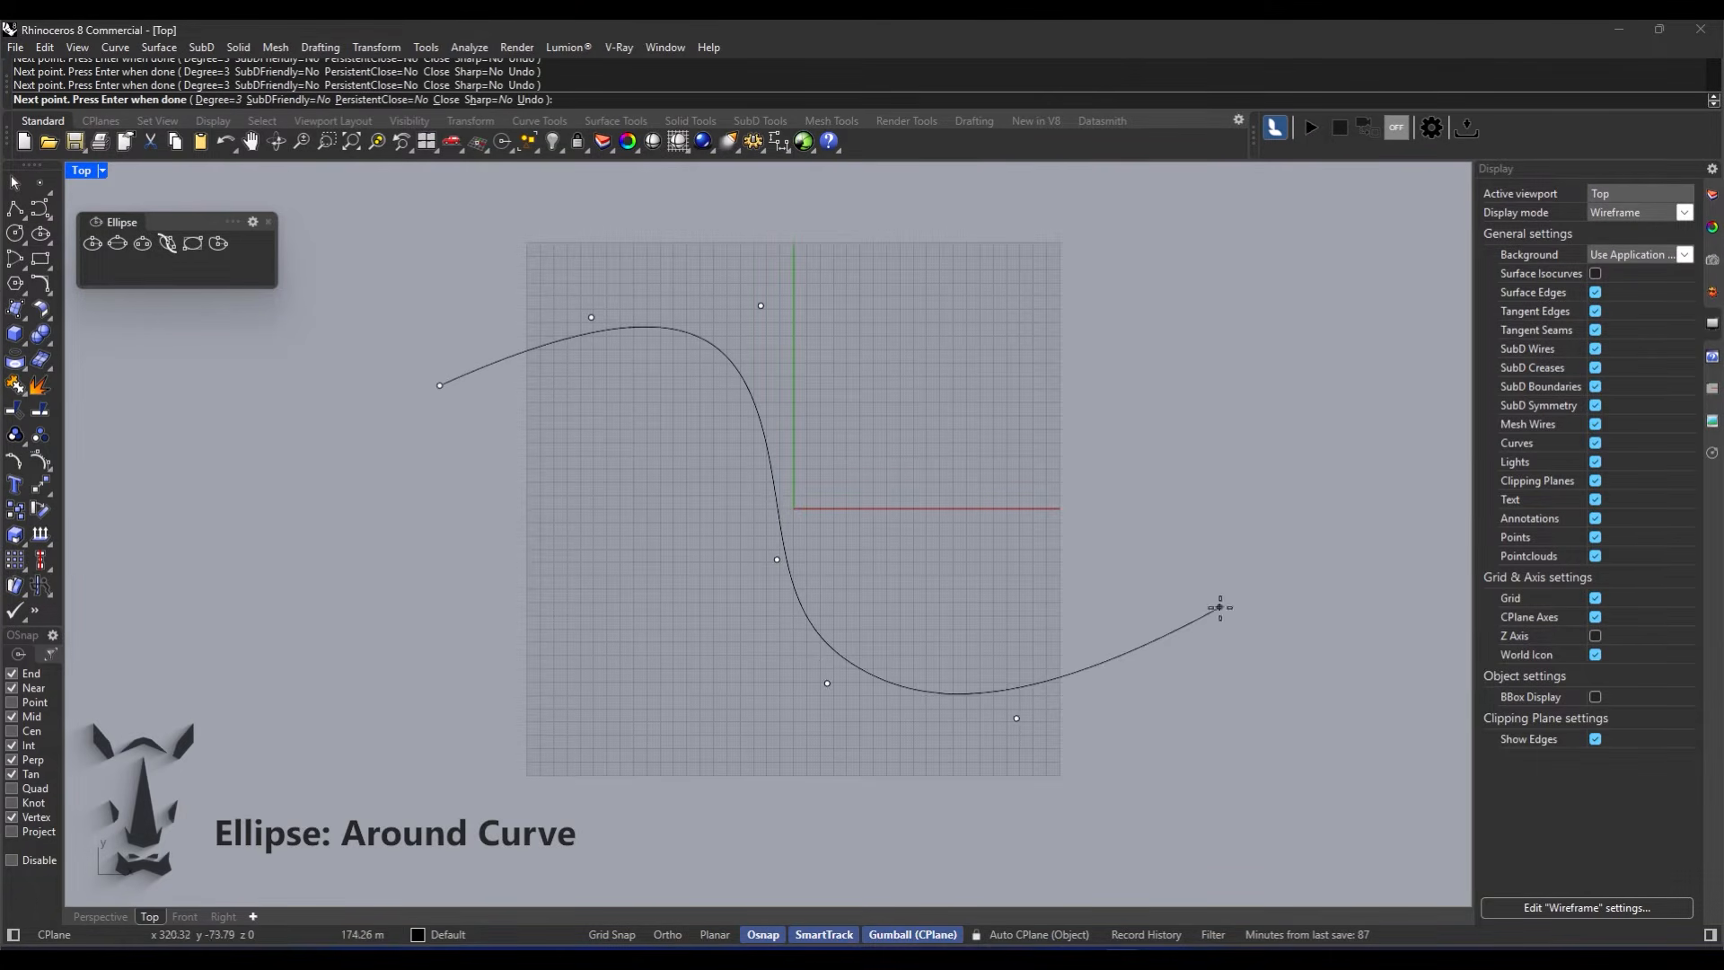
{"action": "left_click", "coordinate": [1218, 609]}
{"action": "key", "text": "Return"}
Step: In the Perspective view, draw an ellipse around the S-shaped curve, centered on its steep middle stretch
{"action": "left_click", "coordinate": [100, 916]}
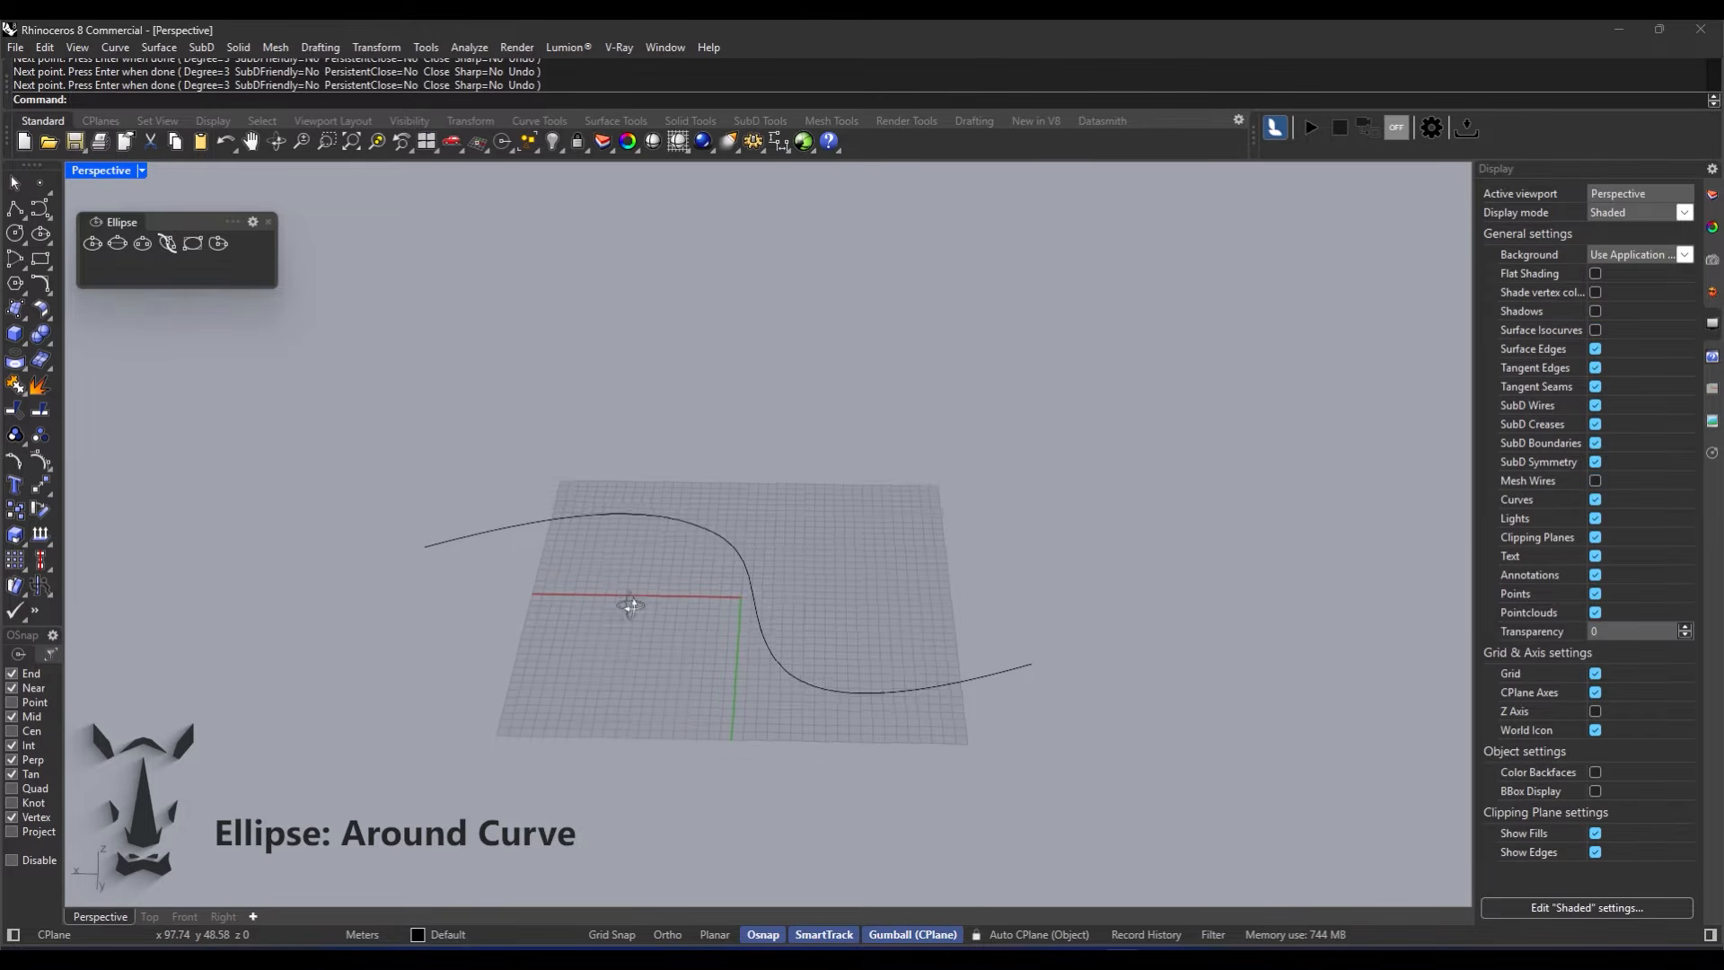
{"action": "left_click", "coordinate": [168, 244]}
{"action": "left_click", "coordinate": [562, 512]}
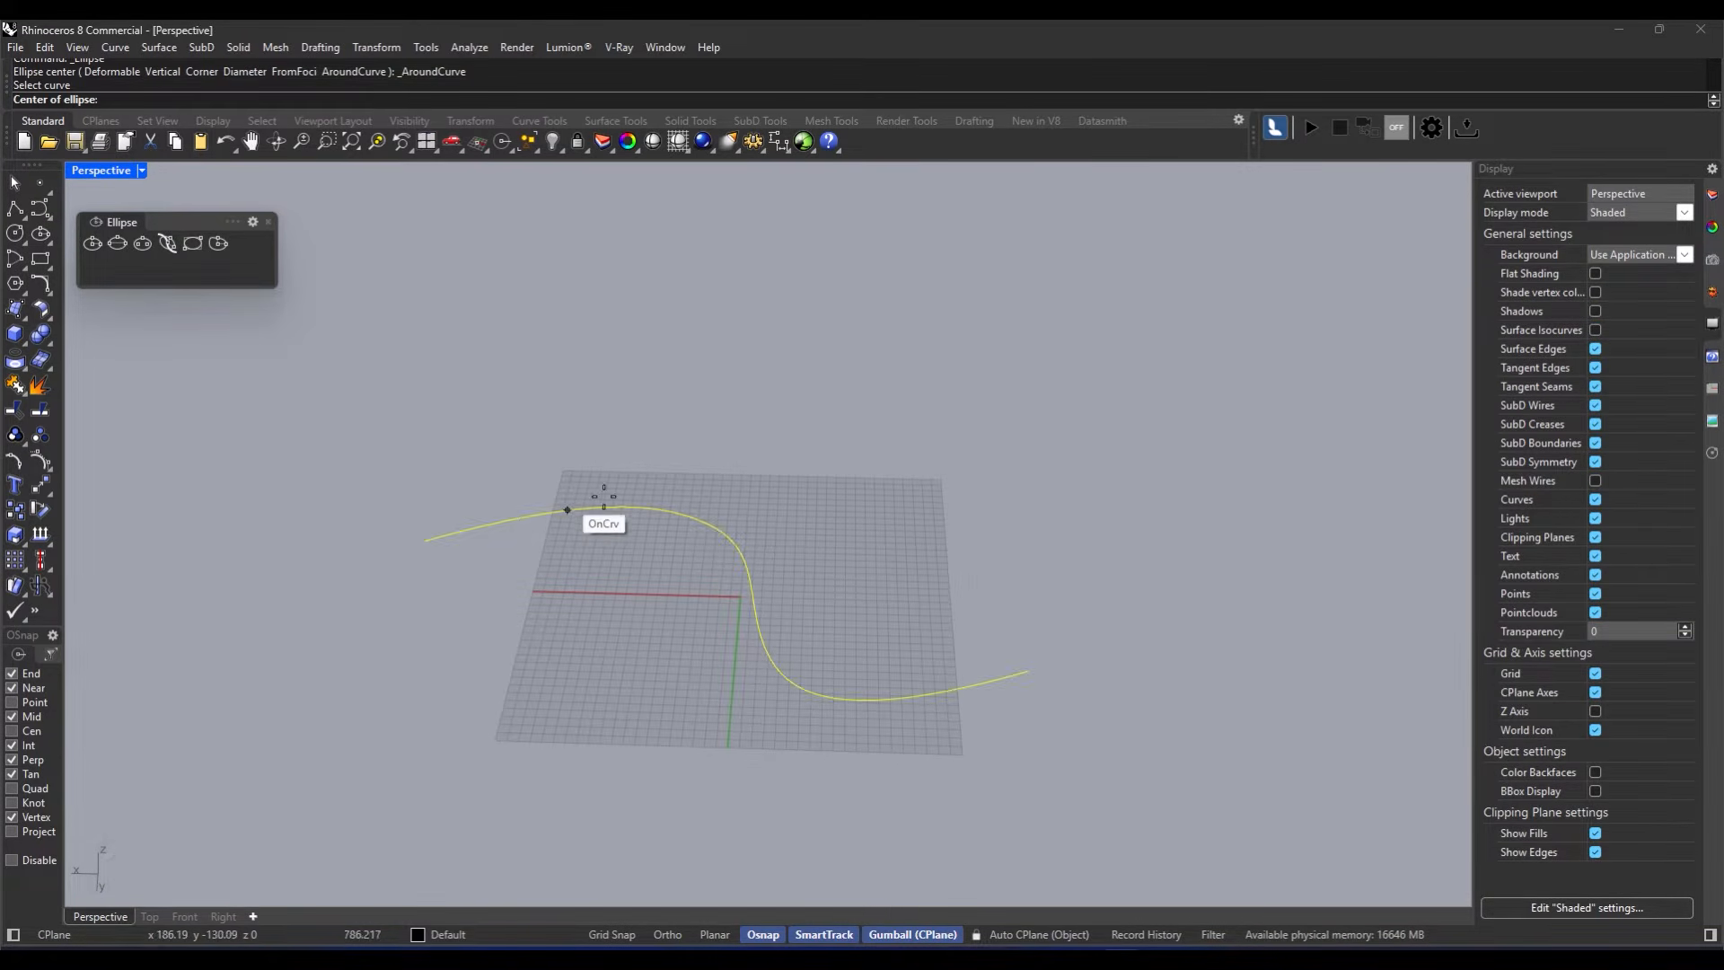
{"action": "left_click", "coordinate": [750, 582]}
{"action": "scroll", "coordinate": [691, 605], "scroll_direction": "up", "scroll_amount": 2}
{"action": "scroll", "coordinate": [692, 605], "scroll_direction": "up", "scroll_amount": 1}
{"action": "left_click", "coordinate": [674, 593]}
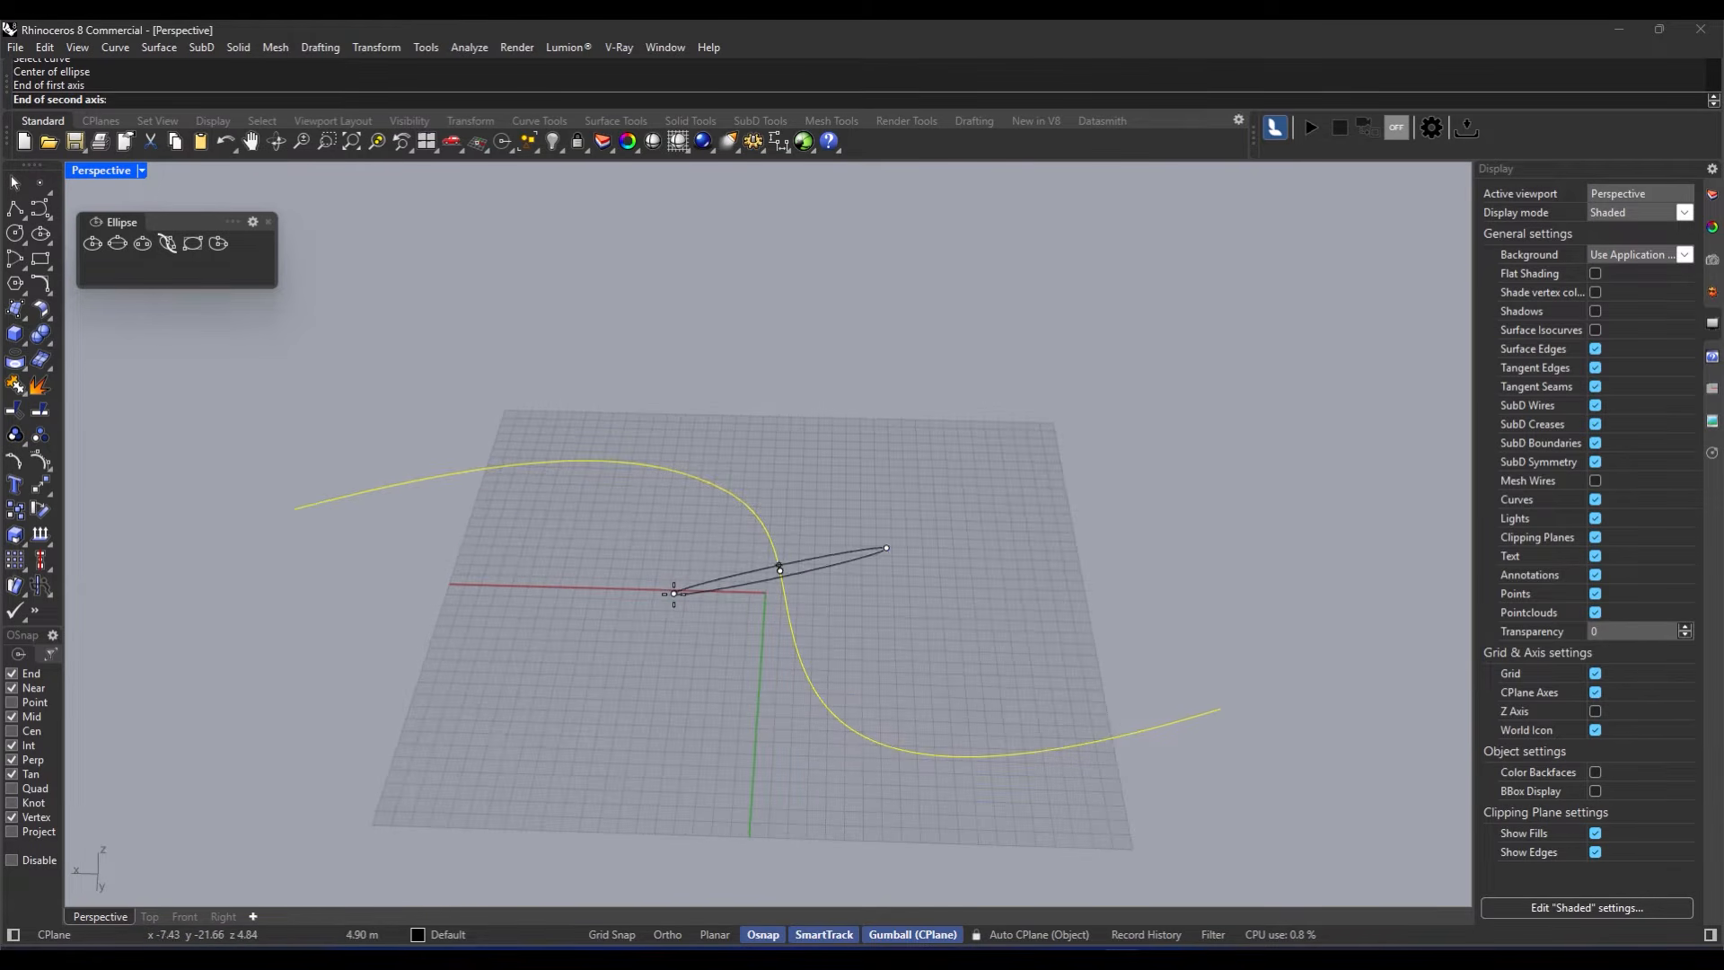
{"action": "left_click", "coordinate": [691, 538]}
{"action": "right_click_drag", "start_coordinate": [635, 550], "coordinate": [733, 489]}
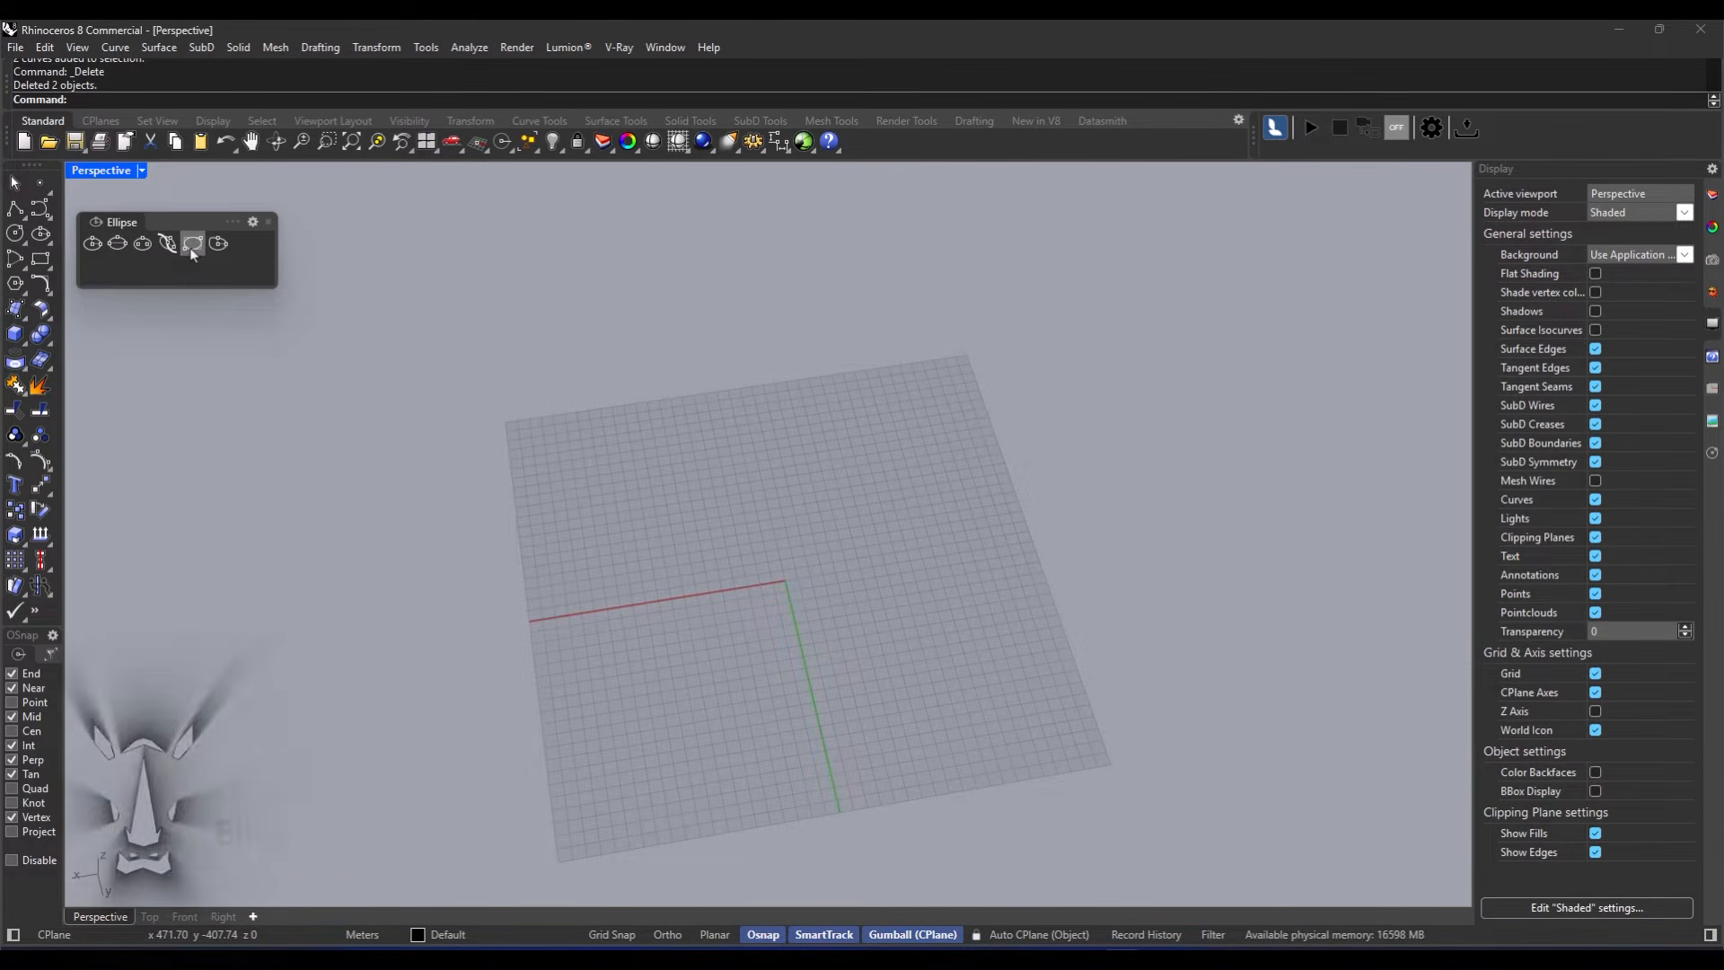
Step: In the Top view, draw an ellipse by corners from the upper-left quadrant to a point just past the origin, below the x-axis
{"action": "left_click", "coordinate": [193, 250]}
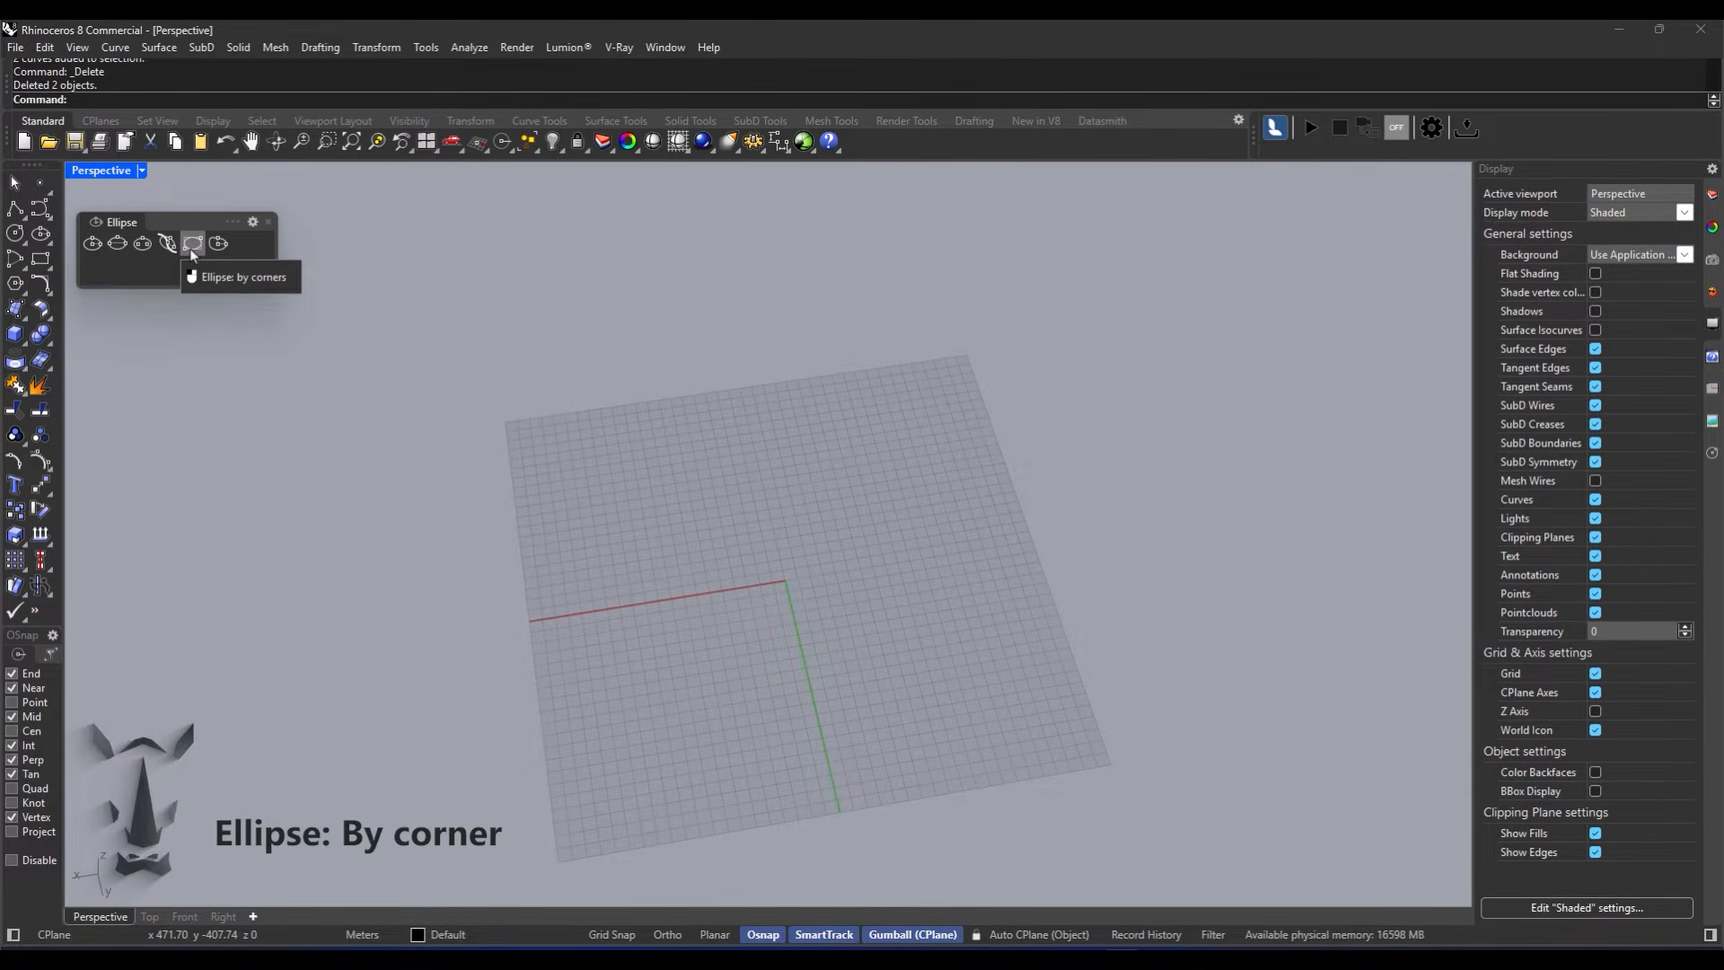
{"action": "left_click", "coordinate": [150, 919]}
{"action": "right_click_drag", "start_coordinate": [708, 471], "coordinate": [600, 540]}
{"action": "scroll", "coordinate": [517, 476], "scroll_direction": "up", "scroll_amount": 2}
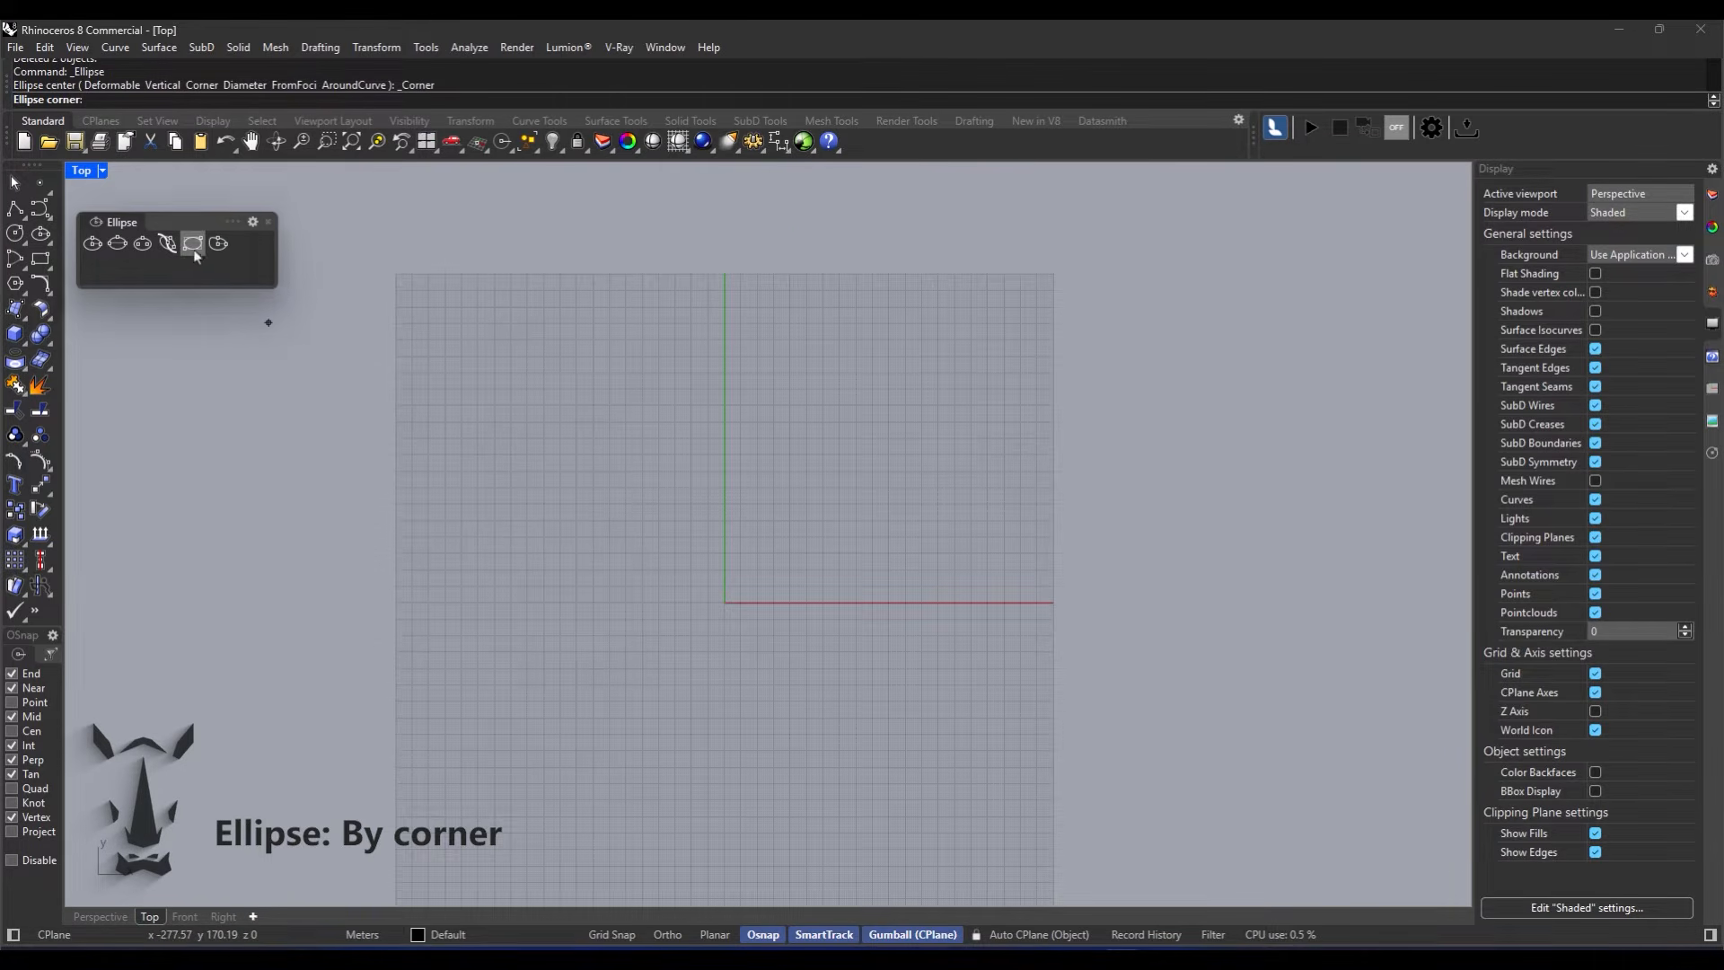
{"action": "left_click", "coordinate": [510, 484]}
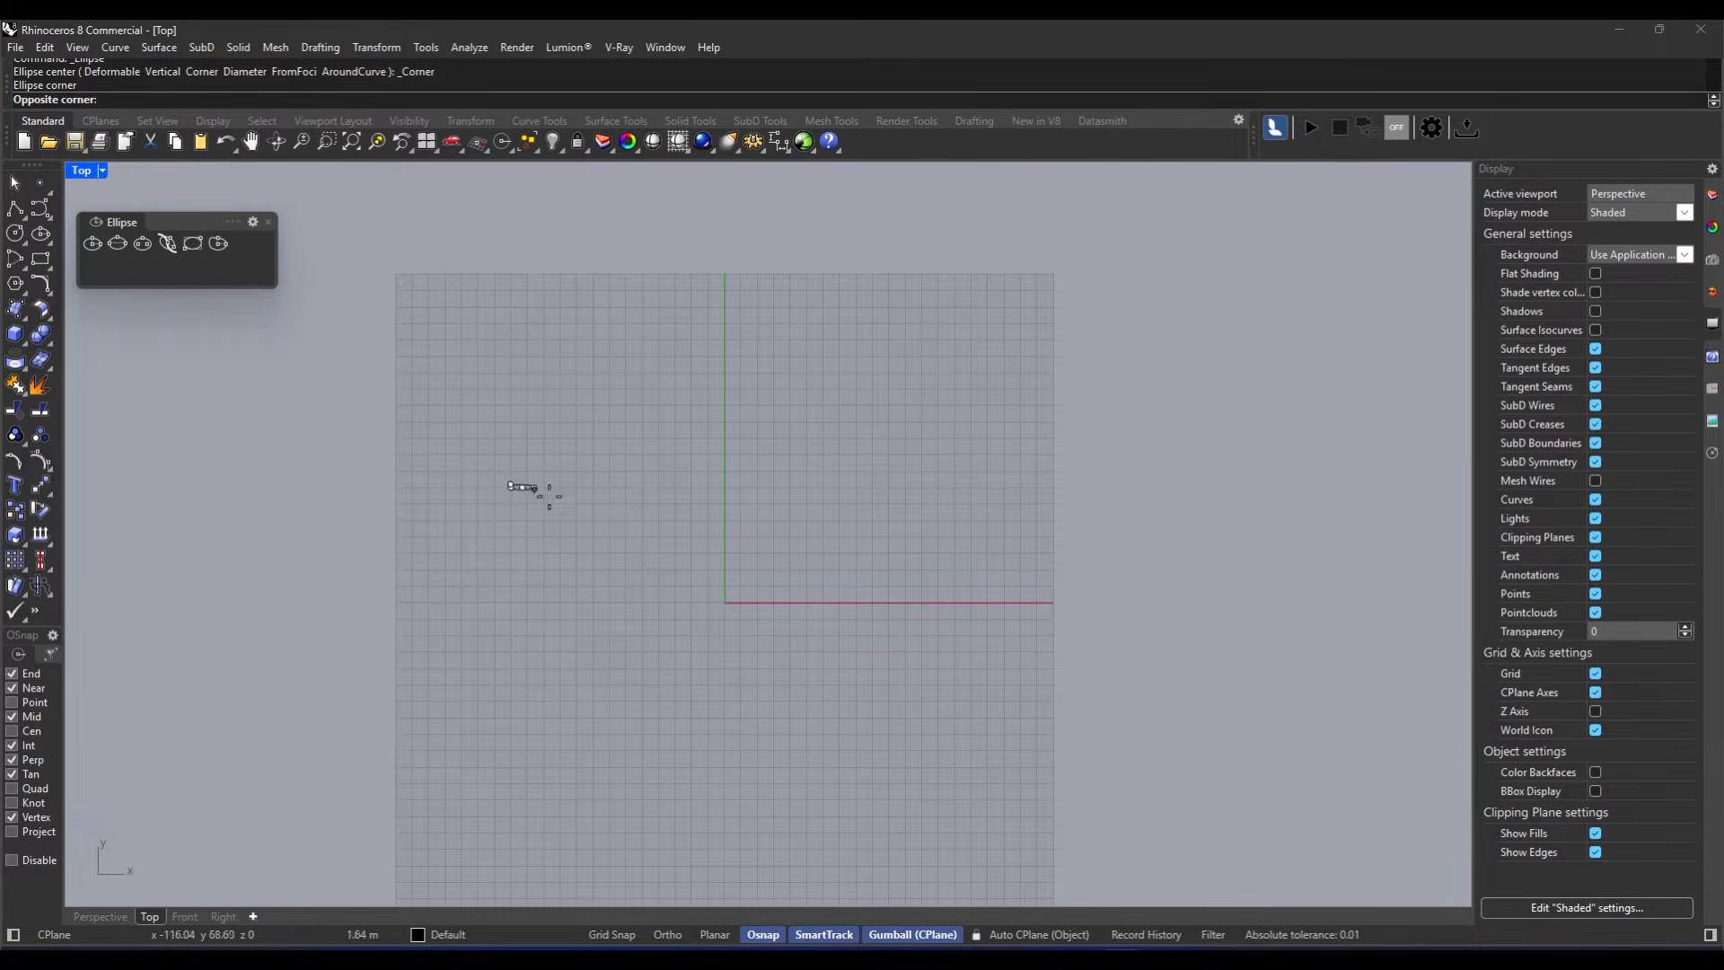
{"action": "left_click", "coordinate": [774, 648]}
Step: Draw a second, smaller ellipse by corners in the positive x and y quadrant, above the x-axis
{"action": "scroll", "coordinate": [665, 539], "scroll_direction": "up", "scroll_amount": 2}
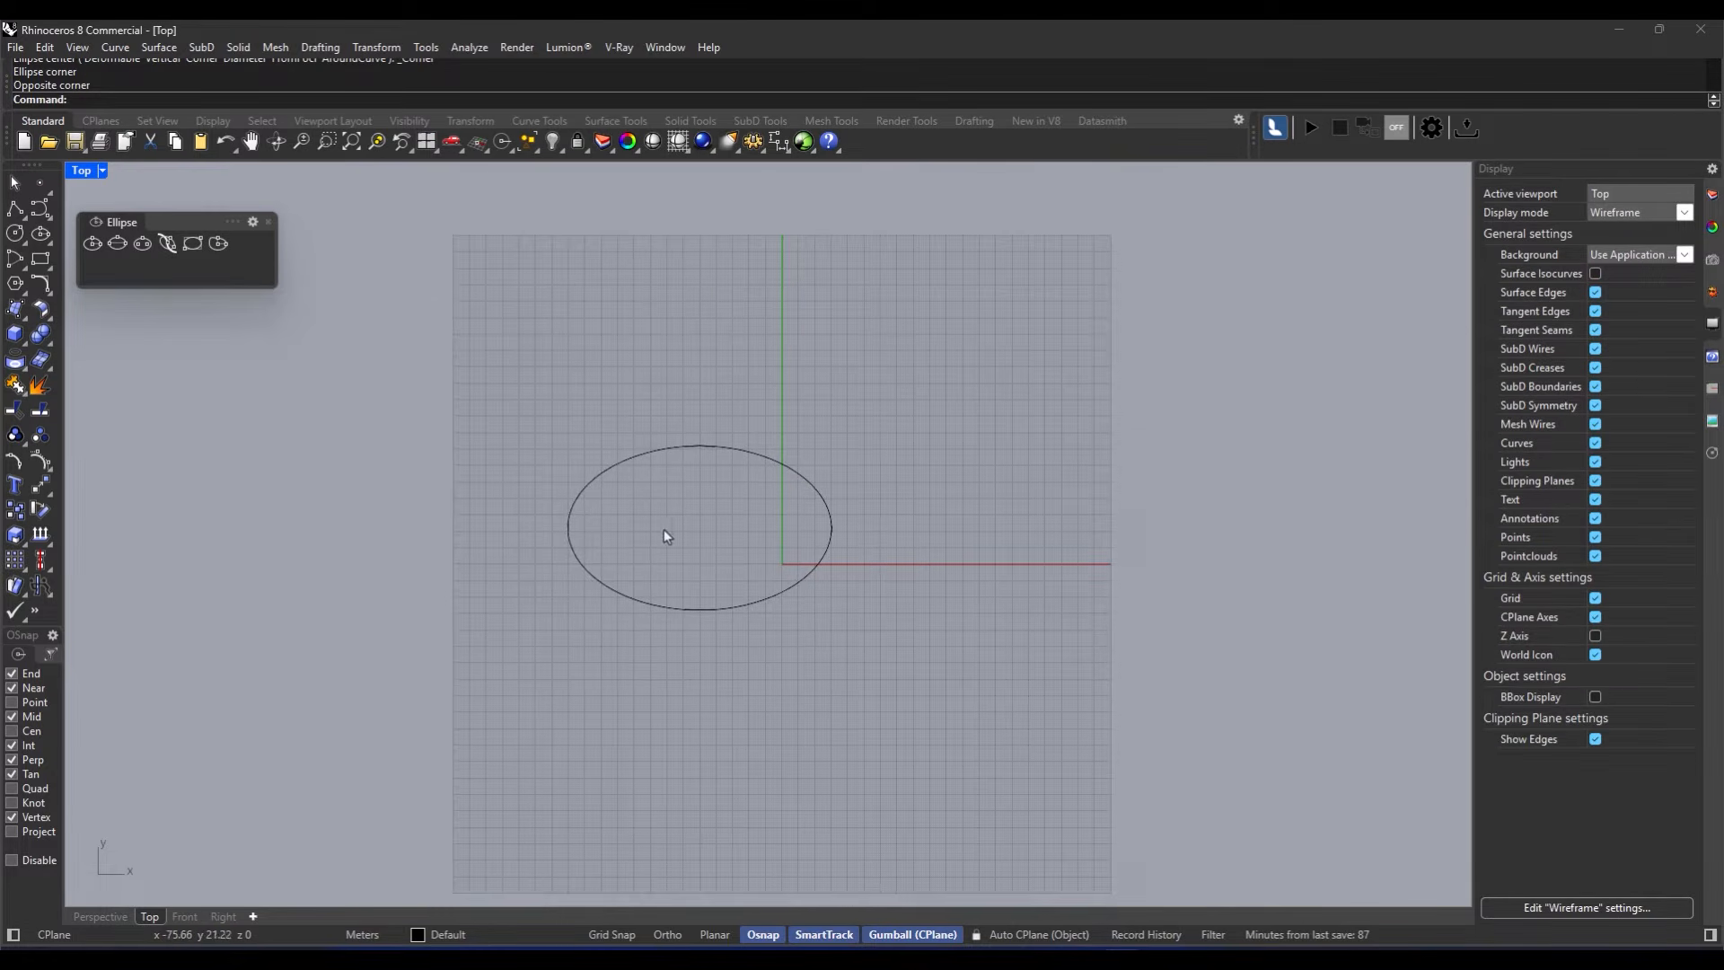
{"action": "key", "text": "Return"}
{"action": "left_click", "coordinate": [851, 283]}
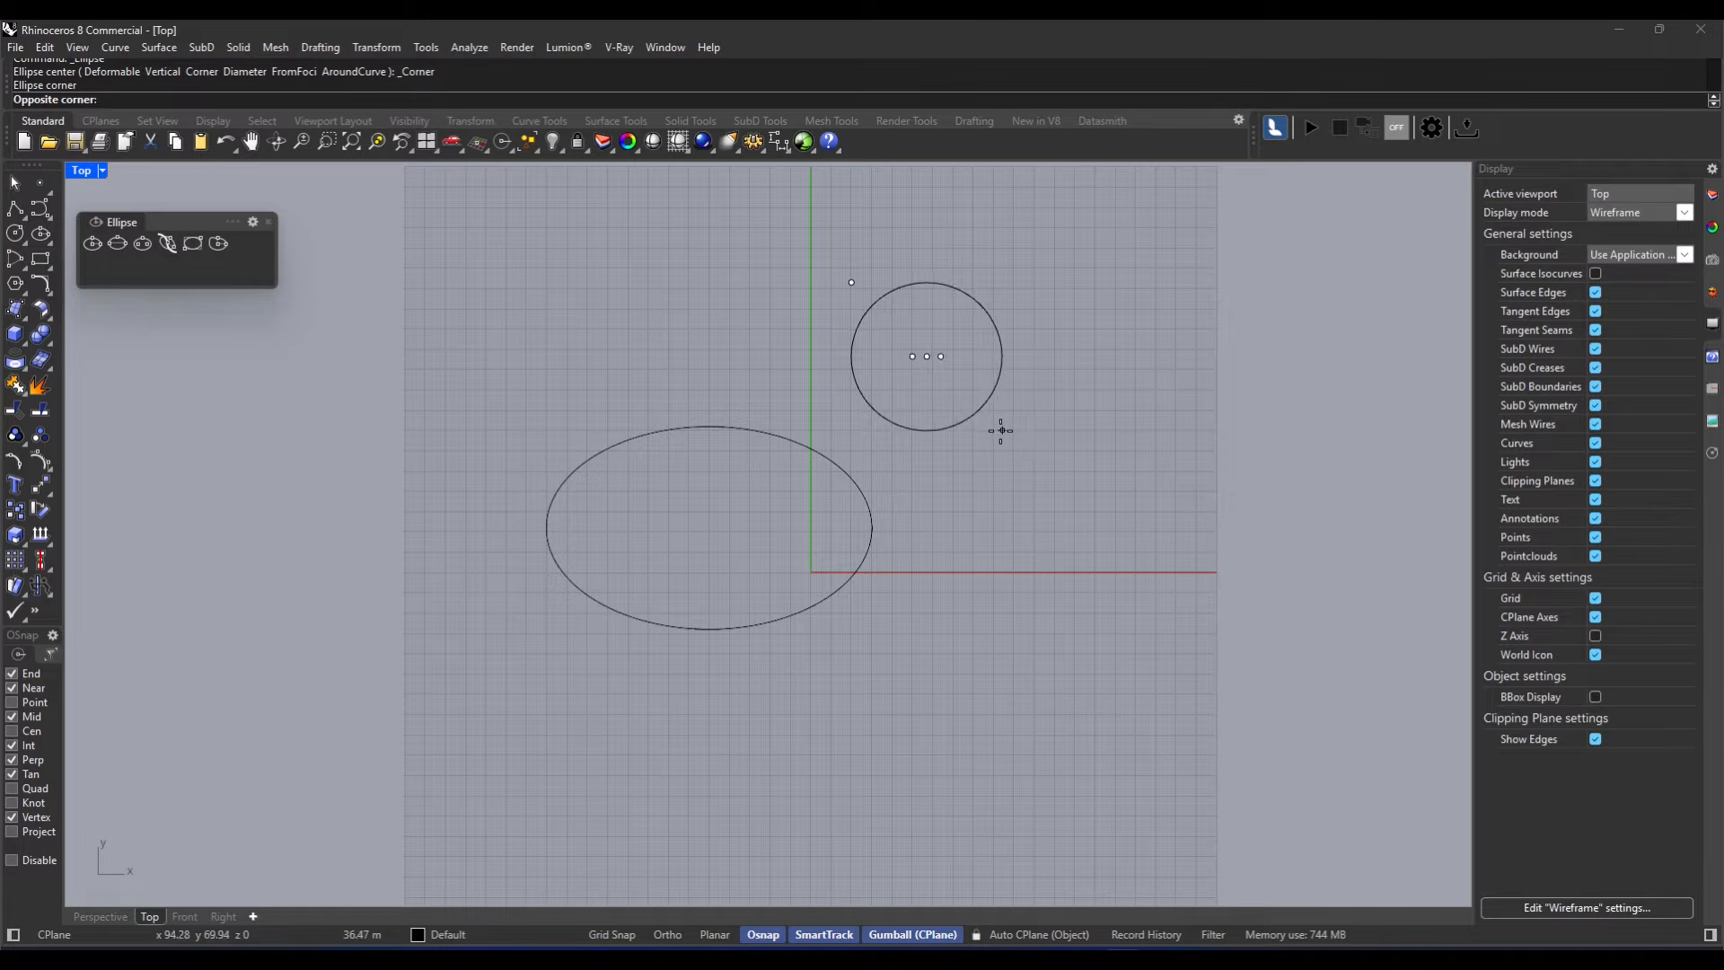
{"action": "left_click", "coordinate": [1119, 433]}
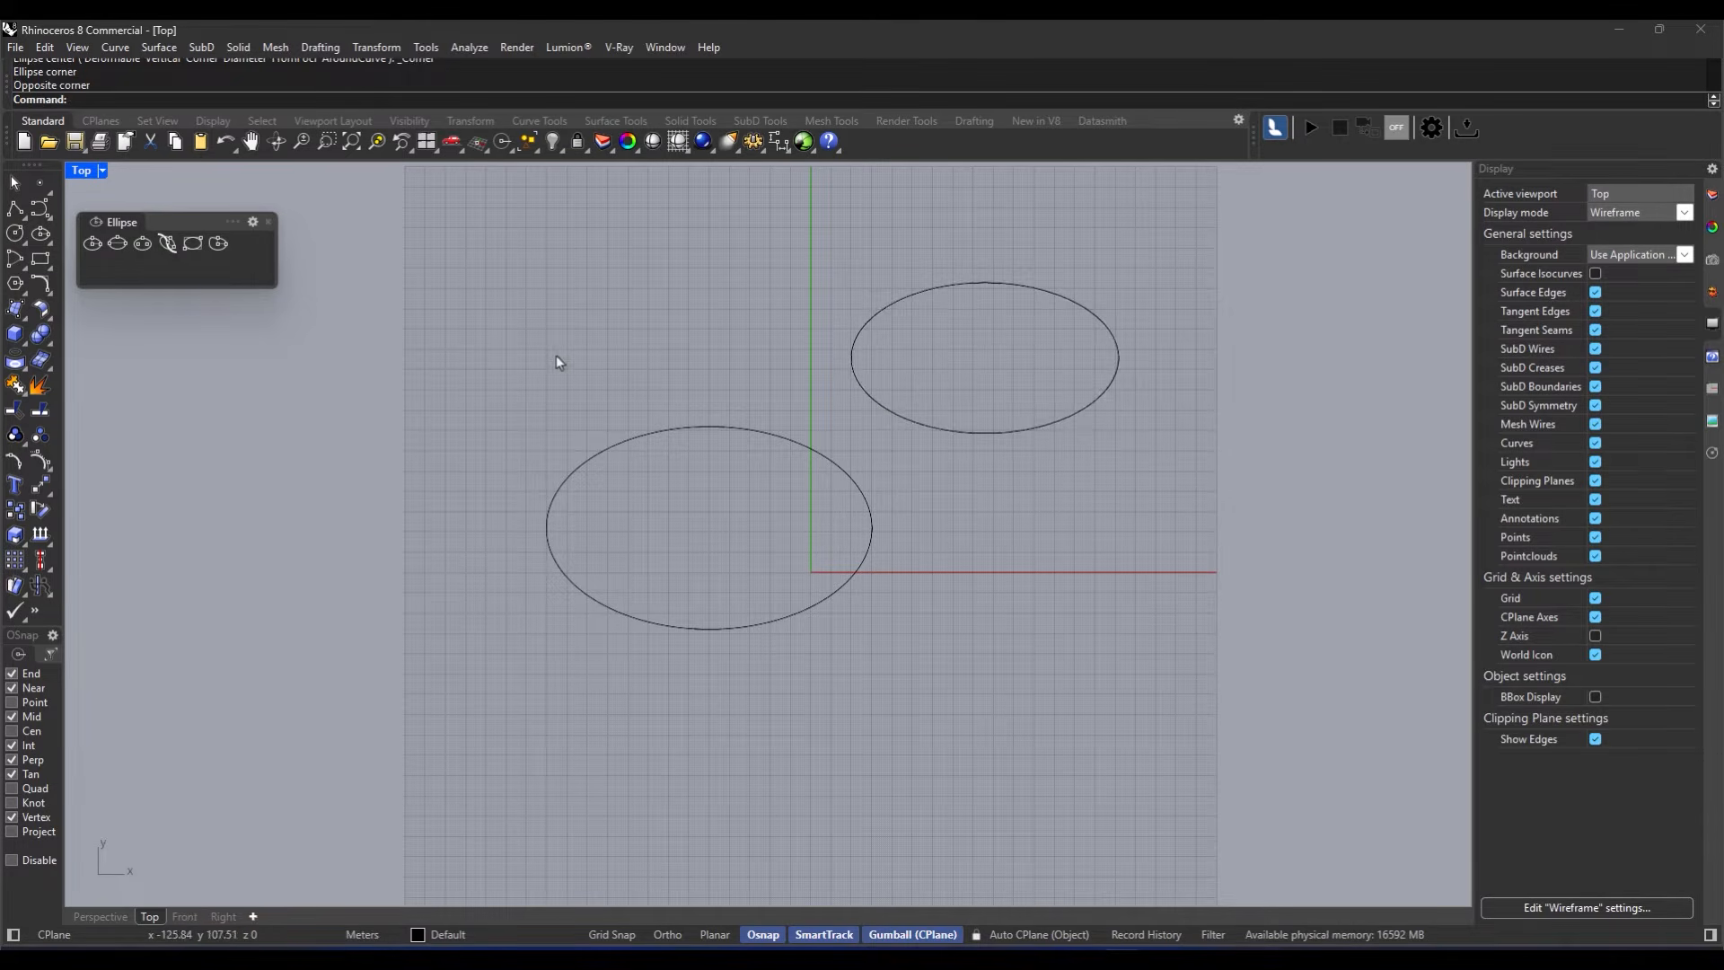
{"action": "scroll", "coordinate": [611, 383], "scroll_direction": "down", "scroll_amount": 1}
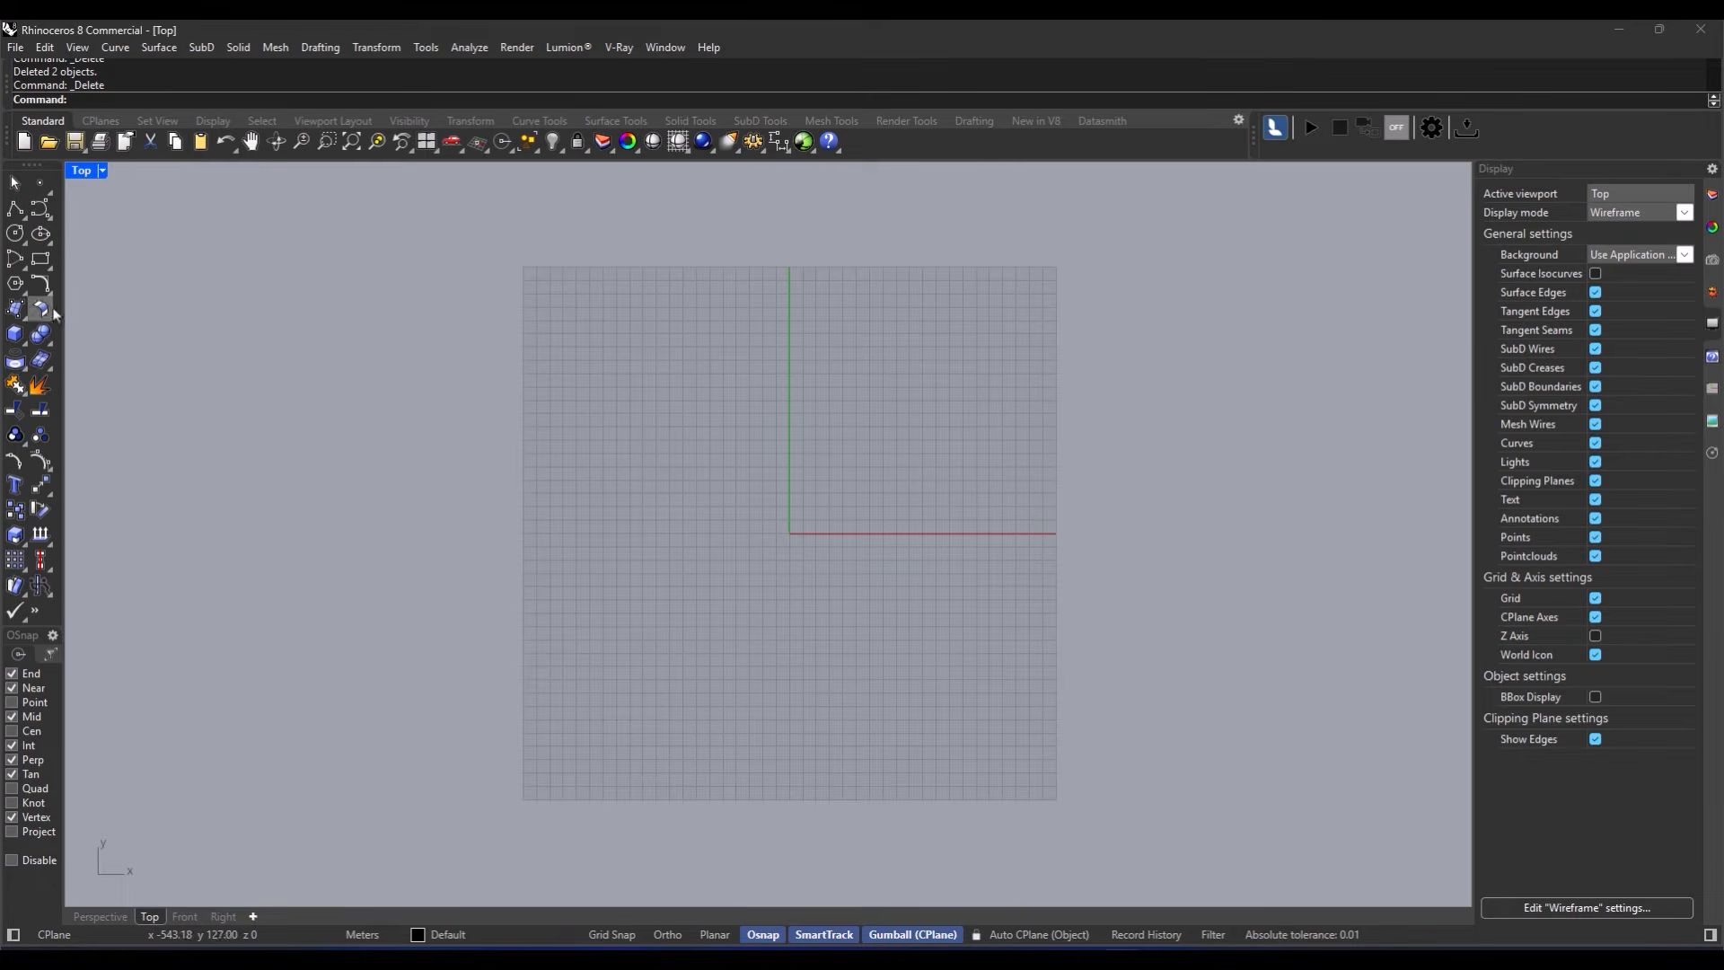
Step: Float the Arc tool set over the viewport and widen it so all arc tools fit in one row
{"action": "left_click", "coordinate": [24, 268]}
{"action": "left_click_drag", "start_coordinate": [135, 250], "coordinate": [188, 270]}
{"action": "left_click_drag", "start_coordinate": [284, 300], "coordinate": [326, 300]}
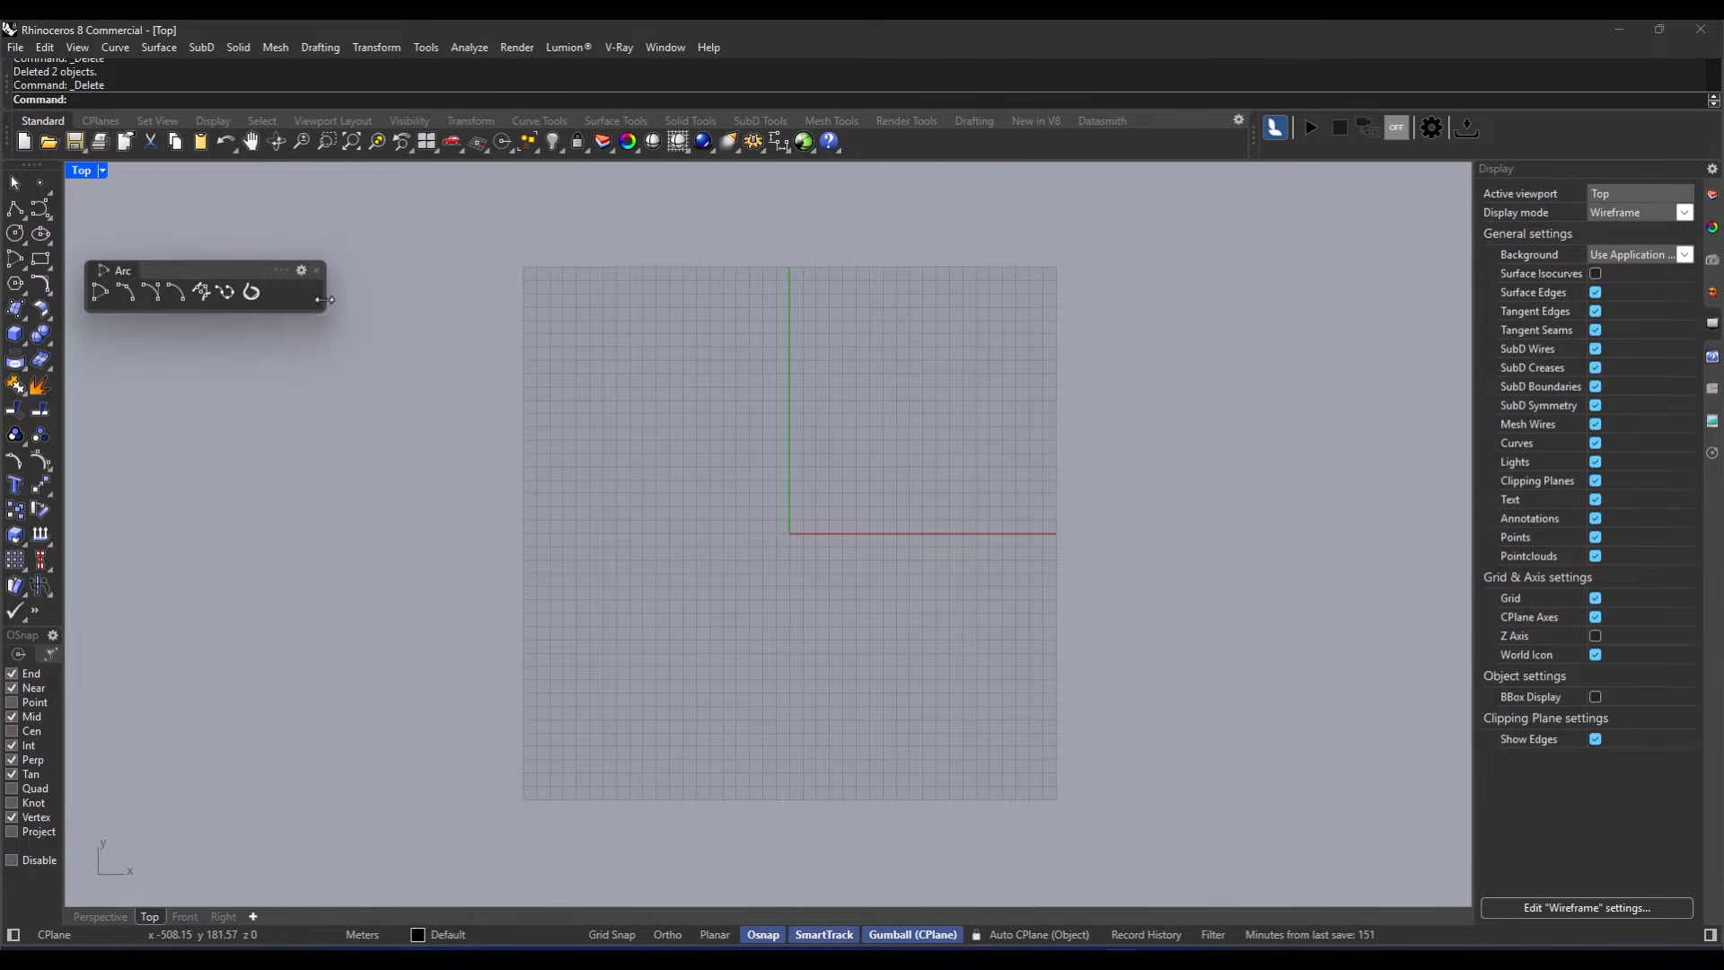
{"action": "left_click", "coordinate": [97, 295]}
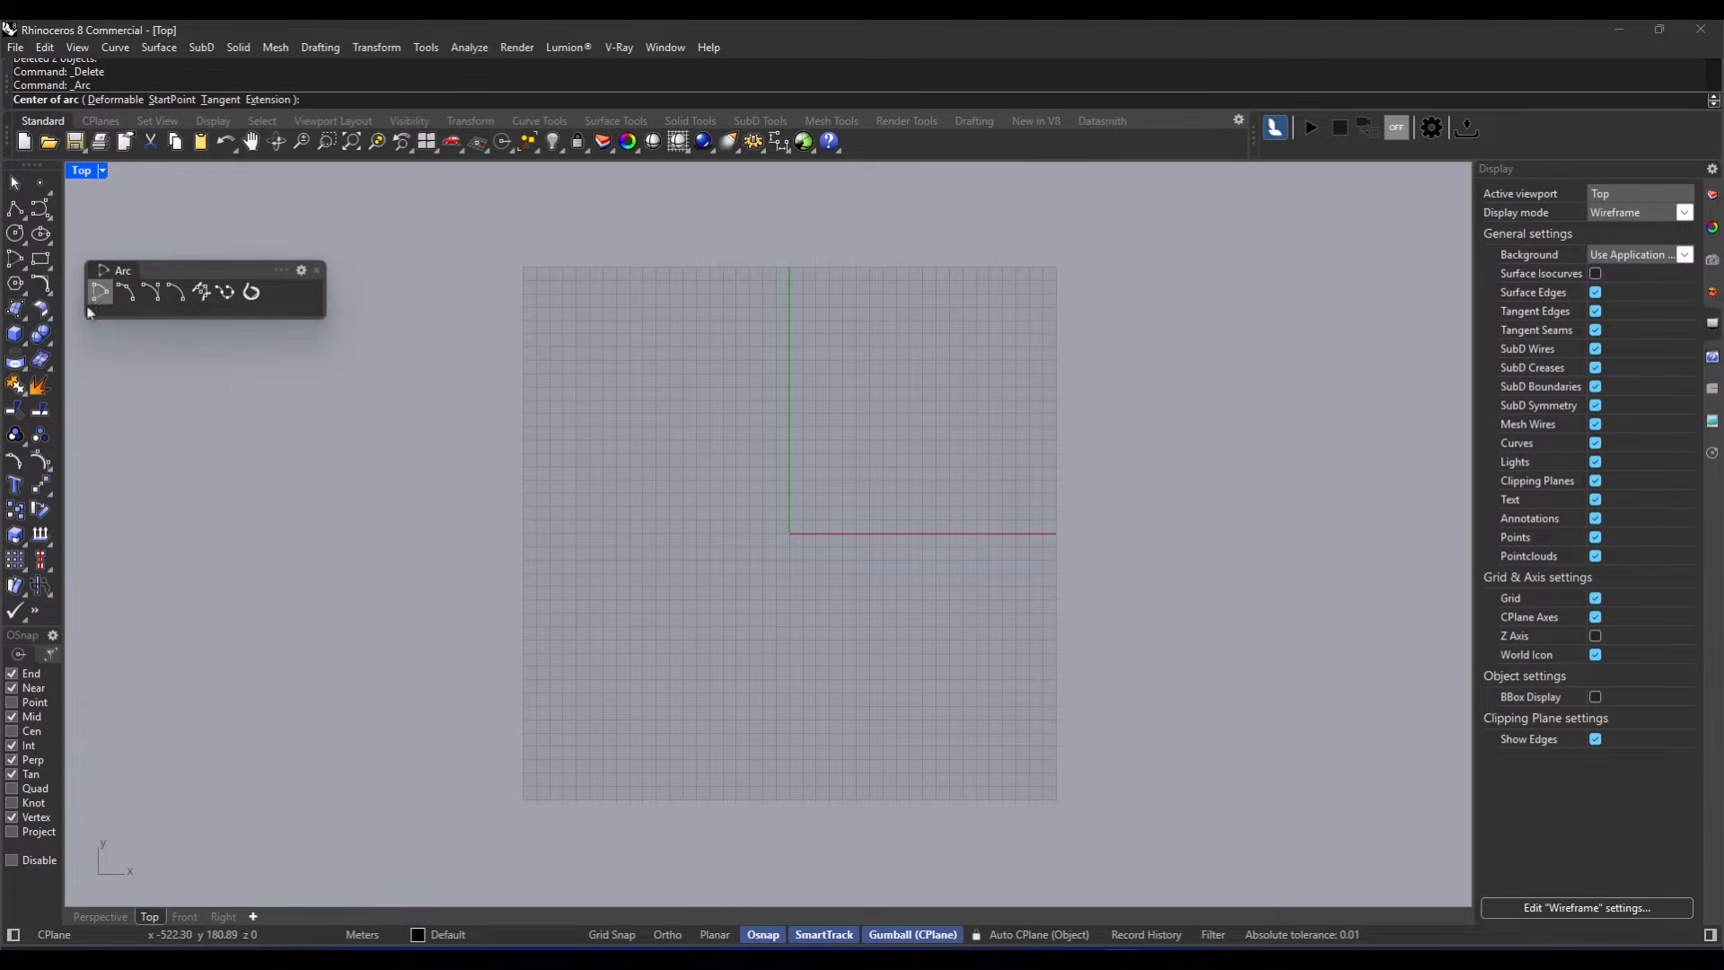
{"action": "left_click", "coordinate": [660, 549]}
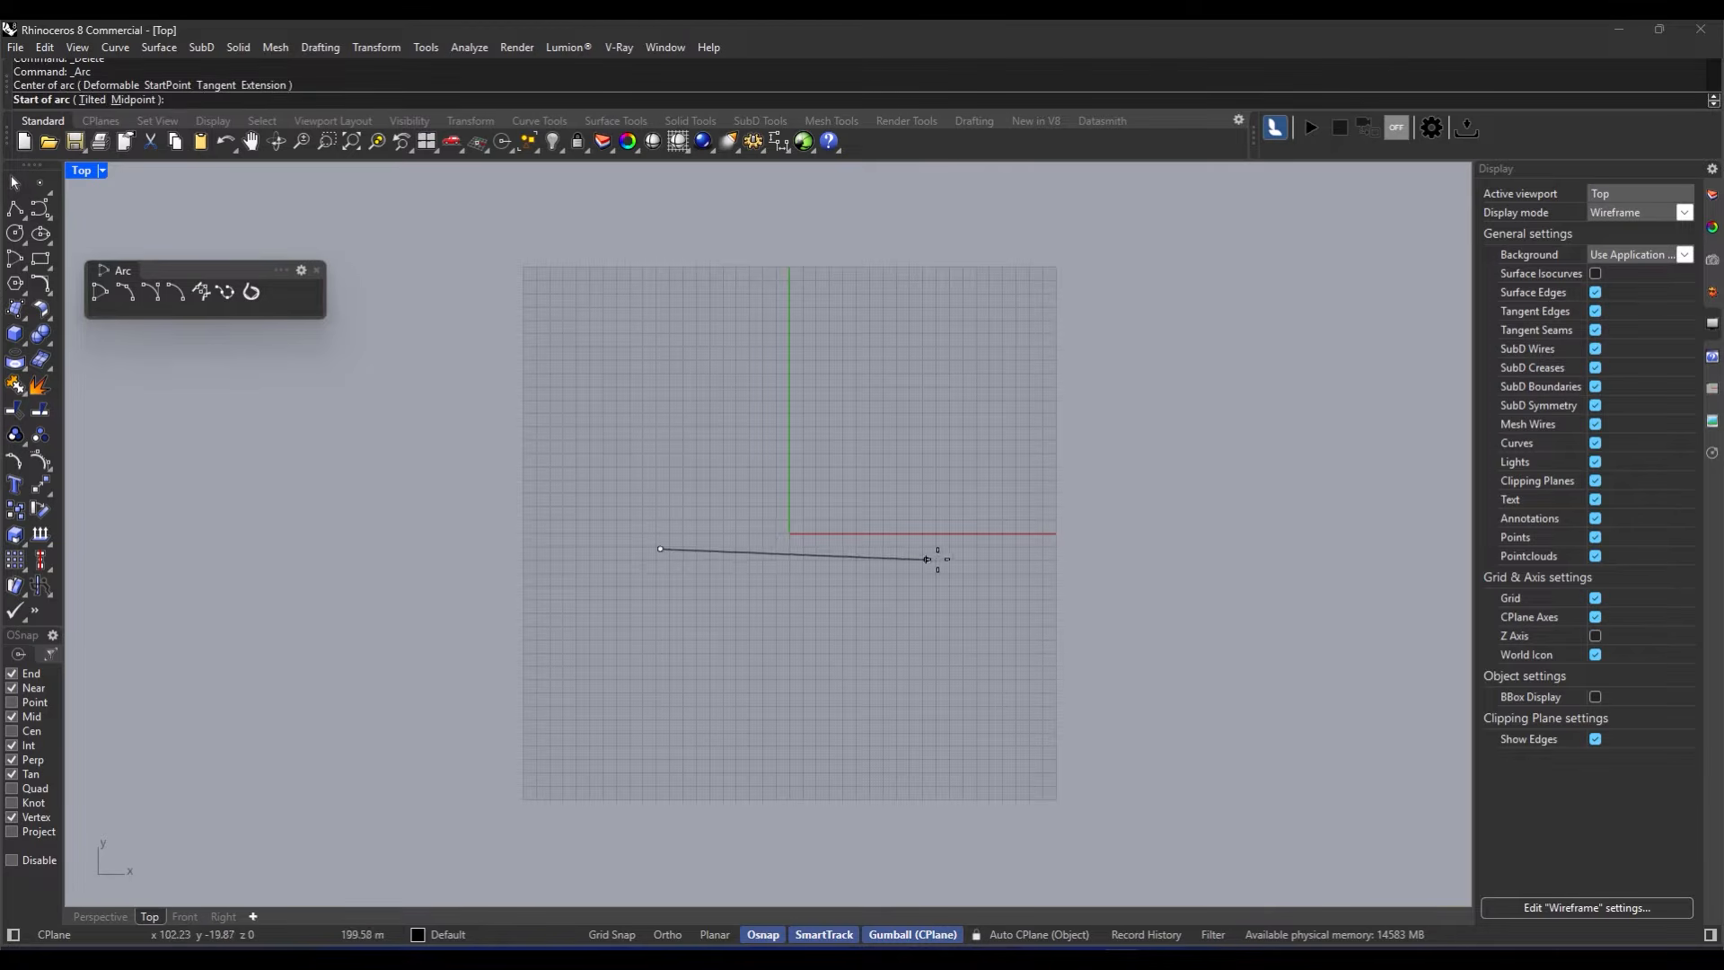
{"action": "key", "text": "Escape"}
Step: Draw a center-start arc centered on the negative-x side just below the x-axis, starting on the positive-x side and sweeping up about 50 degrees
{"action": "key", "text": "Return"}
{"action": "left_click", "coordinate": [656, 544]}
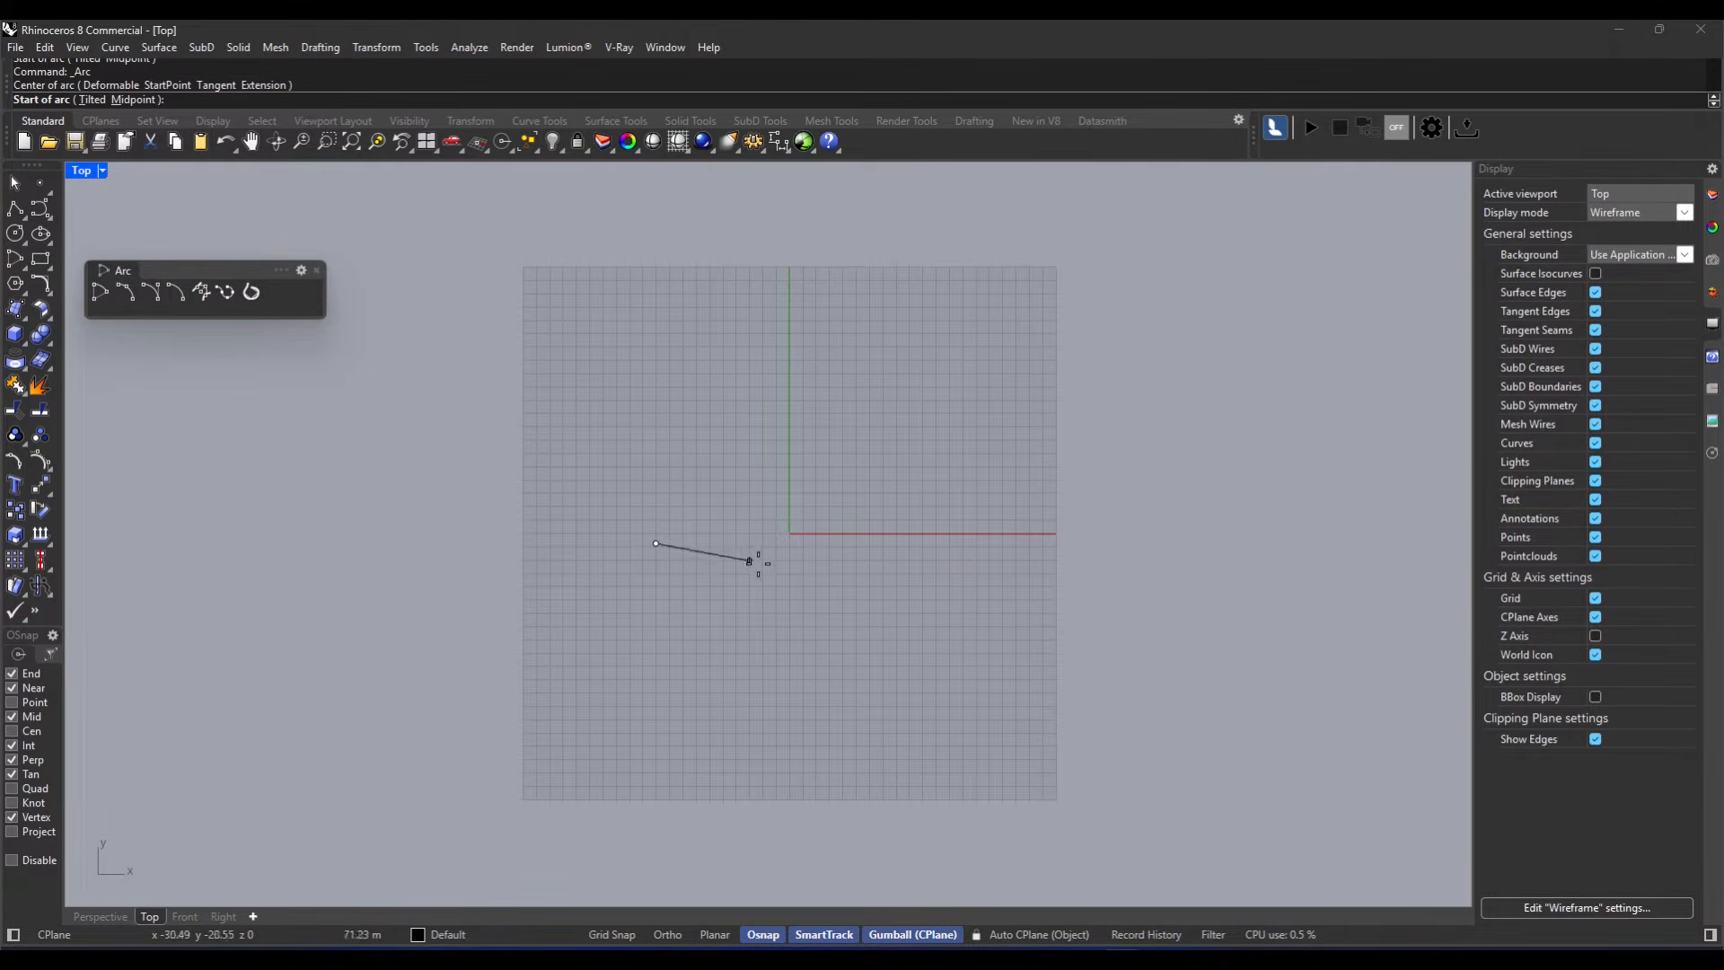
{"action": "left_click", "coordinate": [937, 544]}
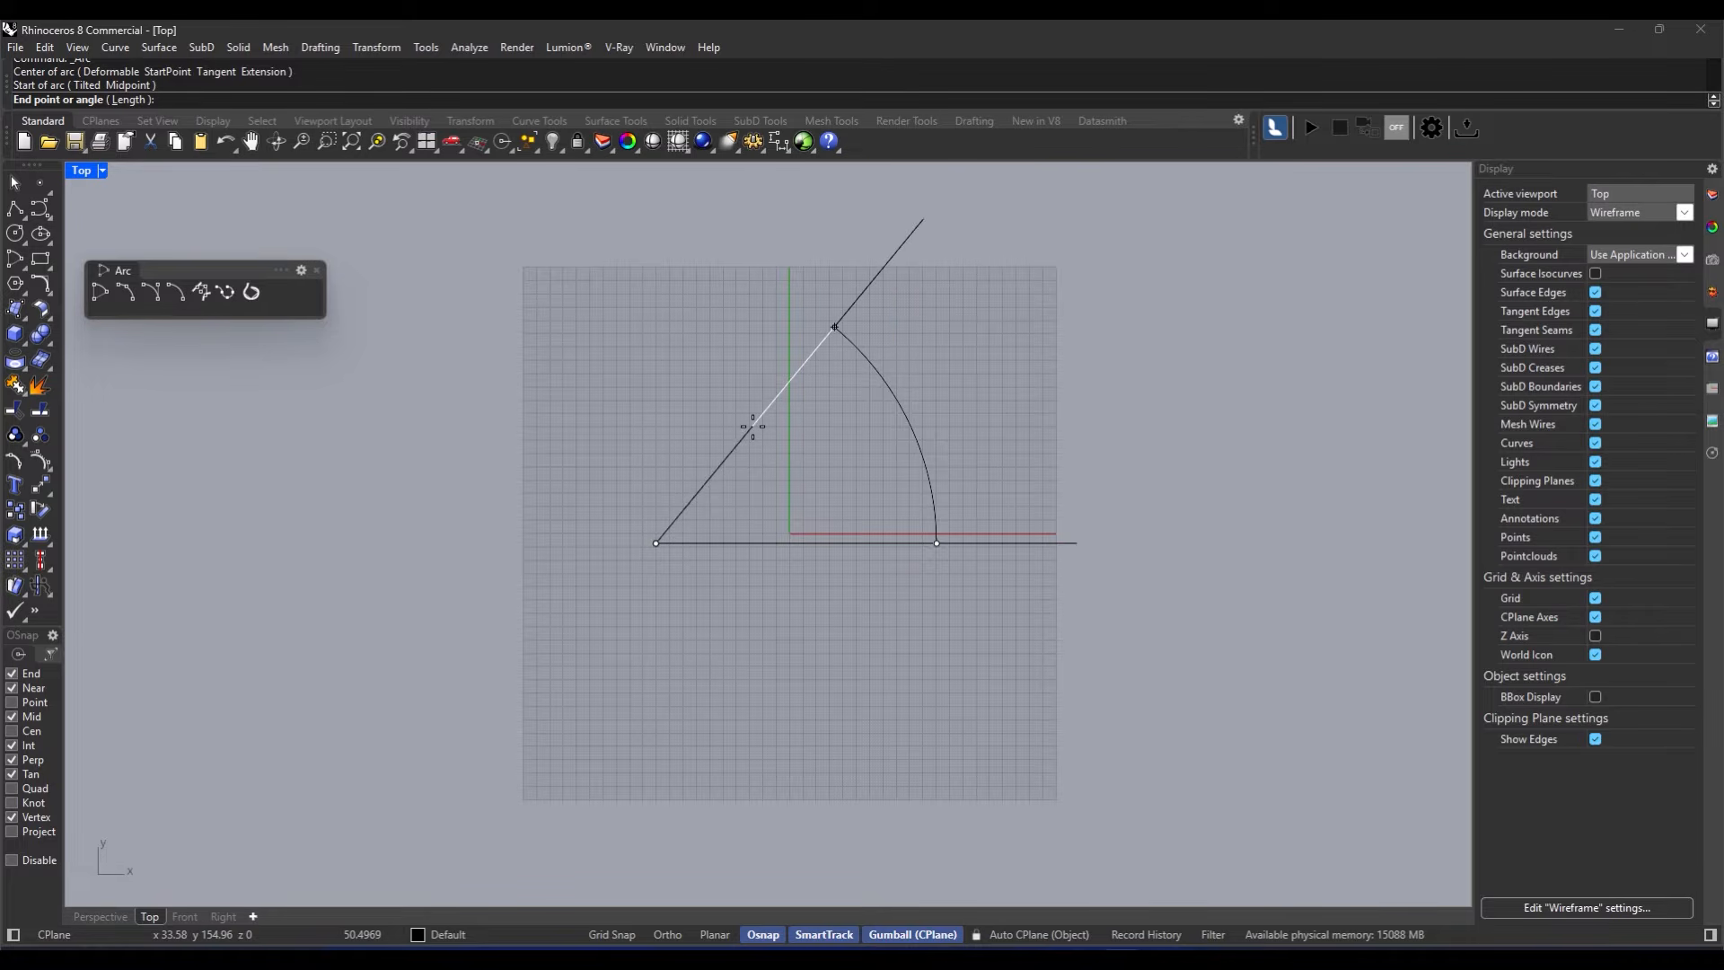
{"action": "left_click", "coordinate": [752, 427]}
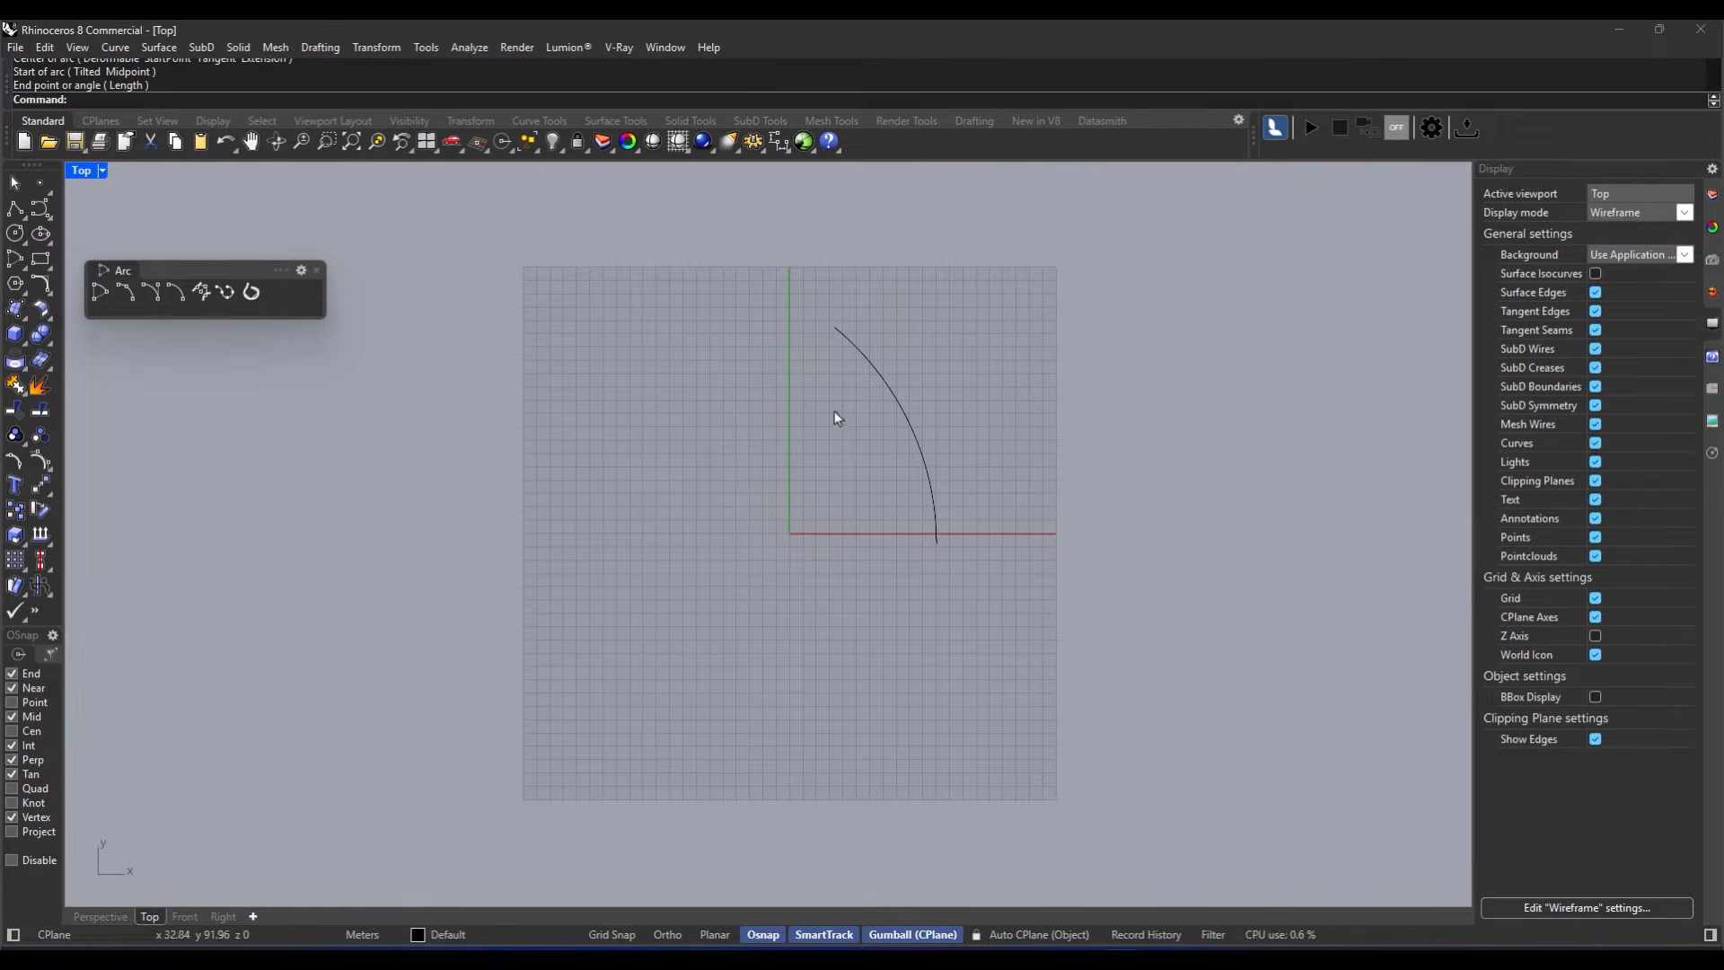
Step: Draw a second arc centered just below the x-axis on the positive-x side, starting near the grid's negative-x edge and sweeping upward
{"action": "key", "text": "Return"}
{"action": "left_click", "coordinate": [821, 560]}
{"action": "left_click", "coordinate": [548, 539]}
{"action": "left_click", "coordinate": [651, 437]}
{"action": "right_click_drag", "start_coordinate": [635, 446], "coordinate": [583, 475]}
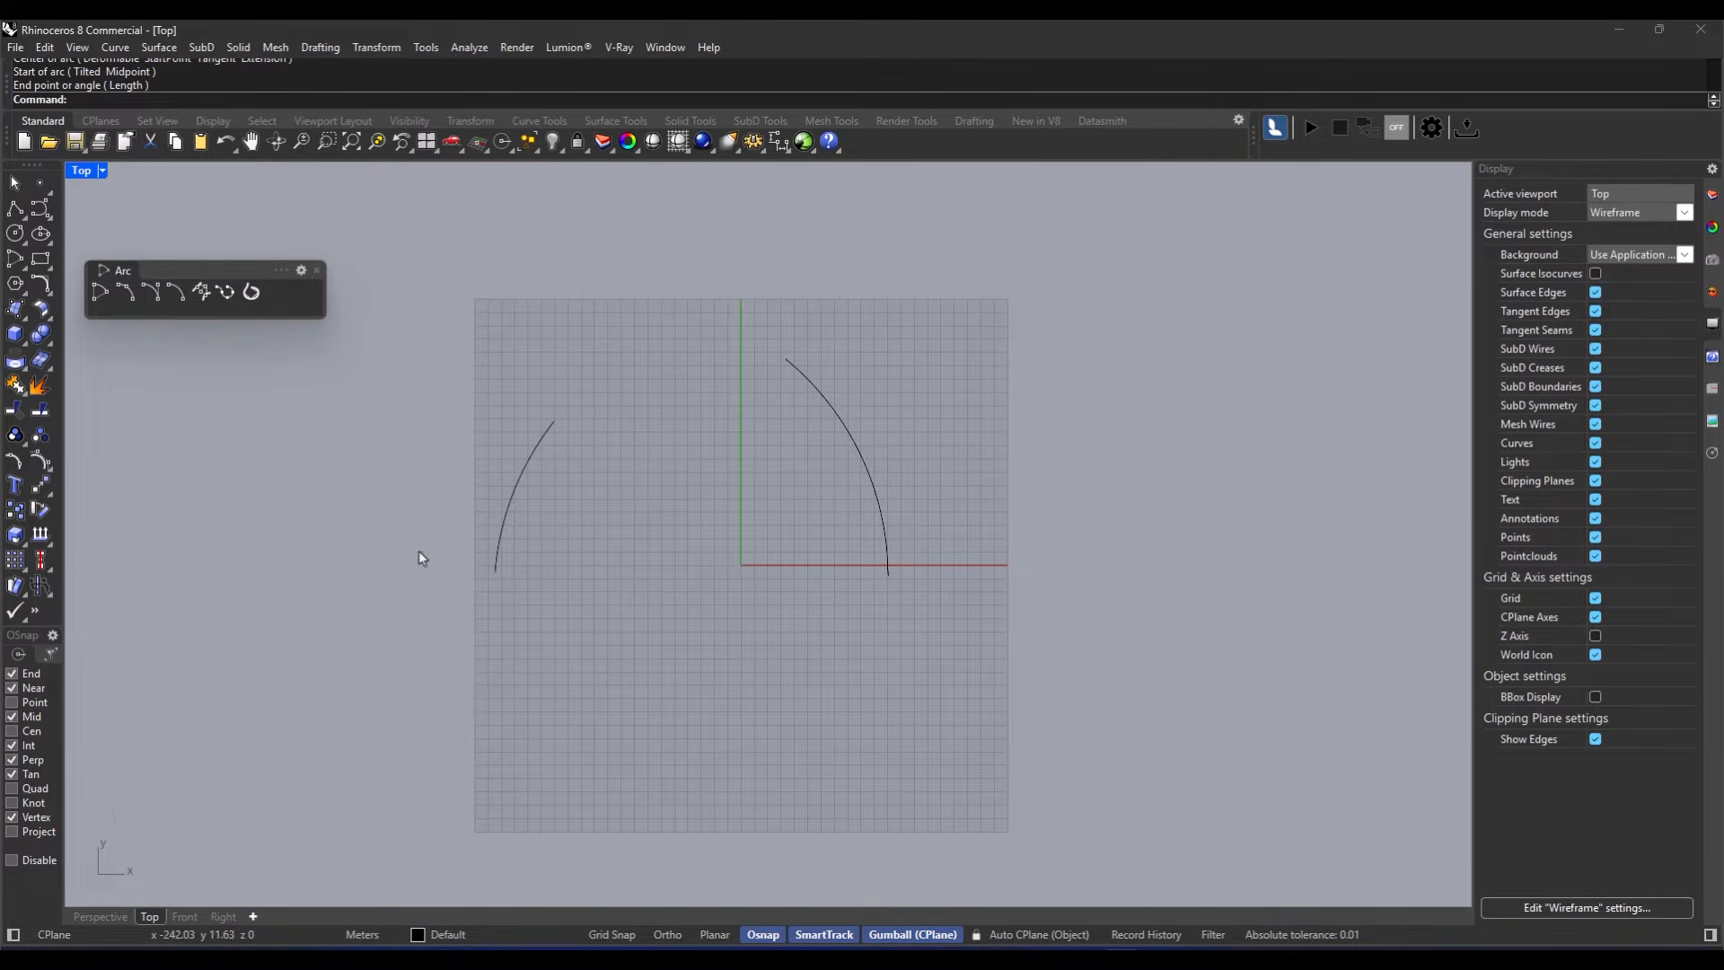
Step: Draw an arc by start, end and a point on it, spanning below the x-axis and bulging upward to near the axis
{"action": "left_click", "coordinate": [127, 295]}
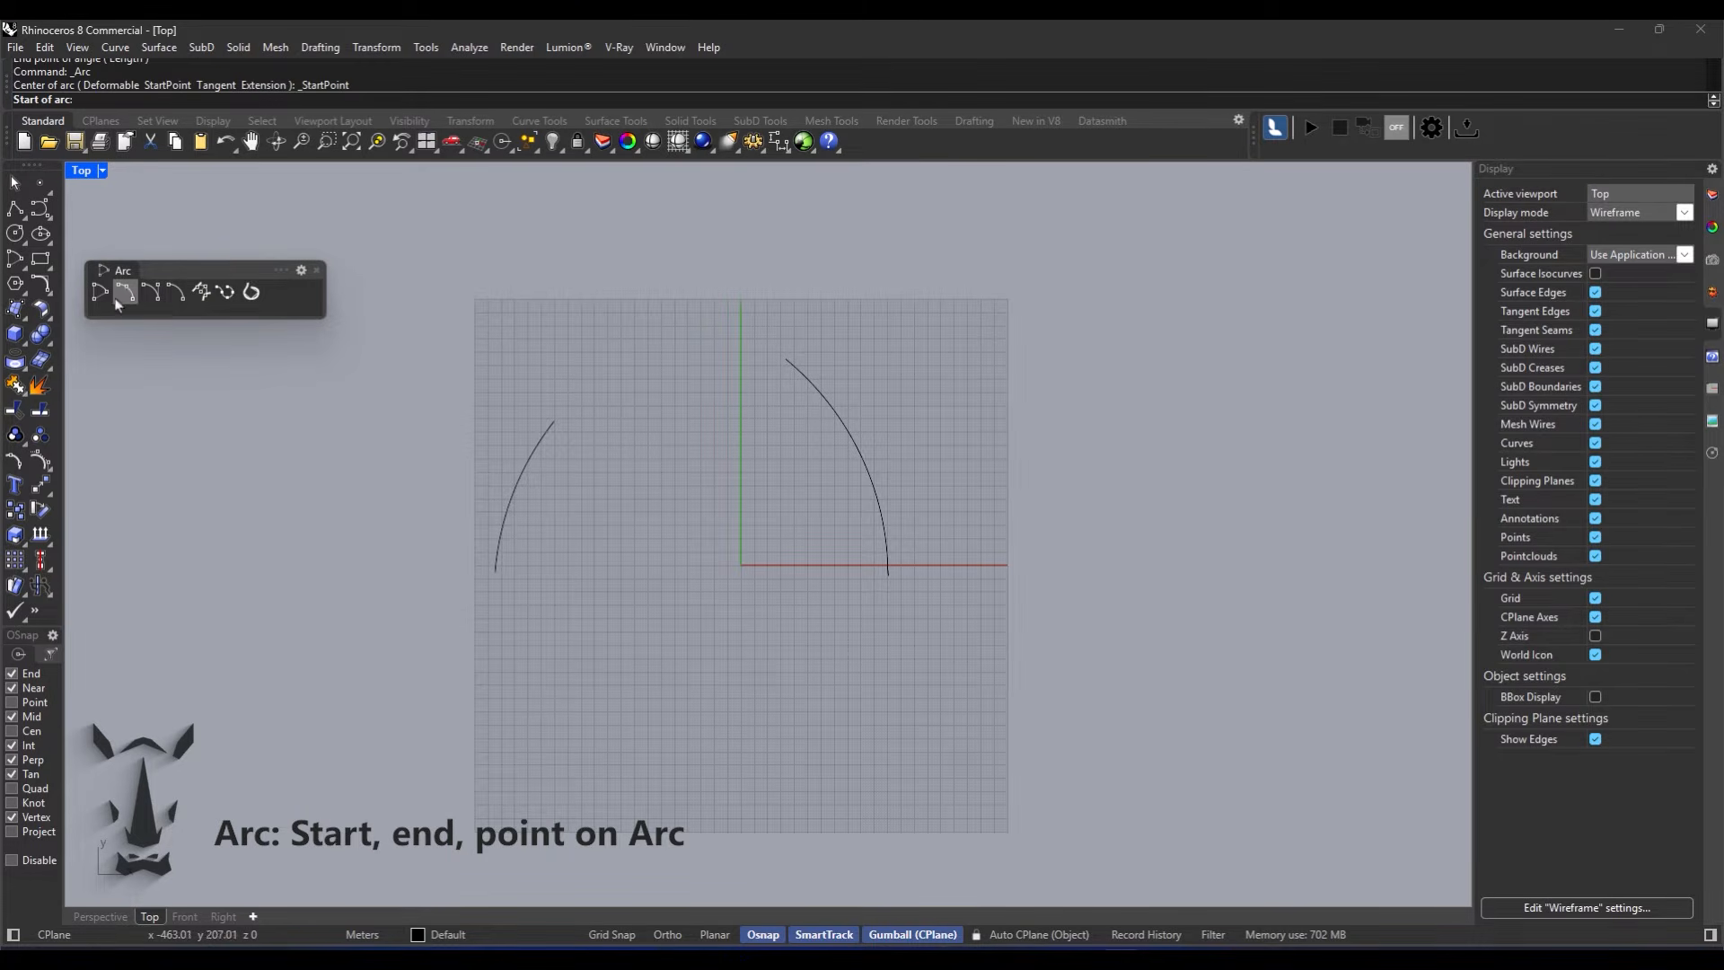
{"action": "right_click_drag", "start_coordinate": [706, 468], "coordinate": [652, 481]}
{"action": "scroll", "coordinate": [646, 562], "scroll_direction": "up", "scroll_amount": 4}
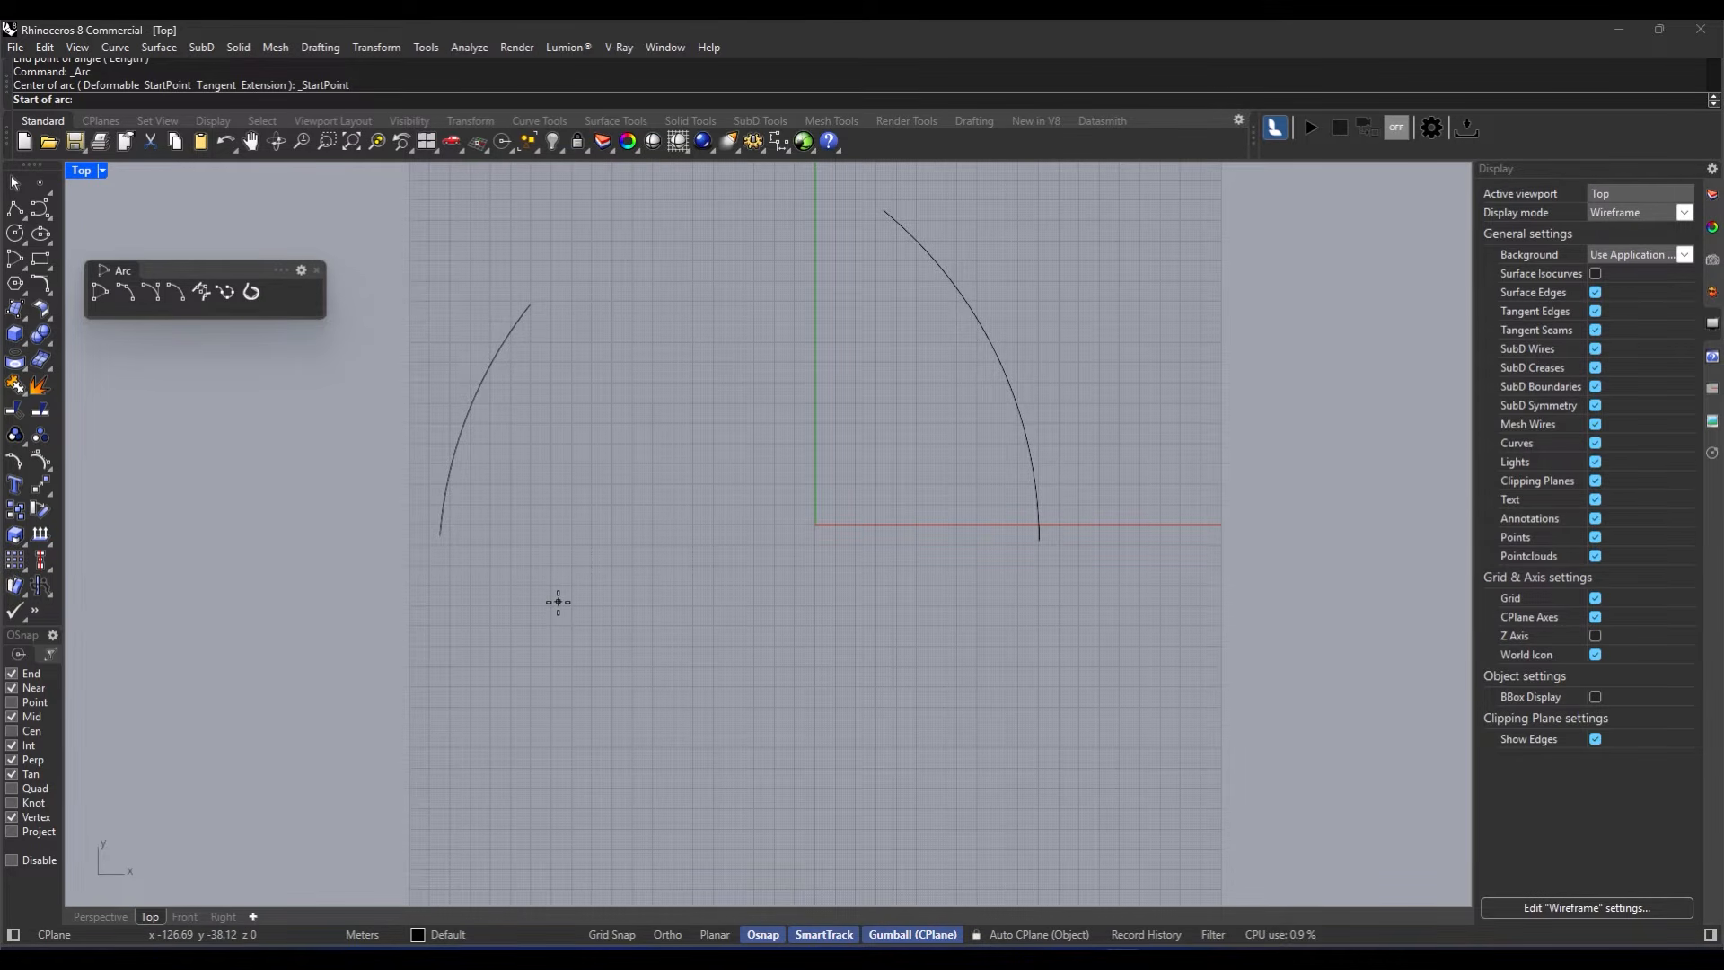
{"action": "left_click", "coordinate": [575, 669]}
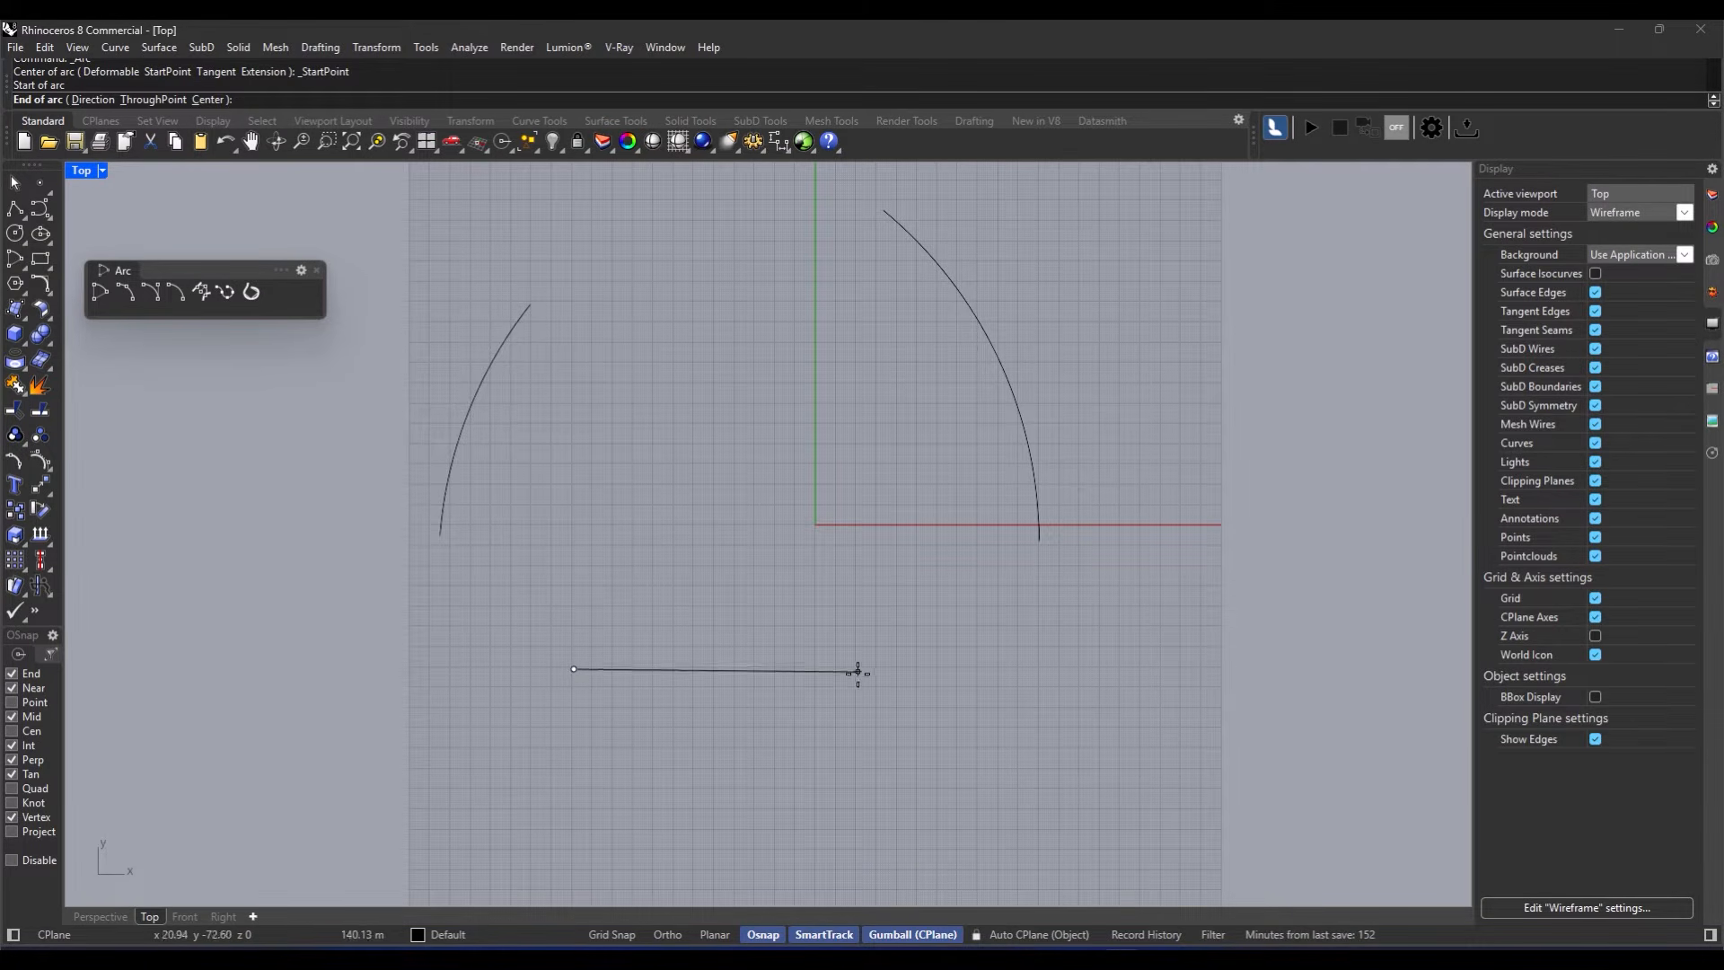
{"action": "left_click", "coordinate": [989, 670]}
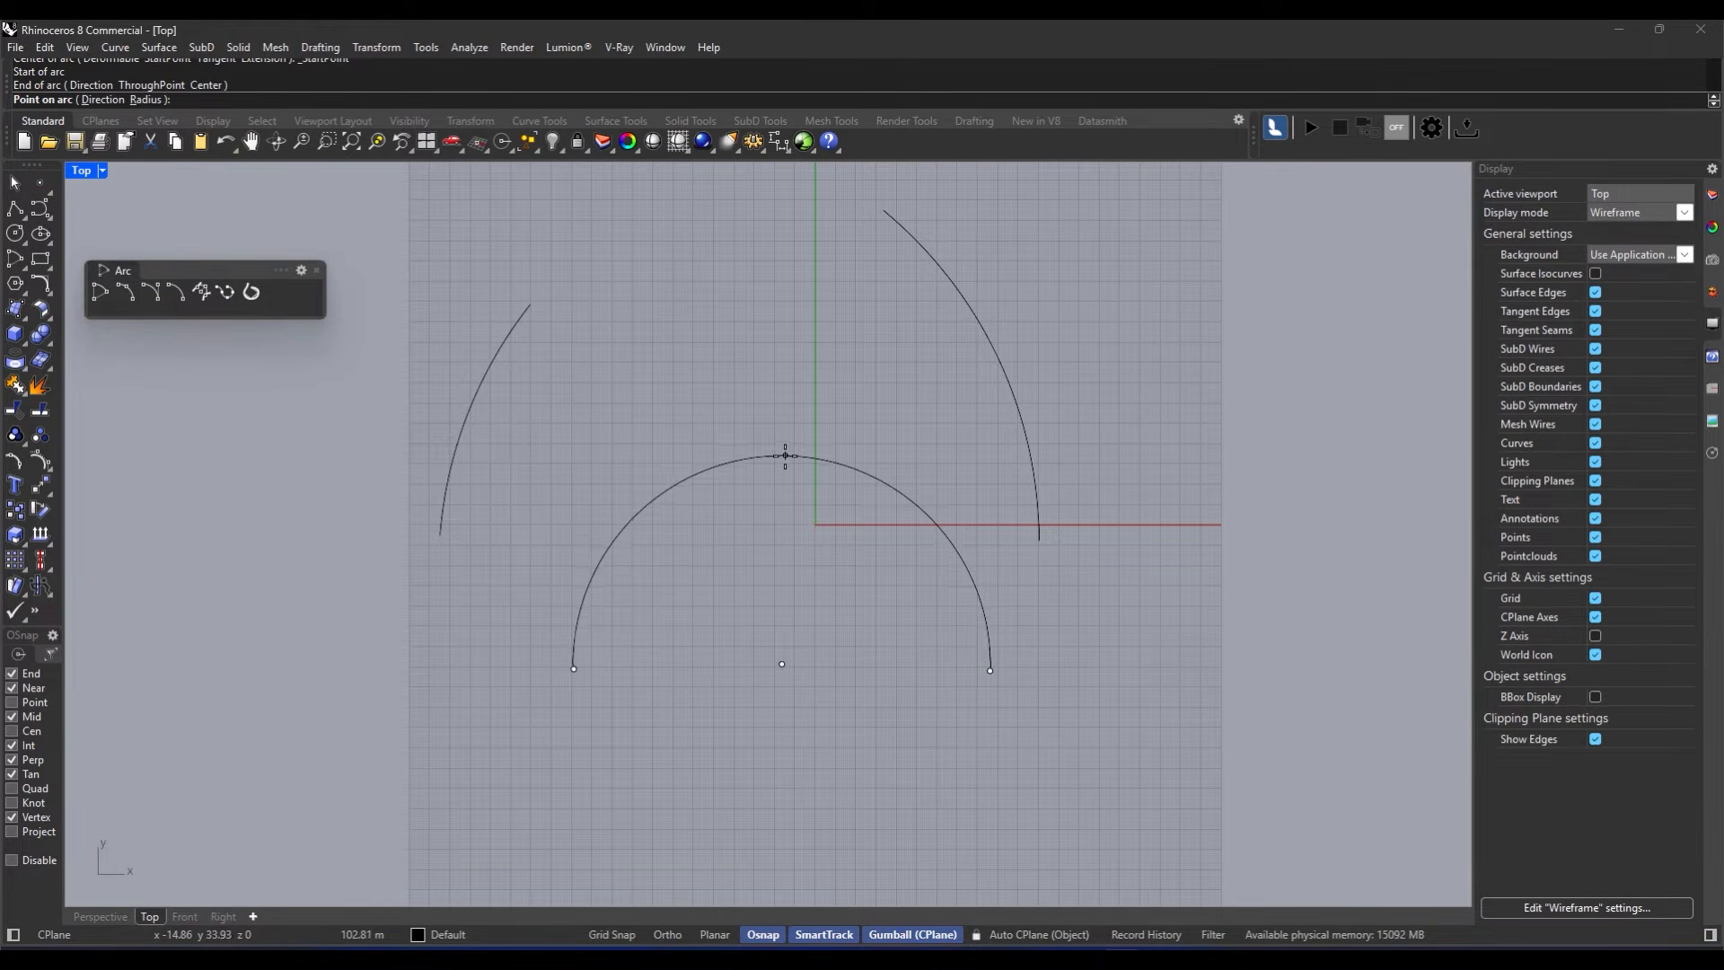
{"action": "left_click", "coordinate": [781, 531]}
{"action": "scroll", "coordinate": [701, 584], "scroll_direction": "down", "scroll_amount": 3}
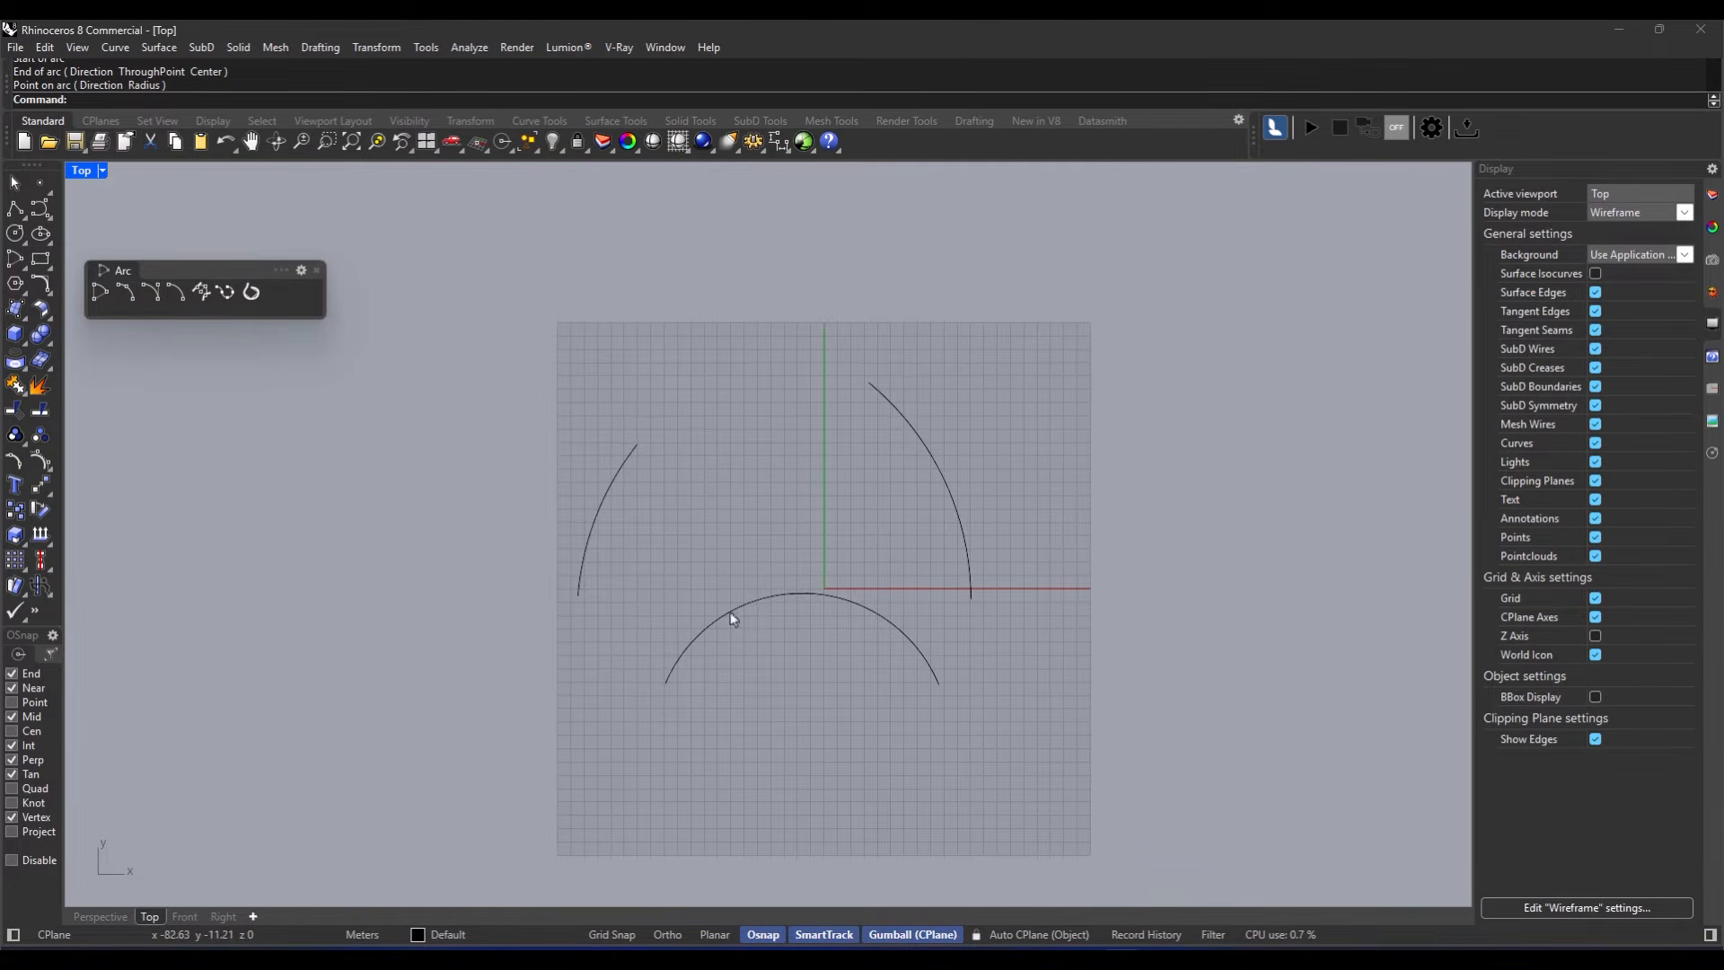
Step: Delete the three arcs and draw a wide arc by start, end and start direction, beginning on the negative-x side and heading upward
{"action": "left_click_drag", "start_coordinate": [1116, 423], "coordinate": [465, 692]}
{"action": "key", "text": "Delete"}
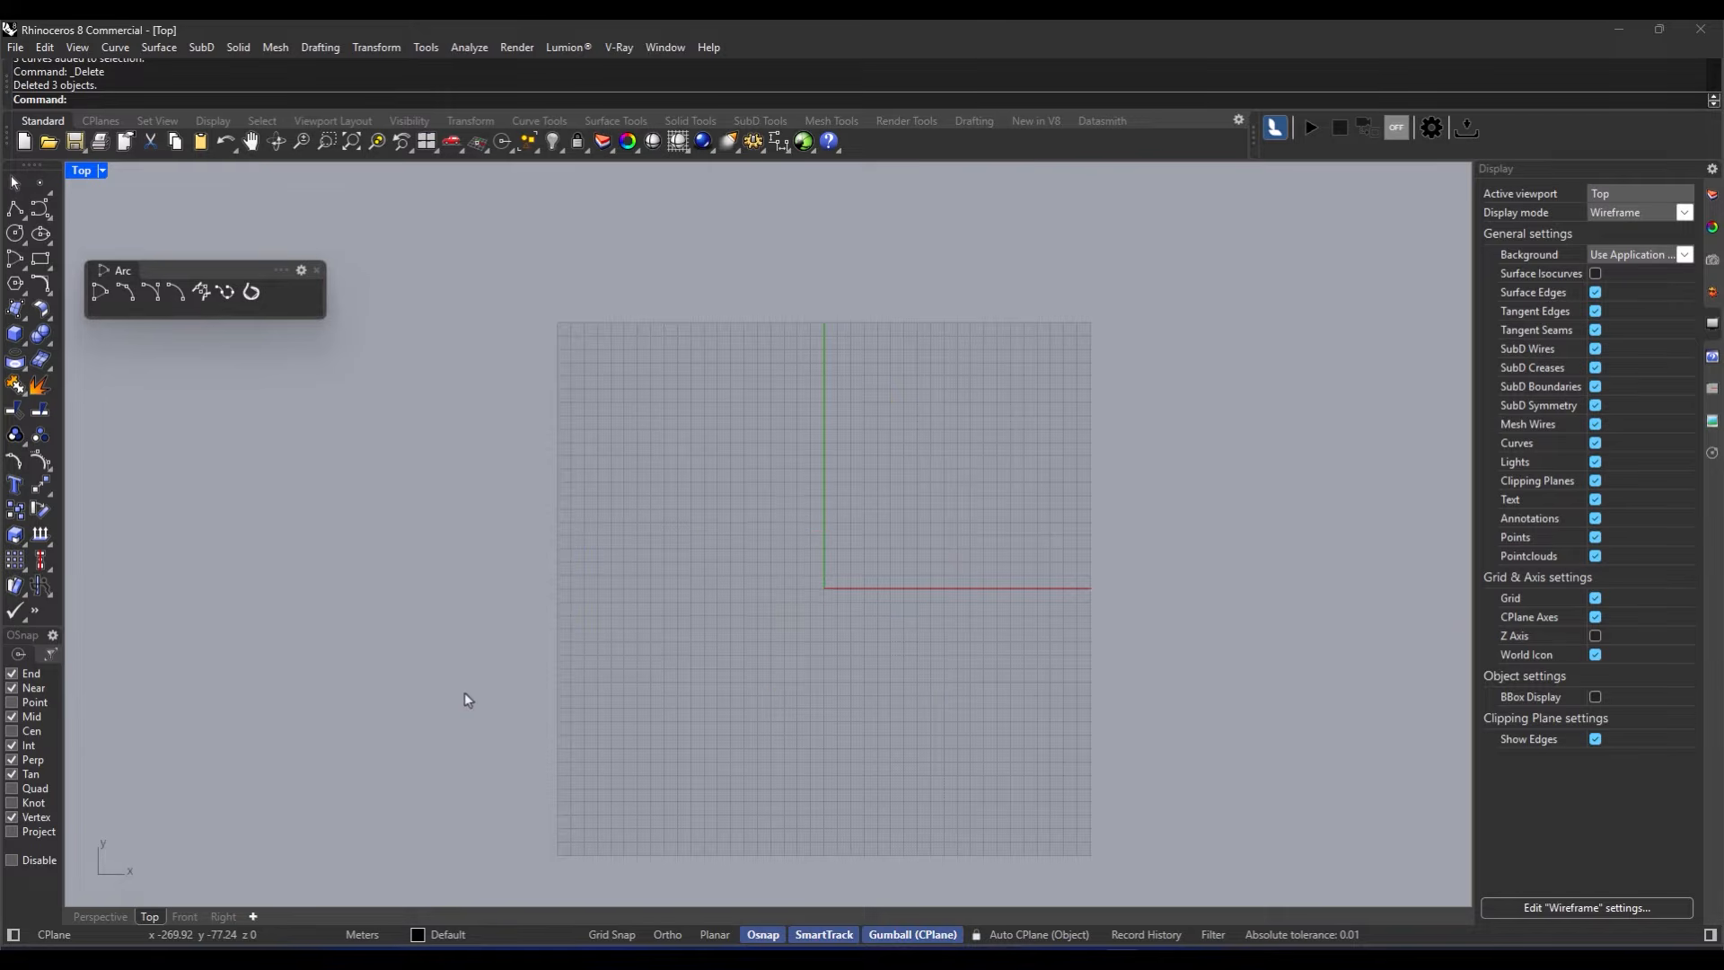
{"action": "left_click", "coordinate": [147, 294]}
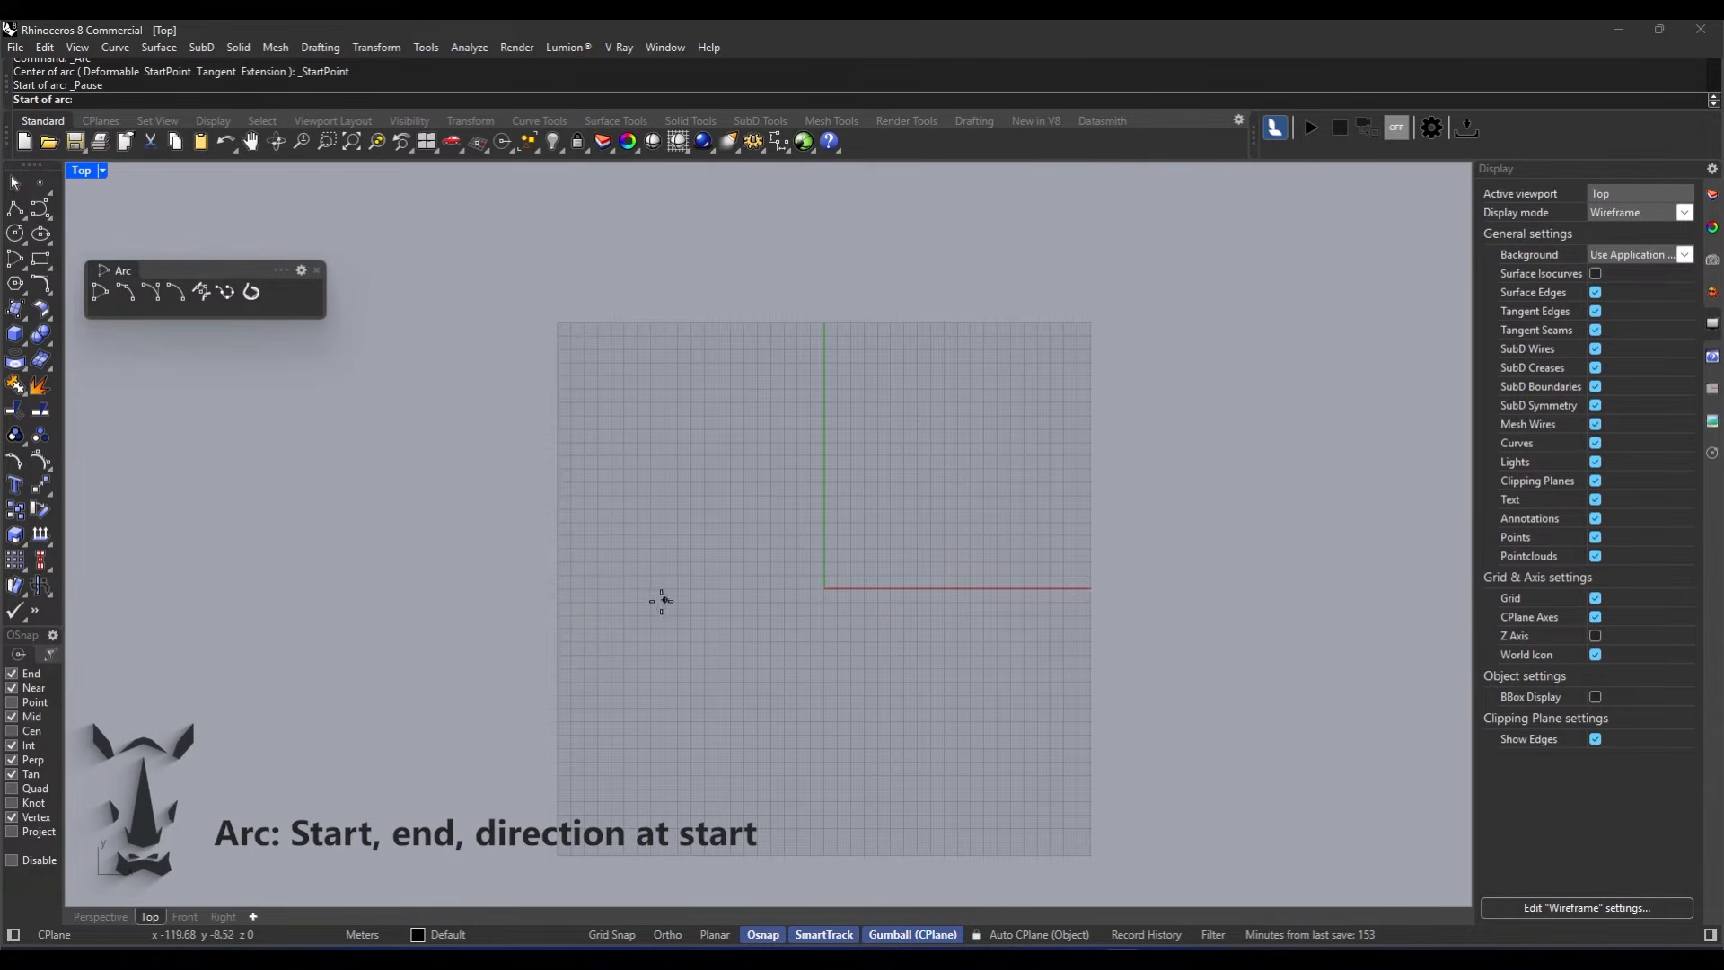
{"action": "left_click", "coordinate": [610, 616]}
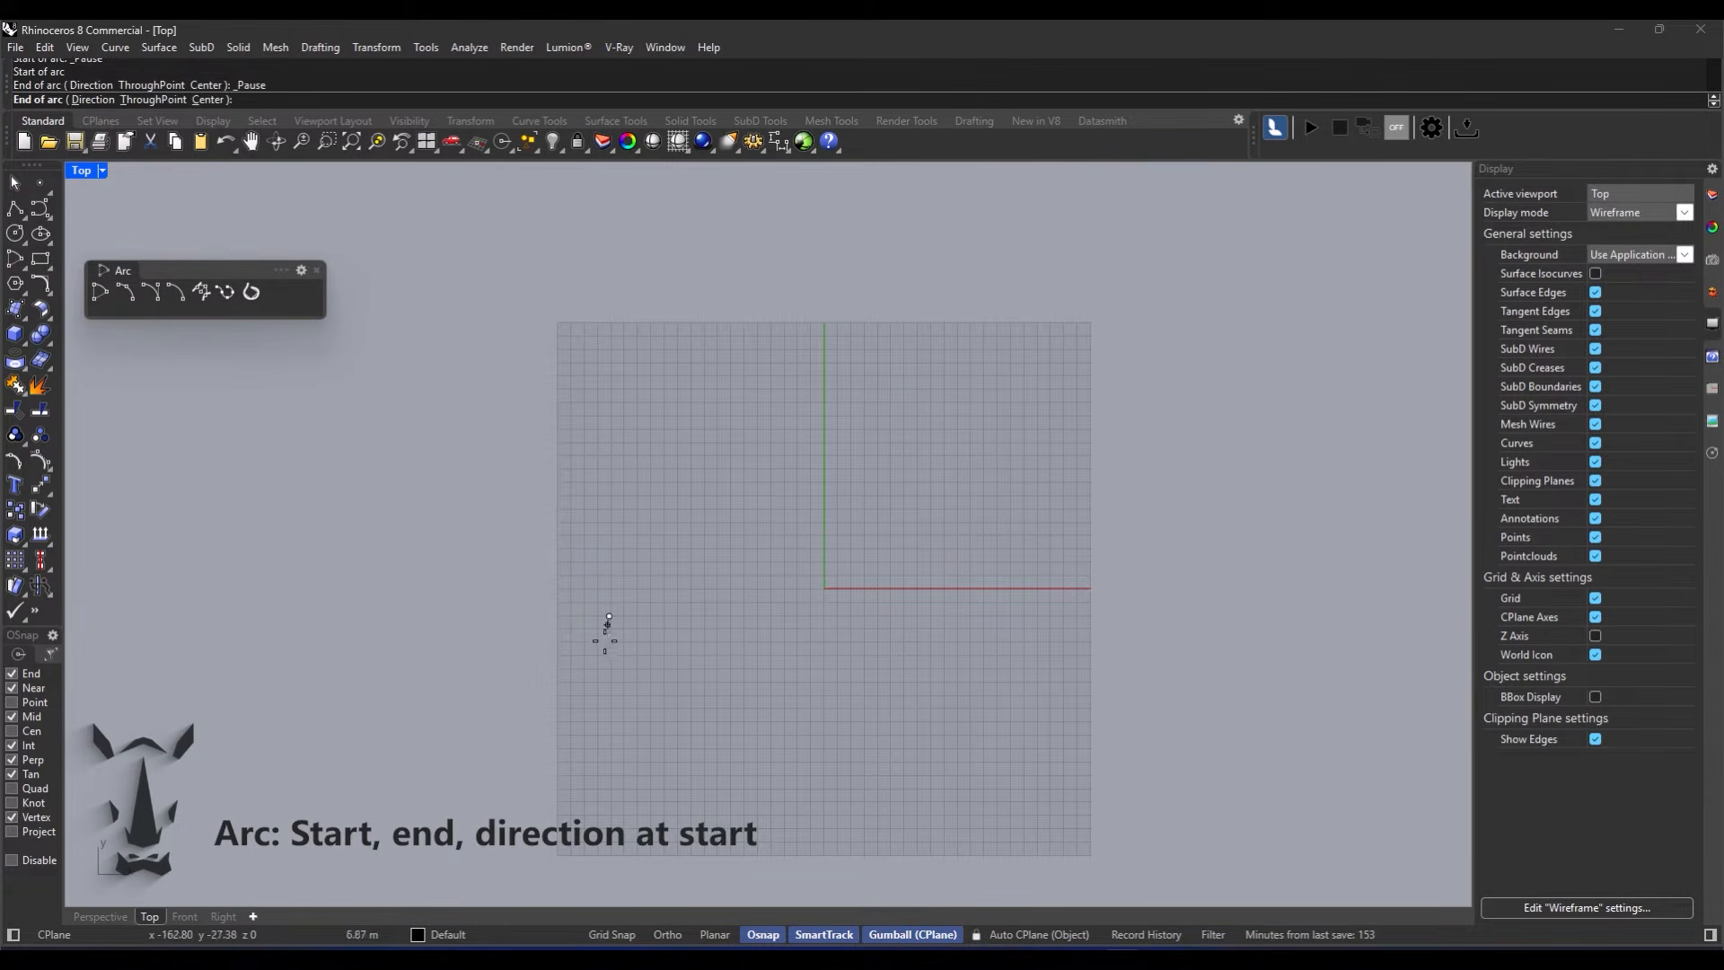
{"action": "left_click", "coordinate": [1054, 597]}
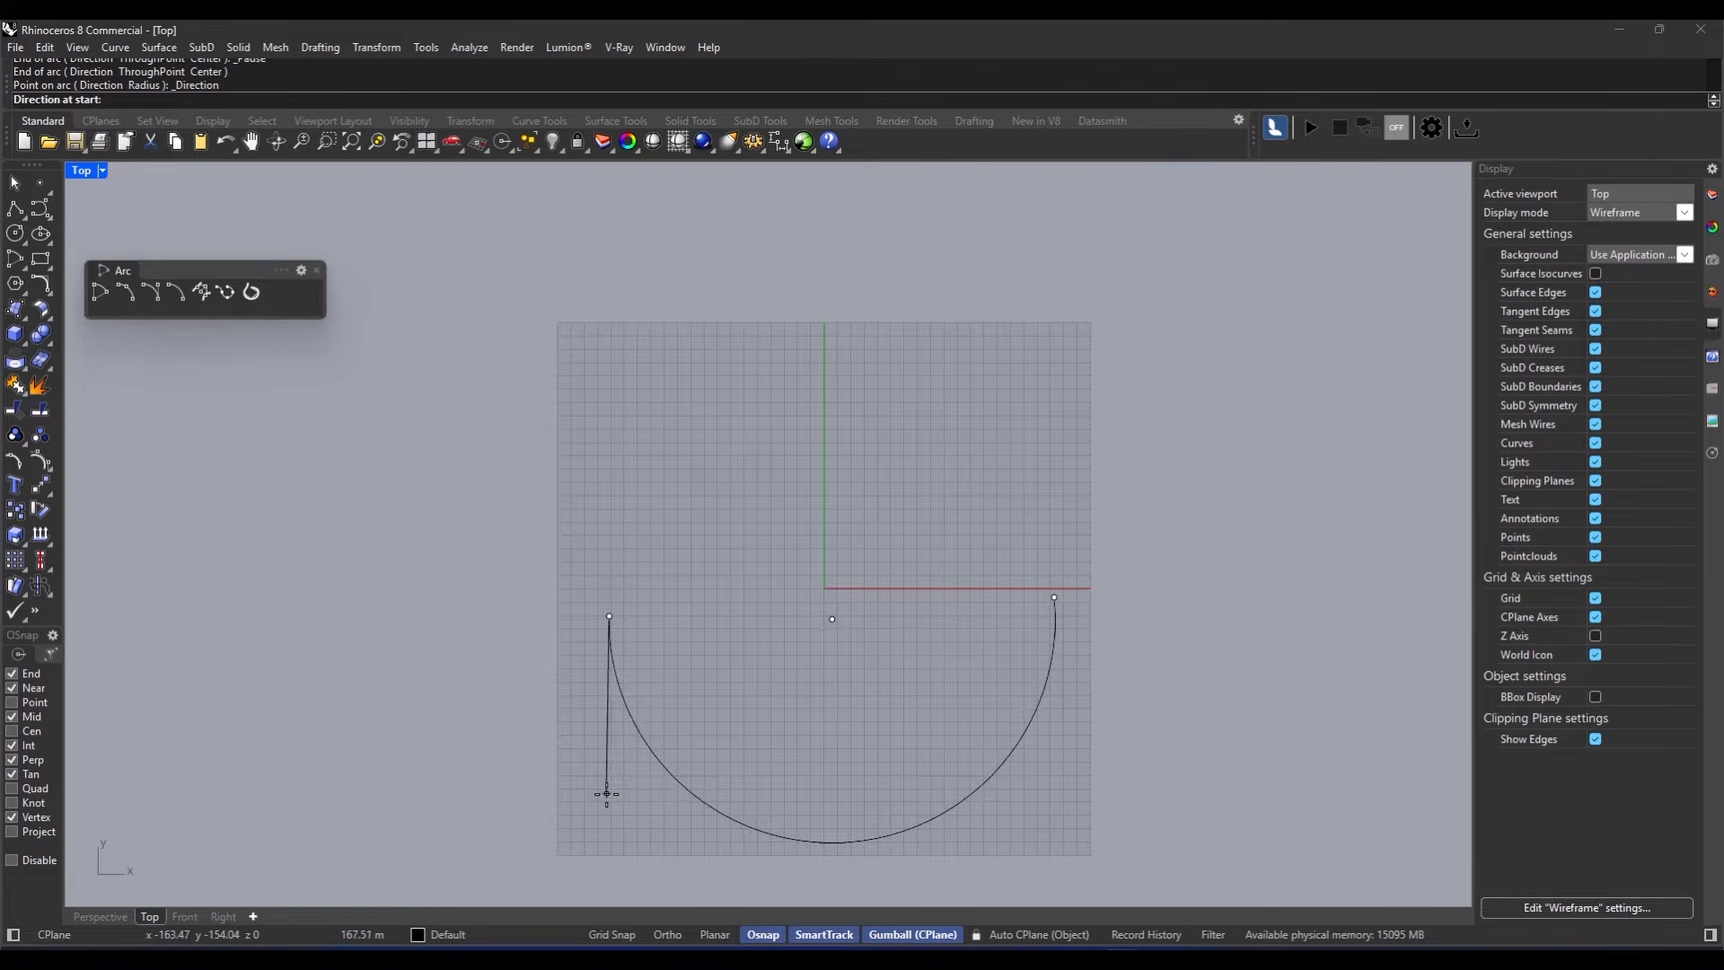
{"action": "left_click", "coordinate": [603, 548]}
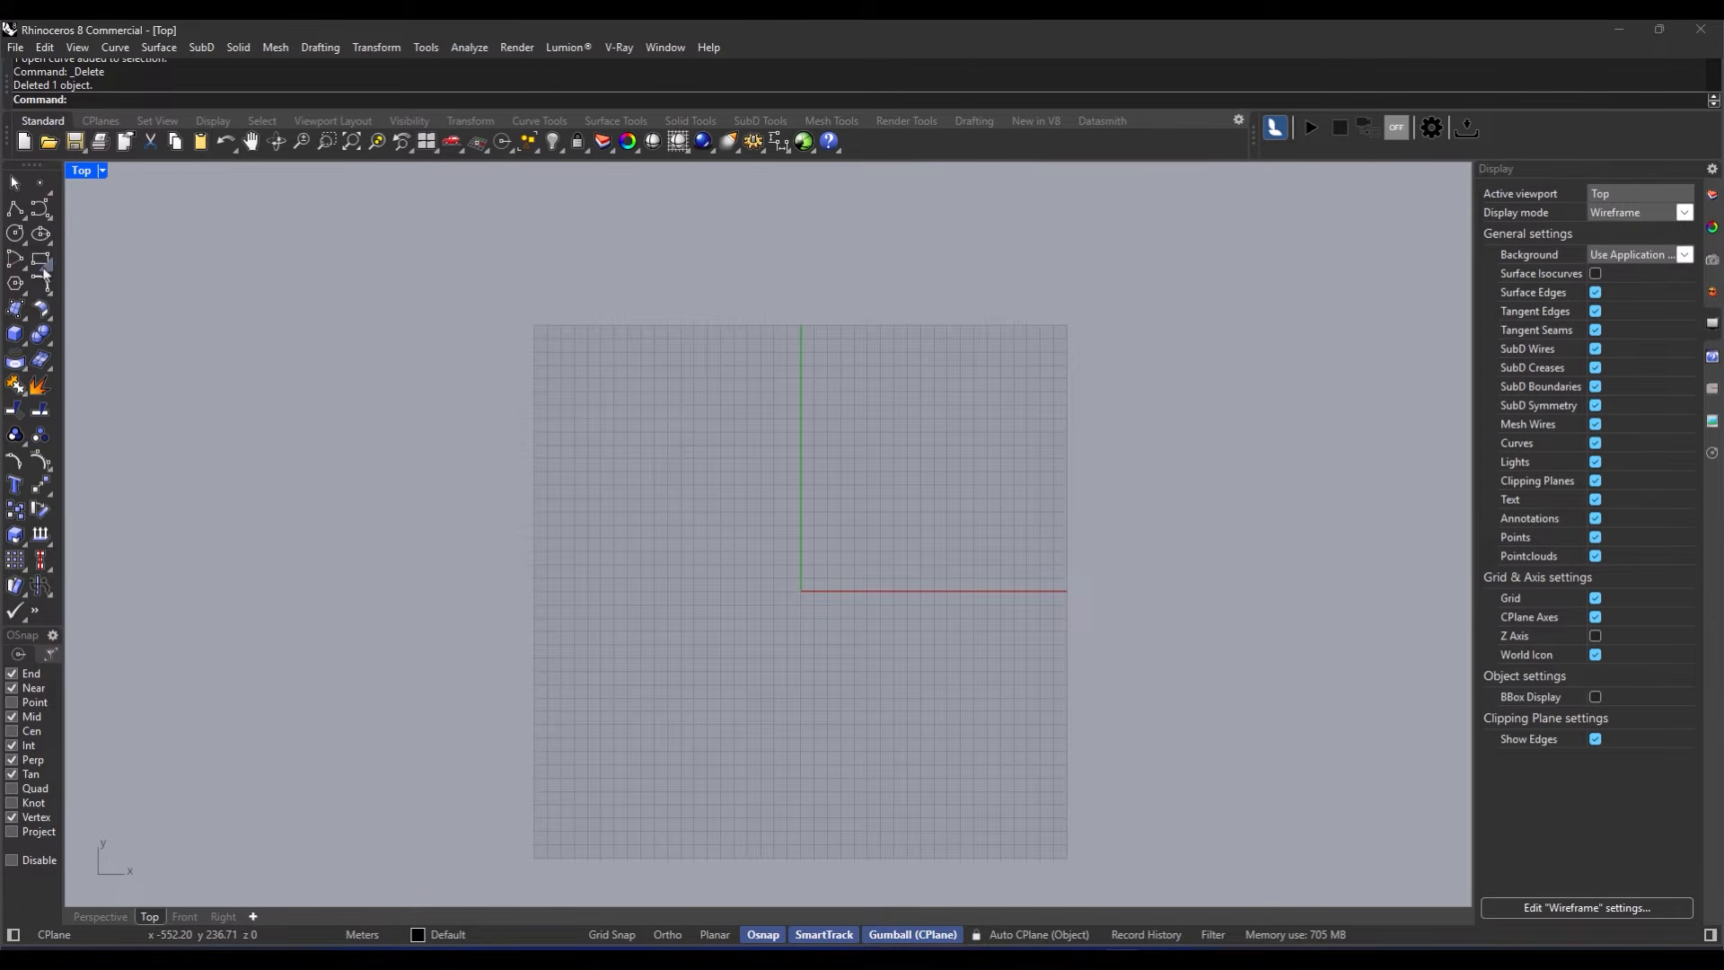
Step: Float the Rectangle tool set and draw a wide corner-to-corner rectangle above the x-axis, crossing the y-axis
{"action": "left_click", "coordinate": [40, 259]}
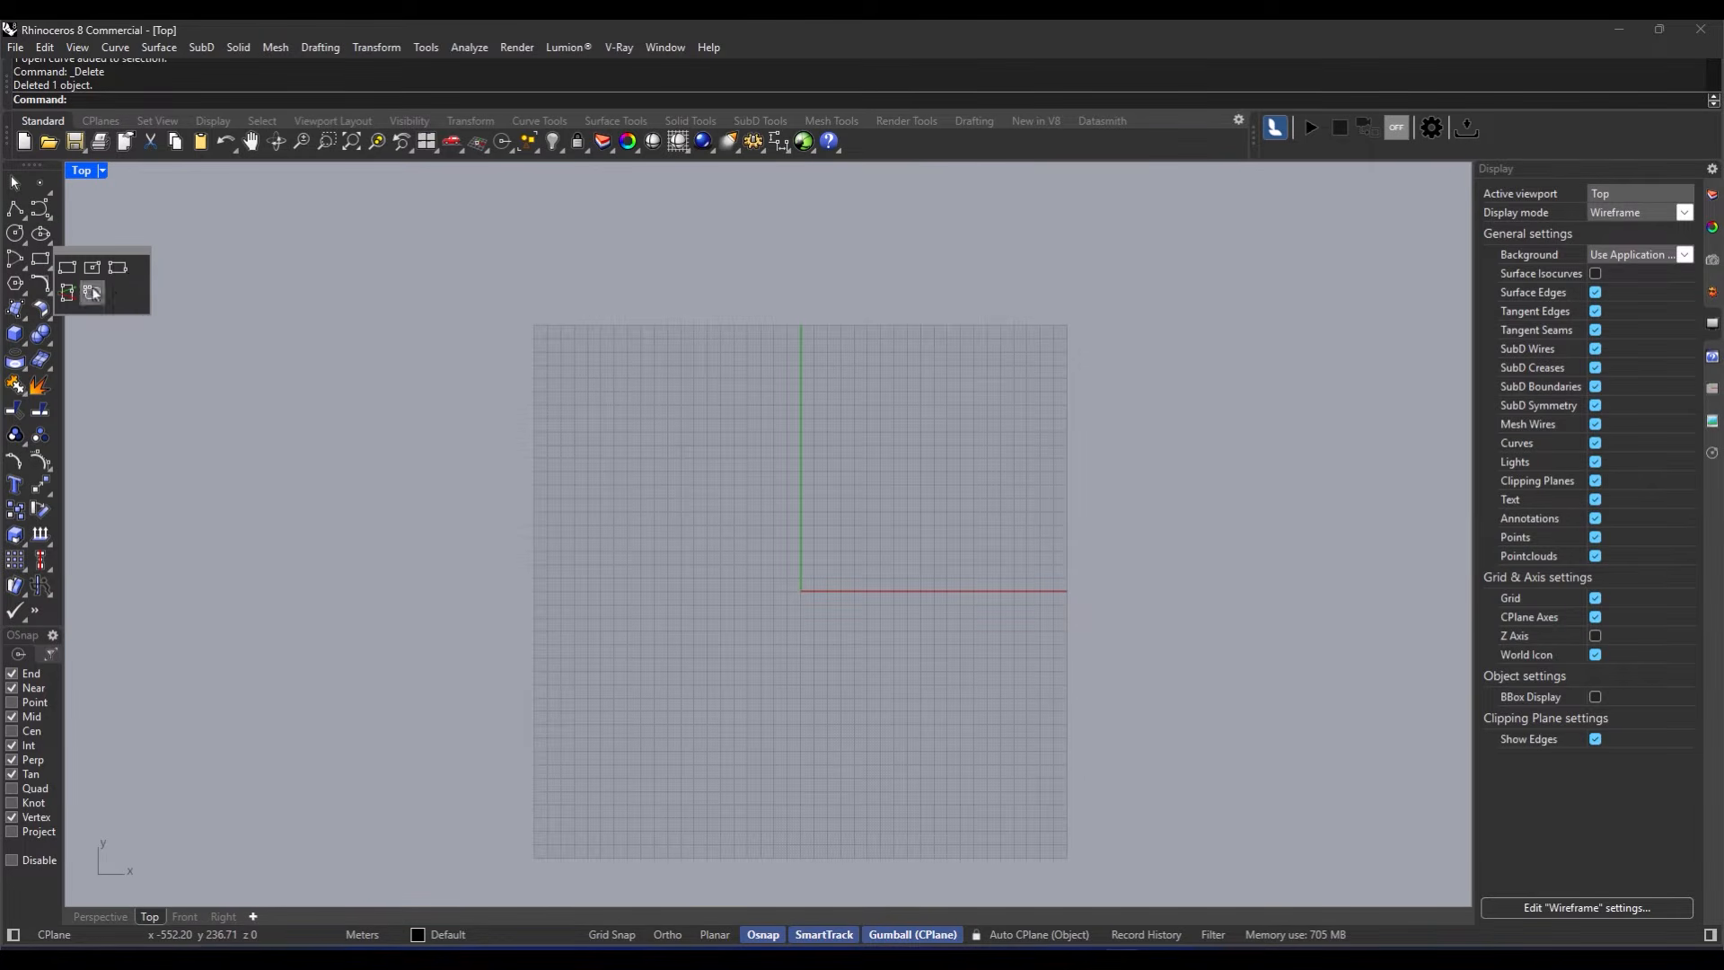
{"action": "left_click_drag", "start_coordinate": [101, 261], "coordinate": [276, 323]}
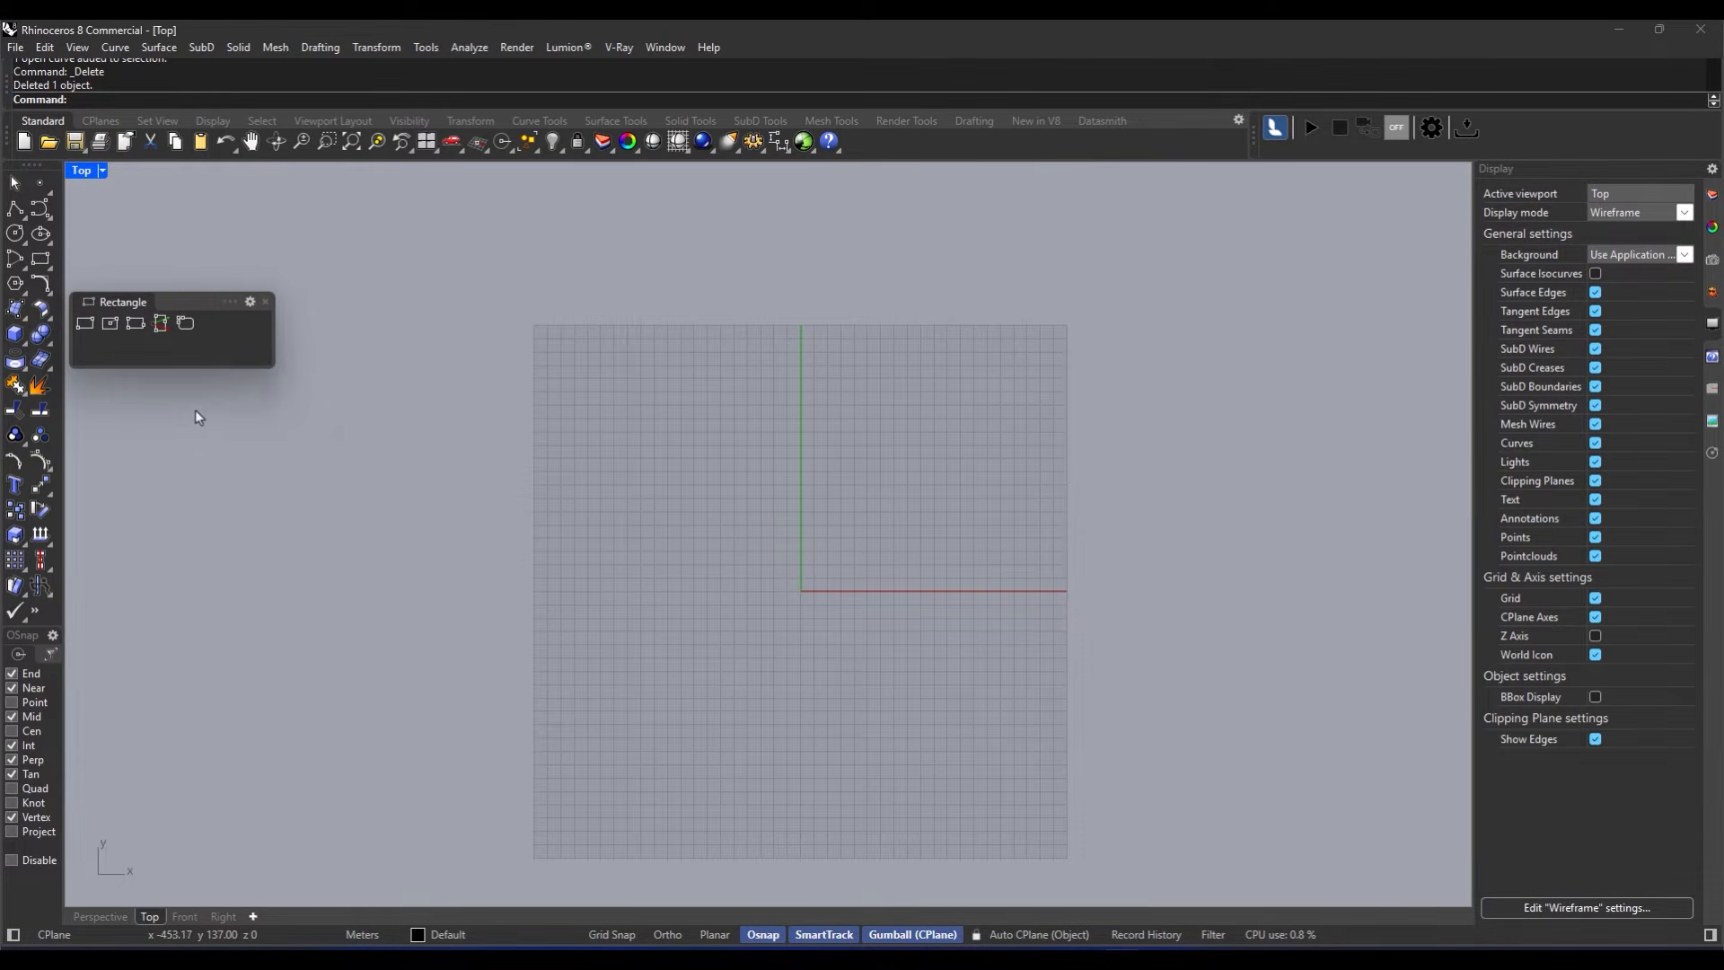
{"action": "left_click", "coordinate": [85, 326]}
{"action": "scroll", "coordinate": [709, 465], "scroll_direction": "up", "scroll_amount": 3}
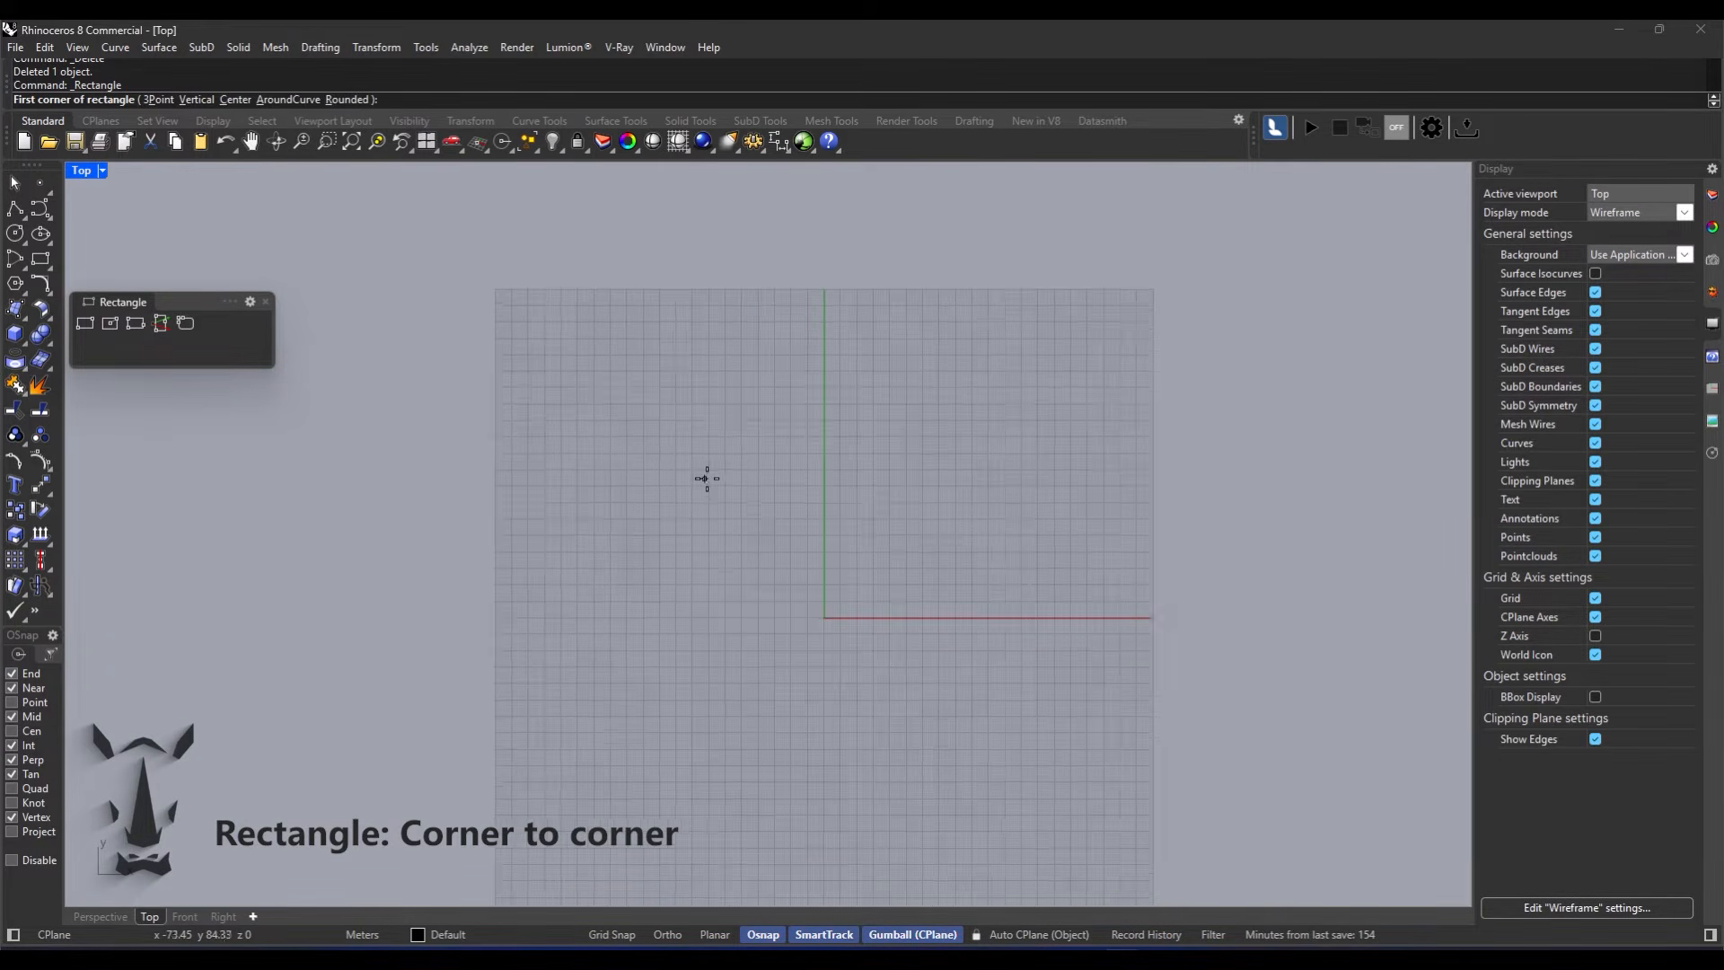
{"action": "left_click", "coordinate": [607, 406]}
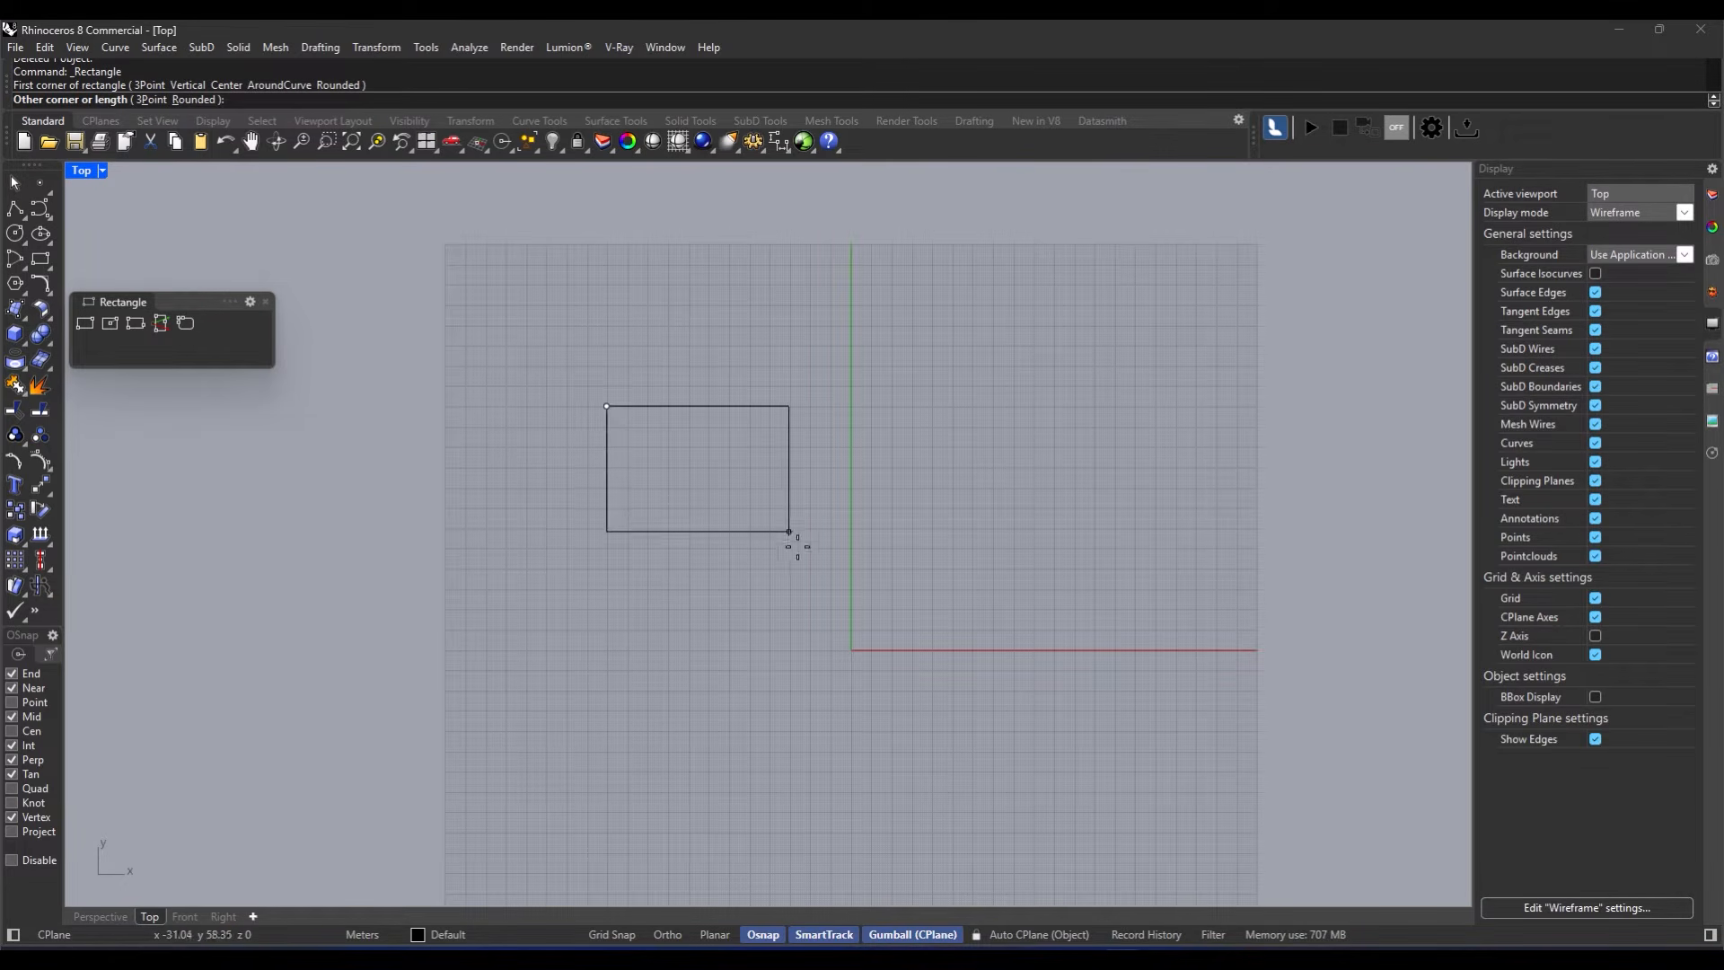
{"action": "left_click", "coordinate": [1005, 571]}
Step: Draw a second, taller corner-to-corner rectangle on the negative-x side, overlapping the wide rectangle from above
{"action": "right_click_drag", "start_coordinate": [835, 552], "coordinate": [940, 549]}
{"action": "right_click", "coordinate": [780, 315]}
{"action": "left_click", "coordinate": [760, 278]}
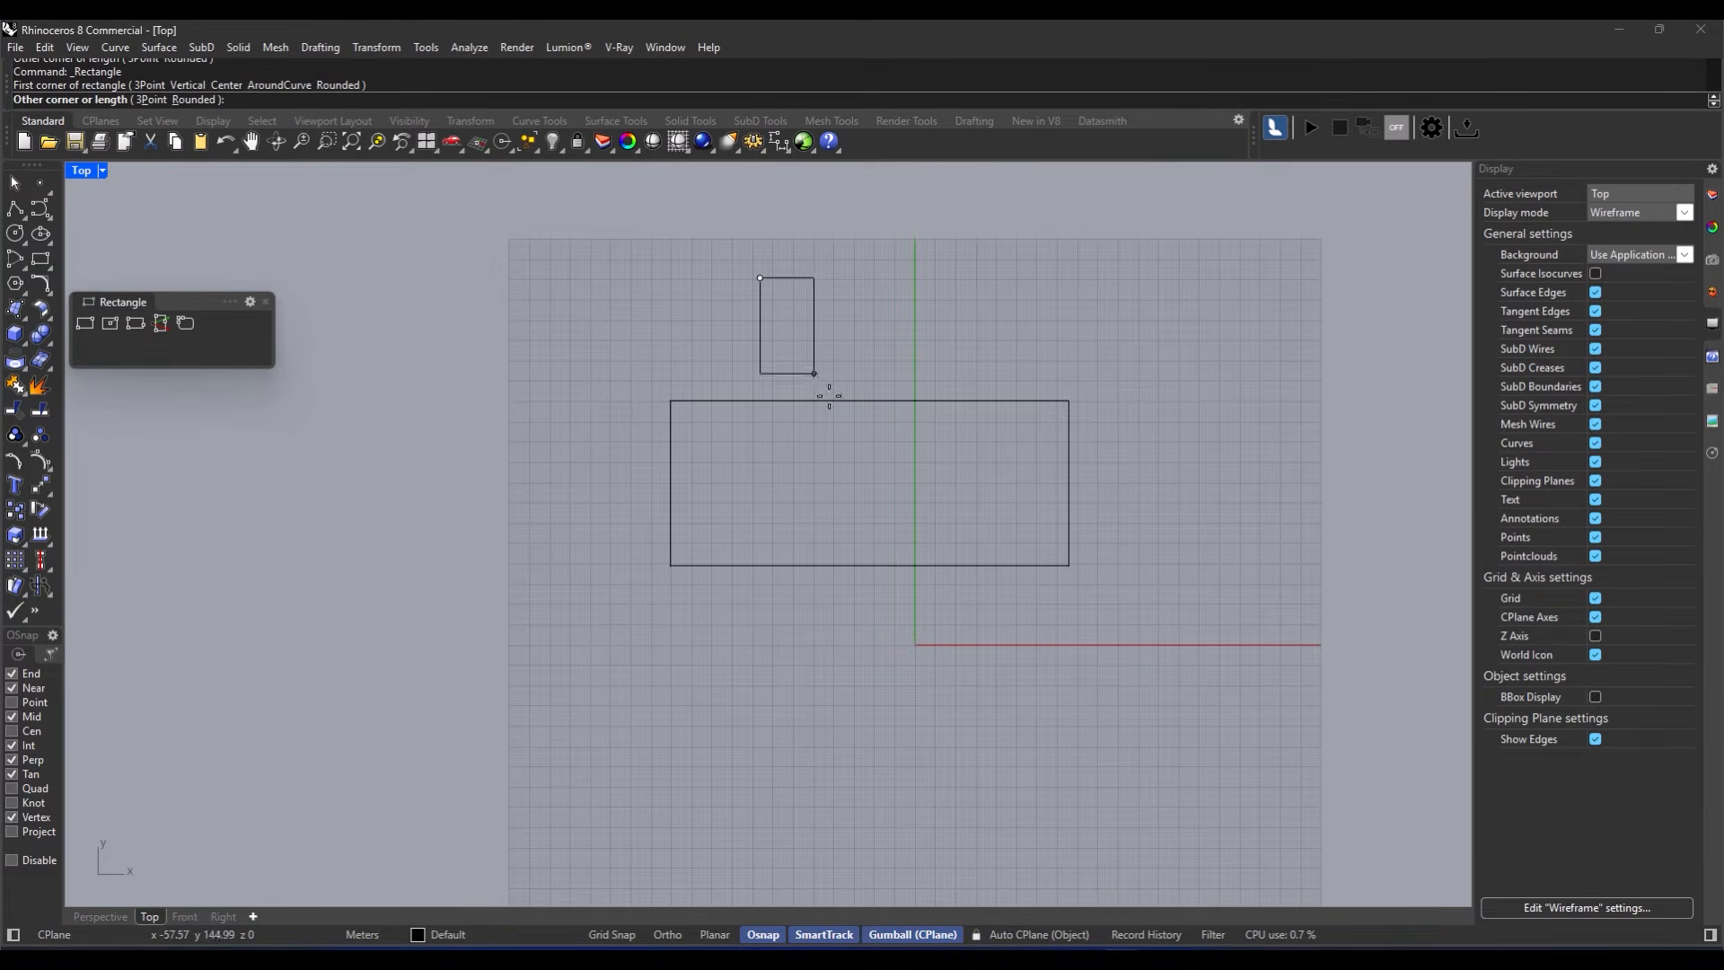
{"action": "left_click", "coordinate": [893, 501]}
{"action": "right_click_drag", "start_coordinate": [584, 525], "coordinate": [555, 494]}
{"action": "scroll", "coordinate": [614, 490], "scroll_direction": "down", "scroll_amount": 2}
{"action": "right_click_drag", "start_coordinate": [793, 512], "coordinate": [739, 488]}
{"action": "scroll", "coordinate": [739, 489], "scroll_direction": "up", "scroll_amount": 2}
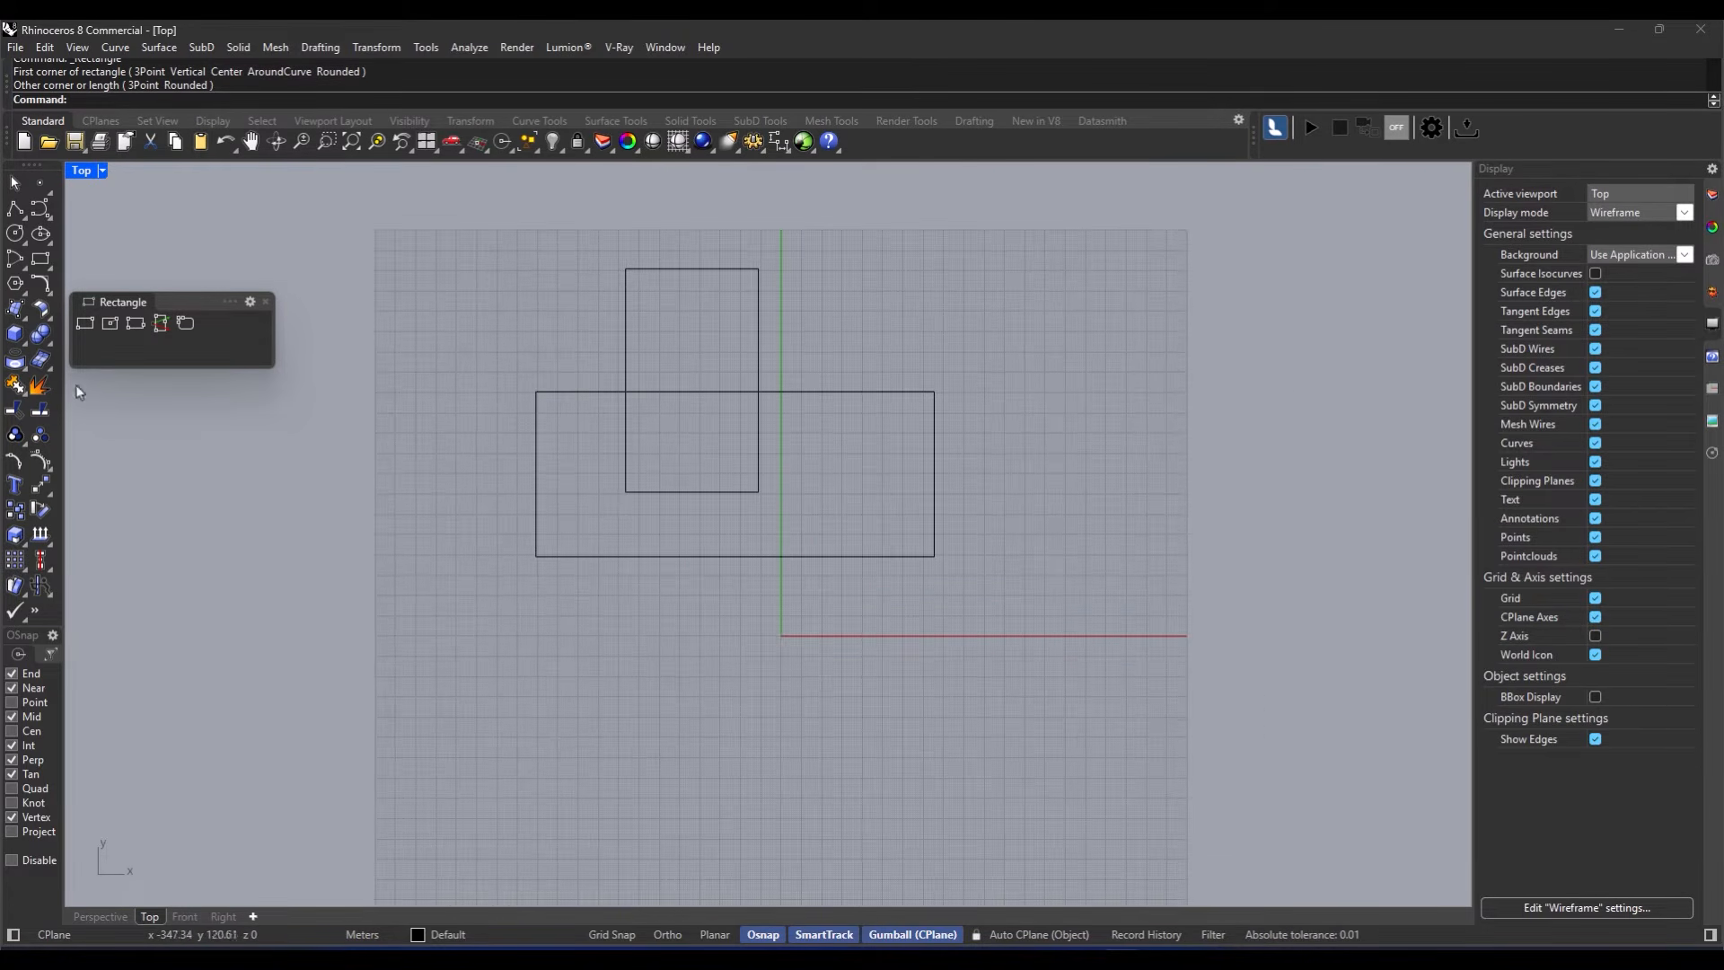
Step: Draw two center-corner rectangles above the x-axis: a wide one near the grid's positive-x edge and a tall one near its negative-x edge
{"action": "left_click", "coordinate": [111, 323]}
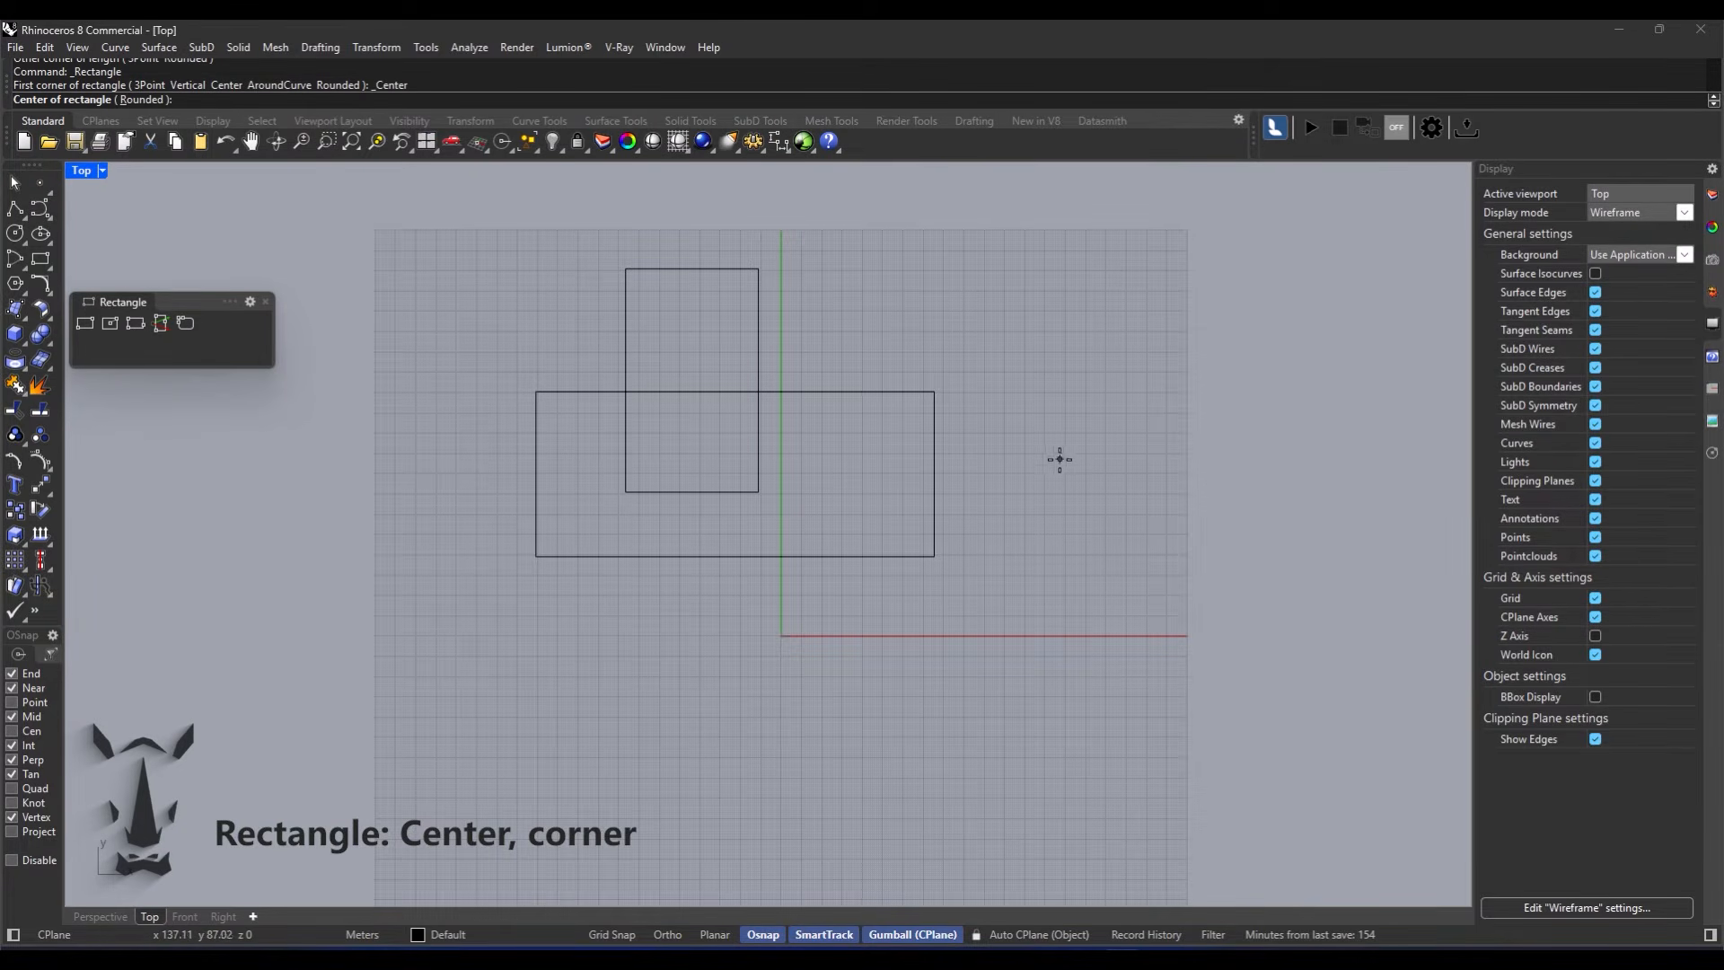
{"action": "left_click", "coordinate": [1082, 474]}
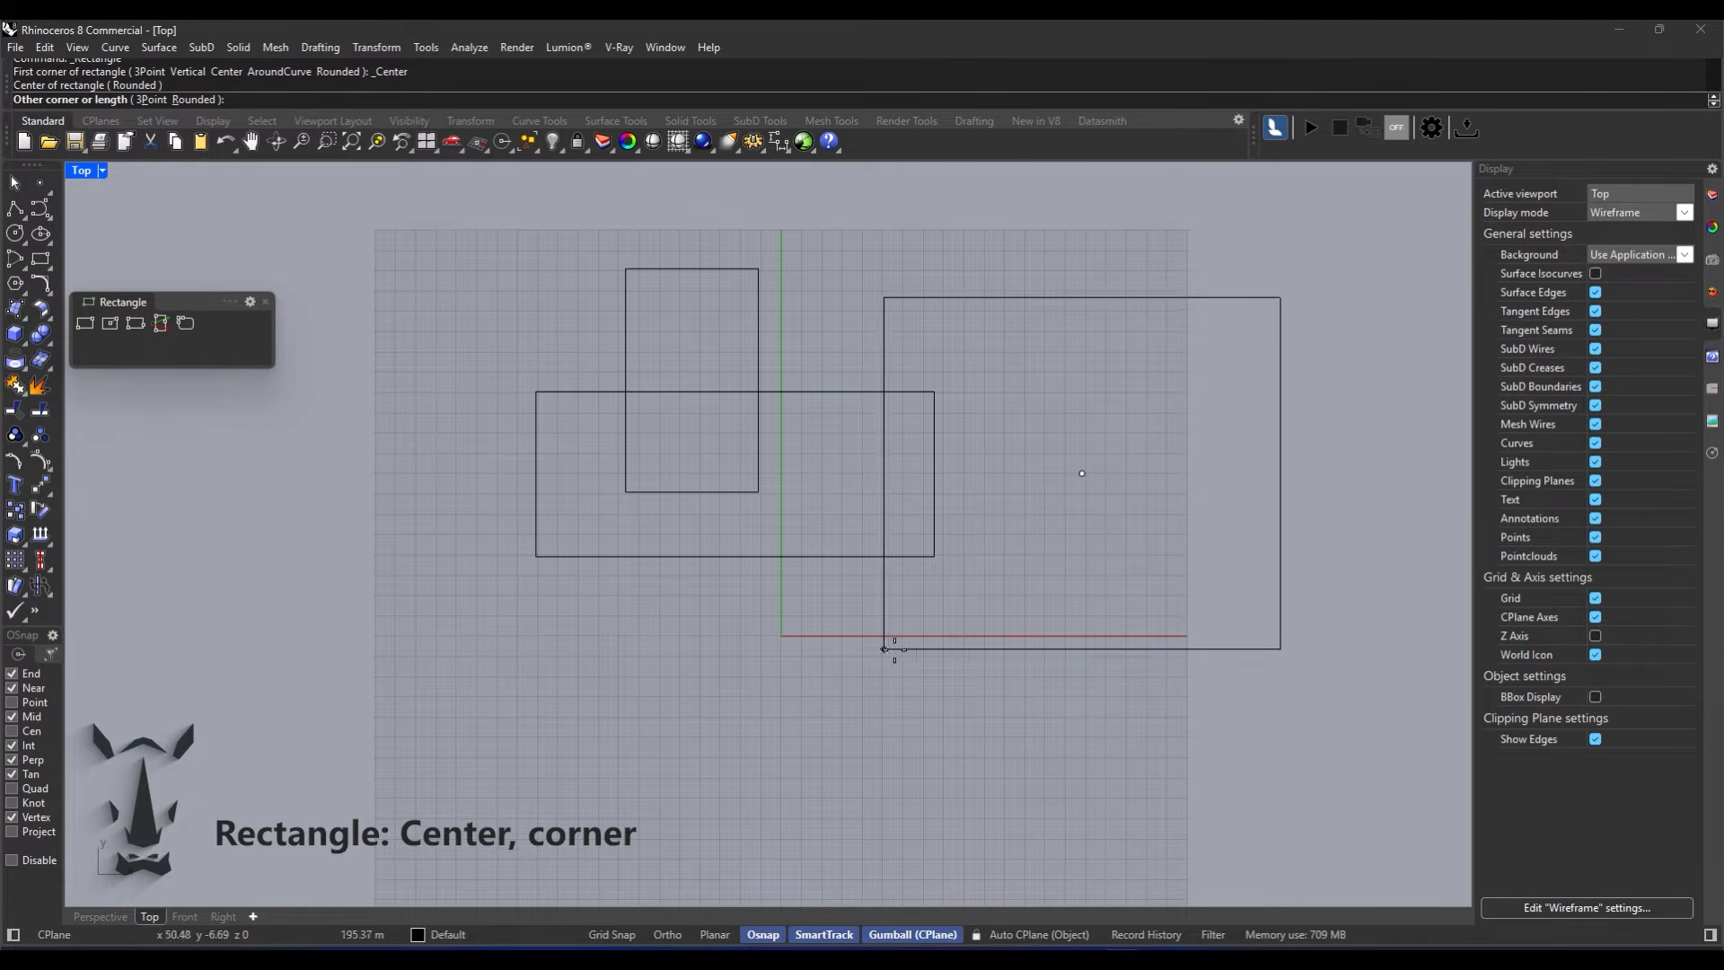
{"action": "left_click", "coordinate": [975, 531]}
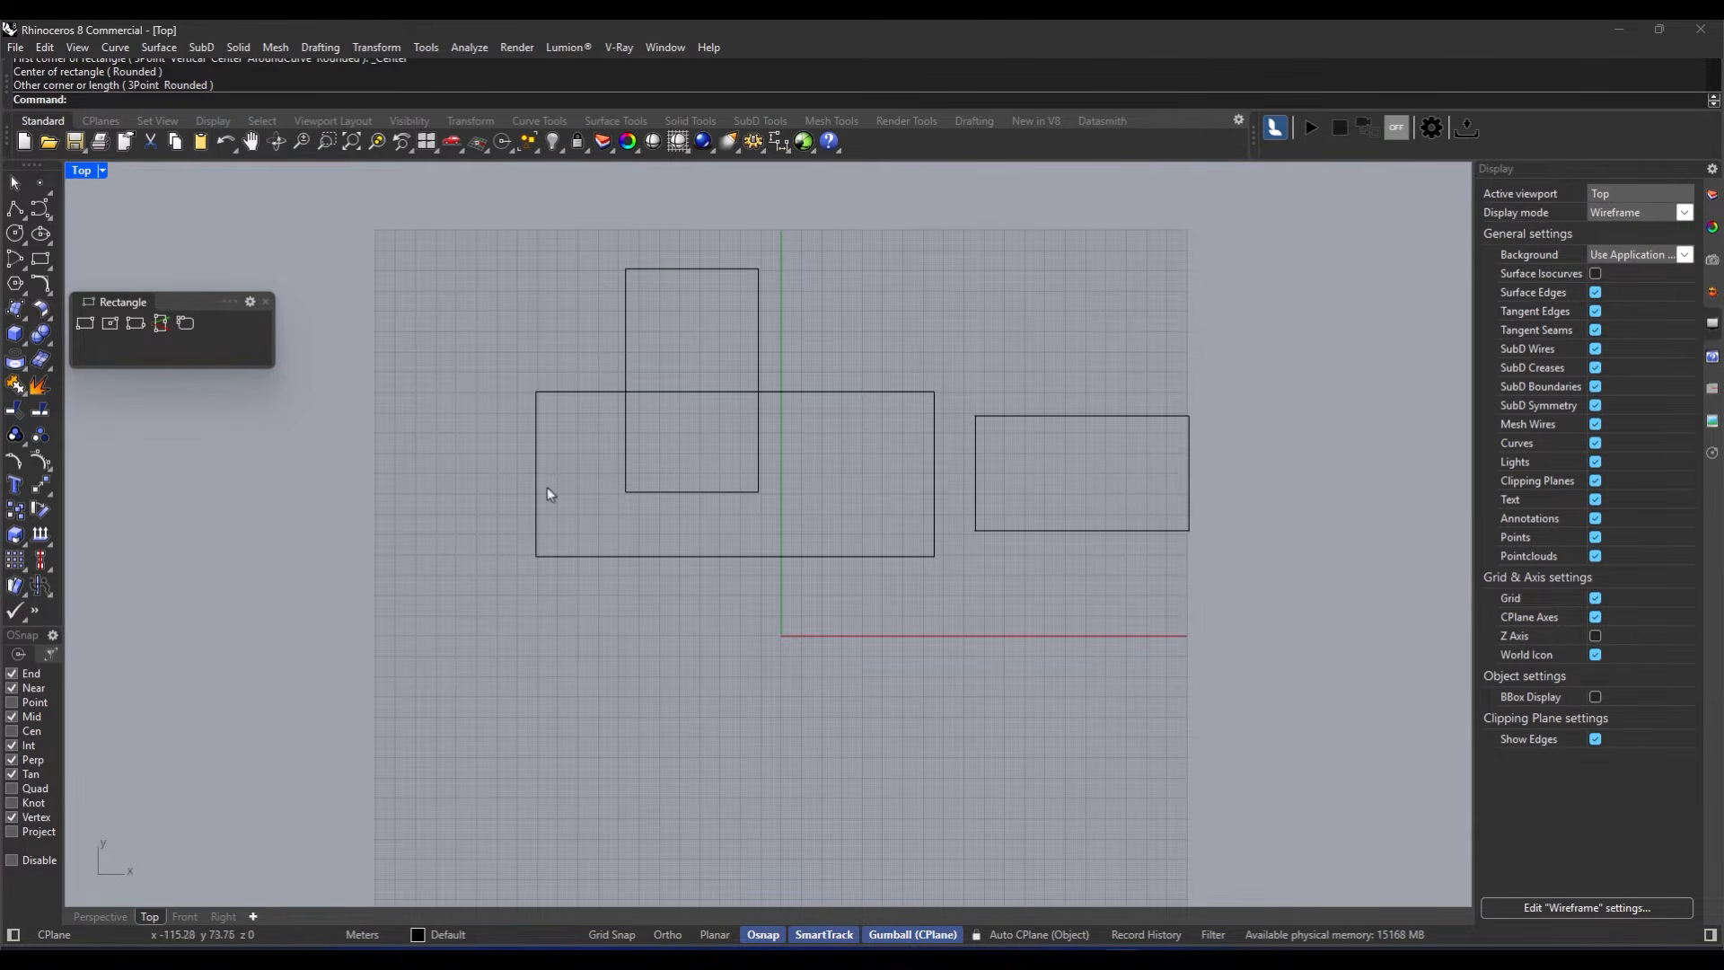
{"action": "key", "text": "Return"}
{"action": "left_click", "coordinate": [450, 481]}
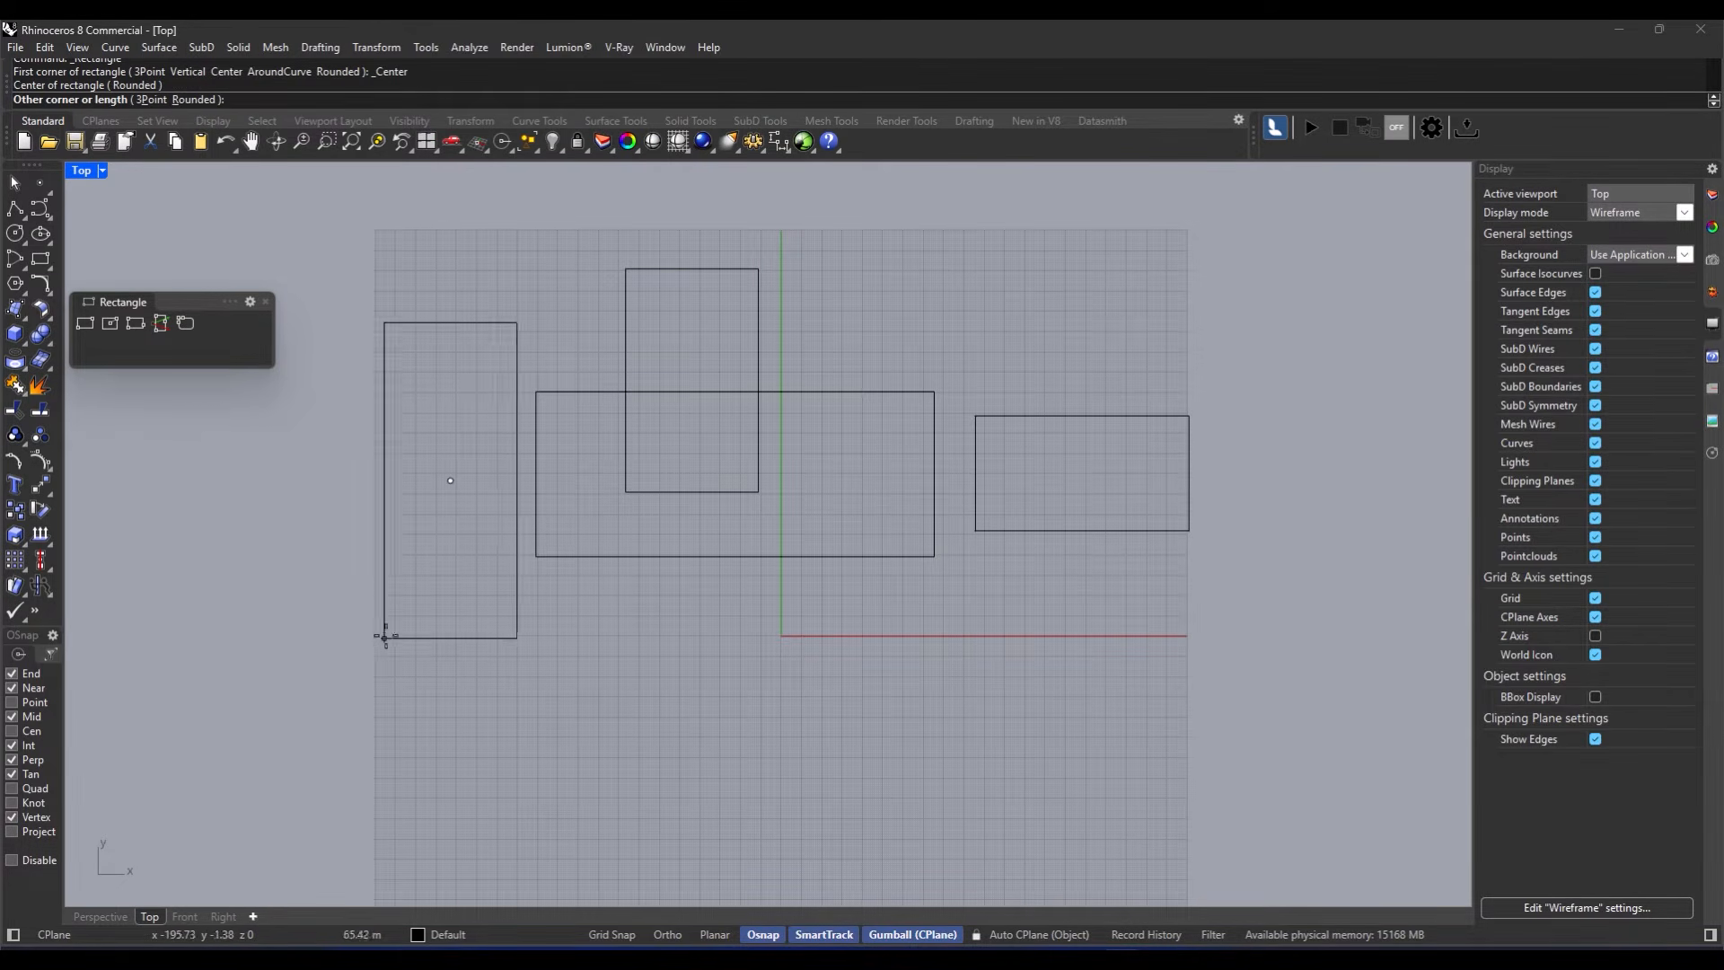
{"action": "left_click", "coordinate": [389, 631]}
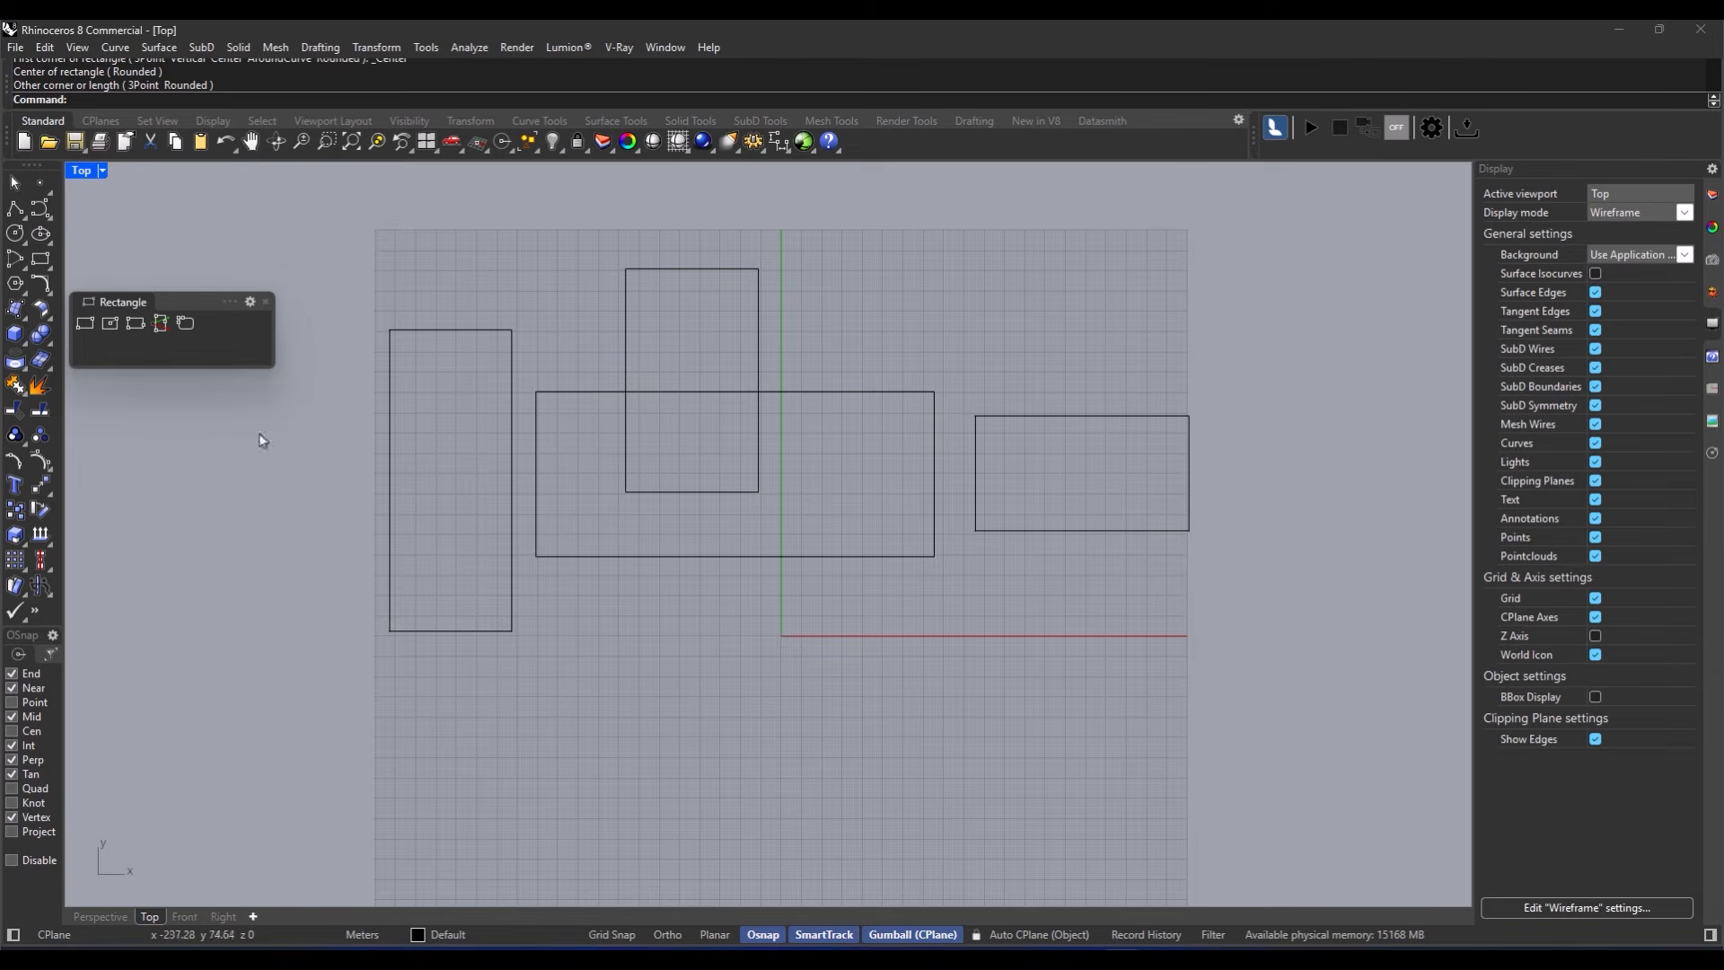
Step: Draw a 3-point rectangle below the x-axis with a nearly horizontal first edge about 197 m long and a short height
{"action": "left_click", "coordinate": [135, 325]}
{"action": "right_click_drag", "start_coordinate": [790, 639], "coordinate": [694, 434]}
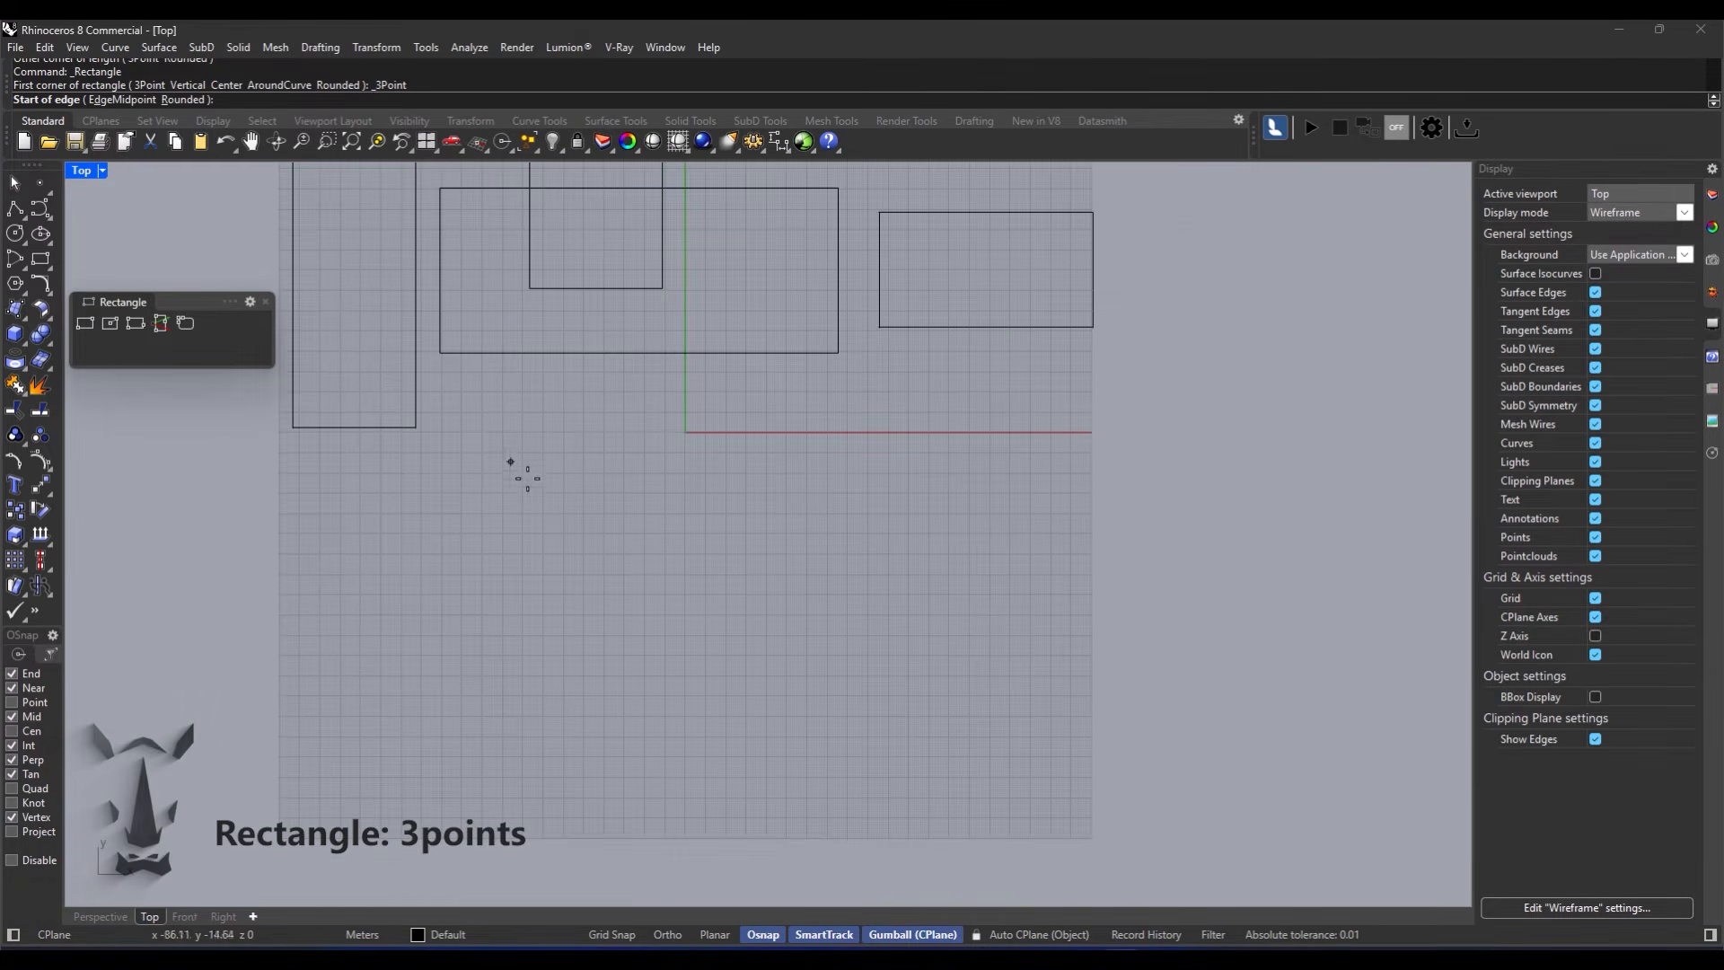
{"action": "left_click", "coordinate": [563, 496]}
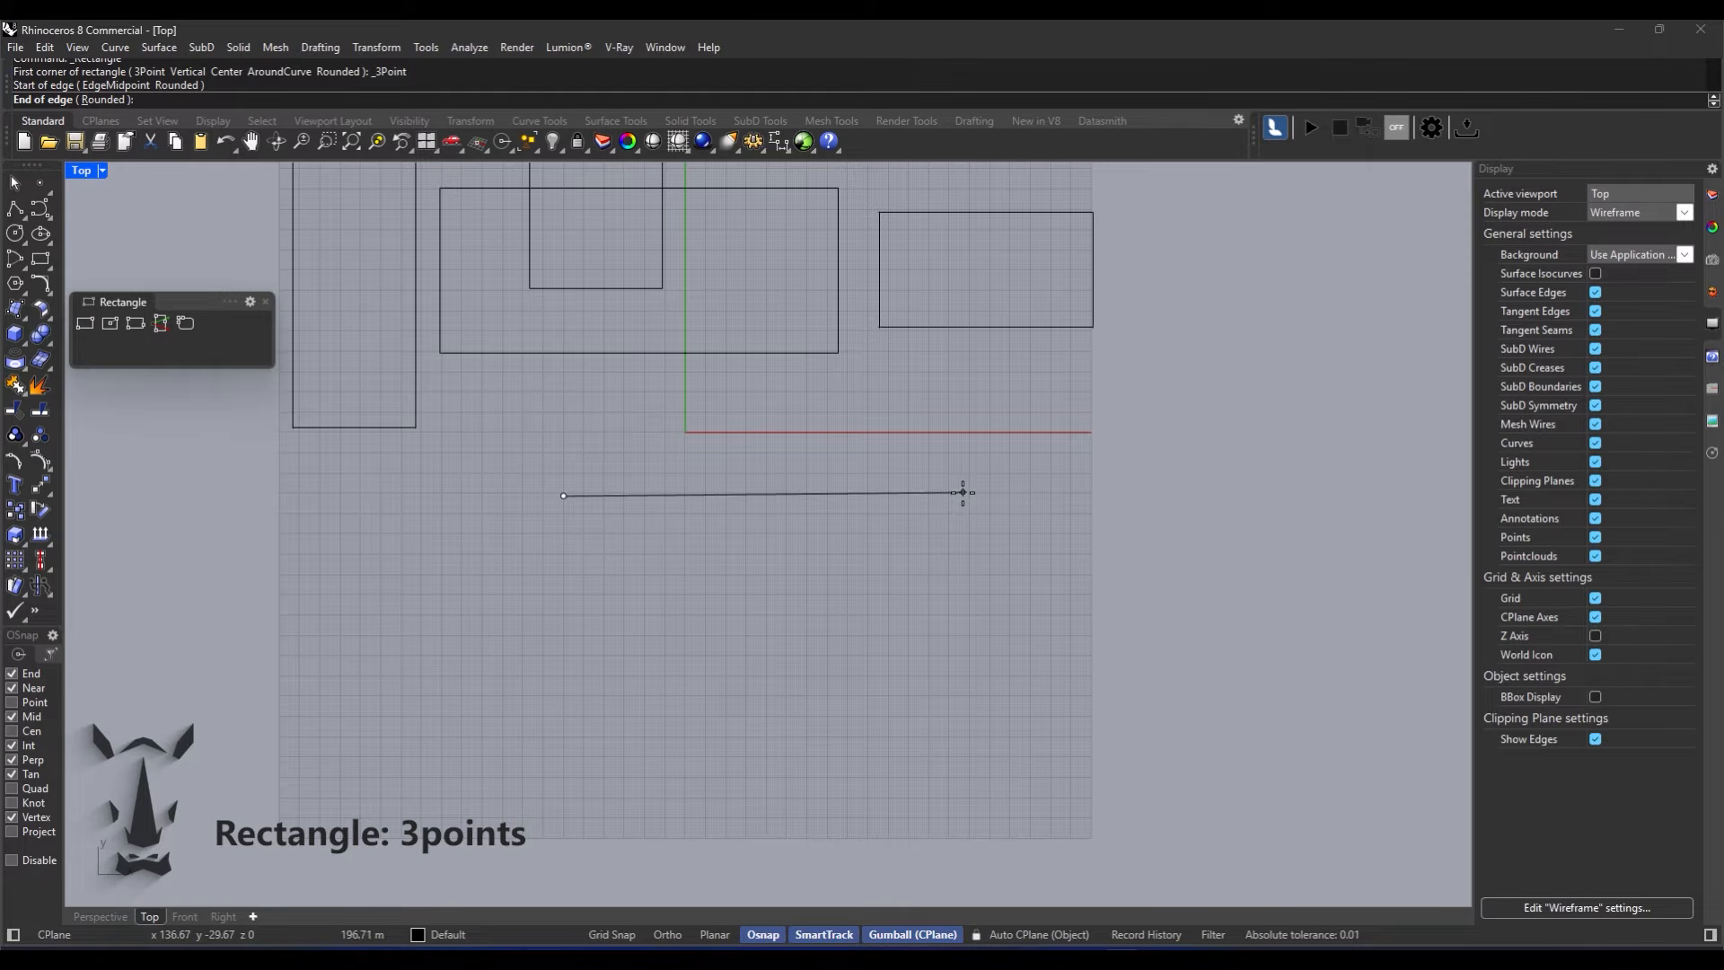
{"action": "left_click", "coordinate": [963, 492]}
{"action": "left_click", "coordinate": [943, 593]}
{"action": "right_click_drag", "start_coordinate": [673, 557], "coordinate": [894, 553]}
Step: Draw a second, tilted 3-point rectangle starting outside the grid's negative-x edge and reaching the tall rectangle's lower end
{"action": "key", "text": "Return"}
{"action": "left_click", "coordinate": [373, 519]}
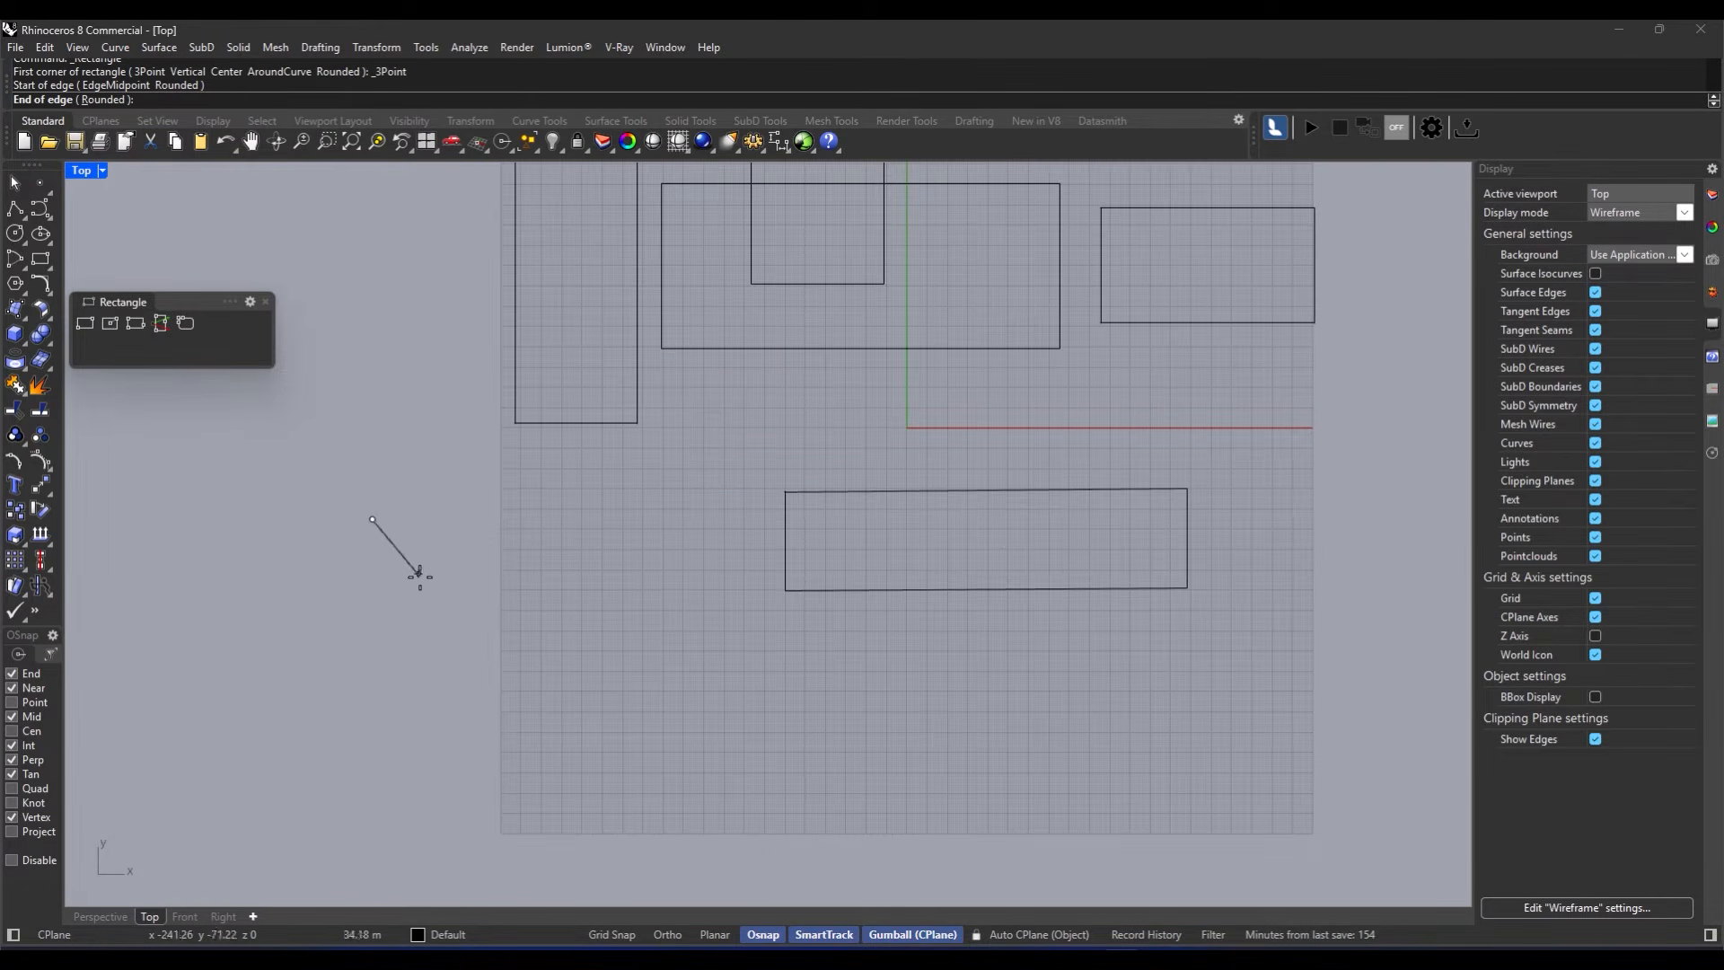
{"action": "left_click", "coordinate": [435, 623]}
{"action": "left_click", "coordinate": [697, 493]}
{"action": "scroll", "coordinate": [736, 462], "scroll_direction": "down", "scroll_amount": 4}
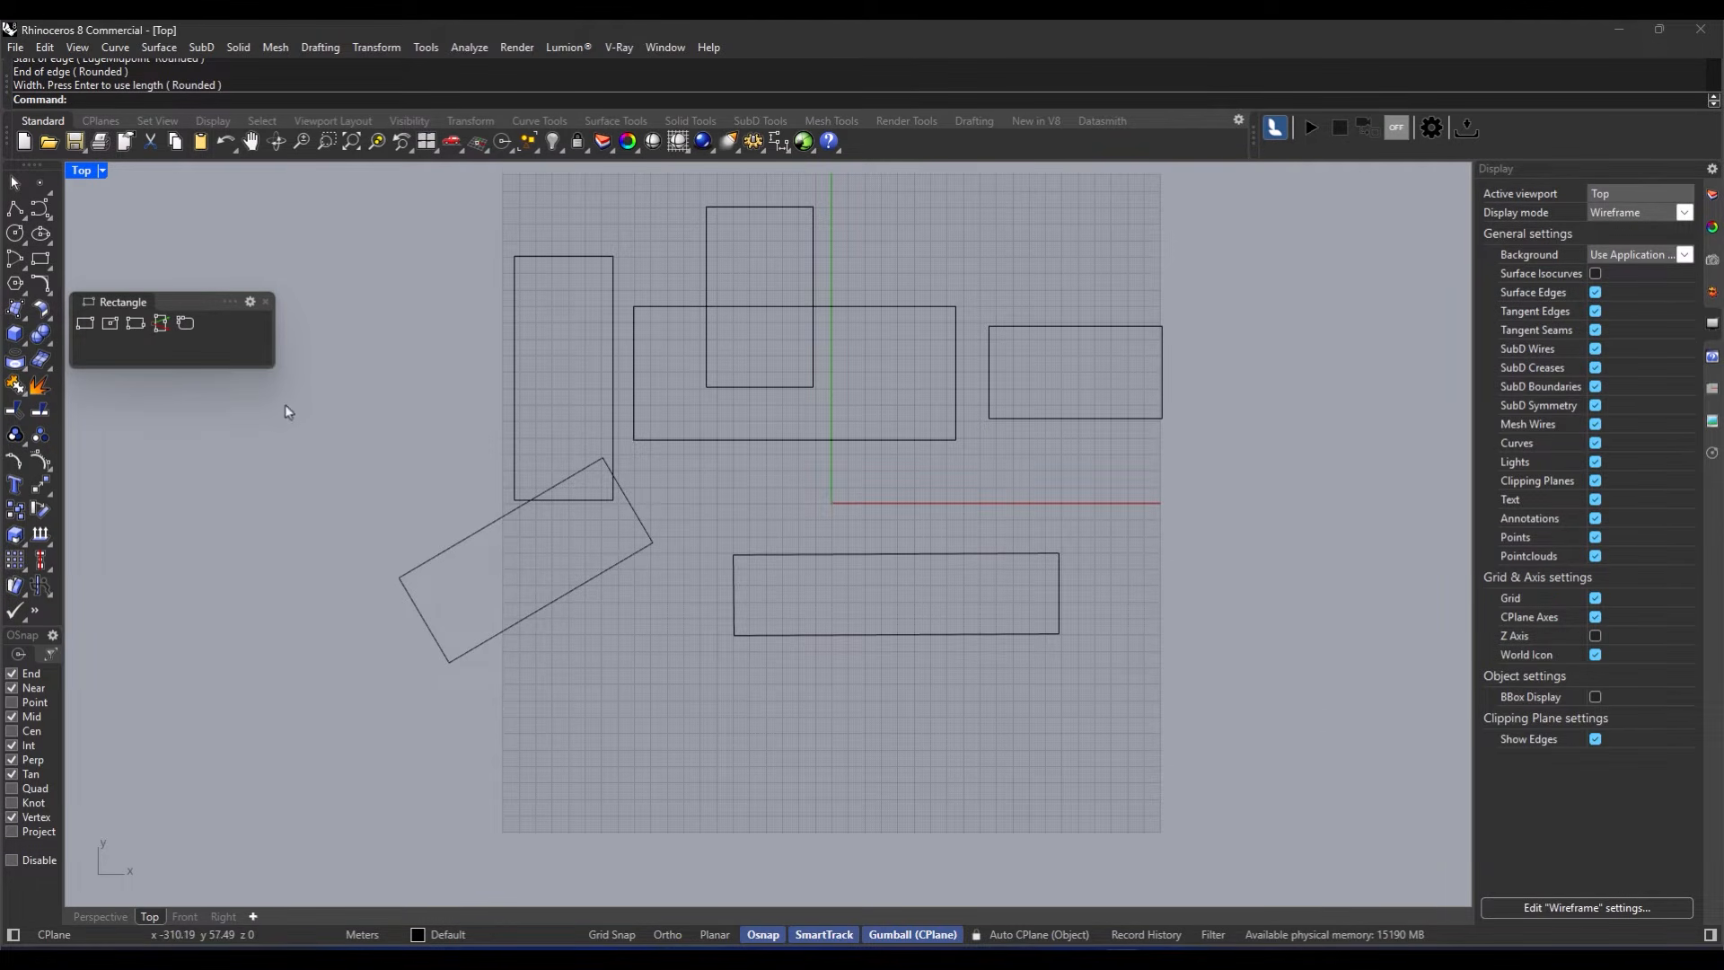
Step: Draw a rounded rectangle with arc corners across the x-axis, overlapping the horizontal 3-point rectangle, and set its corner rounding freehand
{"action": "left_click", "coordinate": [184, 325]}
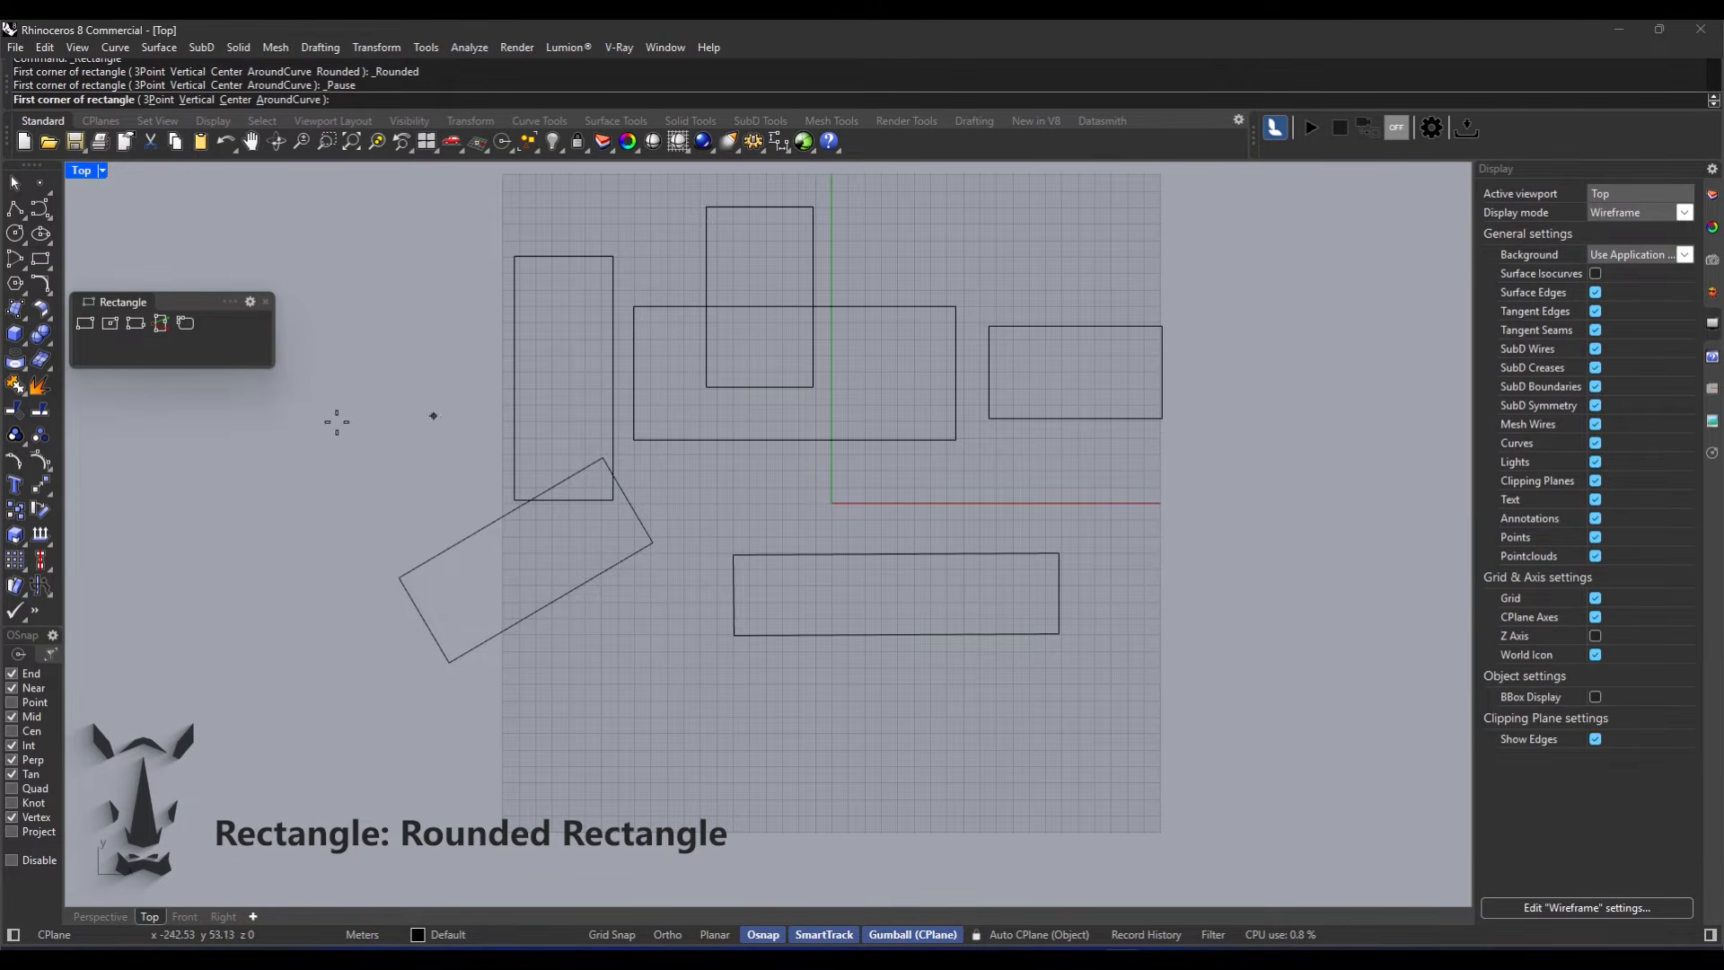
{"action": "right_click_drag", "start_coordinate": [745, 493], "coordinate": [601, 556]}
{"action": "scroll", "coordinate": [781, 489], "scroll_direction": "up", "scroll_amount": 2}
{"action": "left_click", "coordinate": [587, 527]}
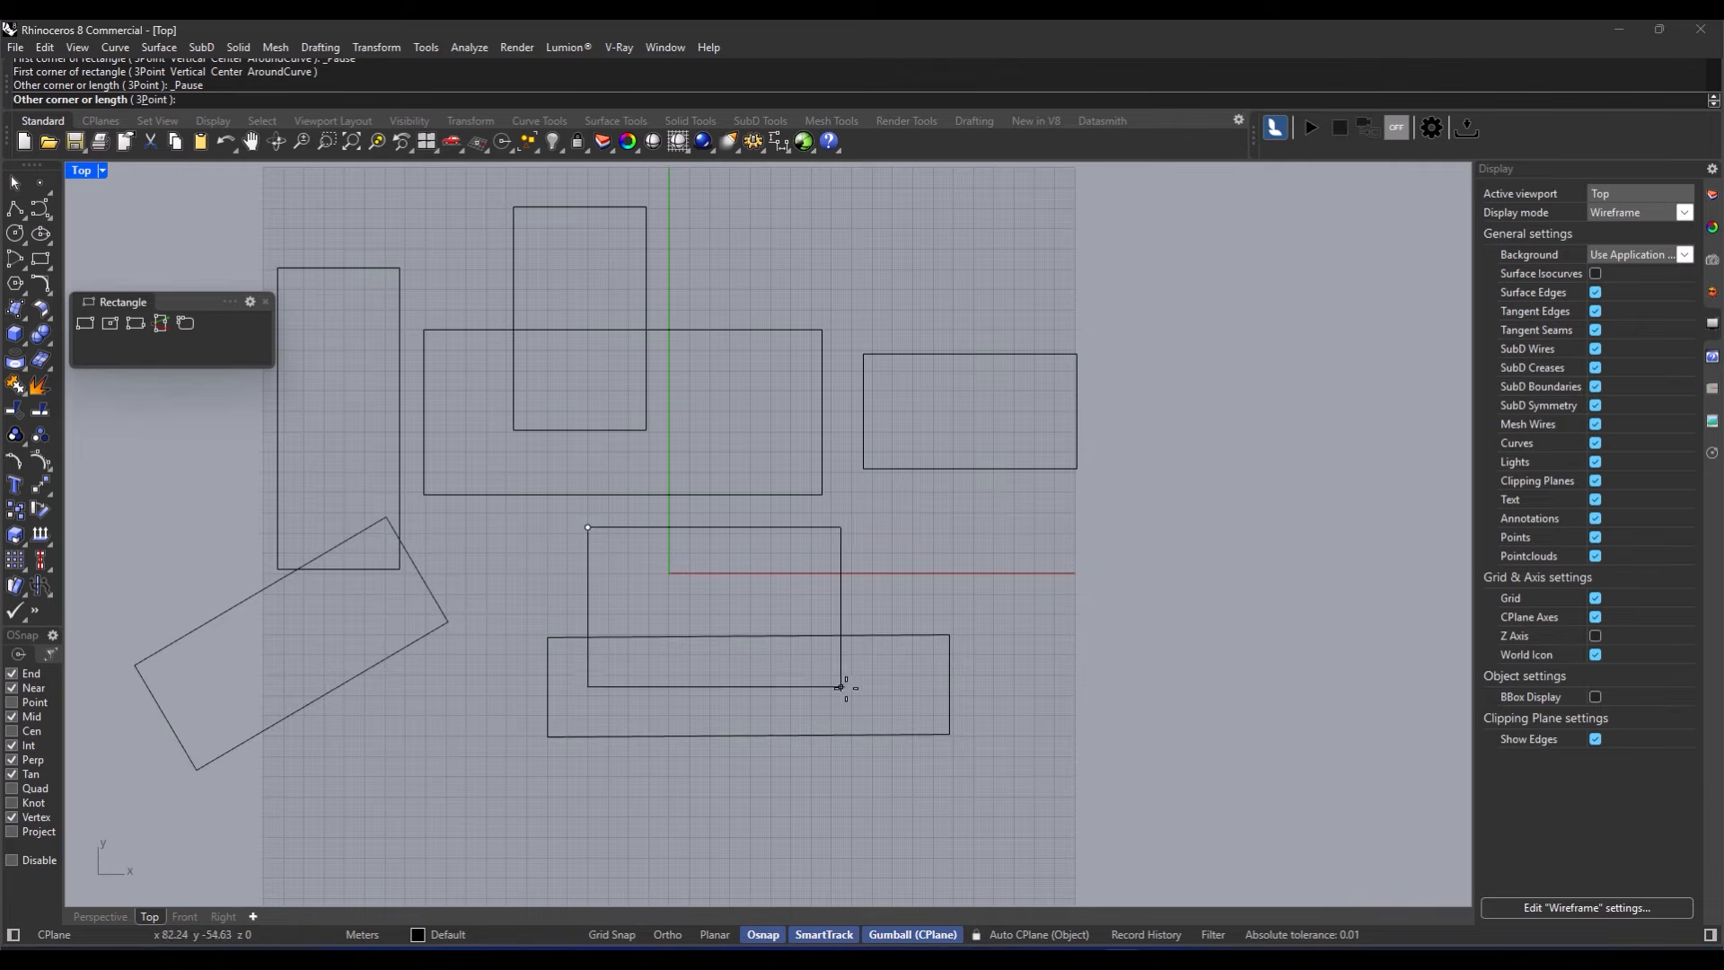
{"action": "left_click", "coordinate": [881, 702]}
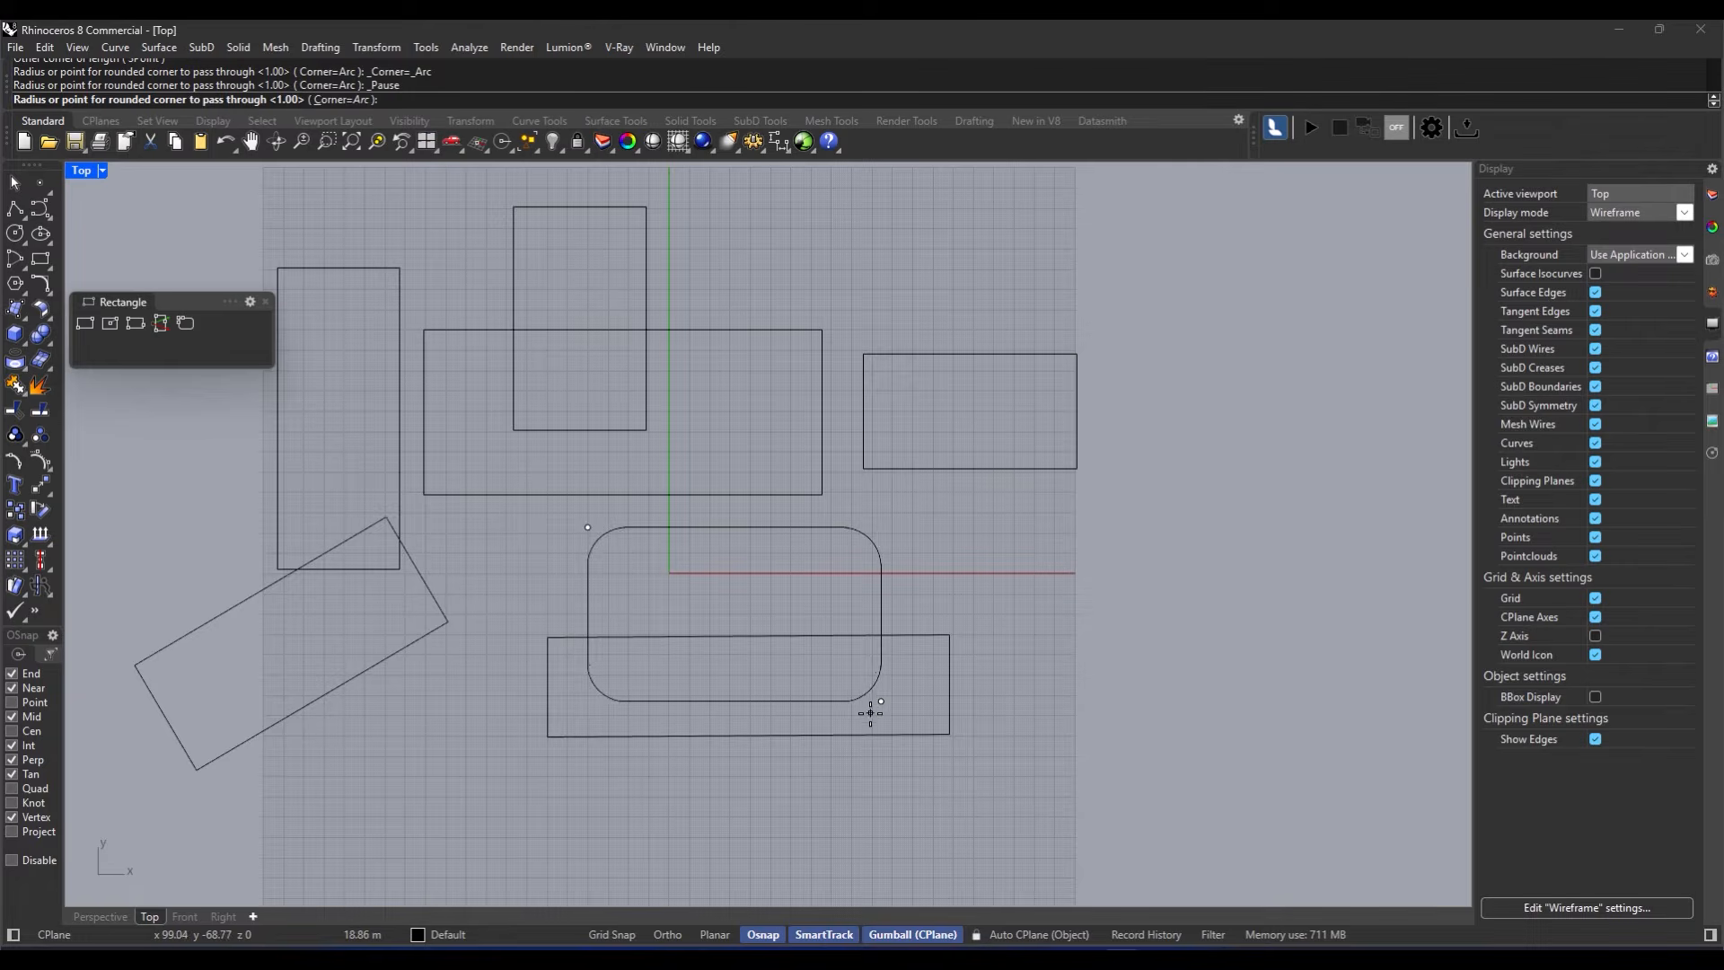
{"action": "left_click", "coordinate": [870, 712]}
{"action": "right_click_drag", "start_coordinate": [958, 547], "coordinate": [1118, 552]}
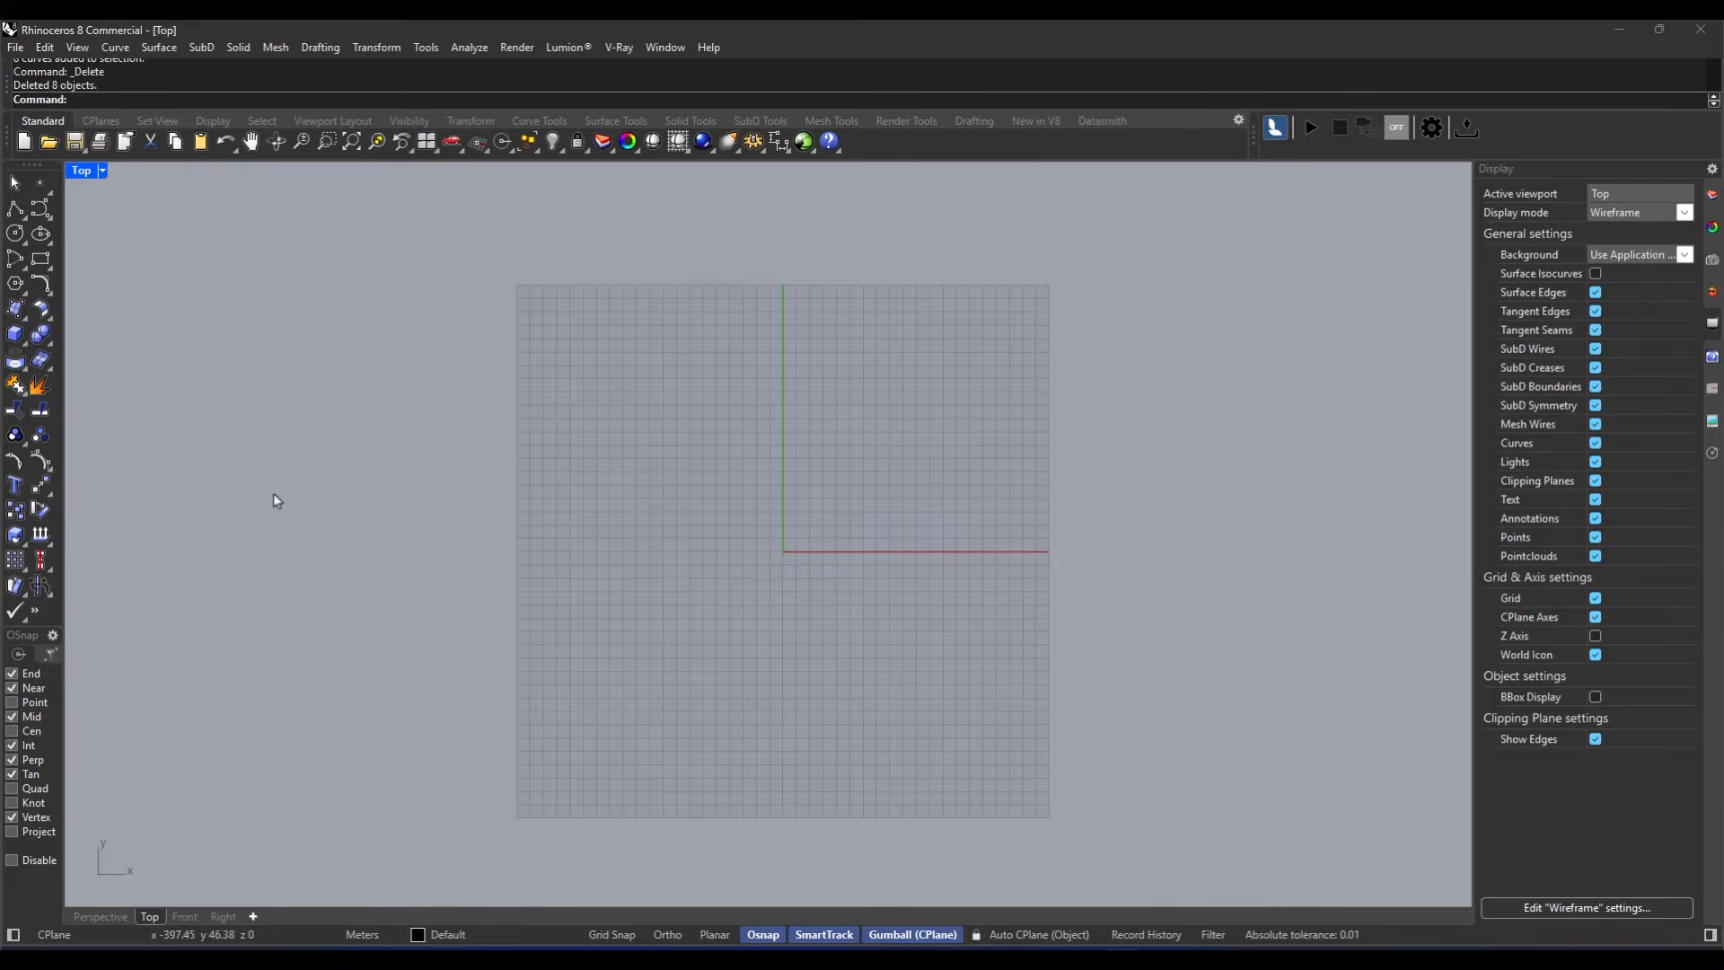
Step: Float the Polygon tool set and draw a six-sided inscribed polygon centered at the origin with a corner on the negative-x side
{"action": "scroll", "coordinate": [770, 530], "scroll_direction": "up", "scroll_amount": 2}
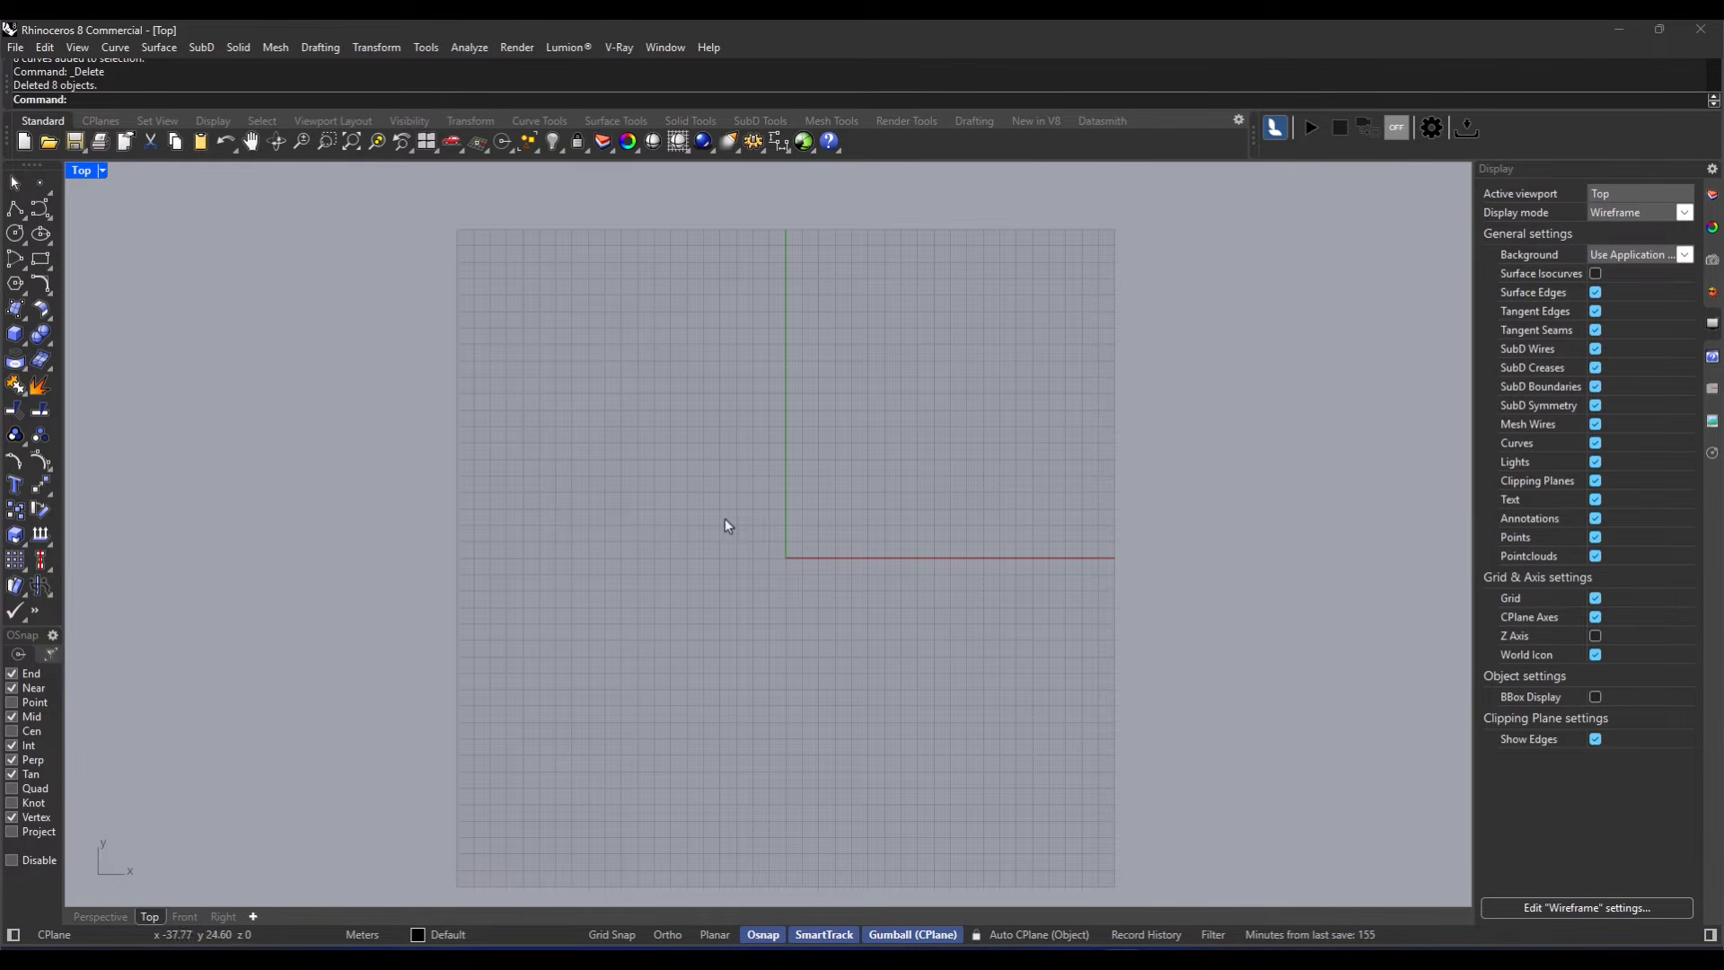
{"action": "left_click", "coordinate": [25, 289]}
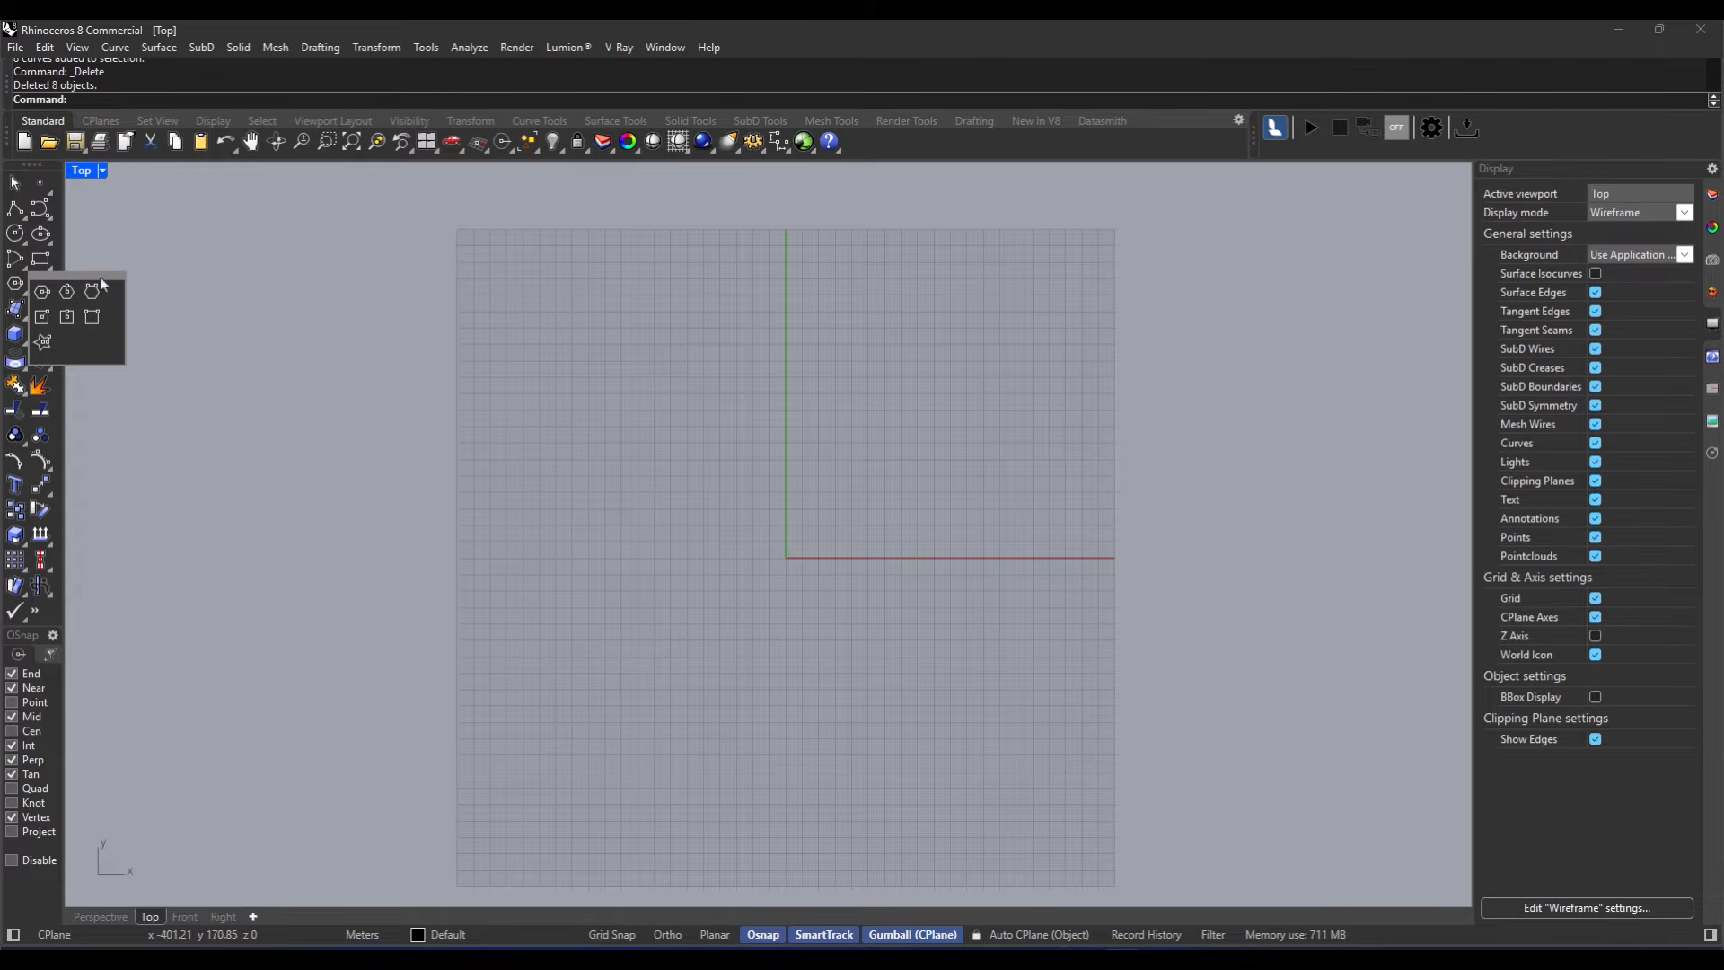
{"action": "left_click_drag", "start_coordinate": [99, 280], "coordinate": [250, 343]}
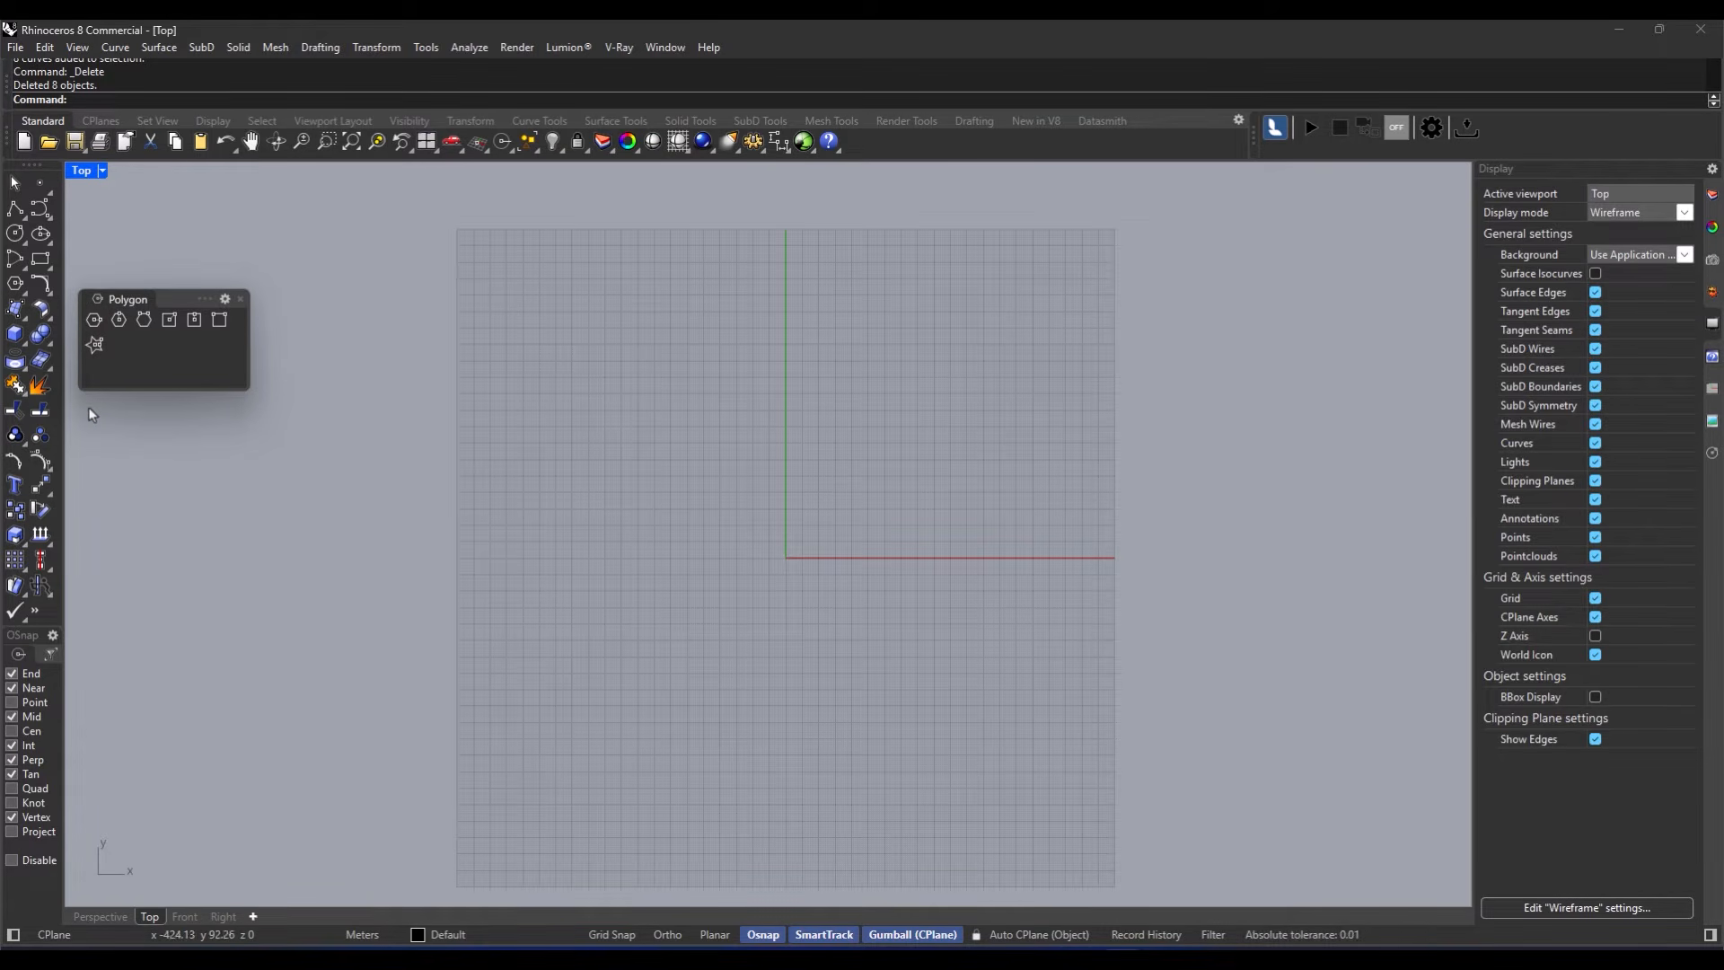
{"action": "left_click", "coordinate": [92, 320]}
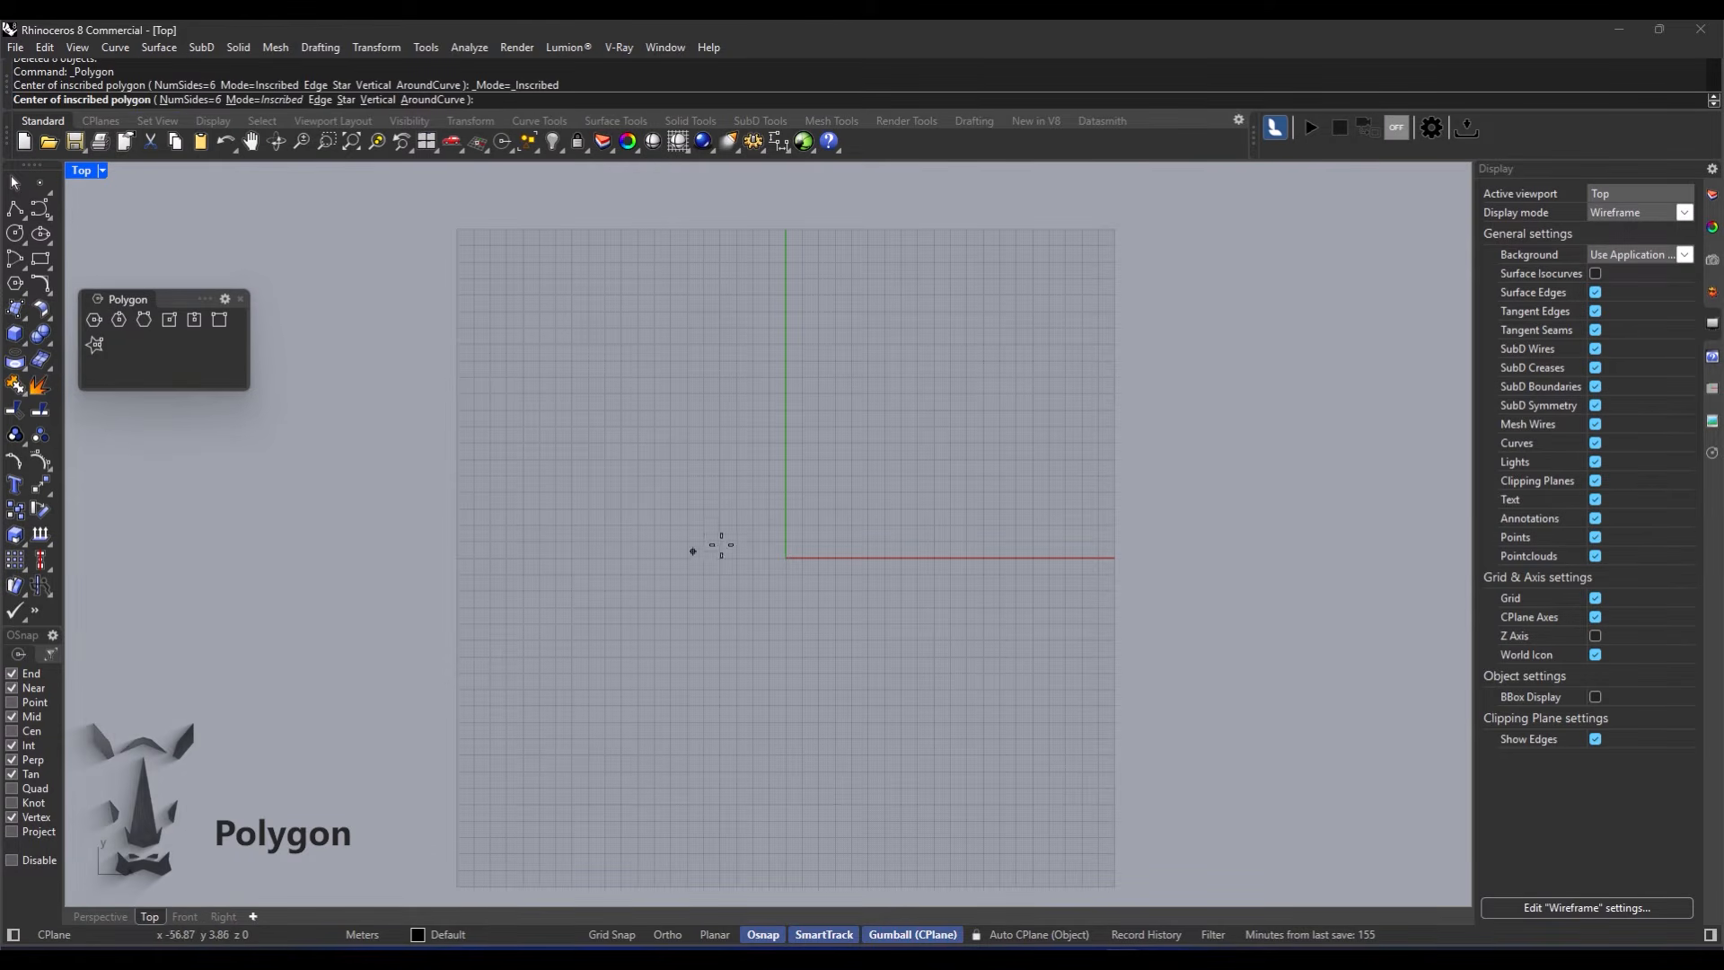
{"action": "left_click", "coordinate": [784, 558]}
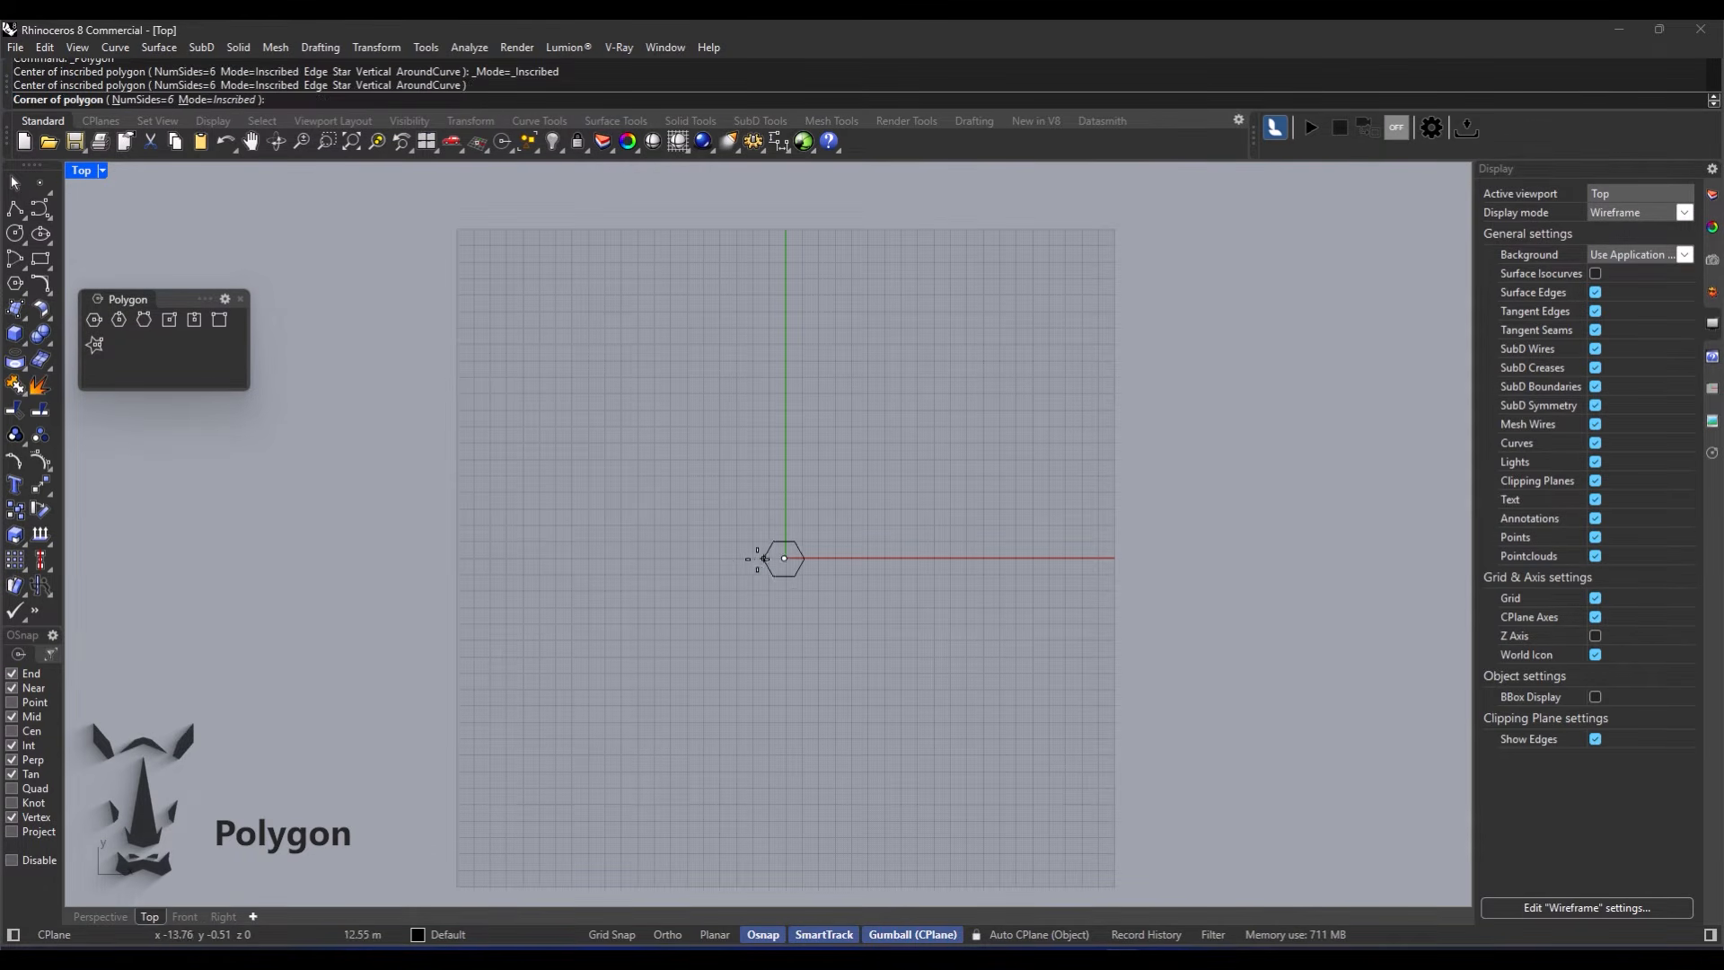
{"action": "left_click", "coordinate": [709, 559]}
Step: Draw a five-sided inscribed polygon on the positive x-axis and a seven-sided one in the grid's negative-x, positive-y quadrant
{"action": "right_click", "coordinate": [848, 476]}
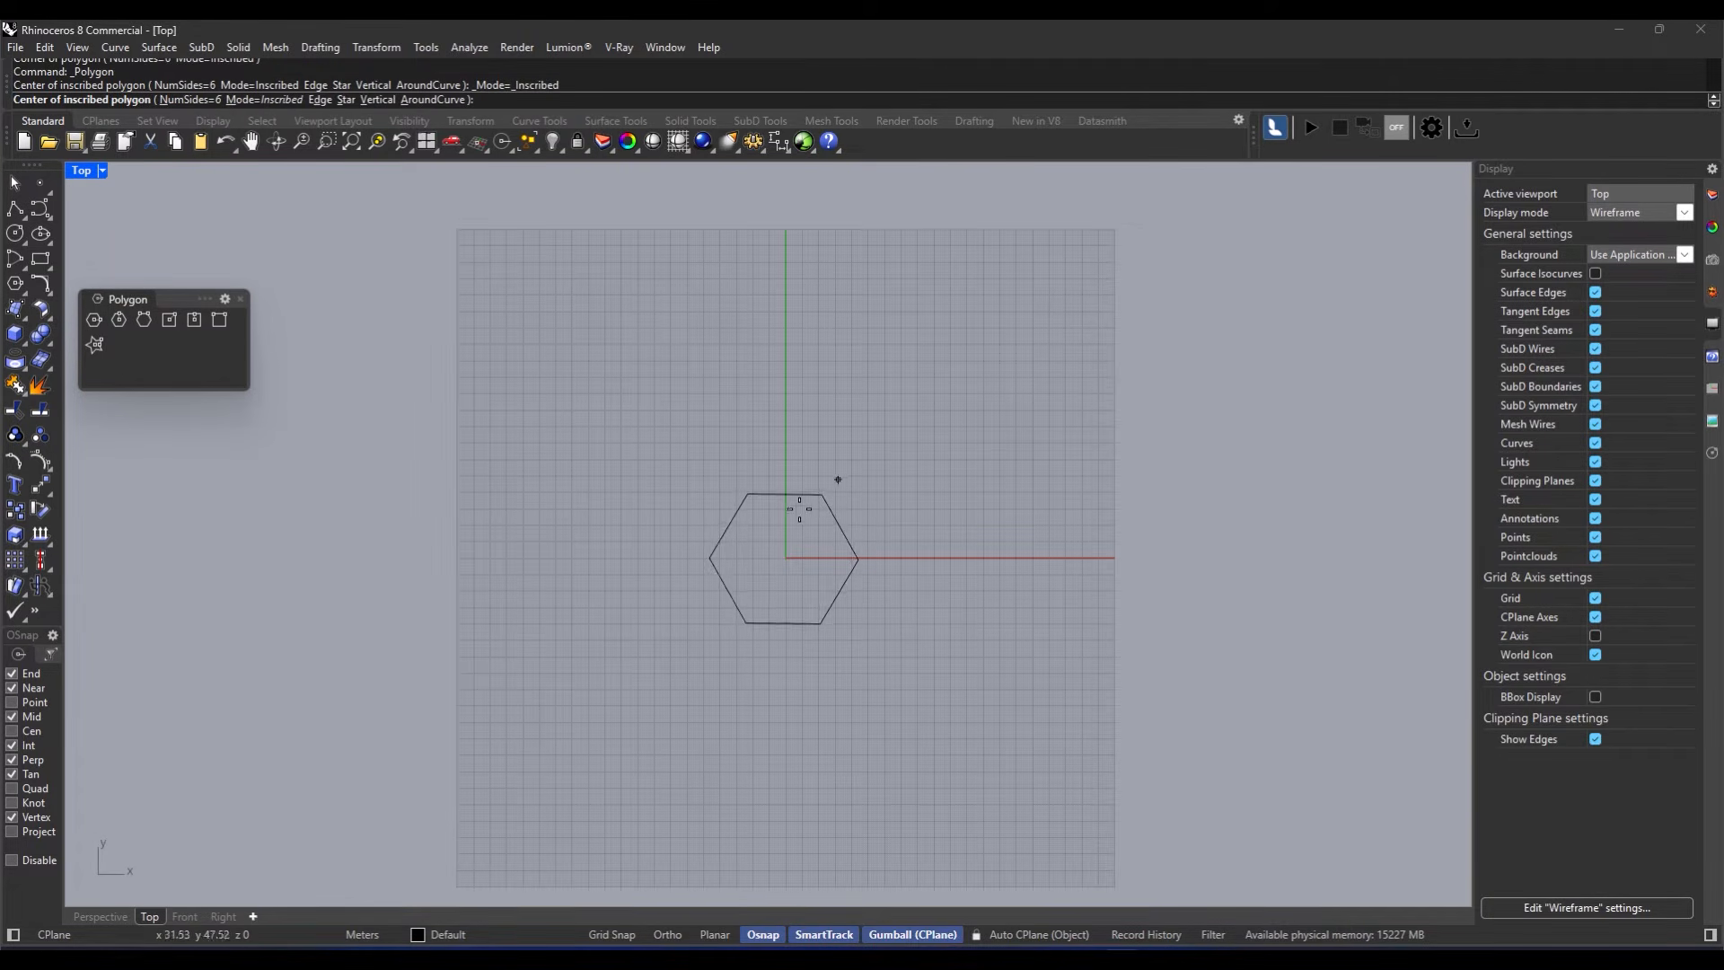
{"action": "left_click", "coordinate": [993, 560]}
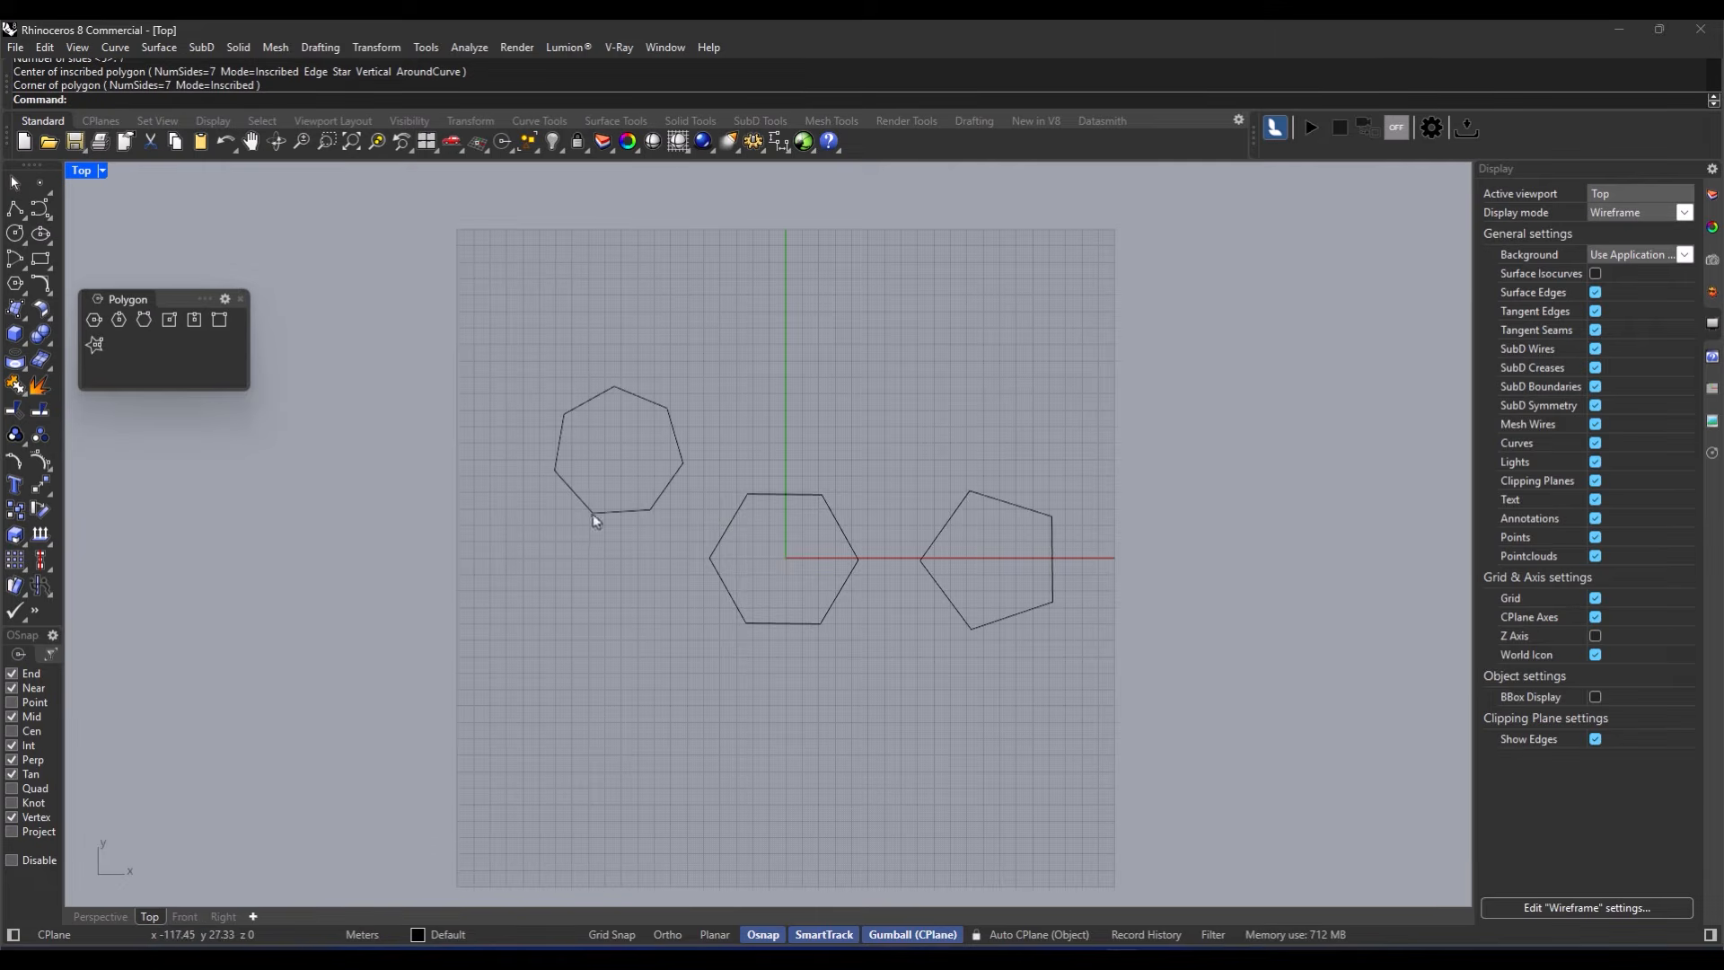
{"action": "right_click_drag", "start_coordinate": [746, 541], "coordinate": [838, 548]}
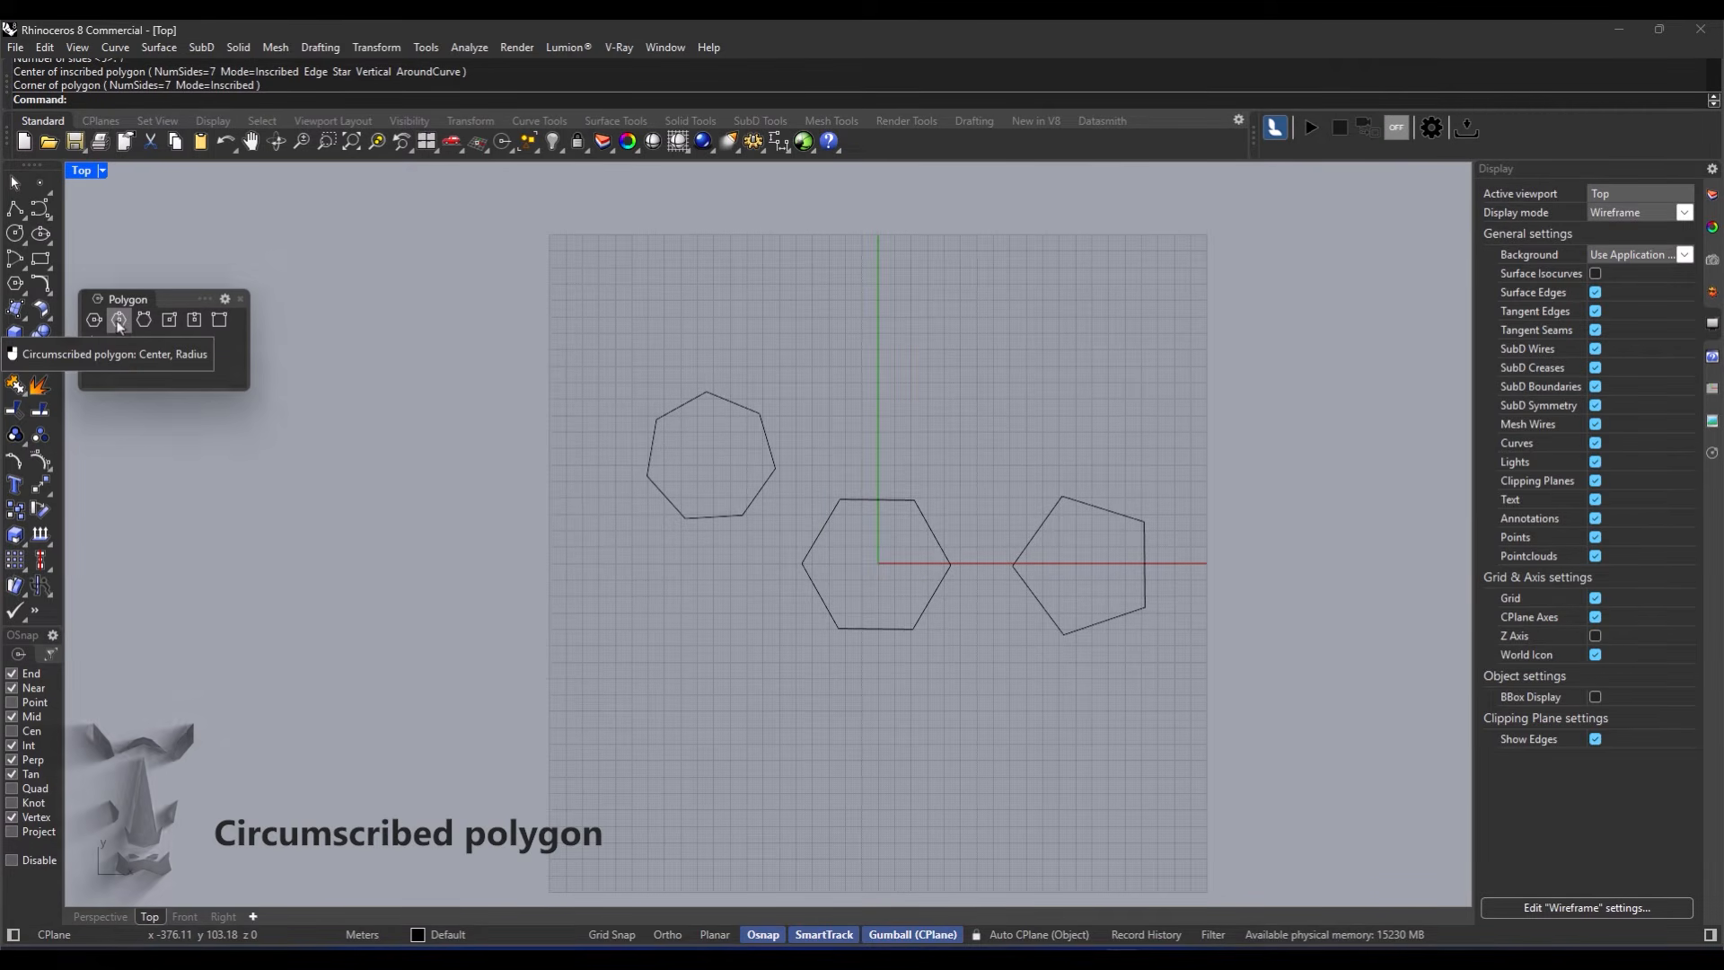
Step: Draw a seven-sided circumscribed polygon on the negative-x side, below the inscribed heptagon
{"action": "left_click", "coordinate": [120, 322]}
{"action": "right_click_drag", "start_coordinate": [839, 469], "coordinate": [928, 343]}
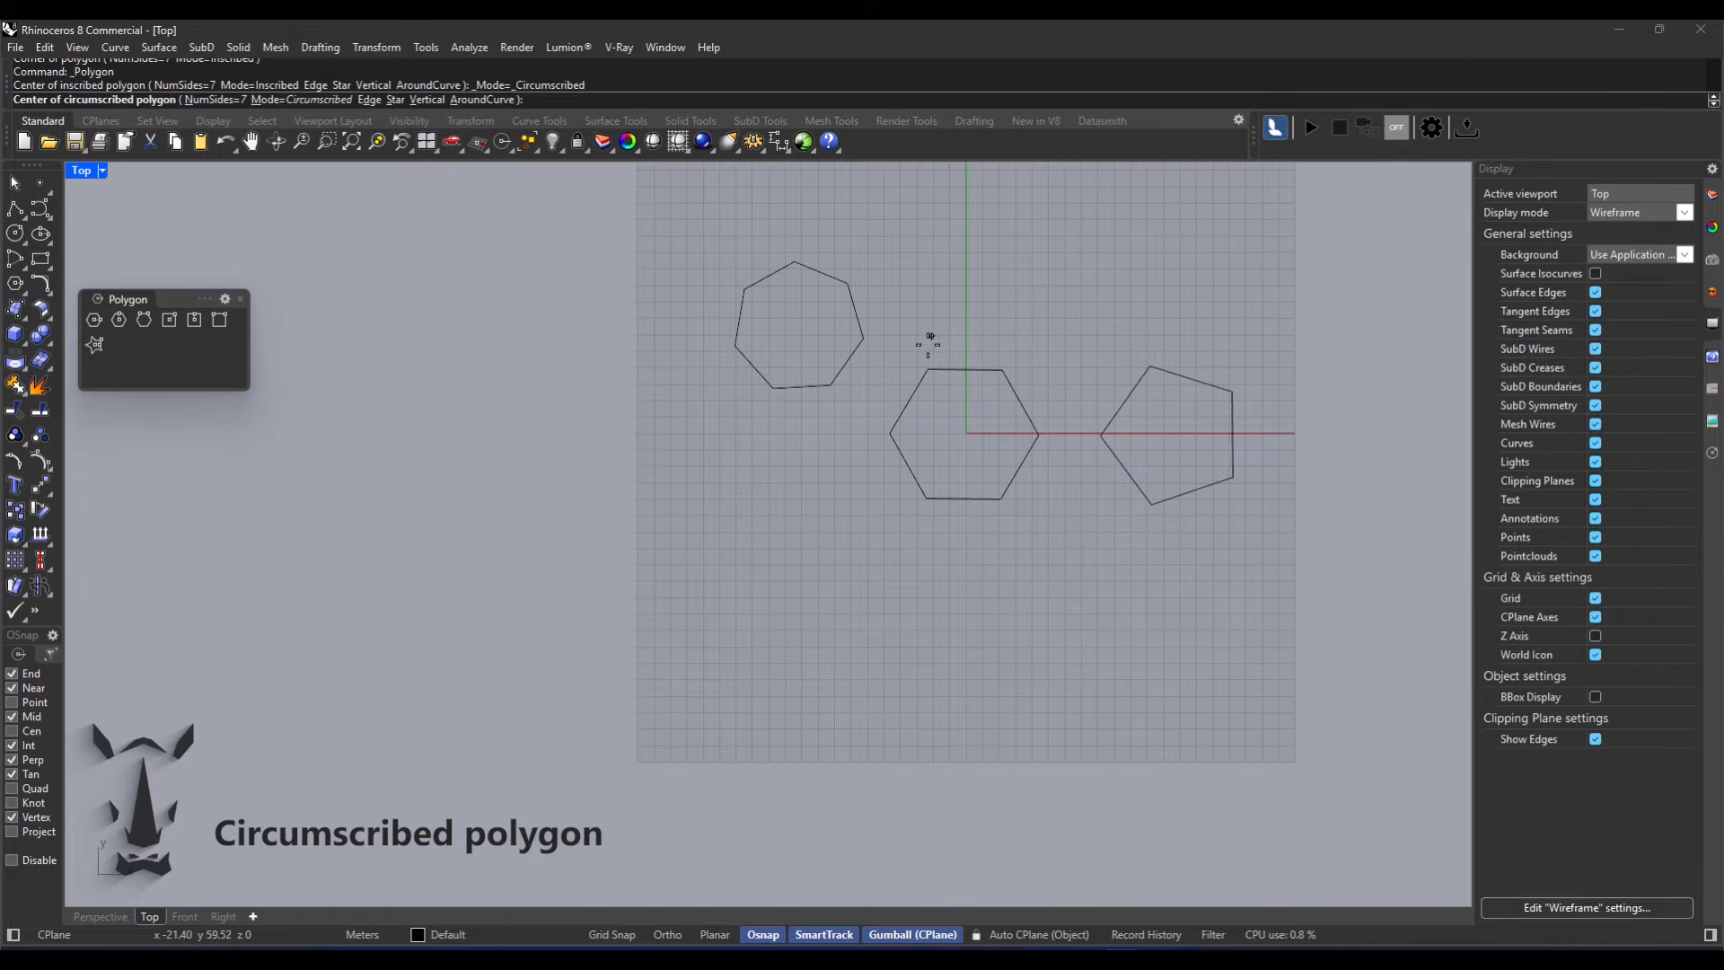
{"action": "left_click", "coordinate": [771, 530]}
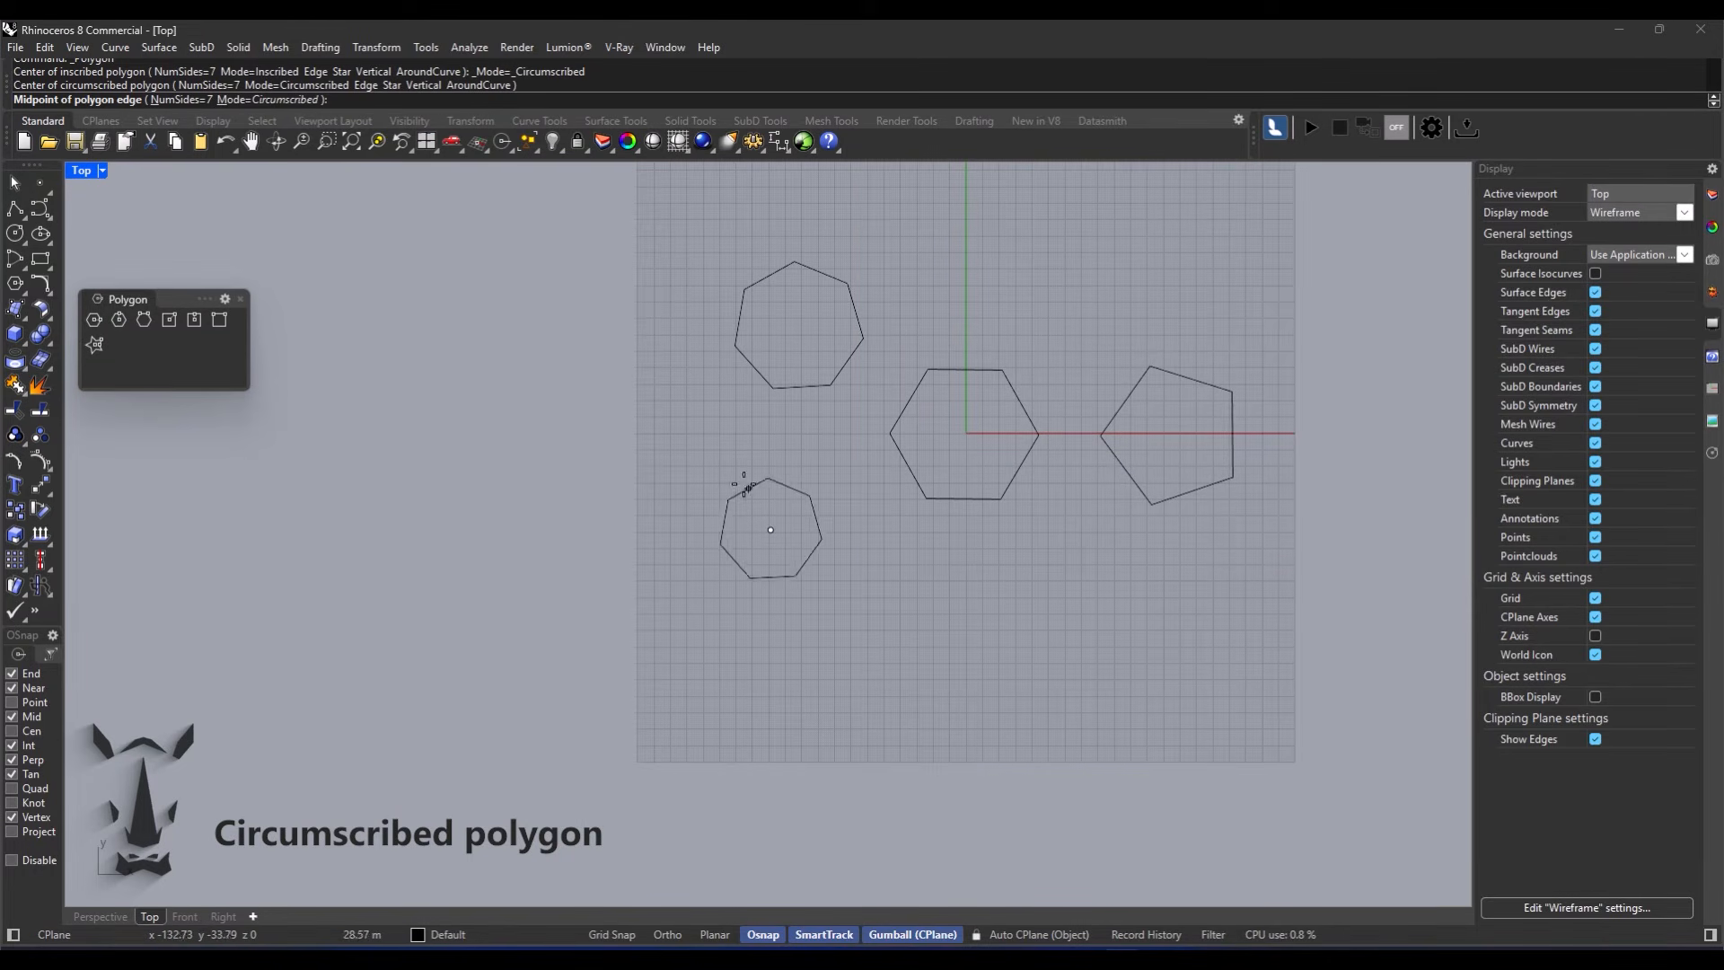
{"action": "left_click", "coordinate": [720, 478]}
Step: Draw a three-sided circumscribed polygon below the x-axis on the positive-x side, with its edge midpoint about 26 m from the center
{"action": "right_click", "coordinate": [539, 431]}
{"action": "left_click", "coordinate": [201, 100]}
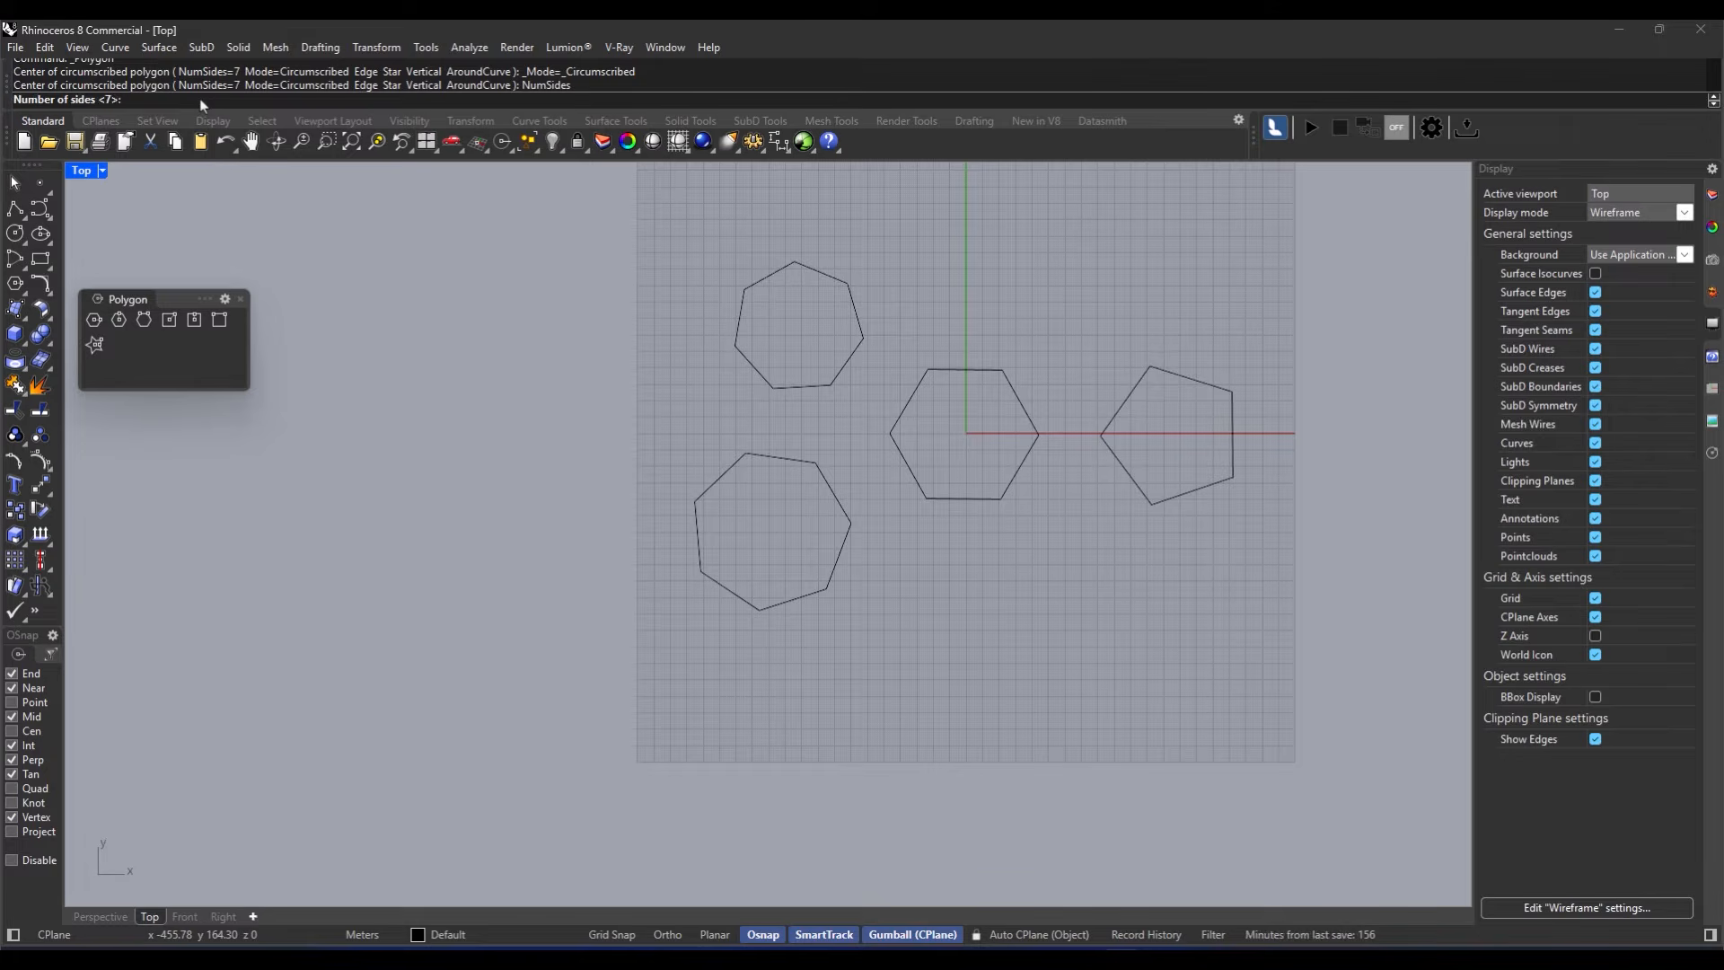
{"action": "type", "text": "3"}
{"action": "key", "text": "Return"}
{"action": "left_click", "coordinate": [1063, 609]}
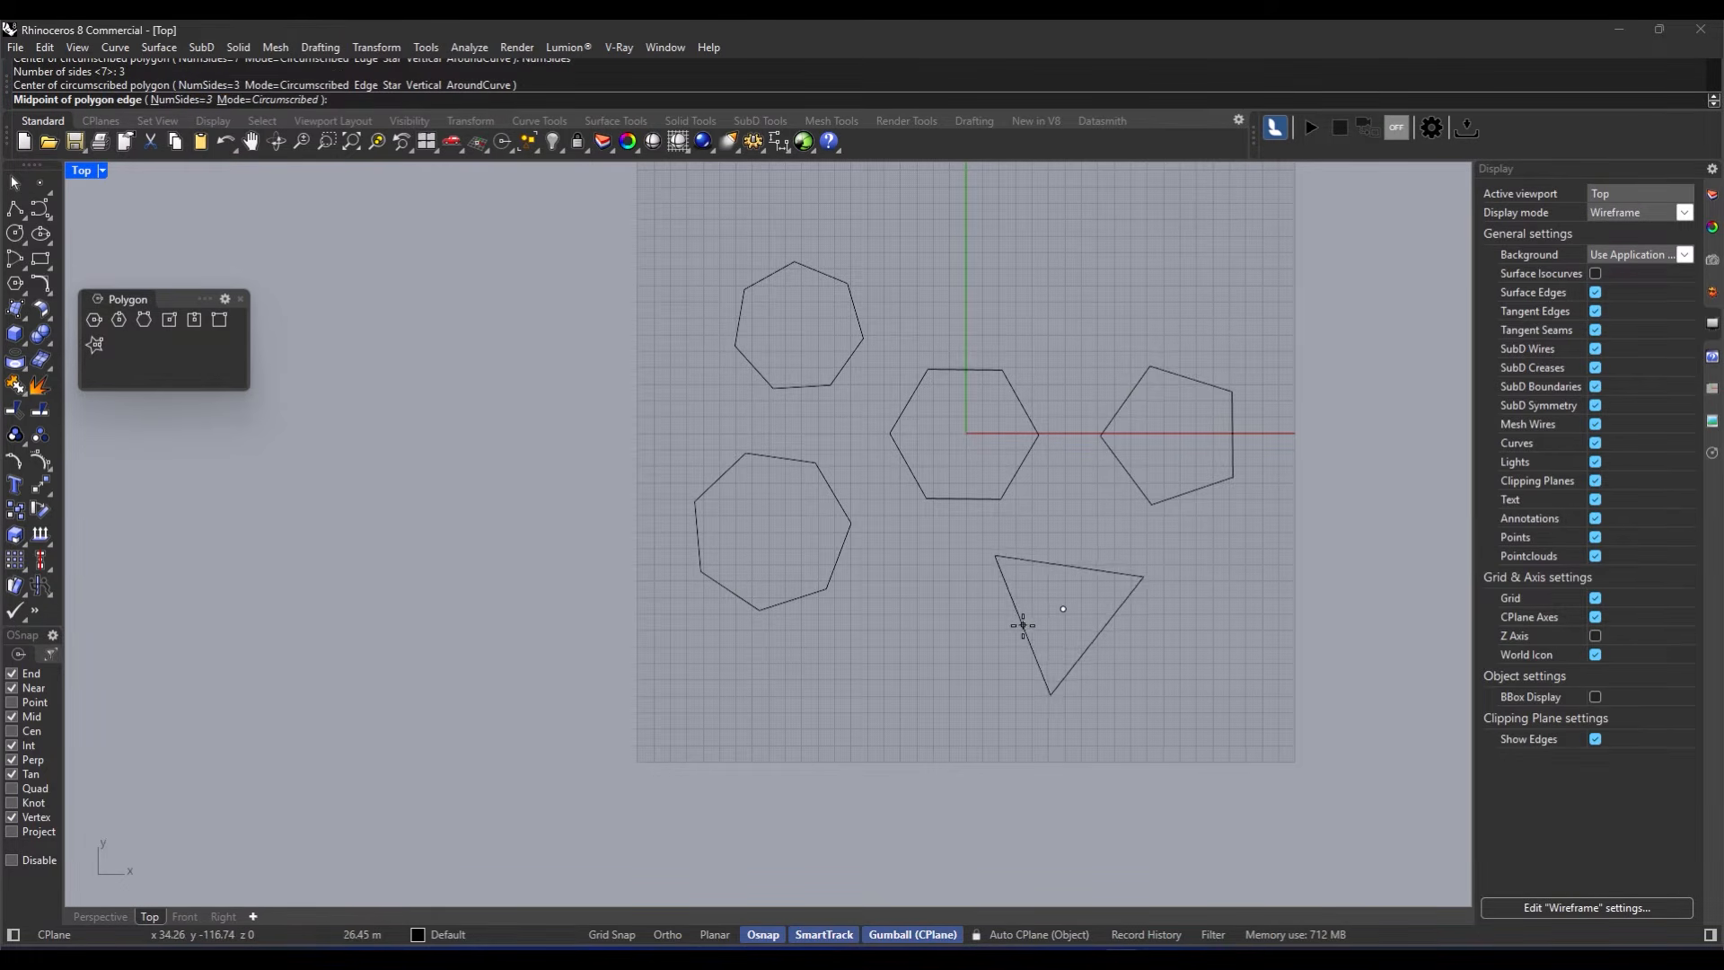
{"action": "left_click", "coordinate": [1022, 626]}
{"action": "right_click_drag", "start_coordinate": [1001, 564], "coordinate": [883, 662]}
Step: Draw a six-sided circumscribed polygon just above the central hexagon, crossing the y-axis
{"action": "right_click", "coordinate": [869, 394]}
{"action": "key", "text": "Escape"}
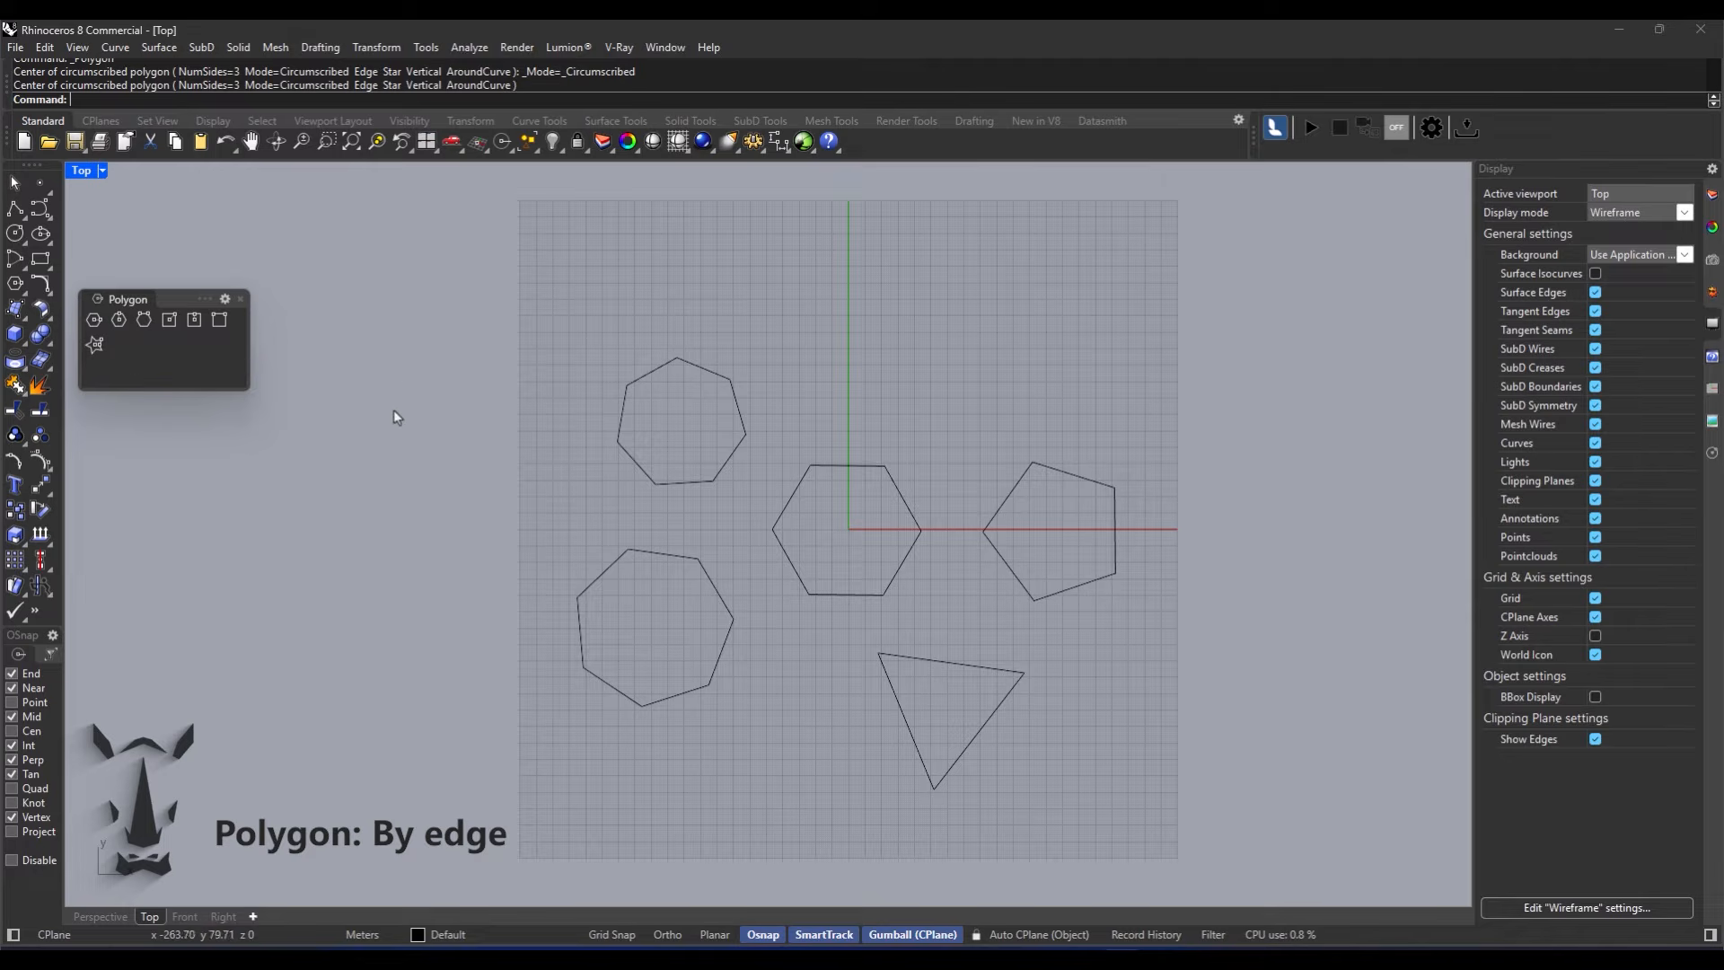
{"action": "right_click", "coordinate": [381, 360]}
{"action": "left_click", "coordinate": [191, 99]}
{"action": "type", "text": "6"}
{"action": "key", "text": "Return"}
{"action": "left_click", "coordinate": [880, 400]}
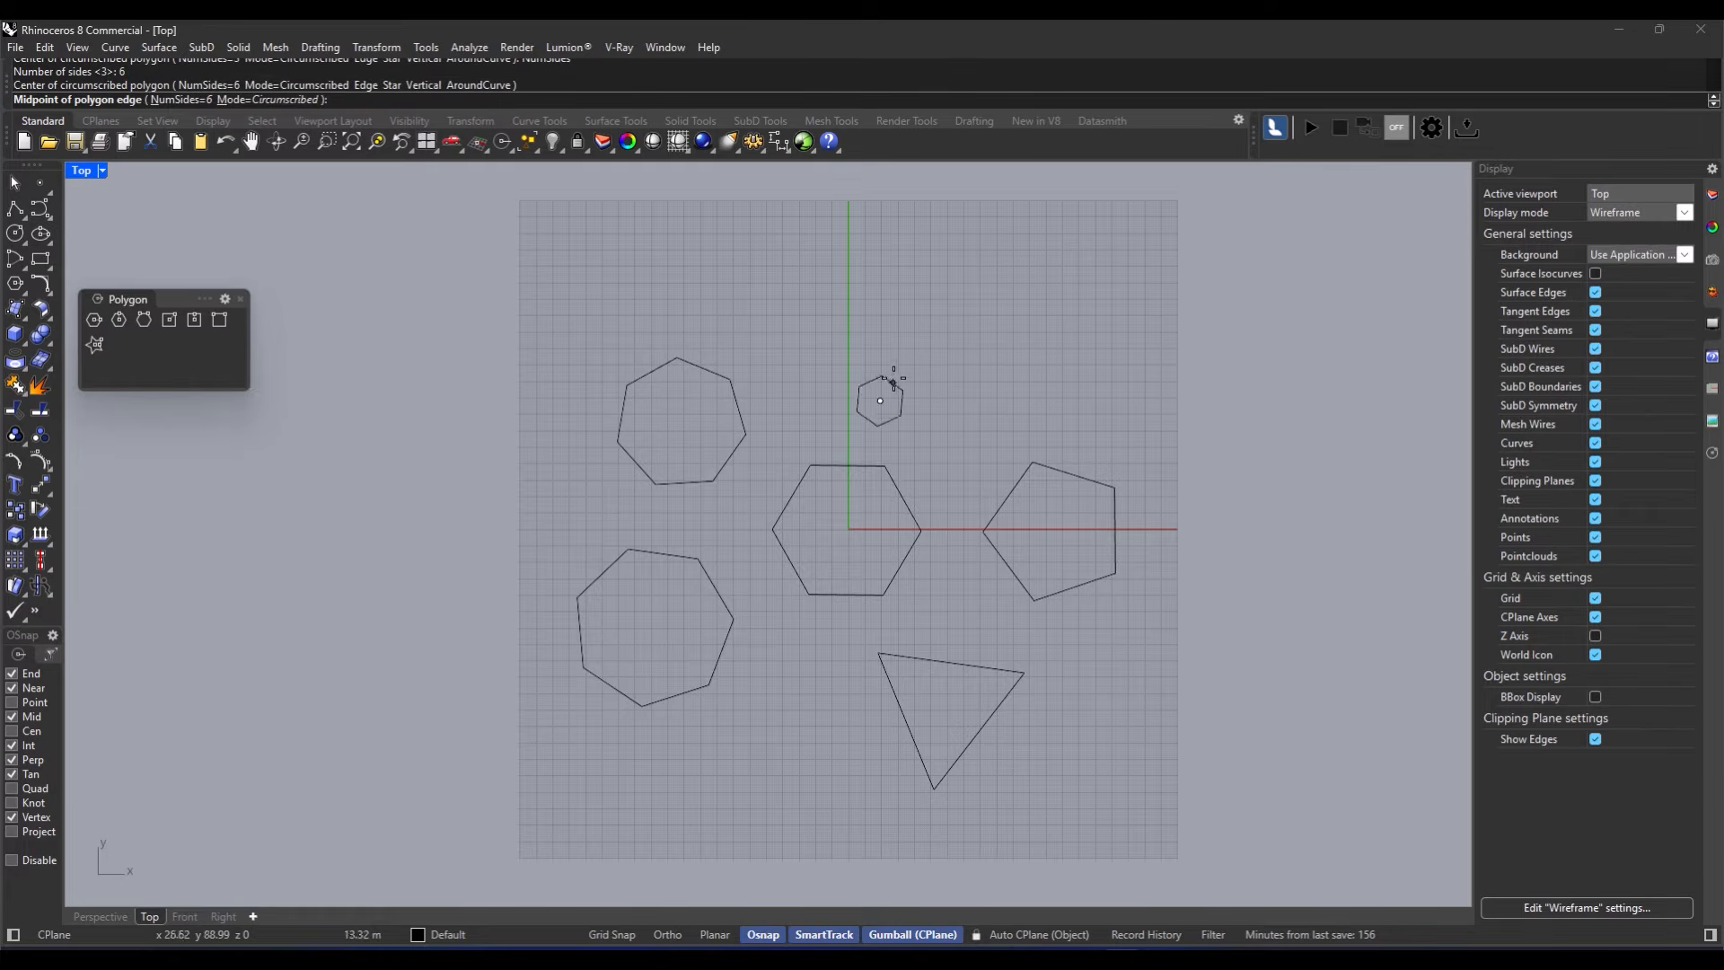
{"action": "left_click", "coordinate": [899, 351]}
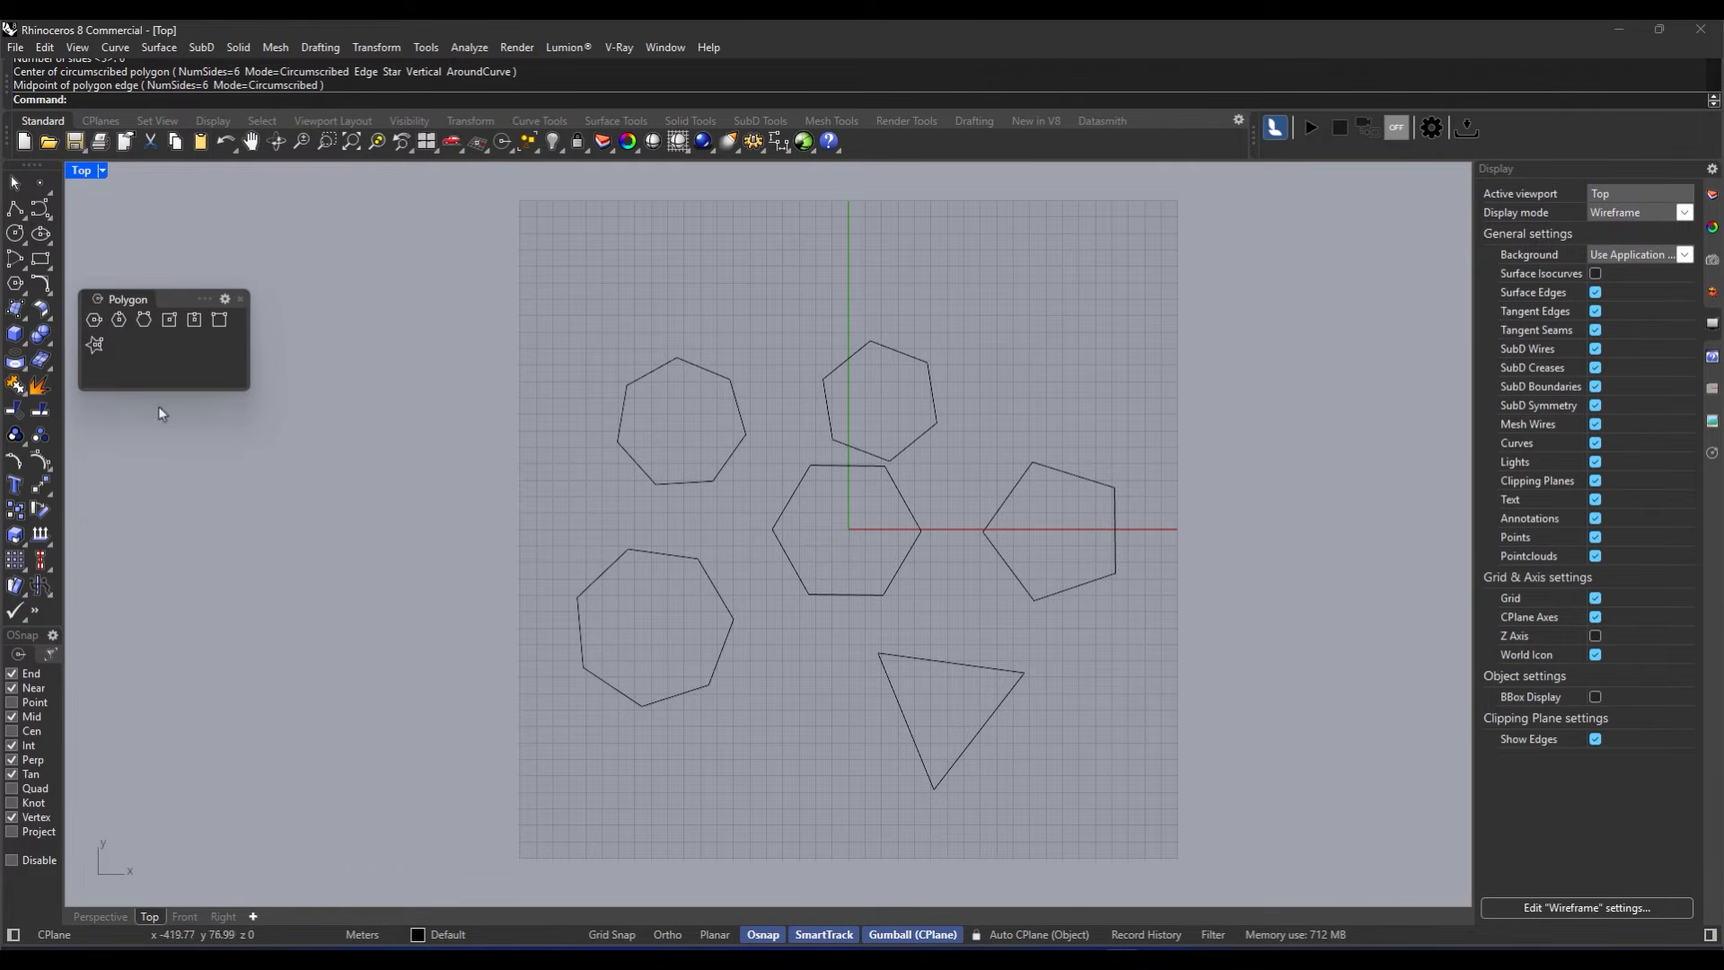
Step: Draw a six-sided polygon by edge outside the grid's negative-x side, using a vertical first edge
{"action": "left_click", "coordinate": [142, 323]}
{"action": "mouse_move", "coordinate": [531, 455]}
{"action": "right_mouse_down"}
{"action": "mouse_move", "coordinate": [549, 455]}
{"action": "mouse_move", "coordinate": [539, 432]}
{"action": "right_mouse_up"}
{"action": "left_click", "coordinate": [508, 413]}
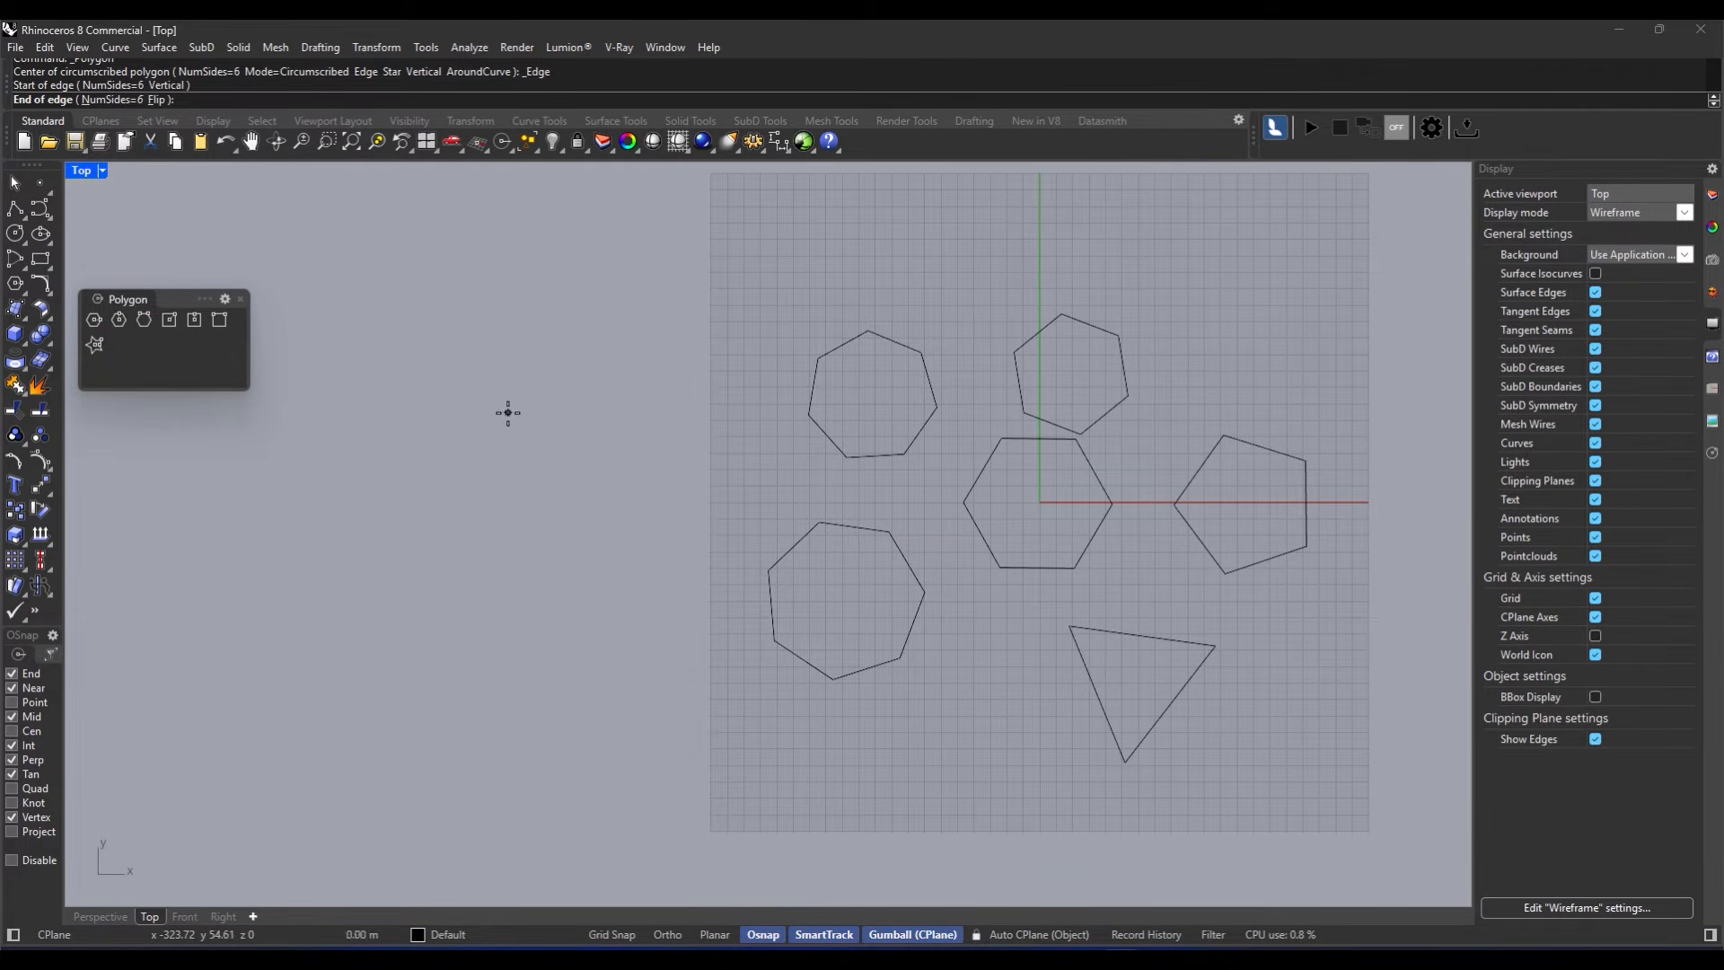
{"action": "left_click", "coordinate": [508, 504]}
{"action": "right_click_drag", "start_coordinate": [984, 481], "coordinate": [766, 617]}
{"action": "scroll", "coordinate": [747, 593], "scroll_direction": "up", "scroll_amount": 2}
{"action": "right_click_drag", "start_coordinate": [951, 504], "coordinate": [924, 393]}
Step: Draw another six-sided polygon by edge above the pentagon, extending past the grid's positive-x side
{"action": "key", "text": "Return"}
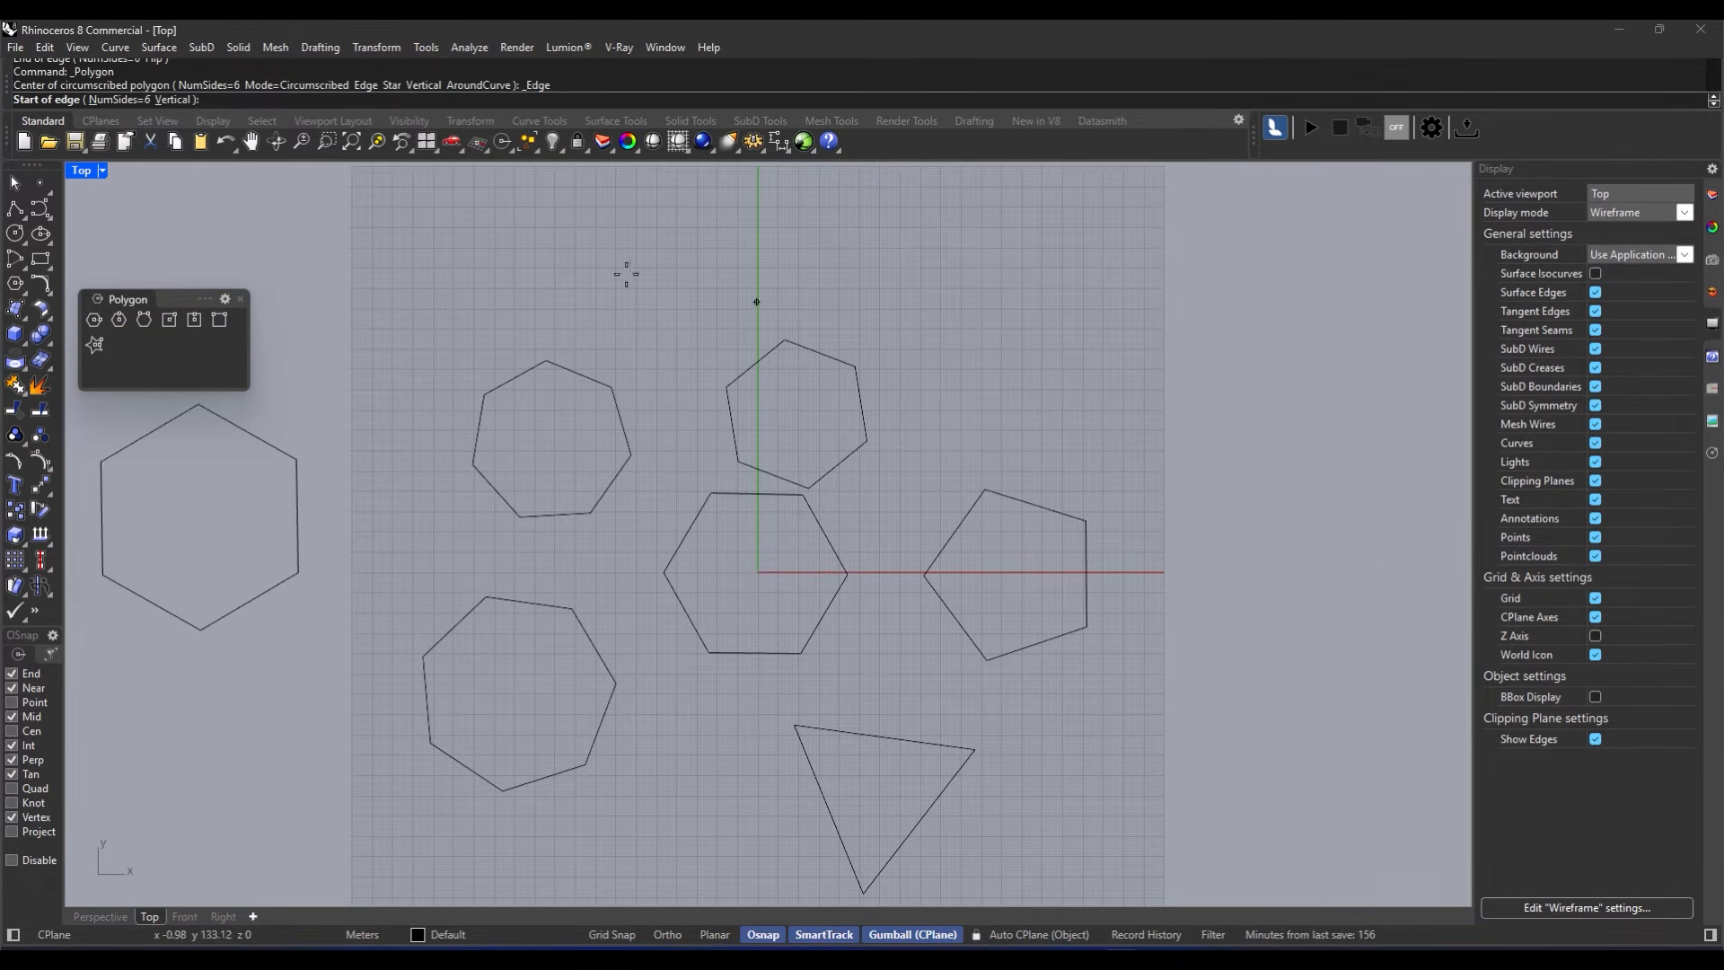
{"action": "left_click", "coordinate": [1030, 387]}
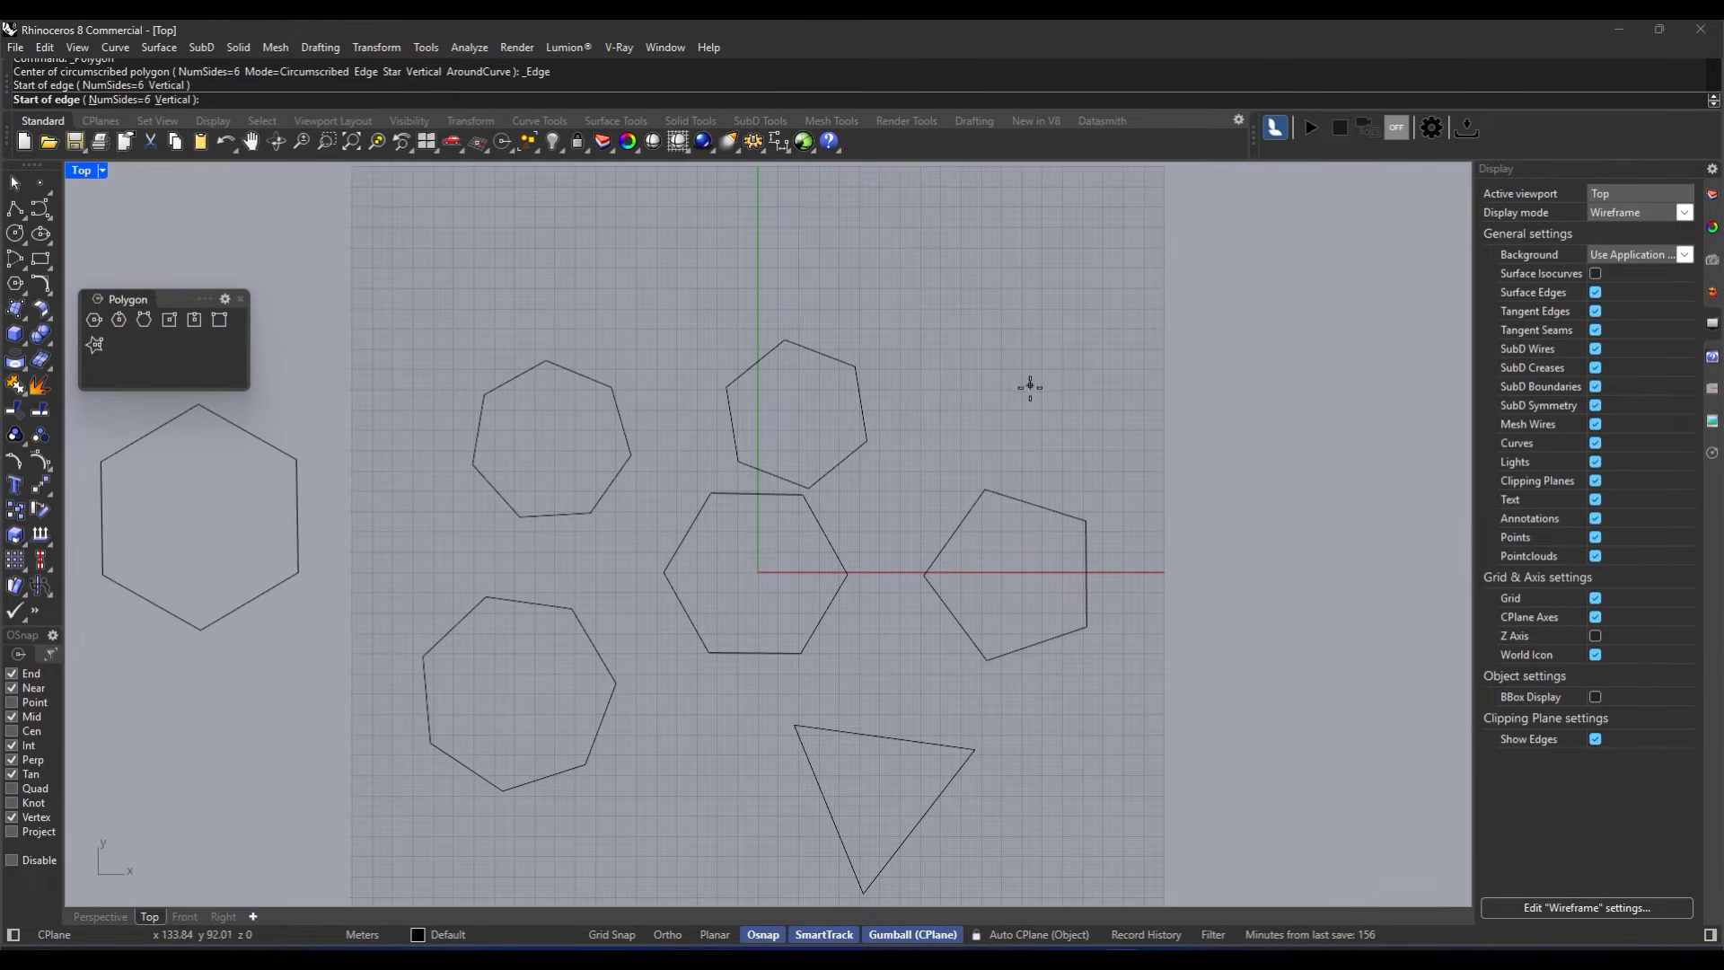
{"action": "left_click", "coordinate": [1087, 481]}
Step: Draw two more hexagons by edge, snapping each edge to corners of the hexagon above the pentagon to form a honeycomb cluster
{"action": "key", "text": "Return"}
{"action": "left_click", "coordinate": [1028, 386]}
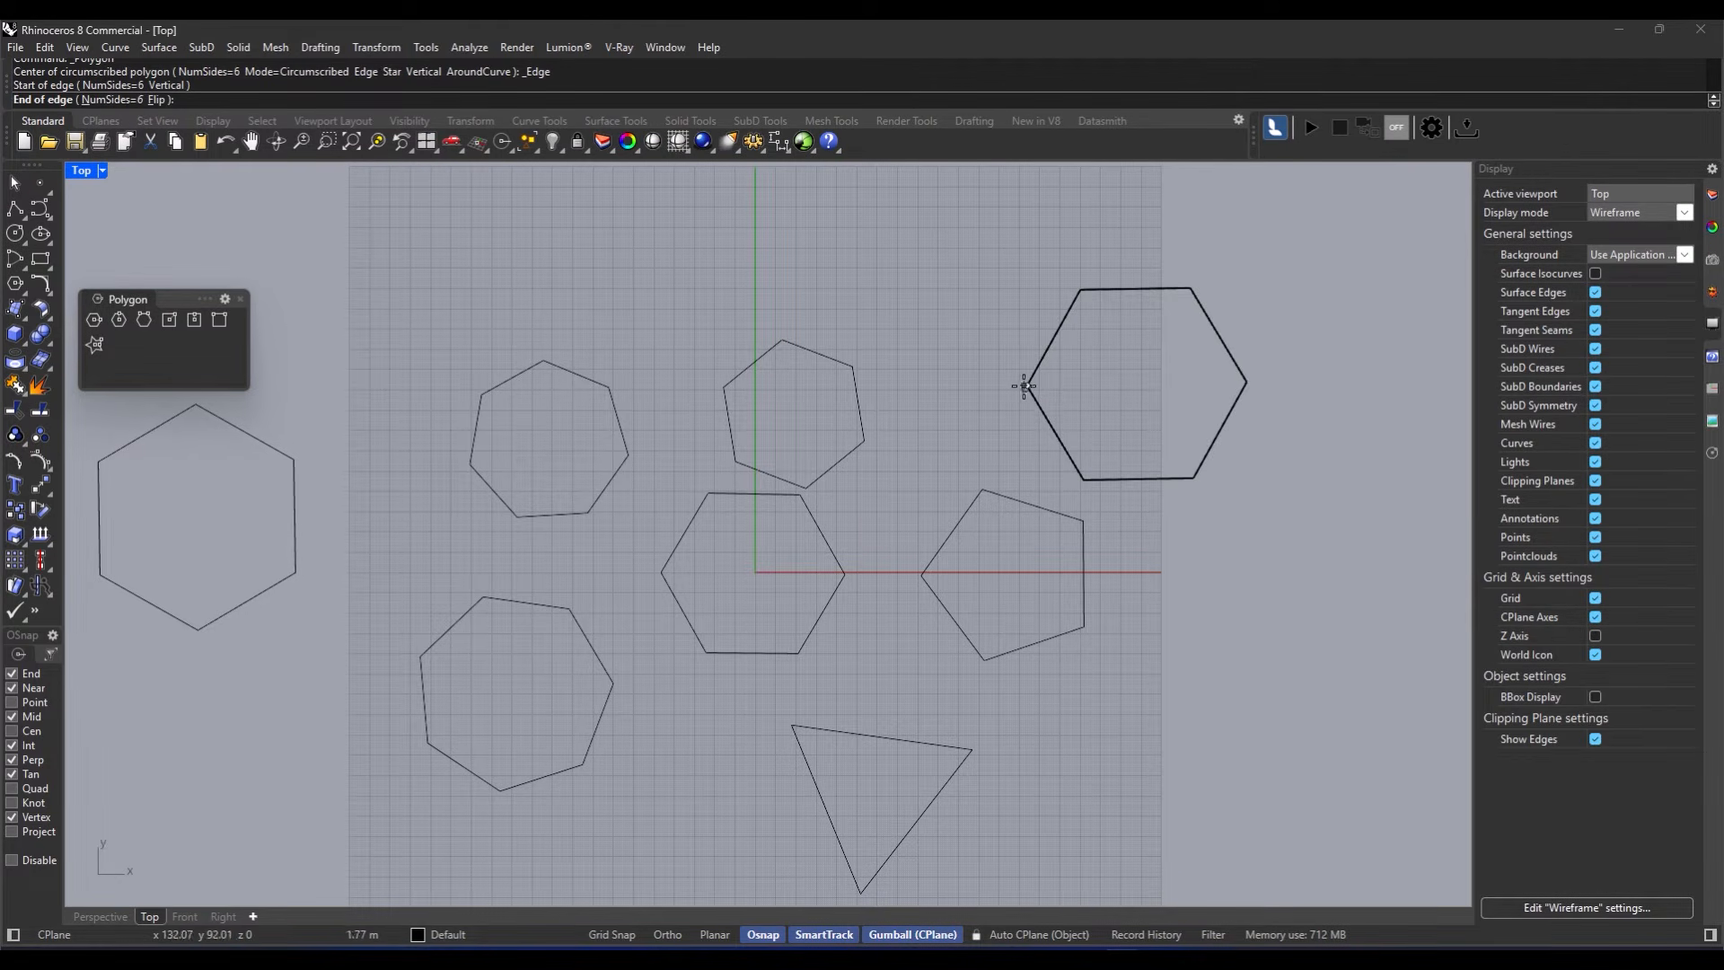
{"action": "left_click", "coordinate": [1080, 290]}
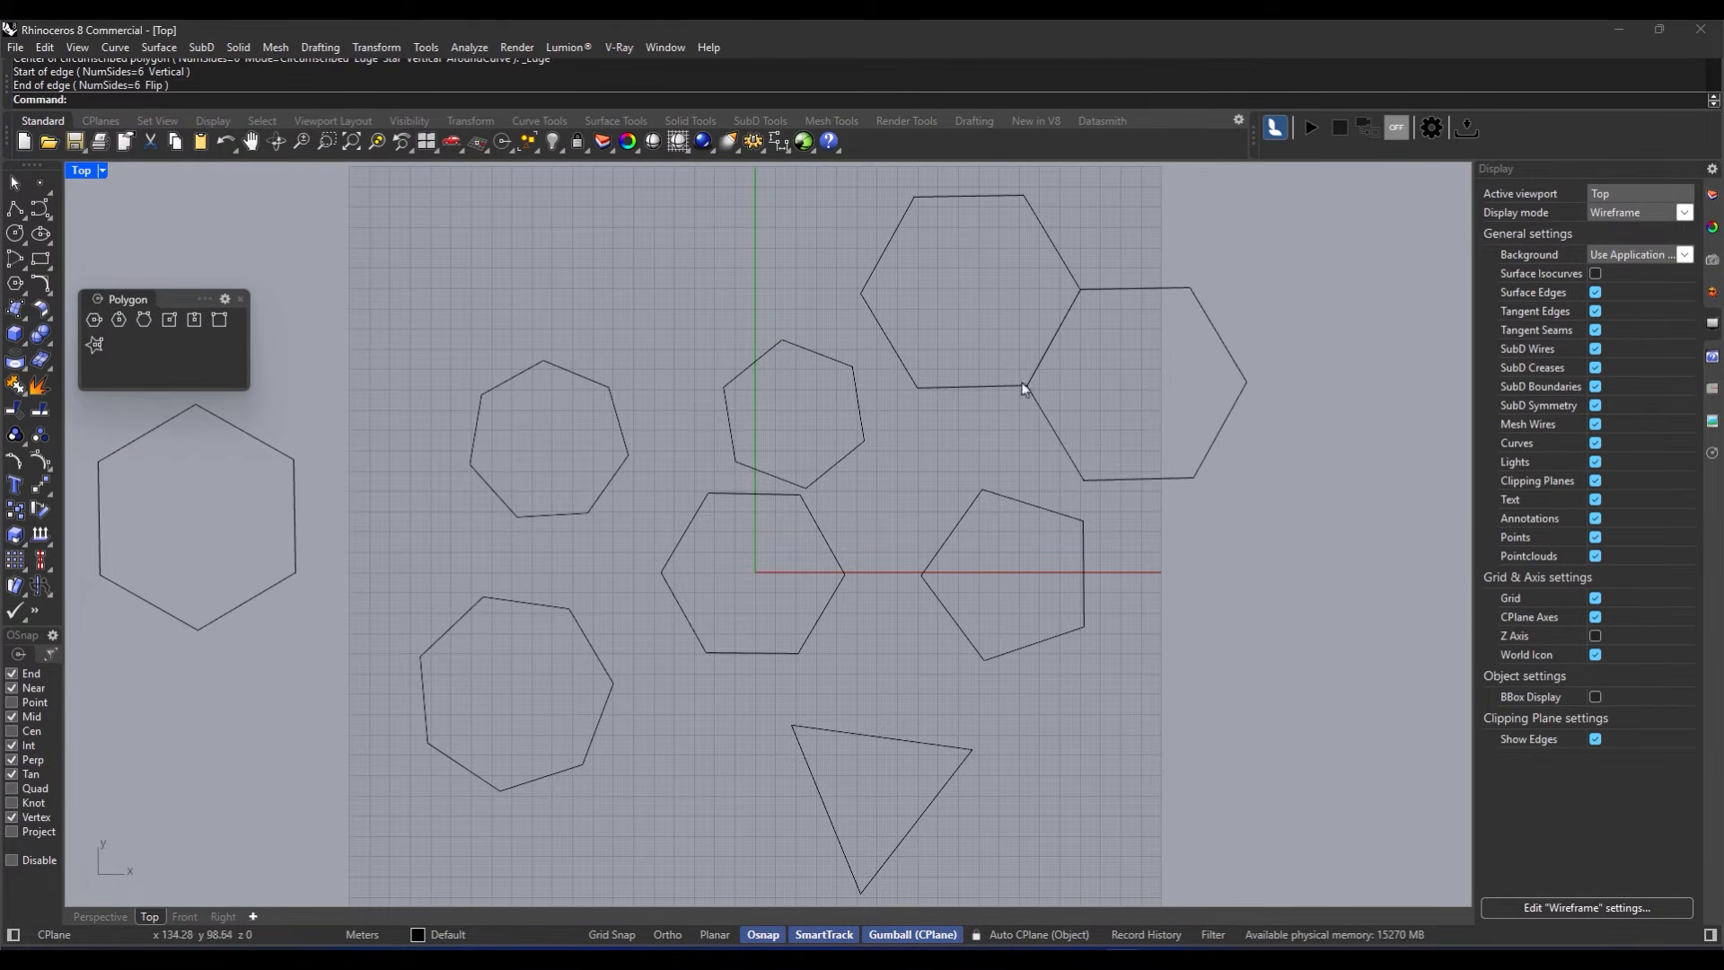
{"action": "key", "text": "Return"}
{"action": "left_click", "coordinate": [1080, 289]}
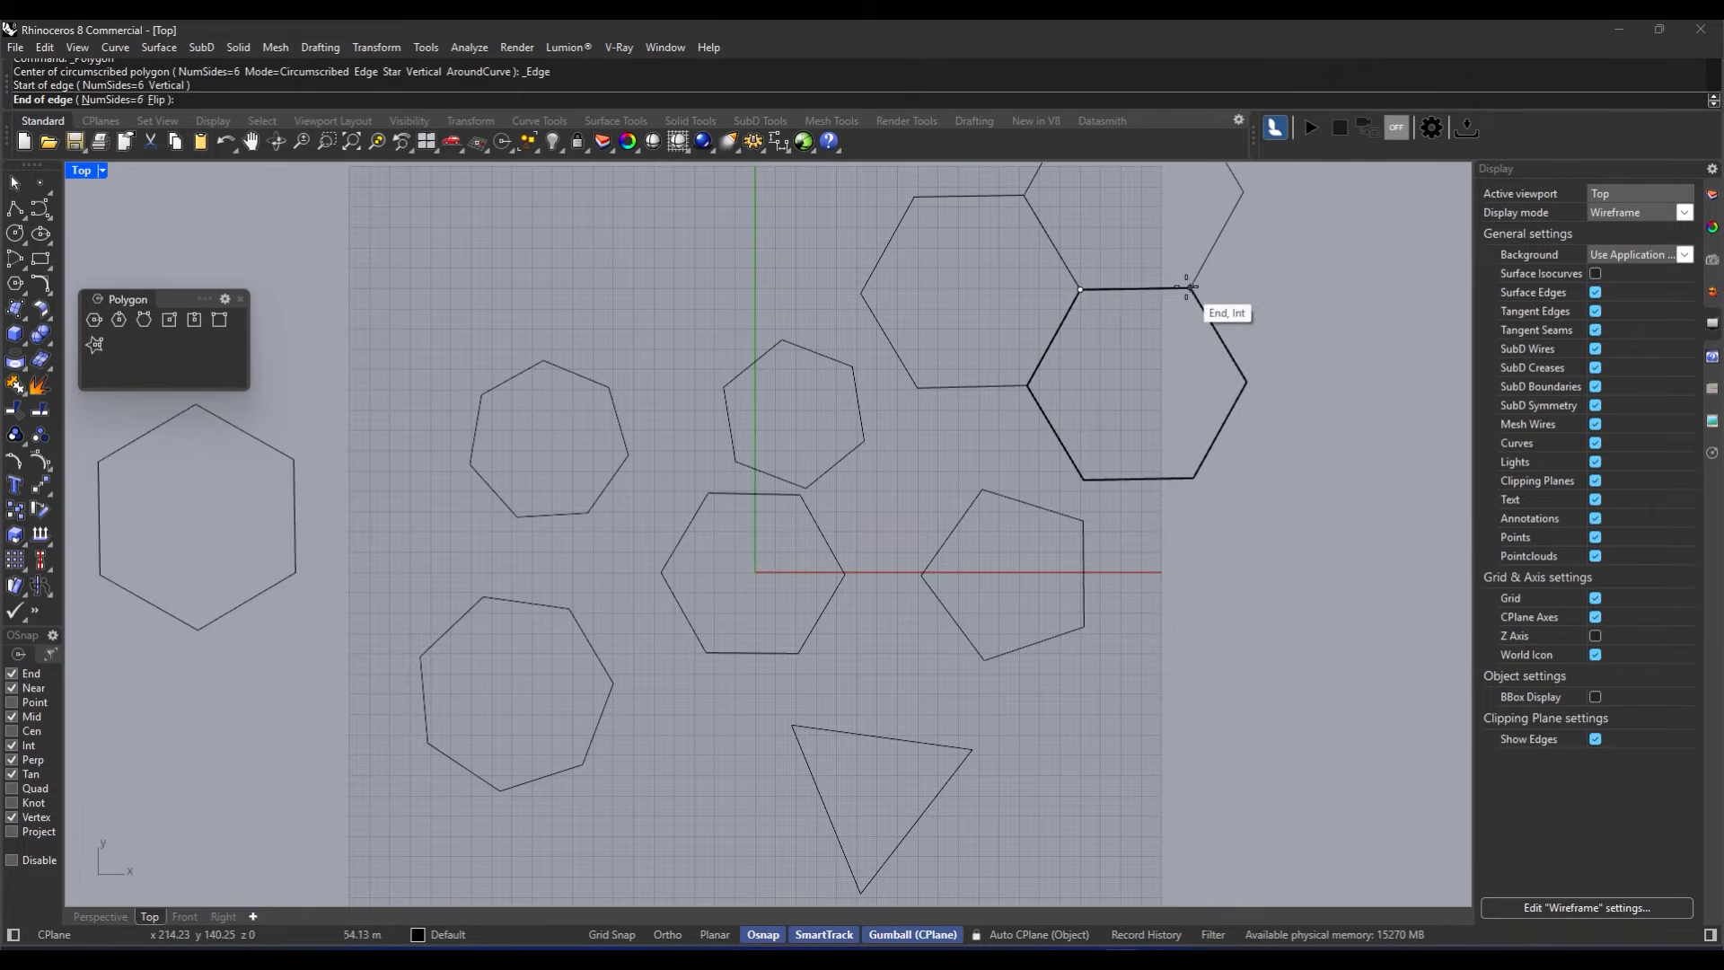
{"action": "left_click", "coordinate": [1191, 288]}
{"action": "scroll", "coordinate": [1049, 360], "scroll_direction": "down", "scroll_amount": 2}
{"action": "scroll", "coordinate": [1069, 352], "scroll_direction": "down", "scroll_amount": 2}
{"action": "right_click_drag", "start_coordinate": [1083, 349], "coordinate": [1011, 445]}
{"action": "scroll", "coordinate": [1011, 444], "scroll_direction": "up", "scroll_amount": 2}
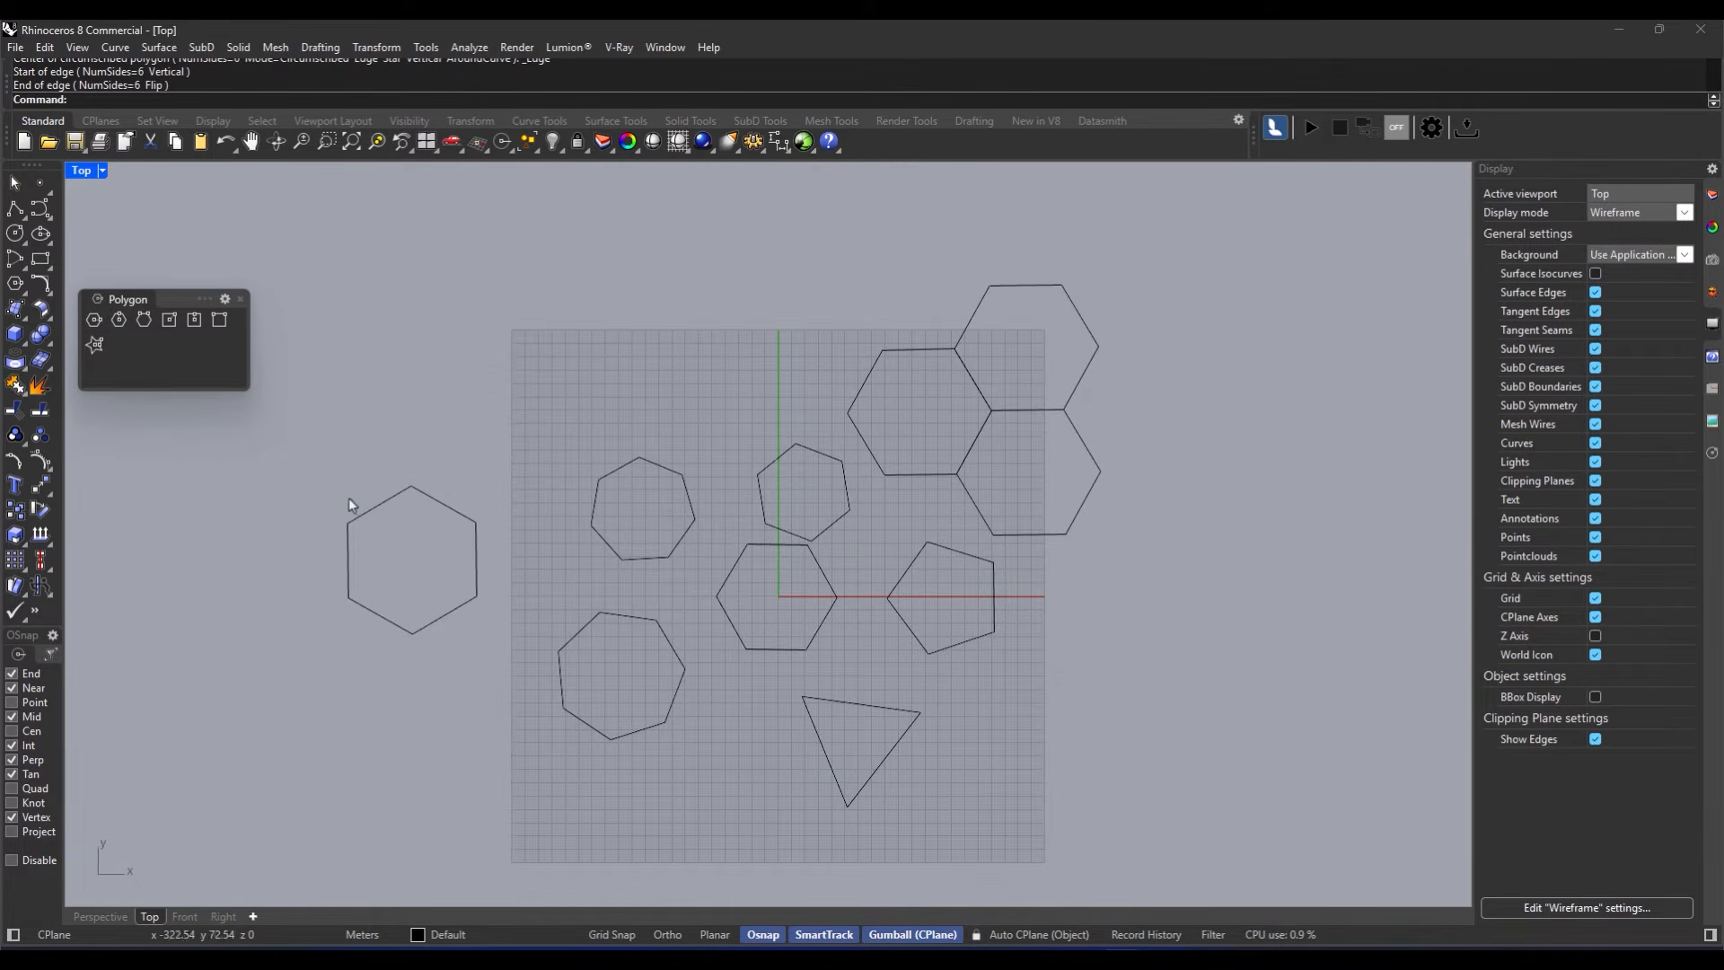
Step: Draw a six-pointed star near the grid's negative-x, positive-y corner with an outer radius of about 101 m and a smaller freehand inner radius
{"action": "left_click", "coordinate": [95, 346]}
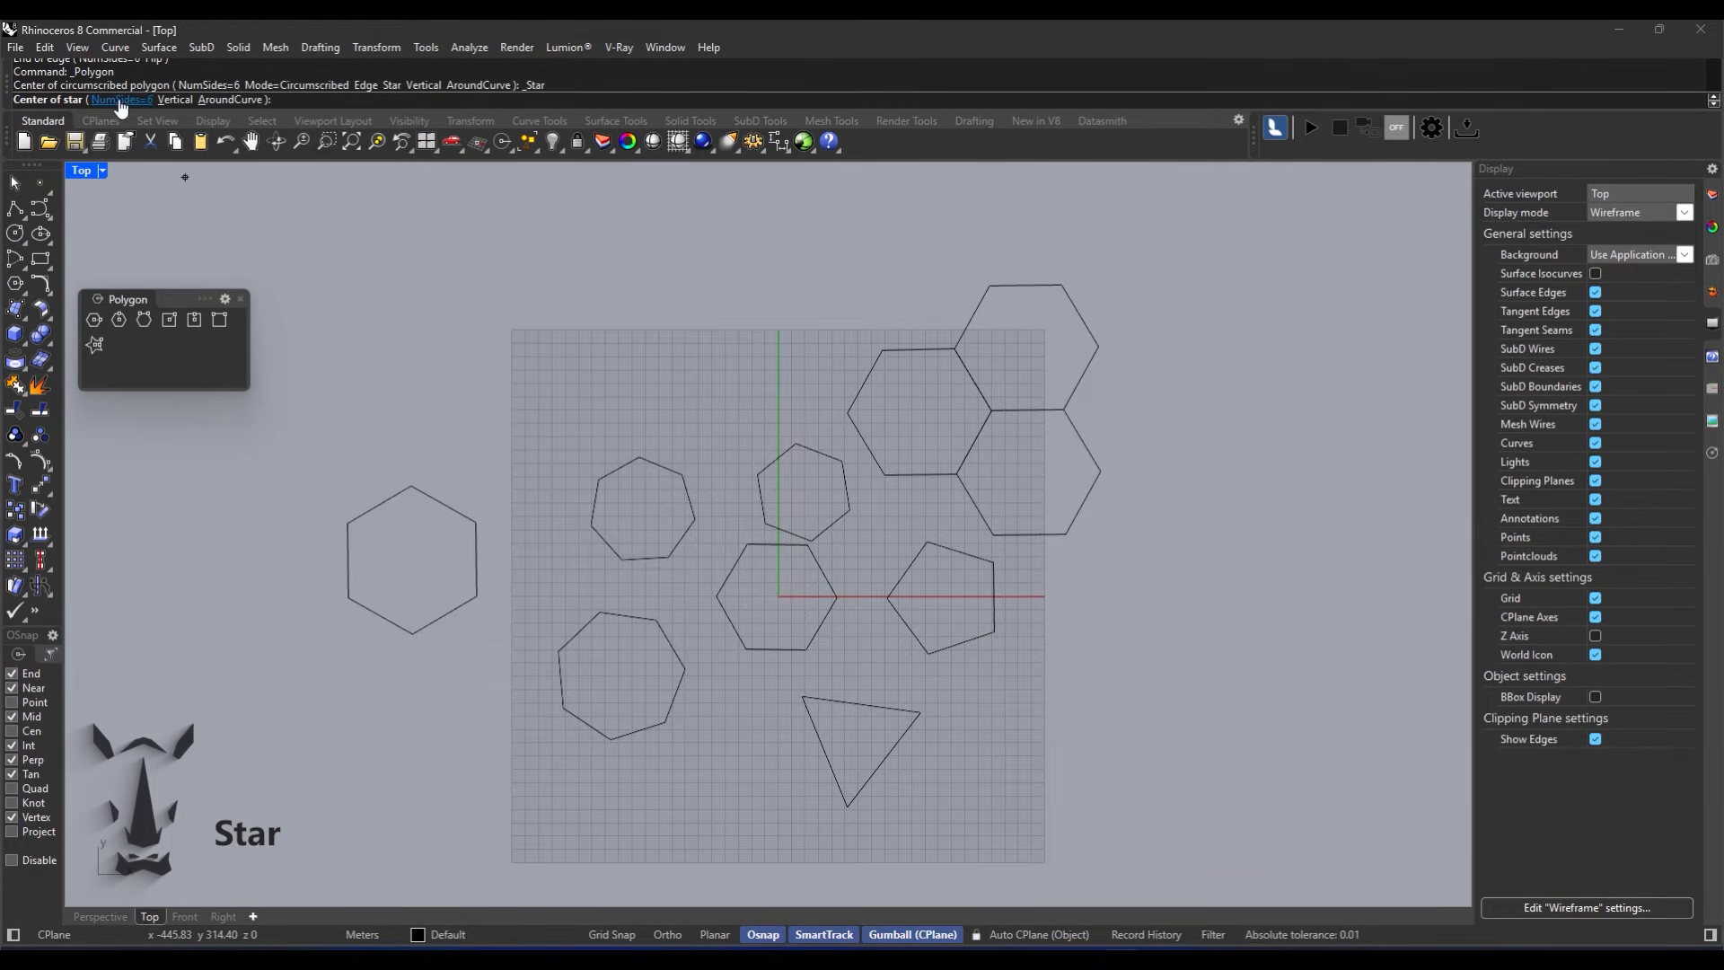
{"action": "right_click_drag", "start_coordinate": [531, 423], "coordinate": [648, 496]}
{"action": "scroll", "coordinate": [700, 420], "scroll_direction": "up", "scroll_amount": 4}
{"action": "right_click_drag", "start_coordinate": [694, 421], "coordinate": [722, 445]}
{"action": "scroll", "coordinate": [700, 445], "scroll_direction": "down", "scroll_amount": 2}
{"action": "left_click", "coordinate": [684, 435]}
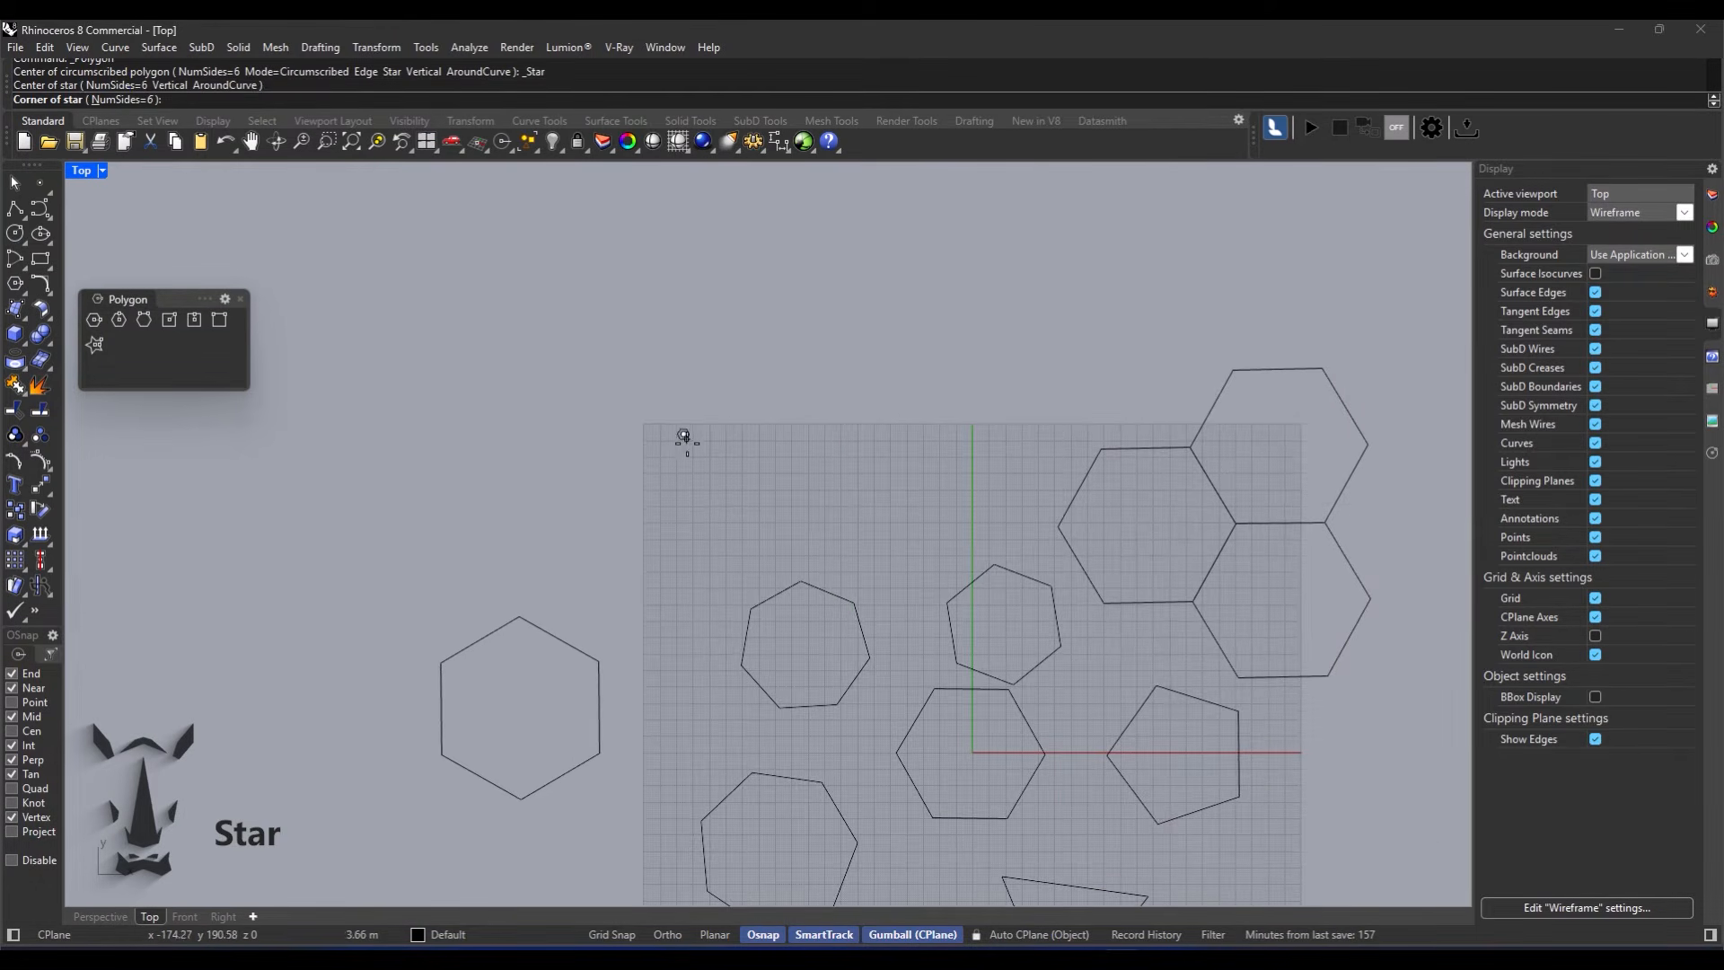
{"action": "left_click", "coordinate": [827, 521]}
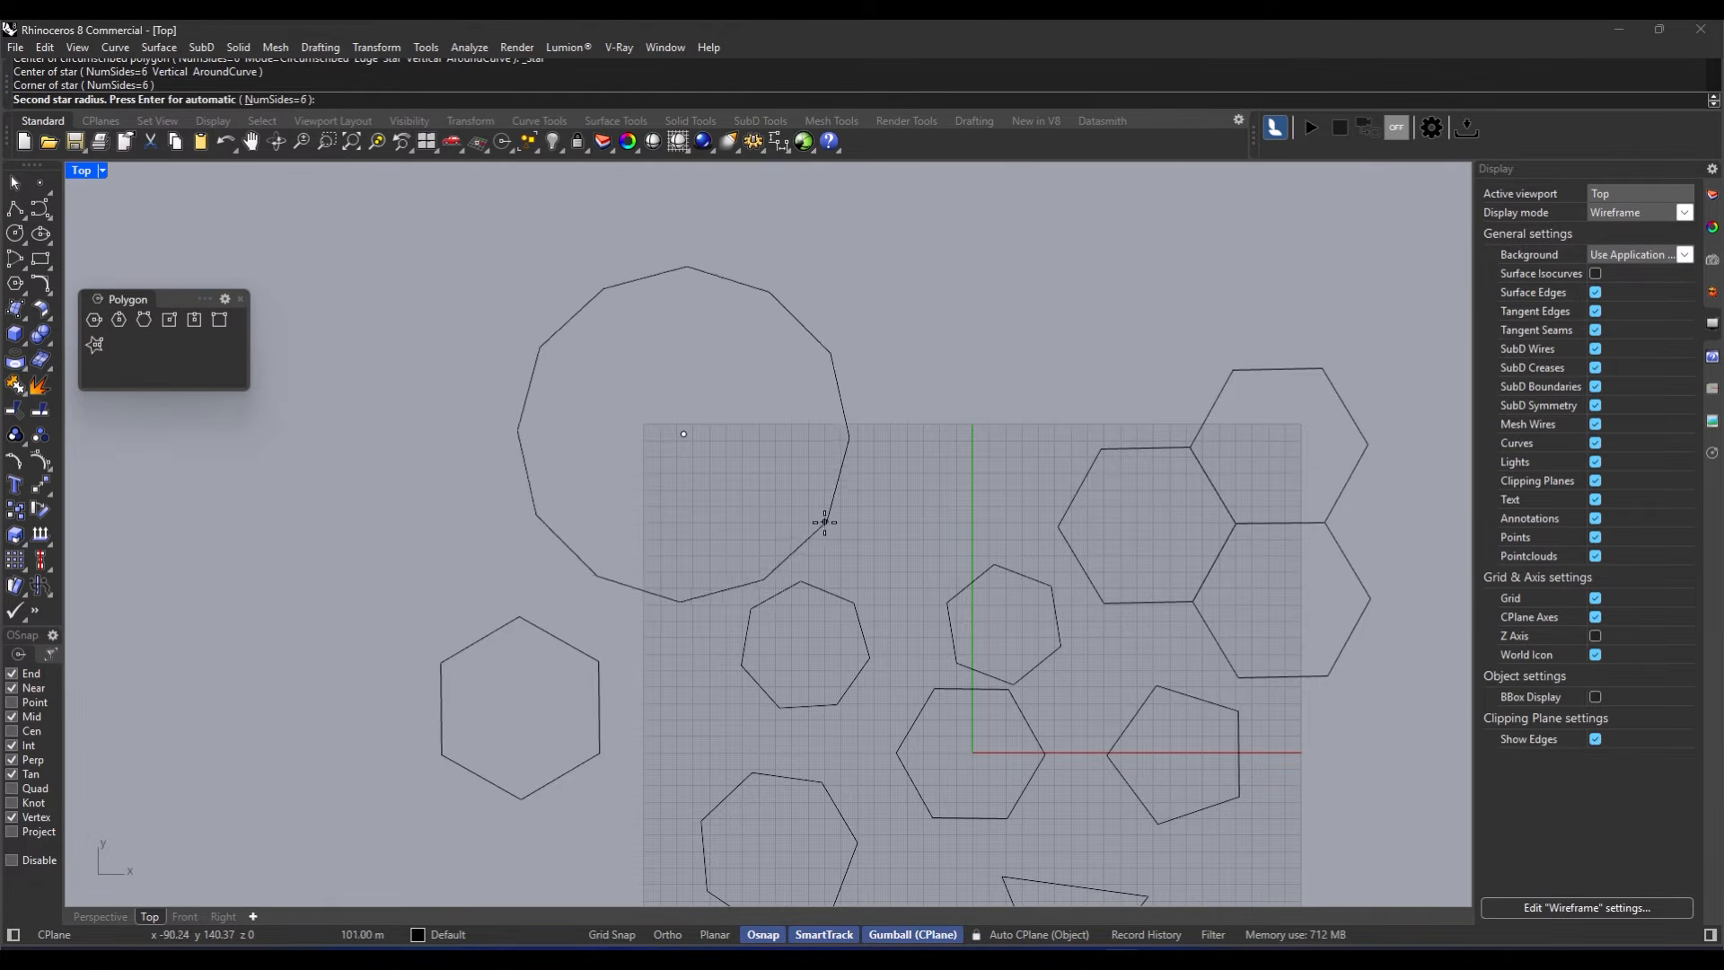
{"action": "left_click", "coordinate": [751, 500]}
Step: Draw a star with 3 sides, centered just beyond the grid's positive-y edge near the y-axis
{"action": "key", "text": "Return"}
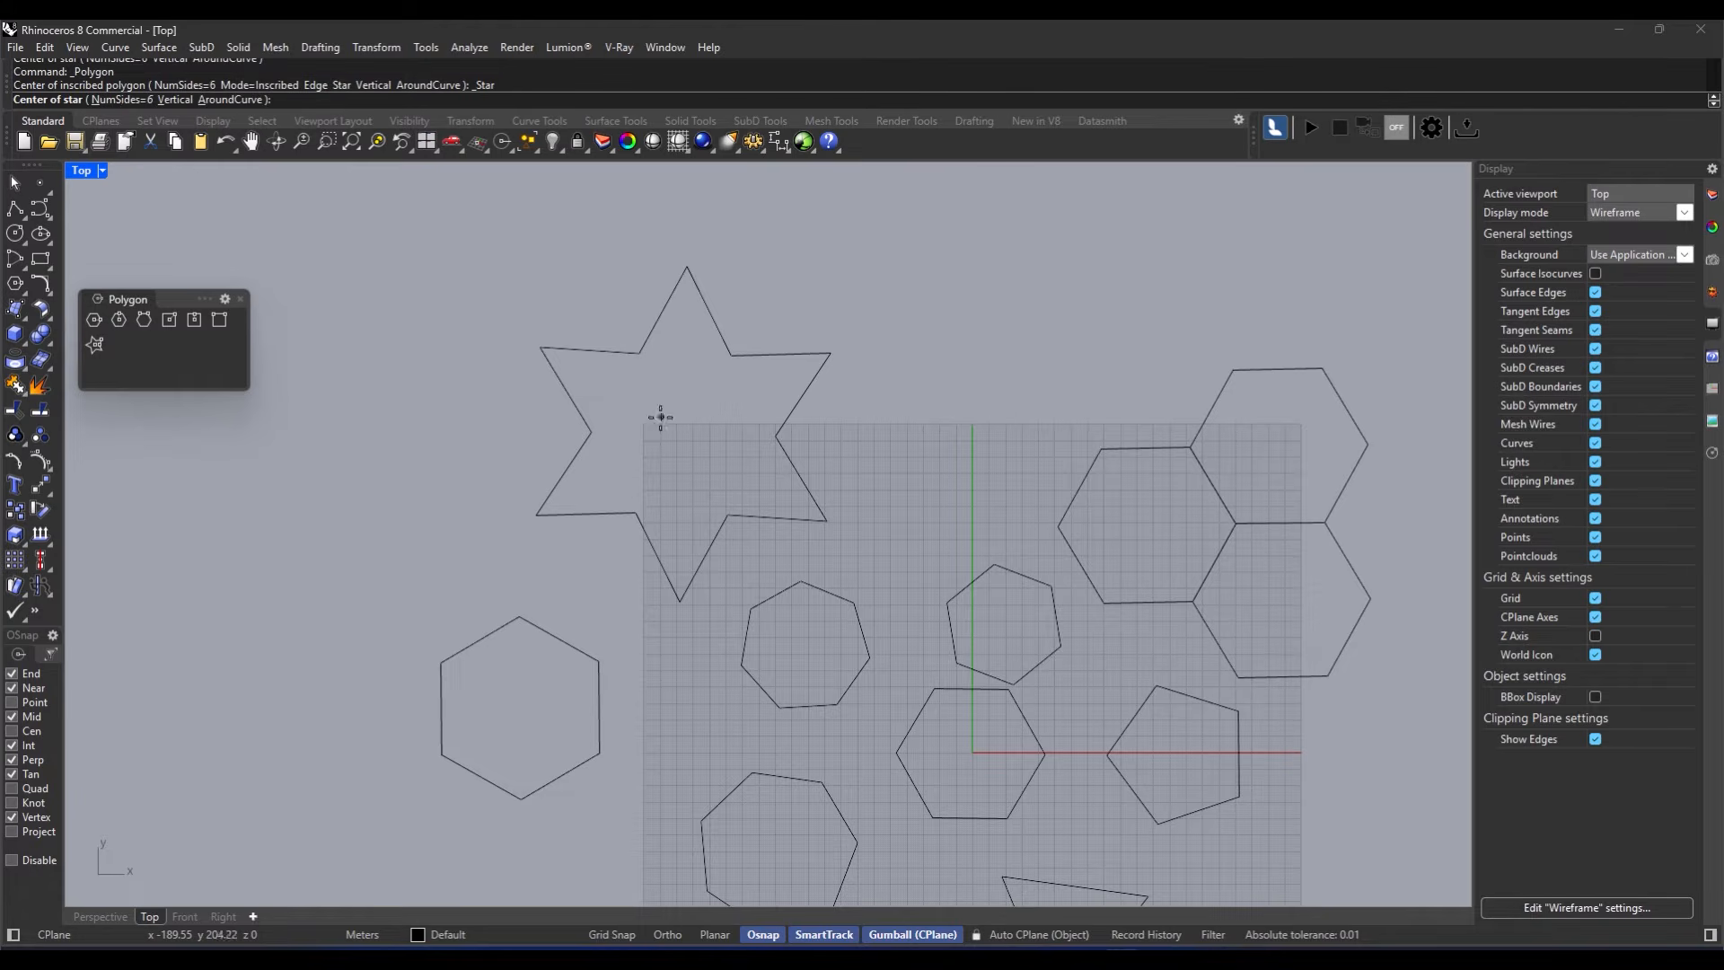
{"action": "left_click", "coordinate": [103, 100]}
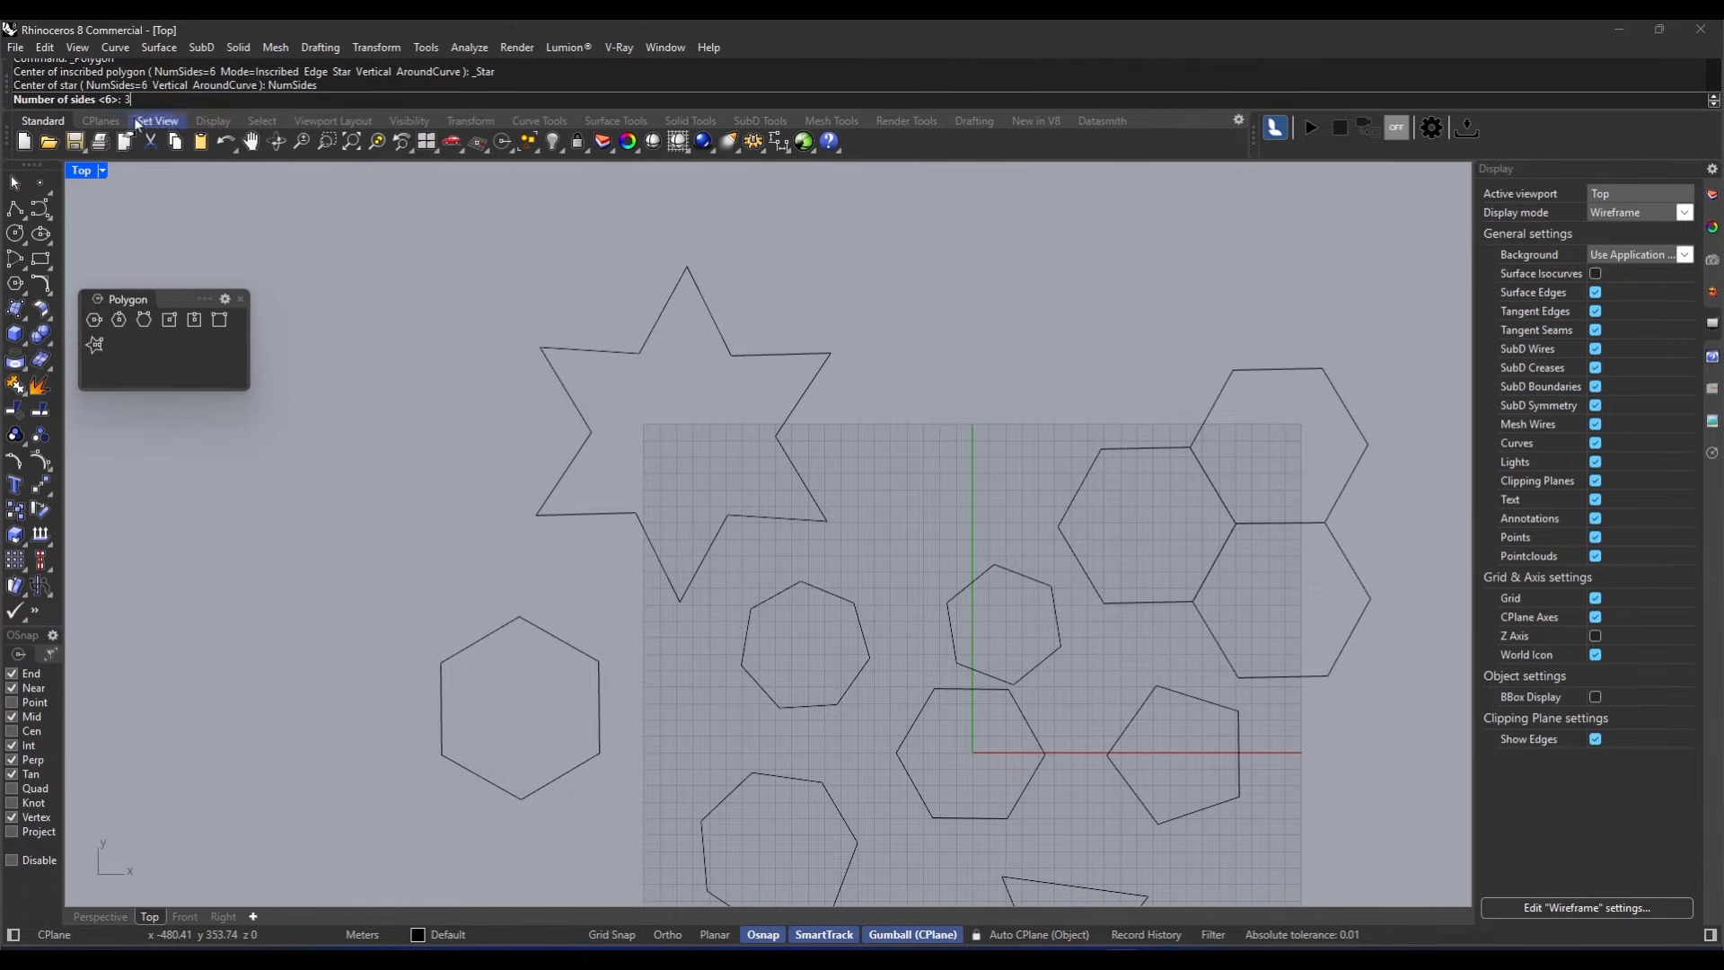
{"action": "key", "text": "Return"}
{"action": "left_click", "coordinate": [993, 366]}
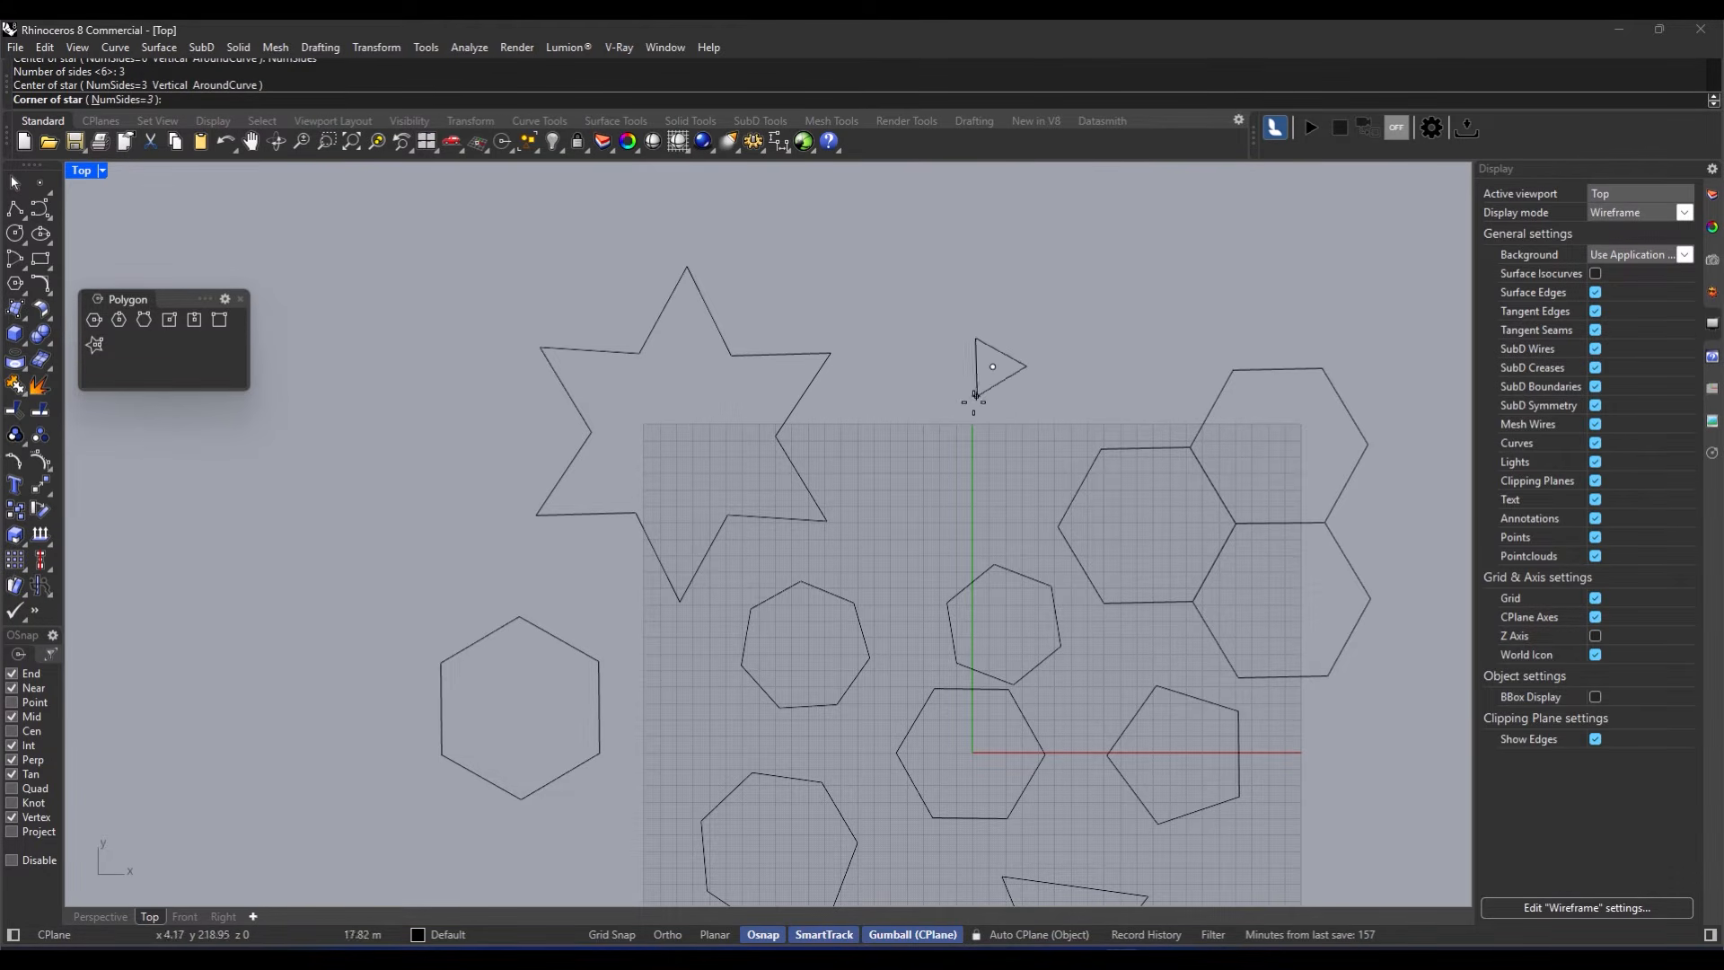
{"action": "left_click", "coordinate": [915, 510]}
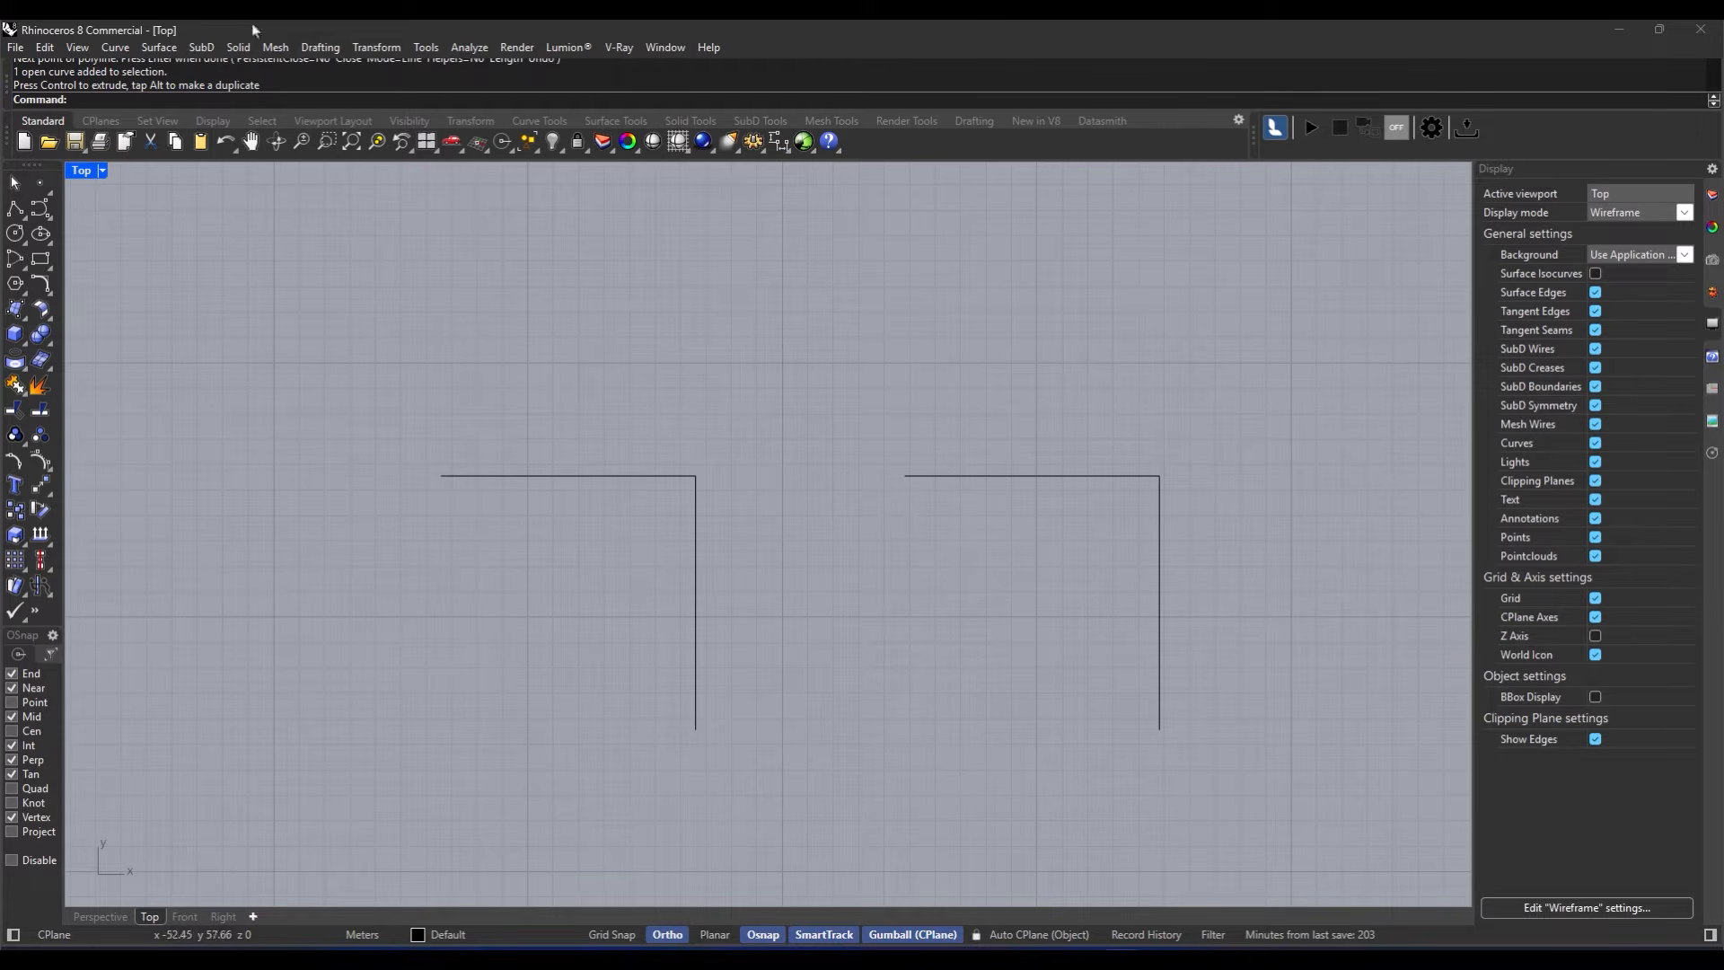
Step: Float the Curve Tools tool set beside the two L-shaped polylines and widen it
{"action": "left_click", "coordinate": [50, 295]}
{"action": "left_click_drag", "start_coordinate": [103, 284], "coordinate": [135, 258]}
{"action": "left_click_drag", "start_coordinate": [276, 324], "coordinate": [304, 328]}
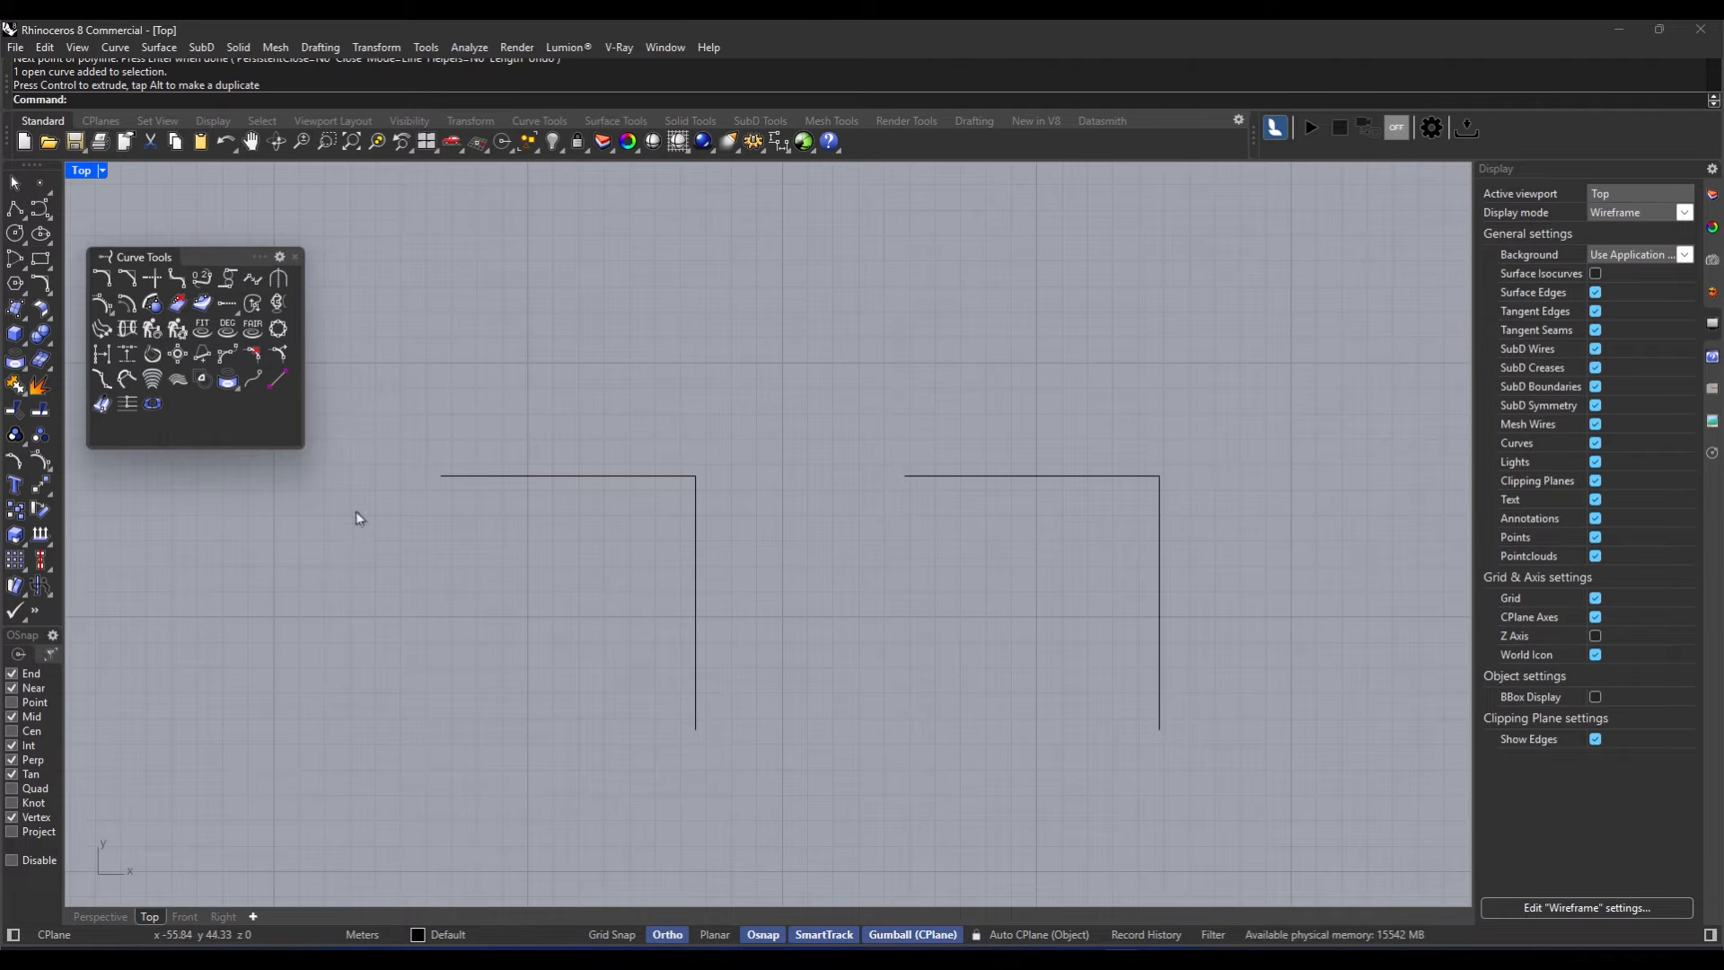
Step: Fillet the corner of the first L-shaped polyline with a radius of 5
{"action": "left_click", "coordinate": [101, 280]}
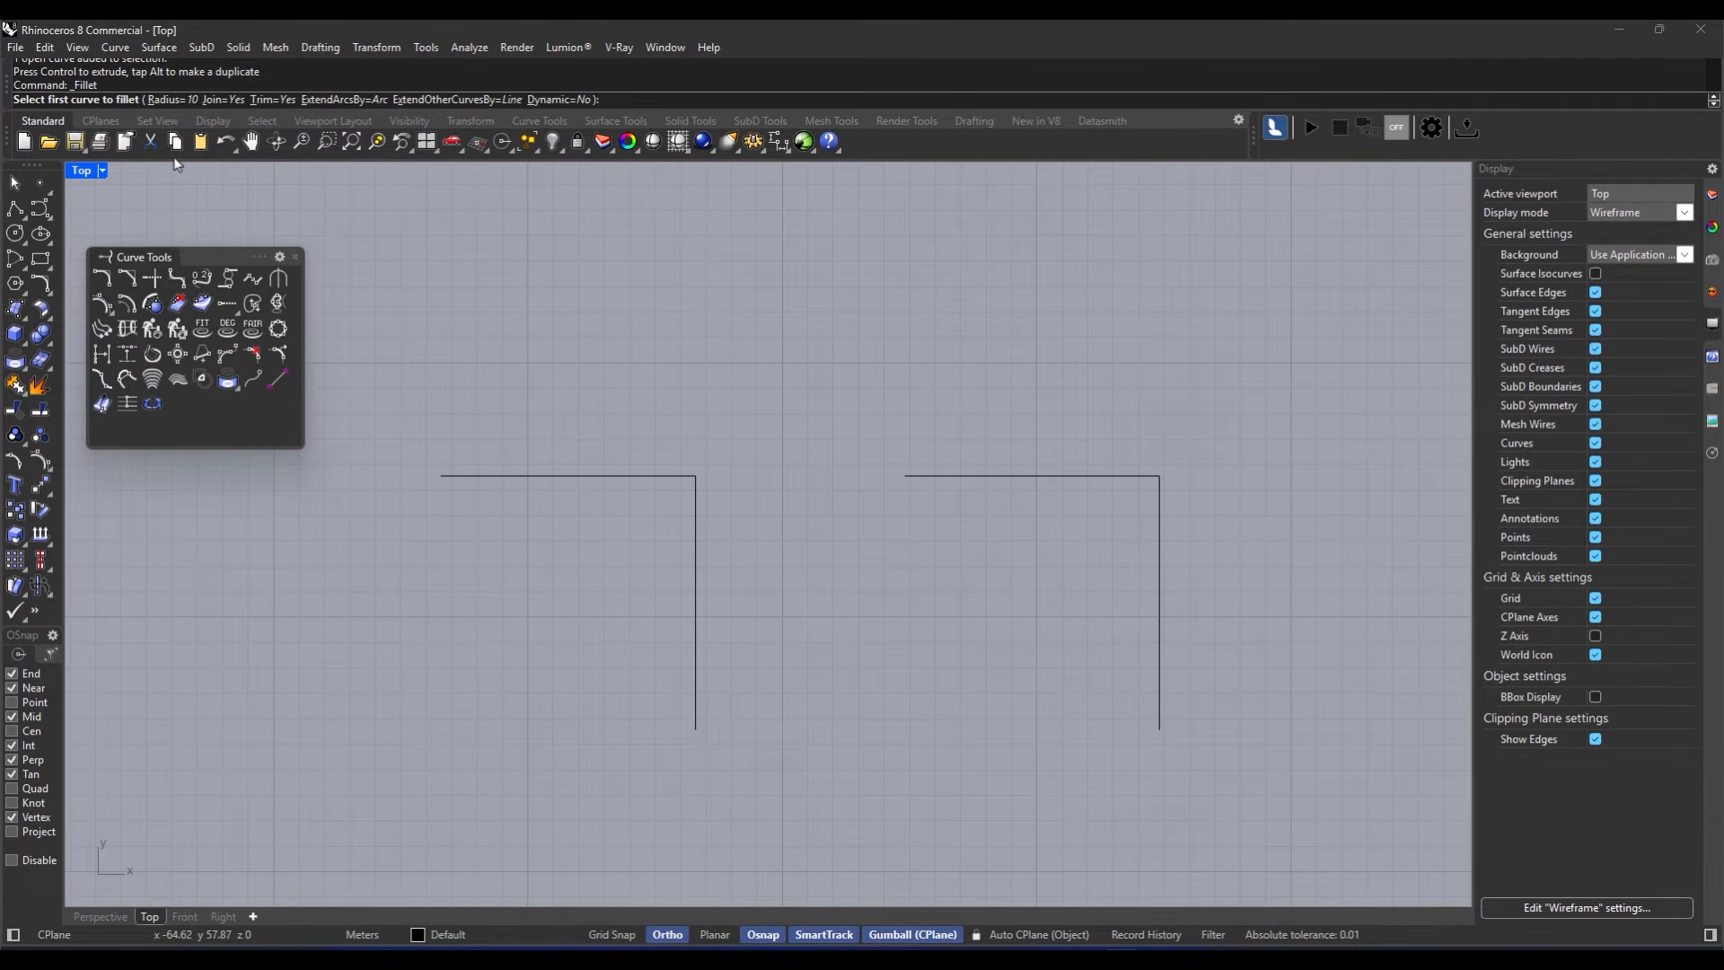
{"action": "left_click", "coordinate": [180, 100]}
{"action": "type", "text": "5"}
{"action": "key", "text": "Return"}
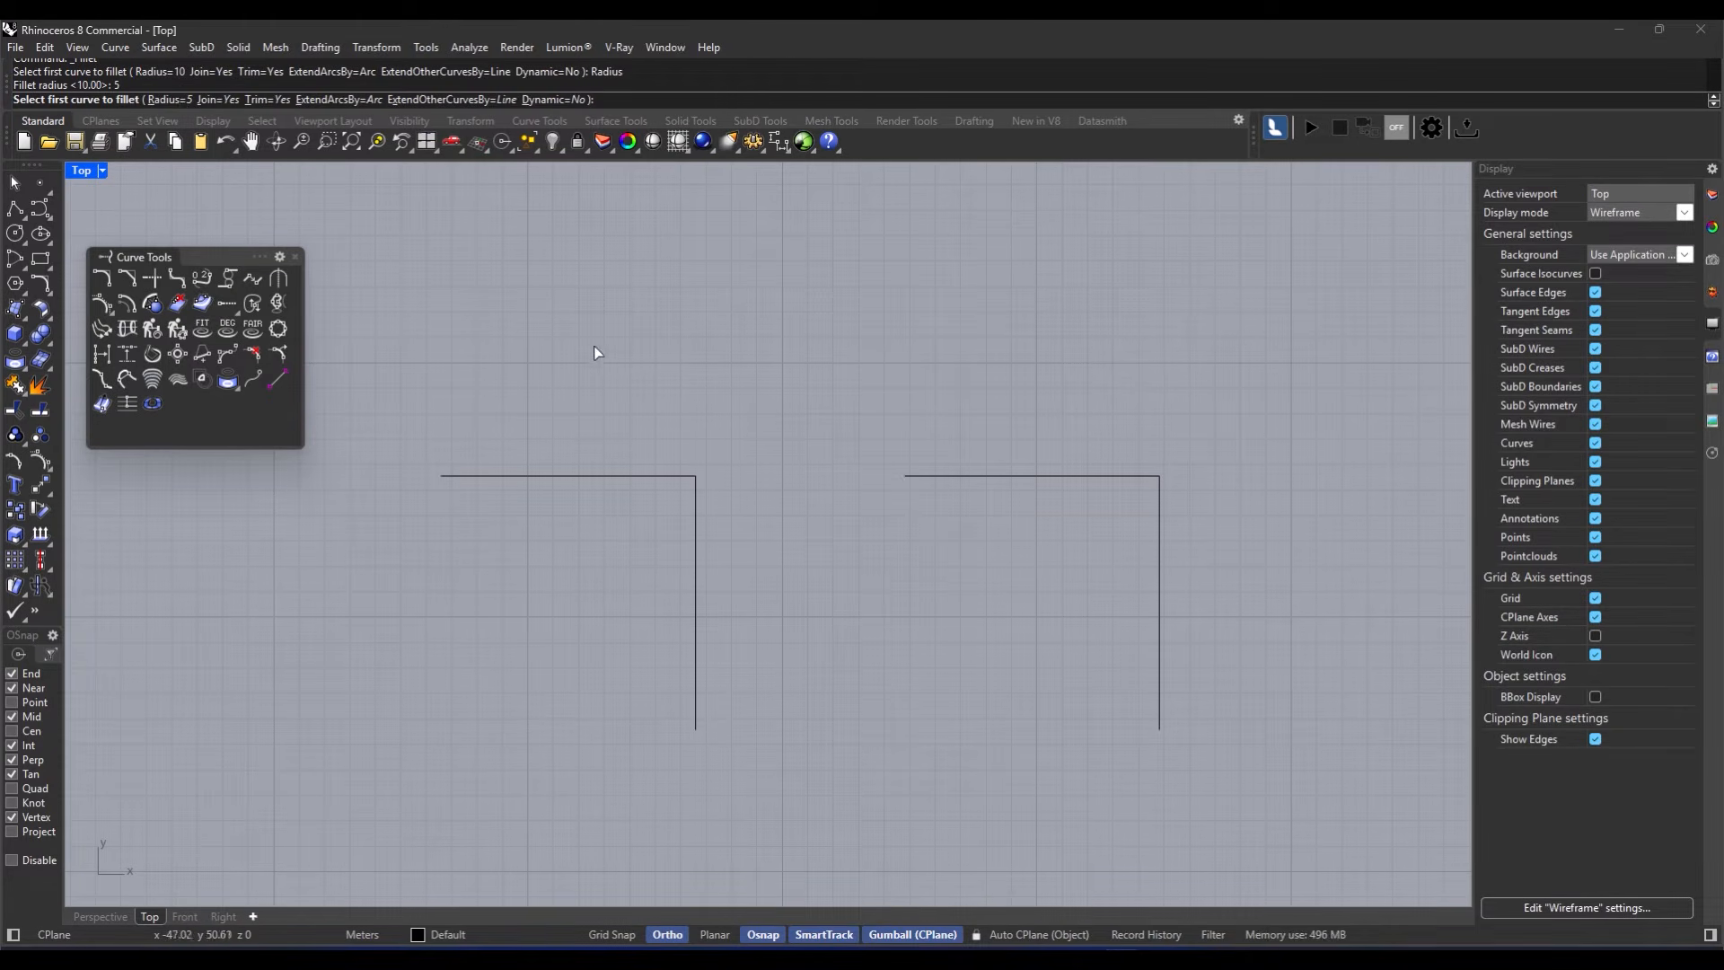
{"action": "left_click", "coordinate": [630, 476]}
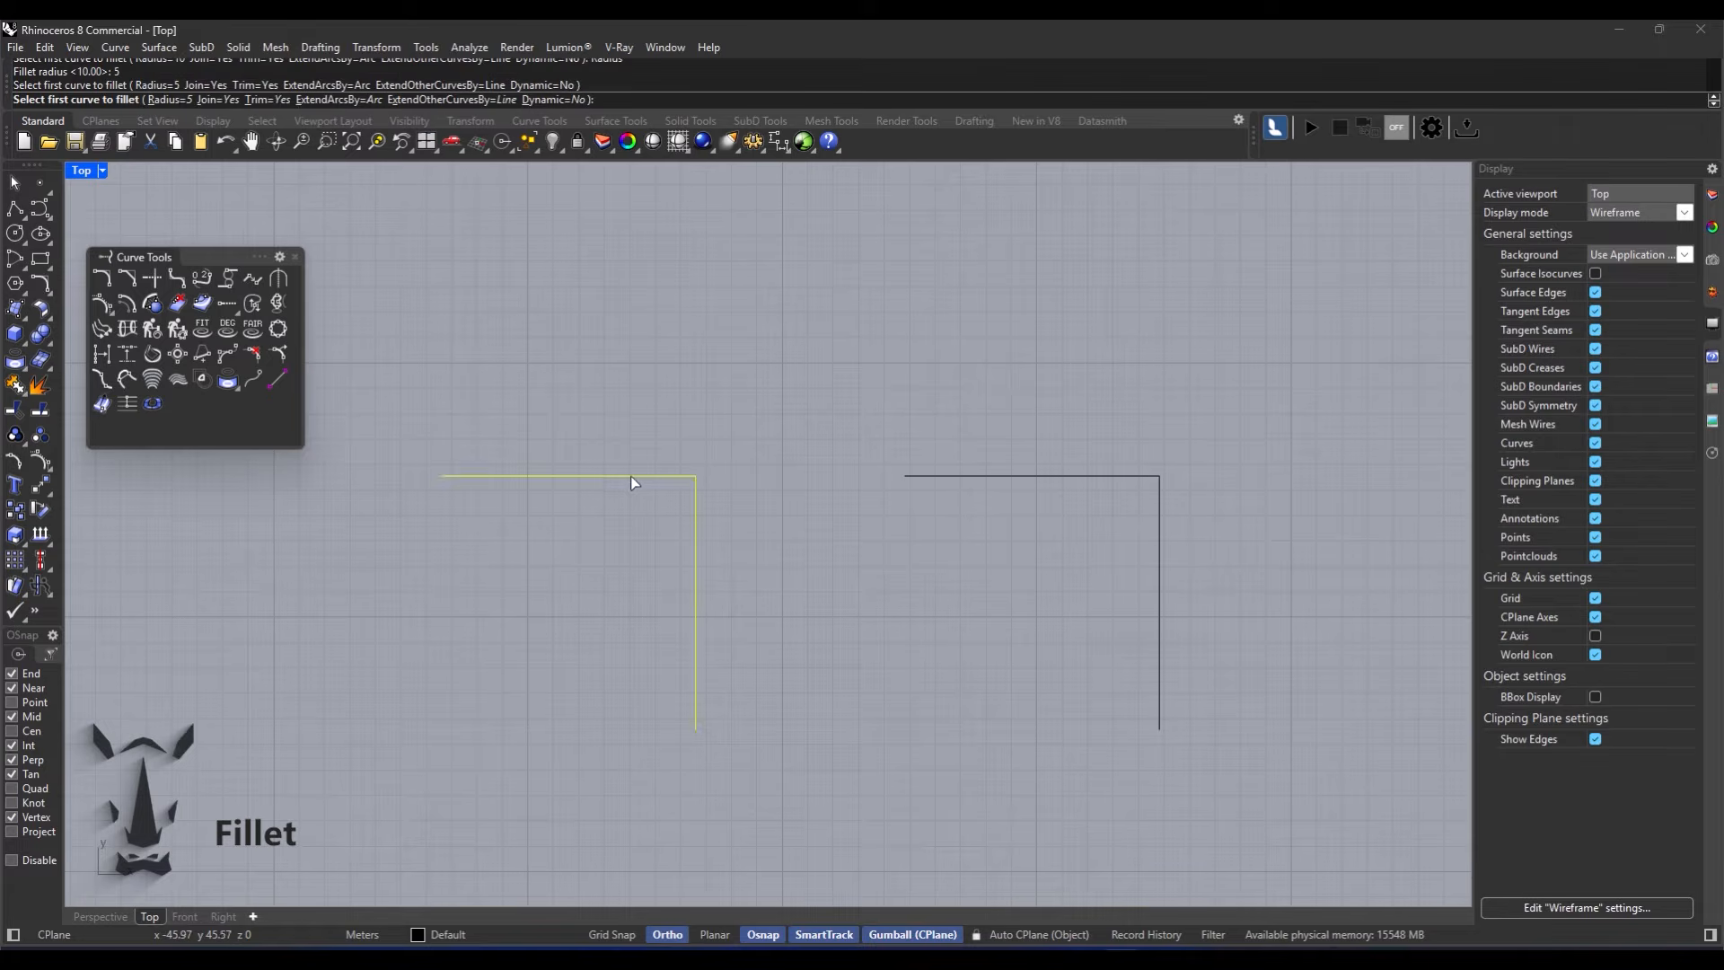
{"action": "left_click", "coordinate": [696, 548]}
{"action": "right_click_drag", "start_coordinate": [625, 521], "coordinate": [651, 536]}
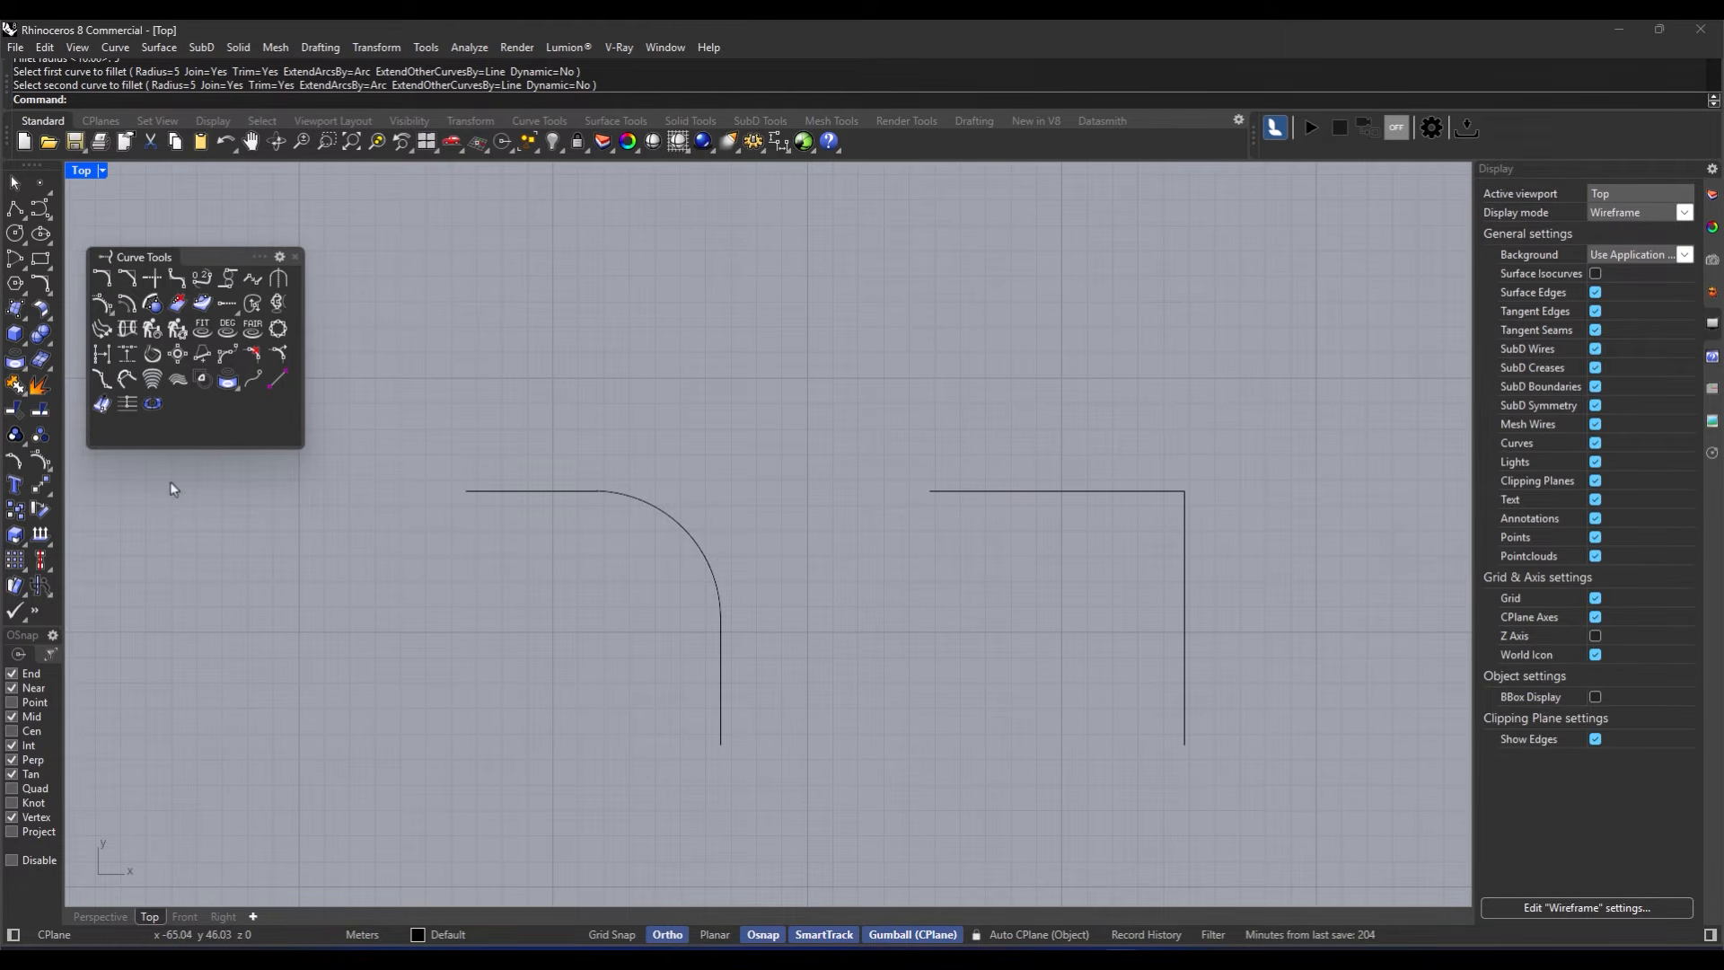
Step: Chamfer the corner of the second L-shaped polyline with both distances set to 5
{"action": "left_click", "coordinate": [129, 281]}
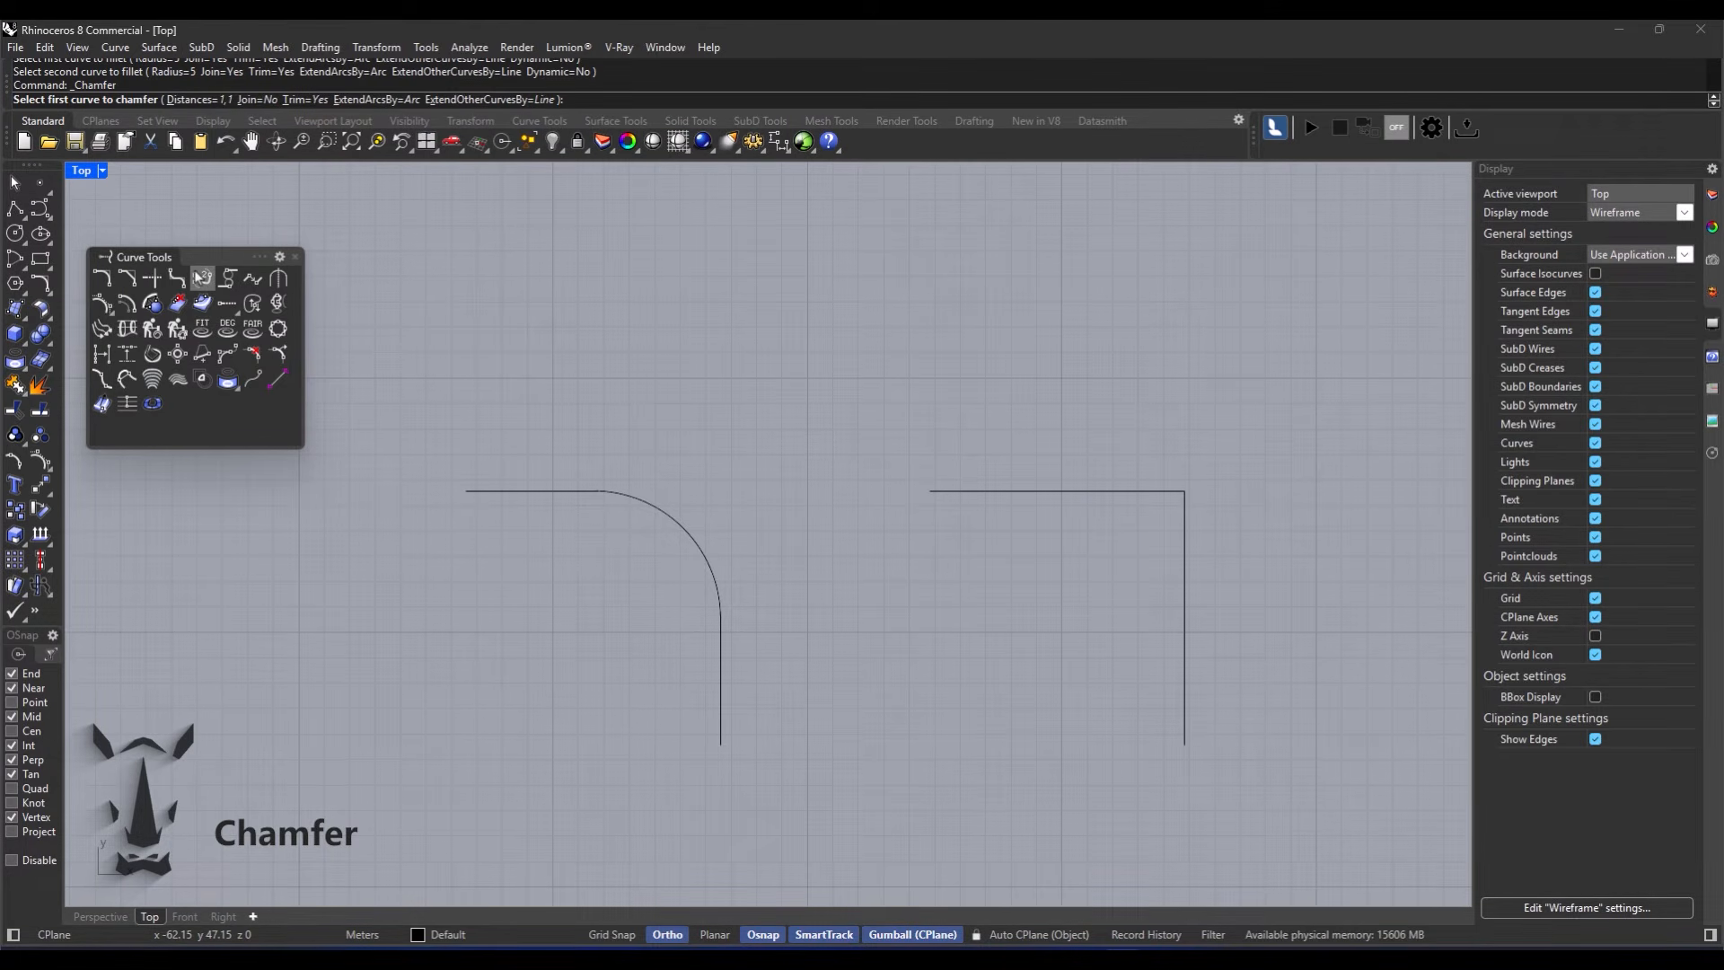
{"action": "left_click", "coordinate": [211, 101]}
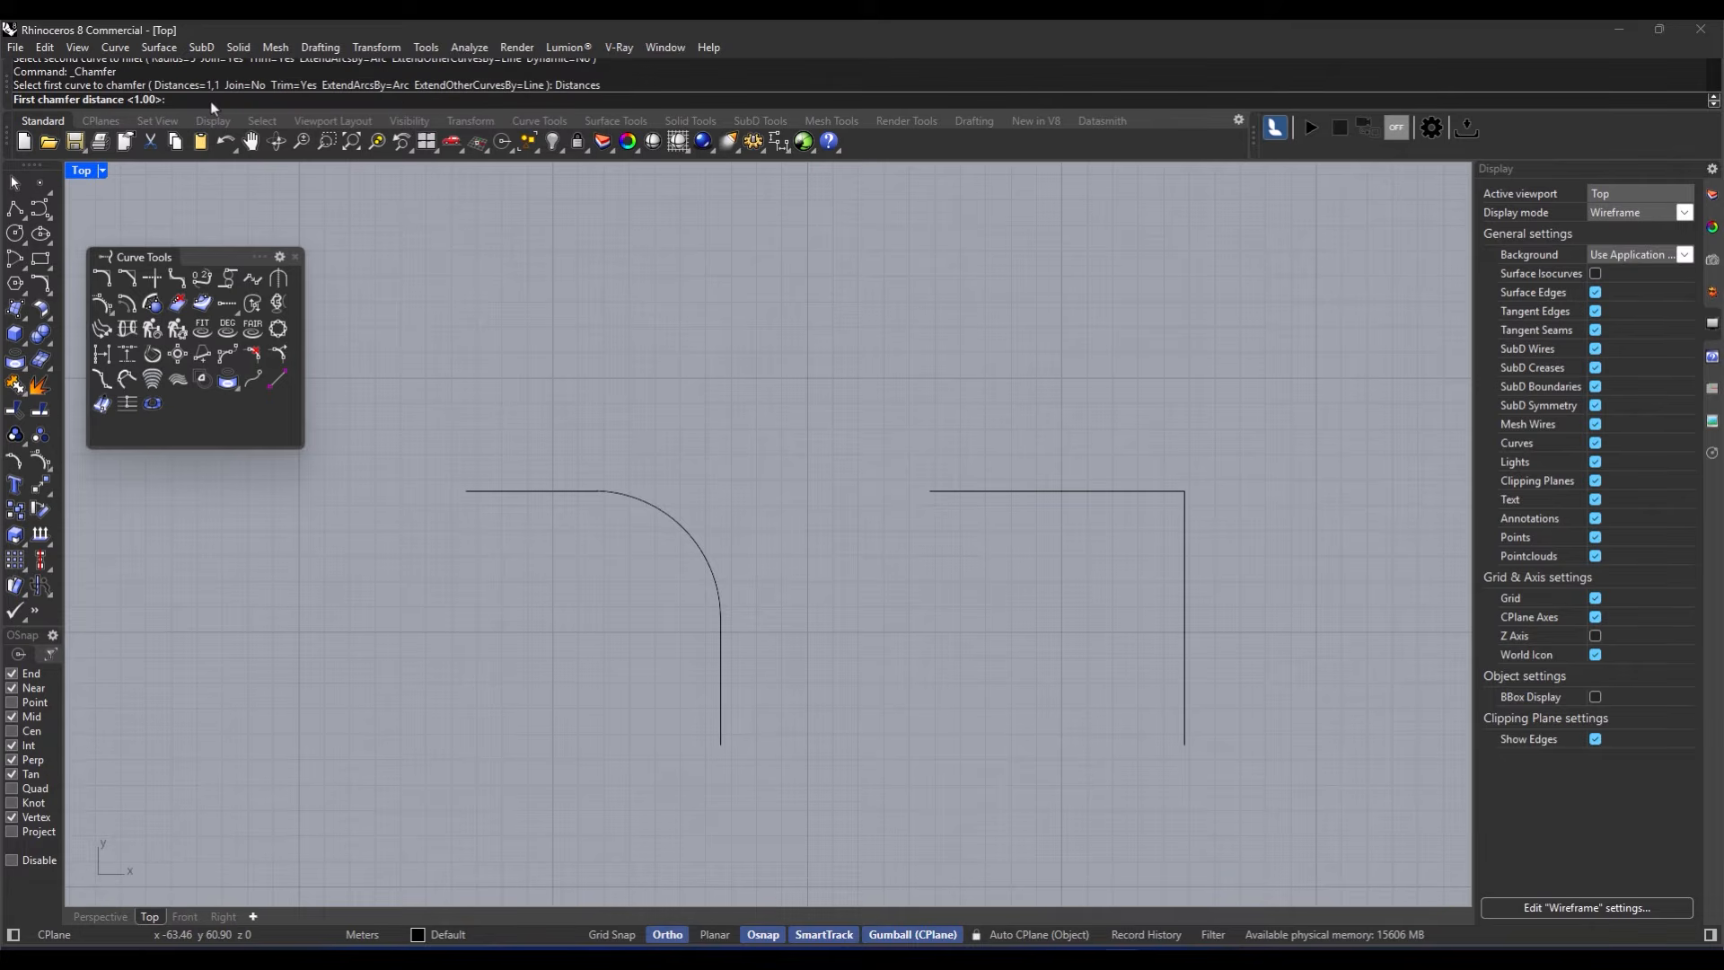
{"action": "type", "text": "5"}
{"action": "key", "text": "Return"}
{"action": "type", "text": "5"}
{"action": "key", "text": "Return"}
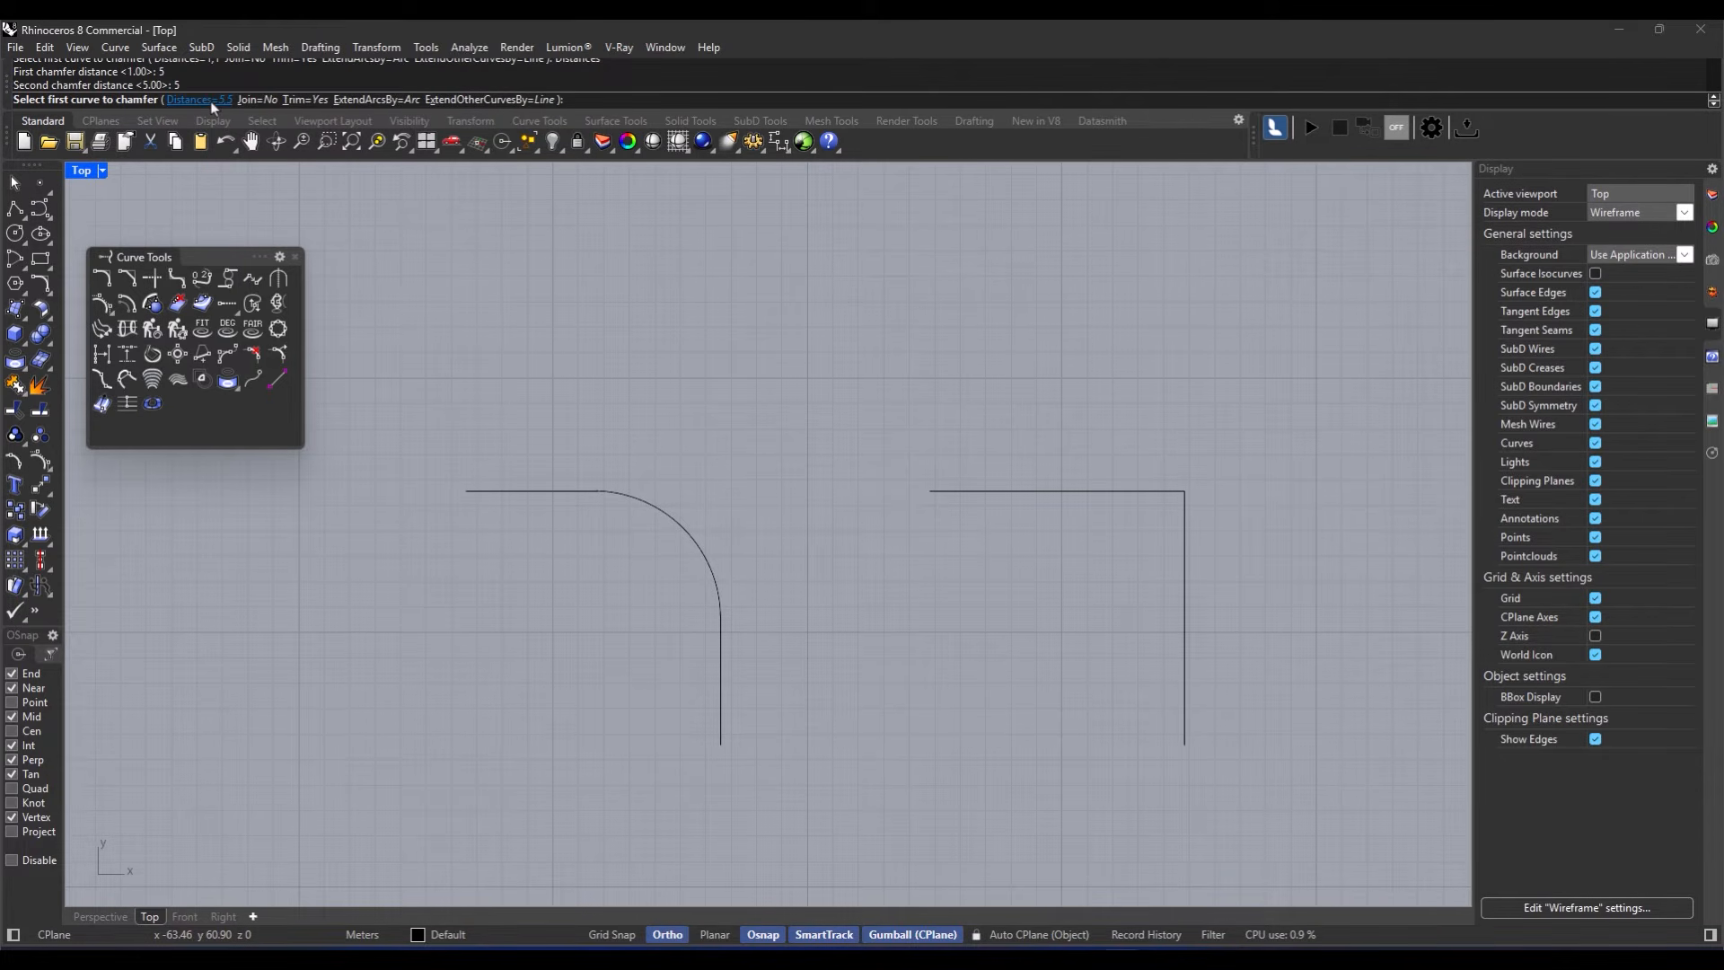
{"action": "left_click", "coordinate": [1107, 491]}
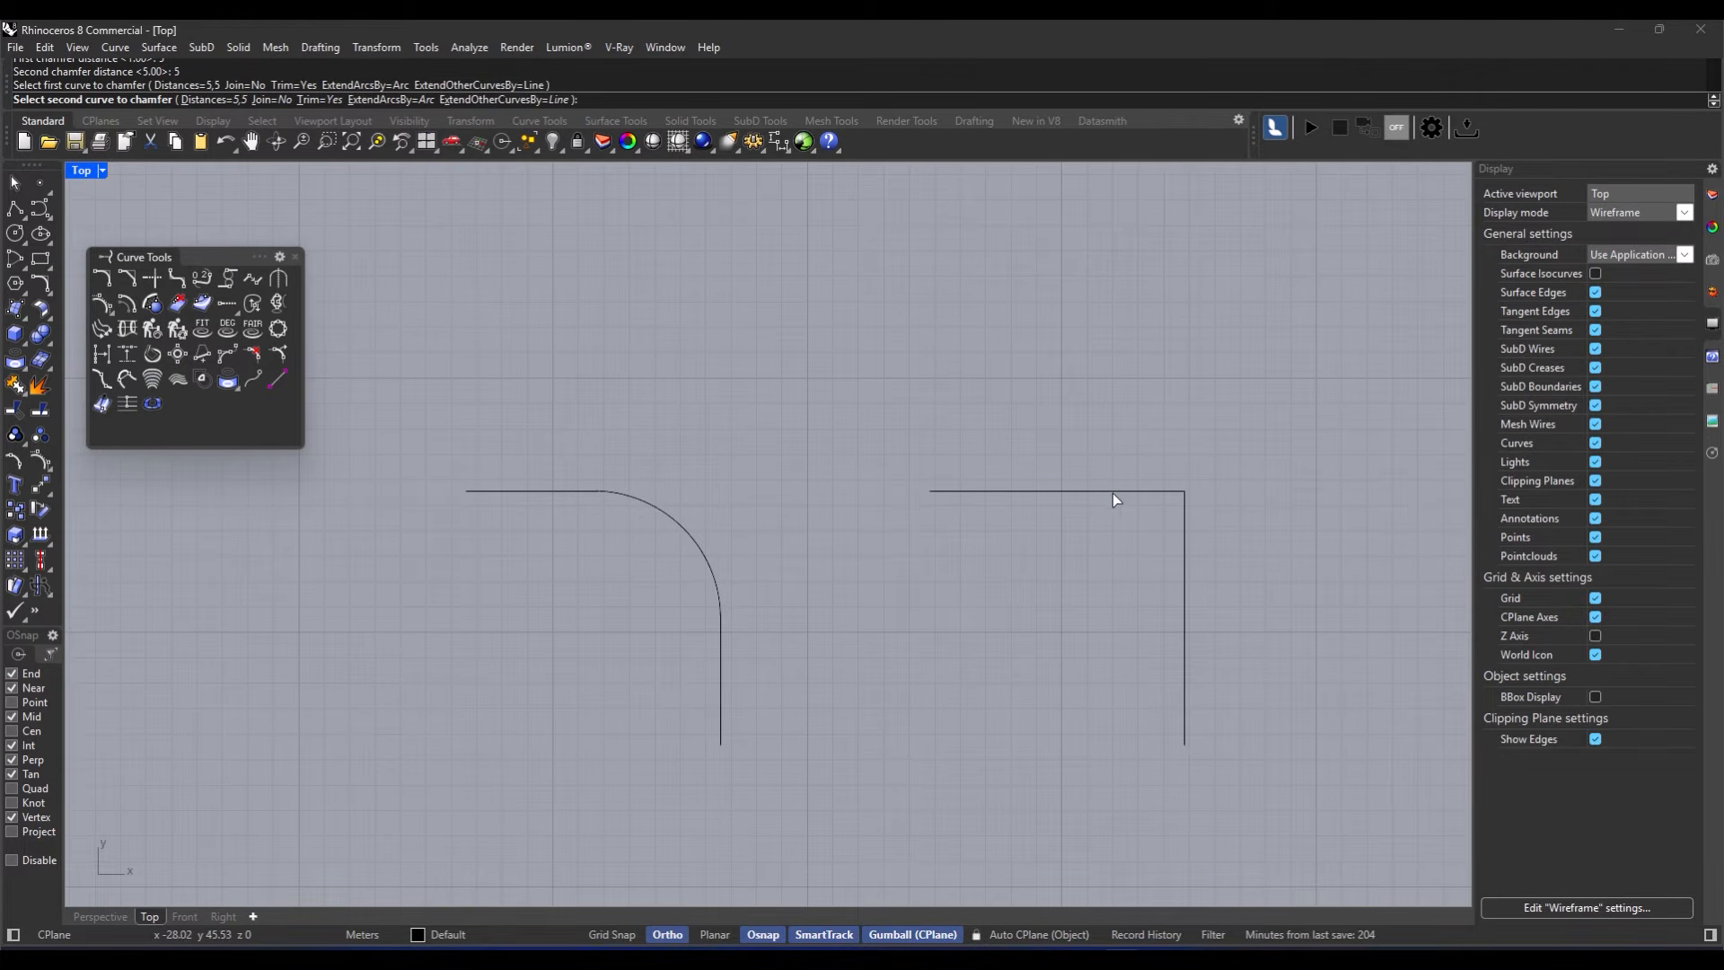
{"action": "left_click", "coordinate": [1185, 575]}
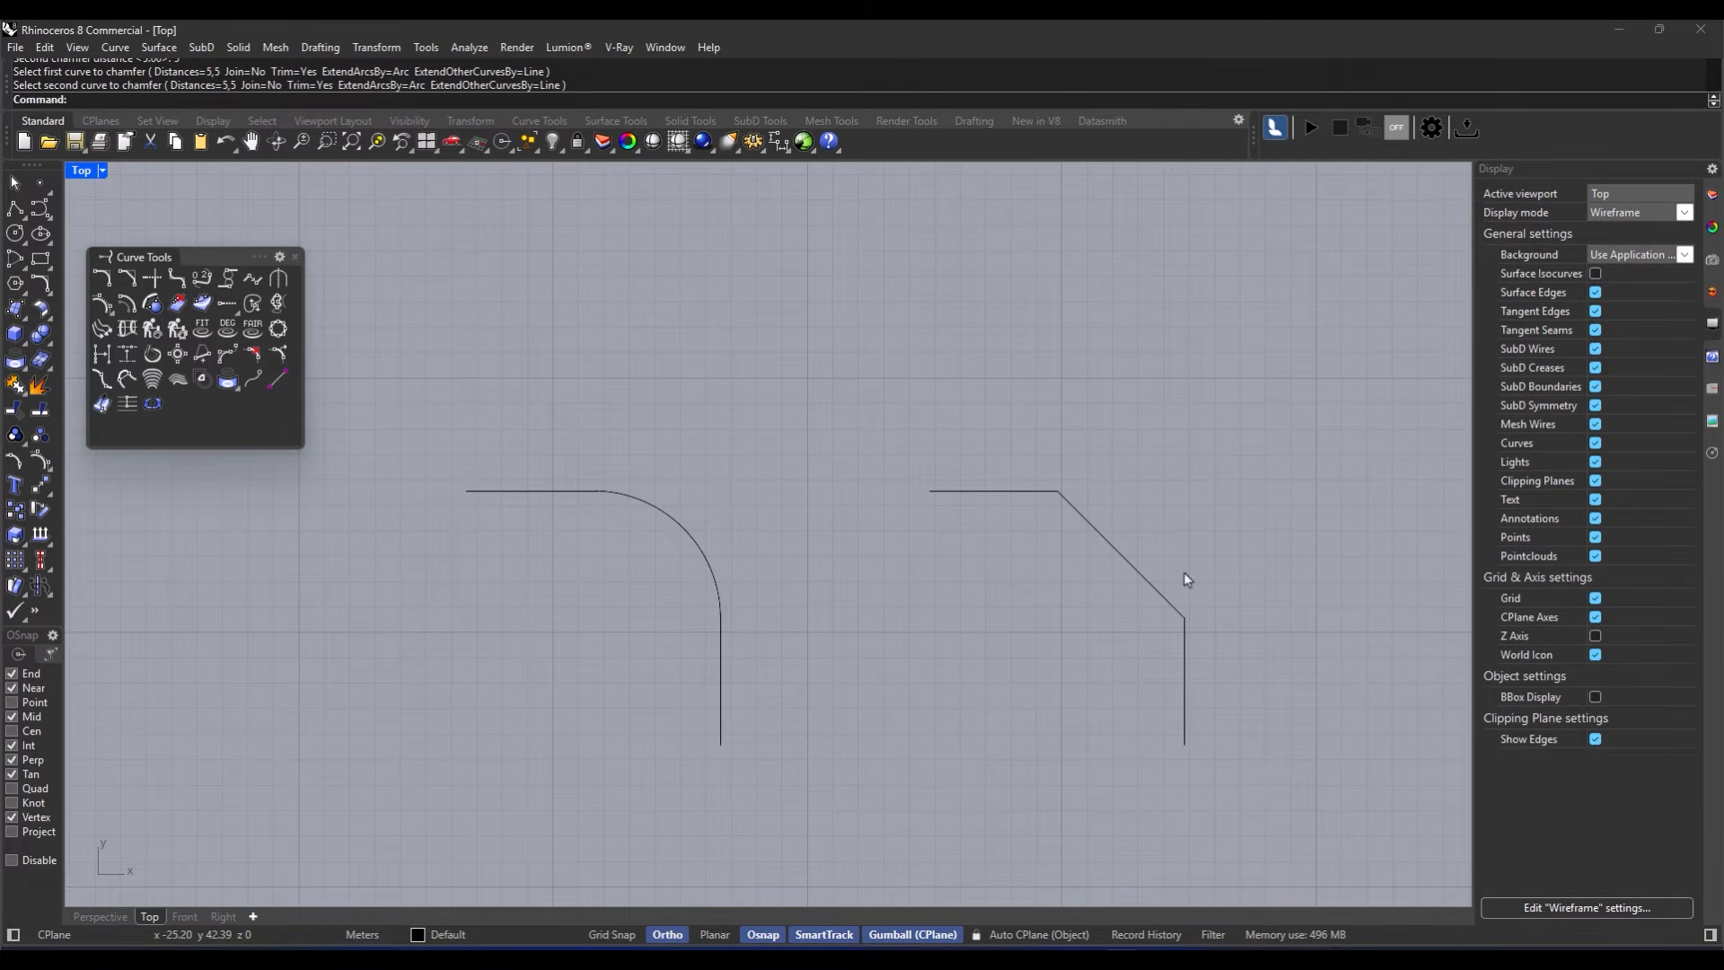
{"action": "right_click_drag", "start_coordinate": [1169, 553], "coordinate": [1090, 546]}
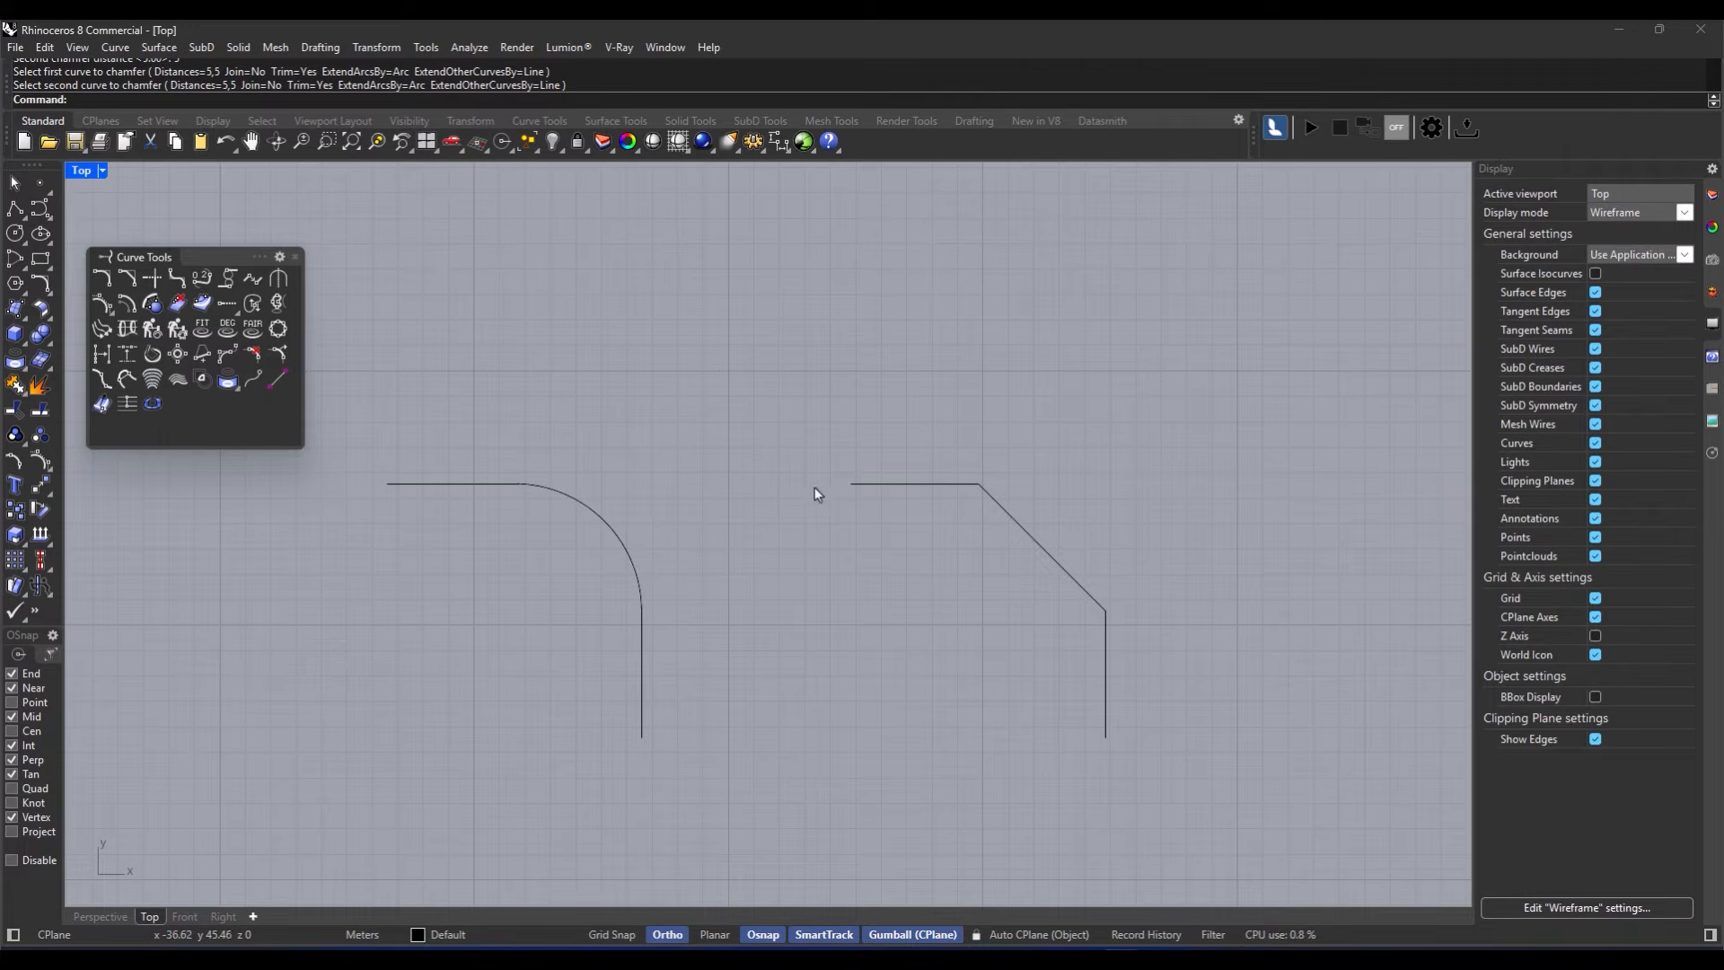
{"action": "right_click_drag", "start_coordinate": [844, 497], "coordinate": [876, 501]}
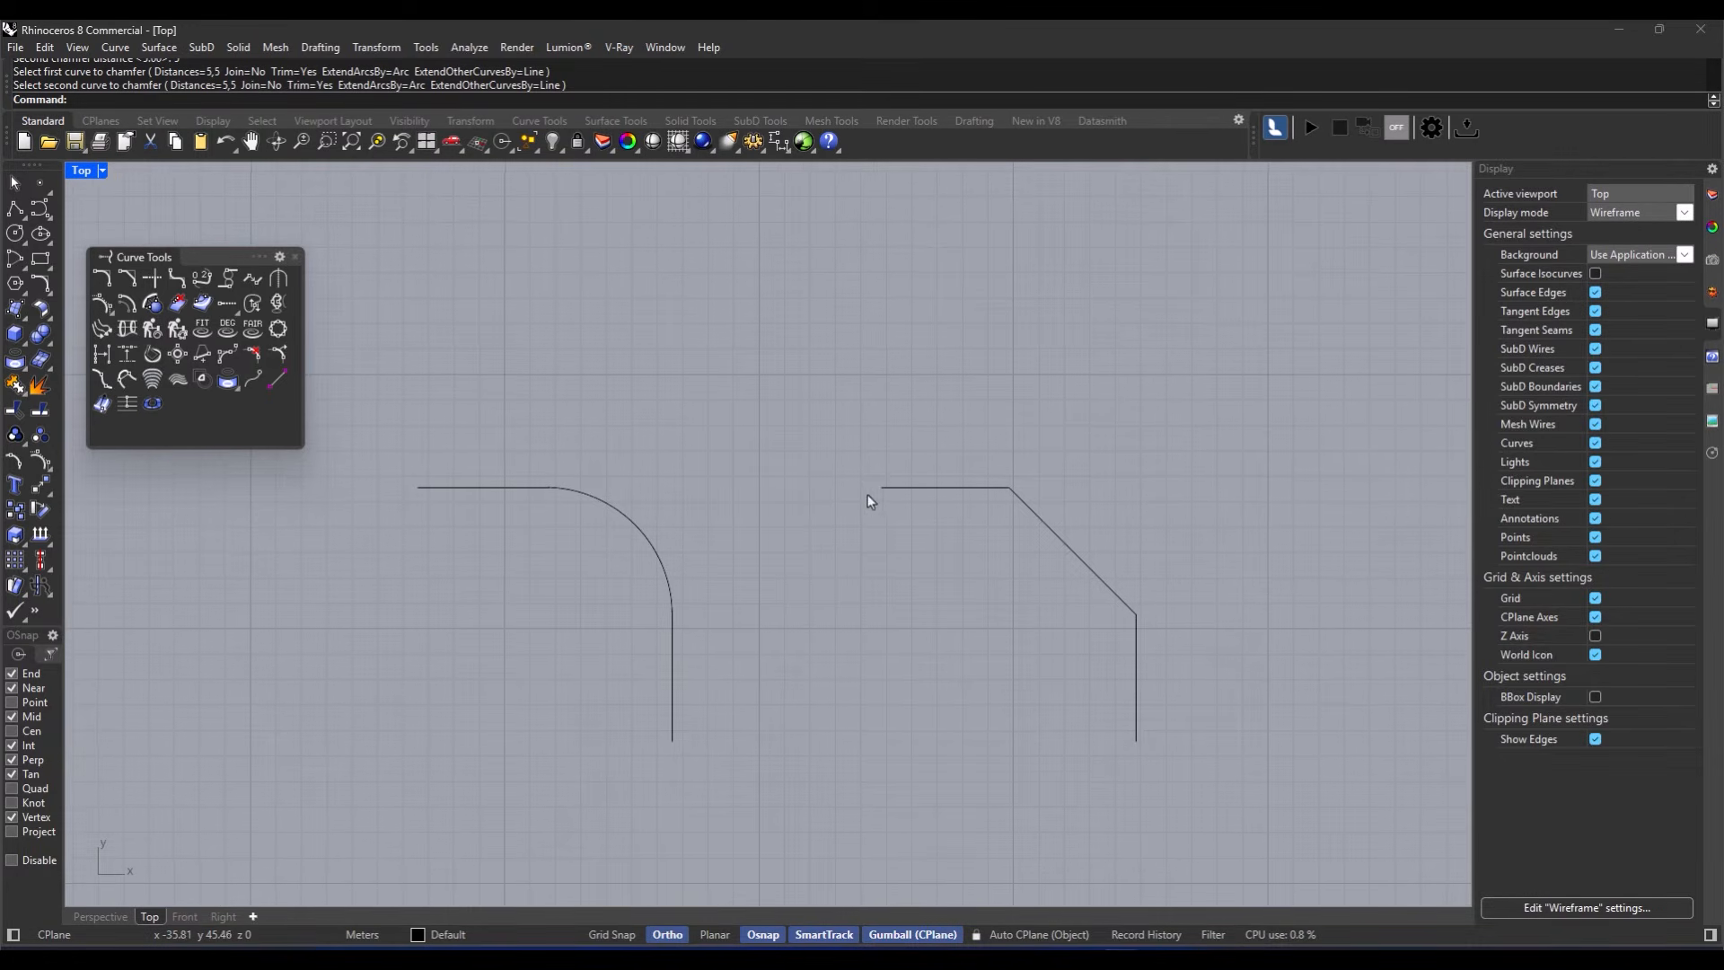
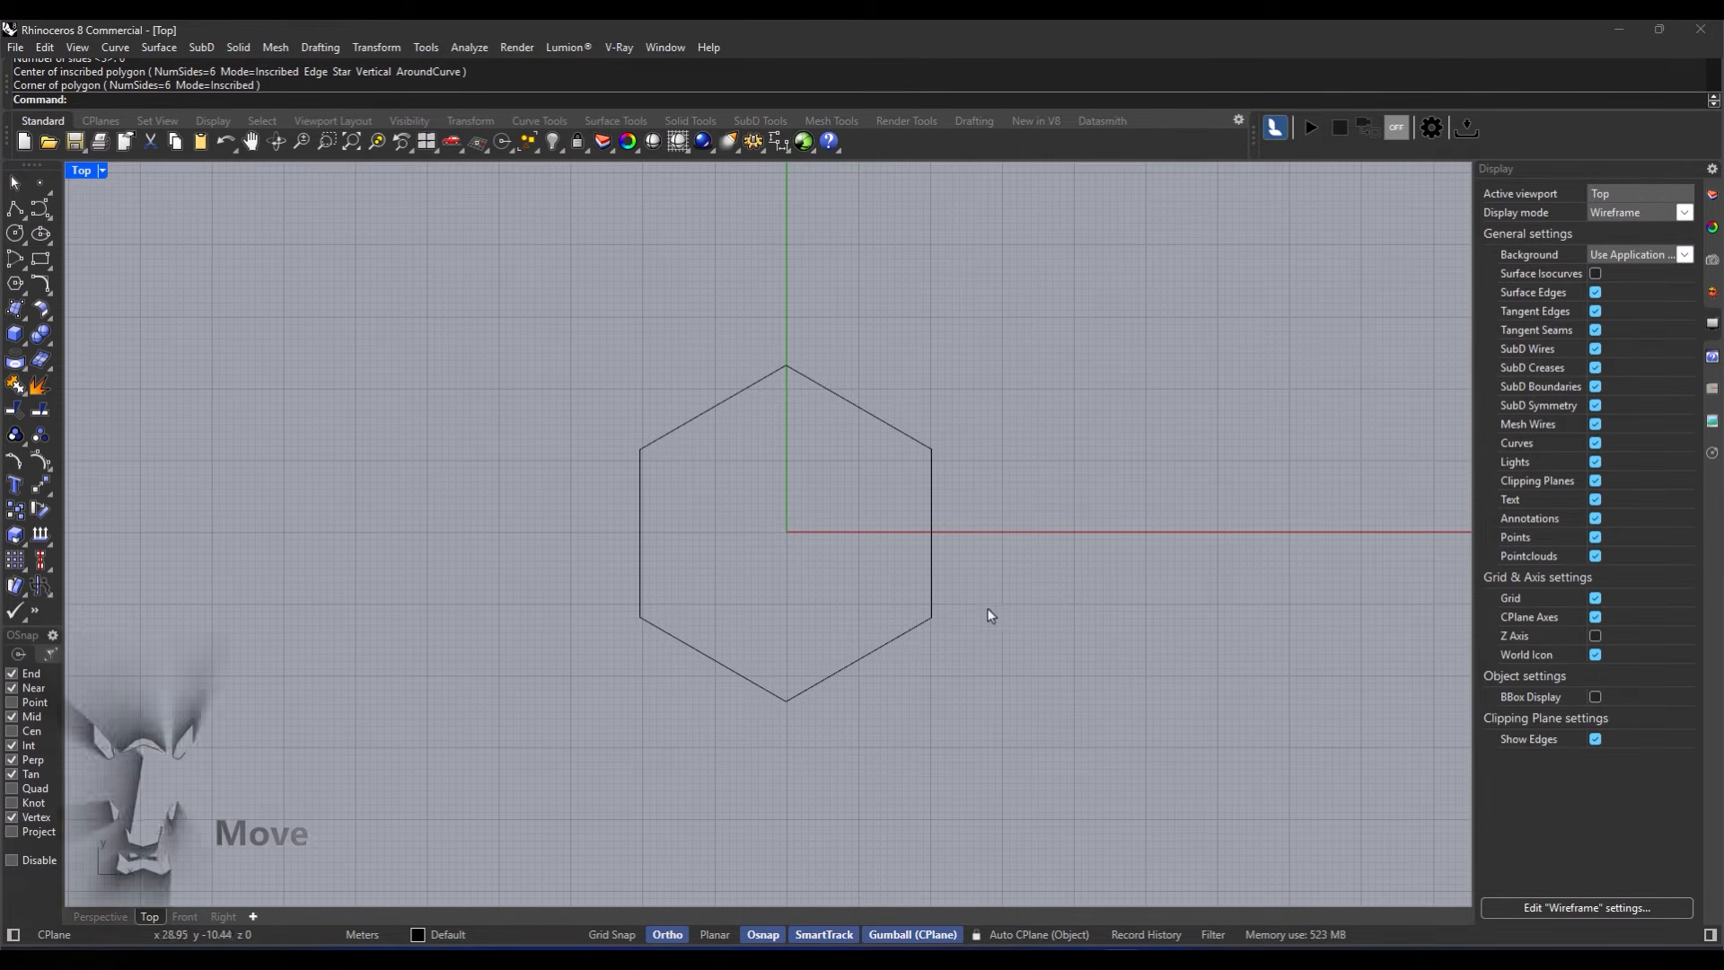
Step: Move the hexagon from its lowest vertex about 54 m toward positive x and slightly positive y, with Ortho off
{"action": "left_click", "coordinate": [42, 489]}
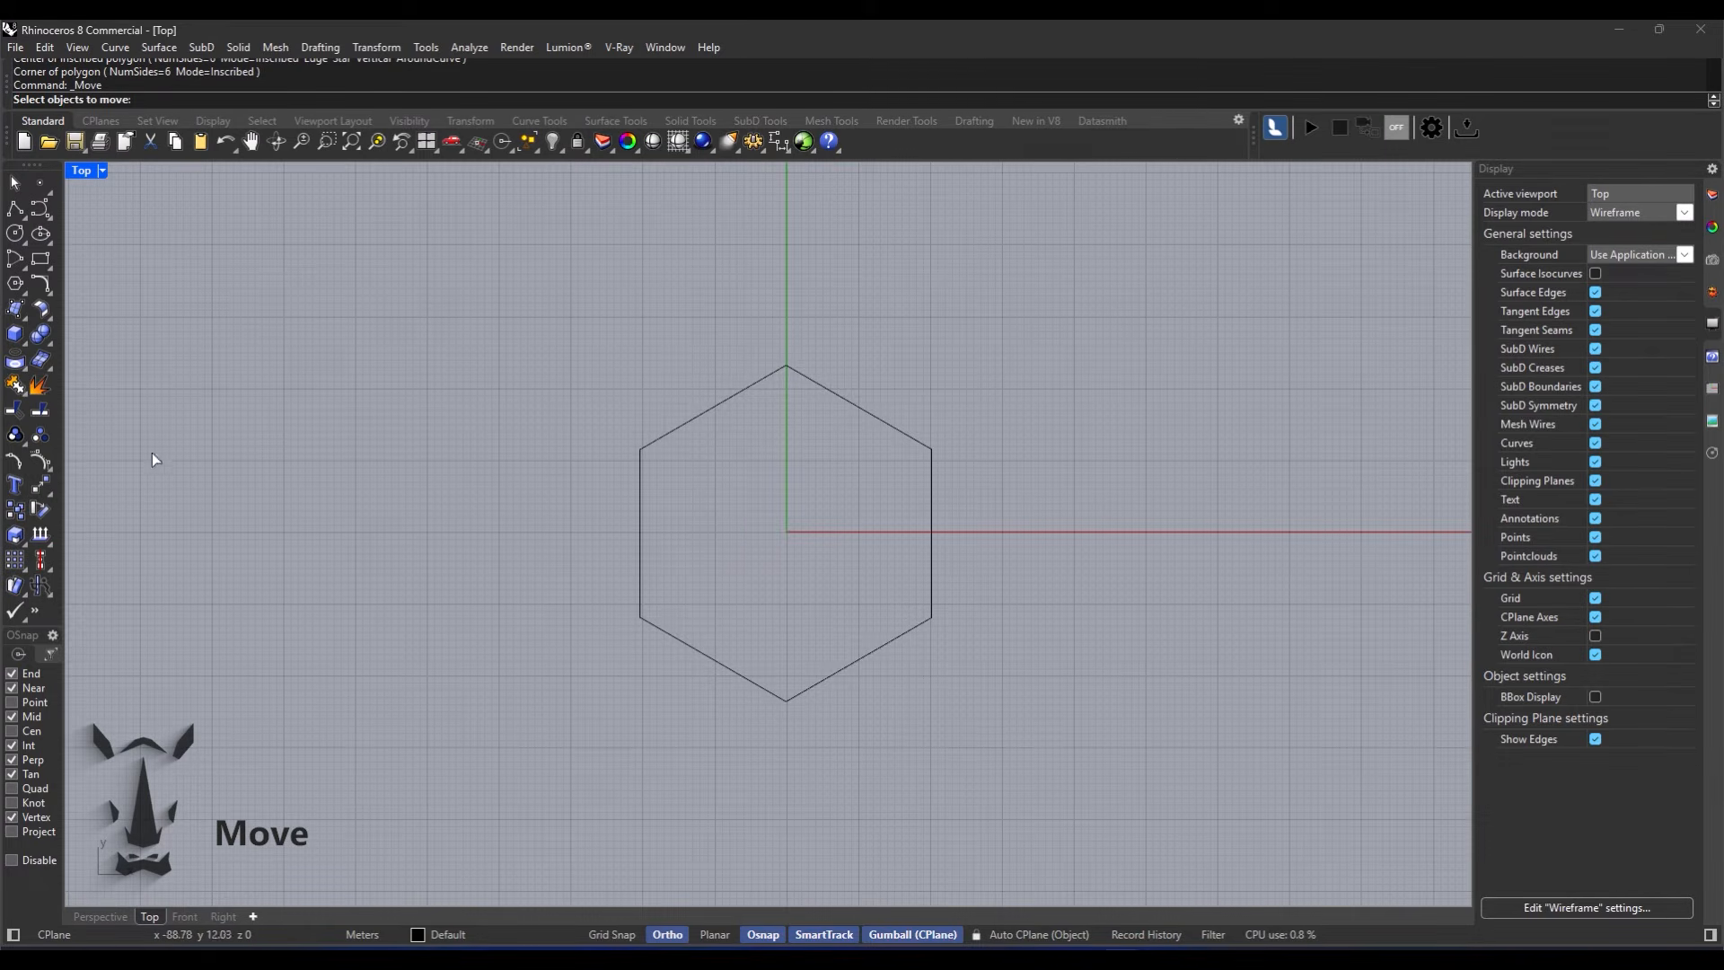
{"action": "scroll", "coordinate": [623, 519], "scroll_direction": "down", "scroll_amount": 1}
{"action": "scroll", "coordinate": [623, 519], "scroll_direction": "up", "scroll_amount": 1}
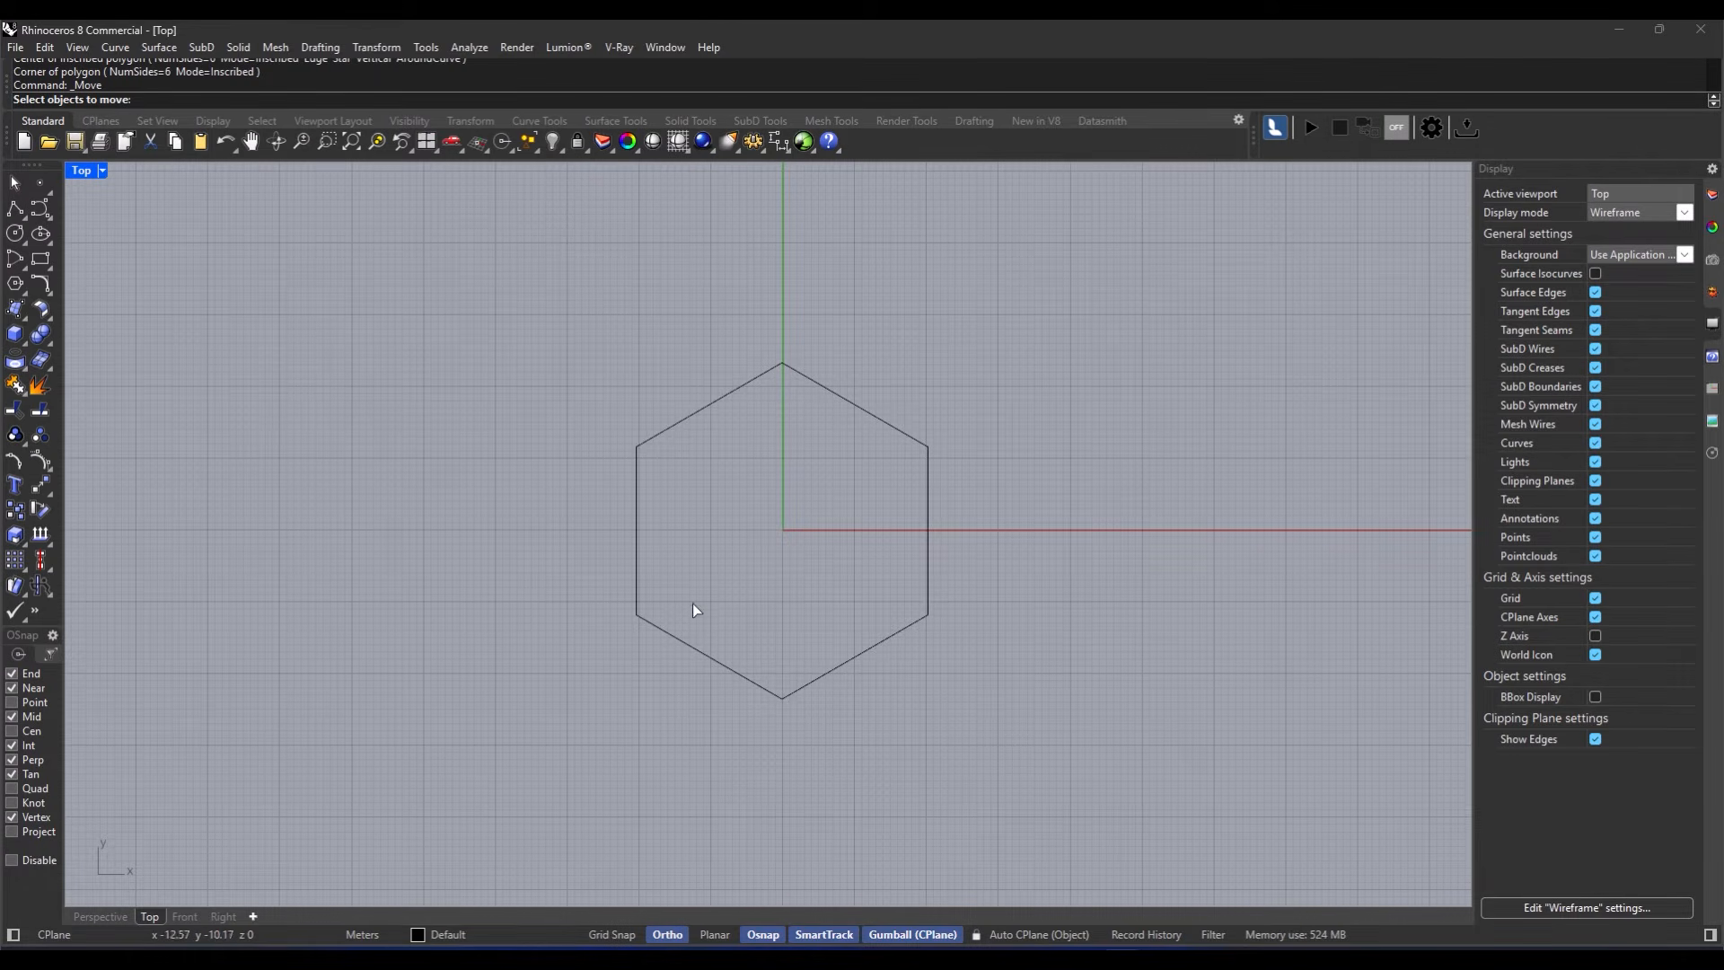
{"action": "left_click", "coordinate": [848, 659]}
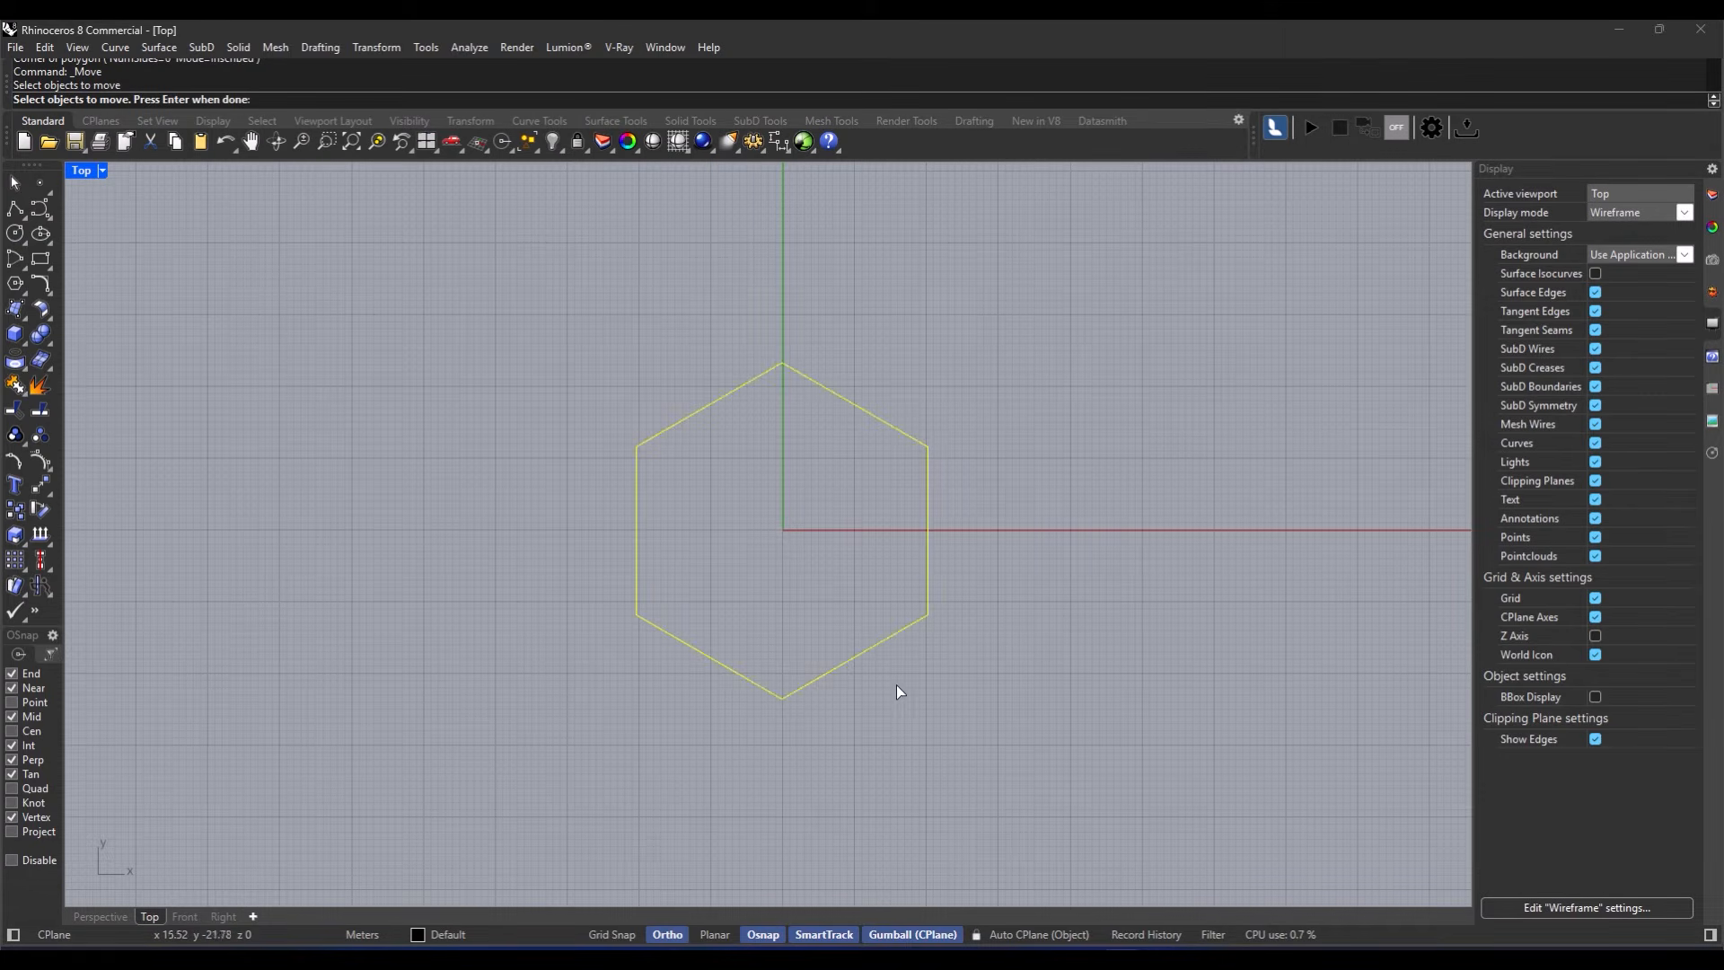
{"action": "right_click_drag", "start_coordinate": [820, 709], "coordinate": [818, 711]}
{"action": "right_click", "coordinate": [818, 711]}
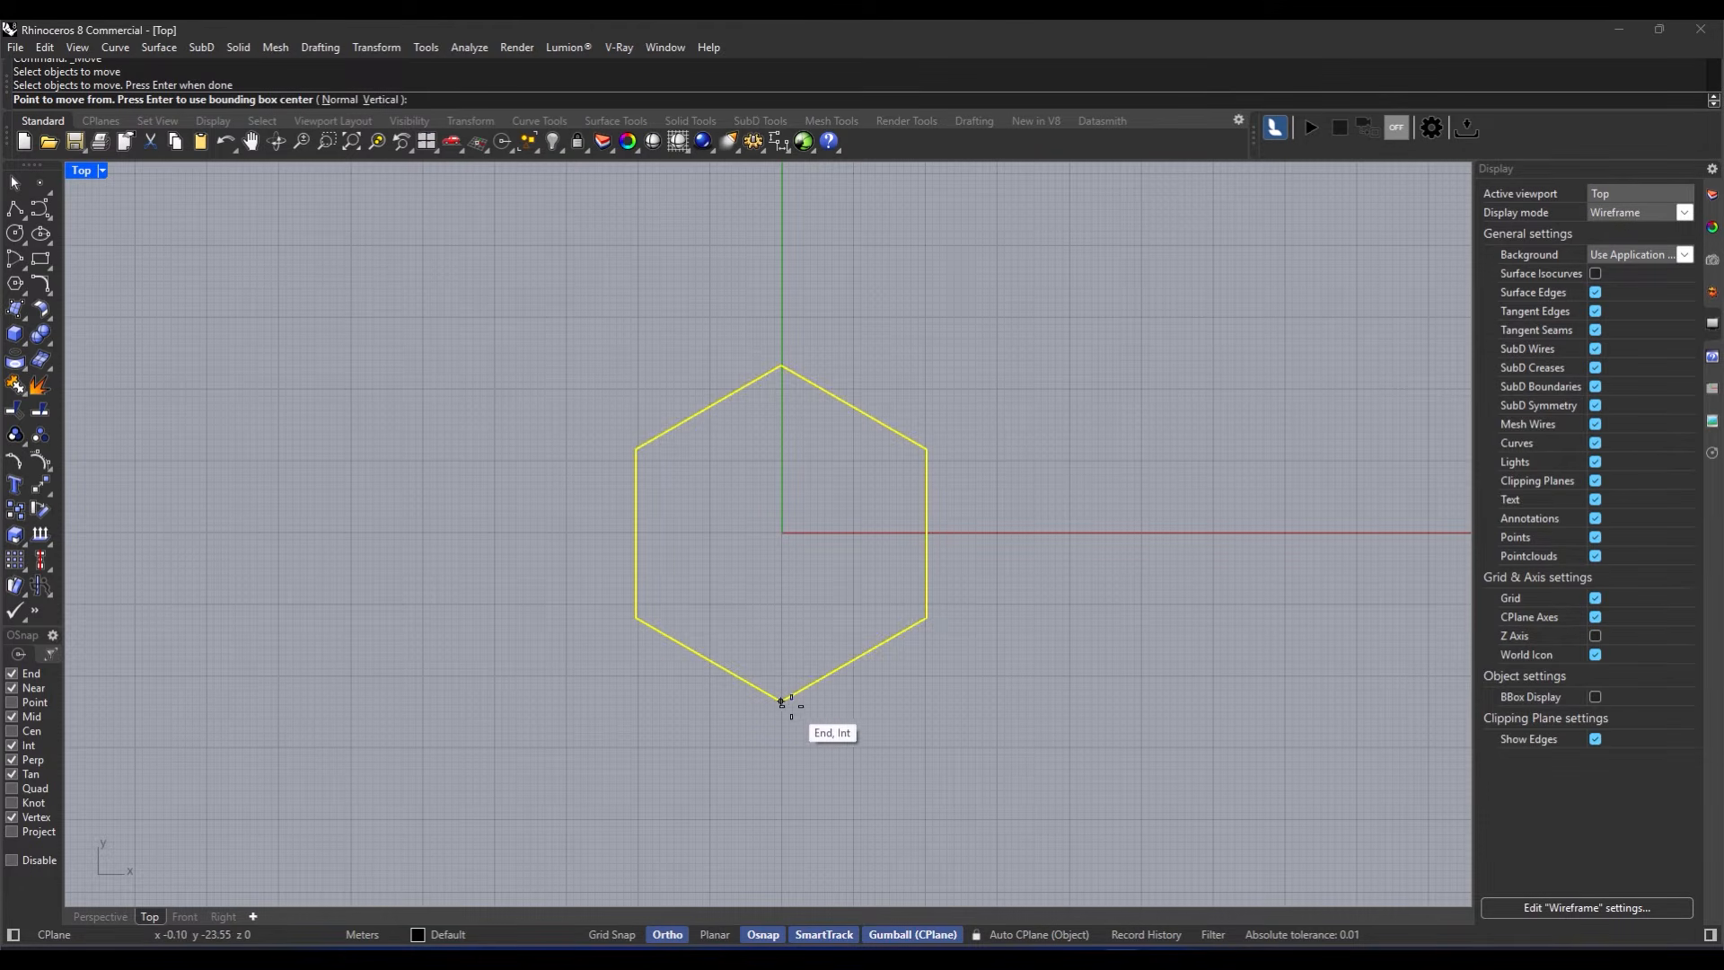
{"action": "left_click", "coordinate": [782, 702]}
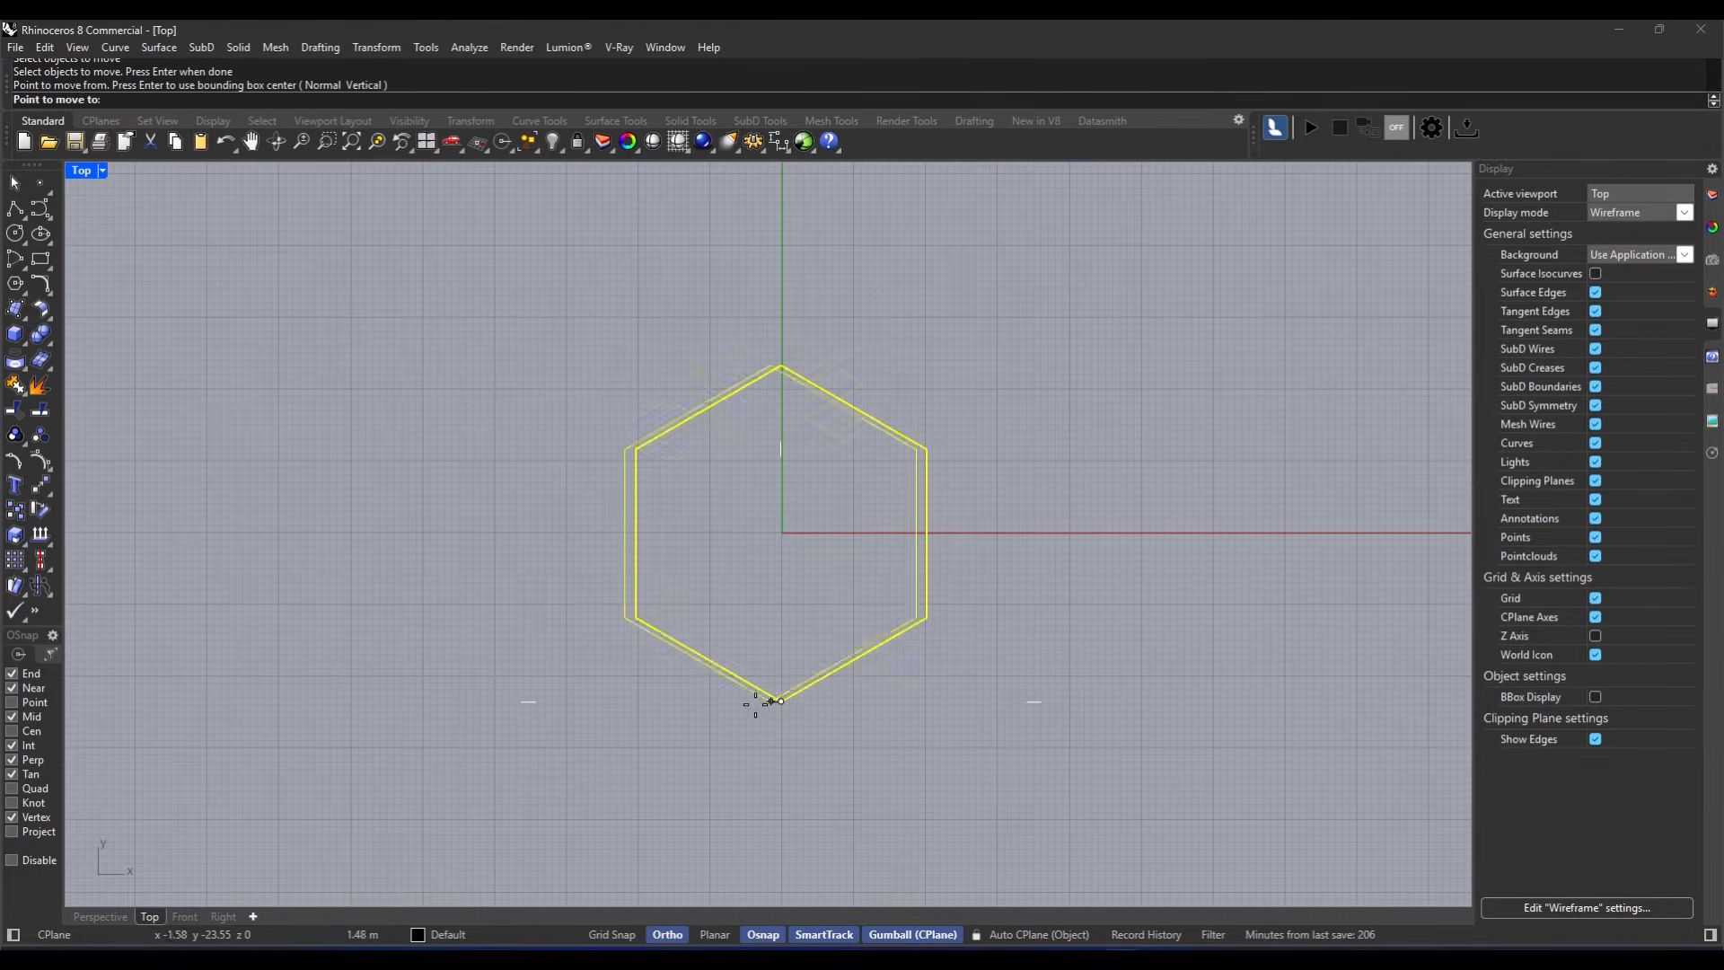
{"action": "key", "text": "F8"}
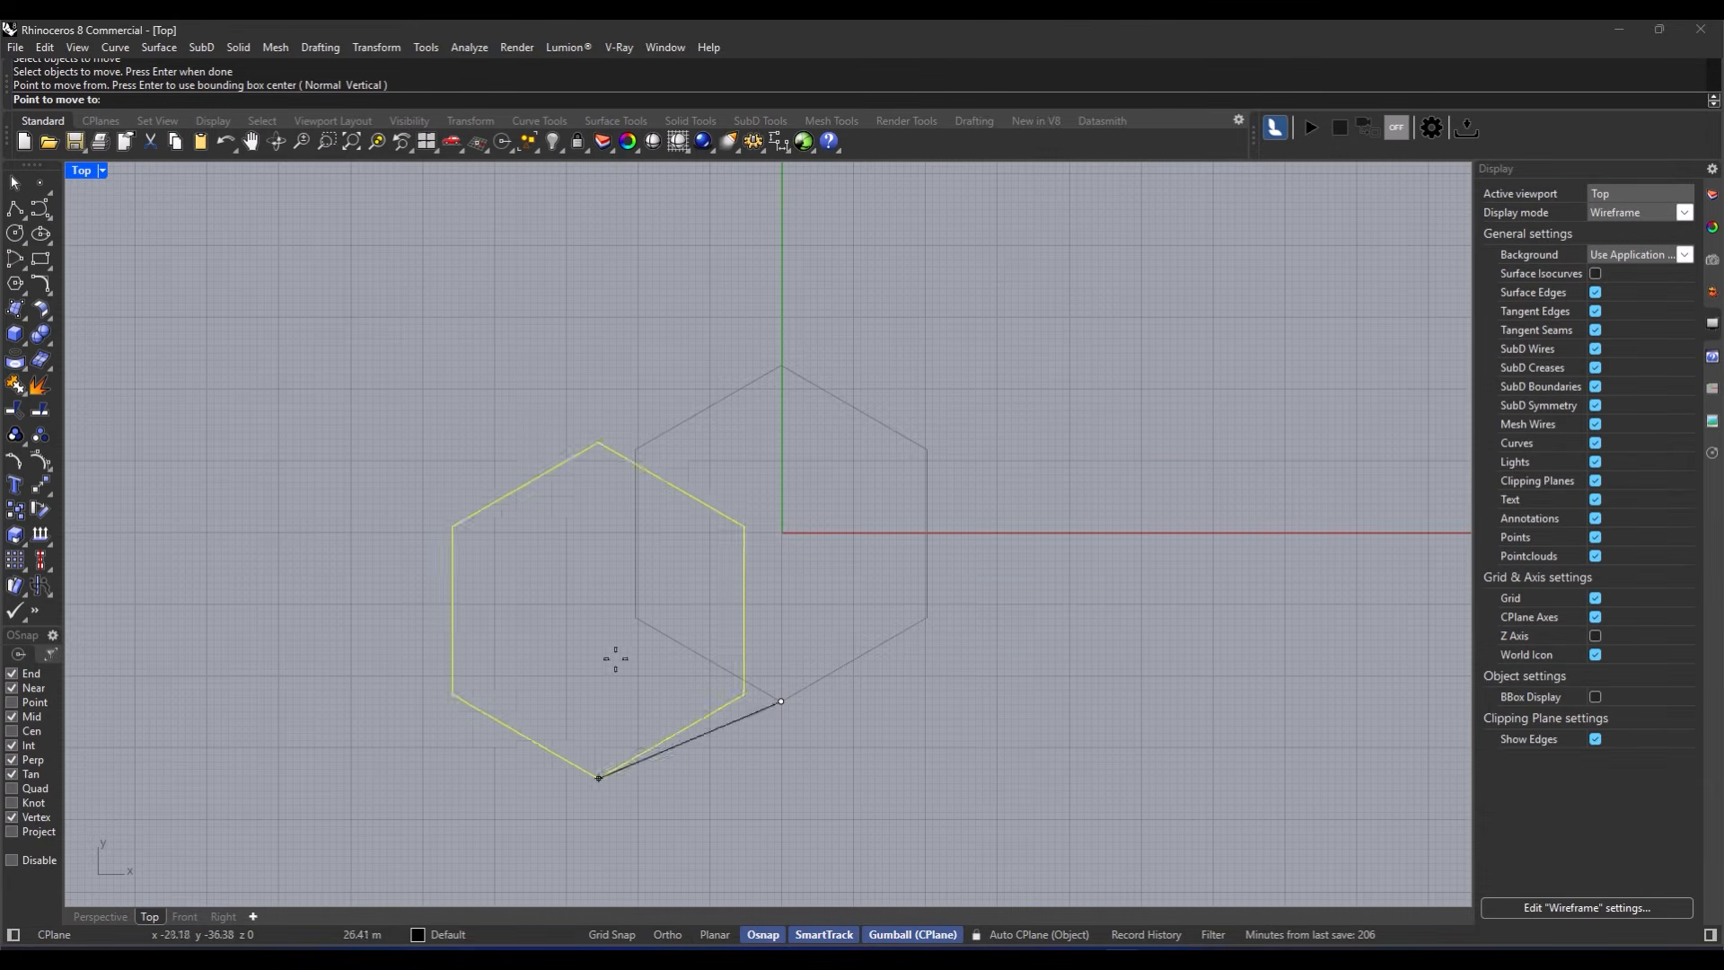
{"action": "left_click", "coordinate": [1157, 612]}
Step: Turn Ortho back on and move the hexagon a short distance straight up in positive y
{"action": "key", "text": "F8"}
{"action": "right_click_drag", "start_coordinate": [1078, 589], "coordinate": [828, 643]}
{"action": "scroll", "coordinate": [815, 525], "scroll_direction": "down", "scroll_amount": 2}
{"action": "scroll", "coordinate": [816, 524], "scroll_direction": "up", "scroll_amount": 1}
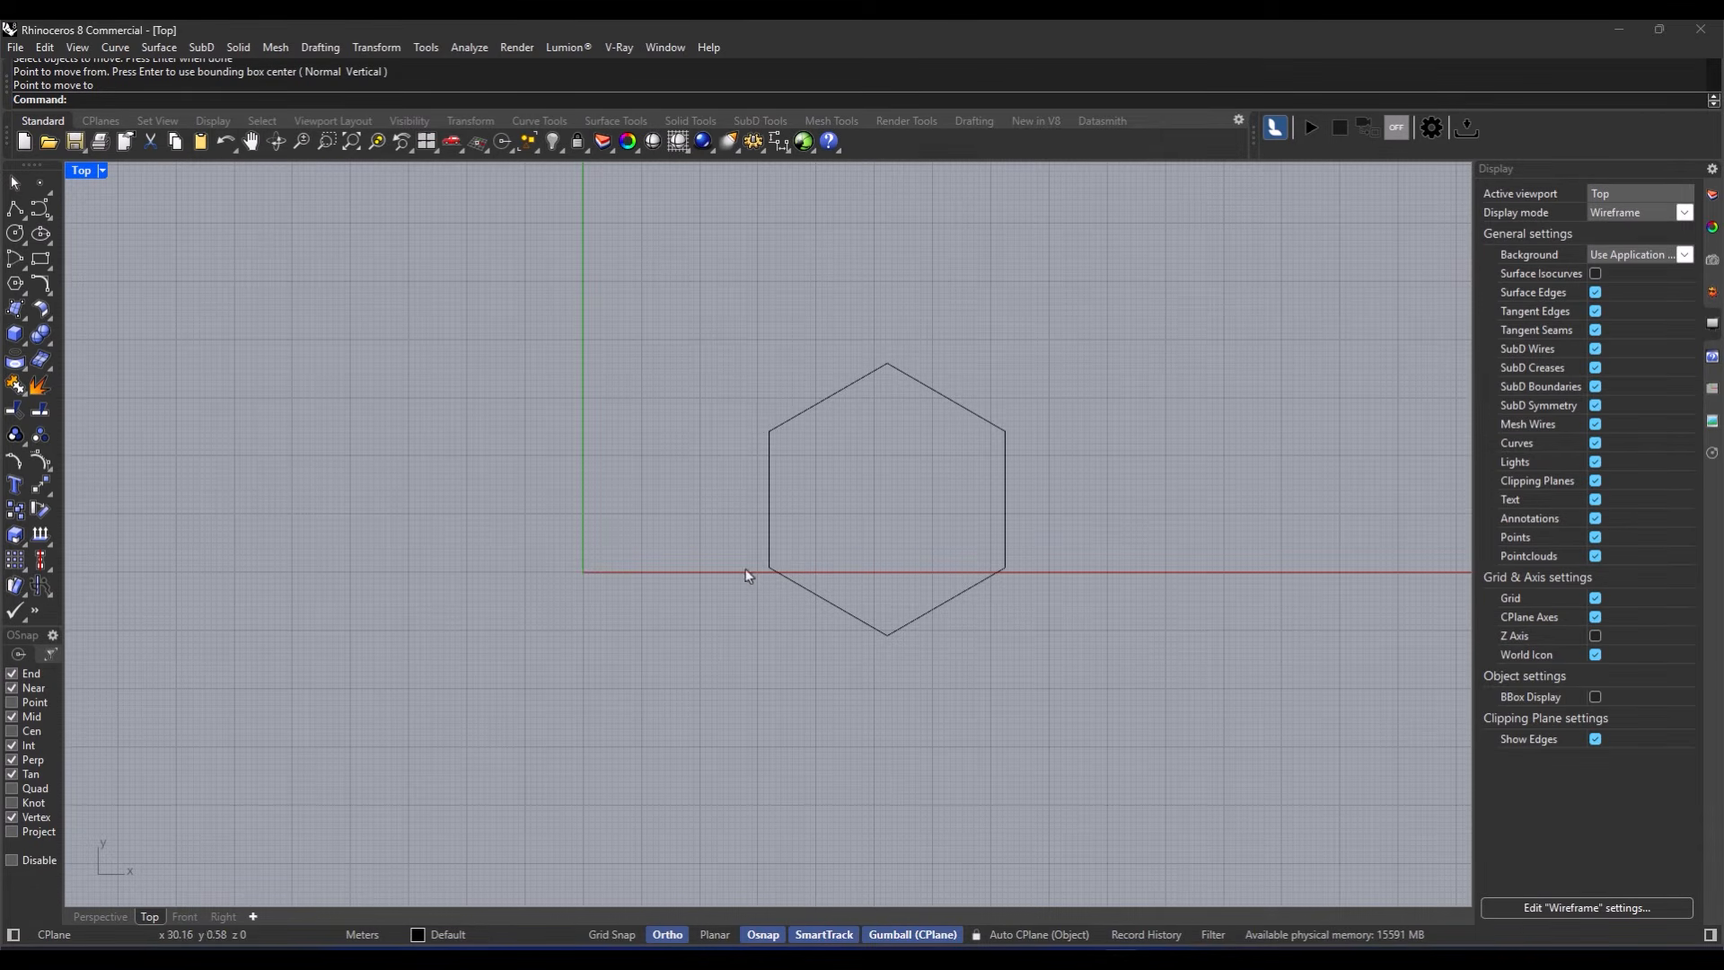
{"action": "right_click_drag", "start_coordinate": [661, 573], "coordinate": [565, 604]}
{"action": "scroll", "coordinate": [789, 574], "scroll_direction": "up", "scroll_amount": 2}
{"action": "right_click_drag", "start_coordinate": [729, 595], "coordinate": [653, 596]}
{"action": "left_click", "coordinate": [737, 597]}
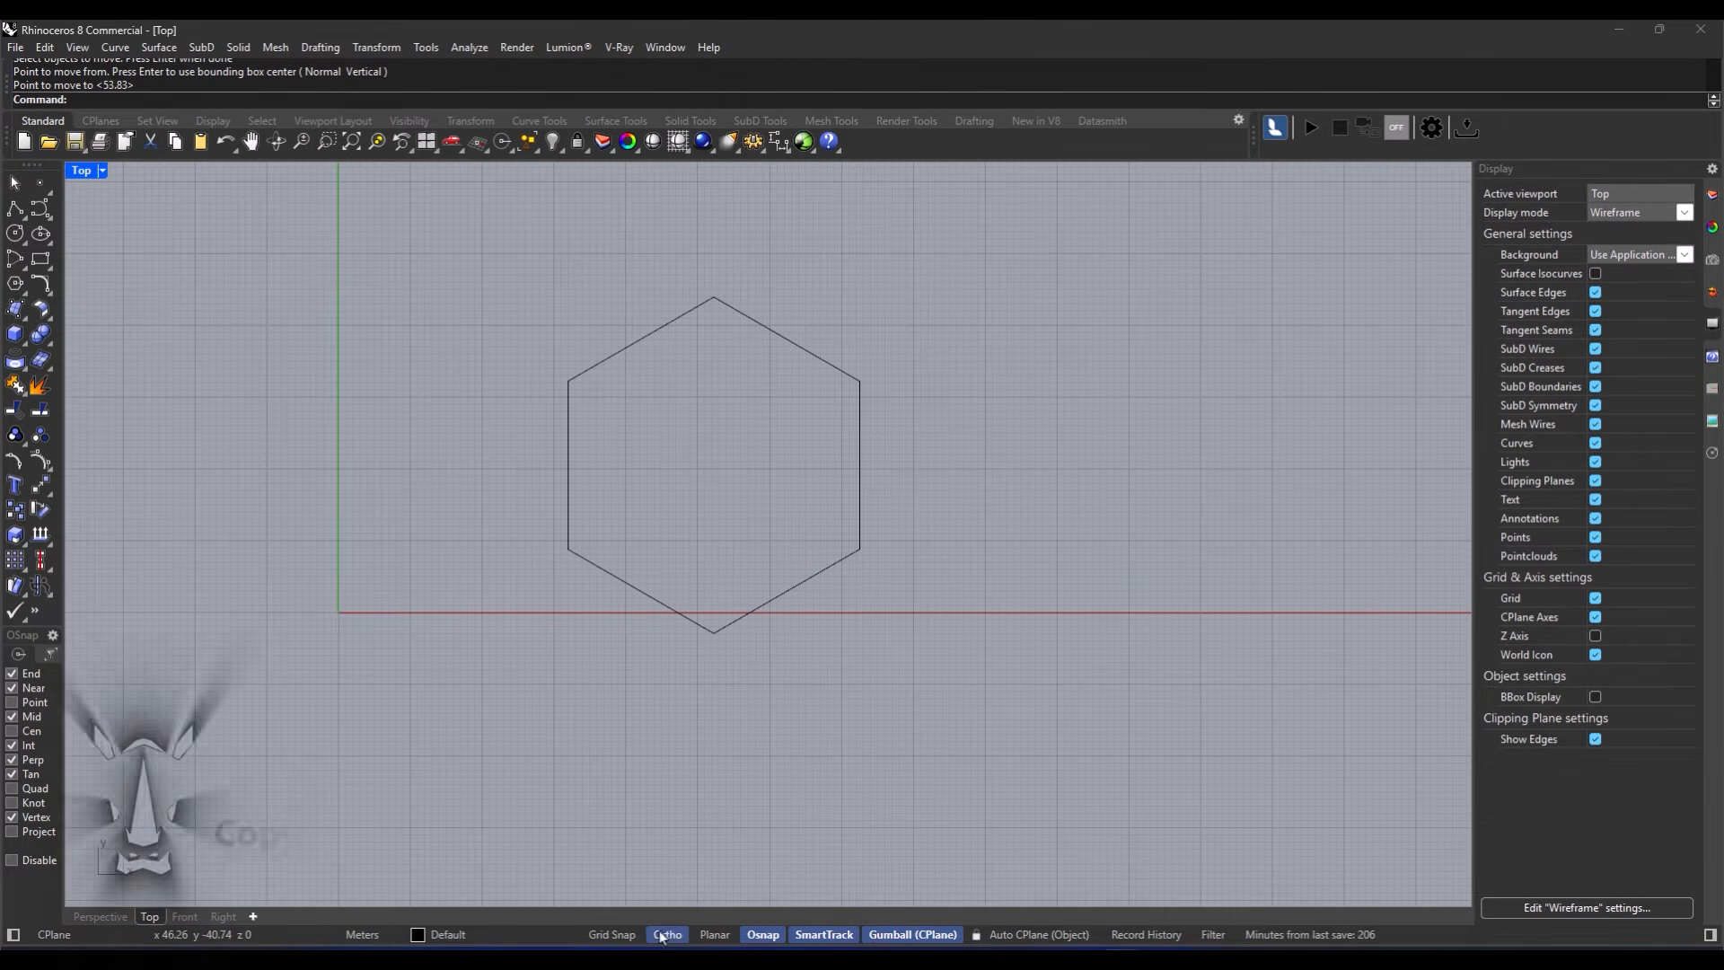
Step: Copy the hexagon from its lowest vertex to three spots: one on its positive-x side and two near the y-axis
{"action": "left_click", "coordinate": [15, 510]}
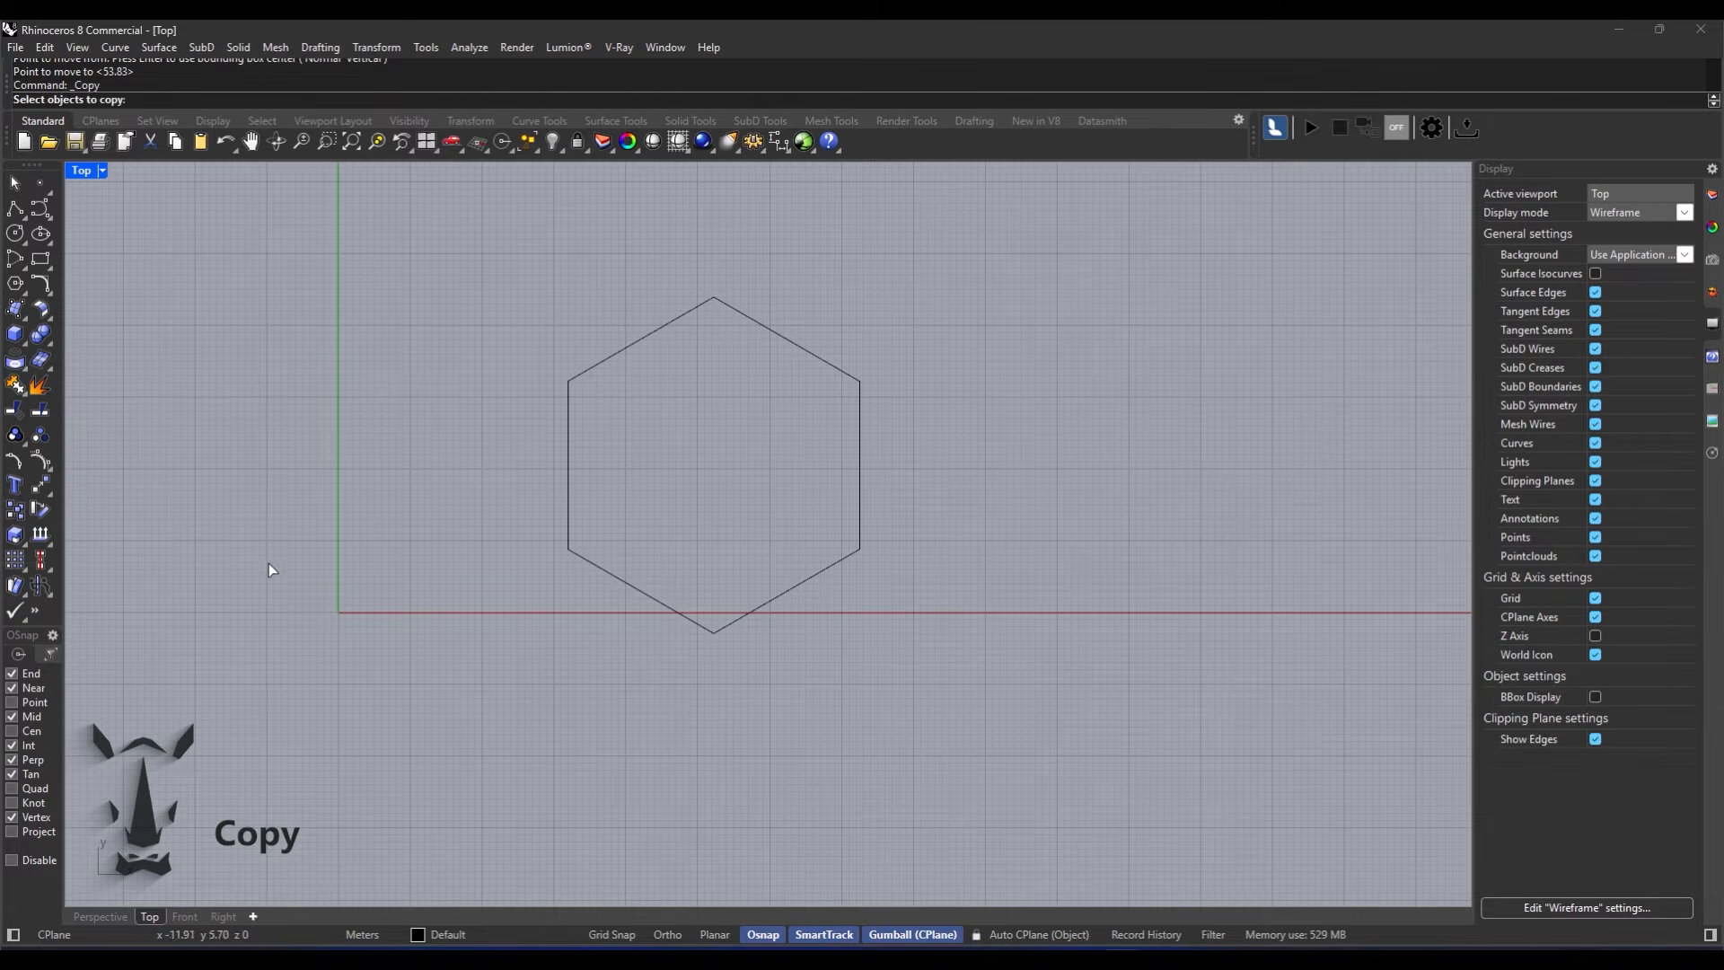
{"action": "left_click", "coordinate": [15, 511]}
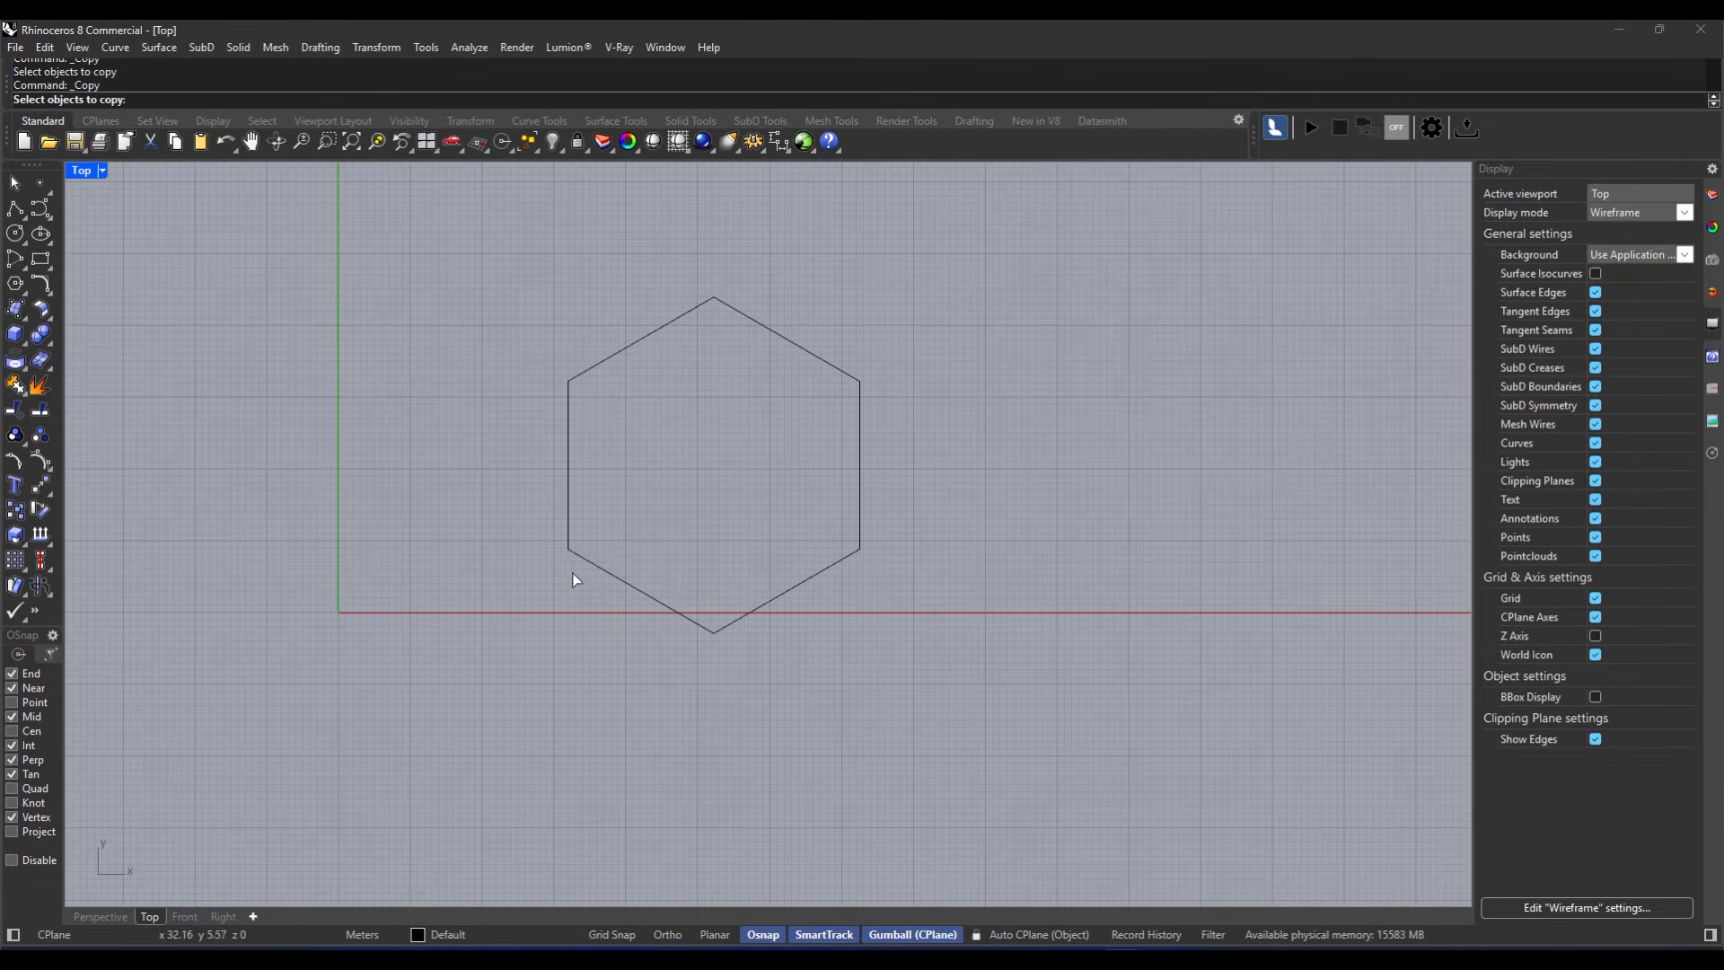
{"action": "left_click", "coordinate": [611, 583]}
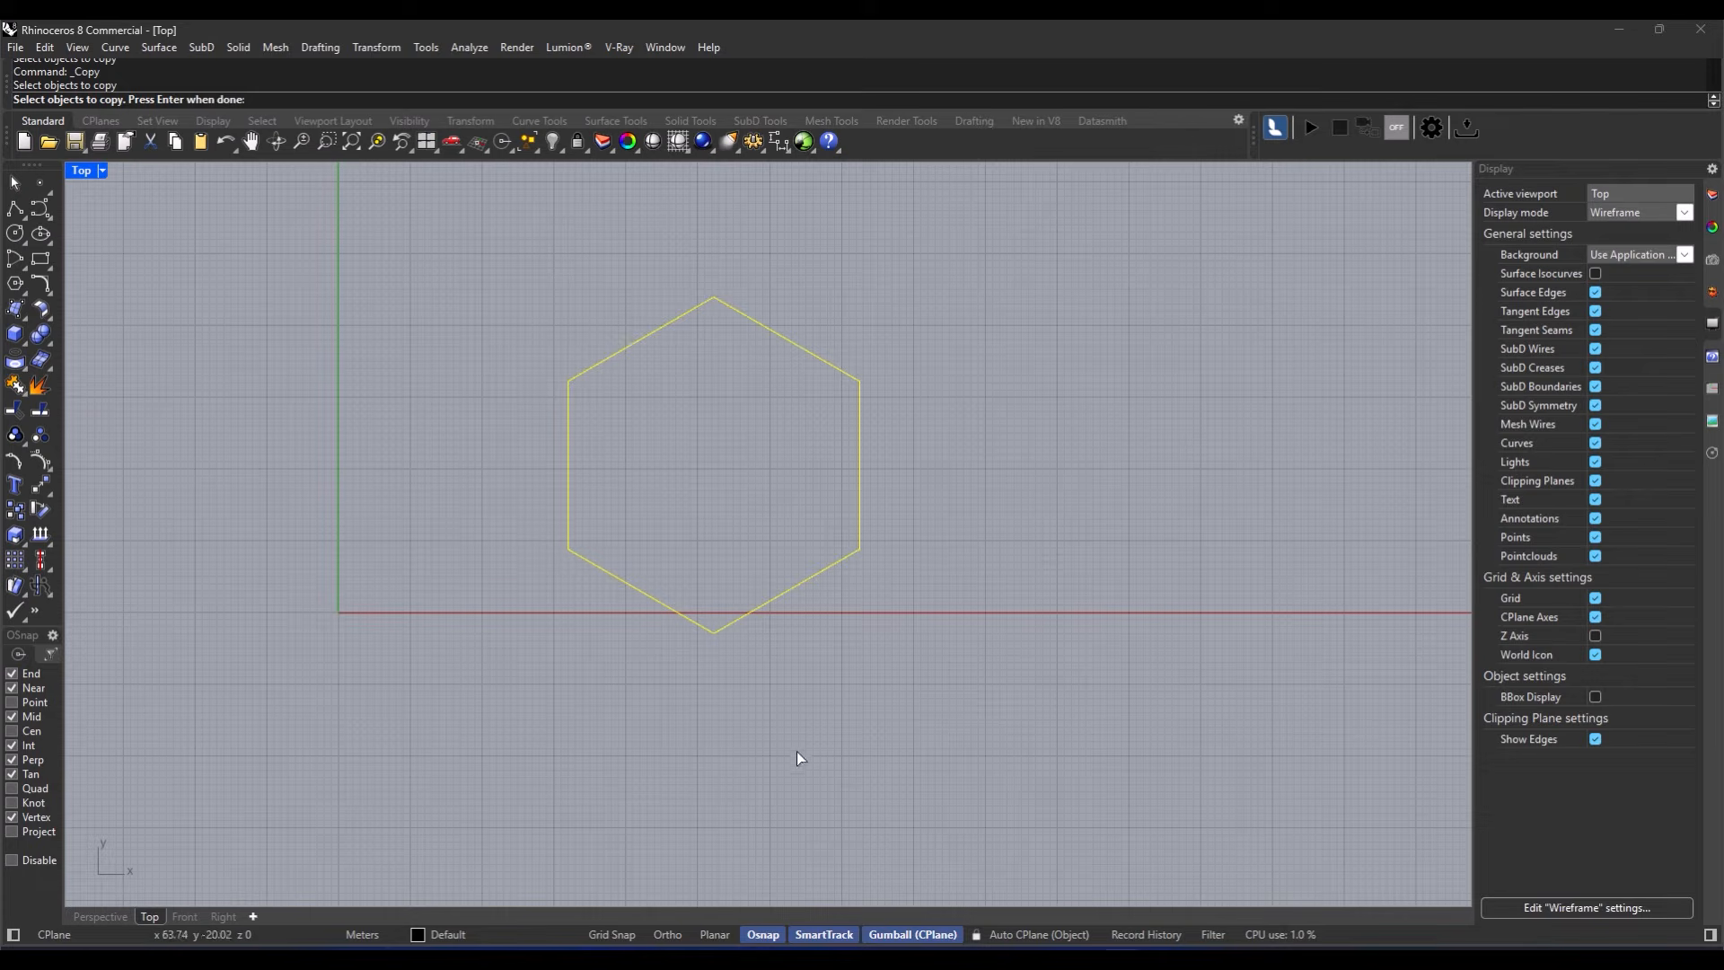
{"action": "right_click_drag", "start_coordinate": [803, 654], "coordinate": [804, 711]}
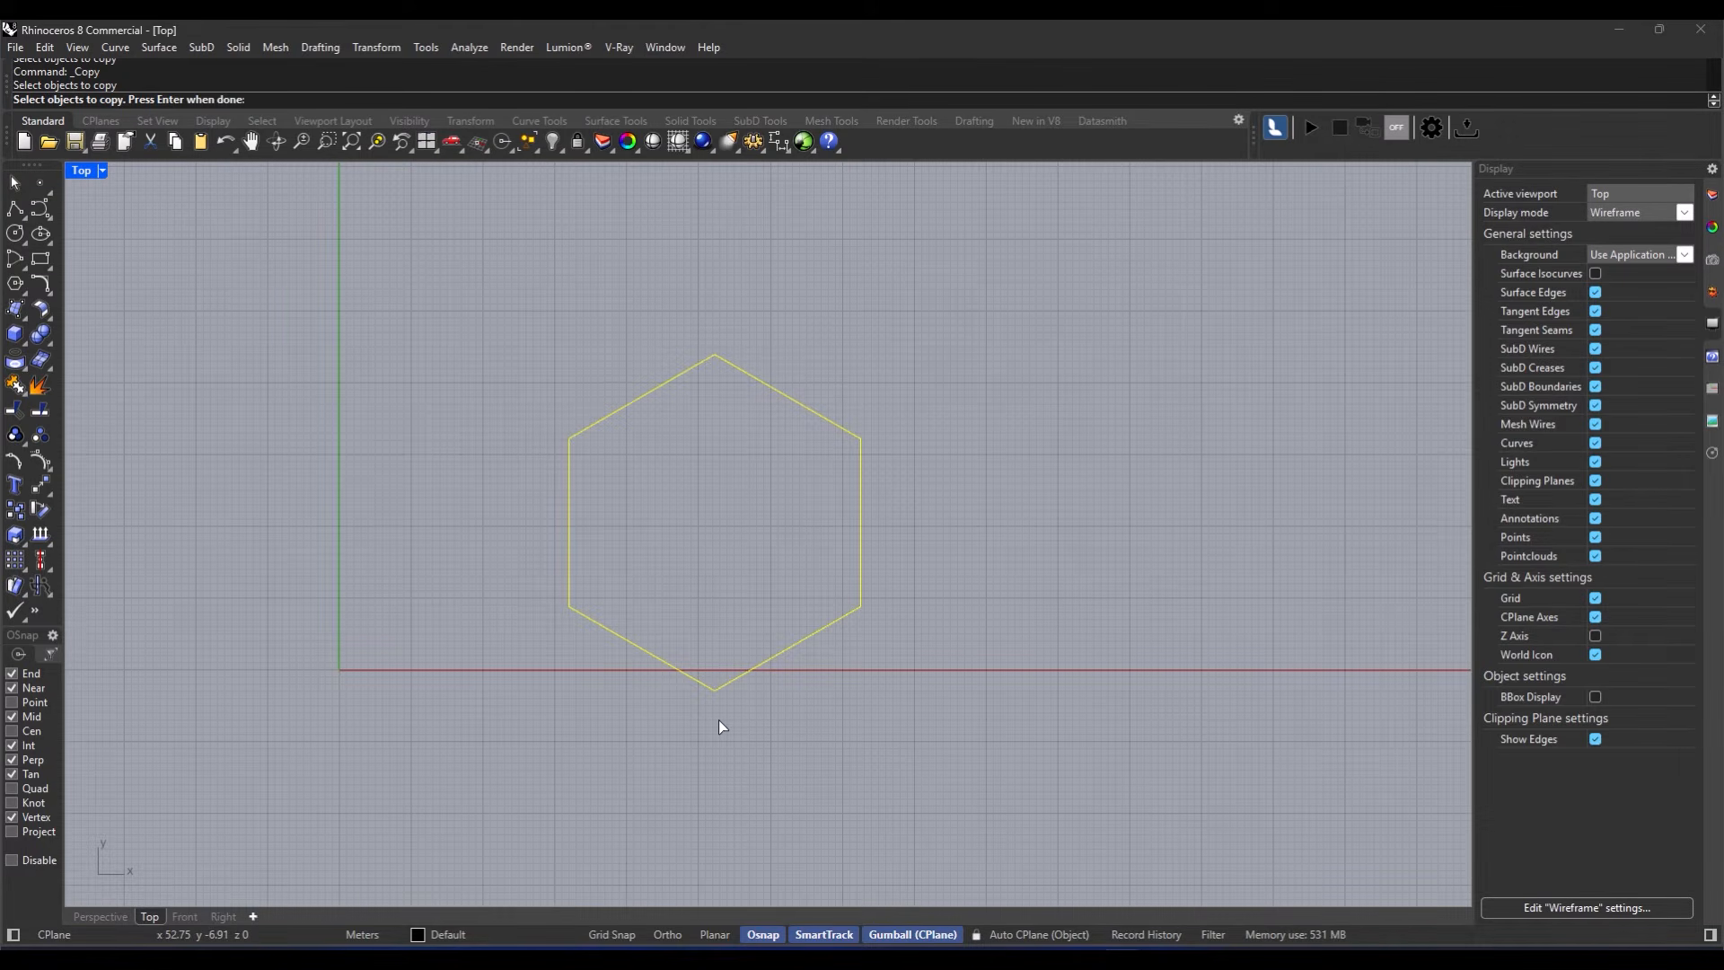
{"action": "key", "text": "Return"}
{"action": "left_click", "coordinate": [714, 691]}
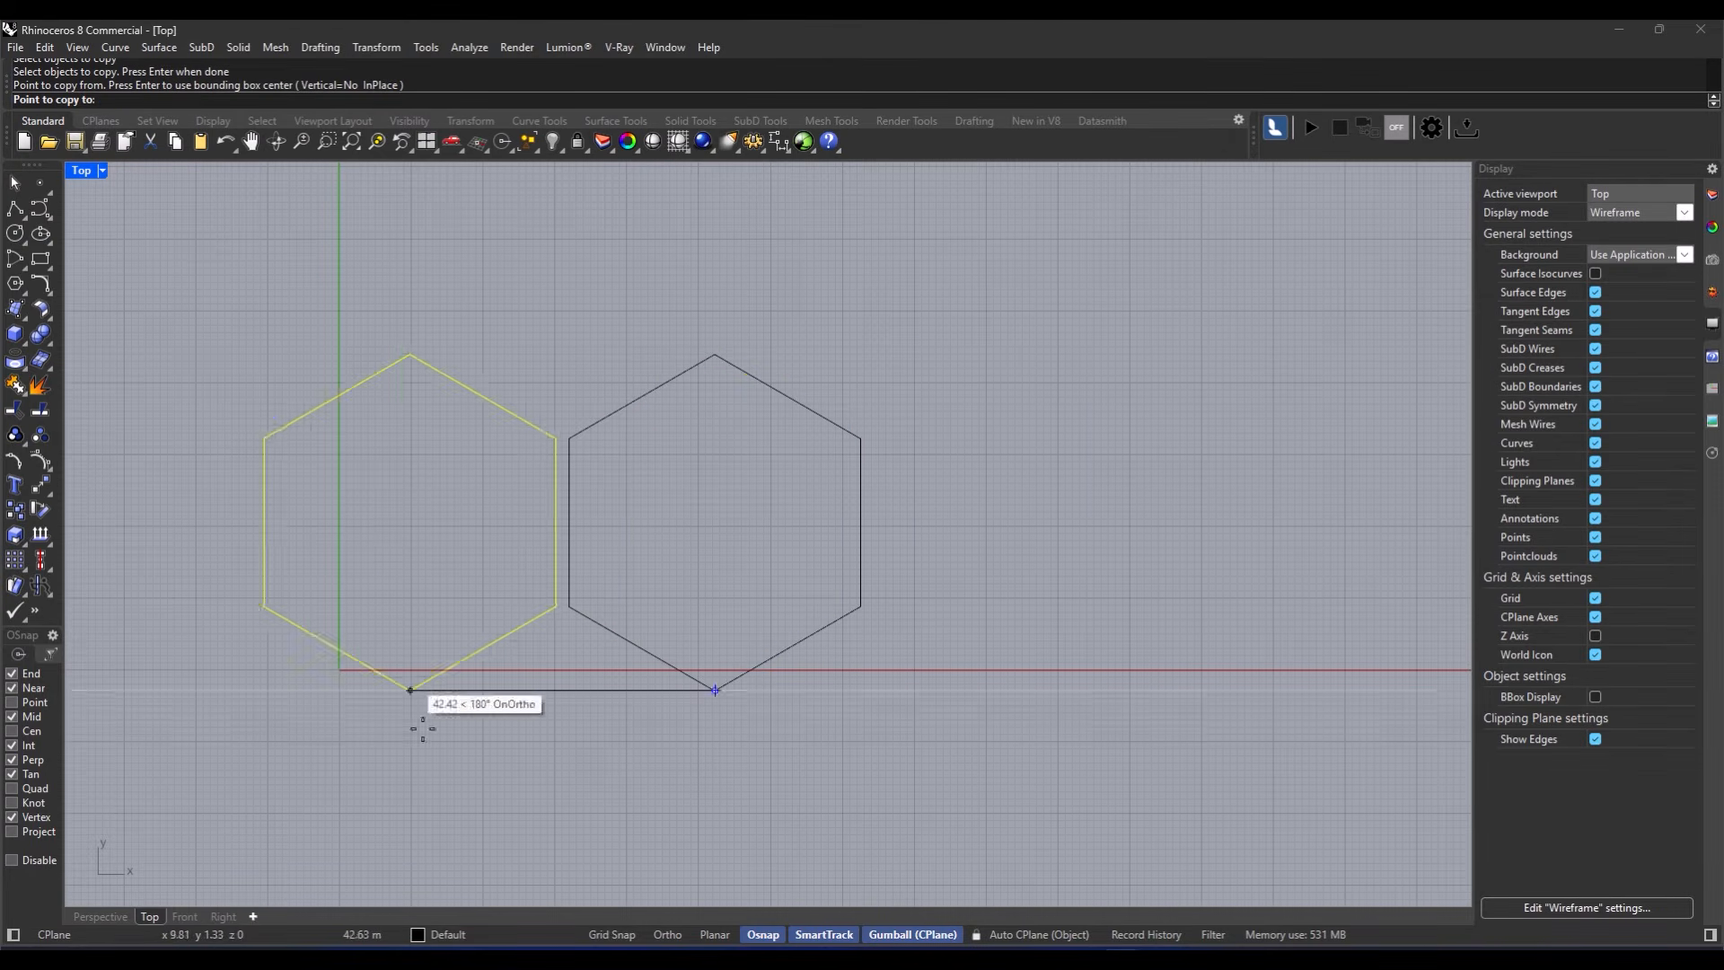
{"action": "left_click", "coordinate": [1041, 616]}
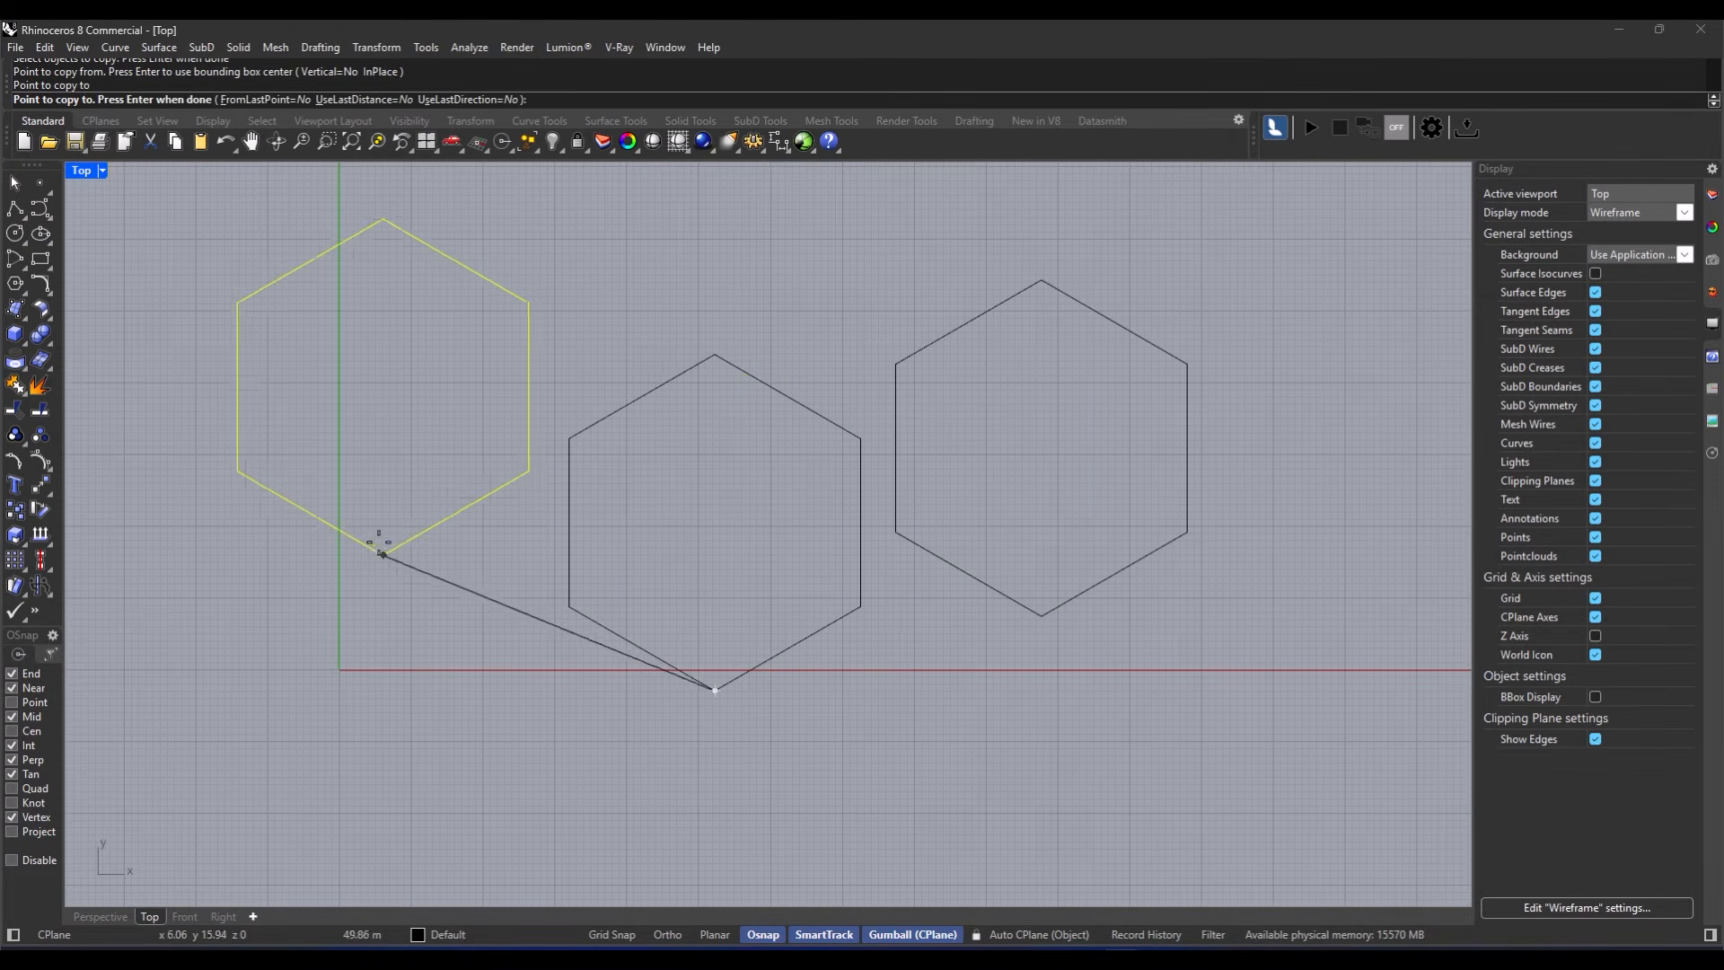
{"action": "left_click", "coordinate": [408, 486]}
{"action": "left_click", "coordinate": [406, 820]}
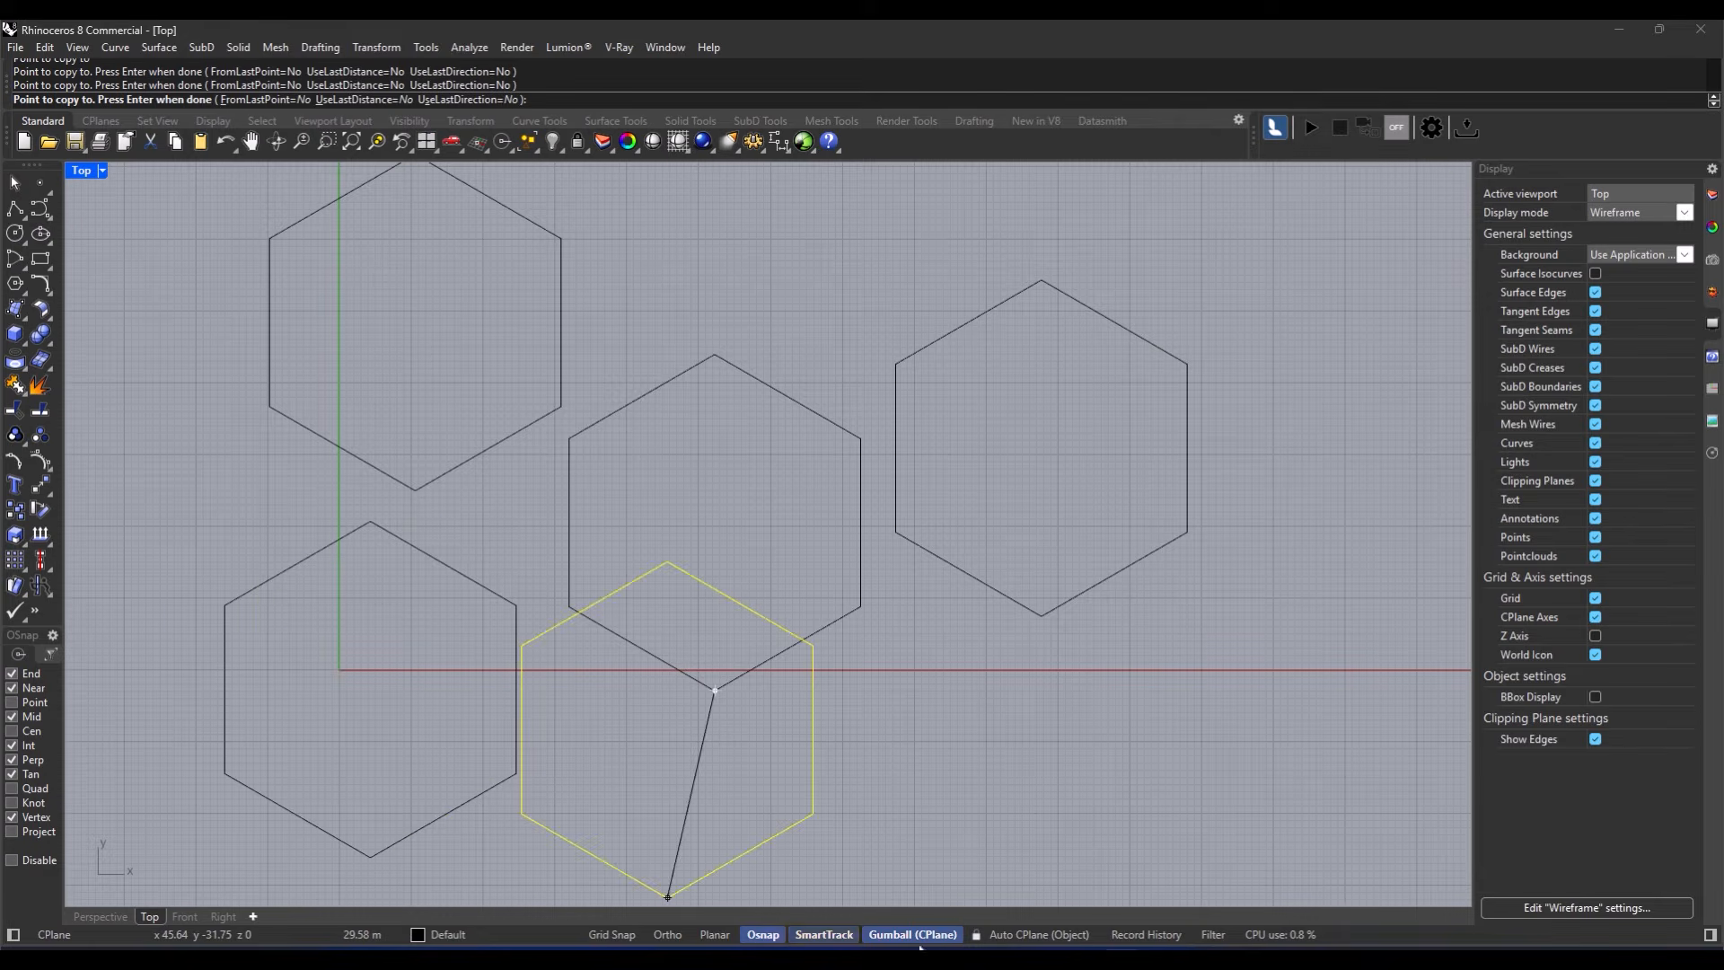
Step: Place three more hexagon copies, two below the x-axis side of the group and one above it, and finish copying
{"action": "scroll", "coordinate": [970, 820], "scroll_direction": "down", "scroll_amount": 2}
{"action": "right_click_drag", "start_coordinate": [967, 820], "coordinate": [924, 604]}
{"action": "left_click", "coordinate": [877, 724]}
{"action": "scroll", "coordinate": [1000, 675], "scroll_direction": "down", "scroll_amount": 2}
{"action": "left_click", "coordinate": [1090, 675]}
{"action": "left_click", "coordinate": [887, 356]}
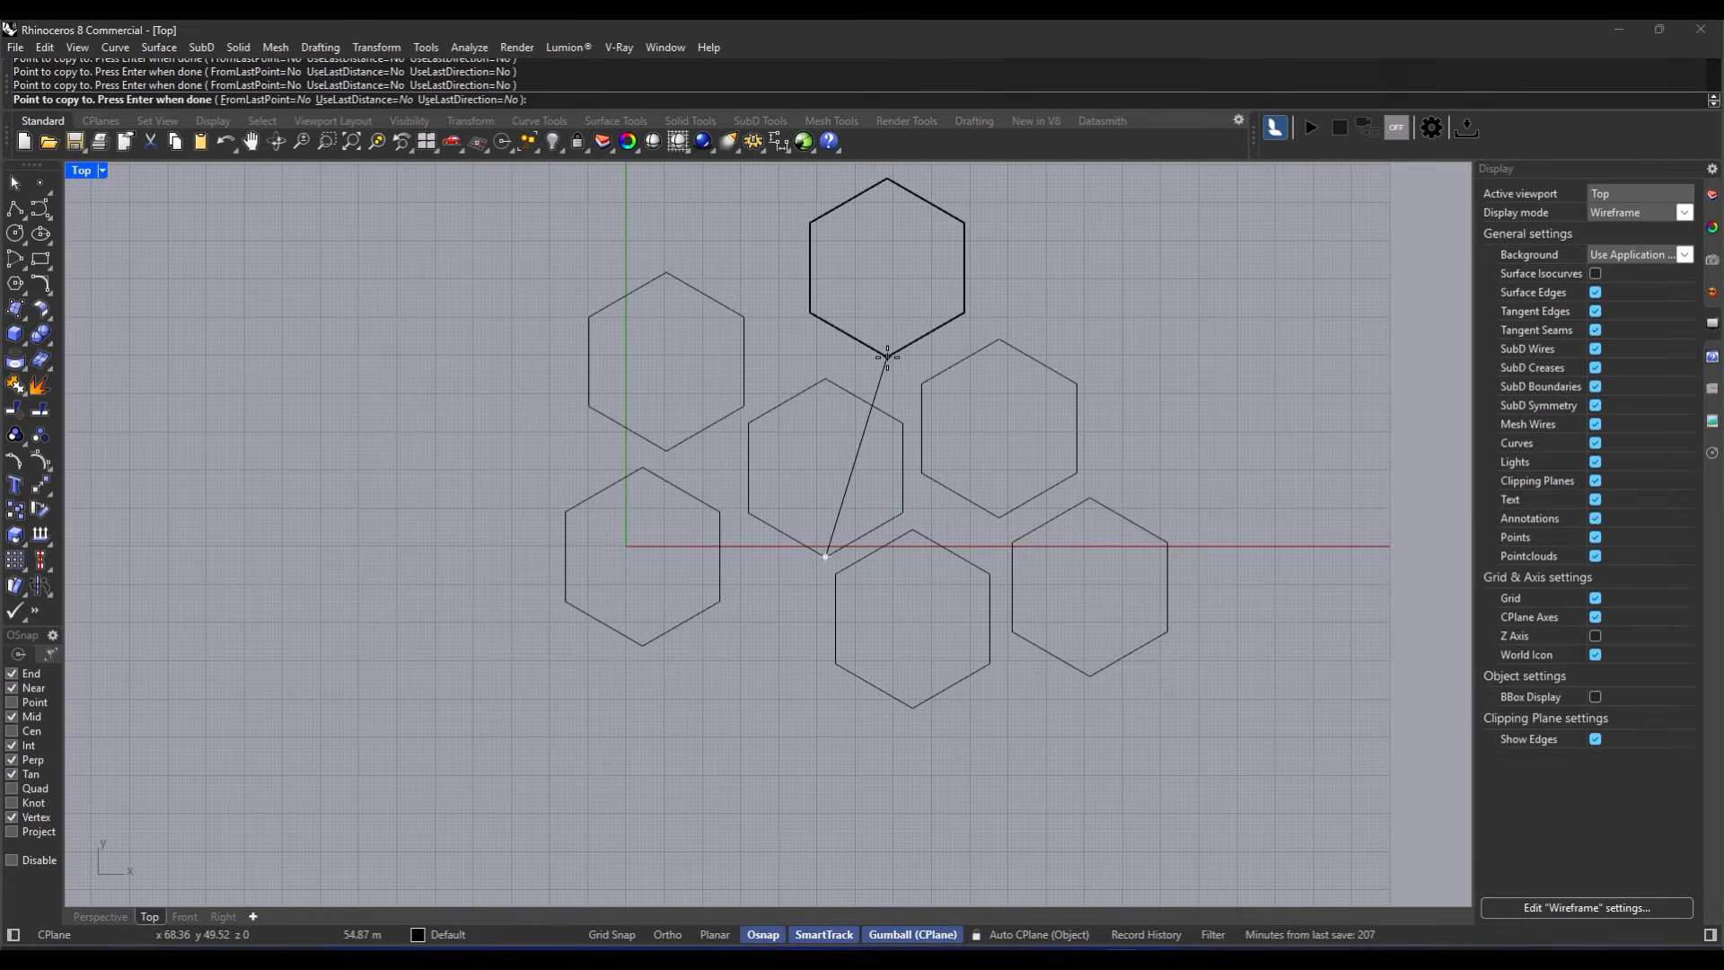
{"action": "left_click", "coordinate": [815, 554]}
{"action": "key", "text": "Return"}
{"action": "scroll", "coordinate": [791, 564], "scroll_direction": "up", "scroll_amount": 2}
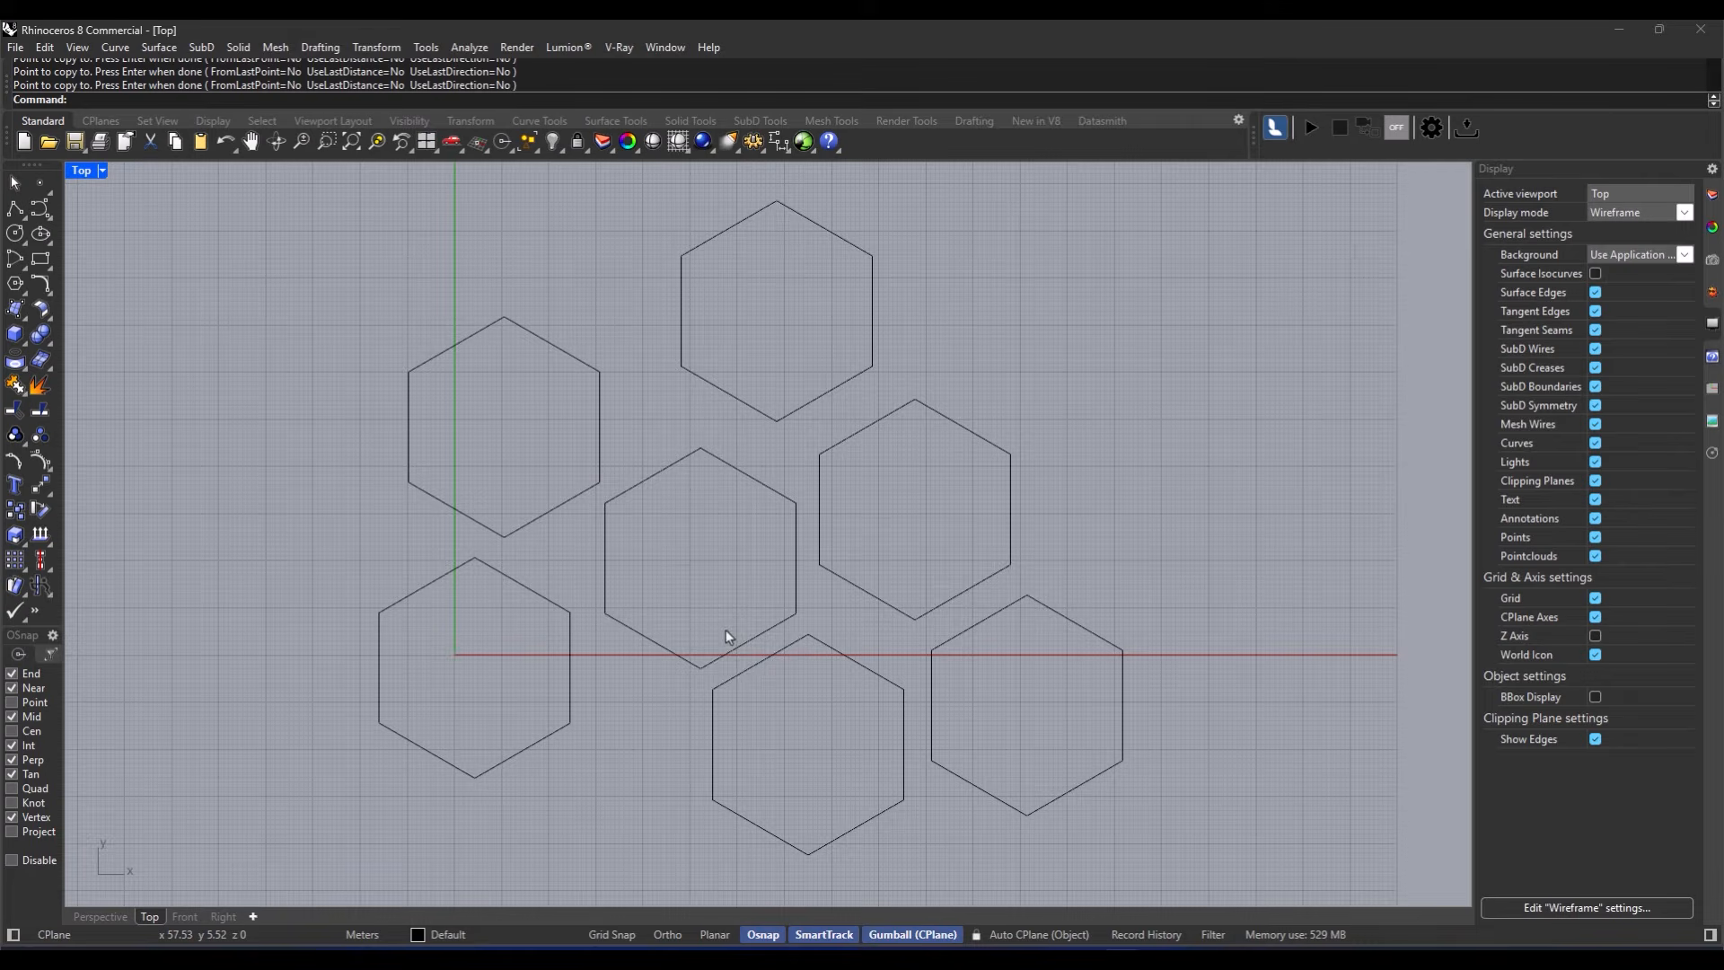
{"action": "scroll", "coordinate": [695, 559], "scroll_direction": "down", "scroll_amount": 2}
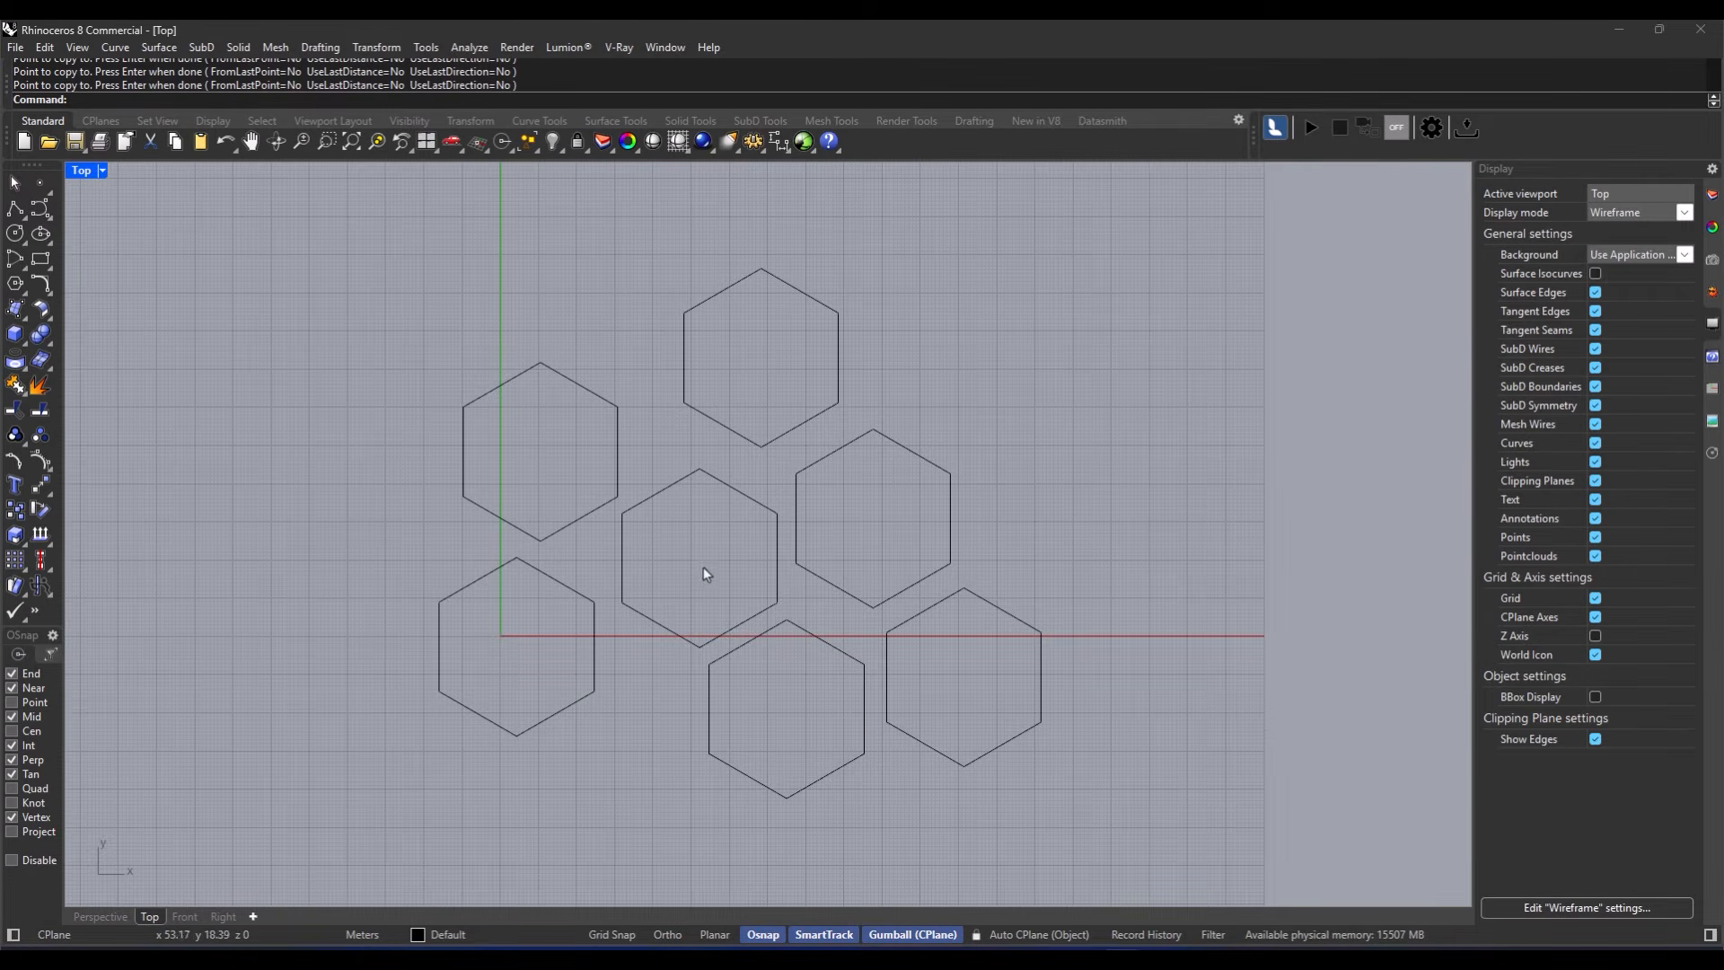
Step: Mirror all seven hexagons as copies across a vertical line on the group's negative-x side, using Ortho
{"action": "right_click_drag", "start_coordinate": [766, 562], "coordinate": [679, 549]}
{"action": "scroll", "coordinate": [467, 522], "scroll_direction": "down", "scroll_amount": 2}
{"action": "left_click", "coordinate": [99, 104]}
{"action": "type", "text": "Mirror"}
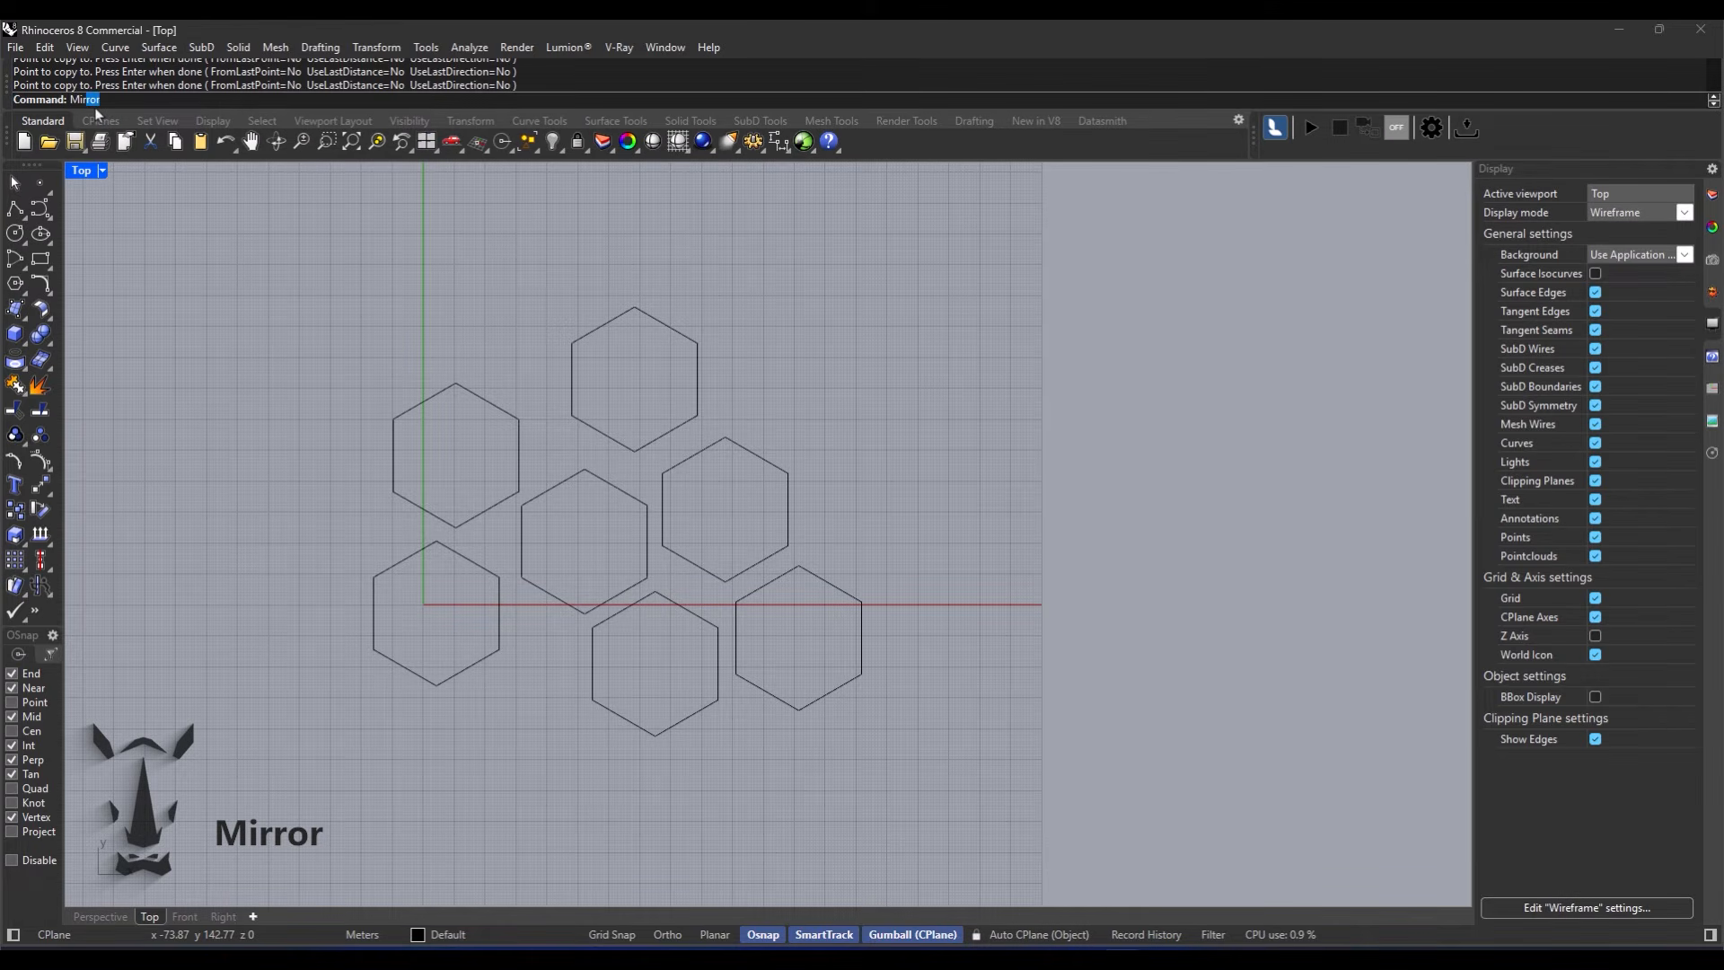
{"action": "key", "text": "Return"}
{"action": "left_click_drag", "start_coordinate": [1055, 284], "coordinate": [305, 725]}
{"action": "right_click_drag", "start_coordinate": [760, 614], "coordinate": [1031, 596]}
{"action": "key", "text": "Return"}
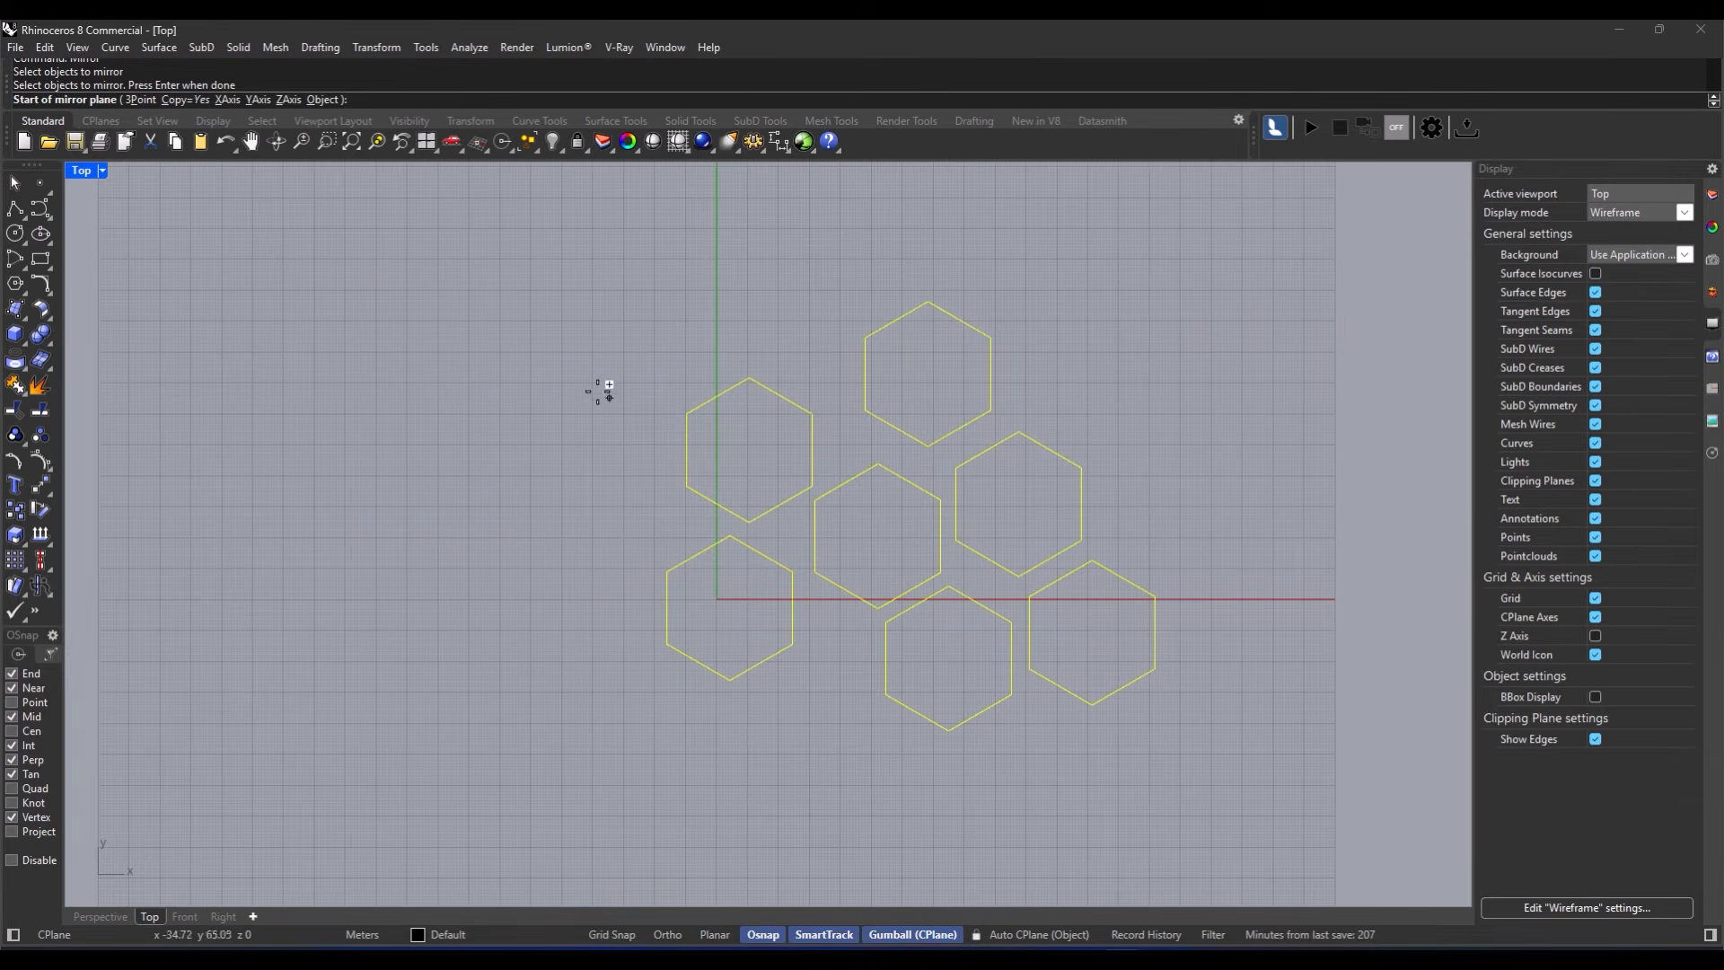
{"action": "left_click", "coordinate": [624, 316]}
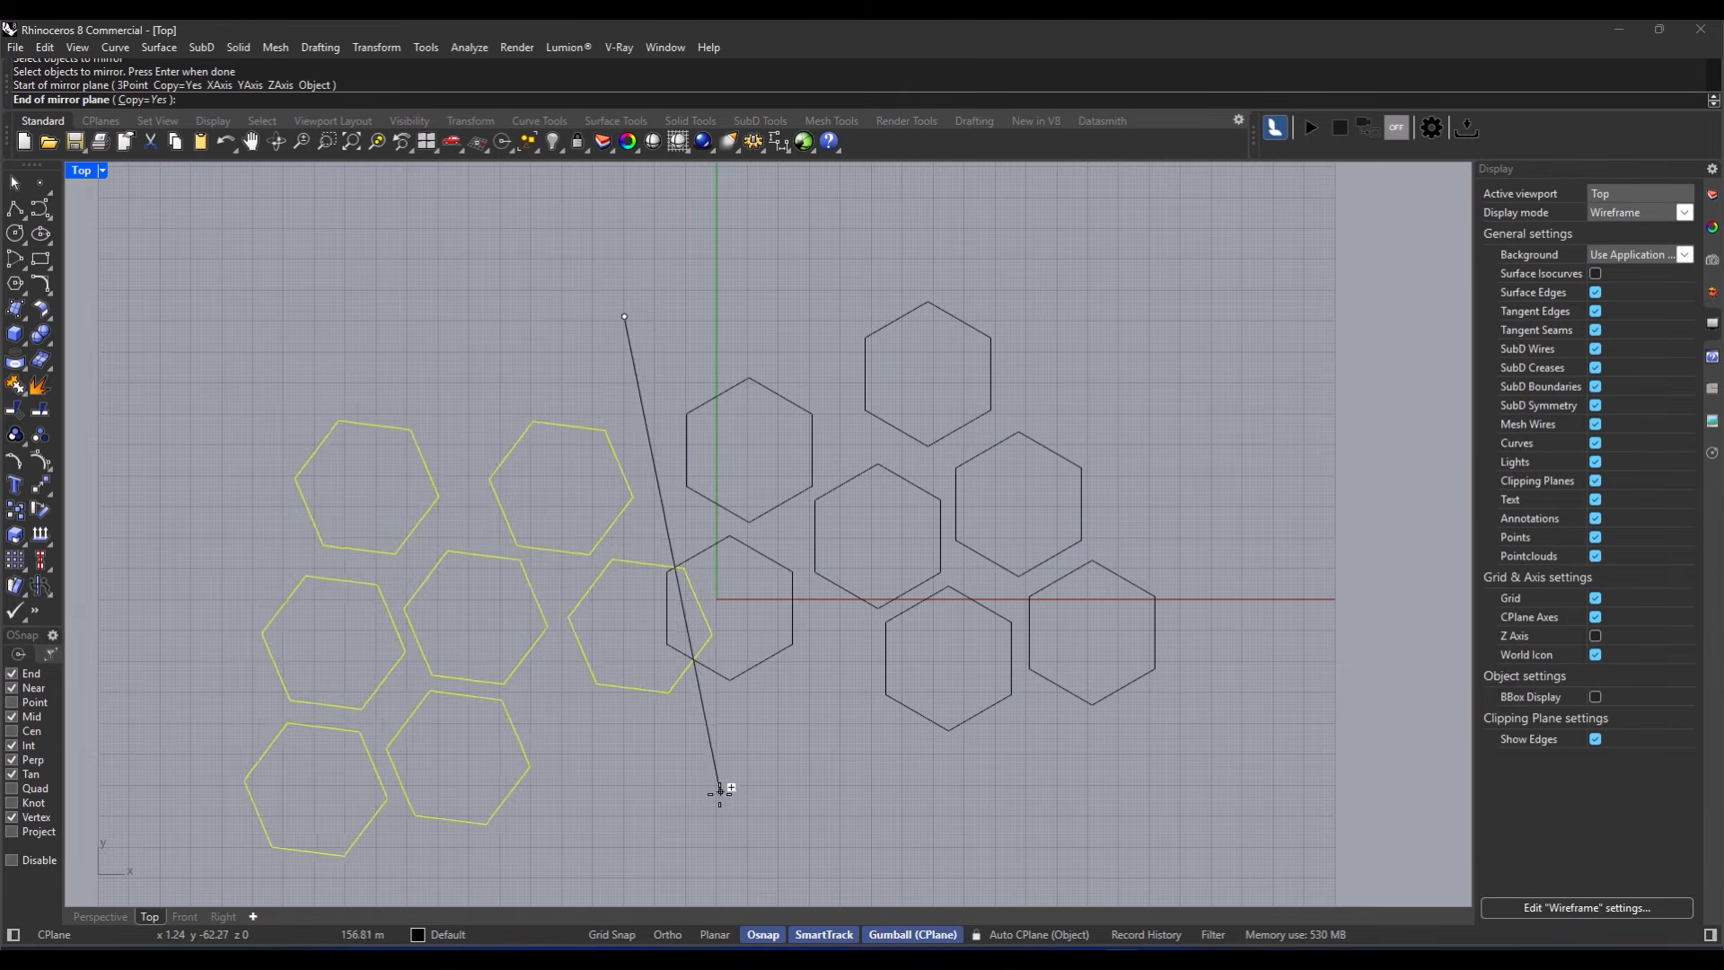
{"action": "key", "text": "F8"}
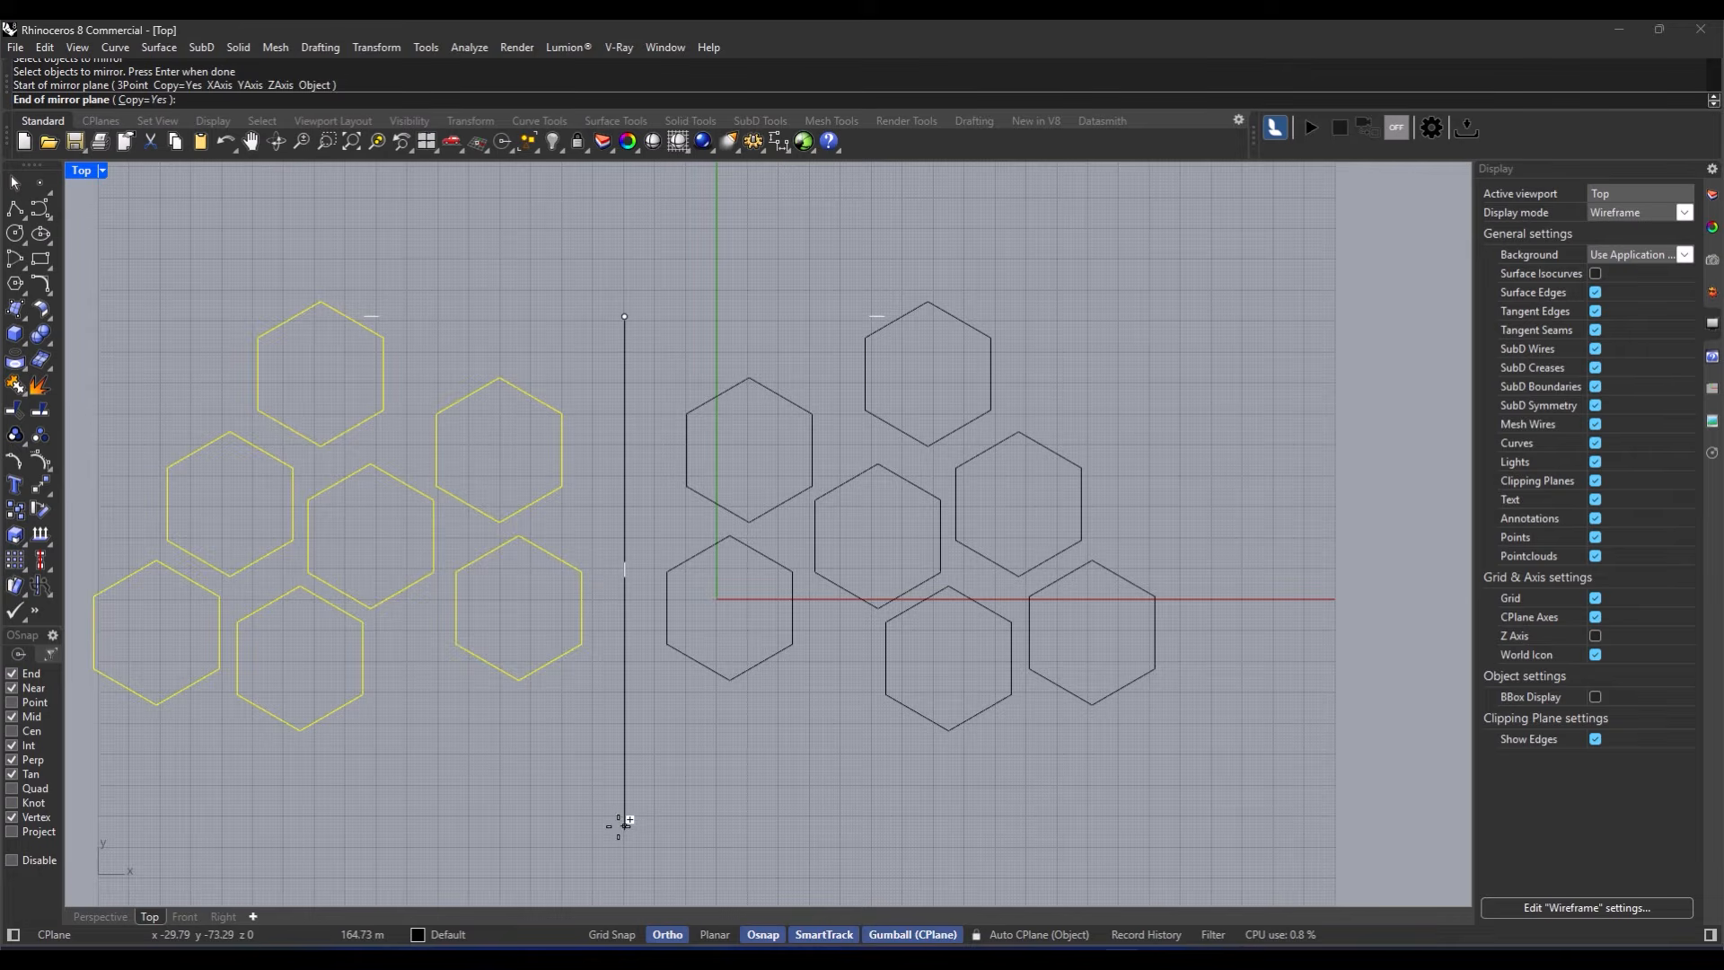
{"action": "left_click", "coordinate": [626, 821], "text": "shift"}
Step: Delete the seven mirrored hexagons on the negative-x side
{"action": "scroll", "coordinate": [556, 566], "scroll_direction": "down", "scroll_amount": 5}
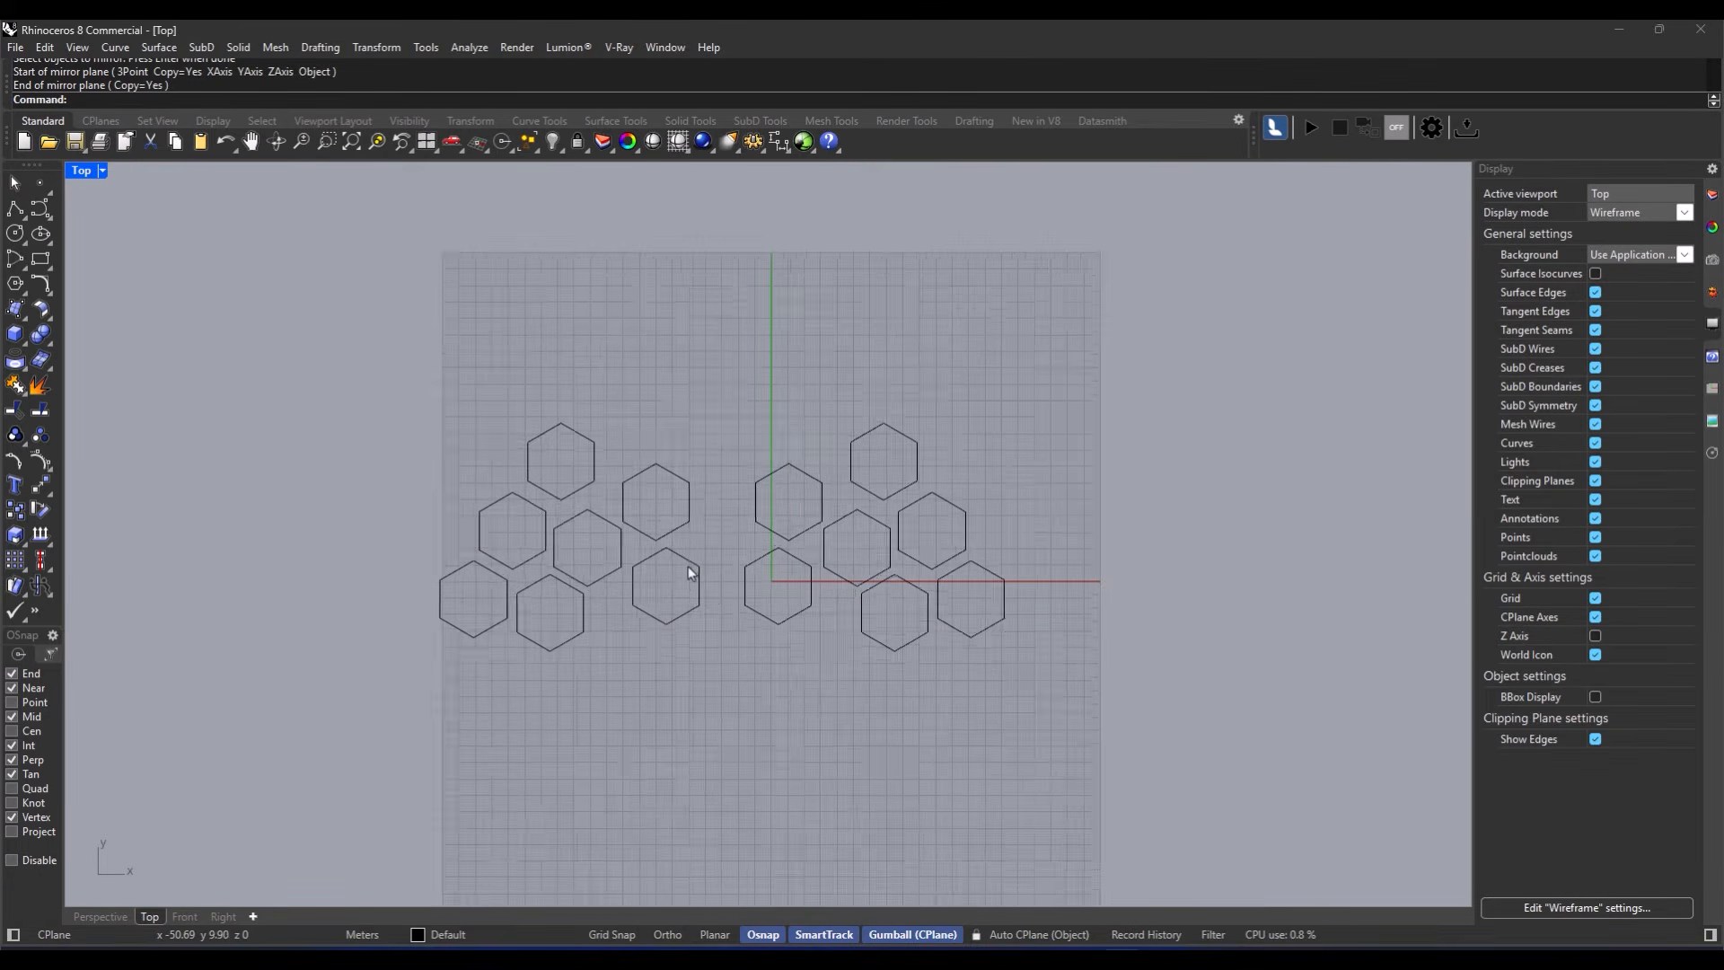
{"action": "scroll", "coordinate": [705, 564], "scroll_direction": "up", "scroll_amount": 3}
{"action": "right_click_drag", "start_coordinate": [694, 544], "coordinate": [666, 528]}
{"action": "left_click_drag", "start_coordinate": [709, 309], "coordinate": [225, 706]}
{"action": "key", "text": "Delete"}
Step: Mirror the seven remaining hexagons again across a vertical line just beside the group on its negative-x side
{"action": "left_click_drag", "start_coordinate": [1270, 272], "coordinate": [649, 688]}
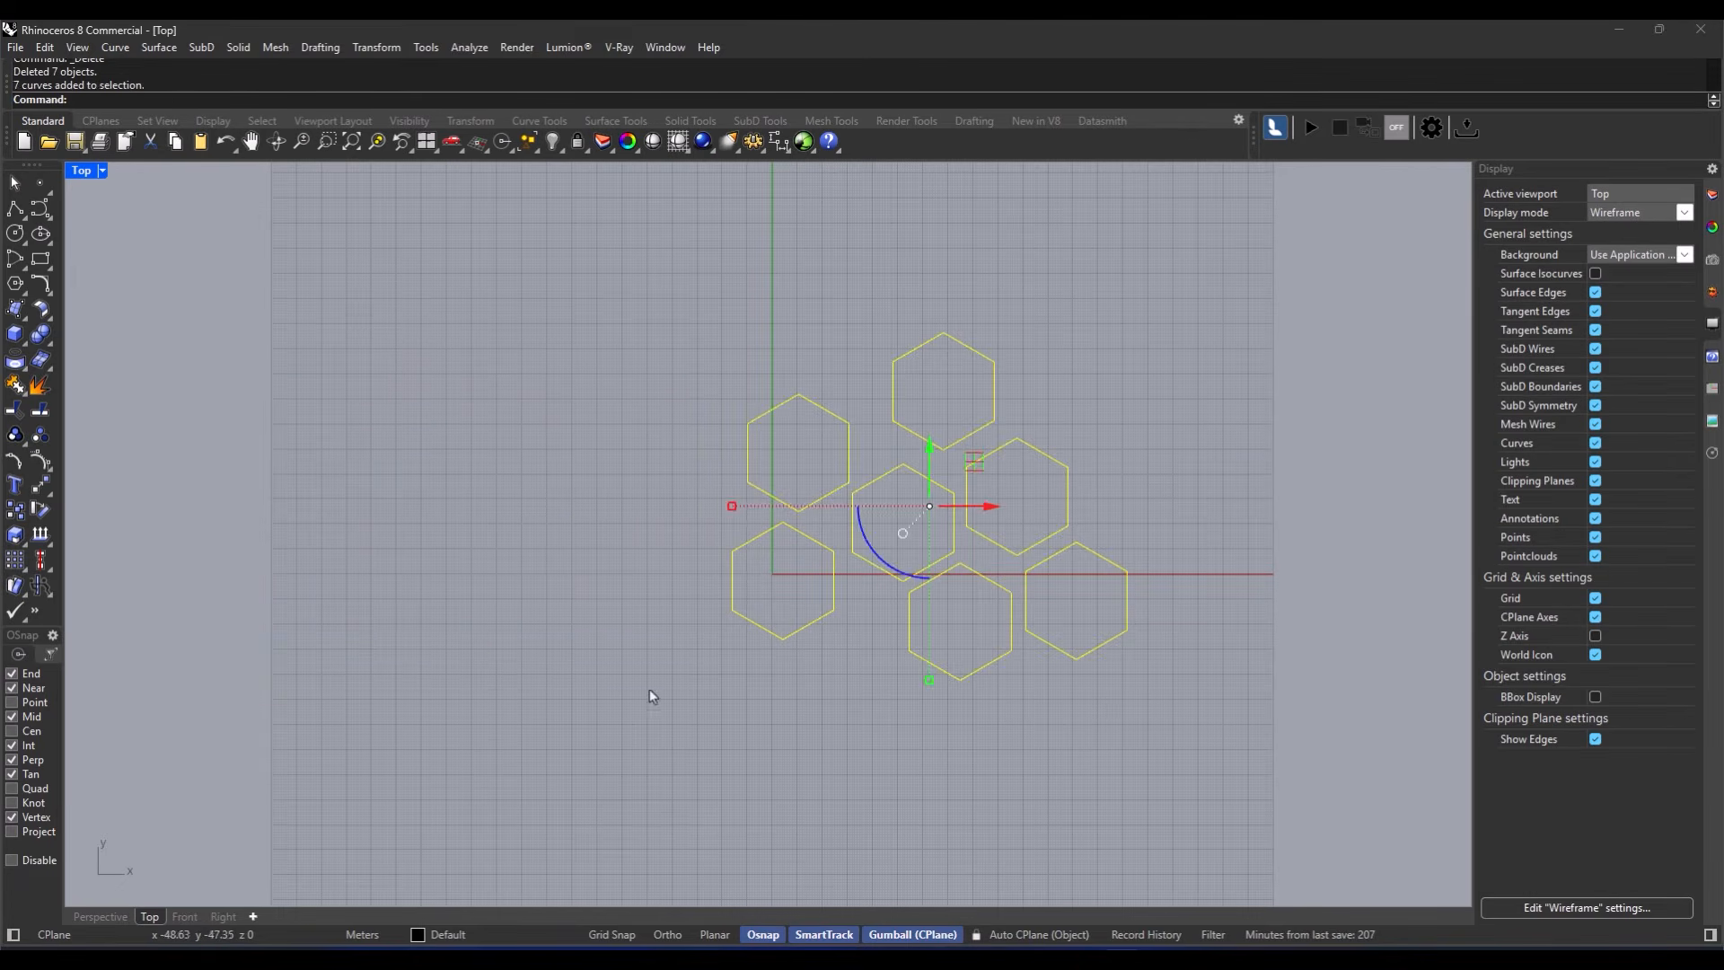
{"action": "key", "text": "Return"}
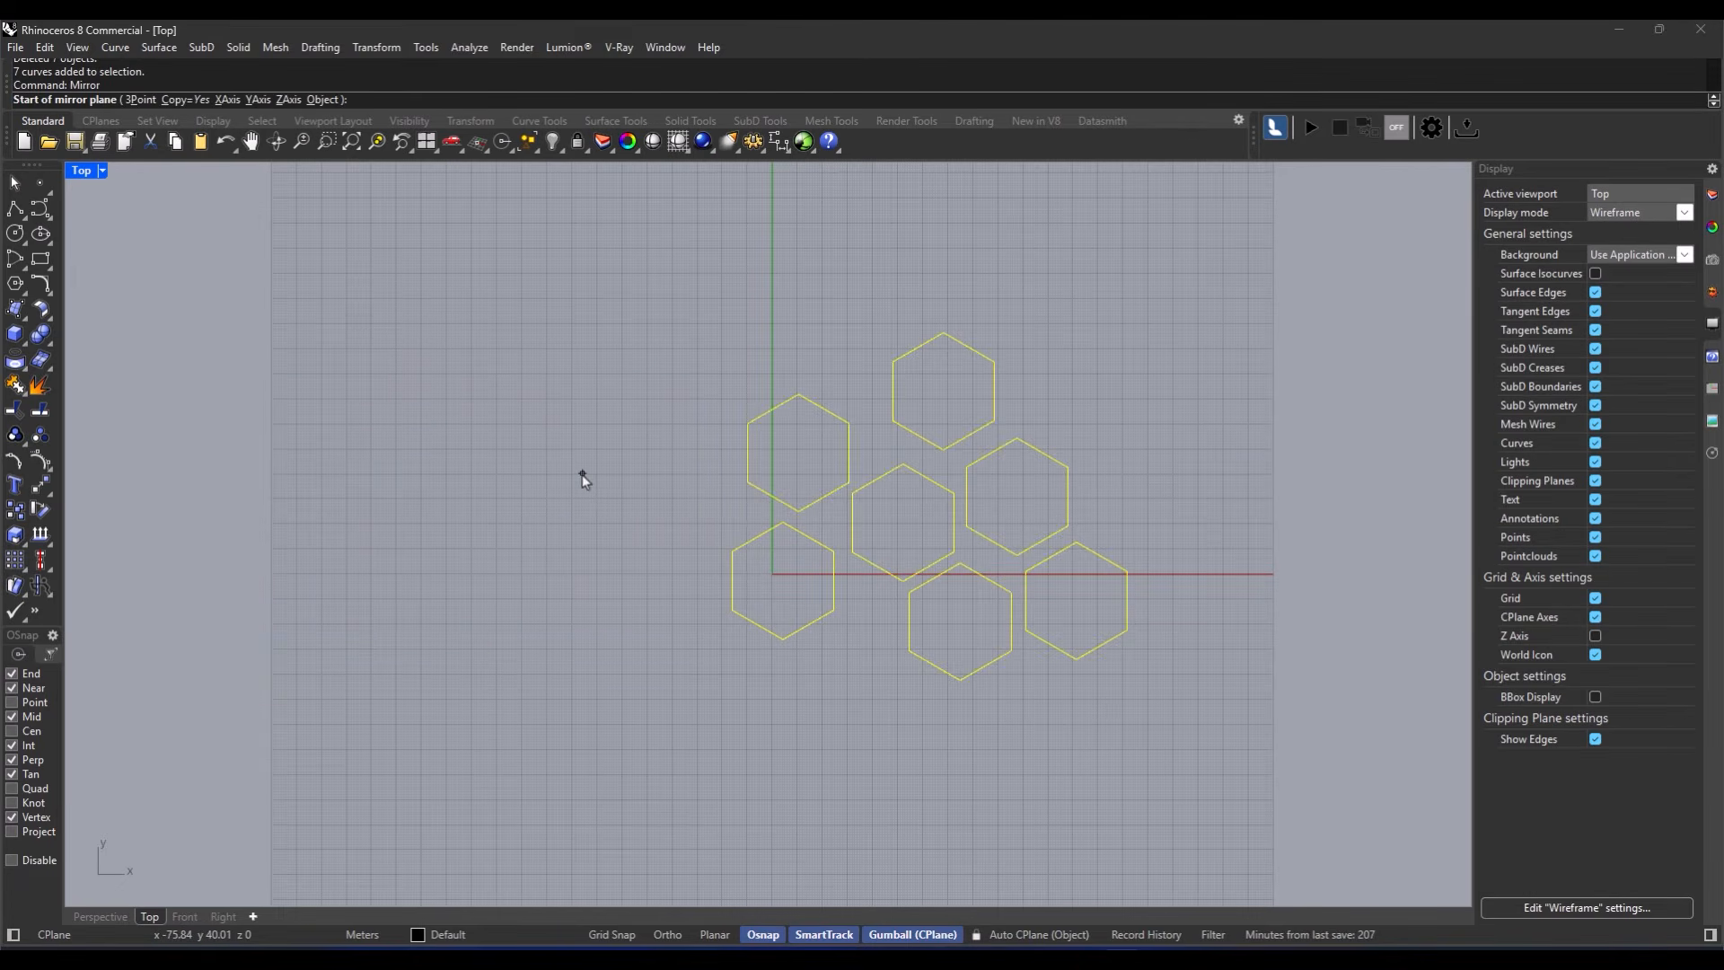
{"action": "left_click", "coordinate": [710, 332]}
{"action": "left_click", "coordinate": [692, 729]}
{"action": "right_click_drag", "start_coordinate": [688, 724], "coordinate": [760, 656]}
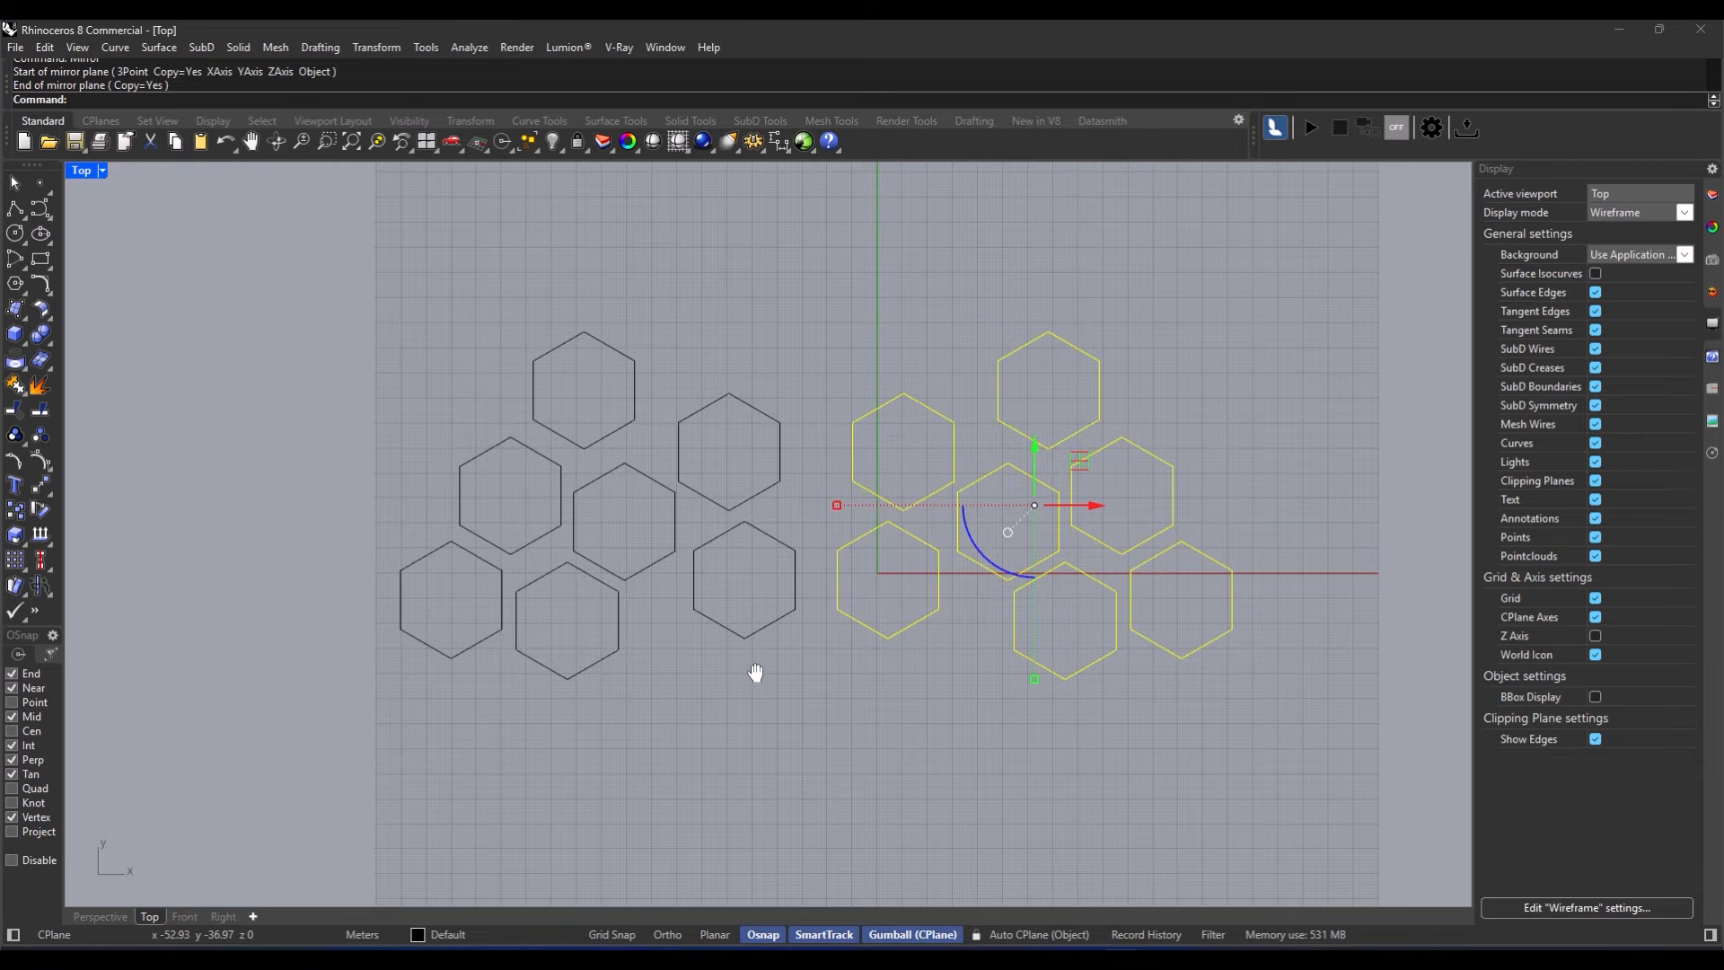
Step: Mirror both hexagon groups as copies across a horizontal line just below them and clear the selection
{"action": "left_click_drag", "start_coordinate": [1300, 214], "coordinate": [370, 645]}
{"action": "key", "text": "Return"}
{"action": "left_click", "coordinate": [396, 624]}
{"action": "left_click", "coordinate": [815, 623]}
{"action": "scroll", "coordinate": [799, 633], "scroll_direction": "down", "scroll_amount": 1}
{"action": "scroll", "coordinate": [796, 557], "scroll_direction": "down", "scroll_amount": 3}
{"action": "key", "text": "Escape"}
{"action": "scroll", "coordinate": [939, 490], "scroll_direction": "up", "scroll_amount": 2}
{"action": "scroll", "coordinate": [936, 493], "scroll_direction": "down", "scroll_amount": 1}
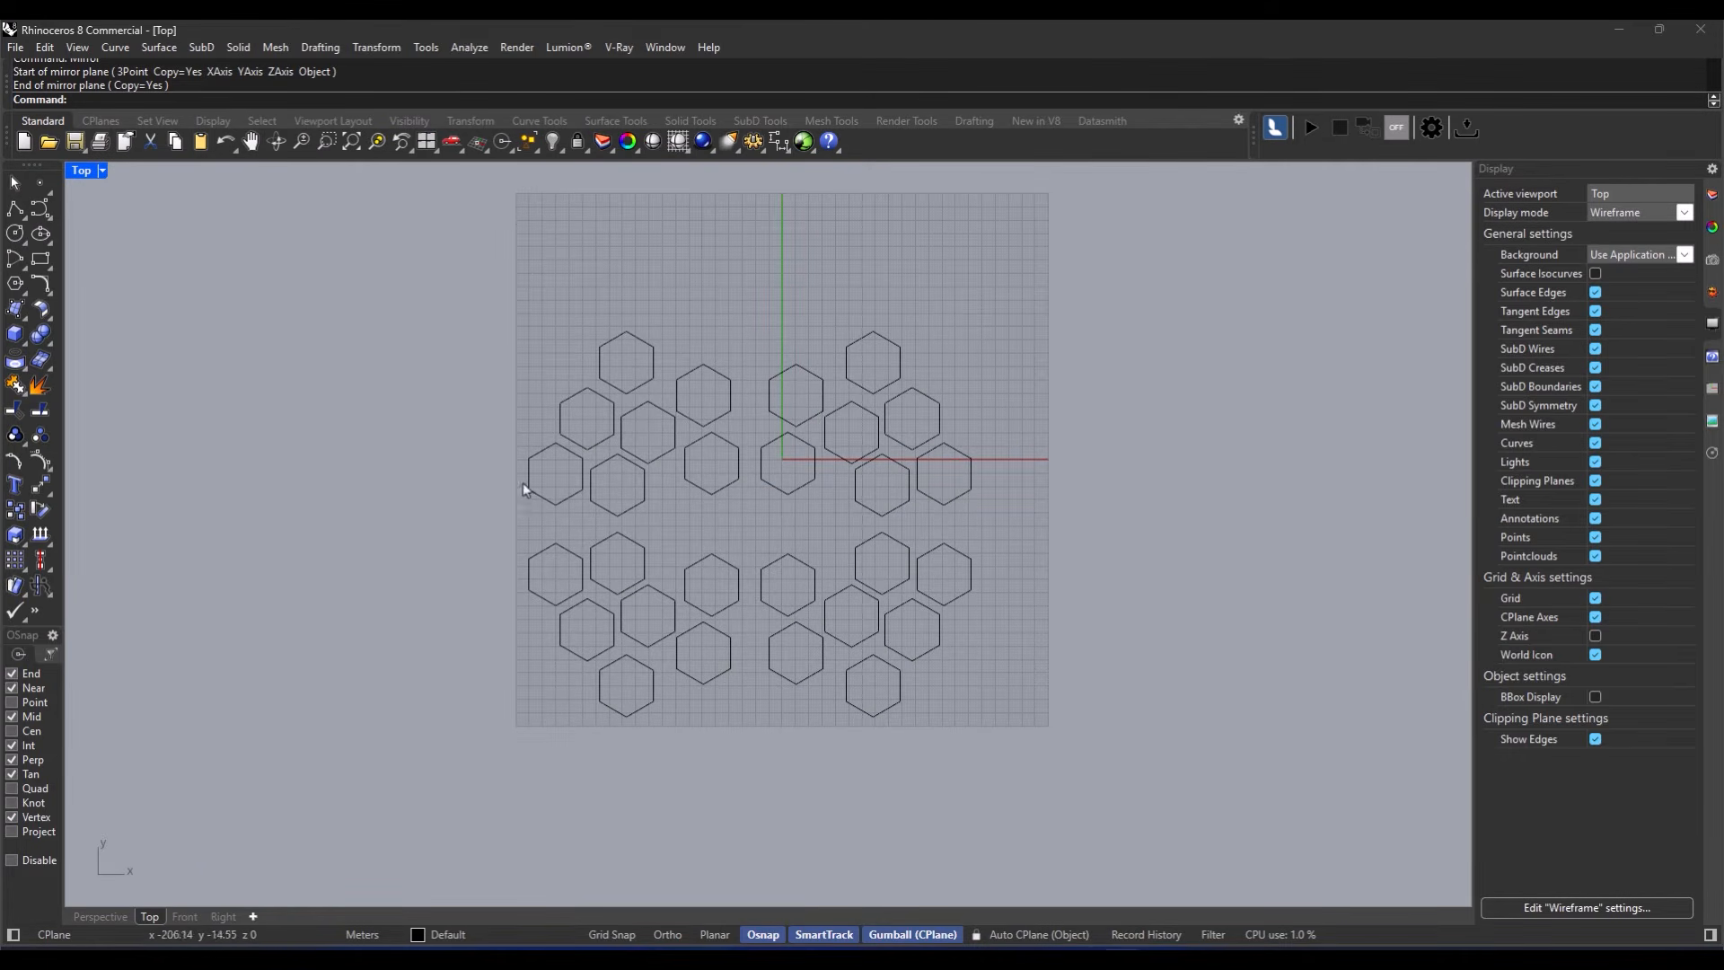
Step: Delete the lower hexagon groups and the mirrored group on the negative-x side
{"action": "scroll", "coordinate": [828, 471], "scroll_direction": "up", "scroll_amount": 2}
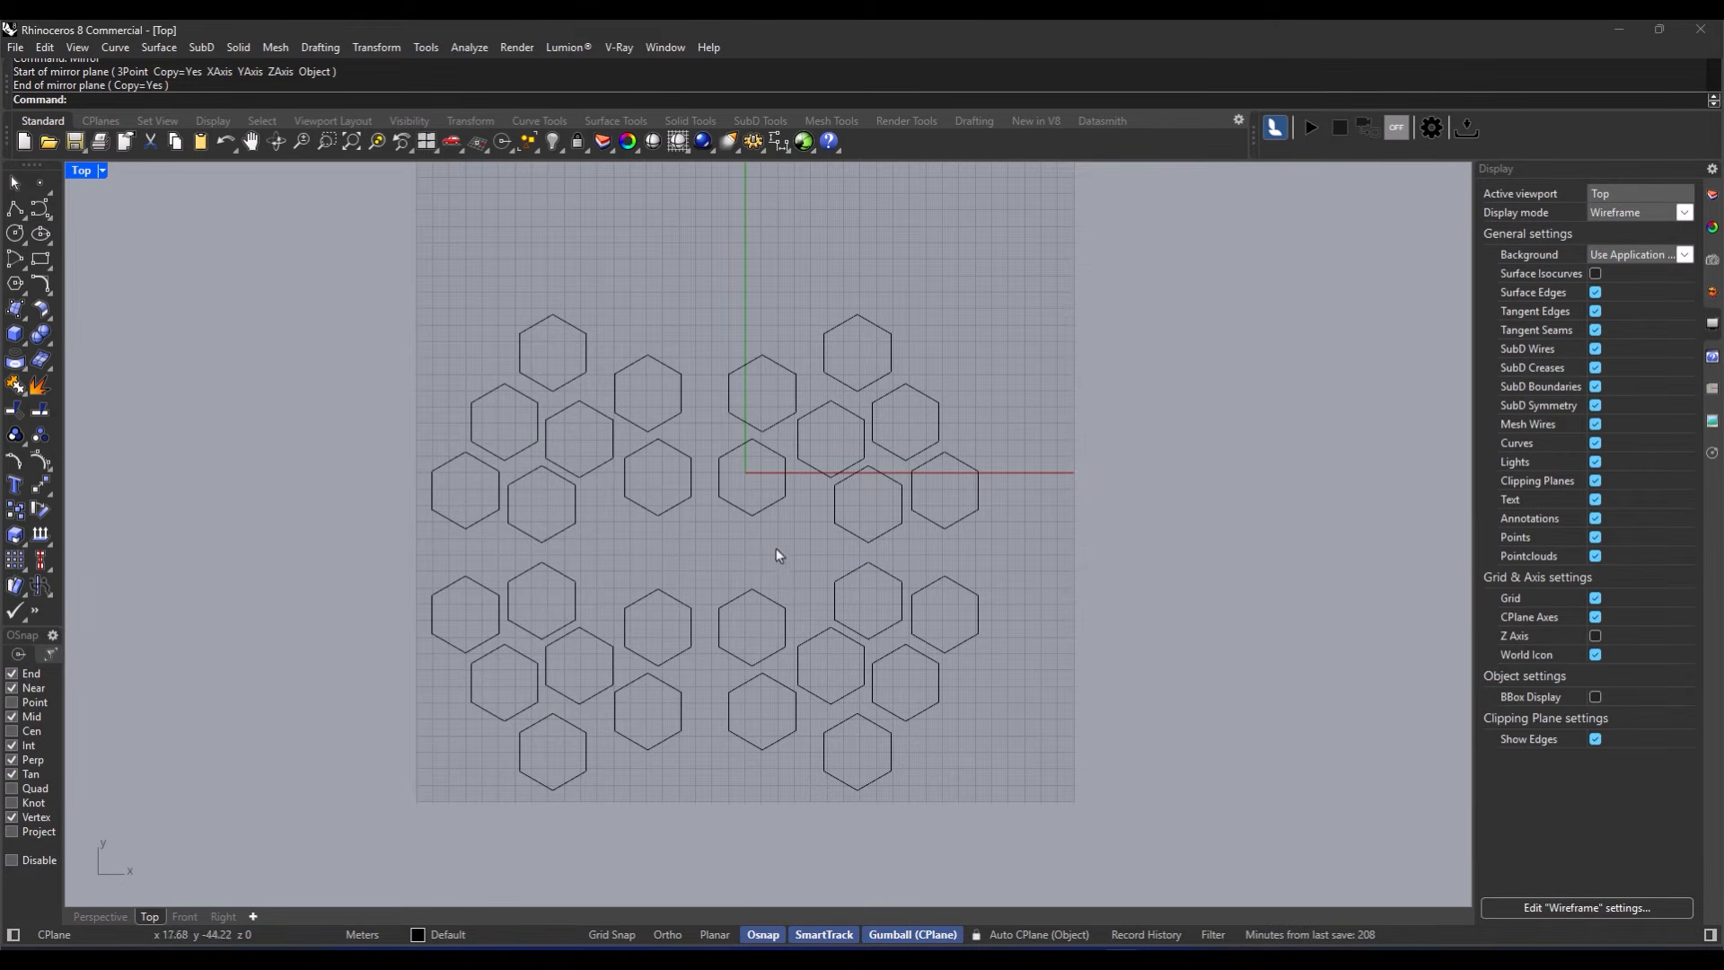
{"action": "left_click_drag", "start_coordinate": [1056, 545], "coordinate": [339, 816]}
{"action": "key", "text": "Delete"}
{"action": "left_click_drag", "start_coordinate": [702, 296], "coordinate": [311, 650]}
{"action": "key", "text": "Delete"}
Step: Rotate all six hexagons about the lowest vertex of the hexagon at the origin, taking the lowest vertex of the farthest positive-x hexagon as first reference
{"action": "scroll", "coordinate": [917, 384], "scroll_direction": "up", "scroll_amount": 4}
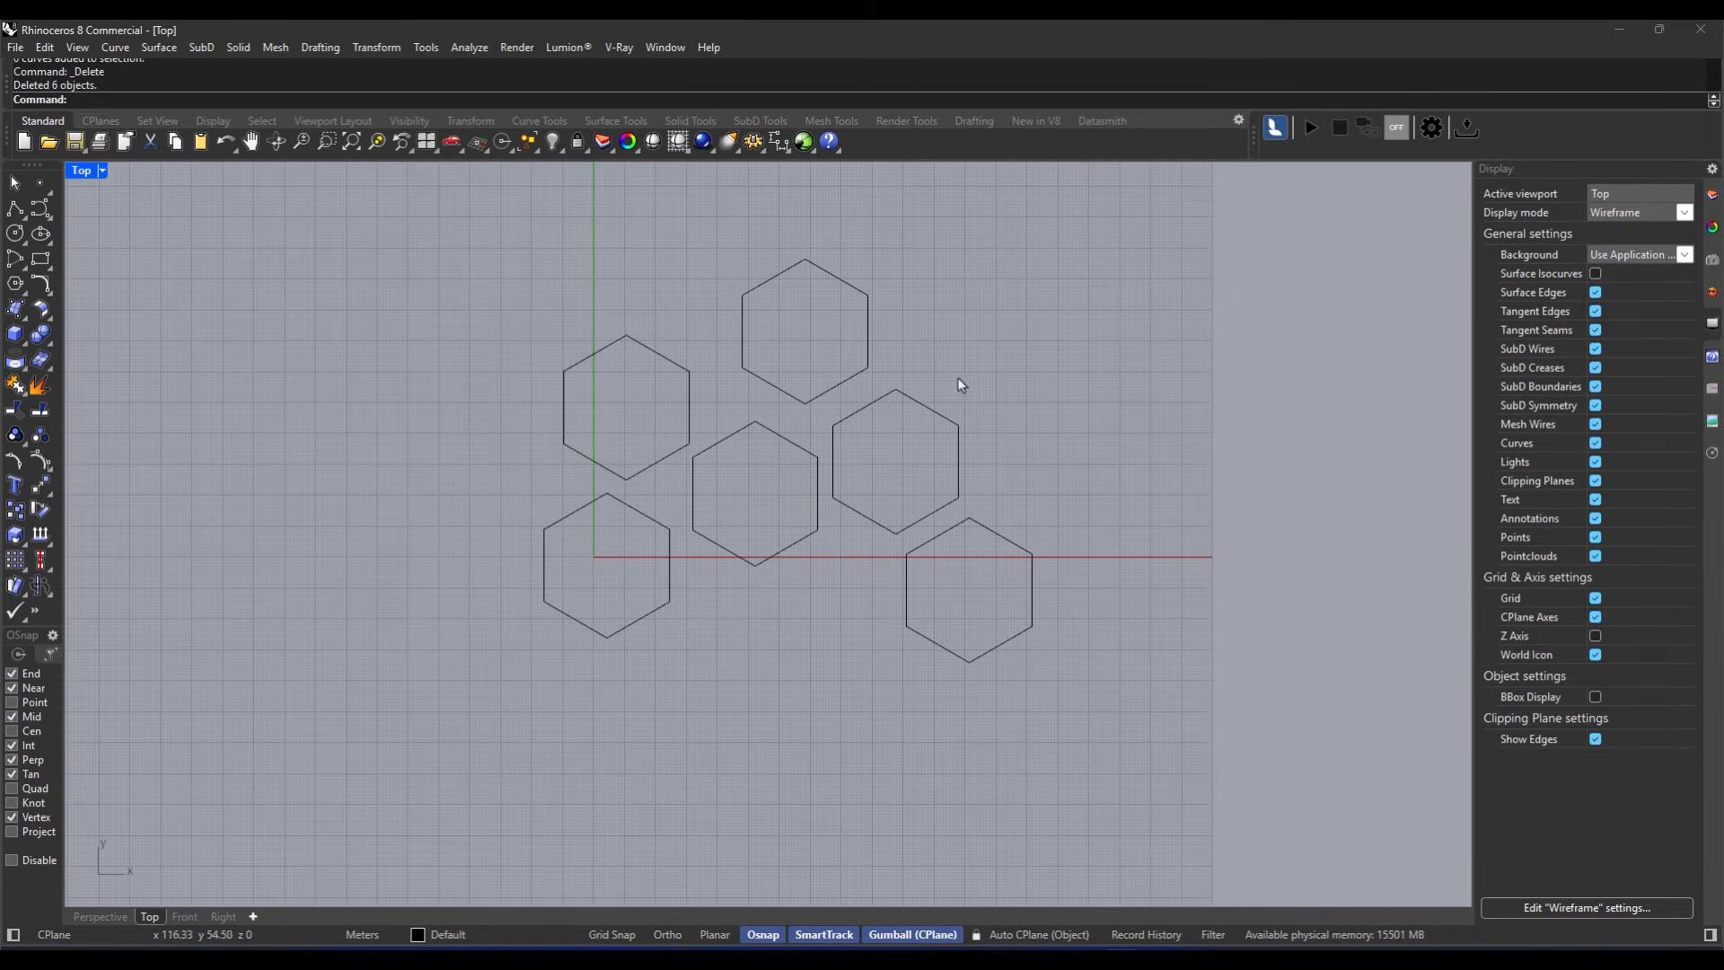
{"action": "left_click", "coordinate": [39, 512]}
{"action": "scroll", "coordinate": [449, 583], "scroll_direction": "down", "scroll_amount": 2}
{"action": "right_click_drag", "start_coordinate": [479, 569], "coordinate": [444, 581]}
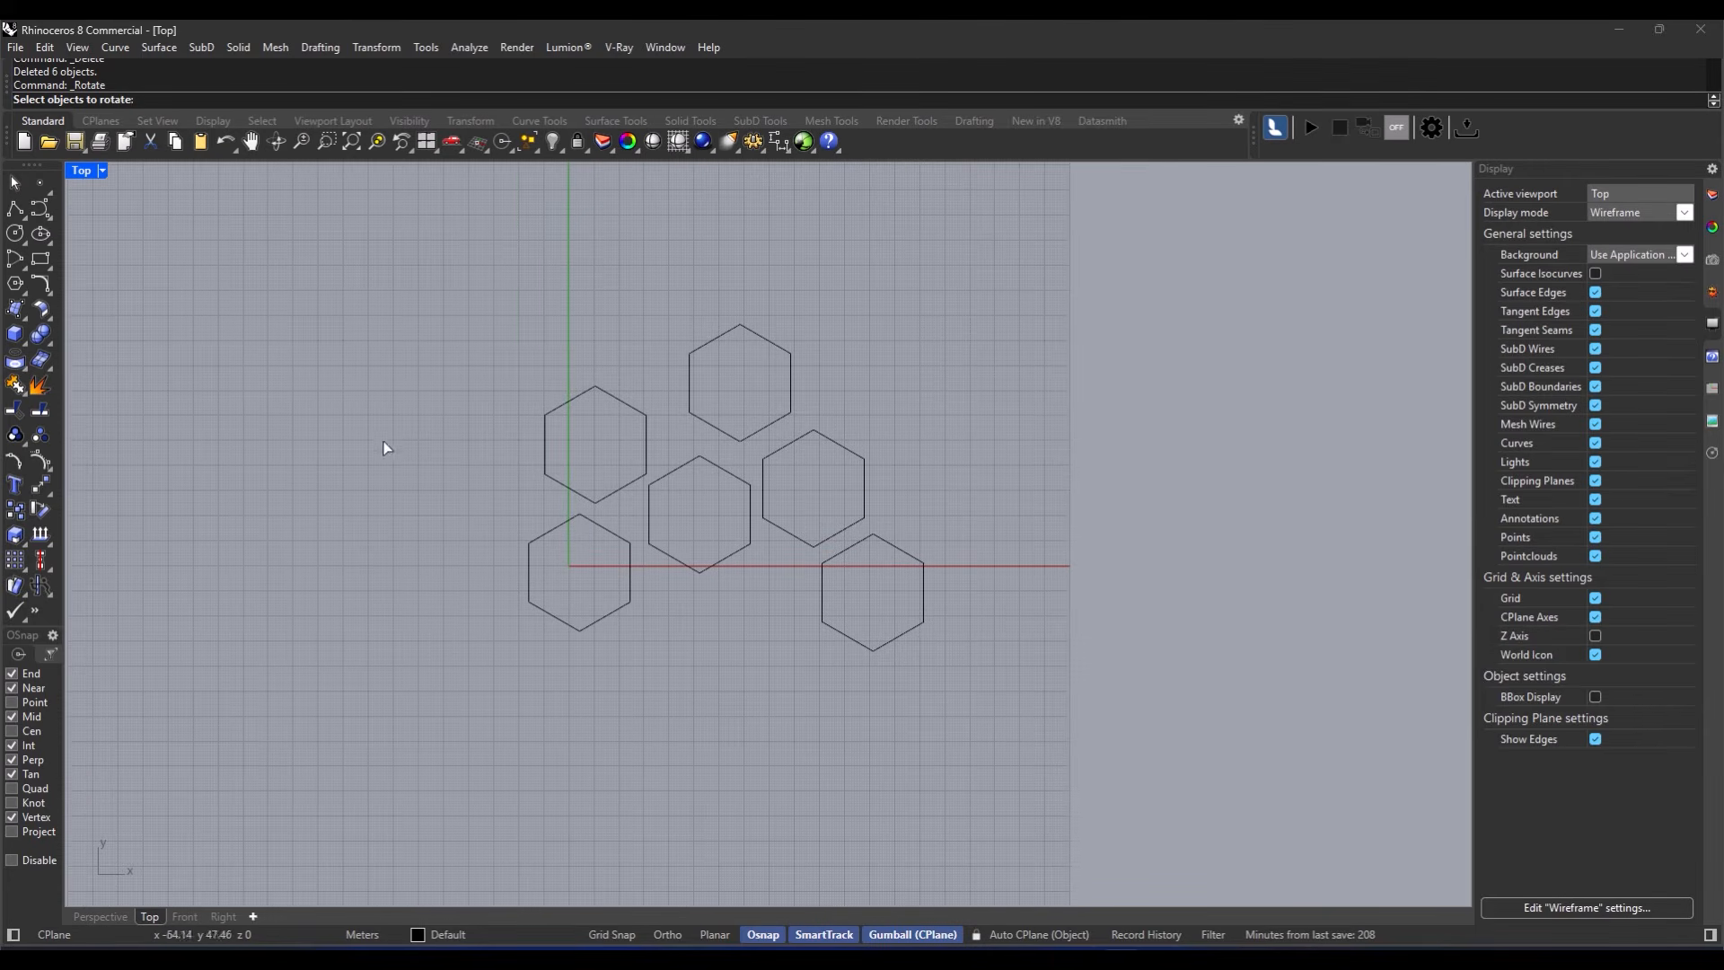
{"action": "left_click", "coordinate": [40, 512]}
{"action": "left_click_drag", "start_coordinate": [1091, 242], "coordinate": [408, 731]}
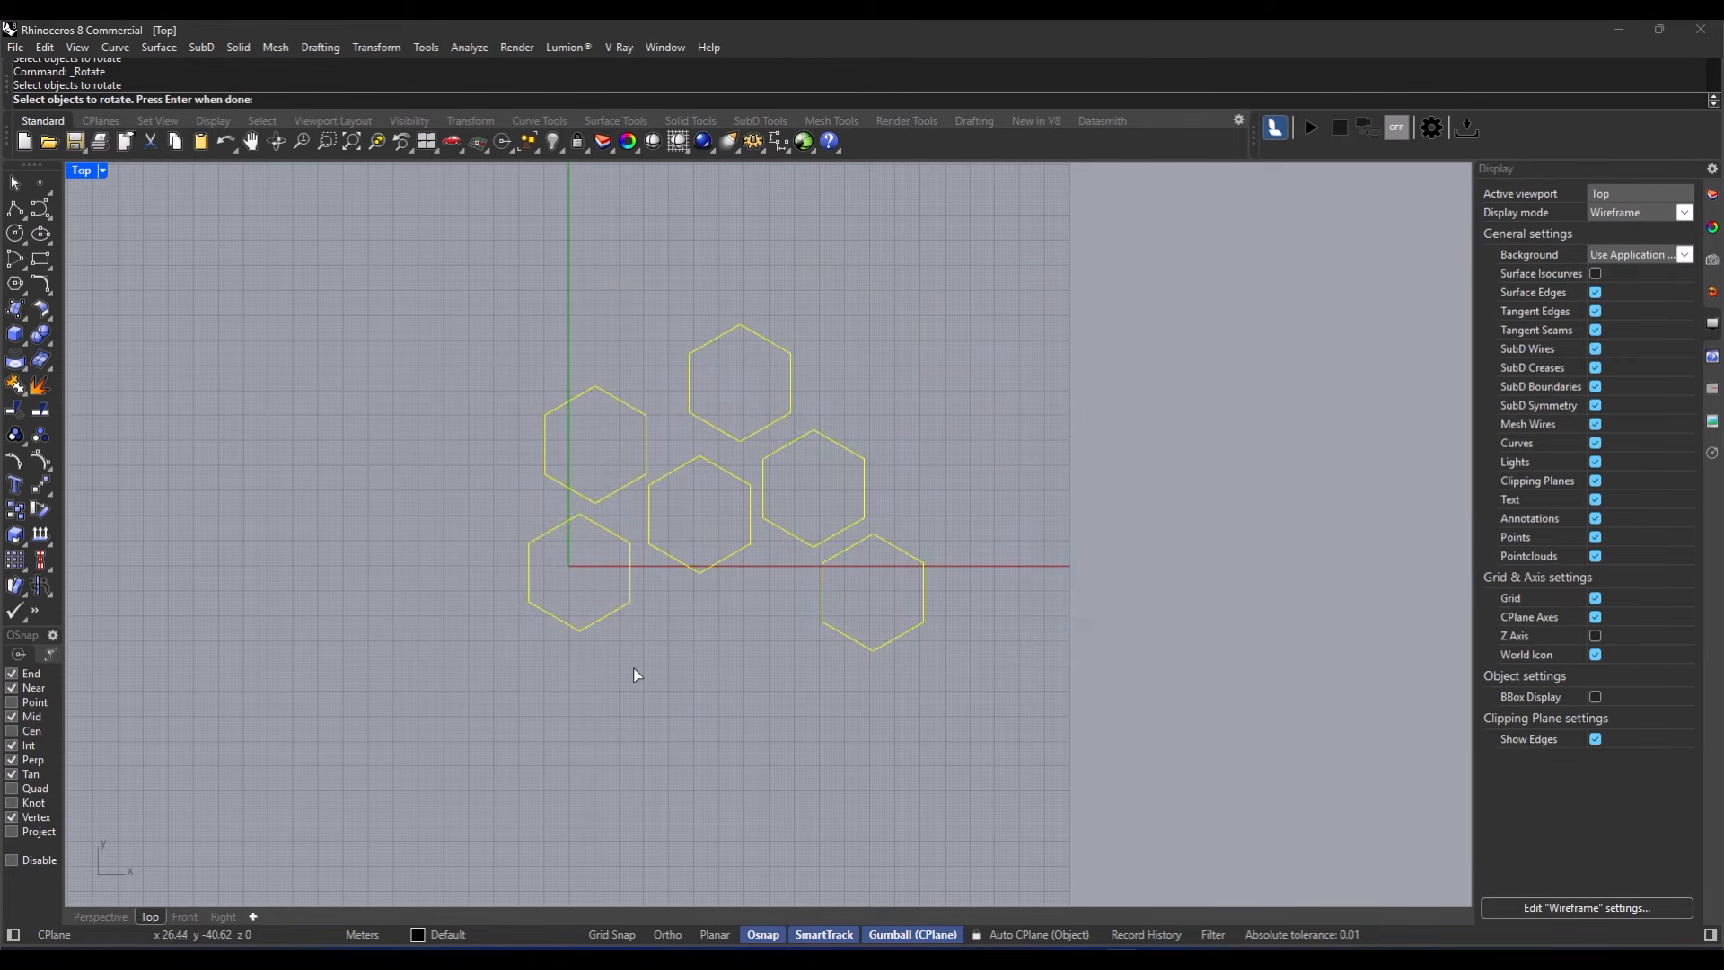
{"action": "key", "text": "Return"}
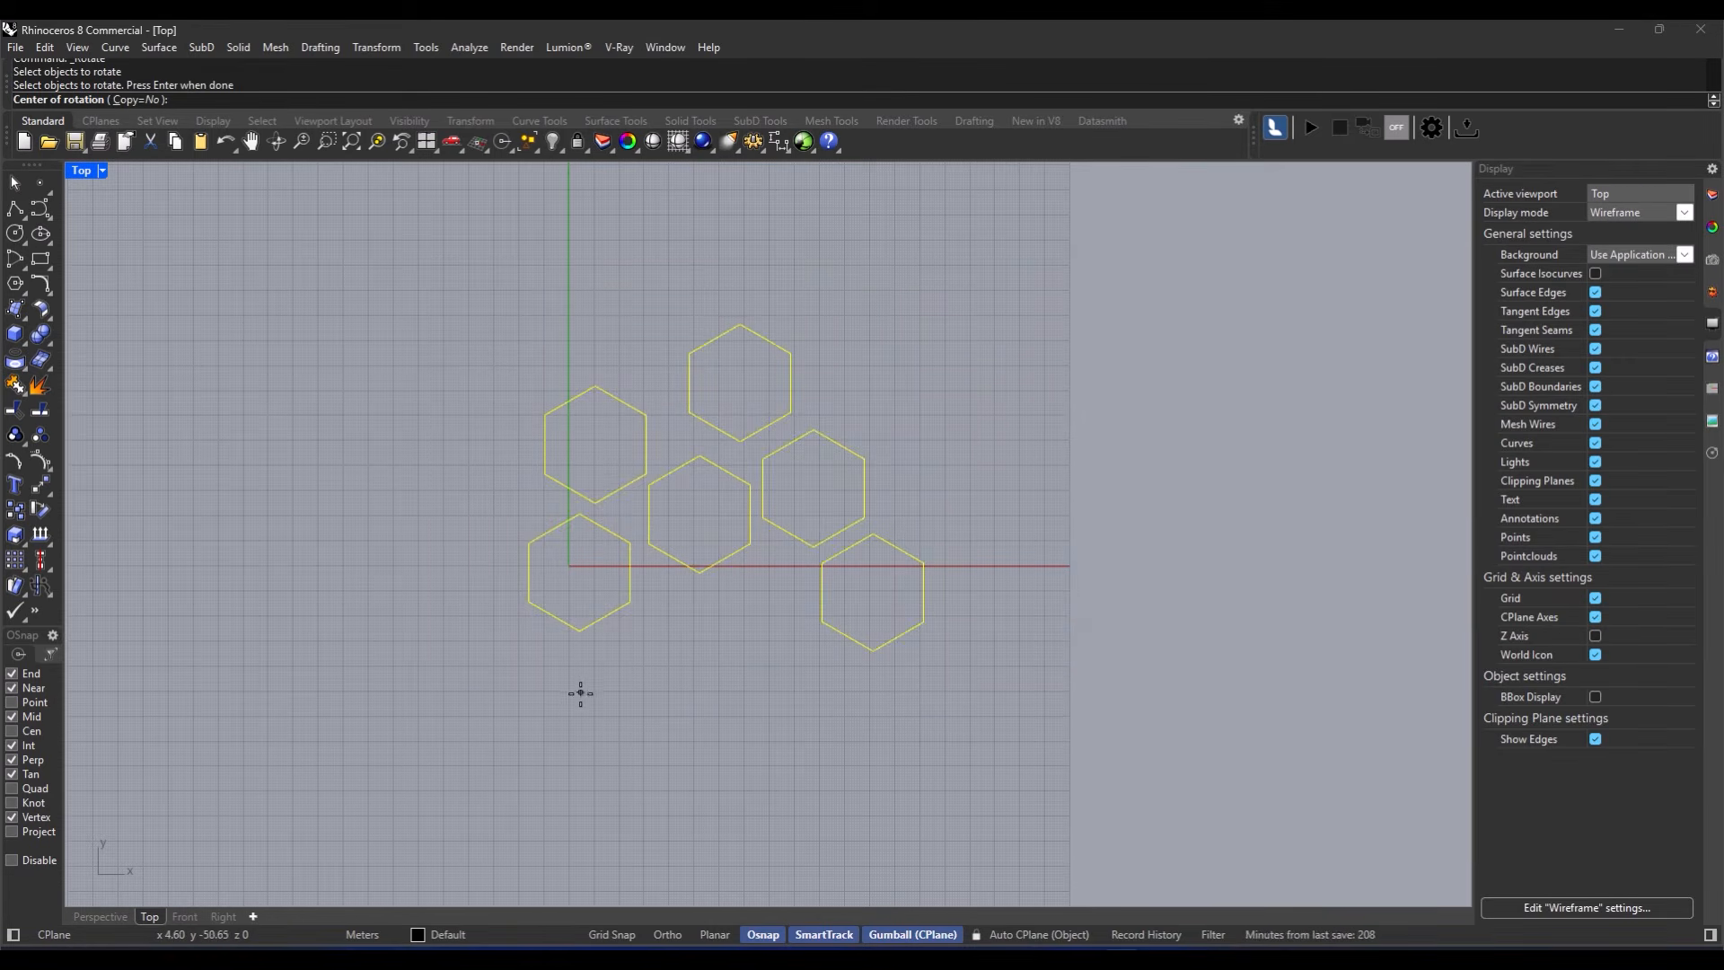
{"action": "left_click", "coordinate": [581, 629]}
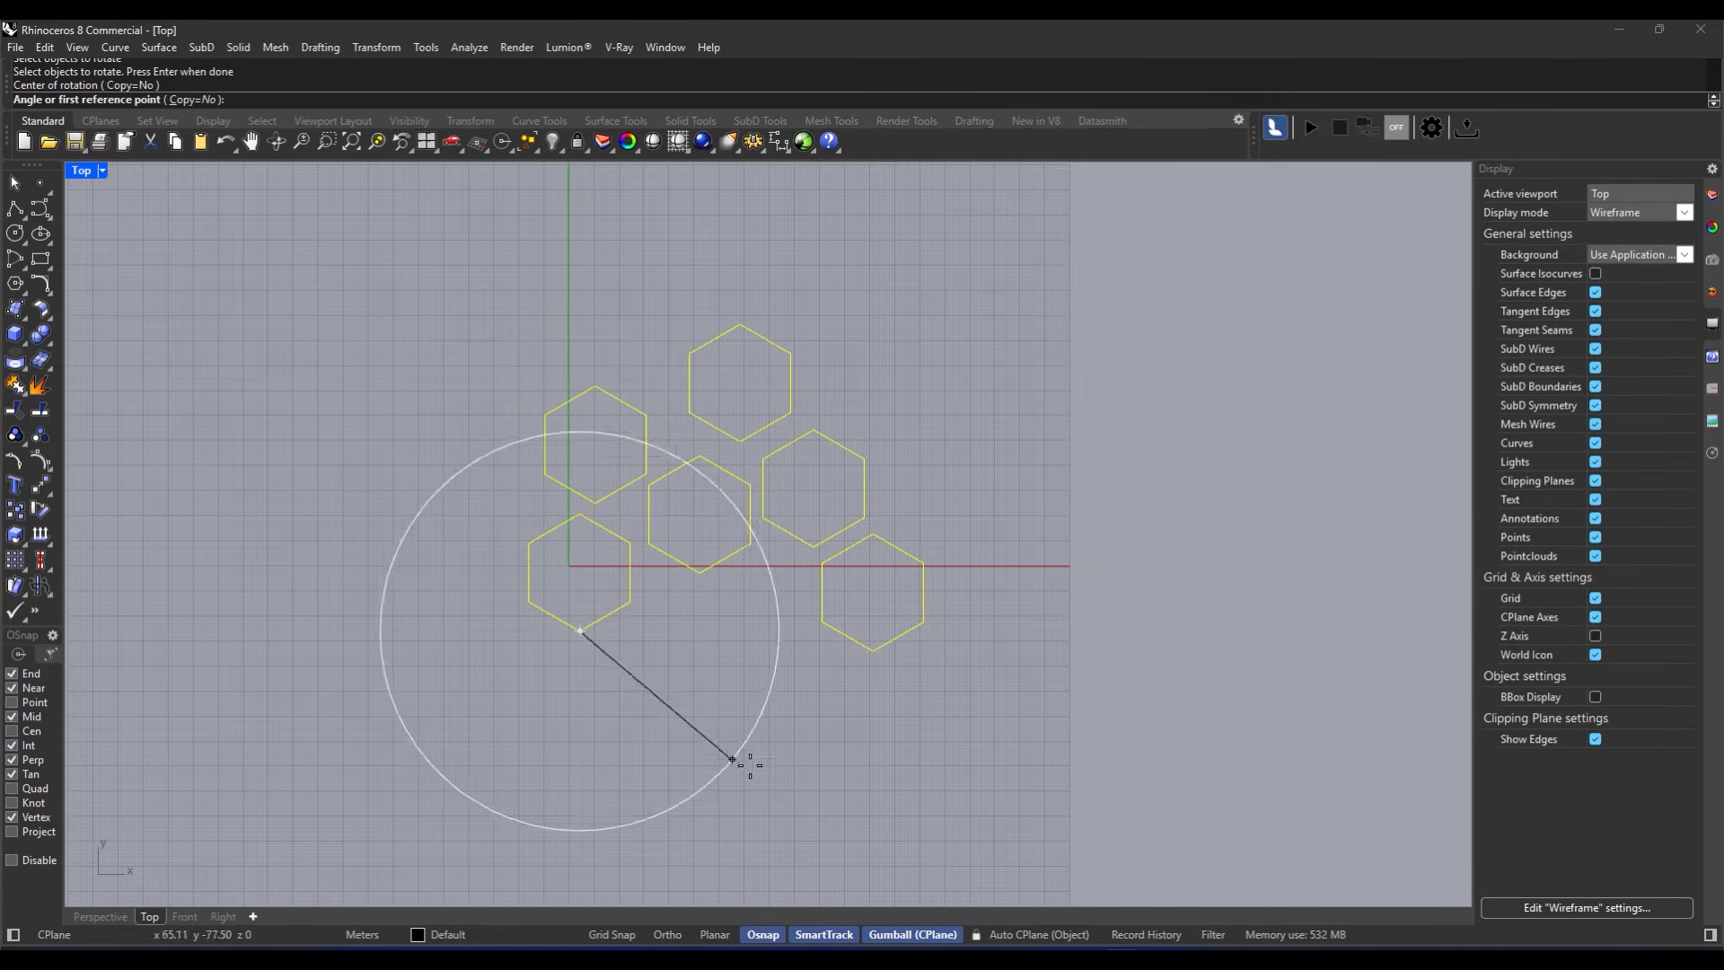
{"action": "left_click", "coordinate": [874, 651]}
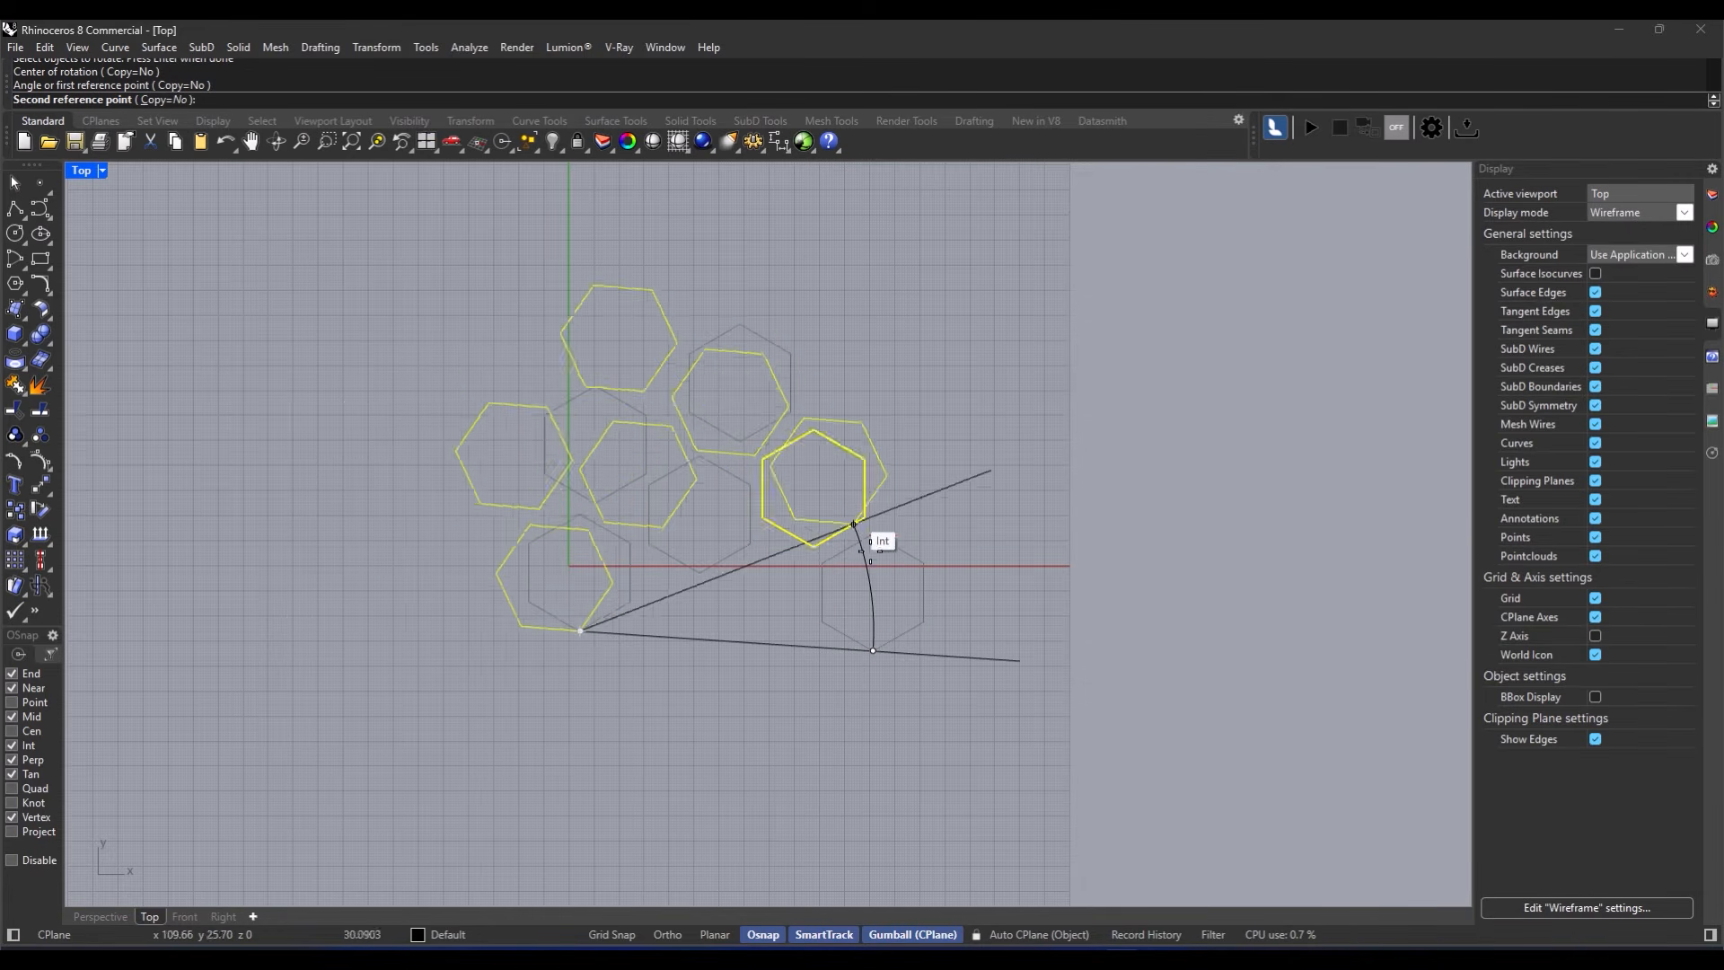
{"action": "left_click", "coordinate": [1034, 633]}
{"action": "mouse_move", "coordinate": [609, 617]}
{"action": "right_mouse_down"}
{"action": "mouse_move", "coordinate": [718, 622]}
{"action": "mouse_move", "coordinate": [551, 628]}
{"action": "right_mouse_up"}
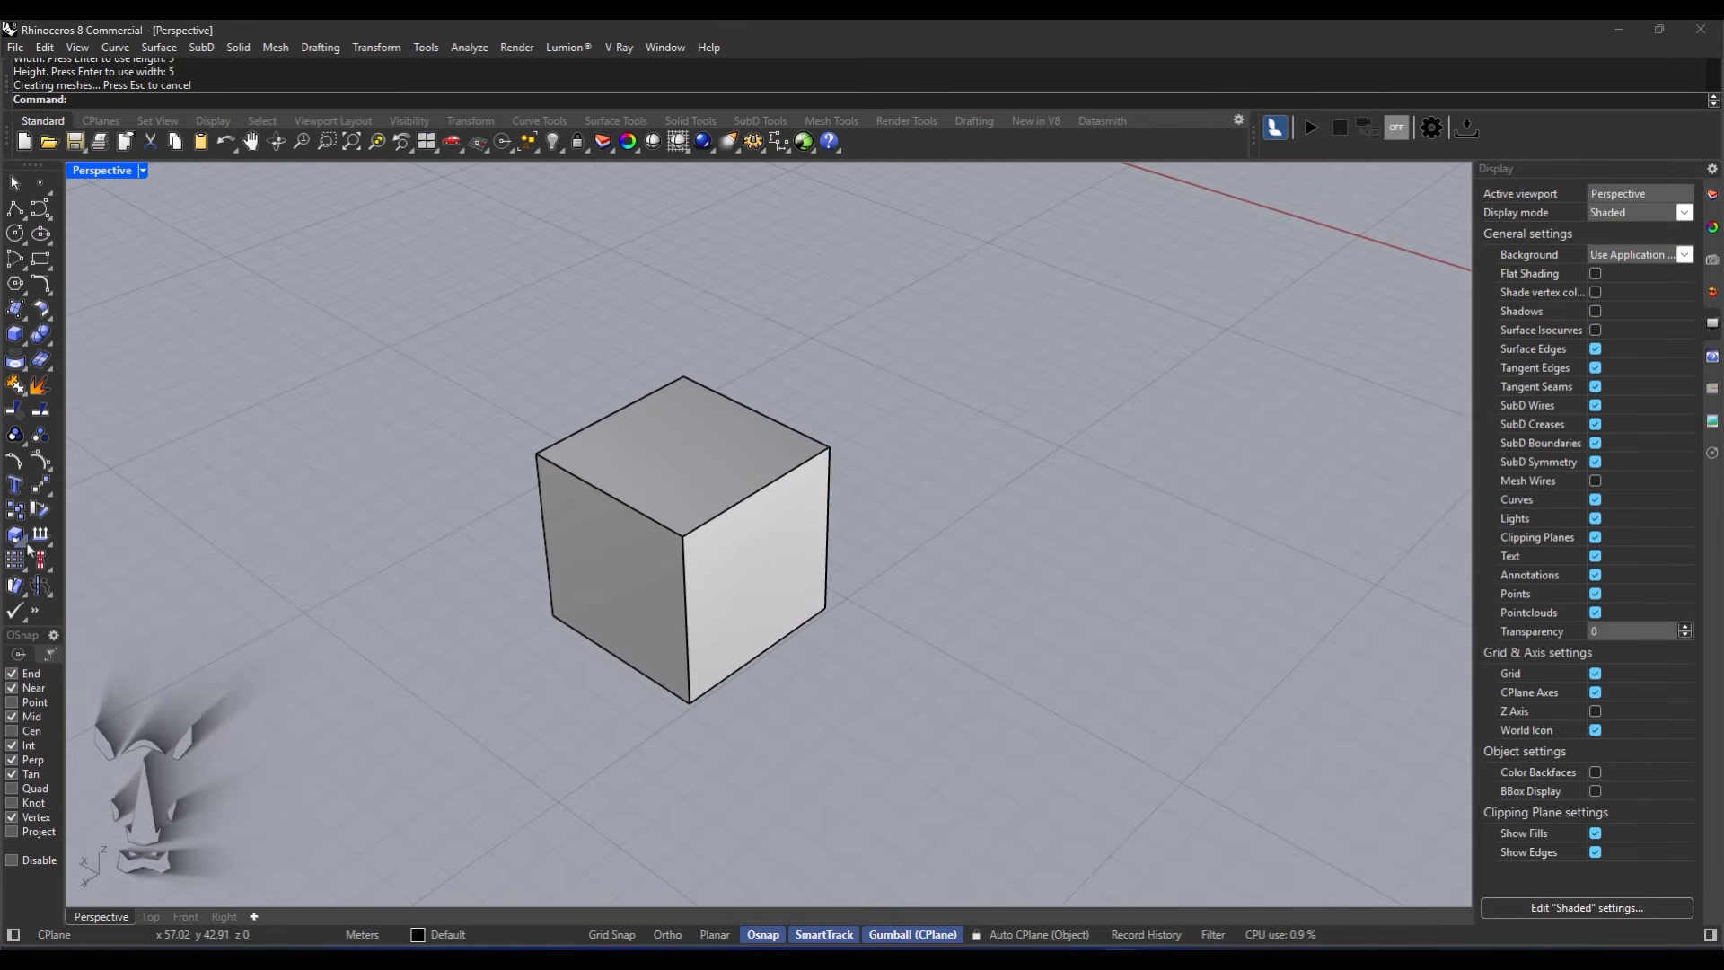
Step: Try to stretch the box with Scale 1D from its nearest bottom corner along the adjoining bottom edge, entering 10
{"action": "left_click", "coordinate": [28, 544]}
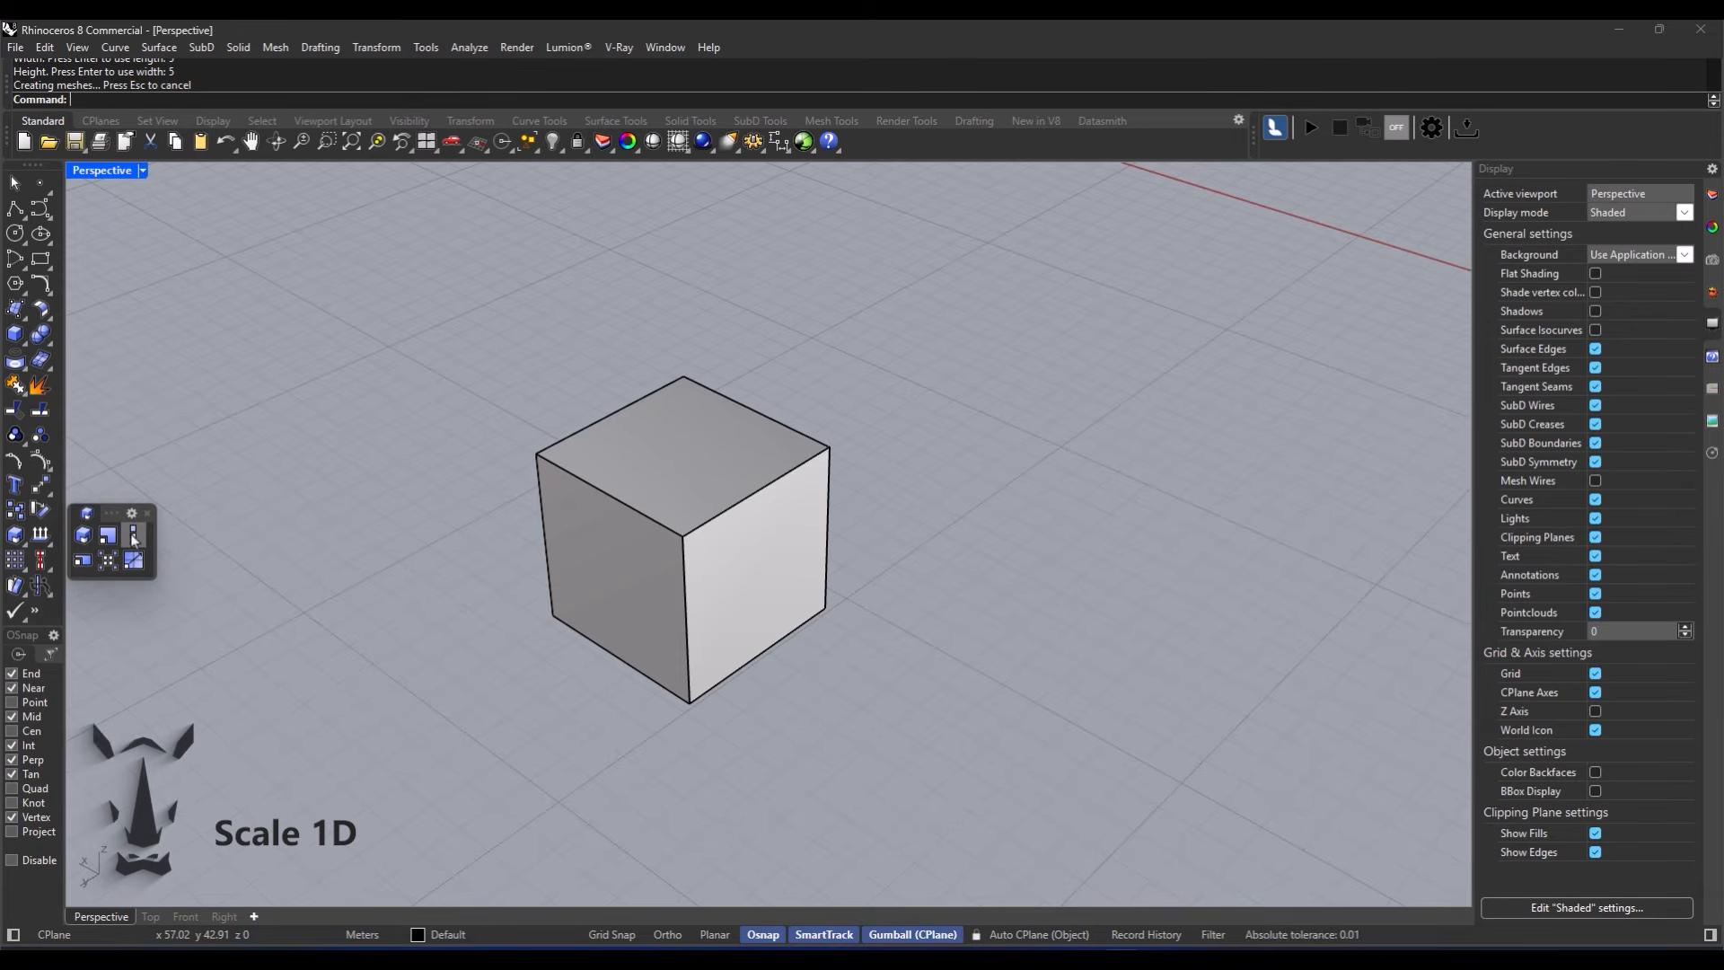
{"action": "left_click", "coordinate": [134, 539]}
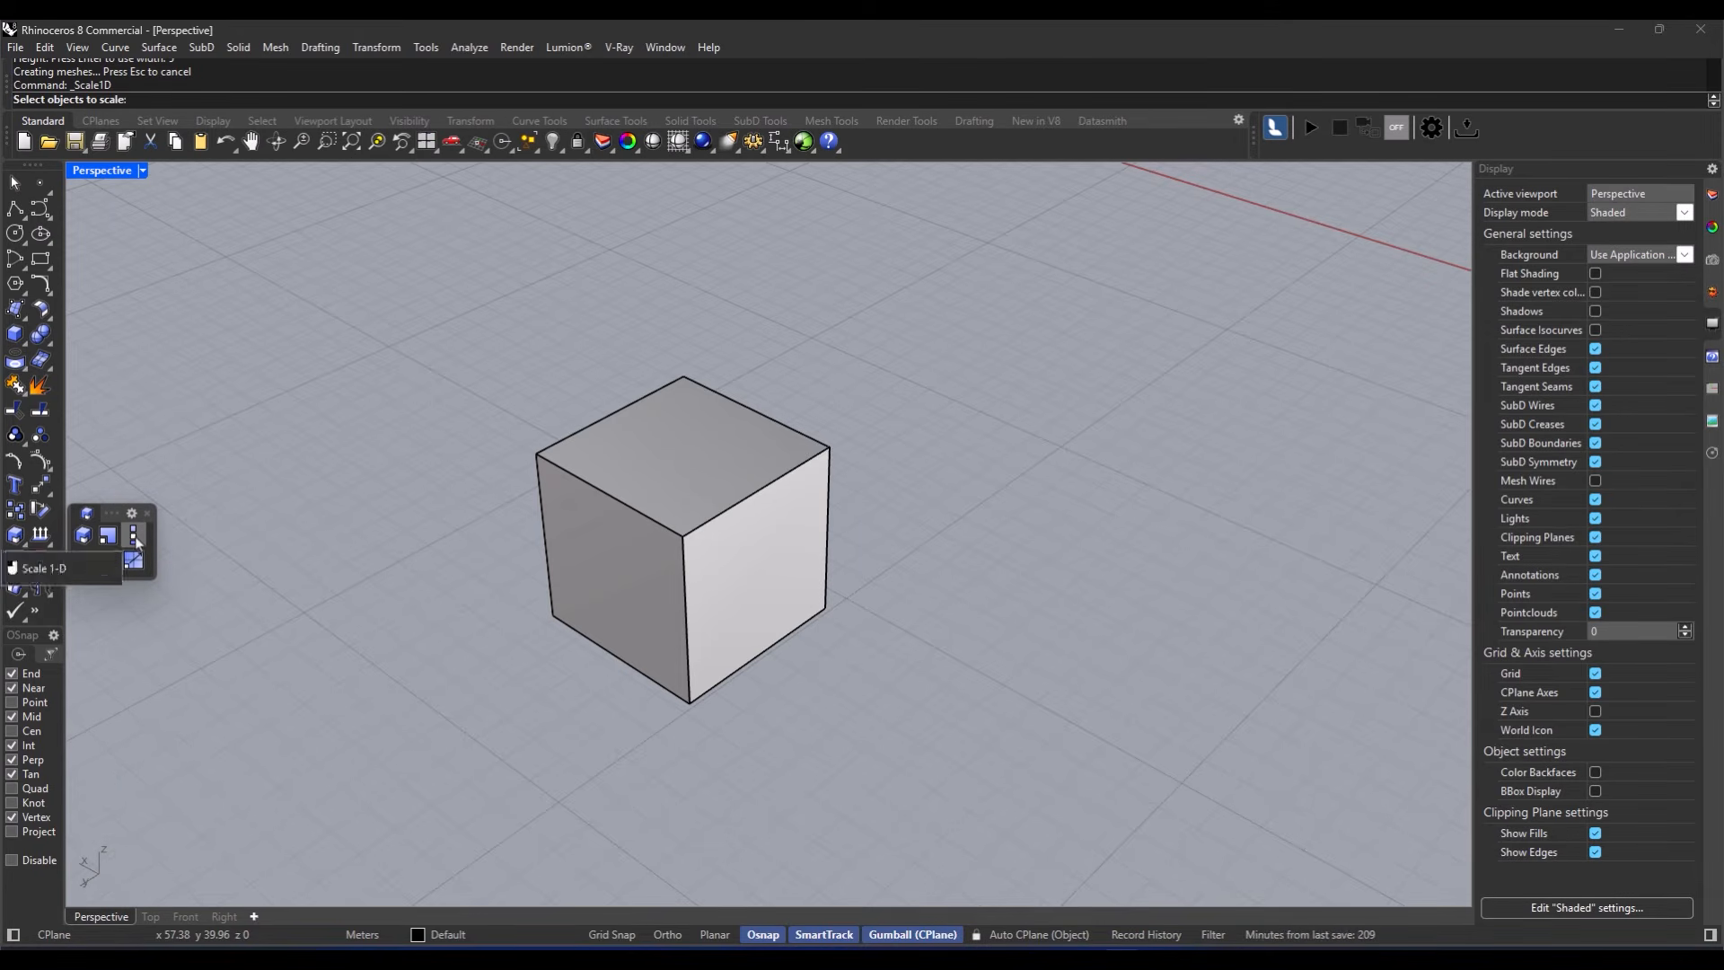
{"action": "left_click", "coordinate": [713, 583]}
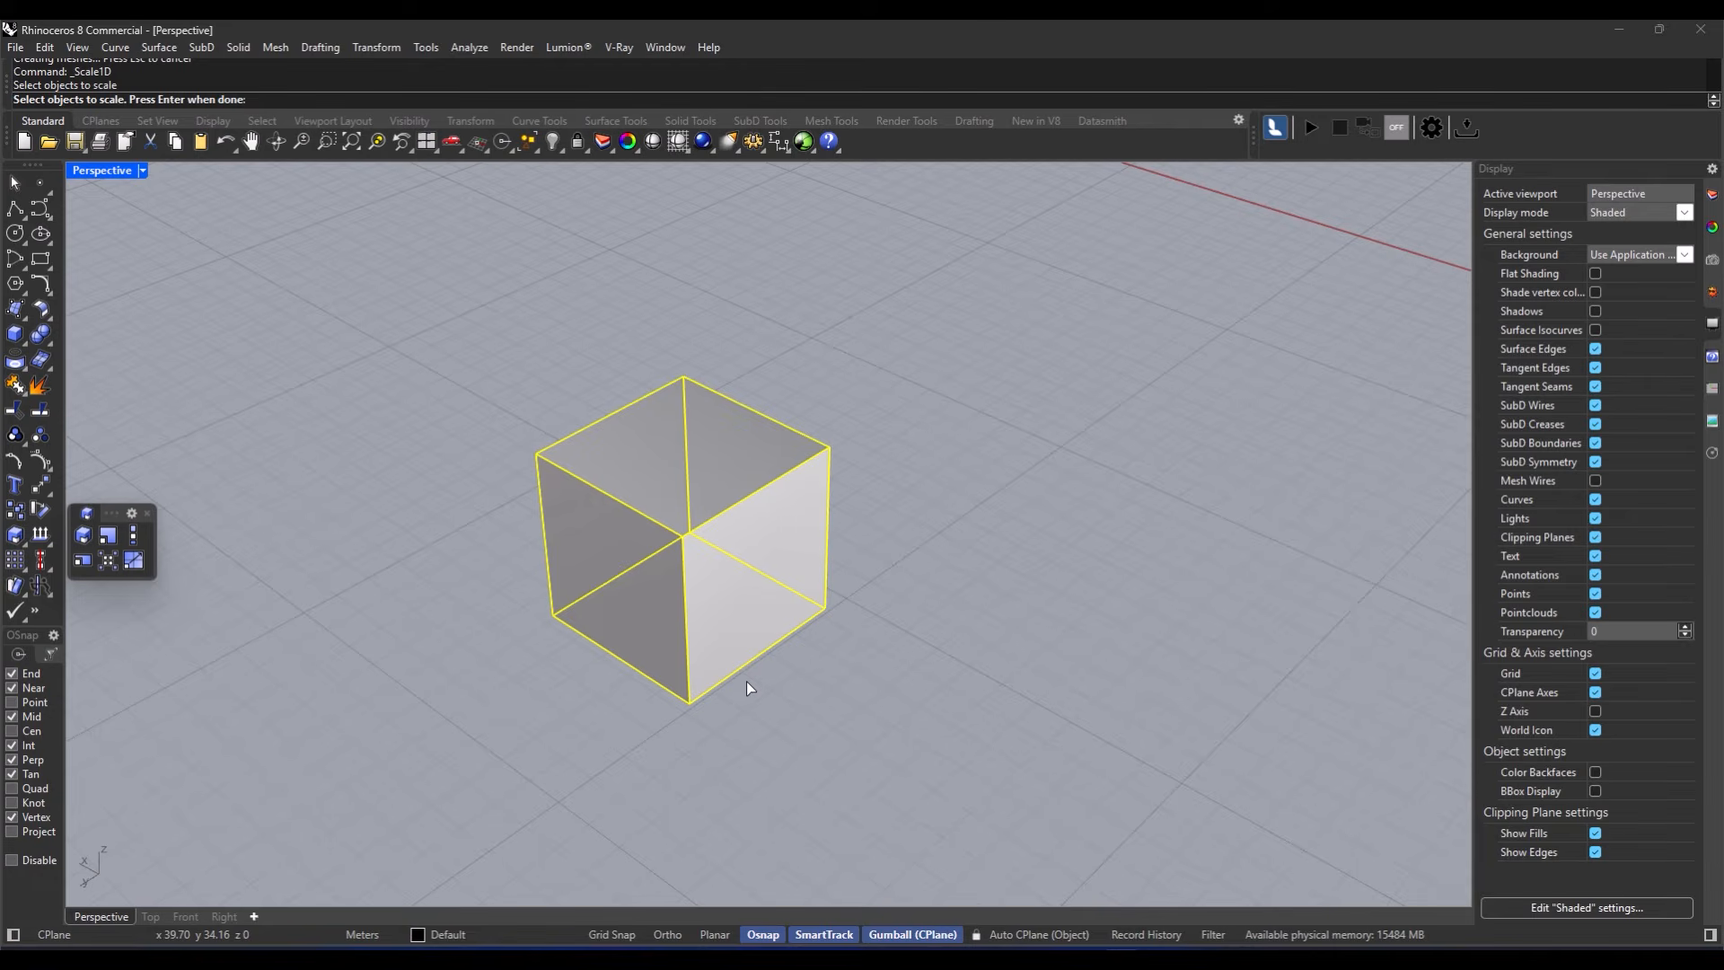
{"action": "key", "text": "Return"}
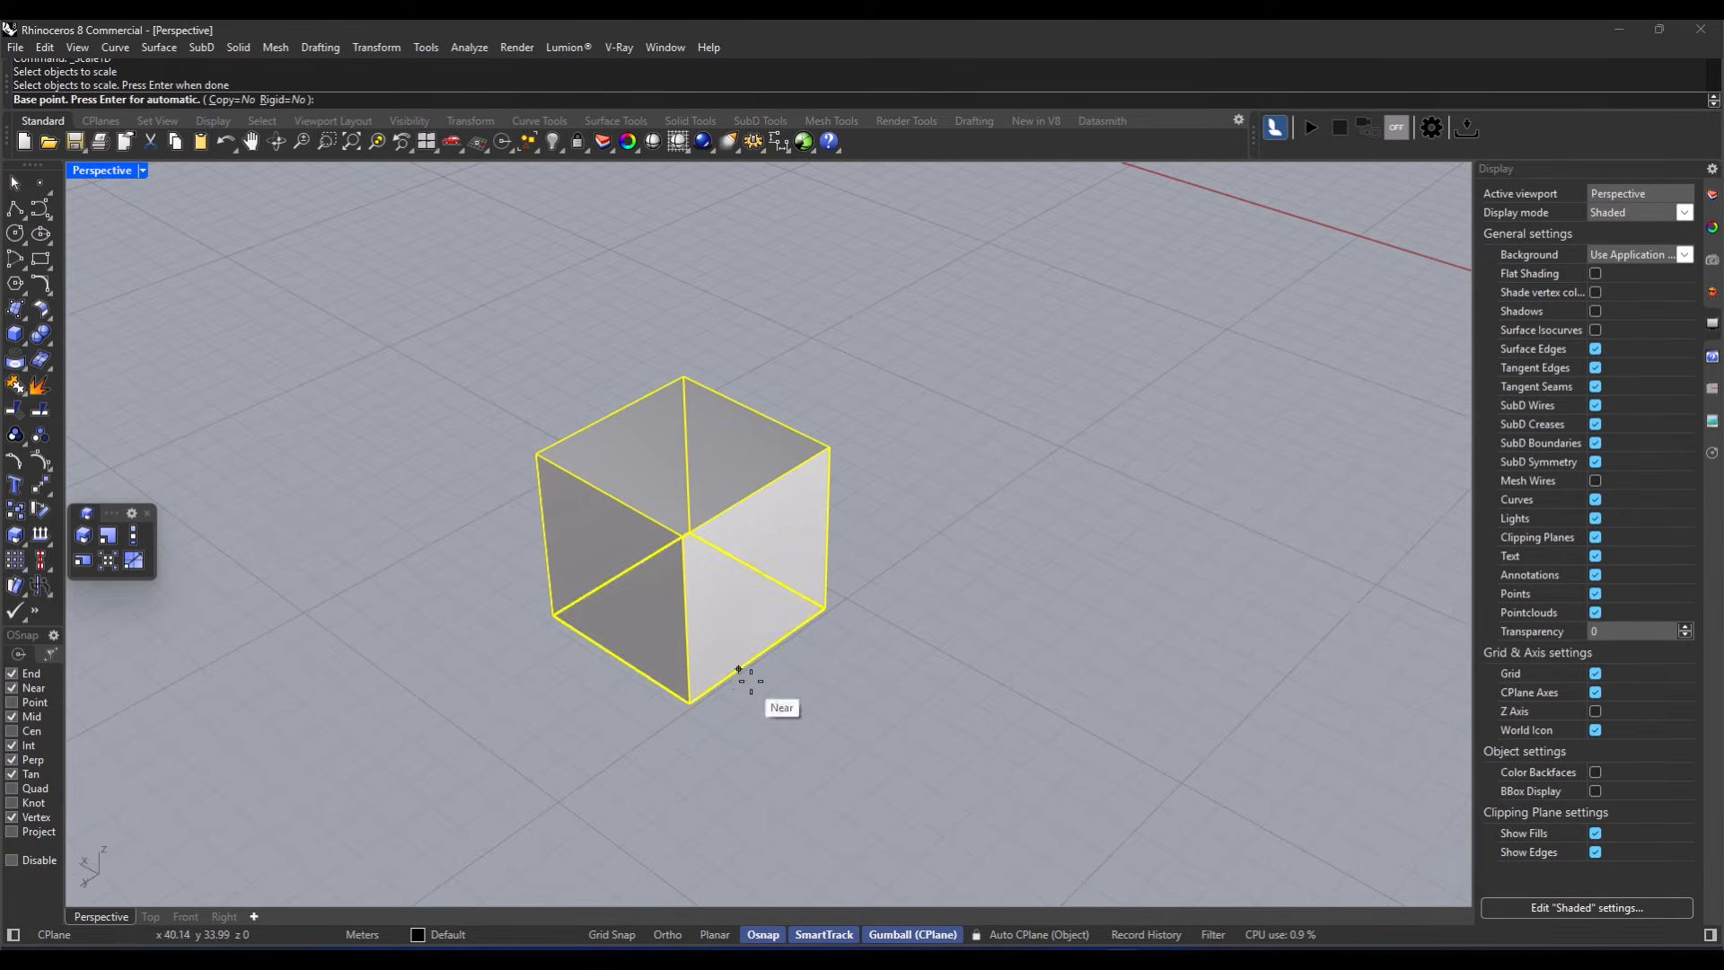
{"action": "left_click", "coordinate": [689, 704]}
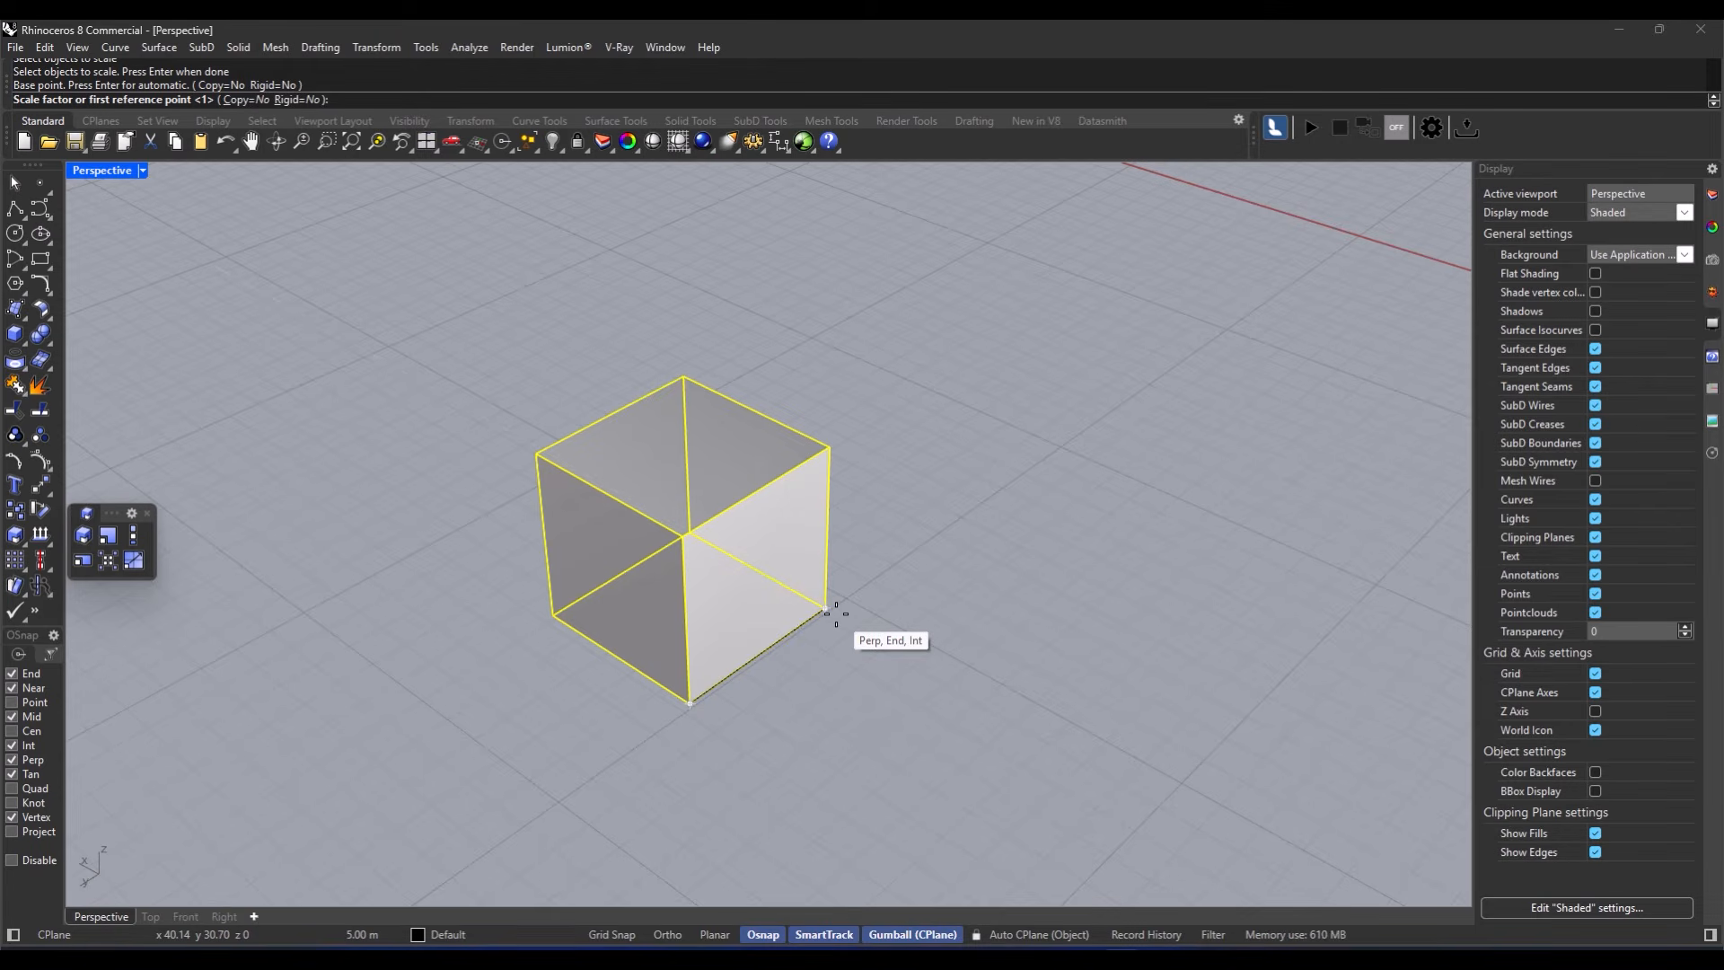
{"action": "left_click", "coordinate": [836, 614]}
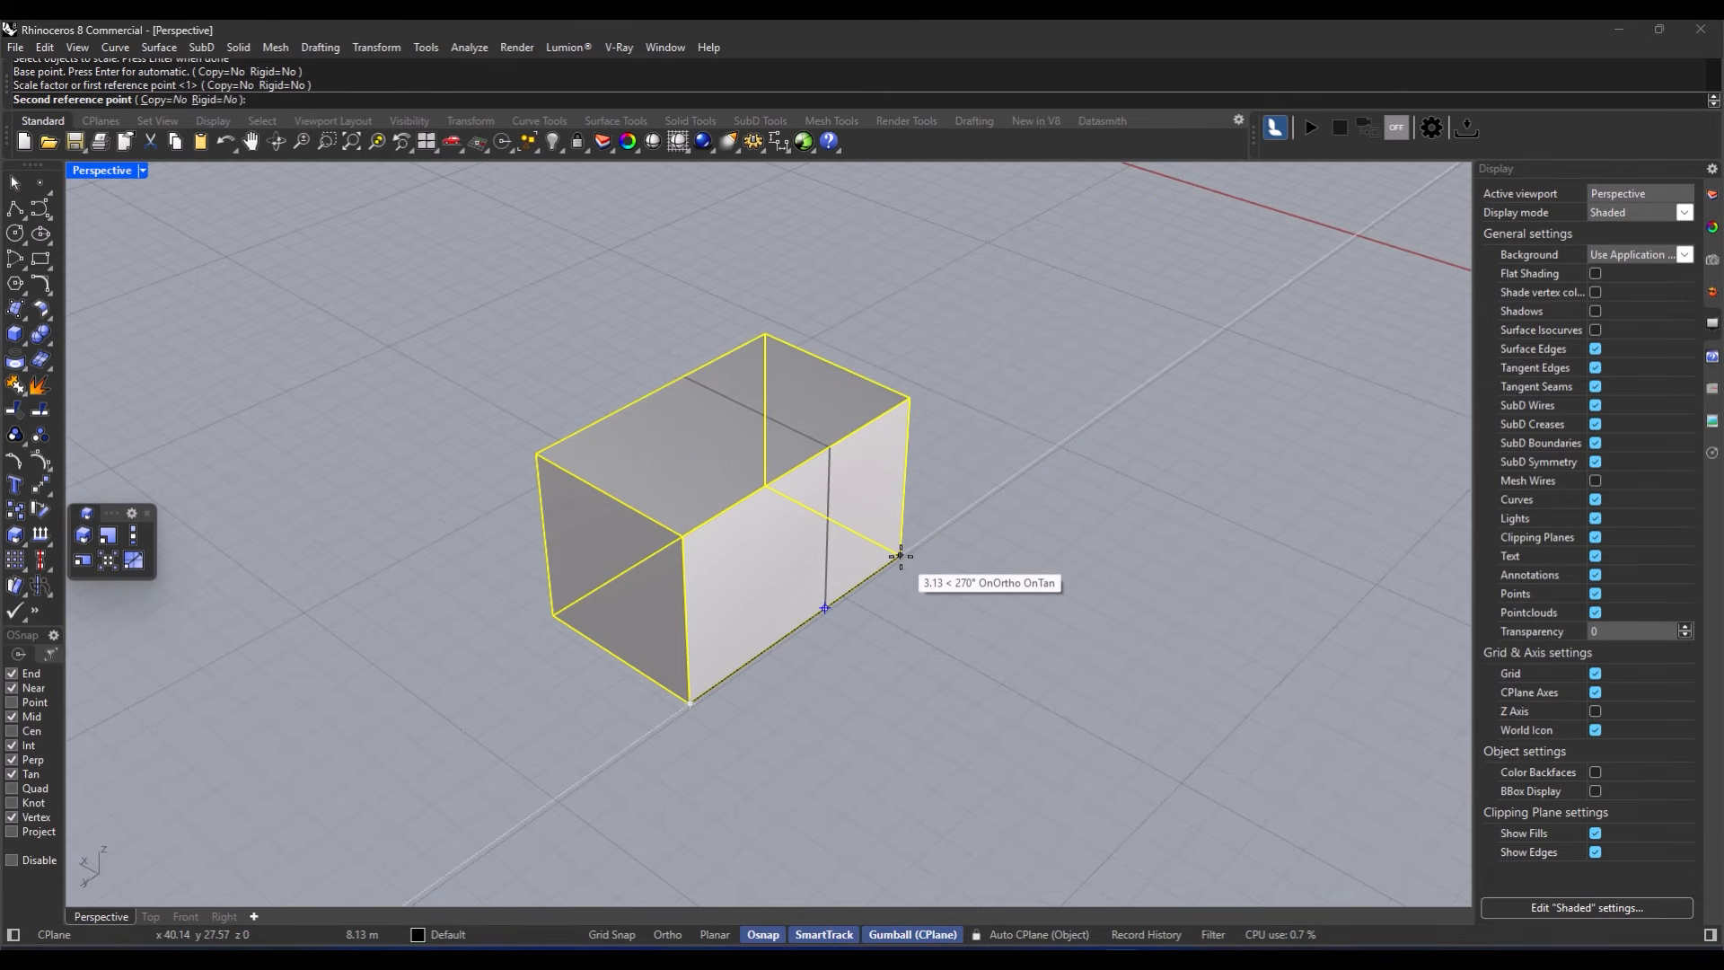
{"action": "type", "text": "2"}
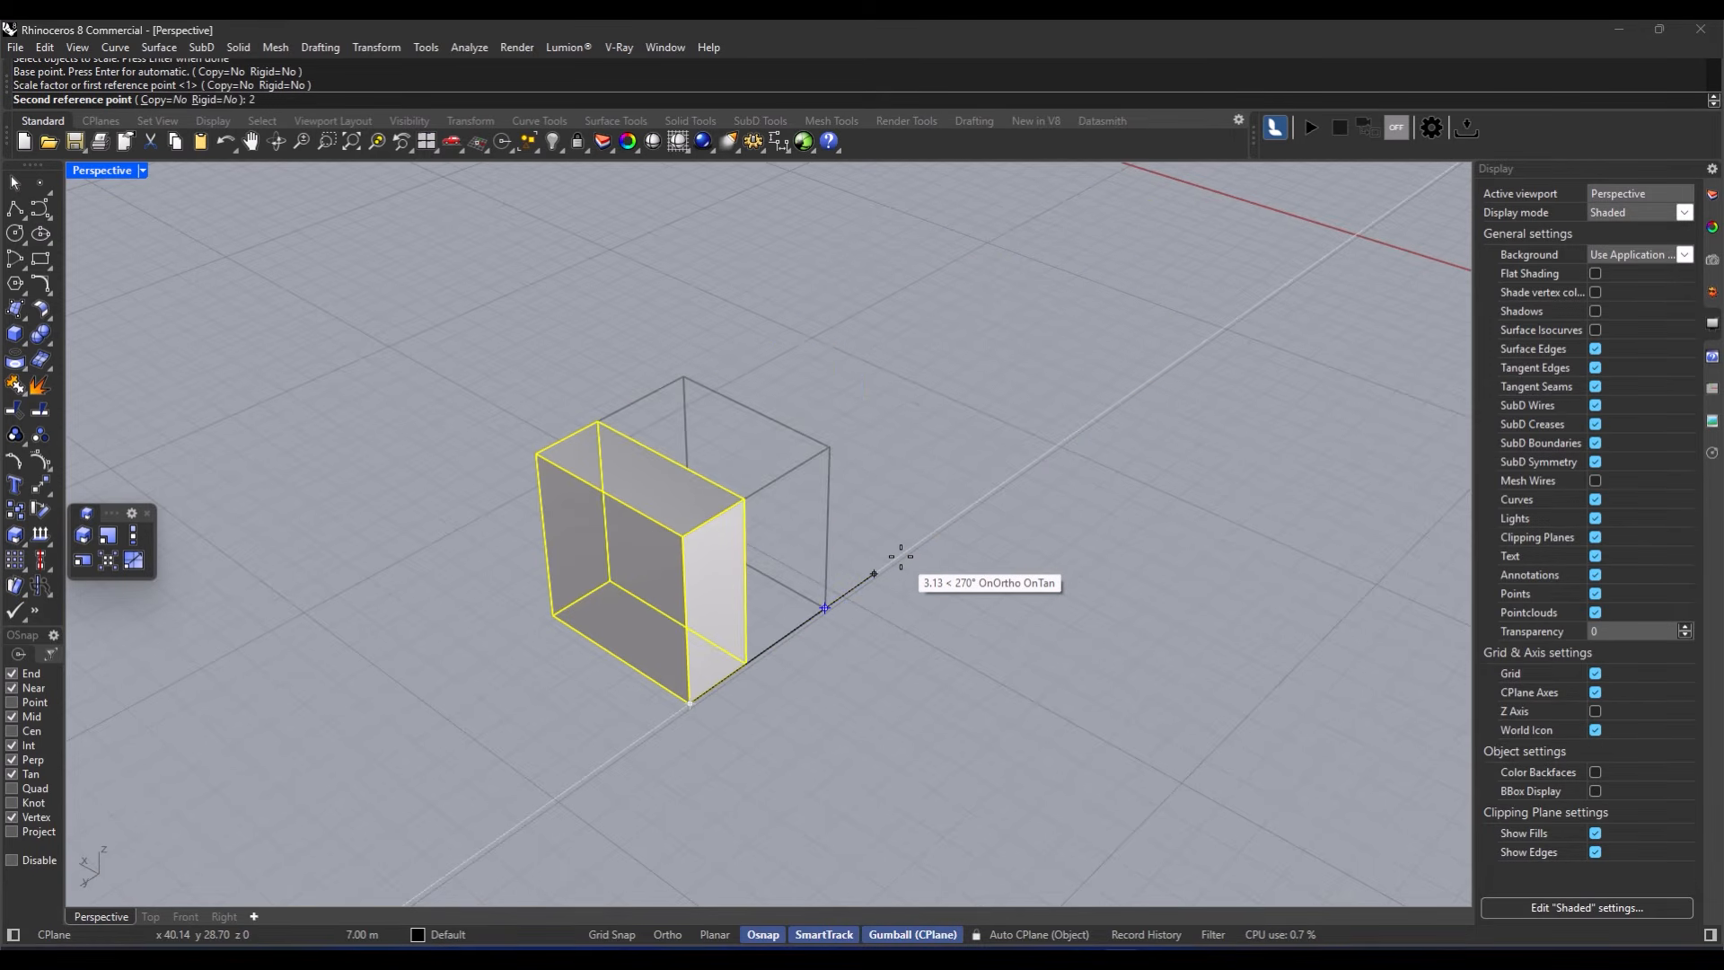
{"action": "key", "text": "BackSpace"}
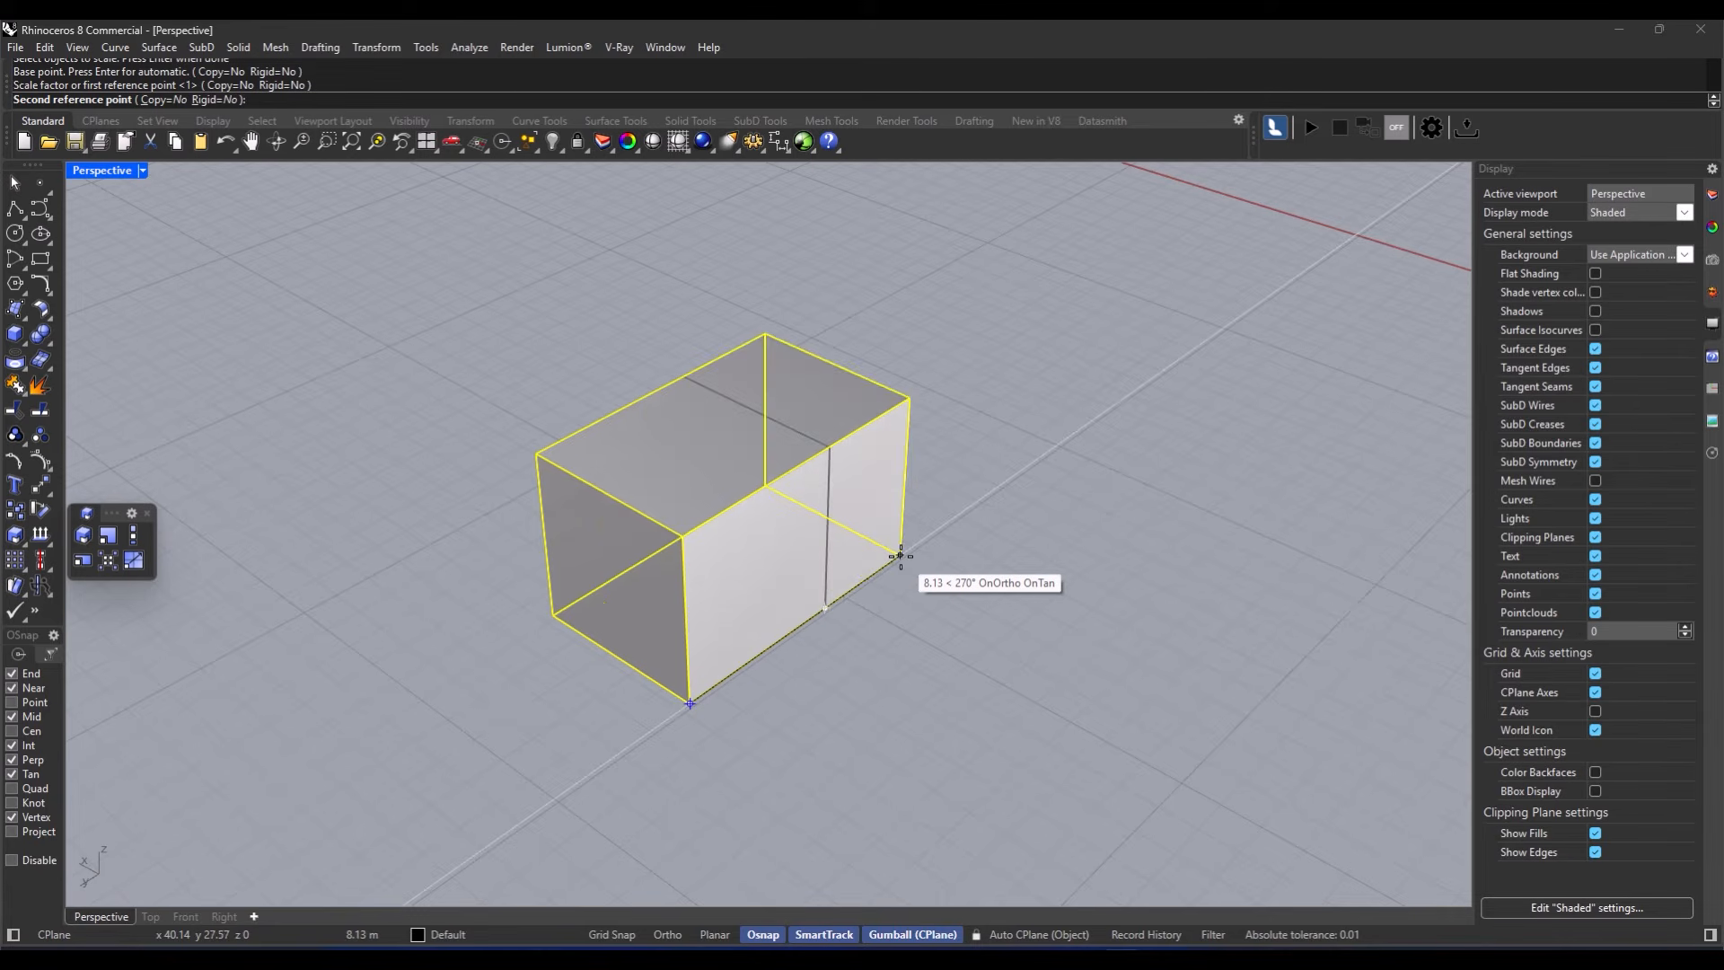
{"action": "type", "text": "10"}
{"action": "key", "text": "Escape"}
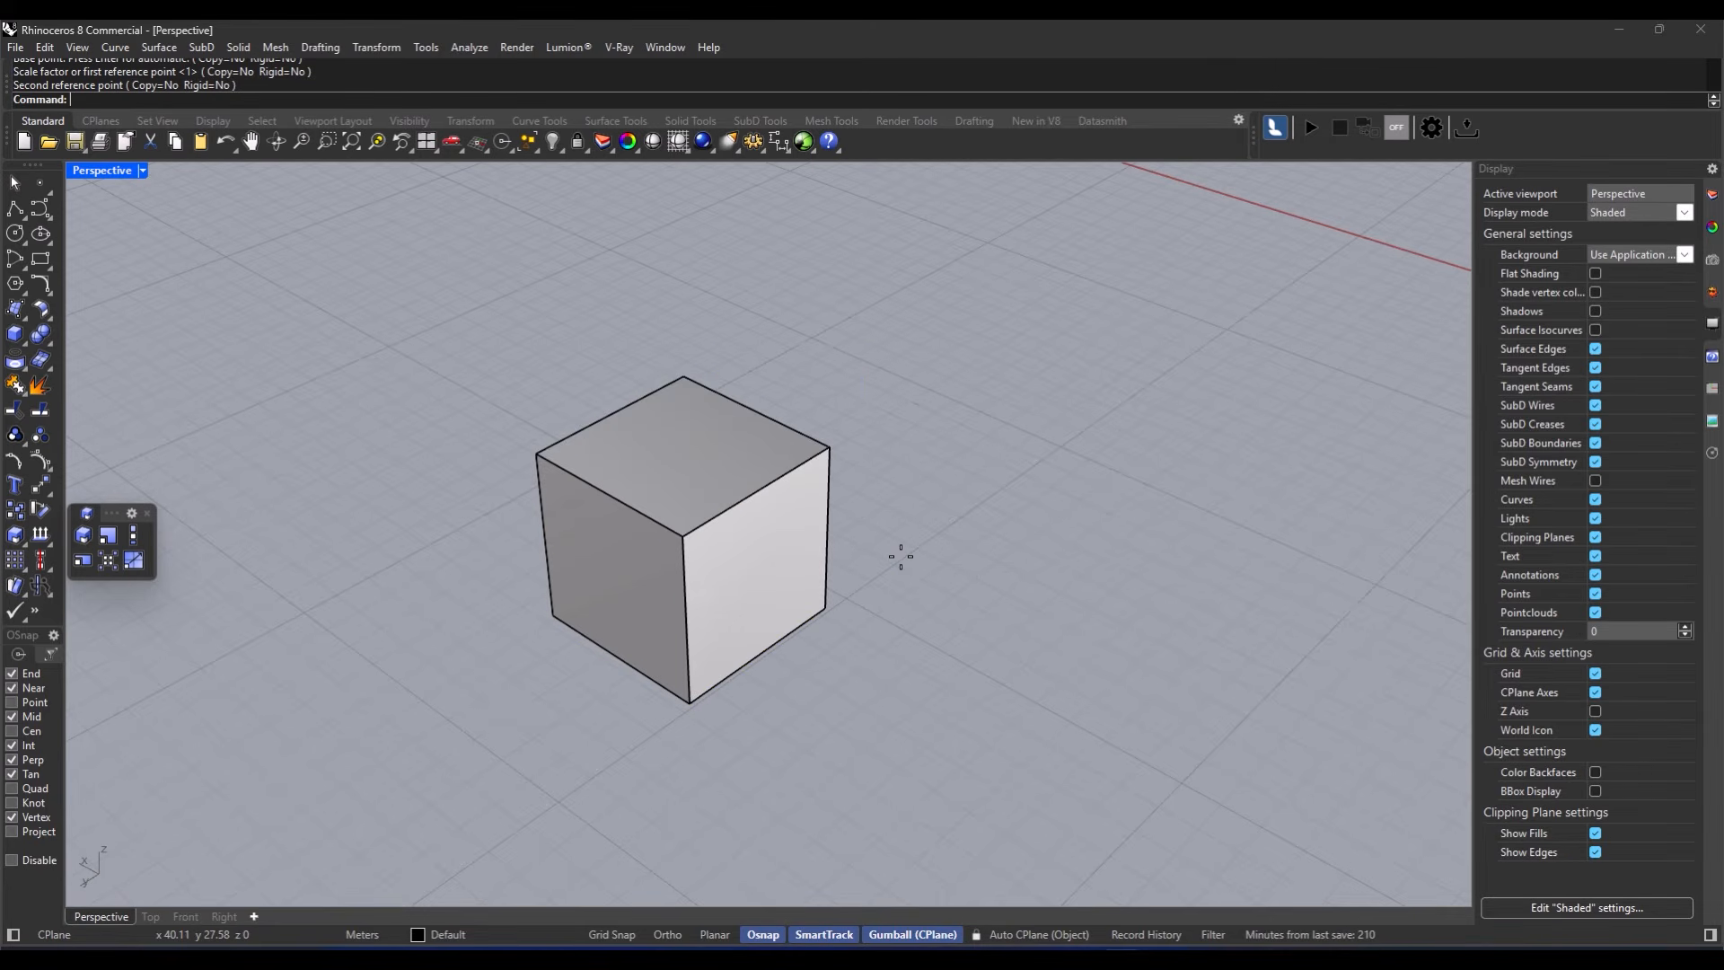
{"action": "left_click", "coordinate": [786, 590]}
{"action": "key", "text": "Return"}
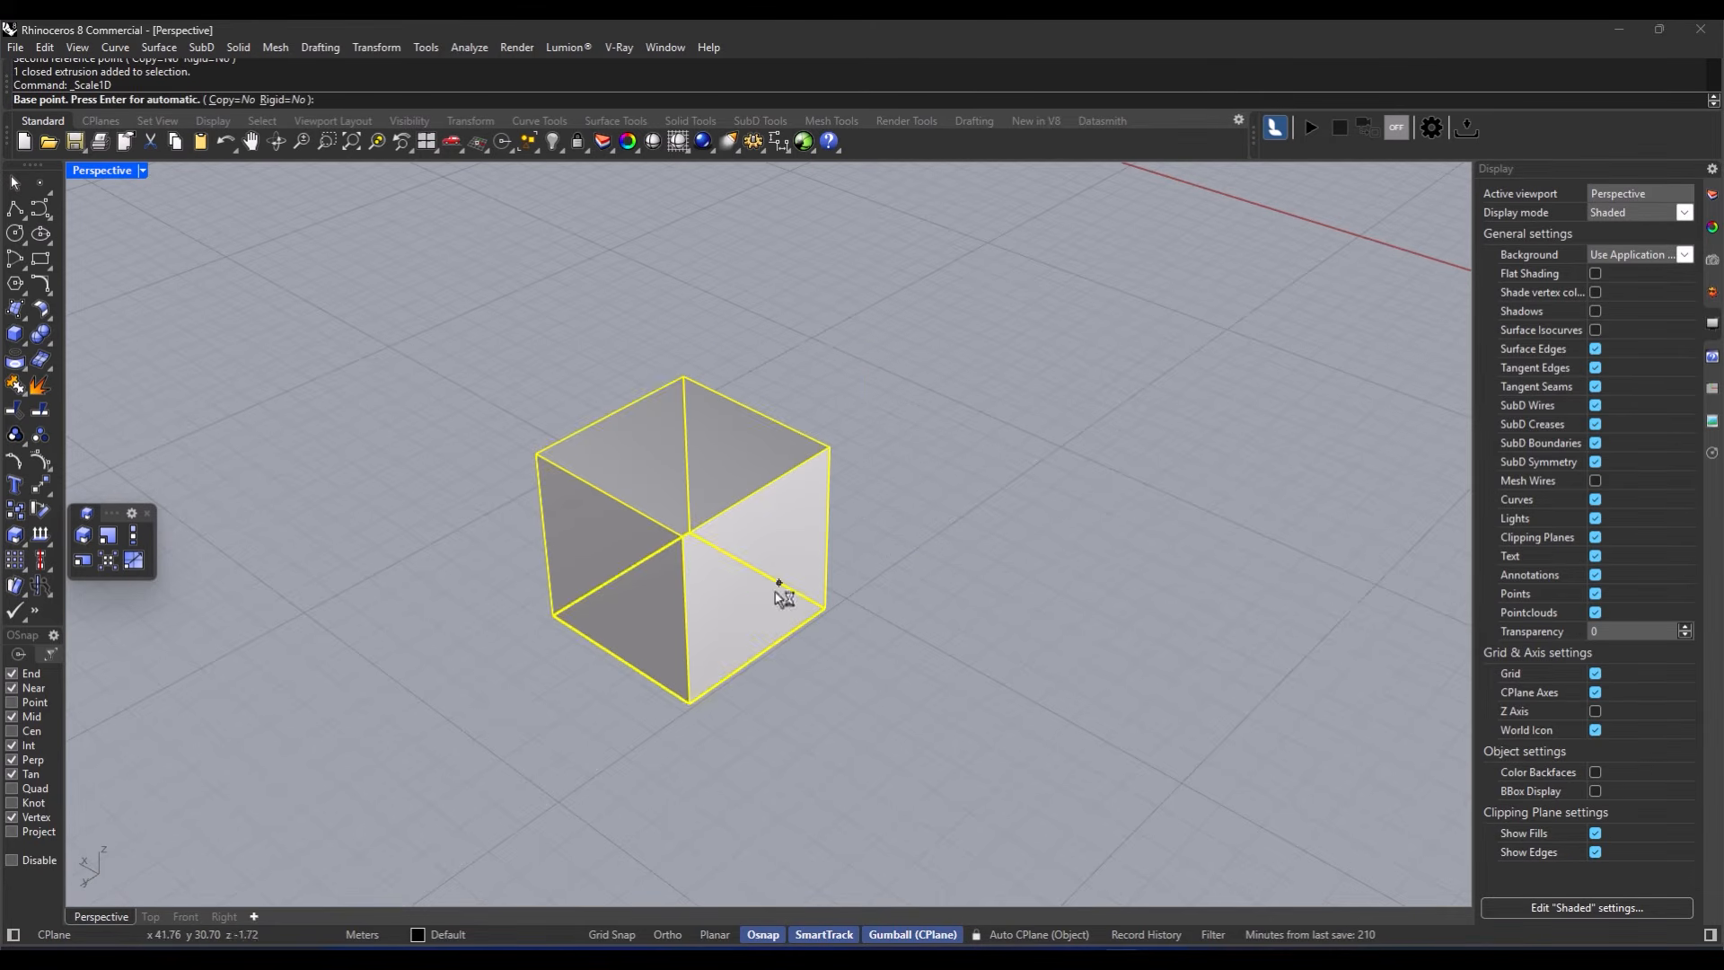
{"action": "left_click", "coordinate": [689, 703]}
{"action": "key", "text": "Return"}
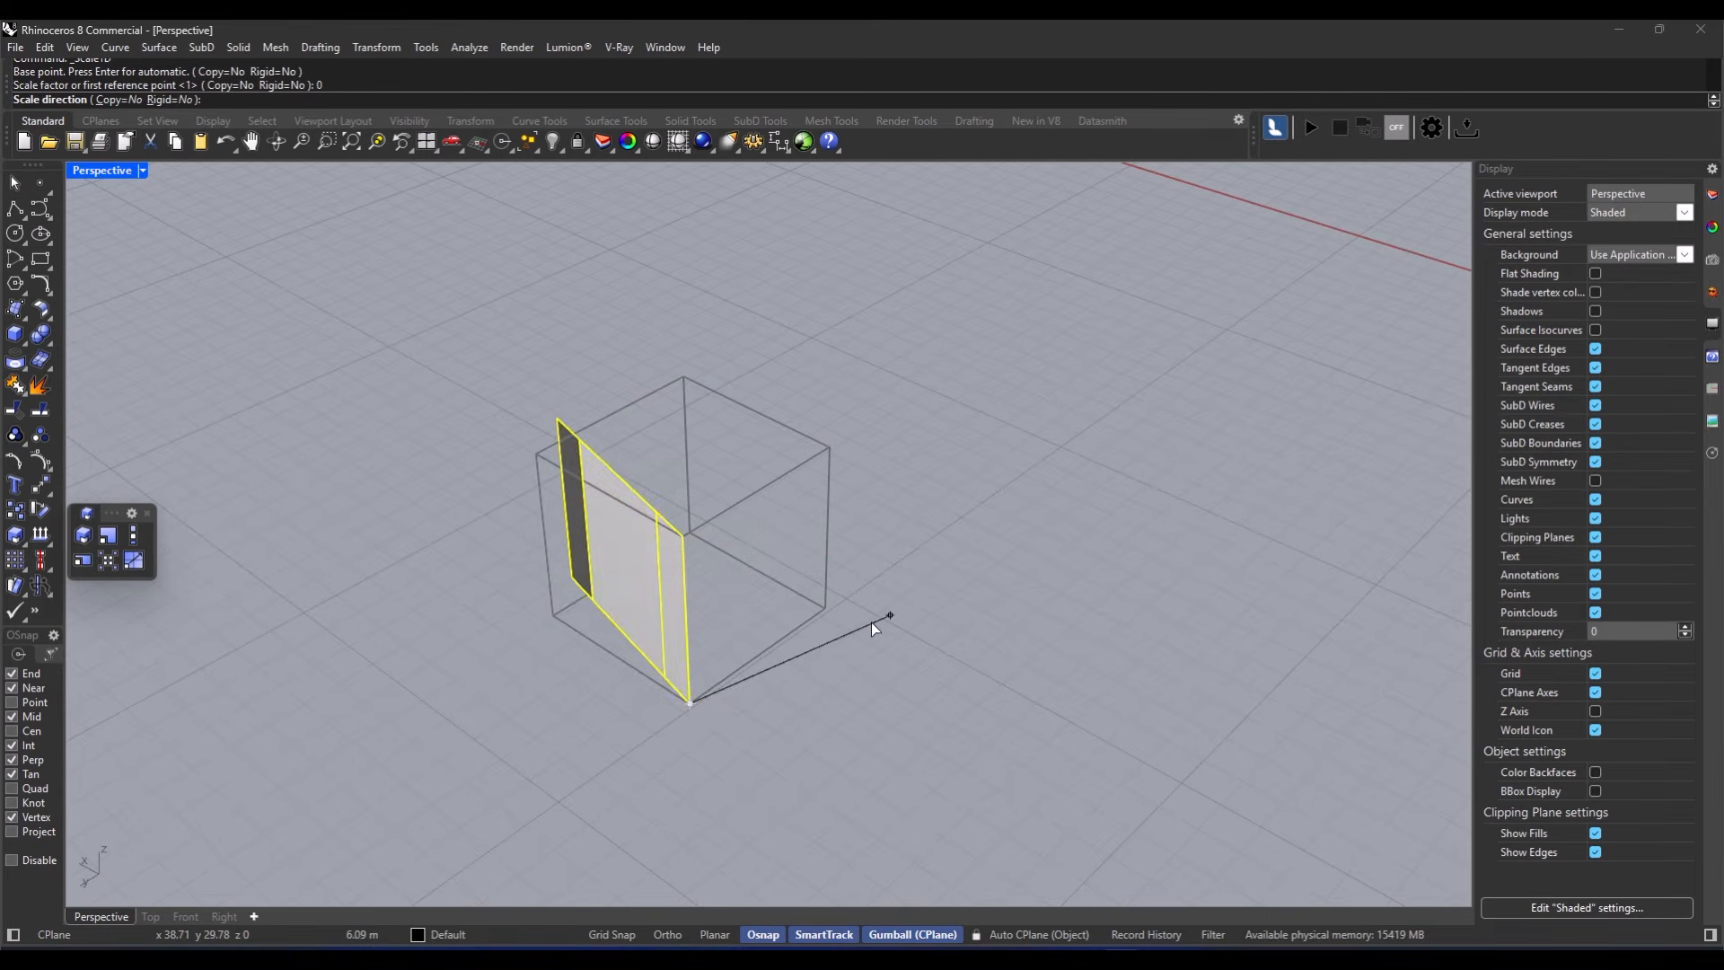
{"action": "key", "text": "Escape"}
Step: Lengthen the box freehand with Scale 1D from its nearest bottom corner along the adjoining bottom edge, and undo the scaling
{"action": "key", "text": "Return"}
{"action": "left_click", "coordinate": [690, 703]}
{"action": "left_click", "coordinate": [826, 608]}
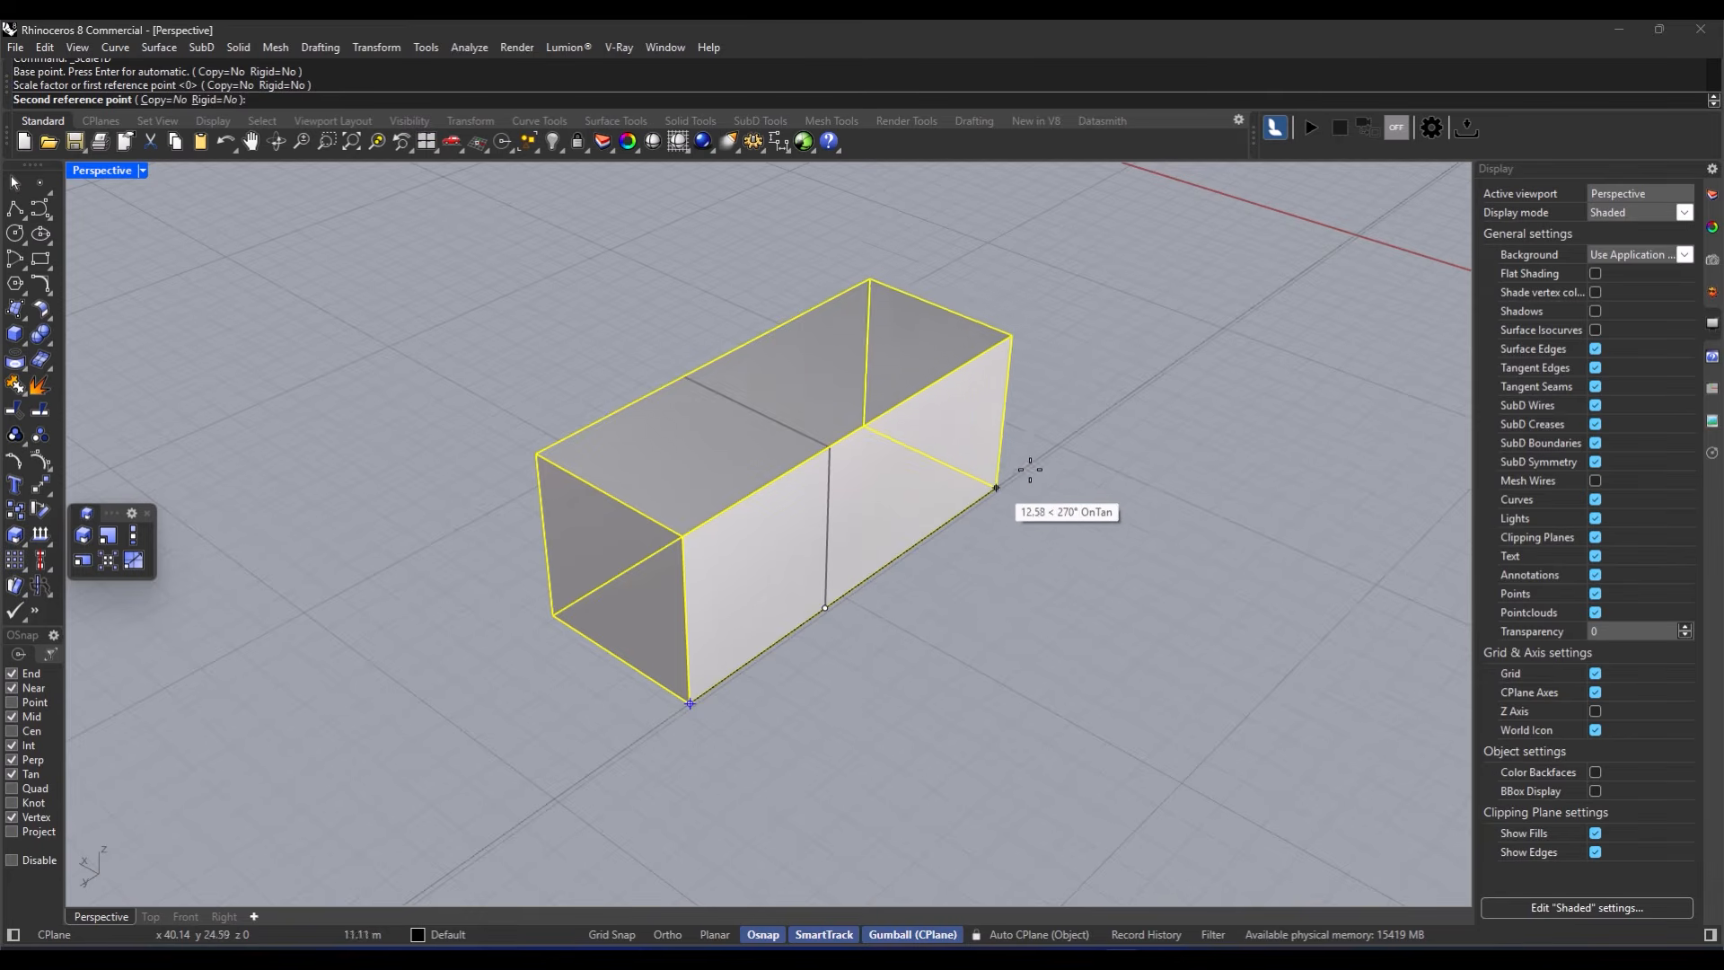
{"action": "left_click", "coordinate": [936, 530]}
{"action": "key", "text": "Escape"}
{"action": "key", "text": "ctrl+z"}
{"action": "key", "text": "Escape"}
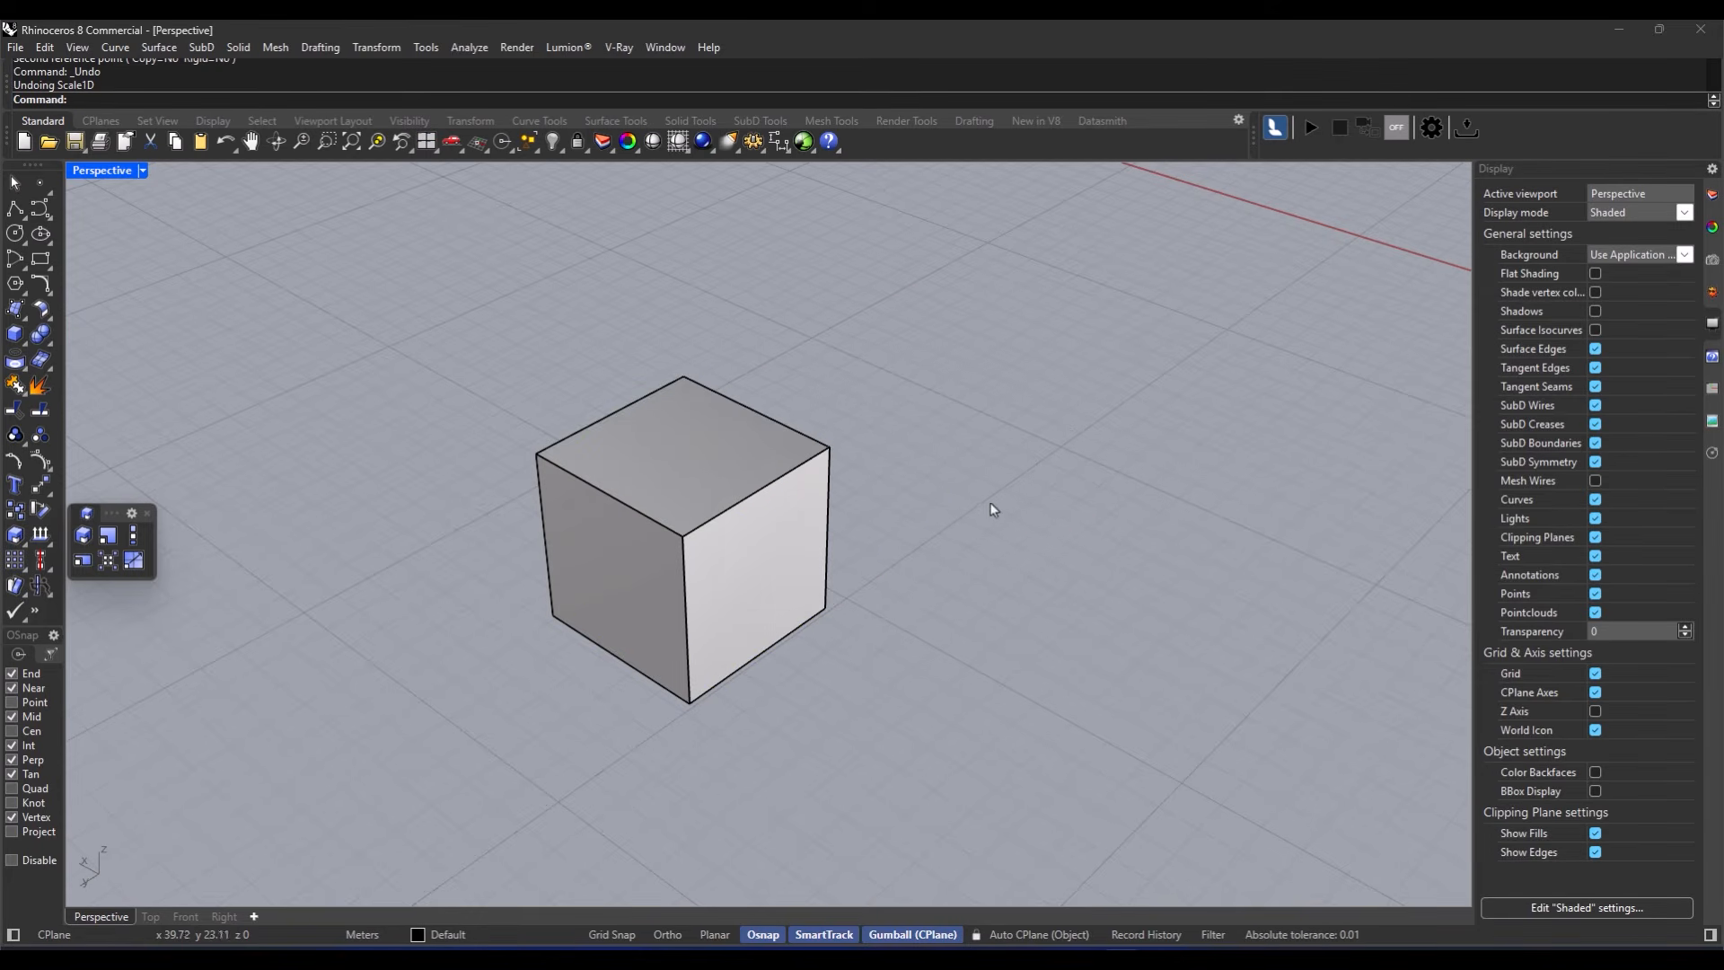
{"action": "left_click", "coordinate": [109, 542]}
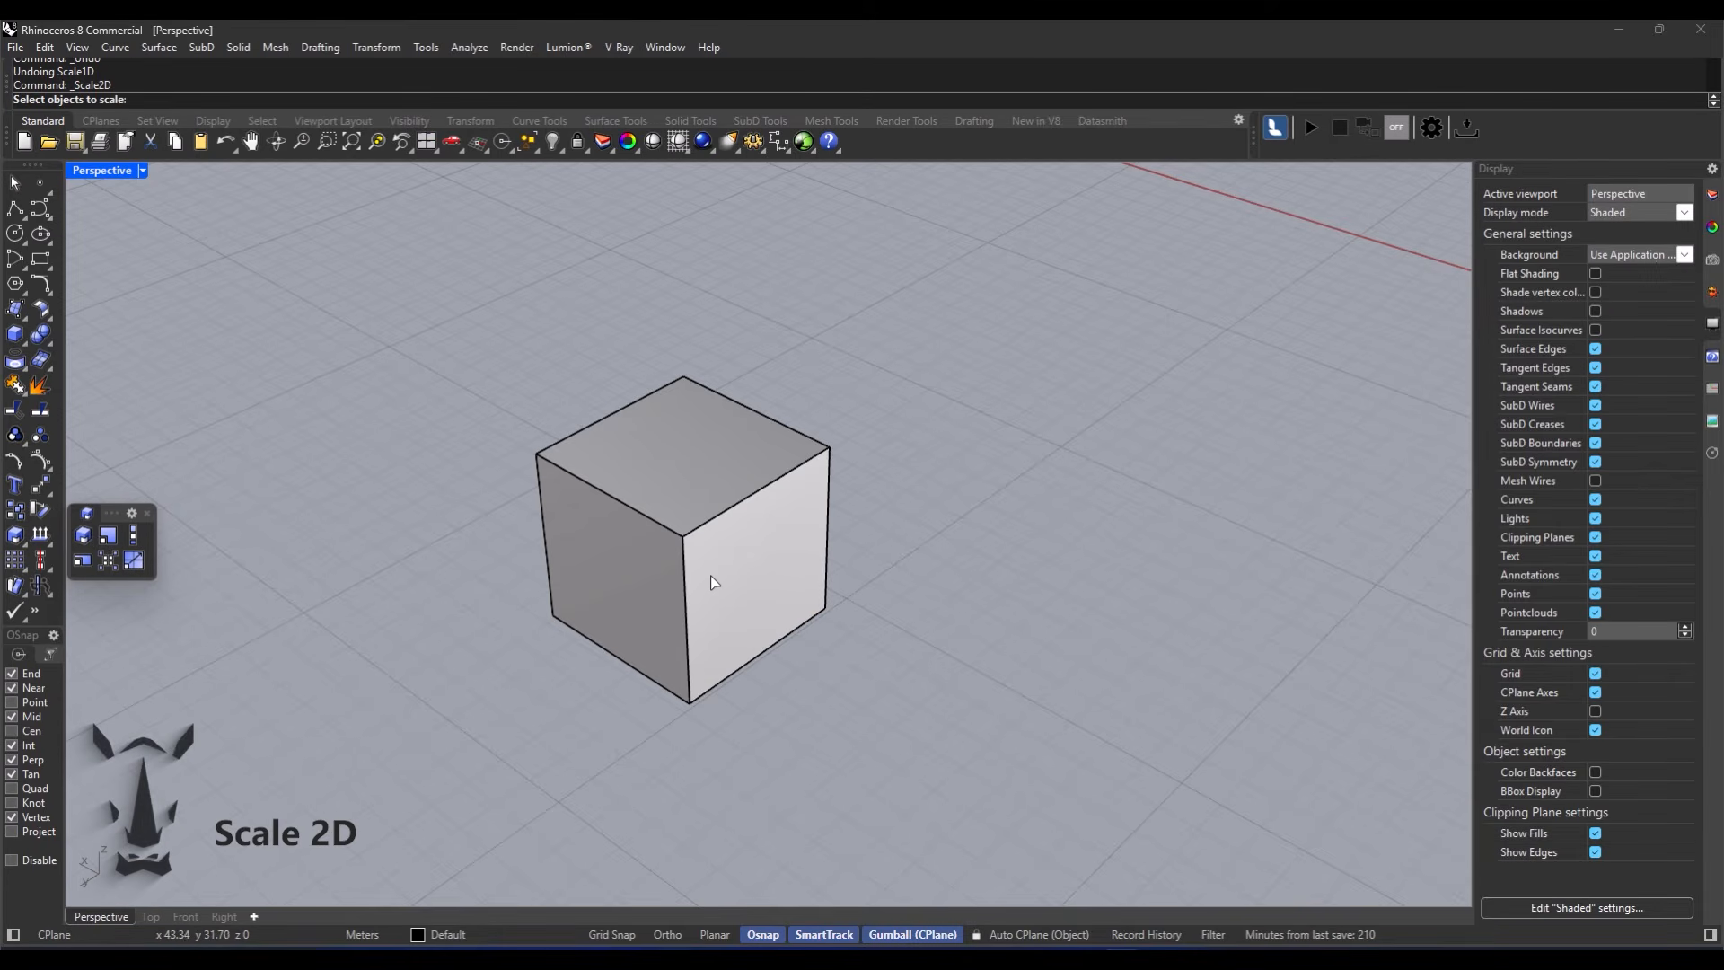
{"action": "left_click", "coordinate": [712, 579]}
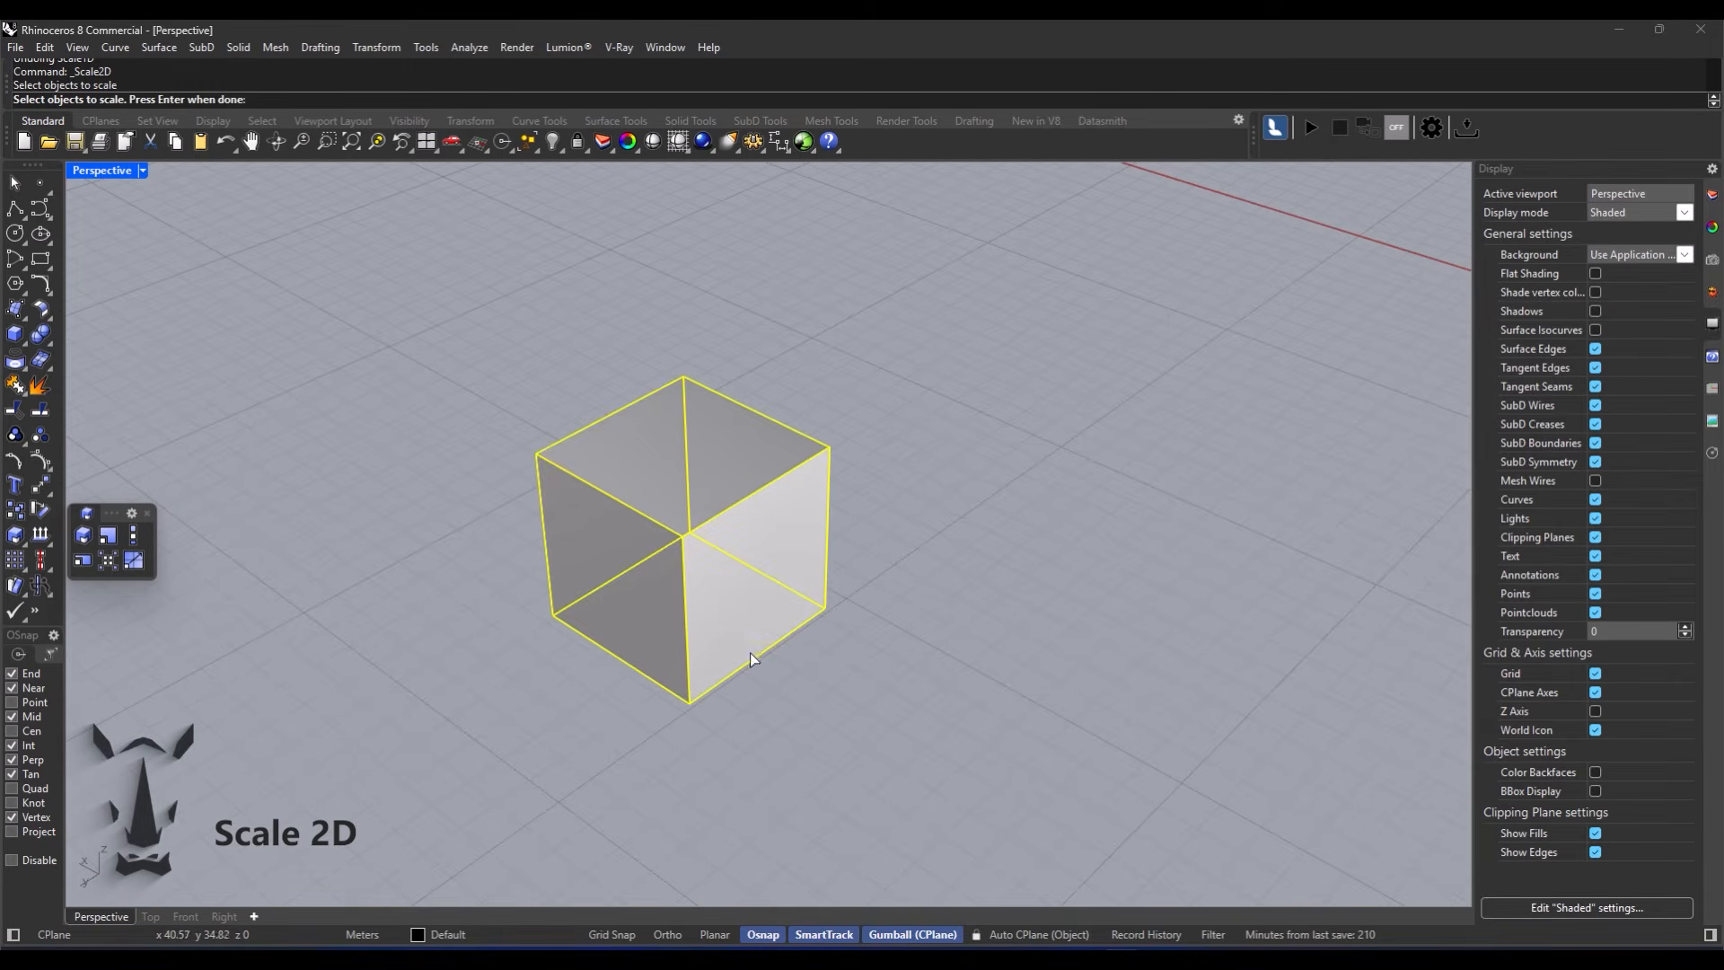
{"action": "key", "text": "Escape"}
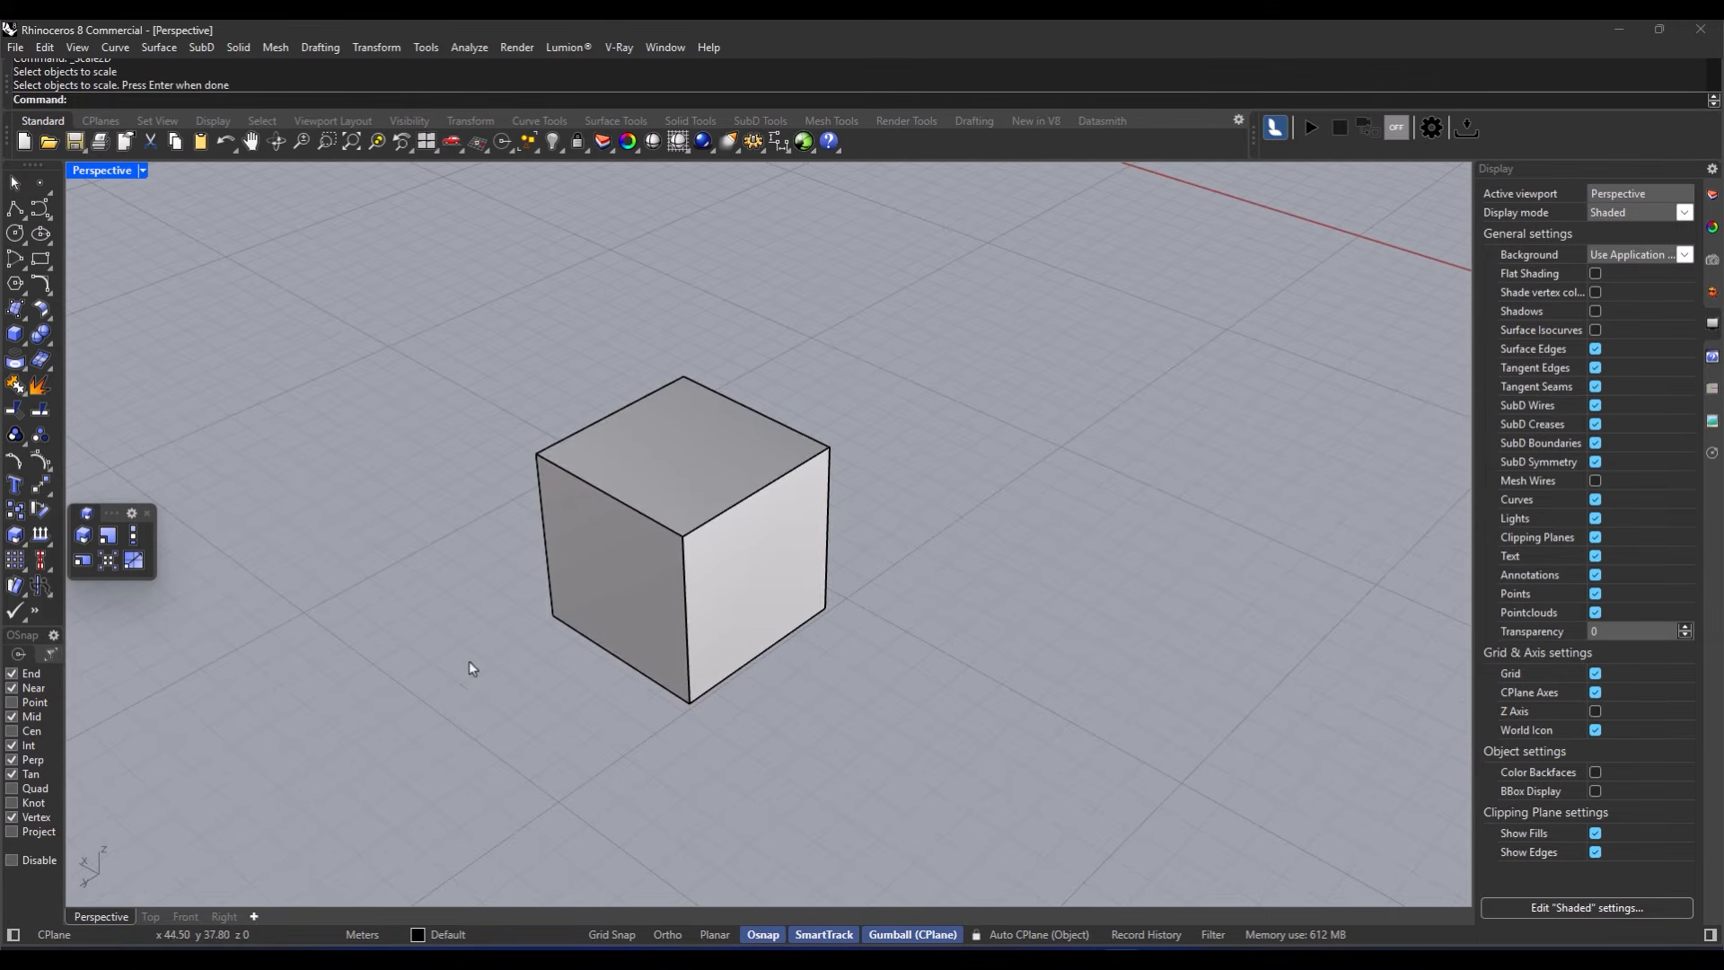
Step: Enlarge the box's footprint by a factor of about 2.33 with Scale 2D from its nearest bottom corner, and undo the scaling
{"action": "left_click", "coordinate": [108, 539]}
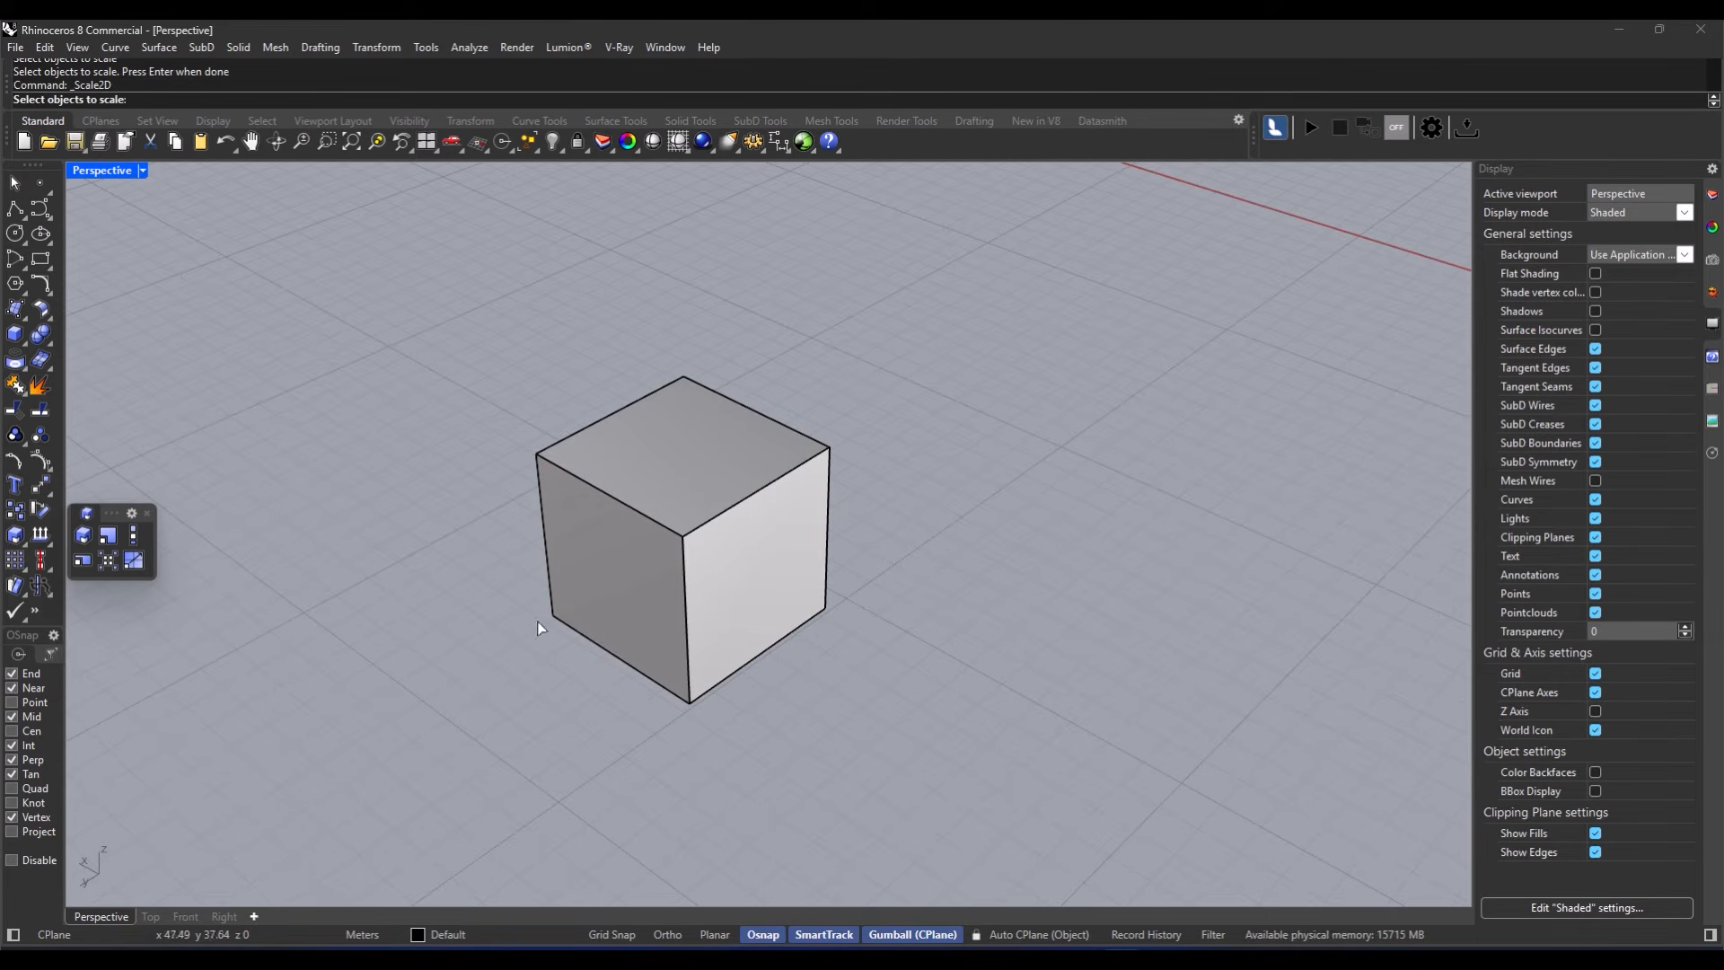
{"action": "left_click", "coordinate": [709, 584]}
{"action": "key", "text": "Return"}
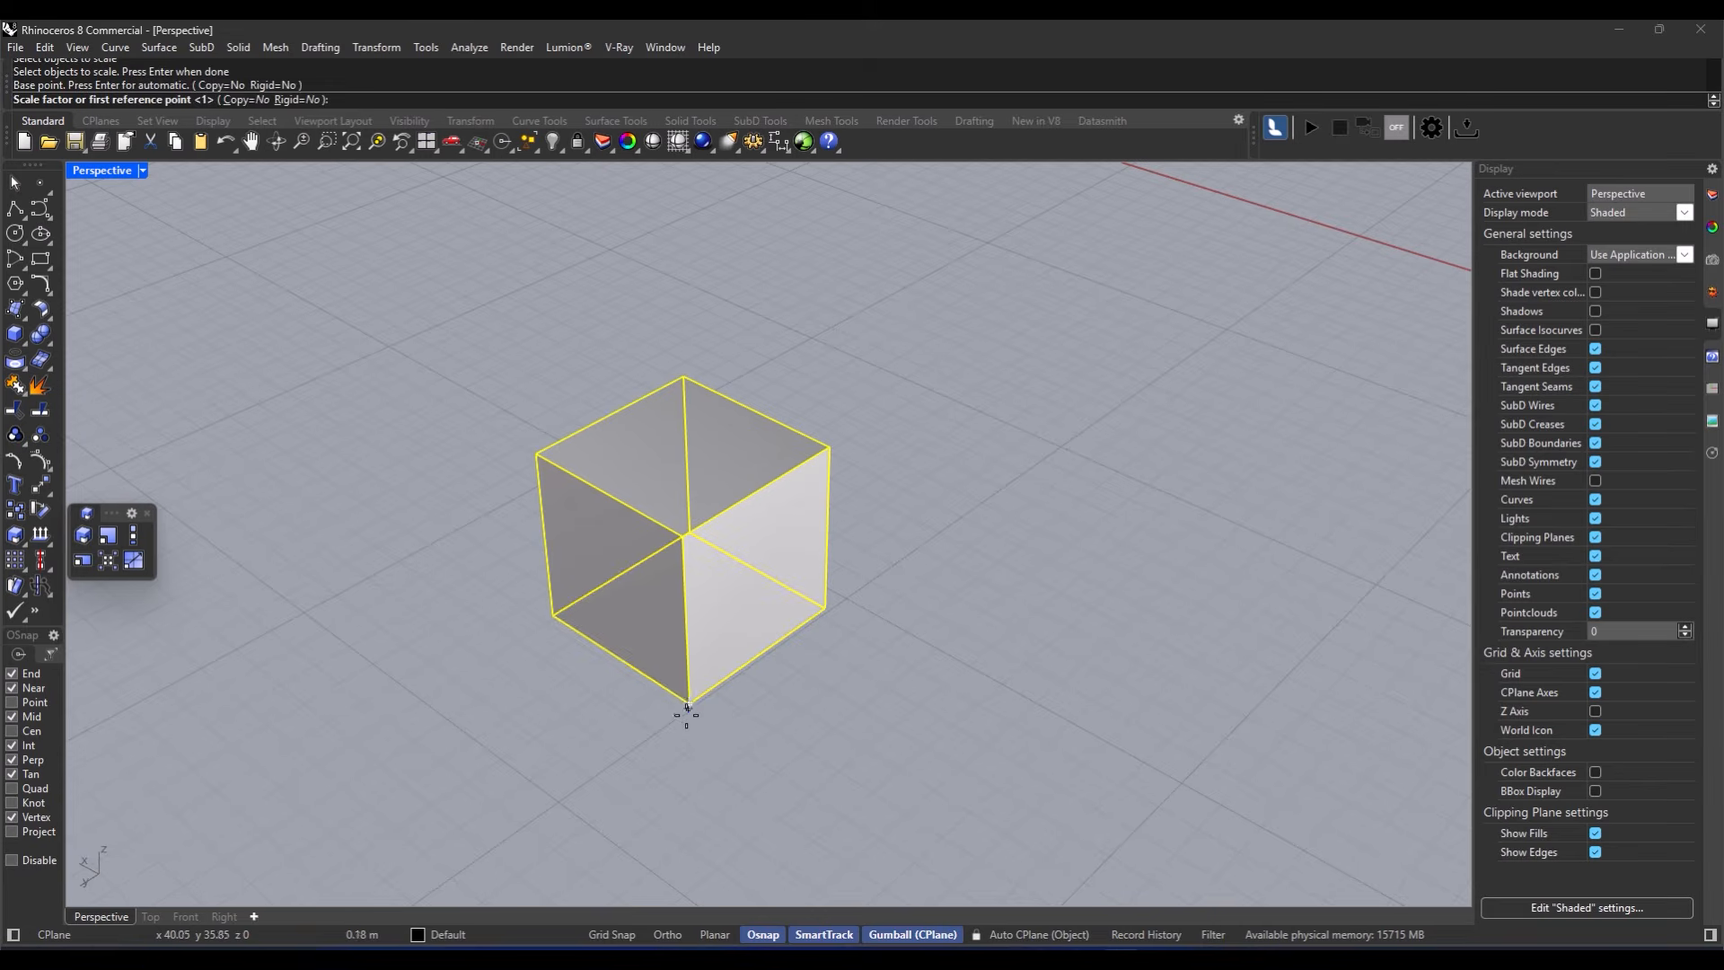
{"action": "left_click", "coordinate": [690, 702]}
{"action": "left_click", "coordinate": [825, 608]}
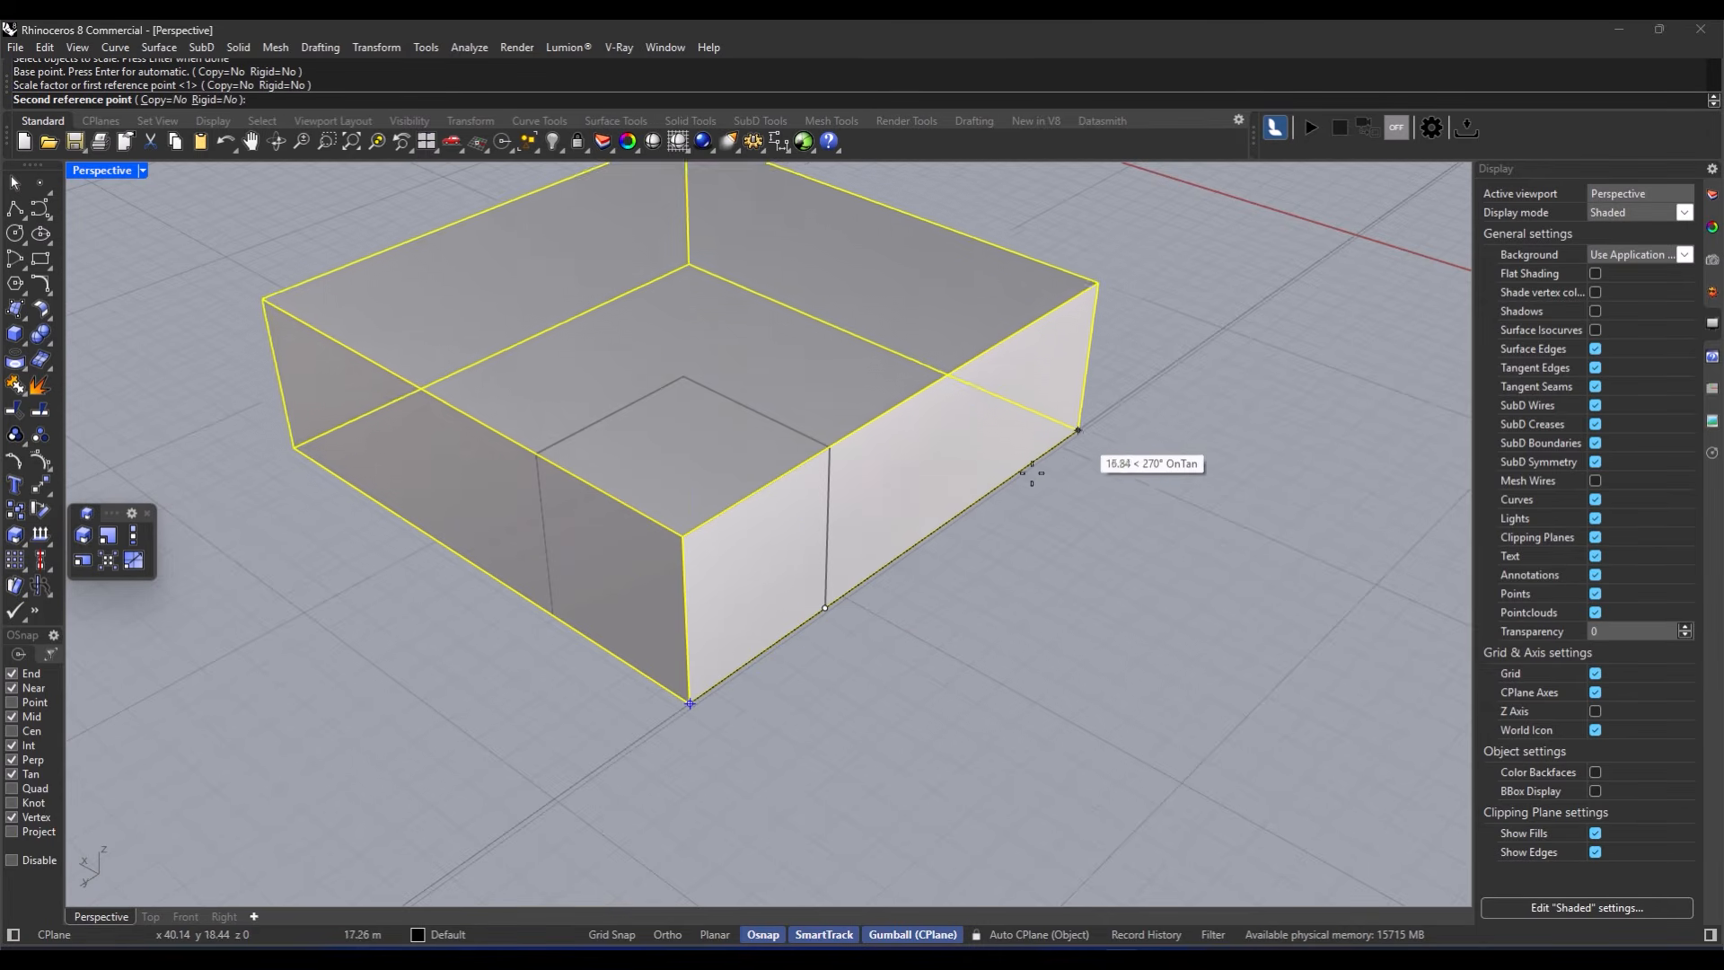
{"action": "left_click", "coordinate": [979, 503]}
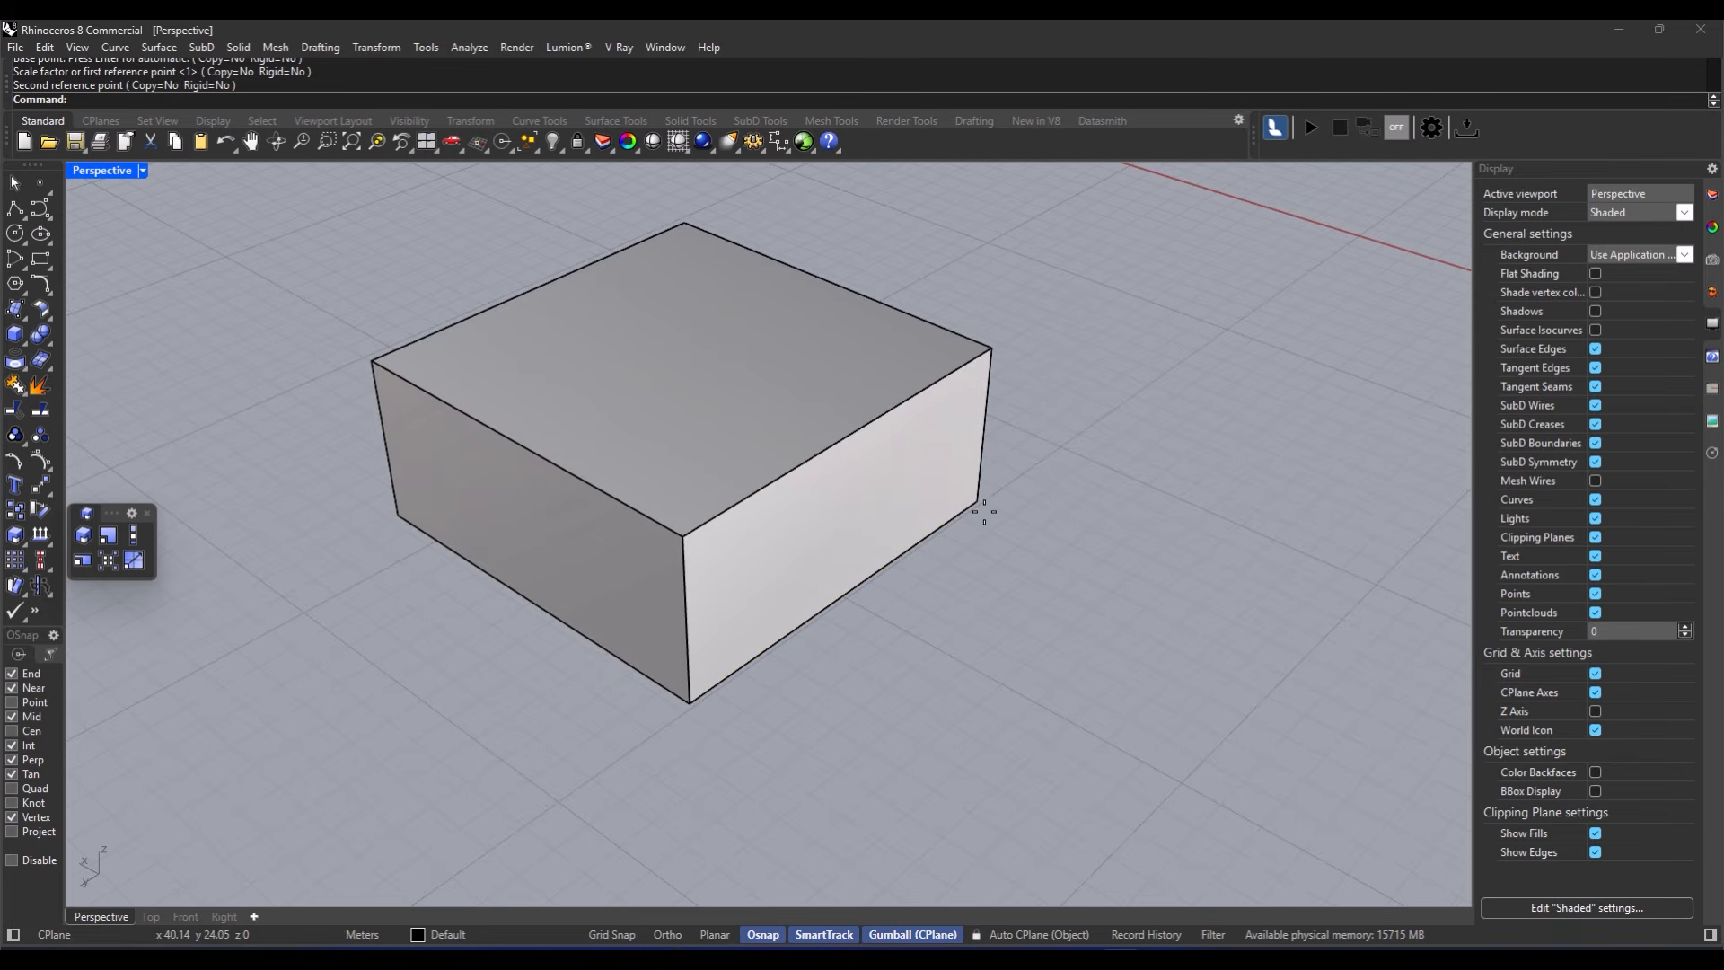
{"action": "key", "text": "ctrl+z"}
Step: Scale the box's footprint by a factor of 2 with Scale 2D from its nearest bottom corner, and undo the scaling
{"action": "right_click", "coordinate": [737, 627]}
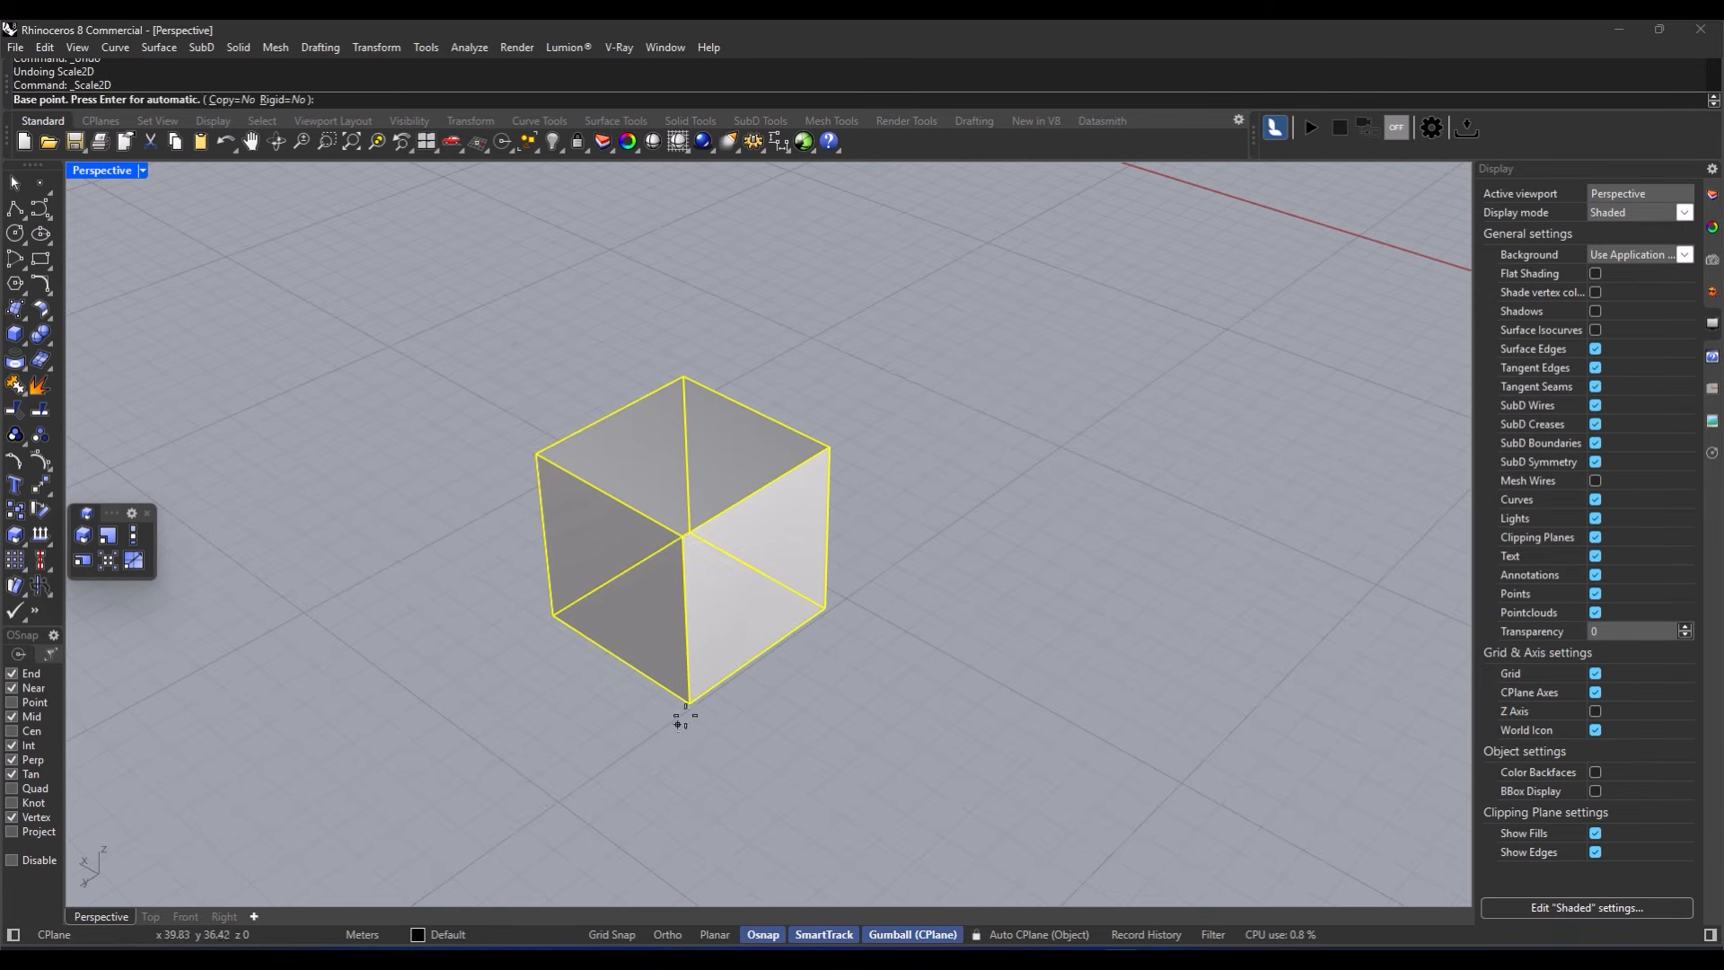
{"action": "left_click", "coordinate": [690, 704]}
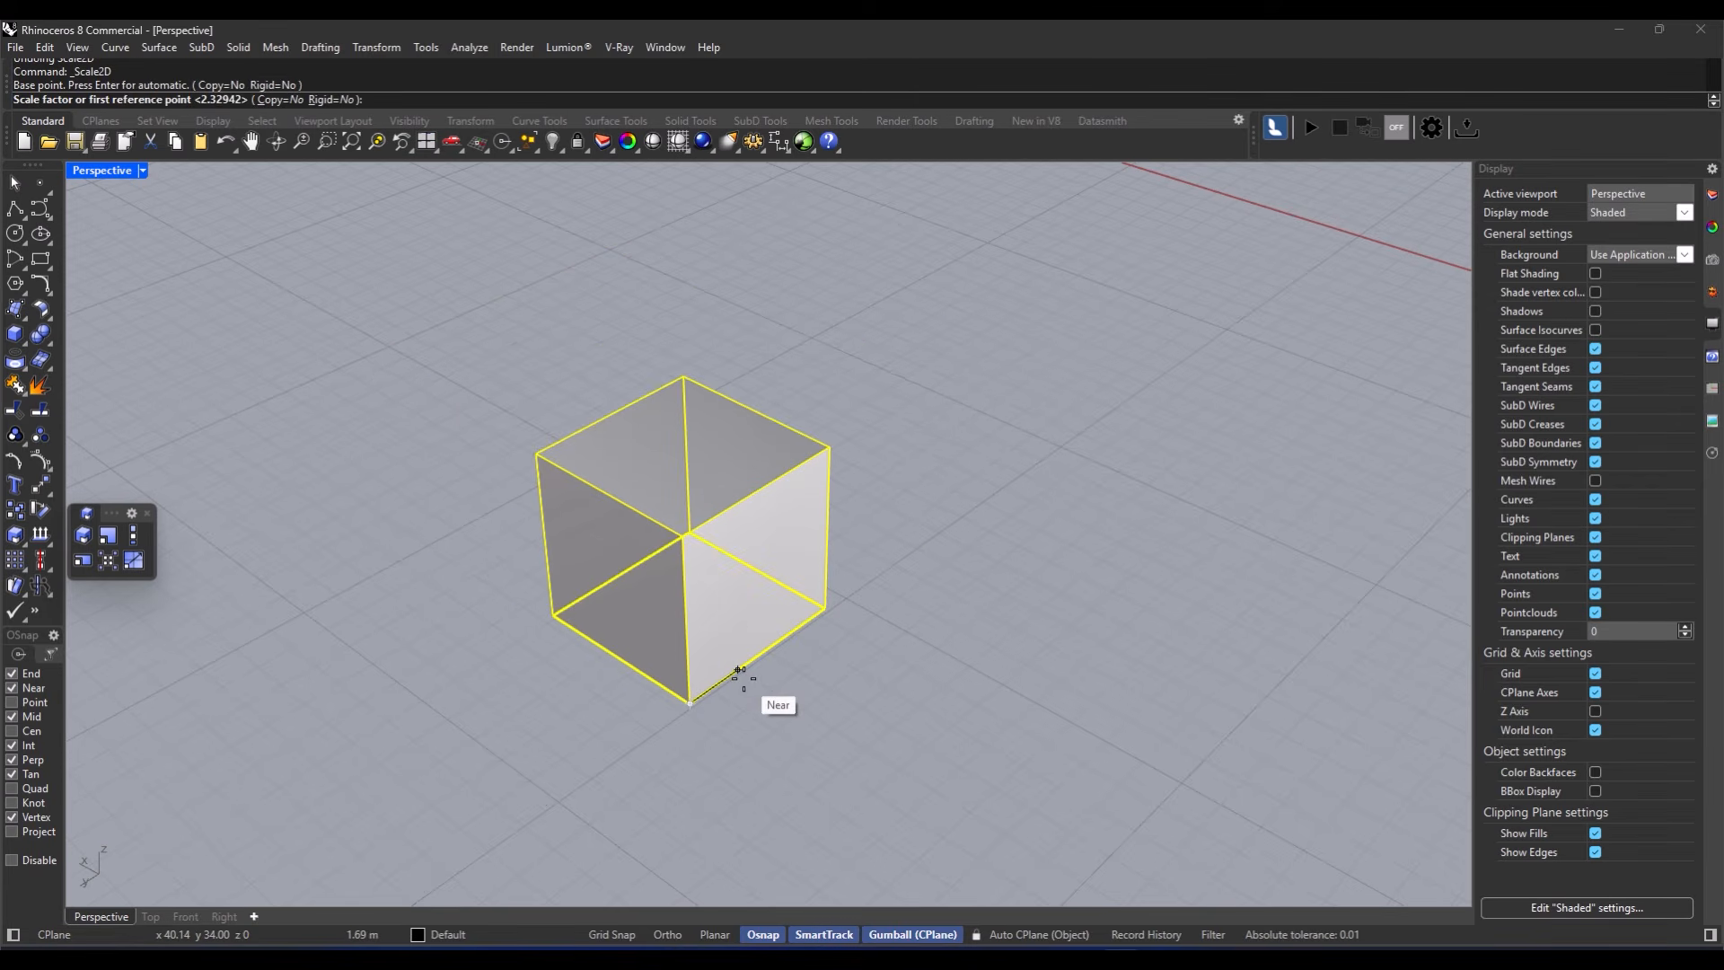
{"action": "type", "text": "2"}
{"action": "key", "text": "Return"}
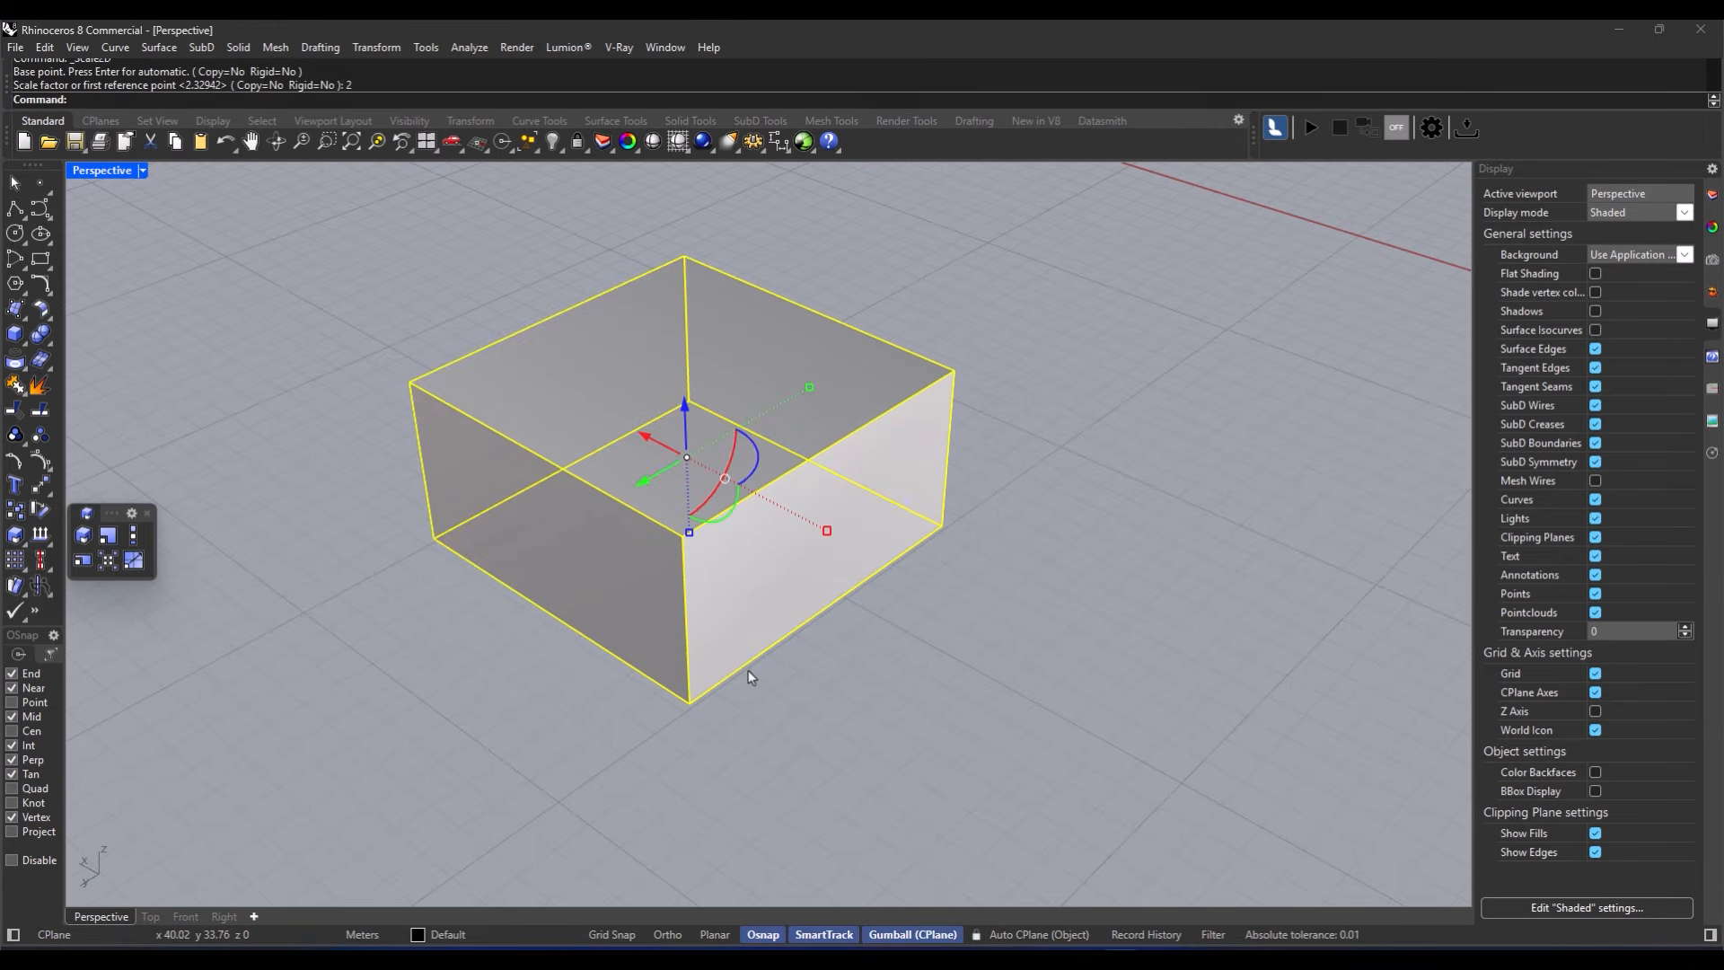
{"action": "key", "text": "ctrl+z"}
{"action": "key", "text": "Escape"}
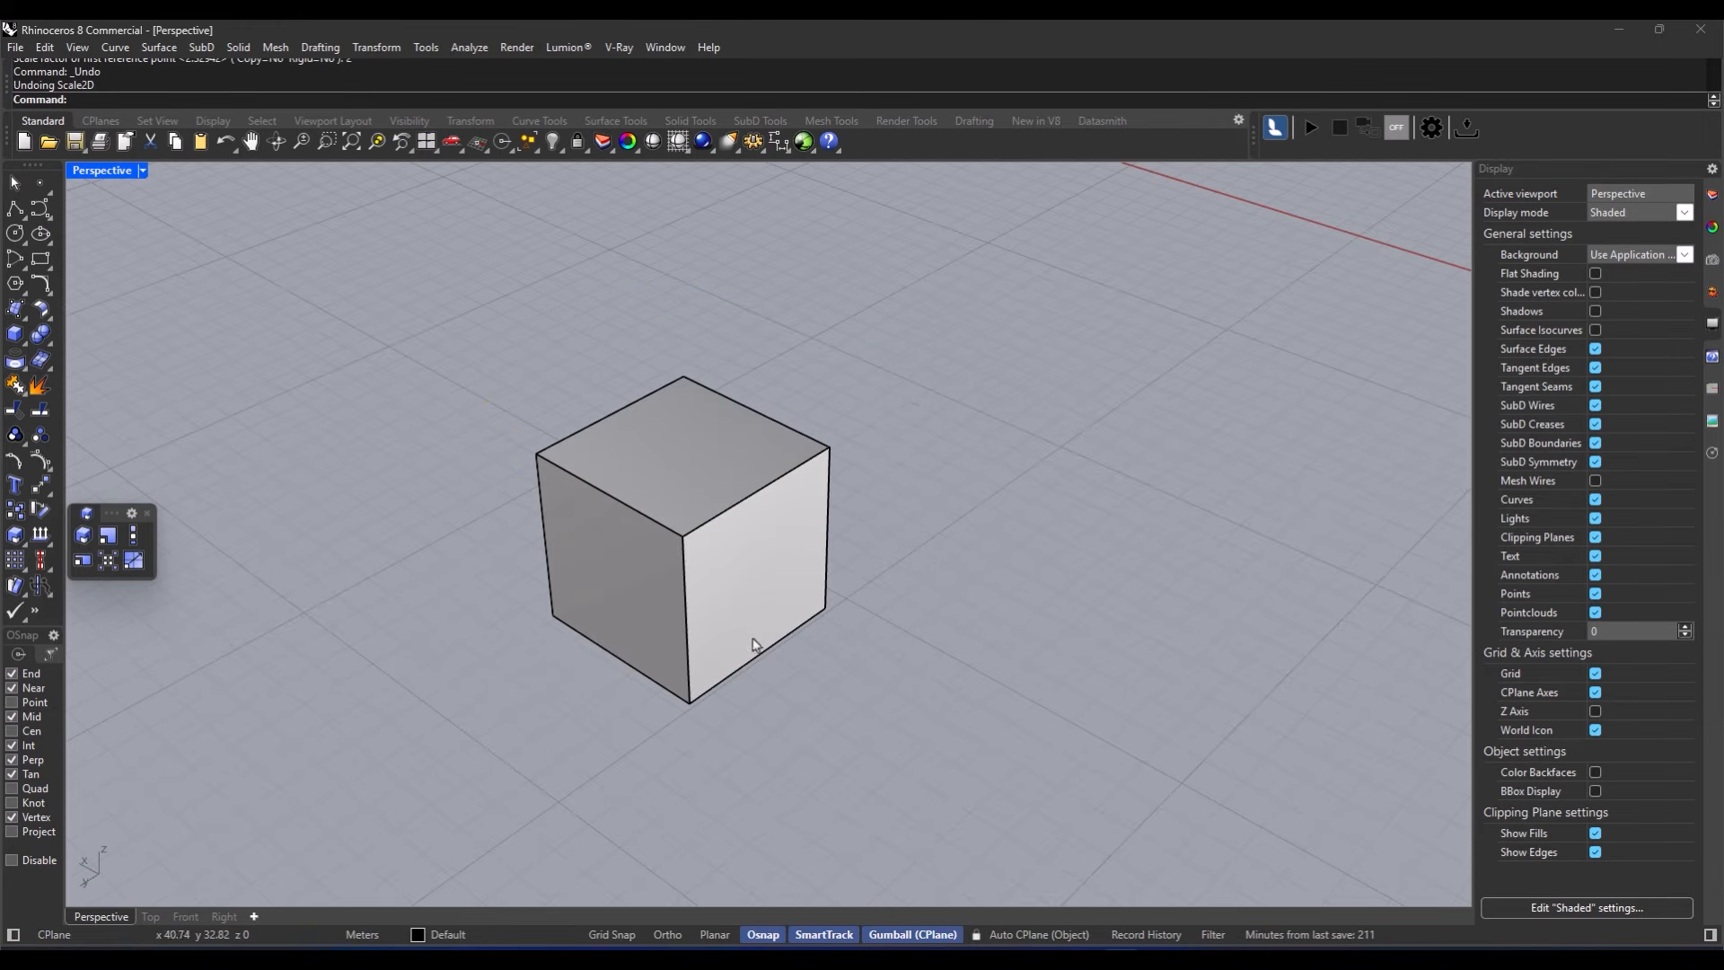
Step: Try Scale 2D on the box once more using reference points along its bottom edge, and clear the selection
{"action": "left_click", "coordinate": [703, 660]}
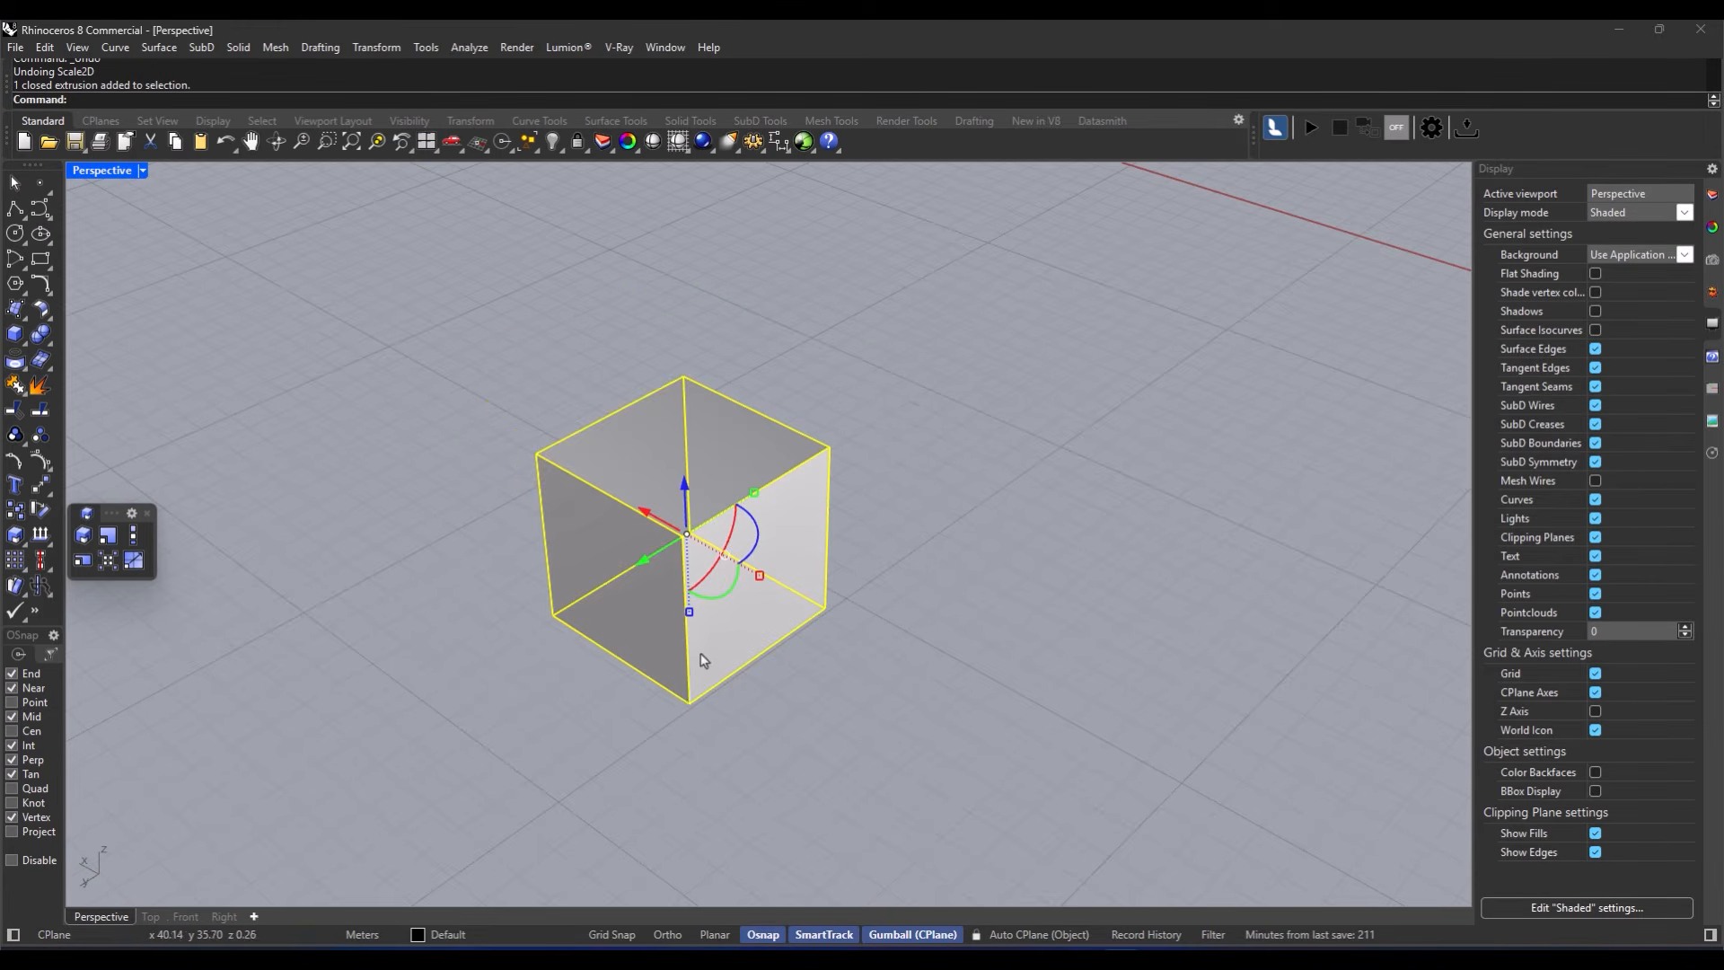
{"action": "key", "text": "Return"}
{"action": "left_click", "coordinate": [690, 703]}
{"action": "left_click", "coordinate": [824, 608]}
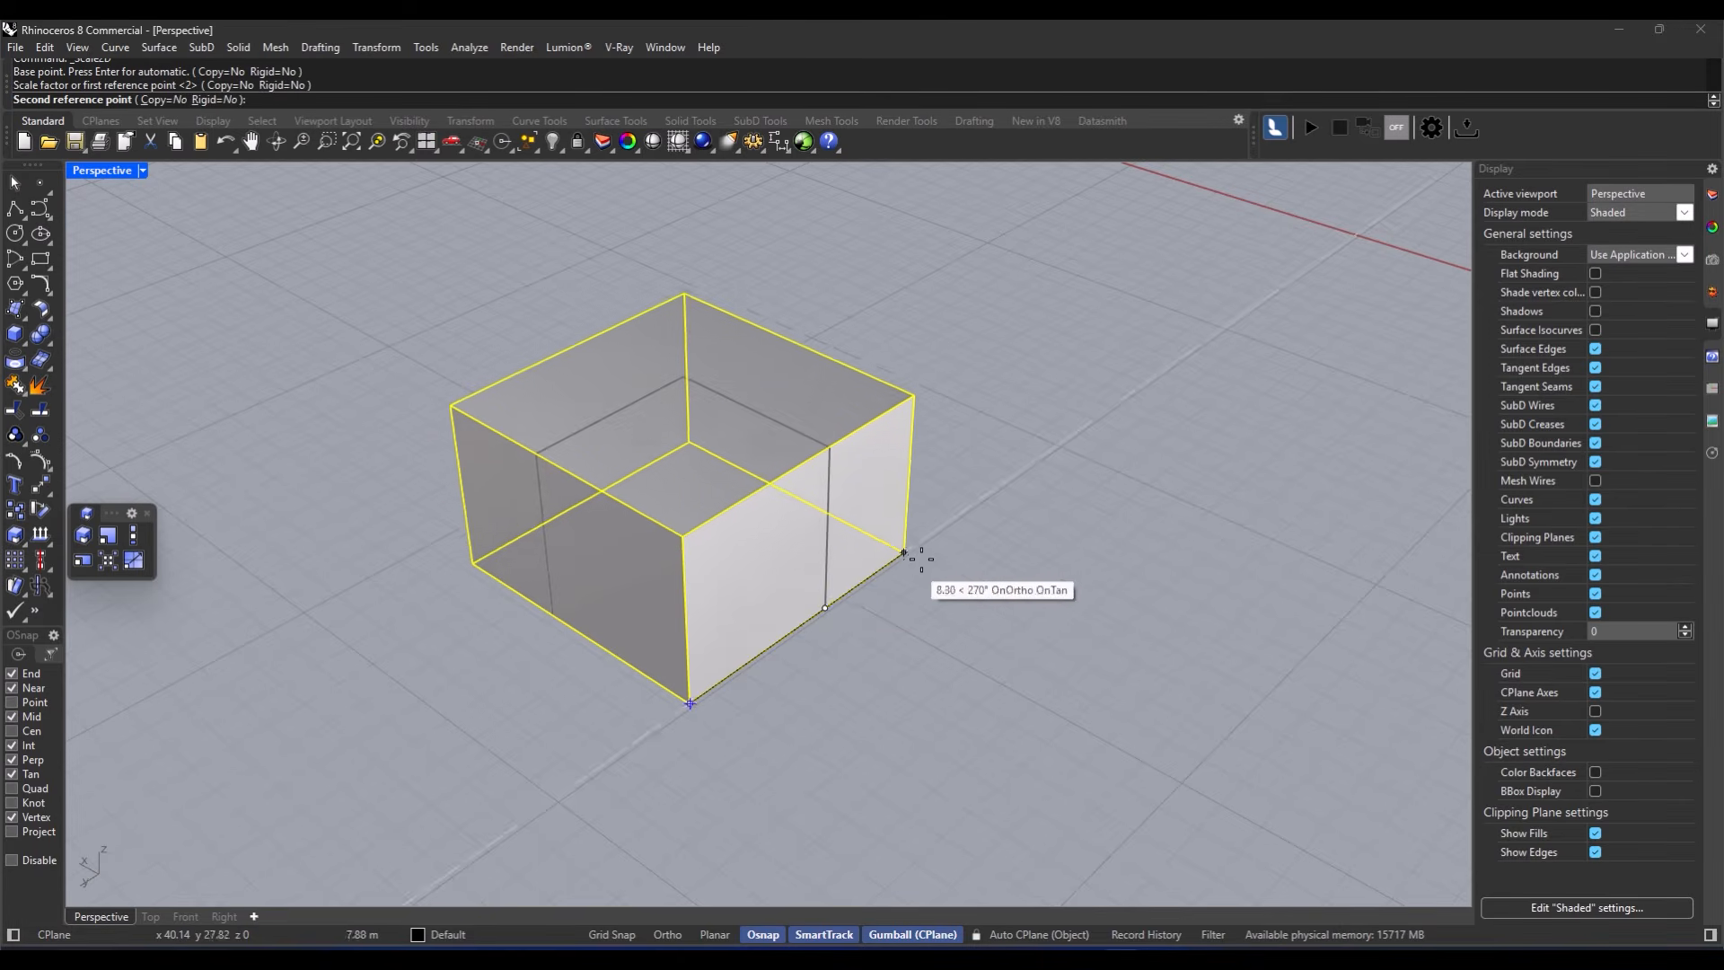
{"action": "left_click", "coordinate": [859, 603]}
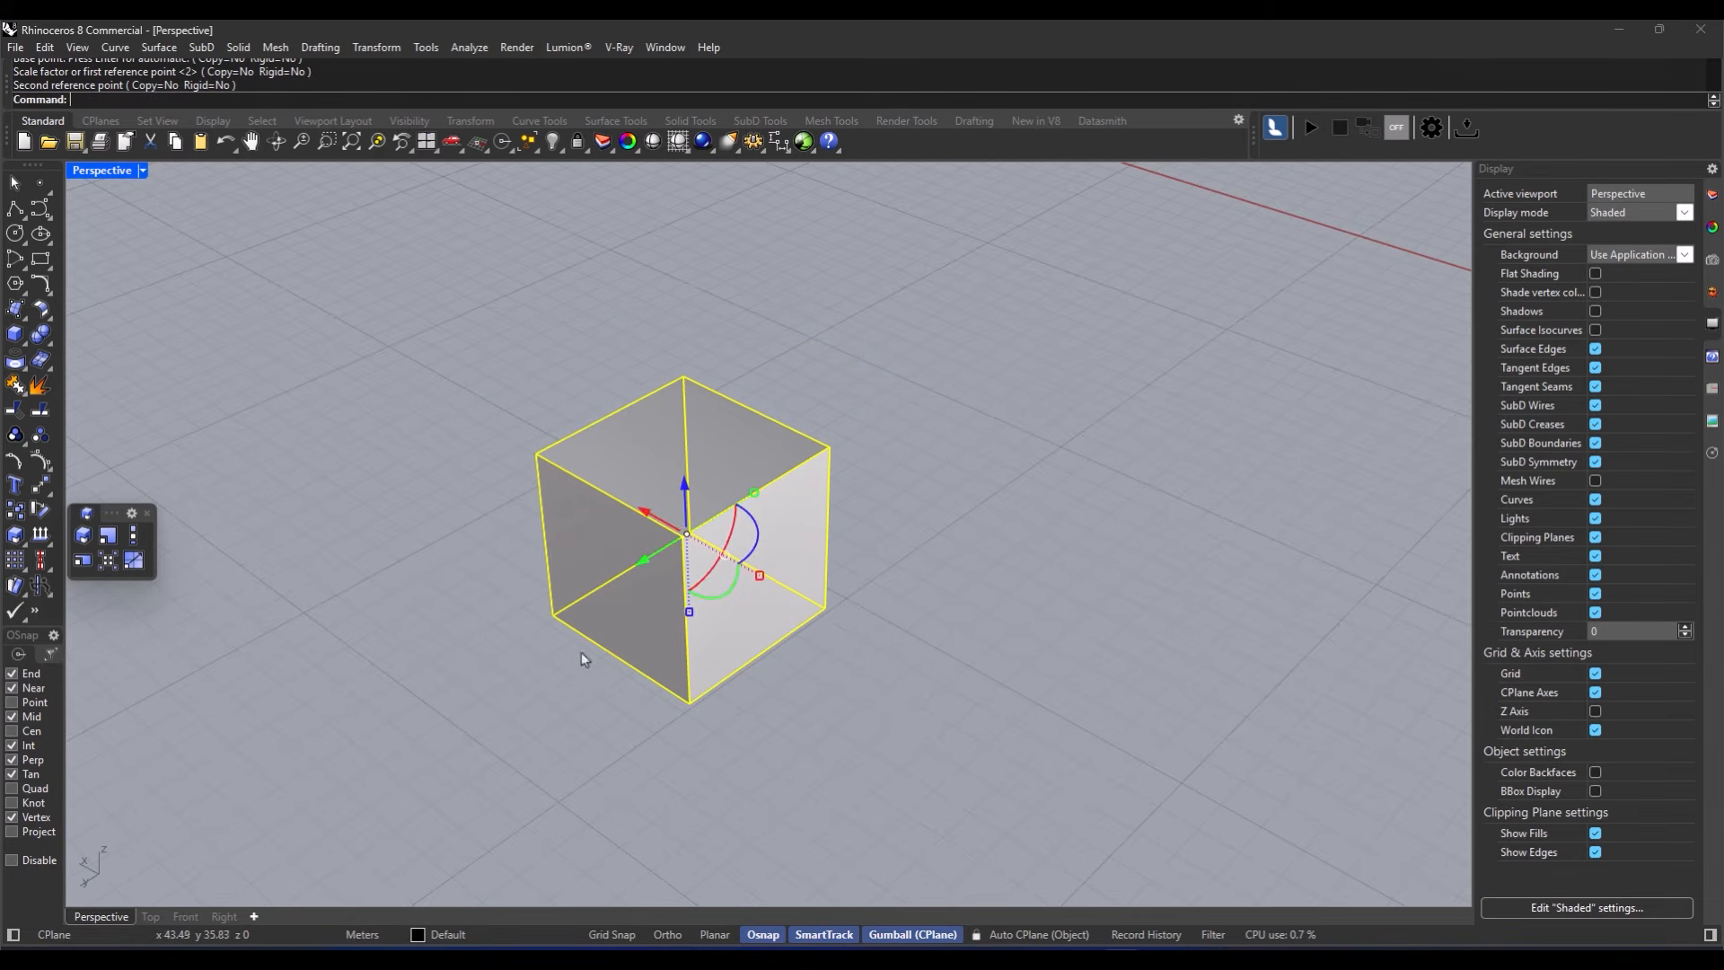
{"action": "key", "text": "Escape"}
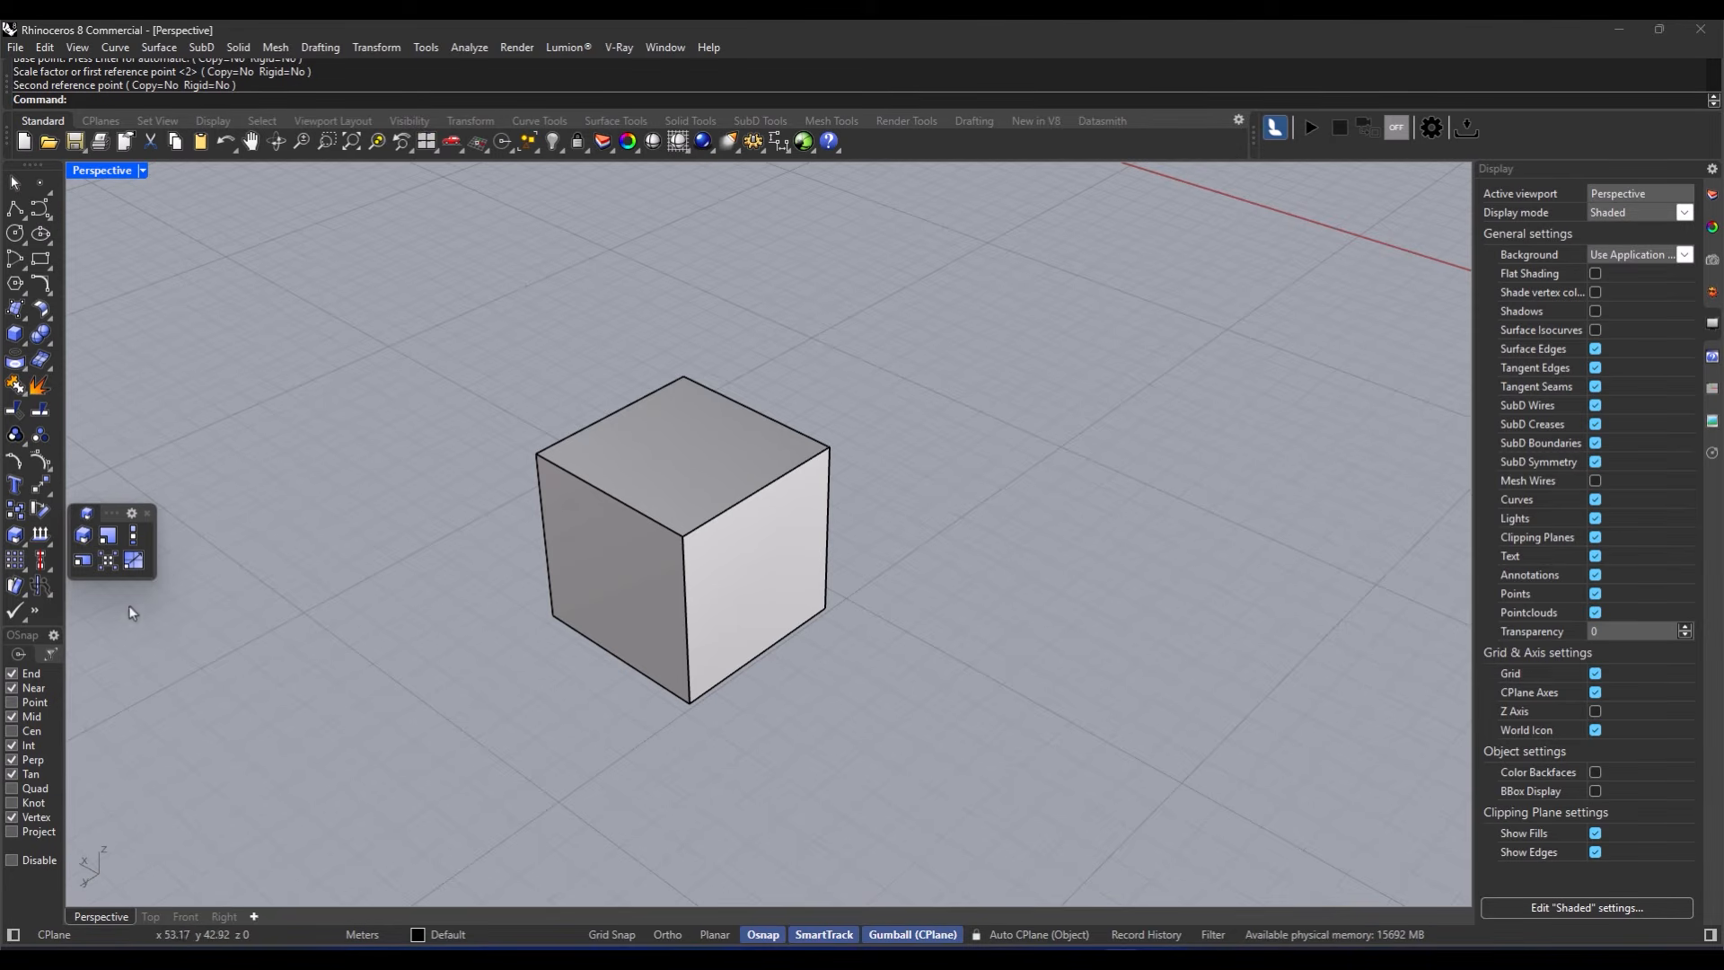
Step: Scale the box freehand by a factor of about 0.83 with Scale 3D from its nearest bottom corner
{"action": "left_click", "coordinate": [83, 536]}
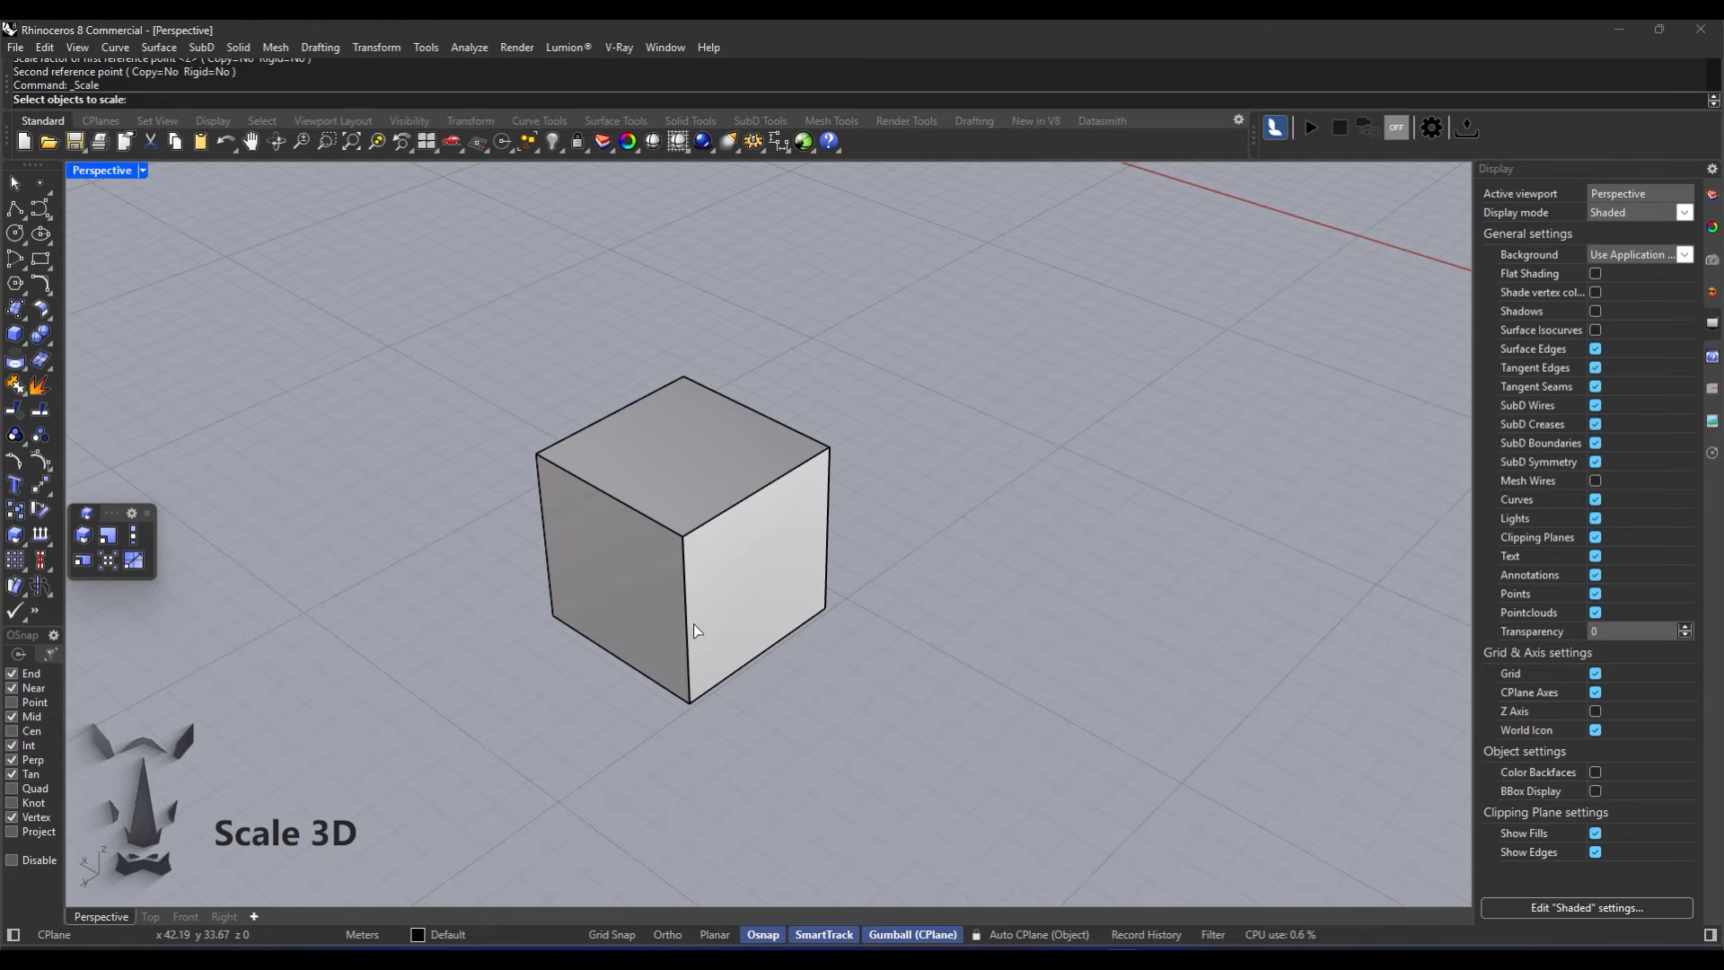
{"action": "left_click", "coordinate": [83, 536]}
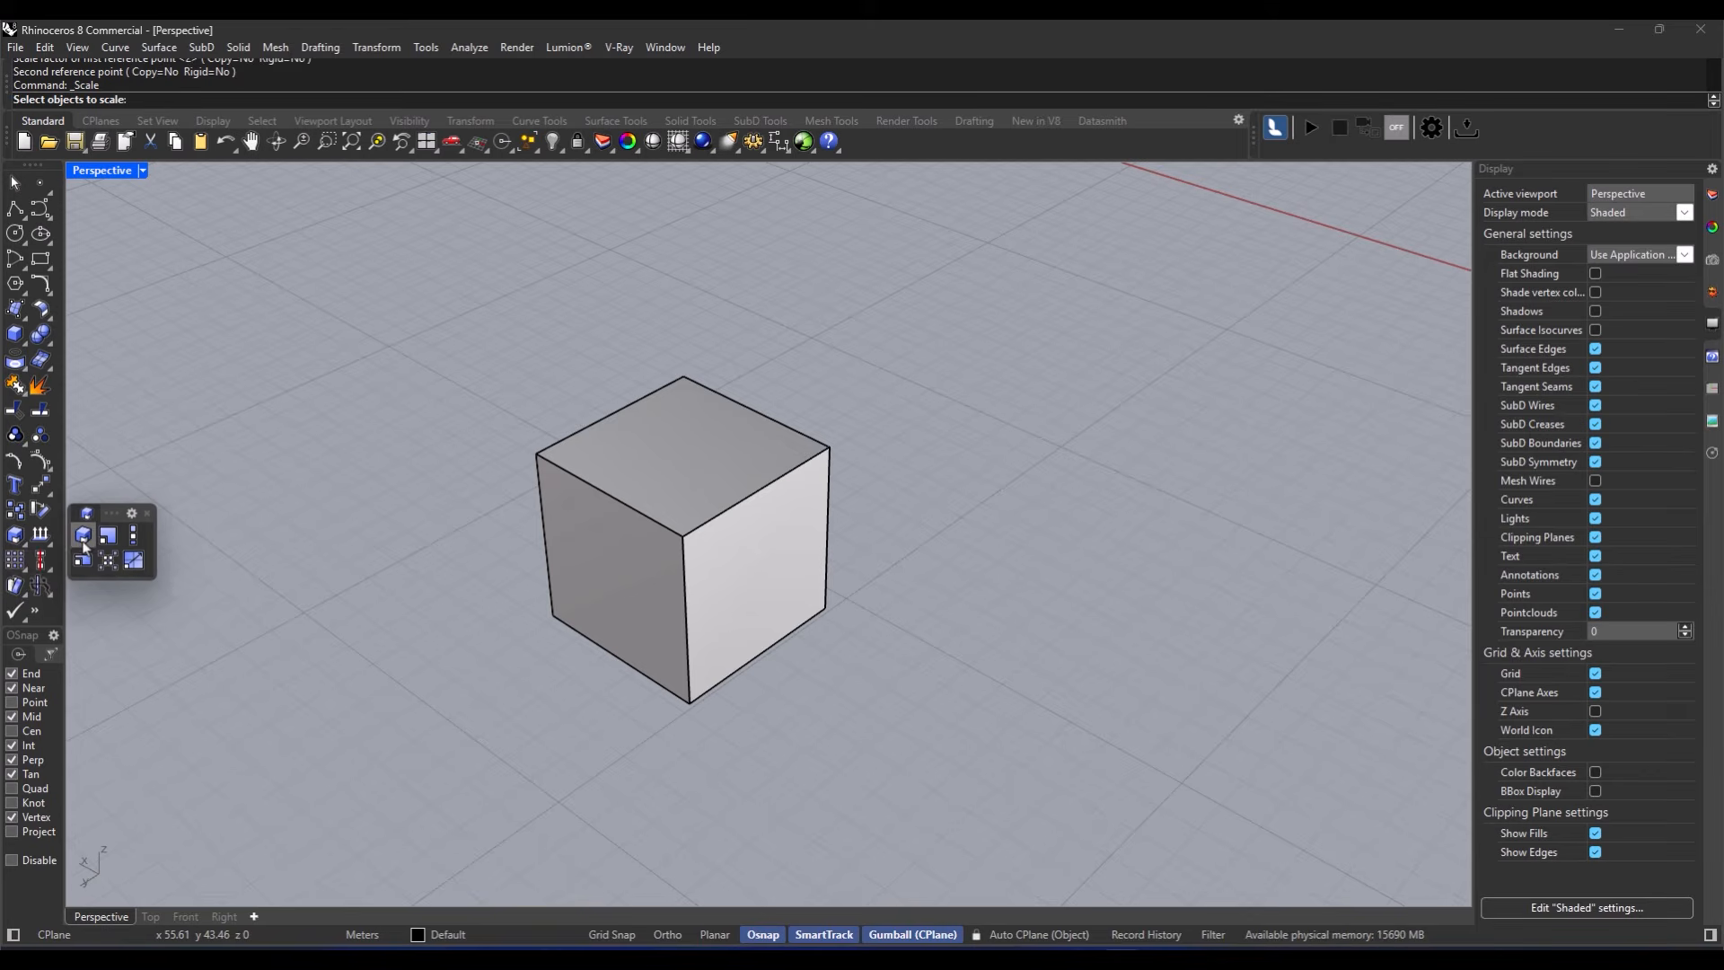
{"action": "left_click", "coordinate": [690, 650]}
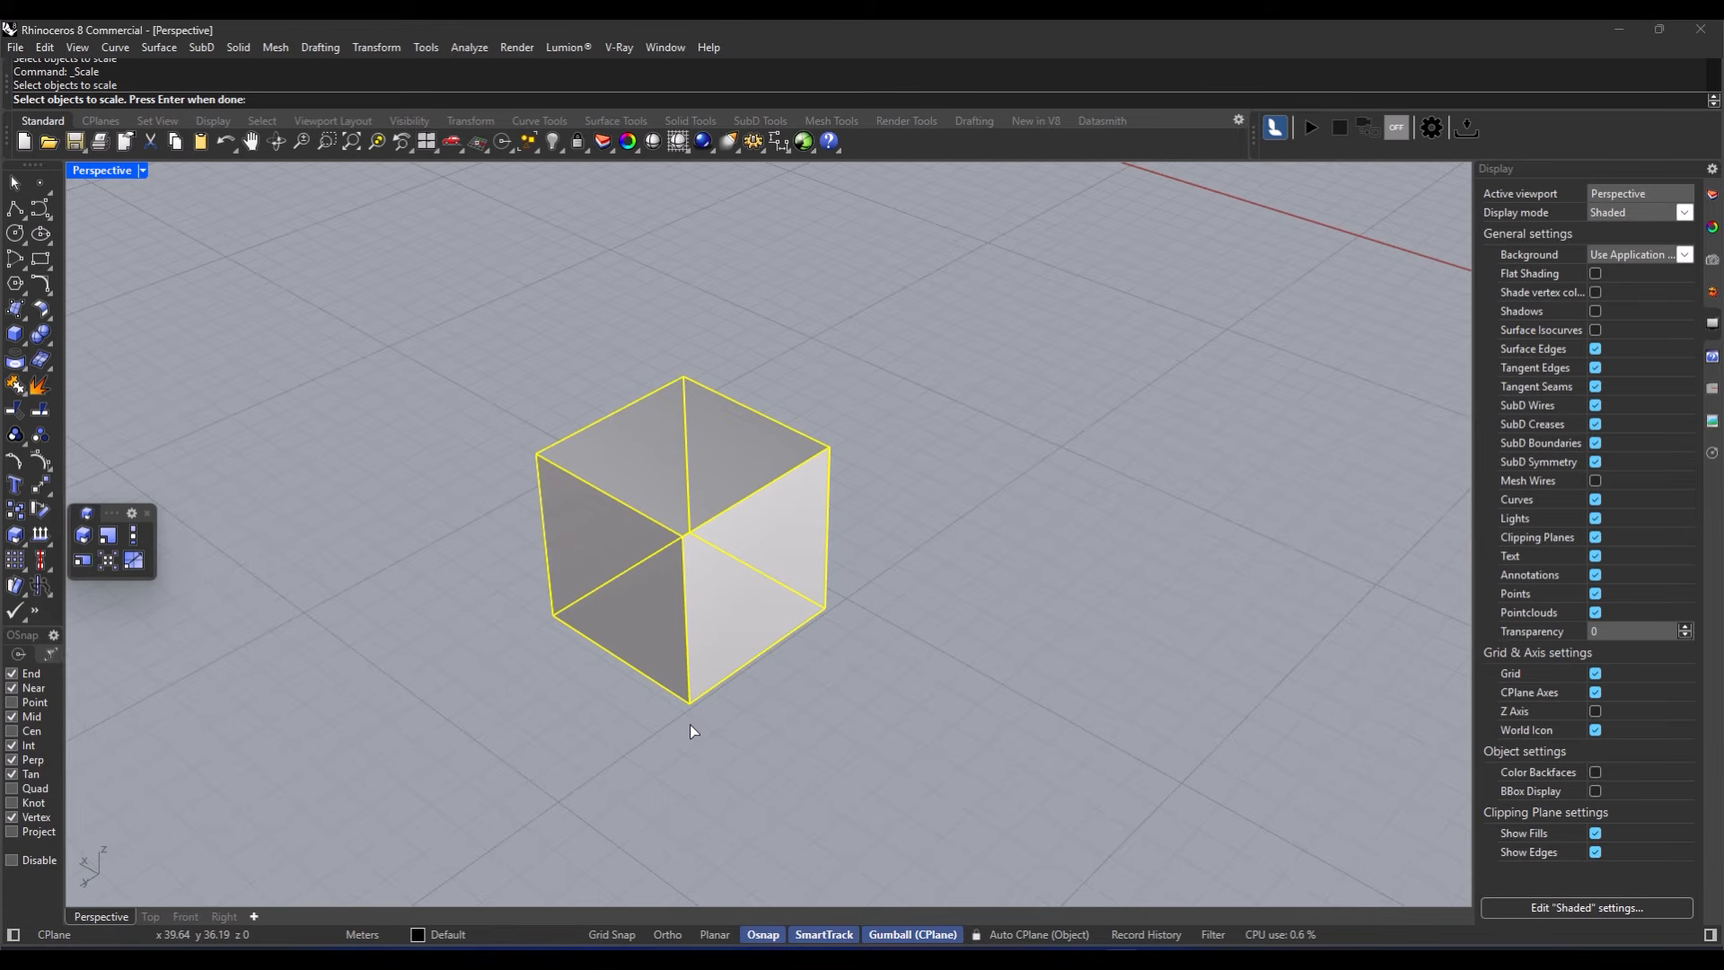
{"action": "key", "text": "Return"}
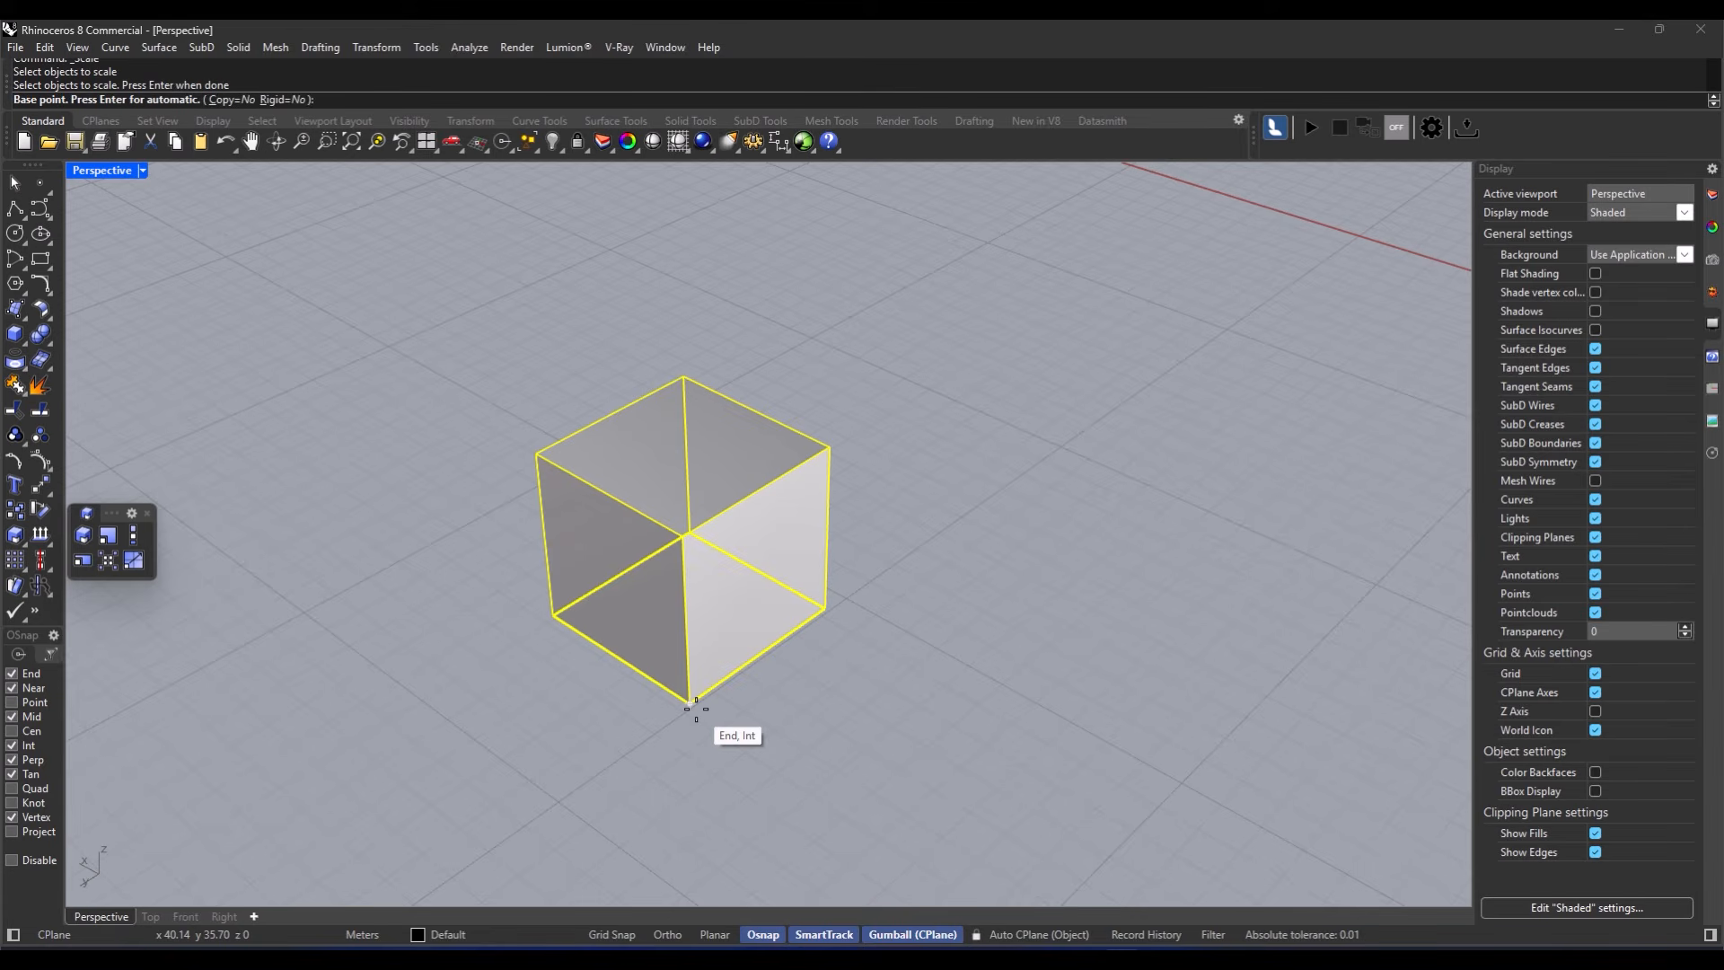
{"action": "left_click", "coordinate": [696, 708]}
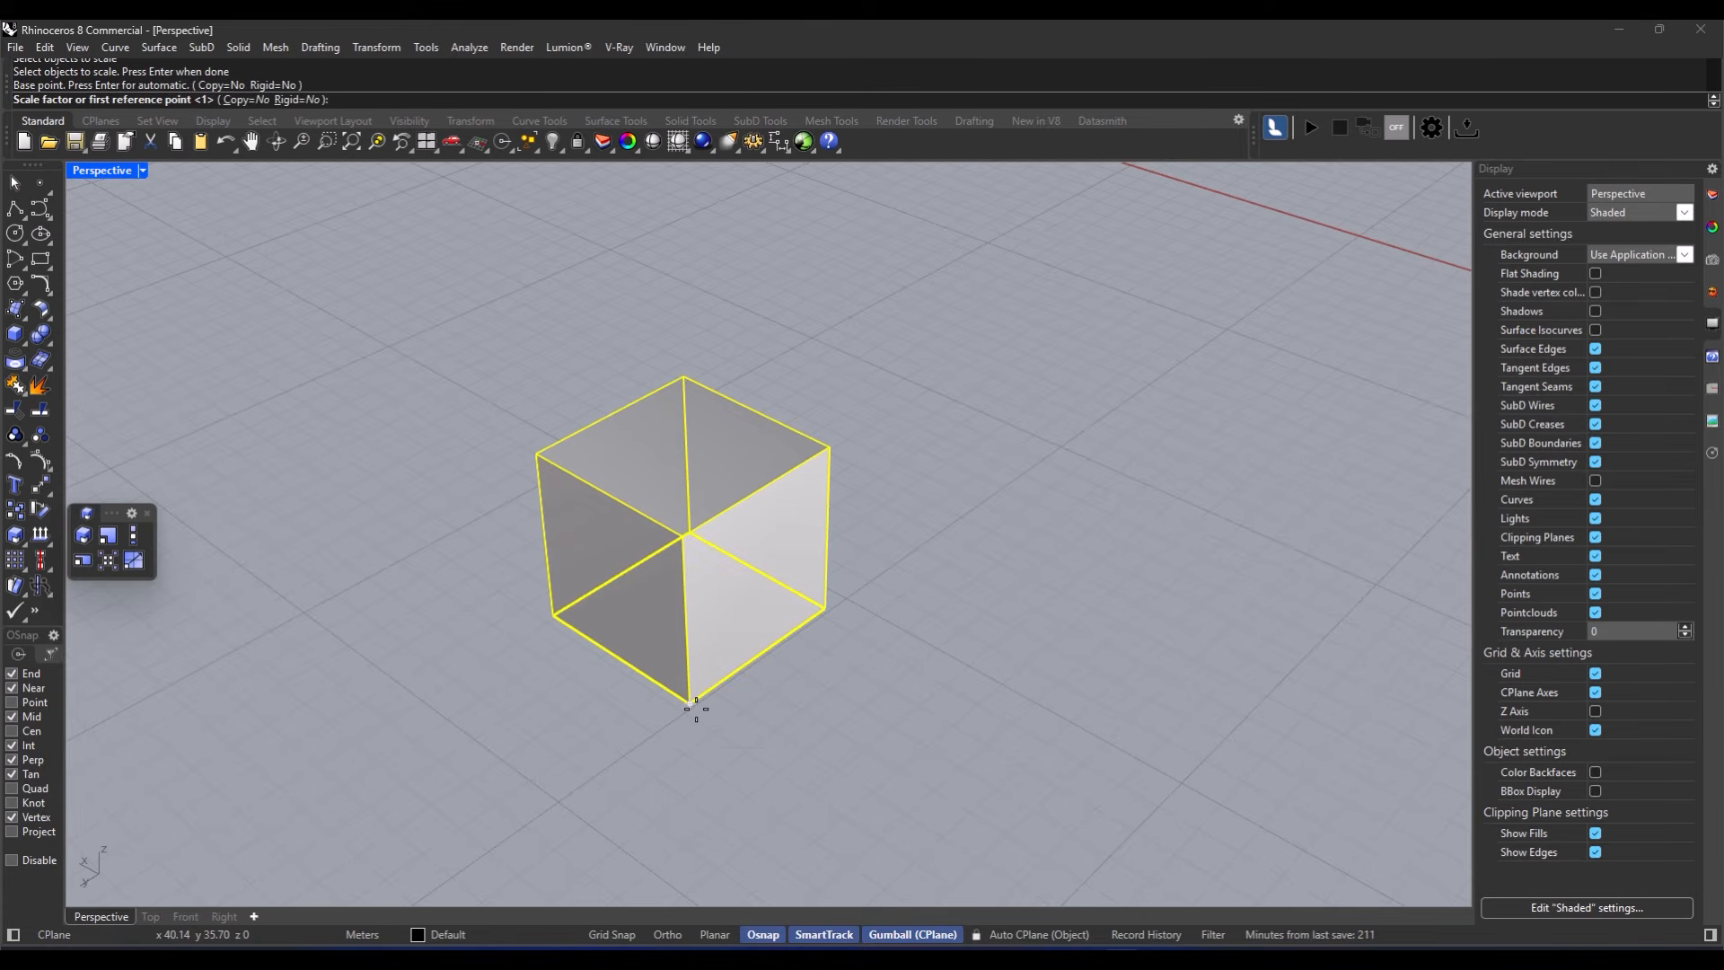
{"action": "left_click", "coordinate": [826, 618]}
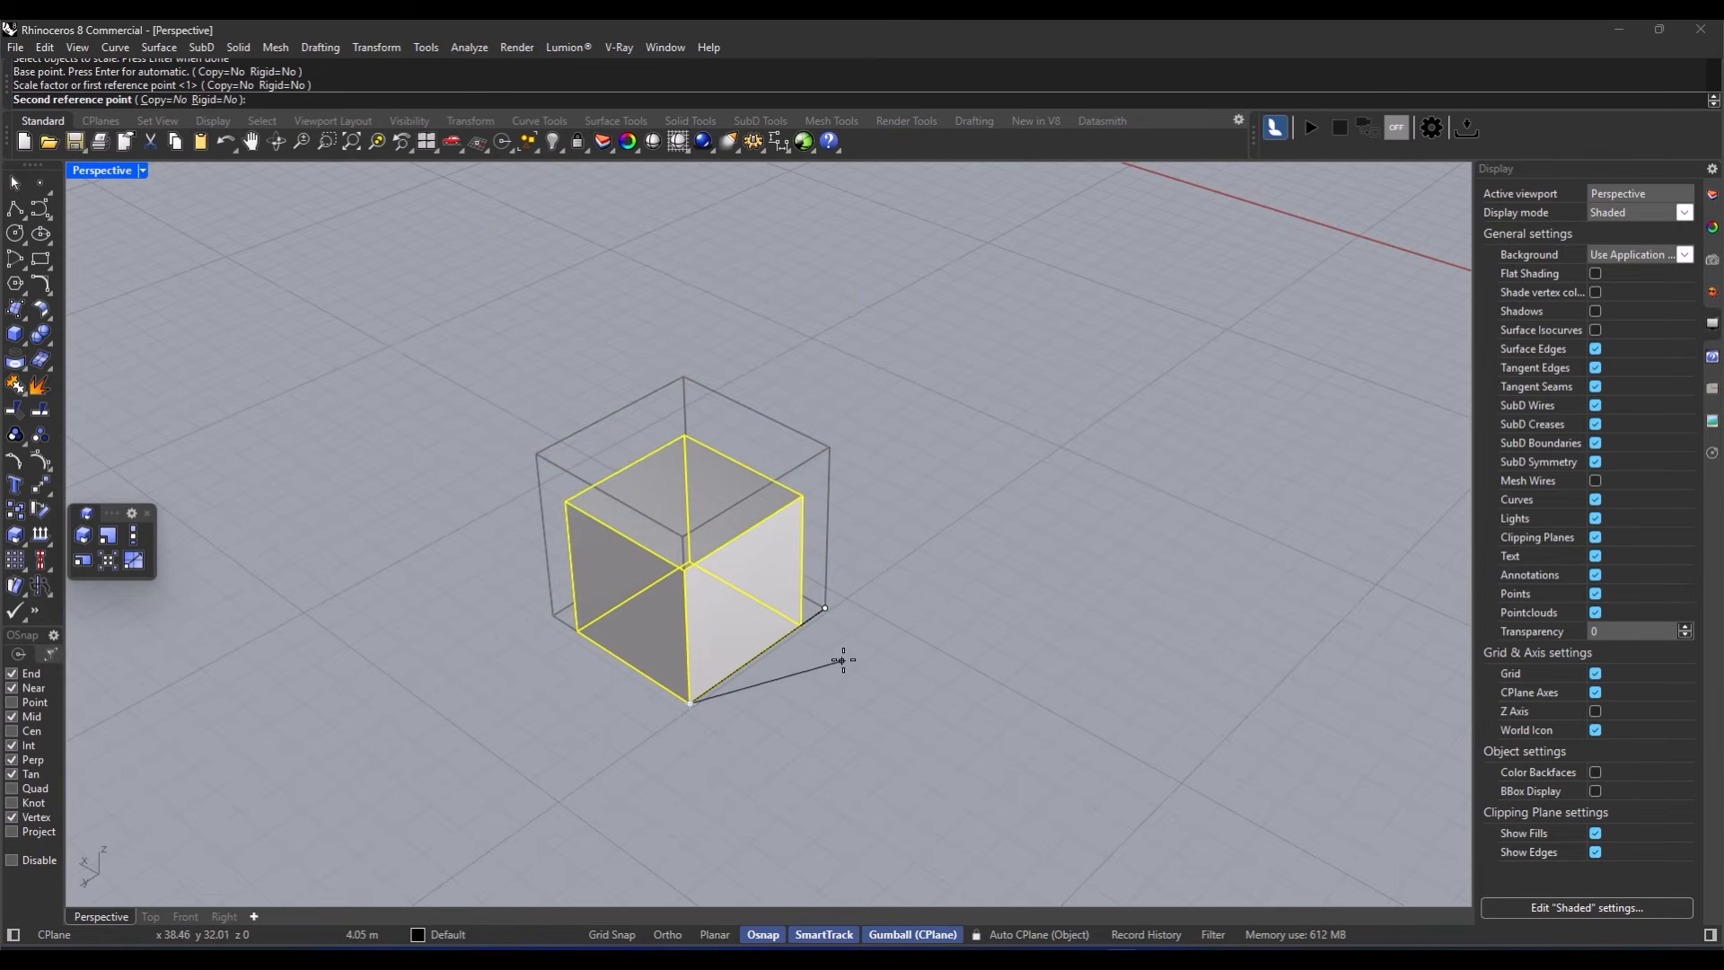
{"action": "left_click", "coordinate": [838, 662]}
Step: Try another freehand Scale 3D on the box from its nearest bottom corner, taking a reference point along the bottom edge
{"action": "left_click", "coordinate": [697, 700]}
{"action": "key", "text": "Return"}
{"action": "left_click", "coordinate": [689, 703]}
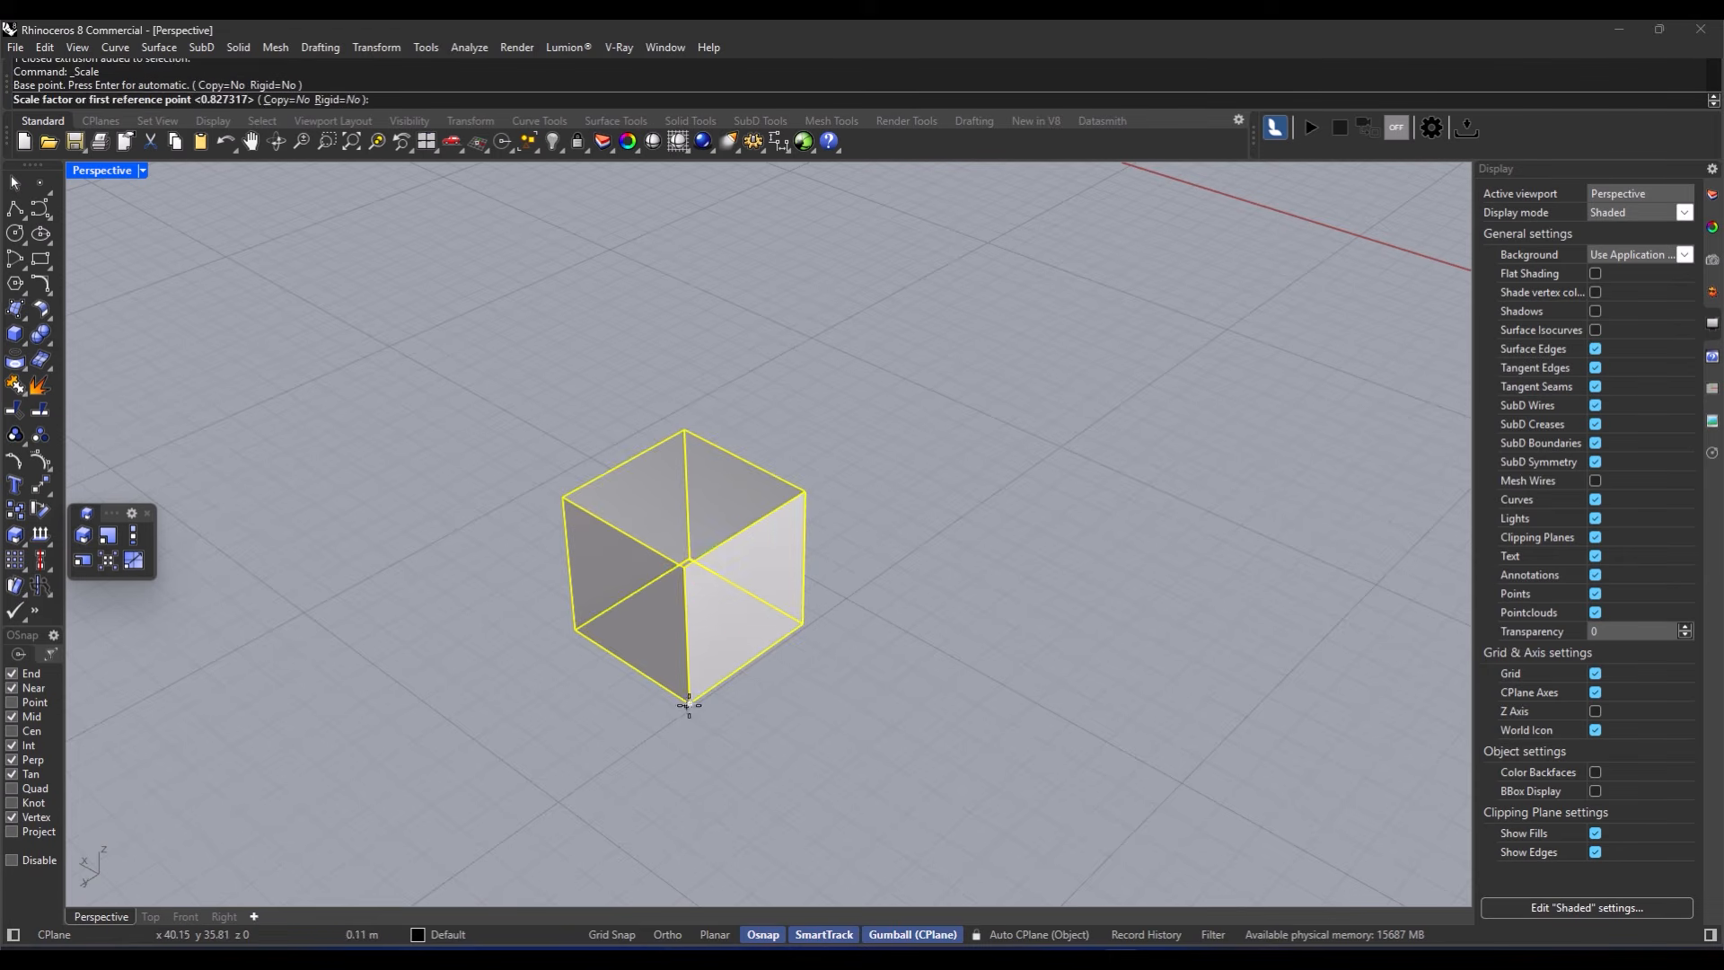
{"action": "left_click", "coordinate": [749, 663]}
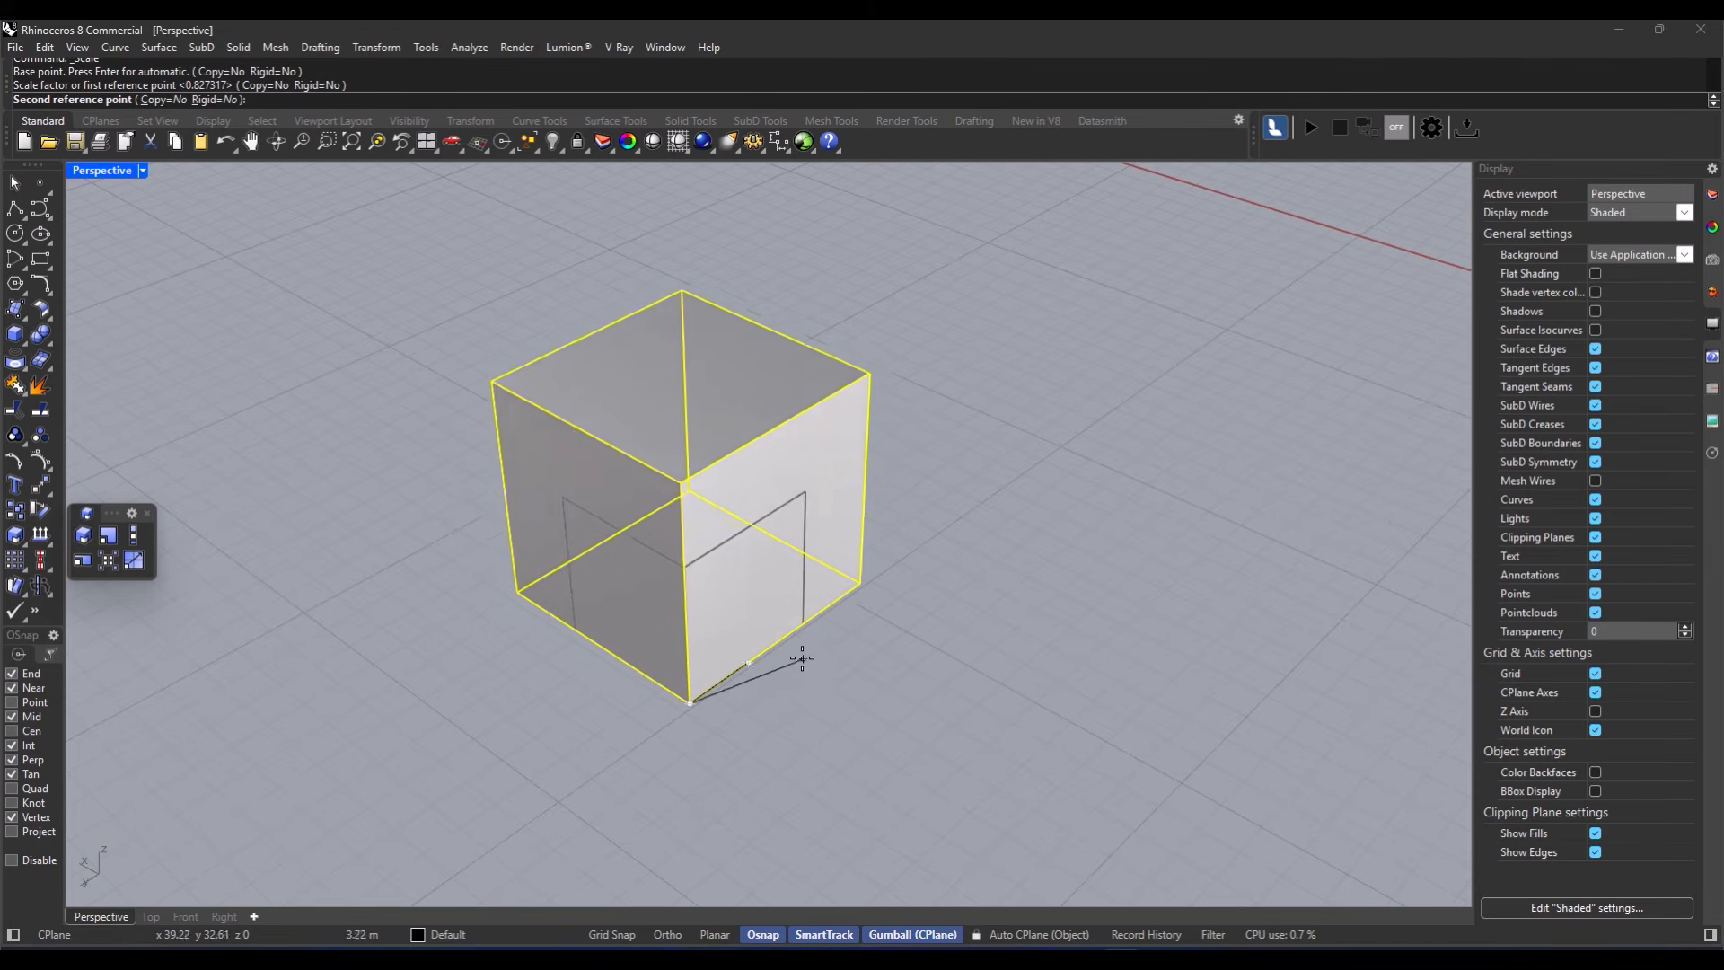
{"action": "left_click", "coordinate": [765, 690]}
Step: Scale the box in 3D from its nearest bottom corner with reference lengths 2 and 3, and clear the selection
{"action": "key", "text": "Return"}
{"action": "left_click", "coordinate": [689, 703]}
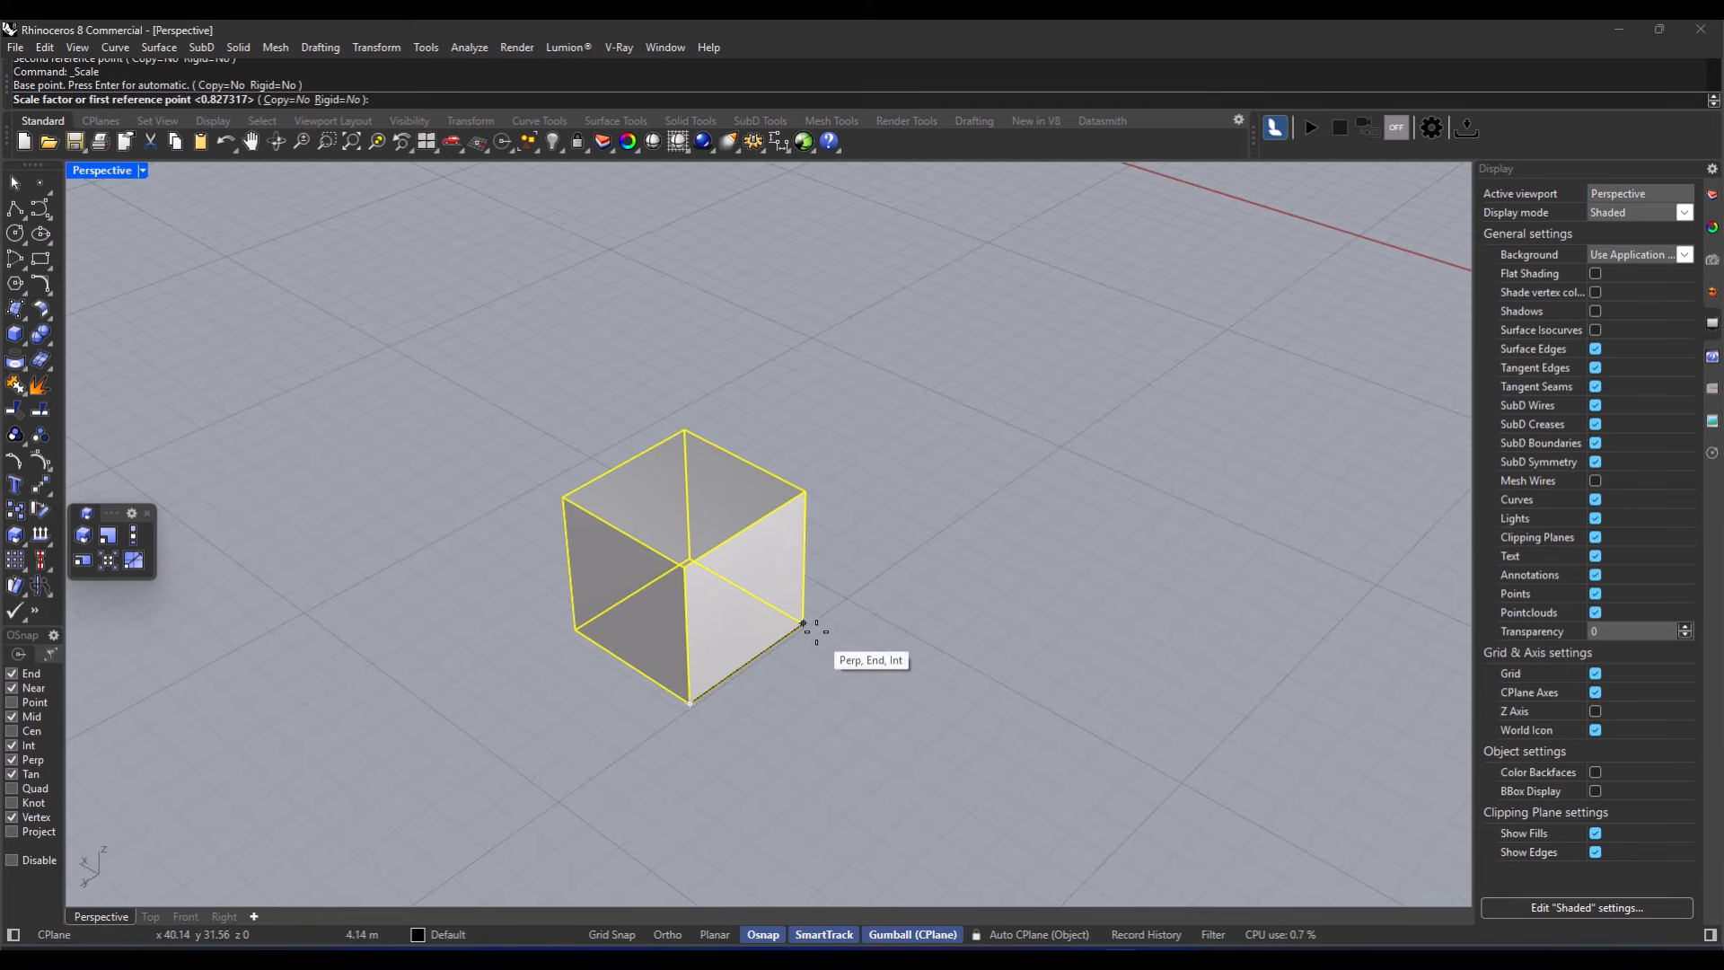
{"action": "type", "text": "2"}
{"action": "key", "text": "Return"}
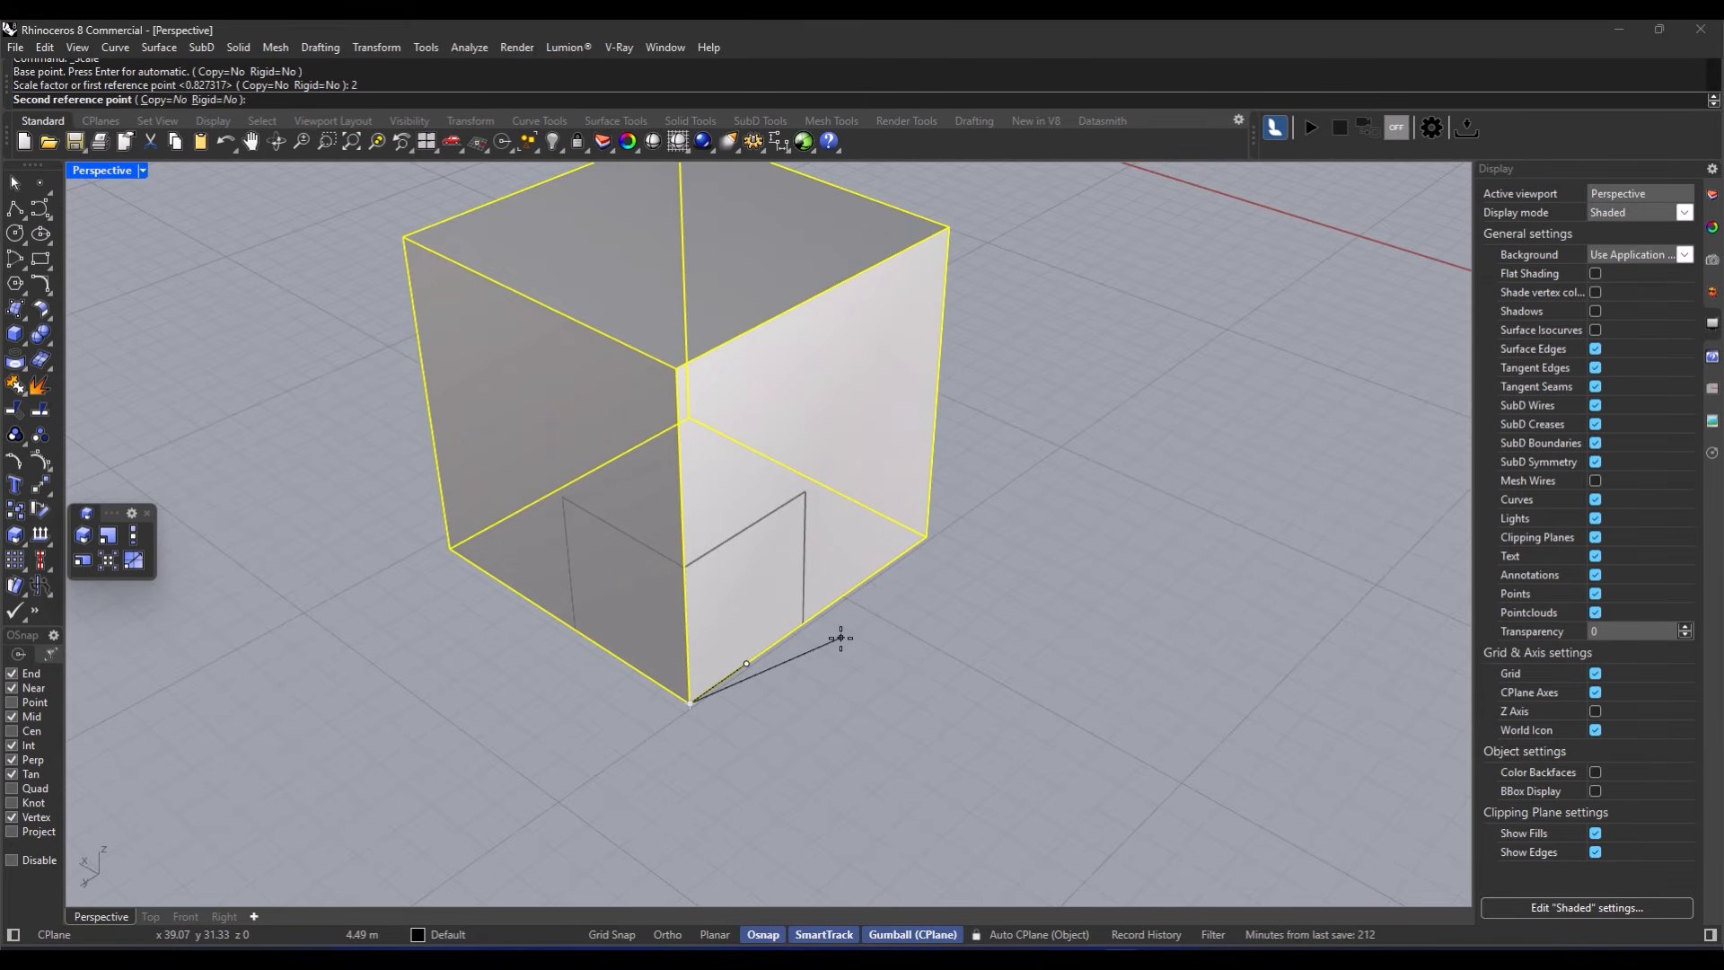
{"action": "type", "text": "3"}
{"action": "key", "text": "Return"}
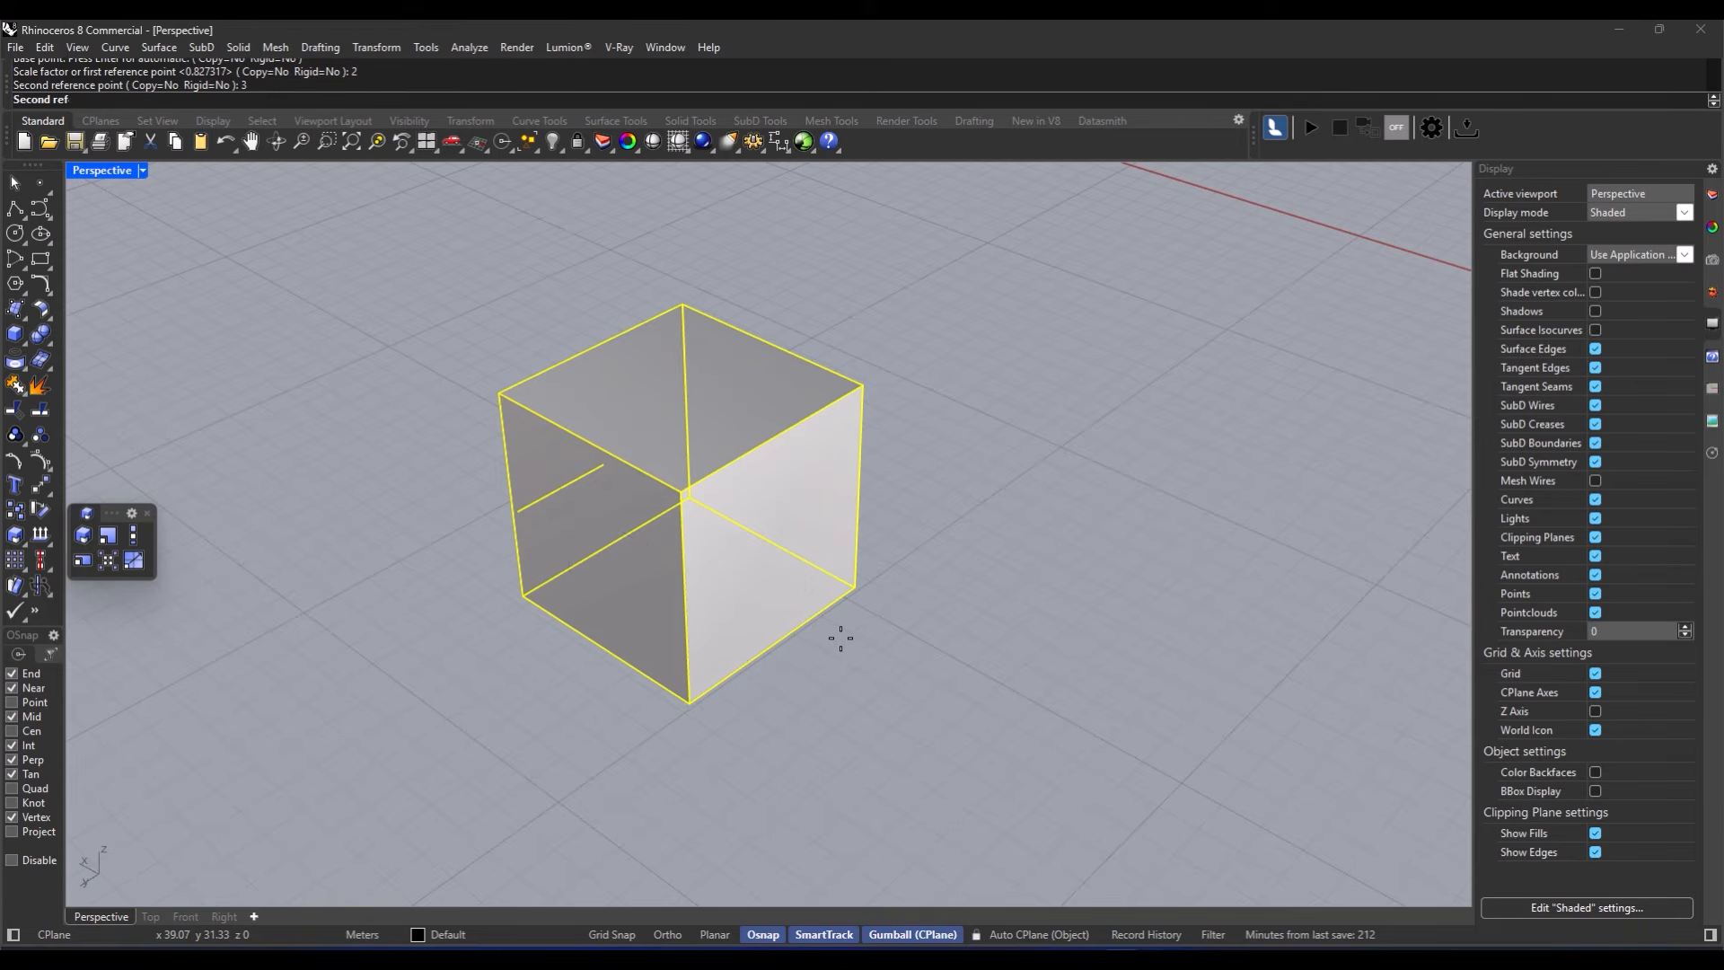
{"action": "left_click", "coordinate": [849, 673]}
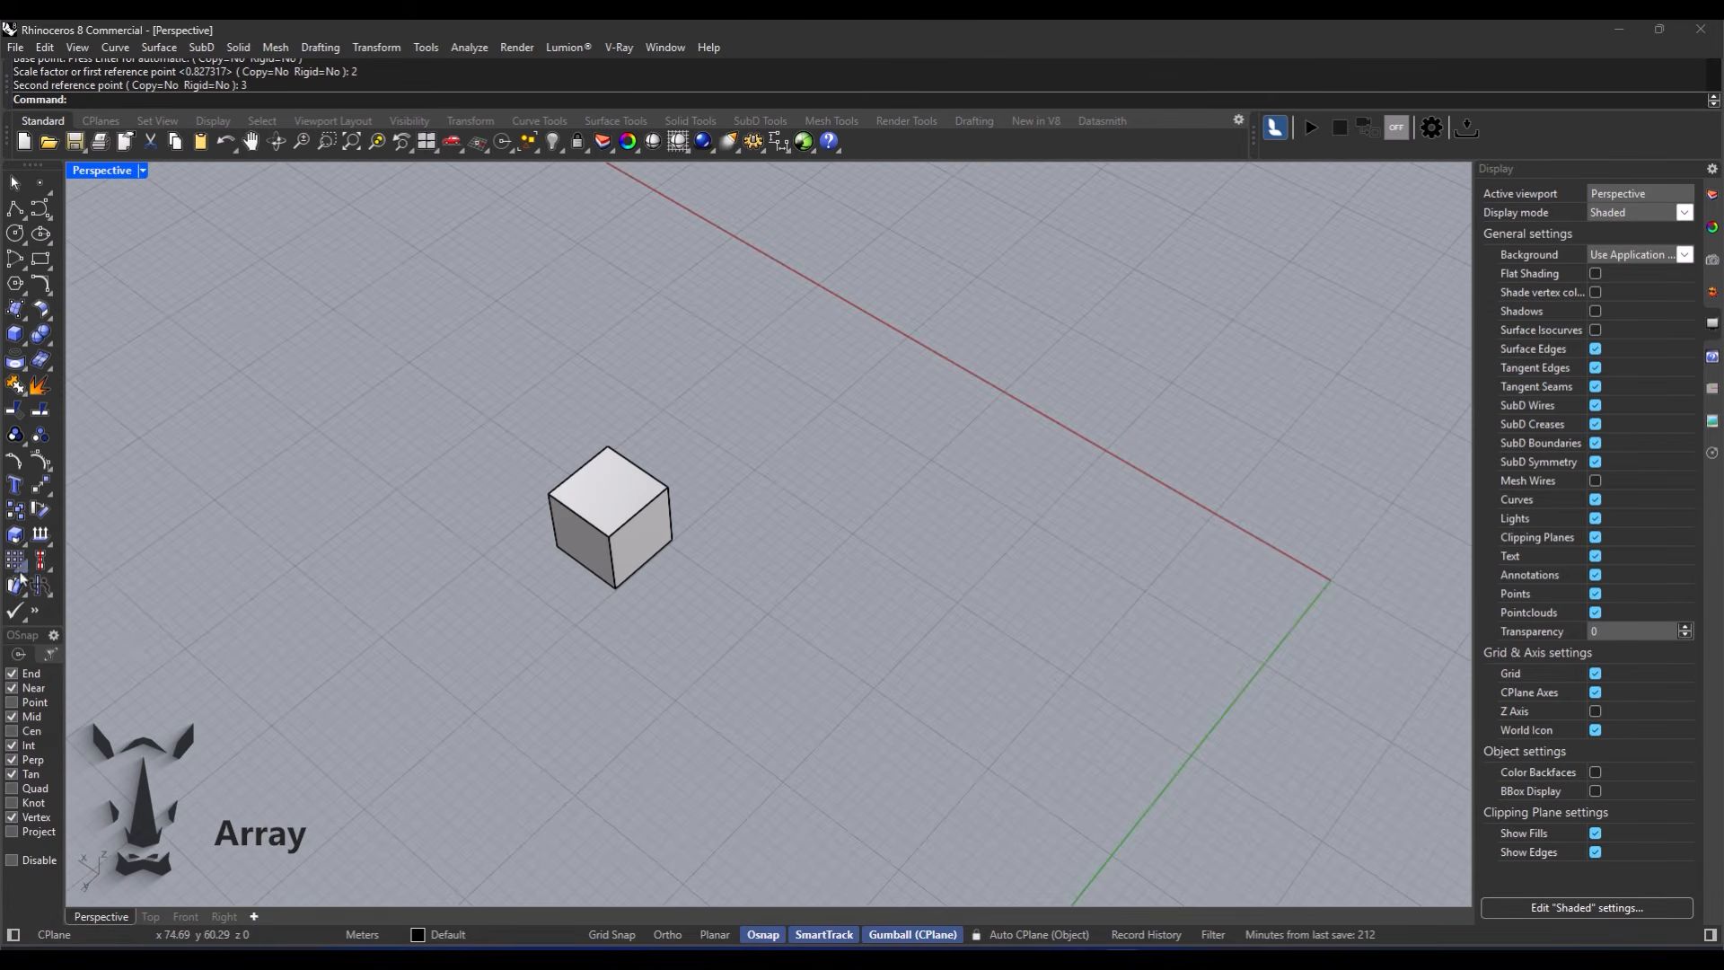
Step: Detach the group of array tools so that it floats over the viewport
{"action": "left_click", "coordinate": [18, 561]}
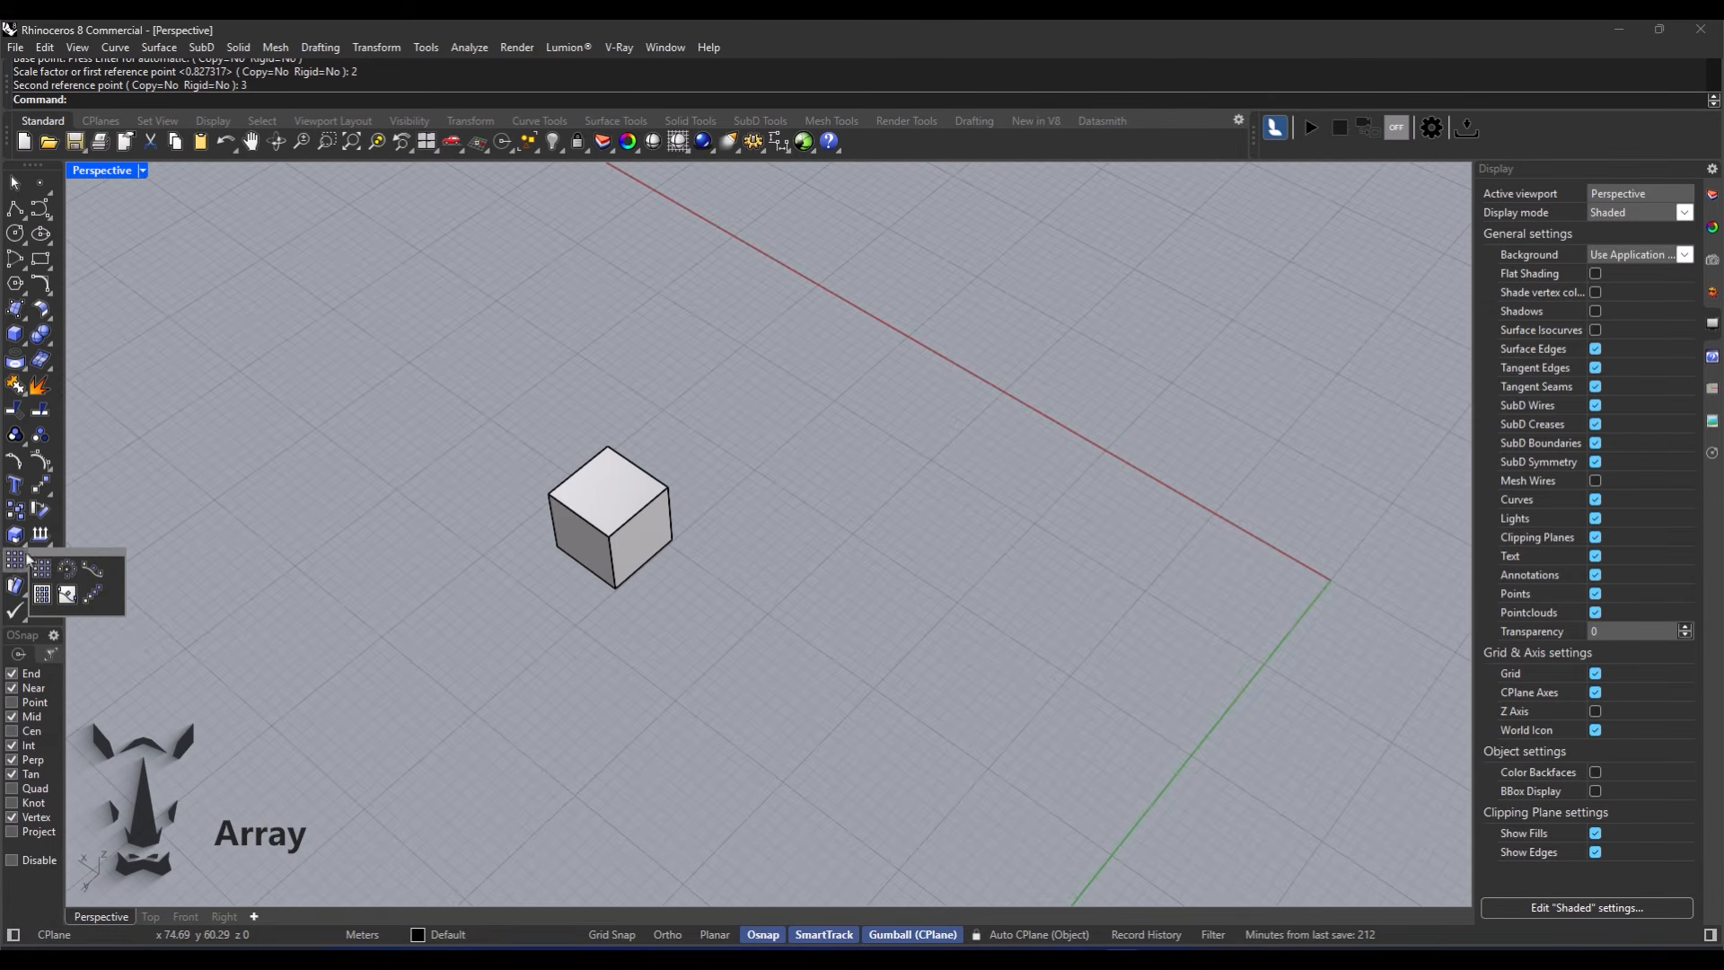
{"action": "left_click_drag", "start_coordinate": [63, 557], "coordinate": [239, 580]}
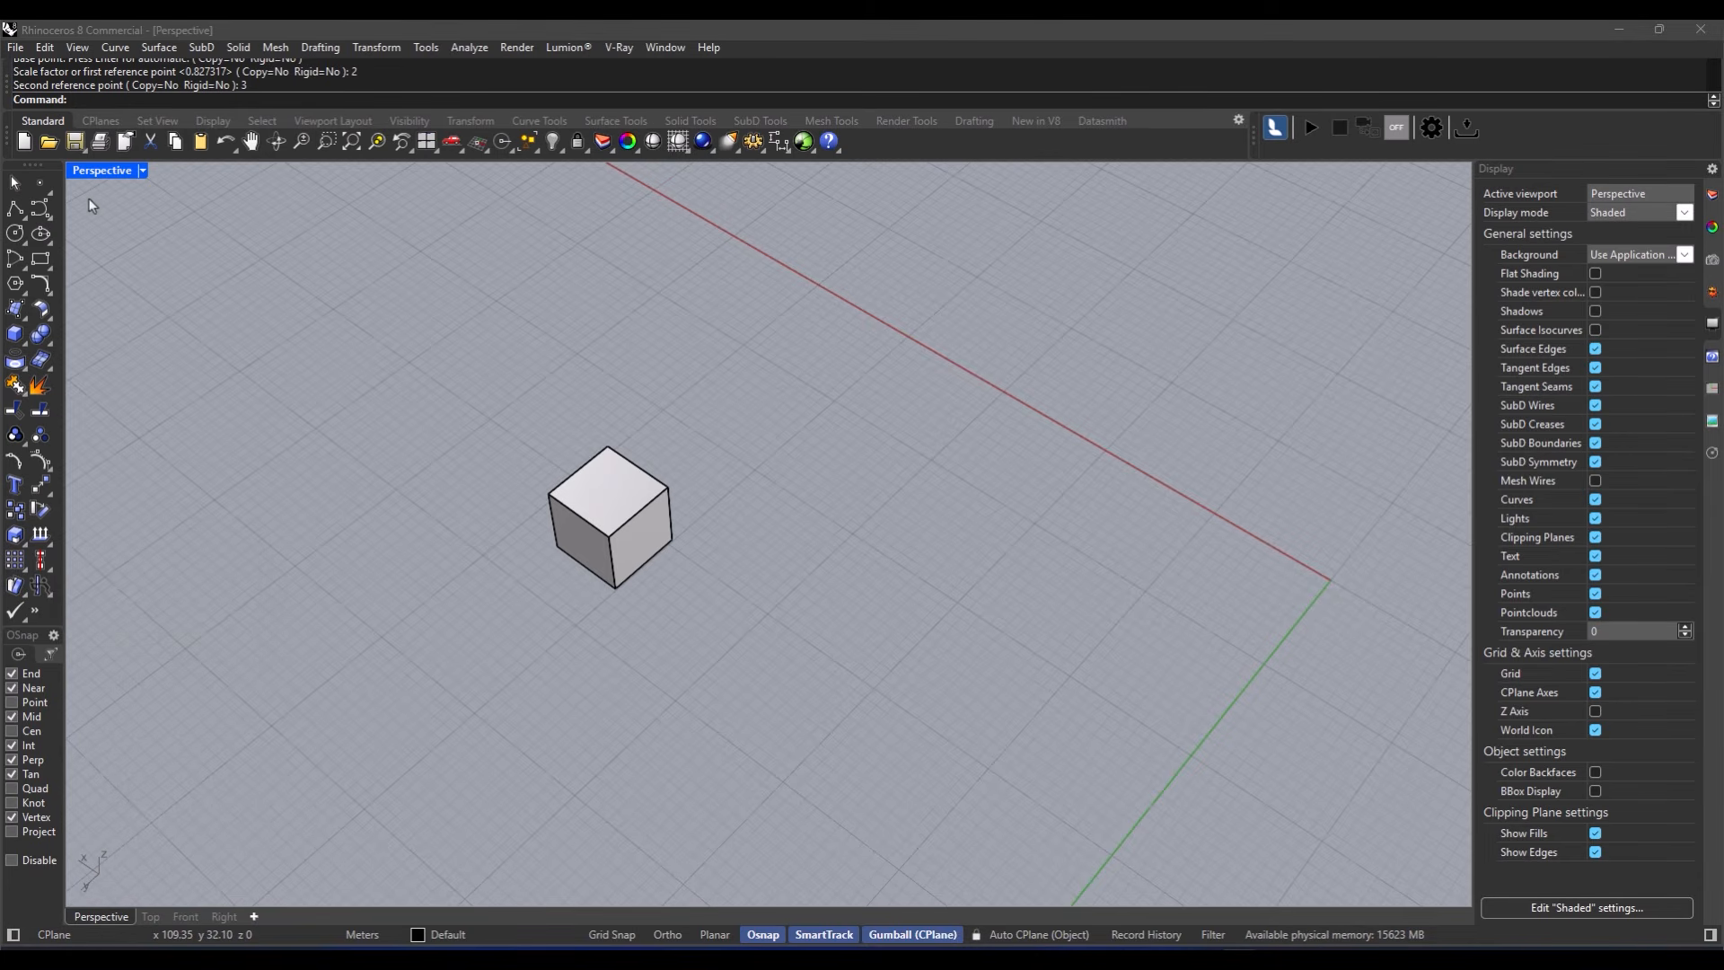
{"action": "left_click", "coordinate": [24, 566]}
{"action": "left_click_drag", "start_coordinate": [159, 549], "coordinate": [162, 542]}
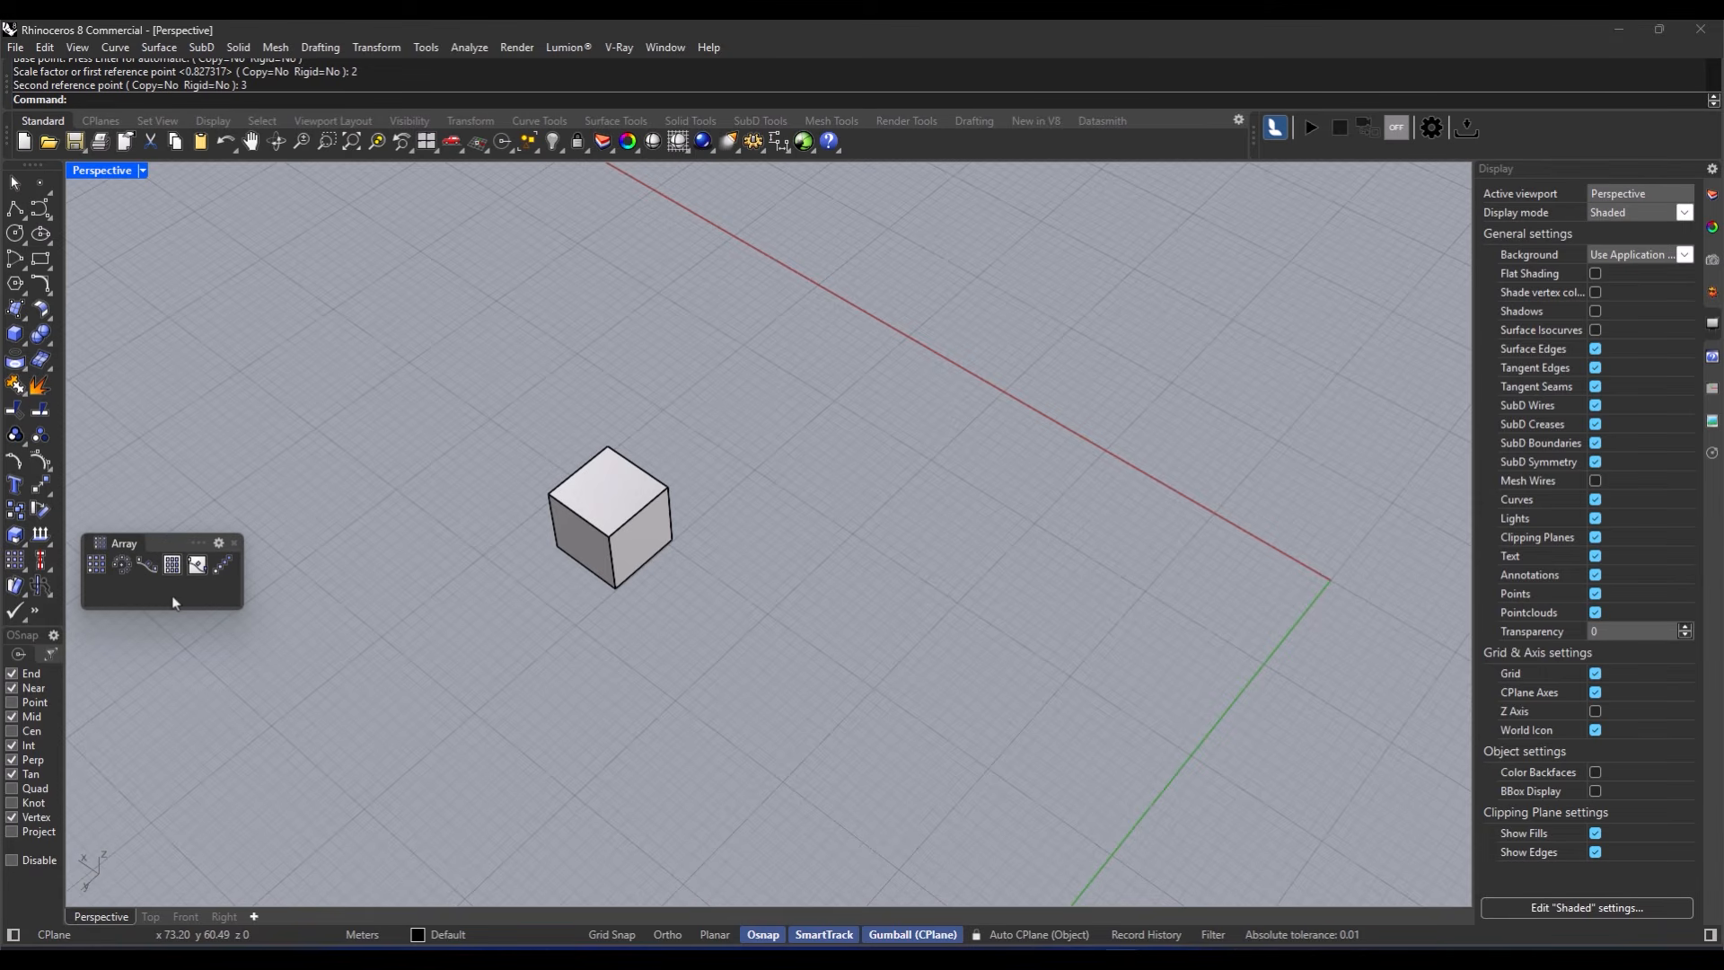
Step: Start a rectangular array of the box with 5 items in X, 3 in Y and 2 in Z
{"action": "left_click", "coordinate": [97, 566]}
{"action": "left_click", "coordinate": [647, 550]}
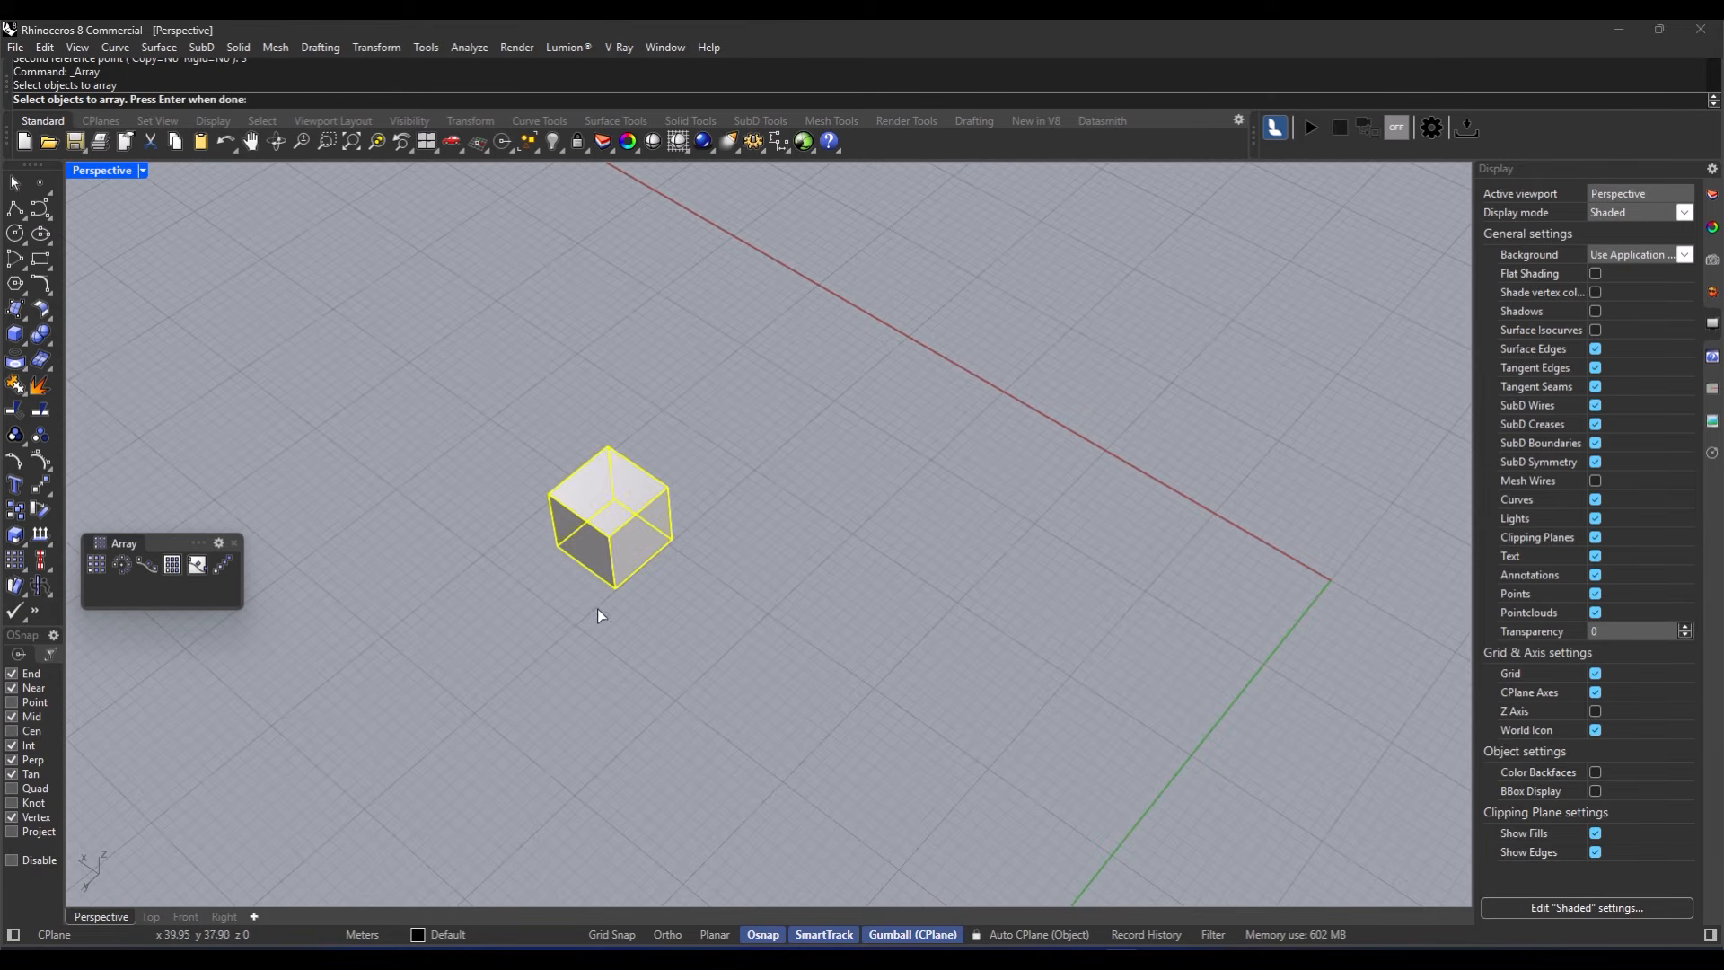
{"action": "scroll", "coordinate": [612, 583], "scroll_direction": "up", "scroll_amount": 2}
{"action": "key", "text": "Return"}
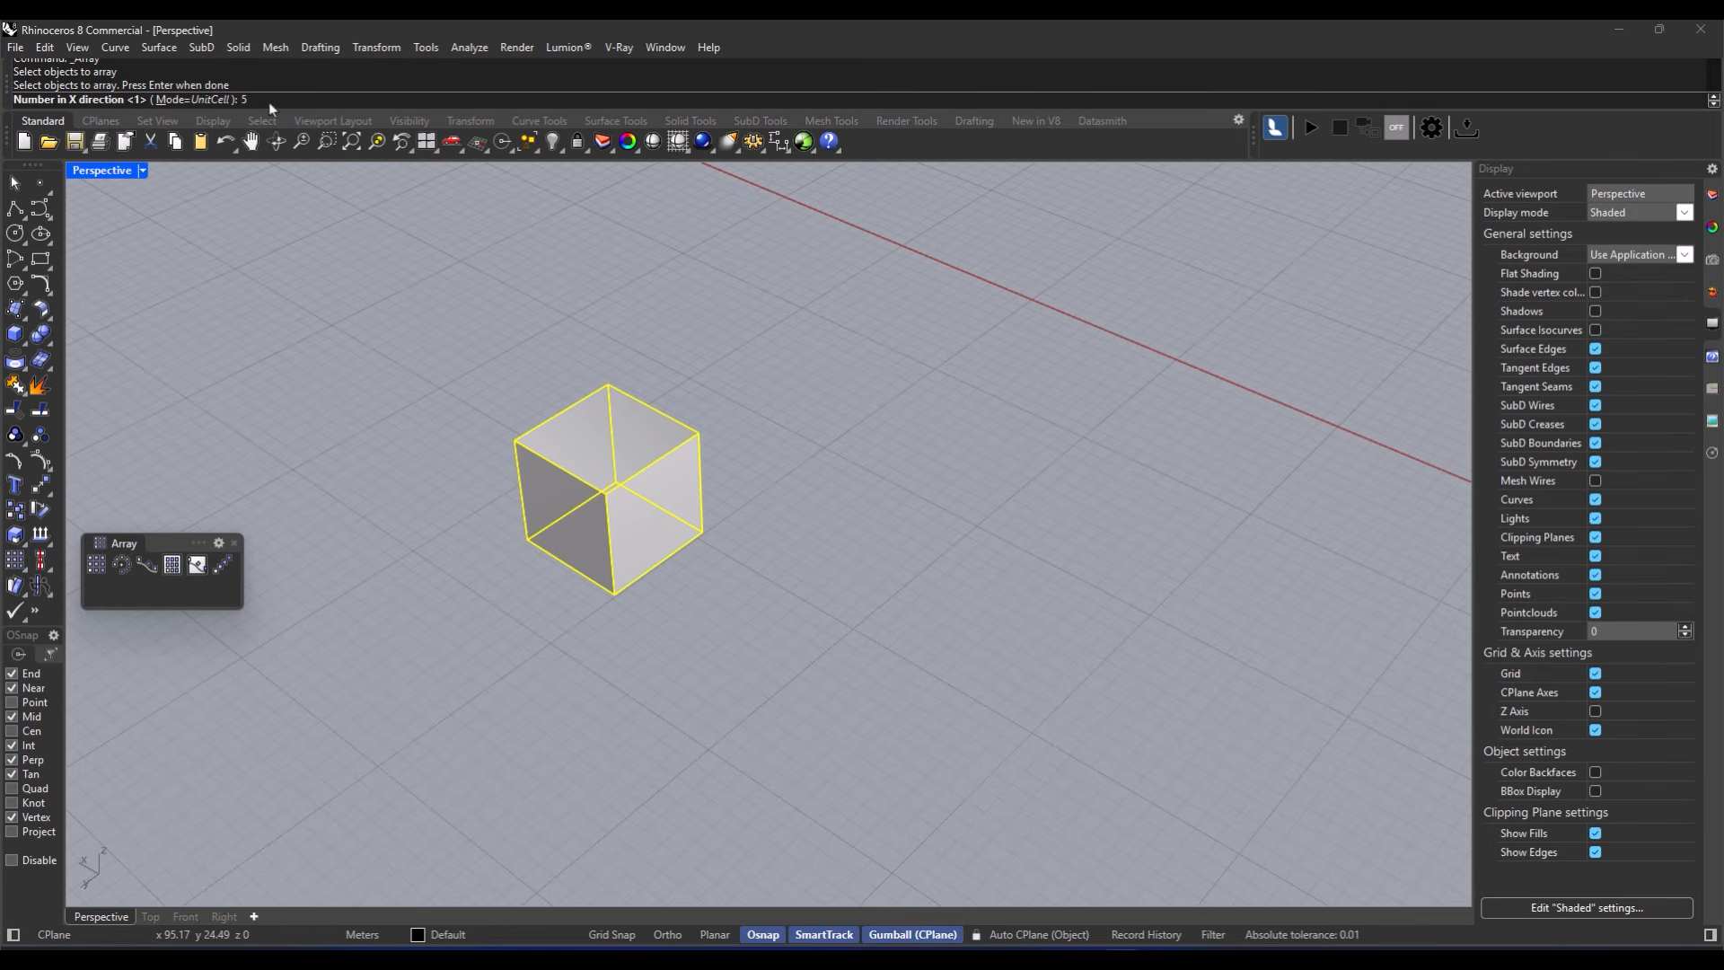
{"action": "key", "text": "Return"}
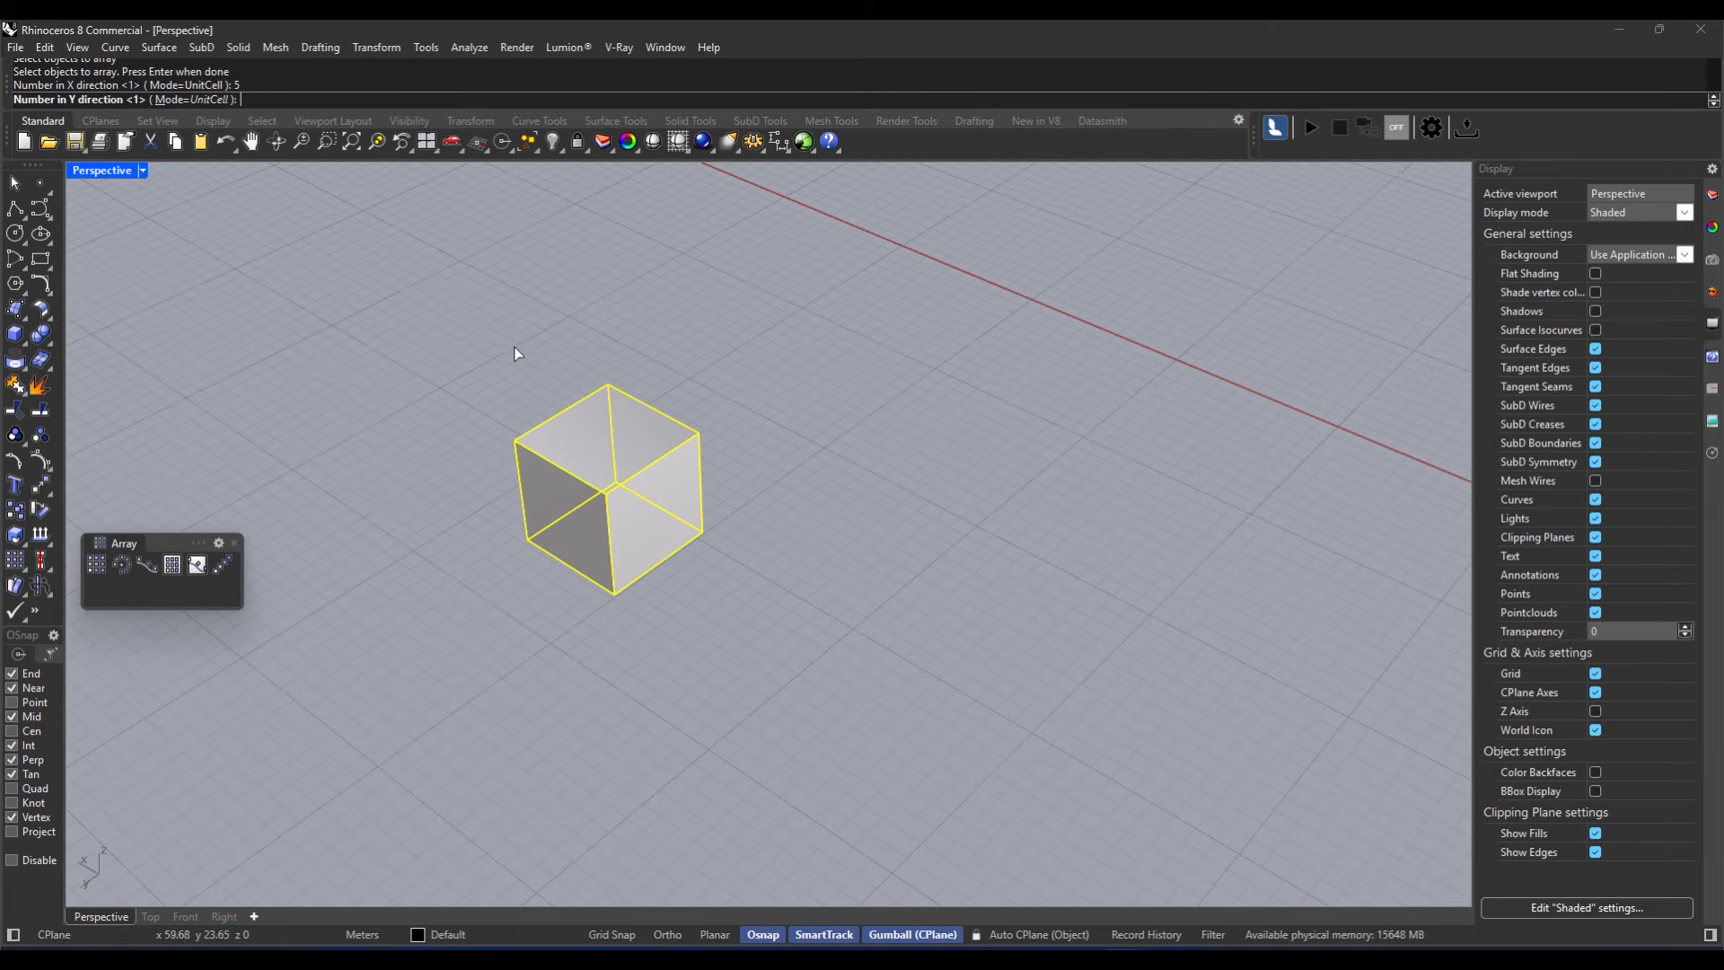
{"action": "type", "text": "3"}
{"action": "key", "text": "Return"}
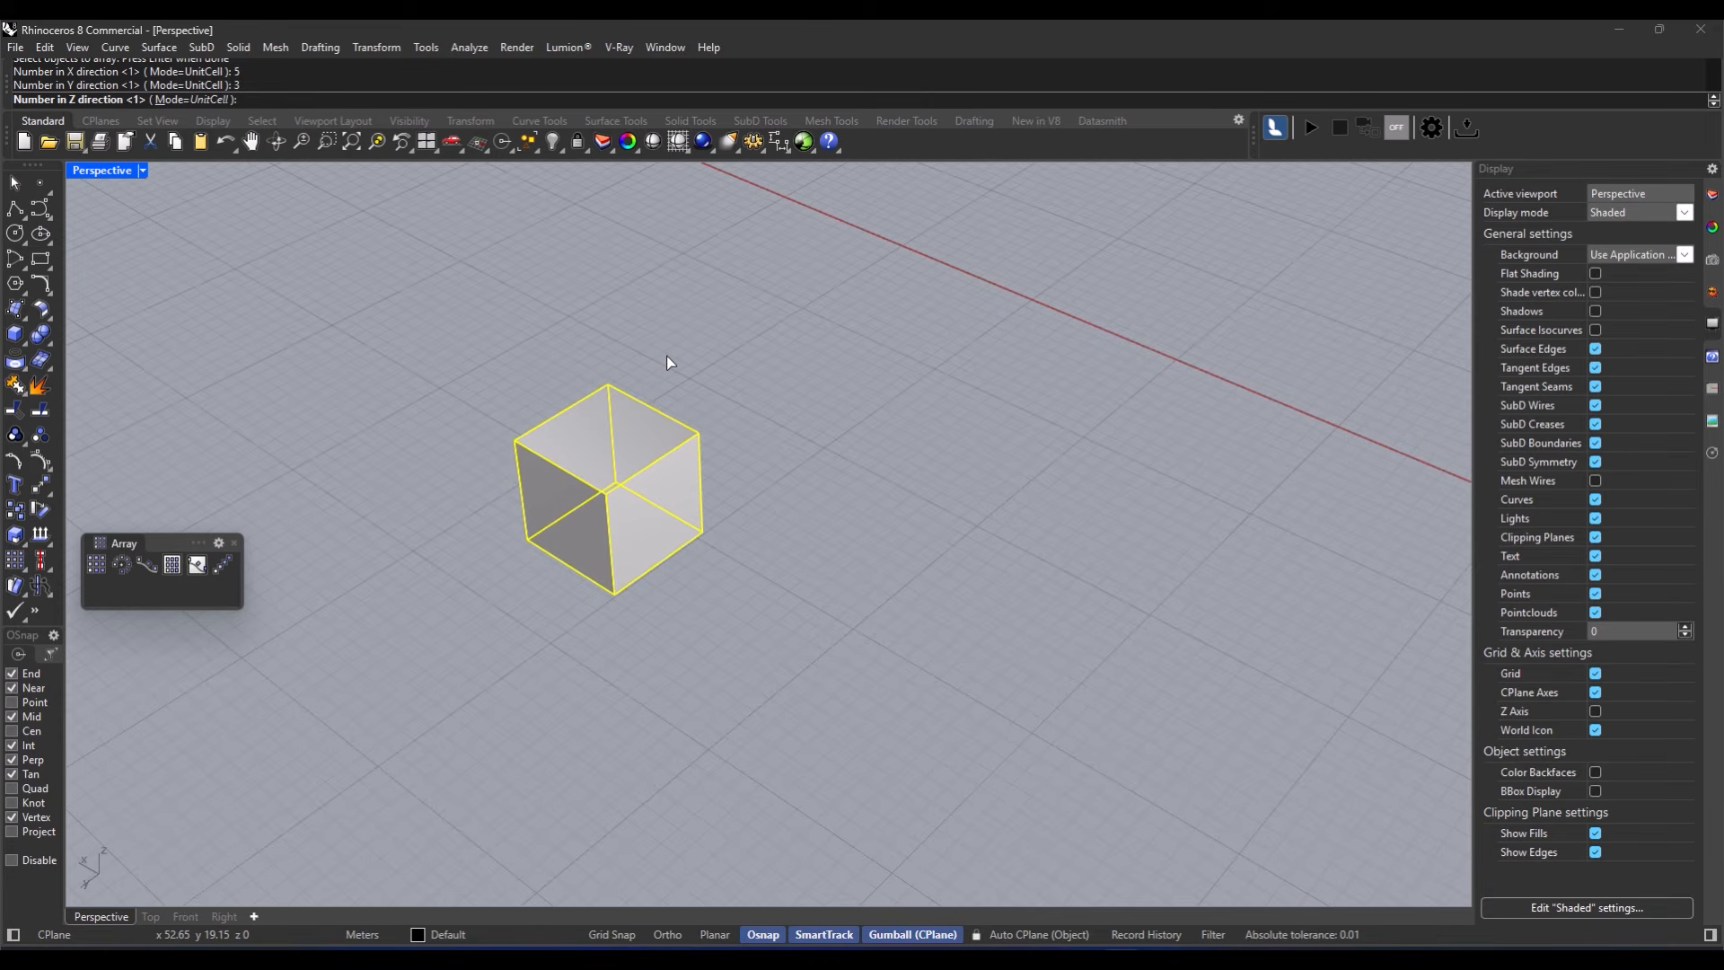
{"action": "type", "text": "2"}
{"action": "key", "text": "Return"}
Step: Space the array freehand from the box's bottom corner at about -12.5 m in X, -13.9 m in Y and 16.5 m in Z
{"action": "left_click", "coordinate": [528, 540]}
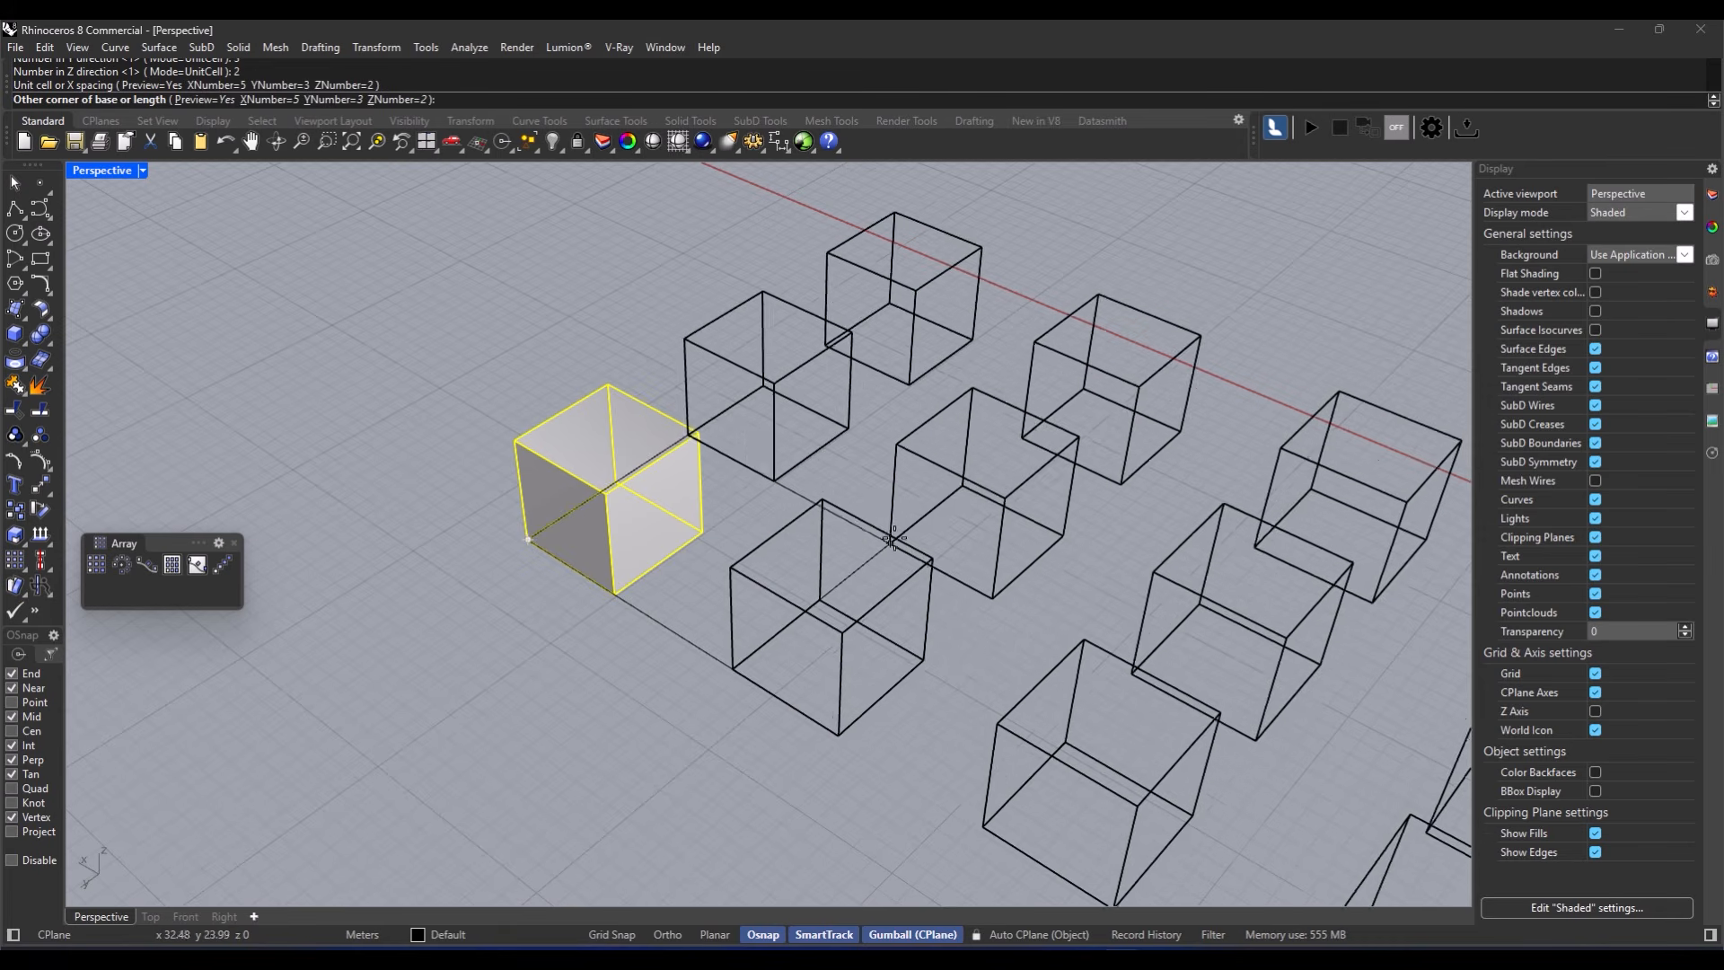
{"action": "scroll", "coordinate": [883, 551], "scroll_direction": "down", "scroll_amount": 5}
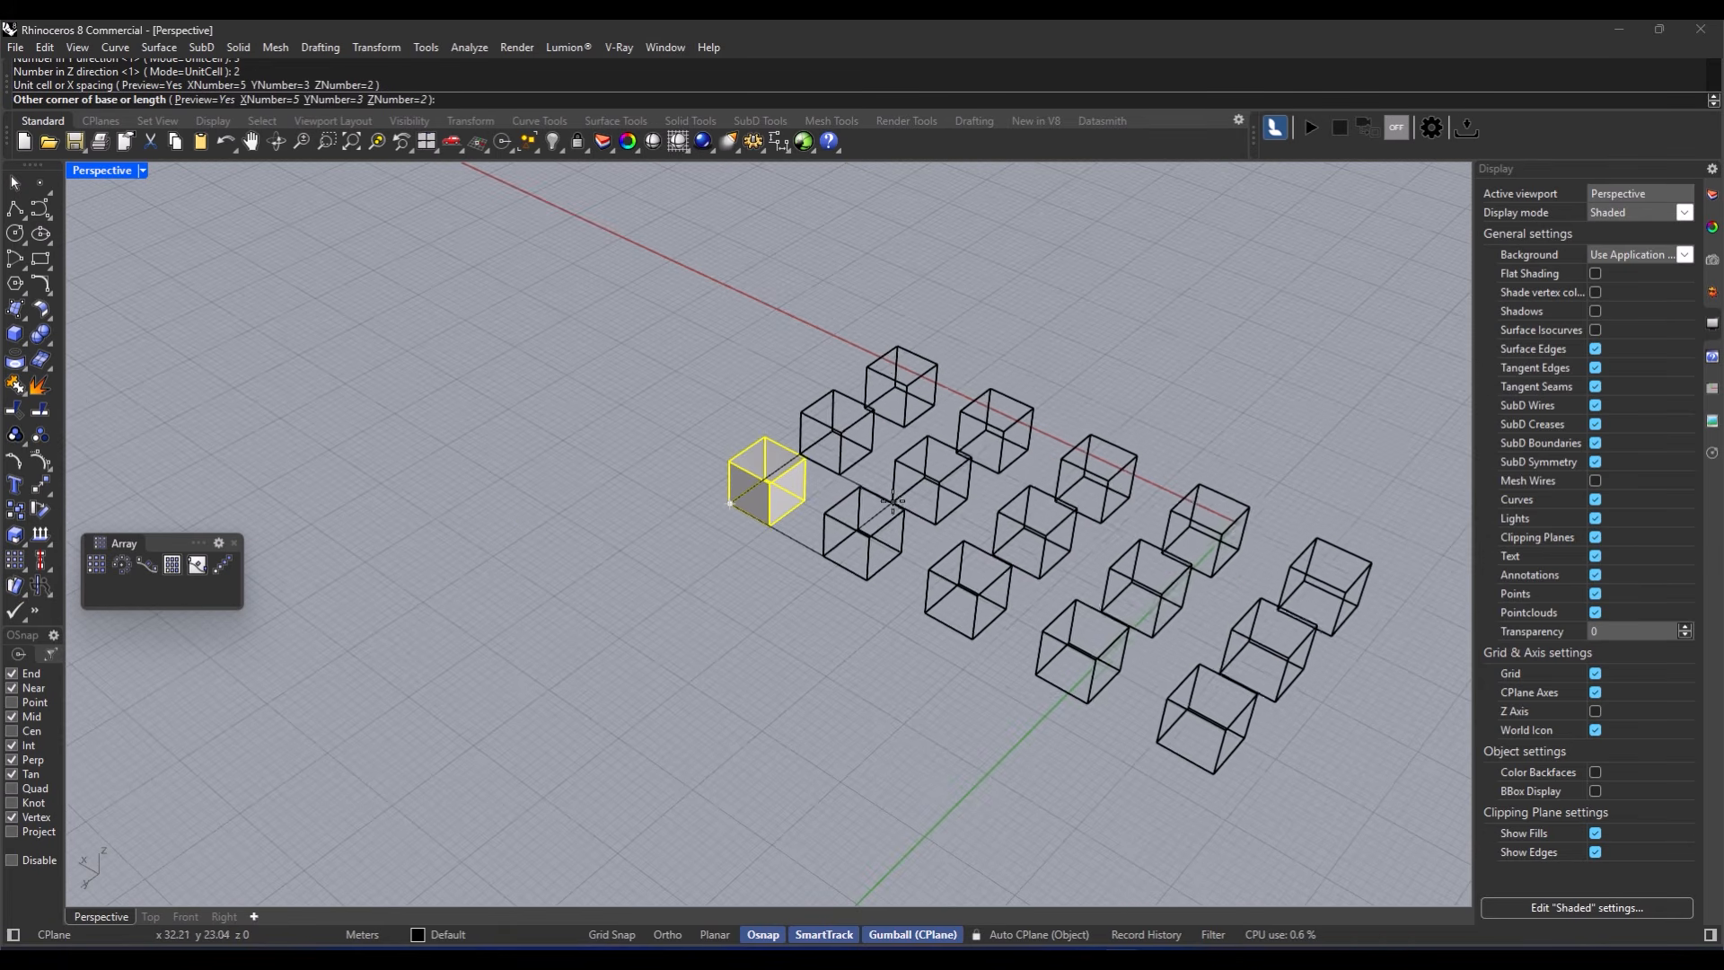
{"action": "left_click", "coordinate": [894, 501]}
{"action": "left_click", "coordinate": [643, 465]}
{"action": "key", "text": "Return"}
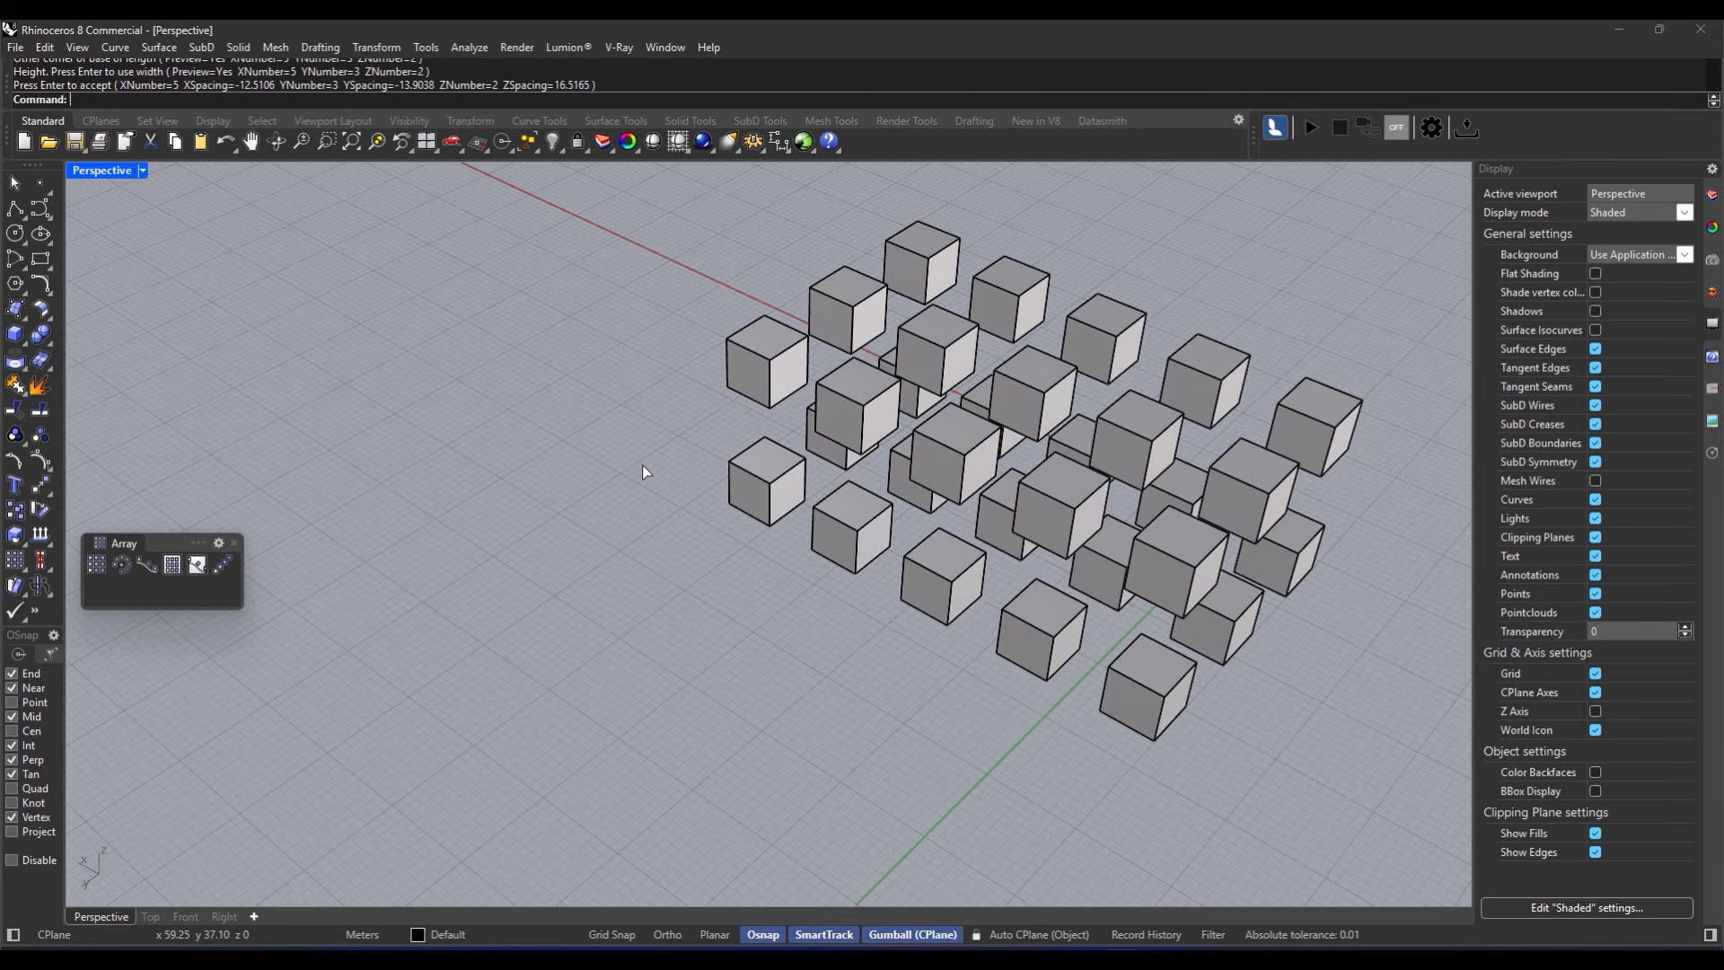
{"action": "scroll", "coordinate": [600, 602], "scroll_direction": "down", "scroll_amount": 2}
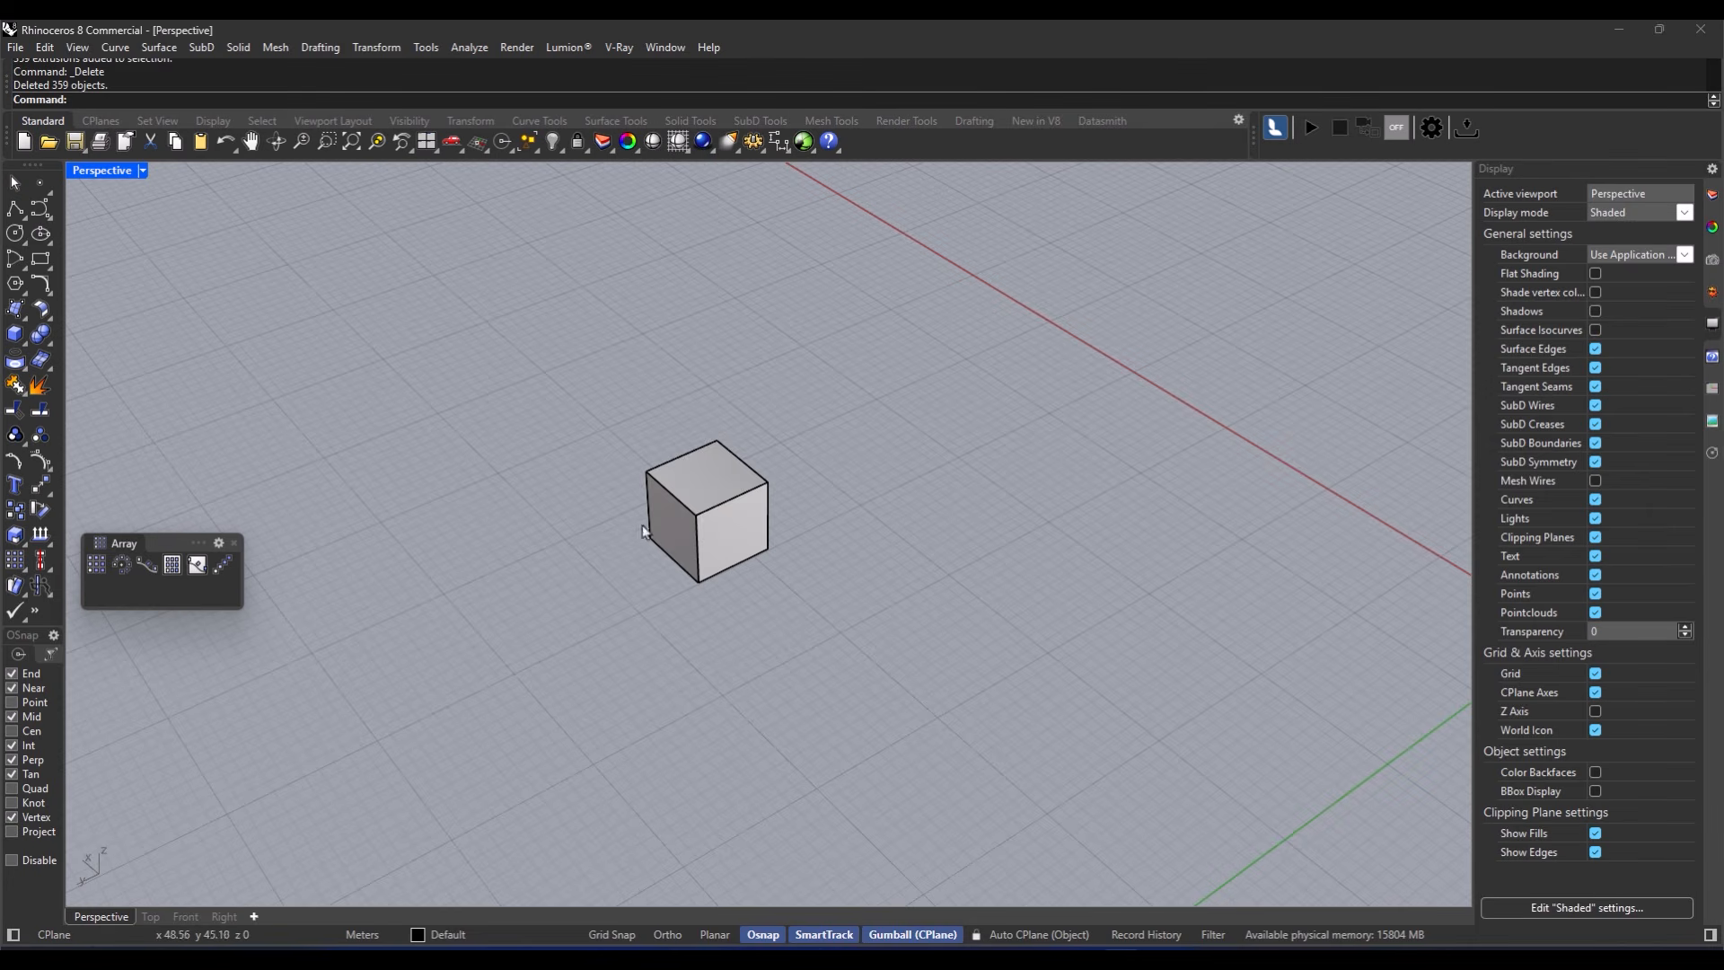
{"action": "key", "text": "ctrl+a"}
{"action": "key", "text": "Escape"}
Step: Create a polar array of the box with 6 items filling 360 degrees around a freehand centre point beside it
{"action": "left_click", "coordinate": [144, 566]}
{"action": "left_click", "coordinate": [710, 552]}
{"action": "key", "text": "Return"}
{"action": "left_click", "coordinate": [967, 539]}
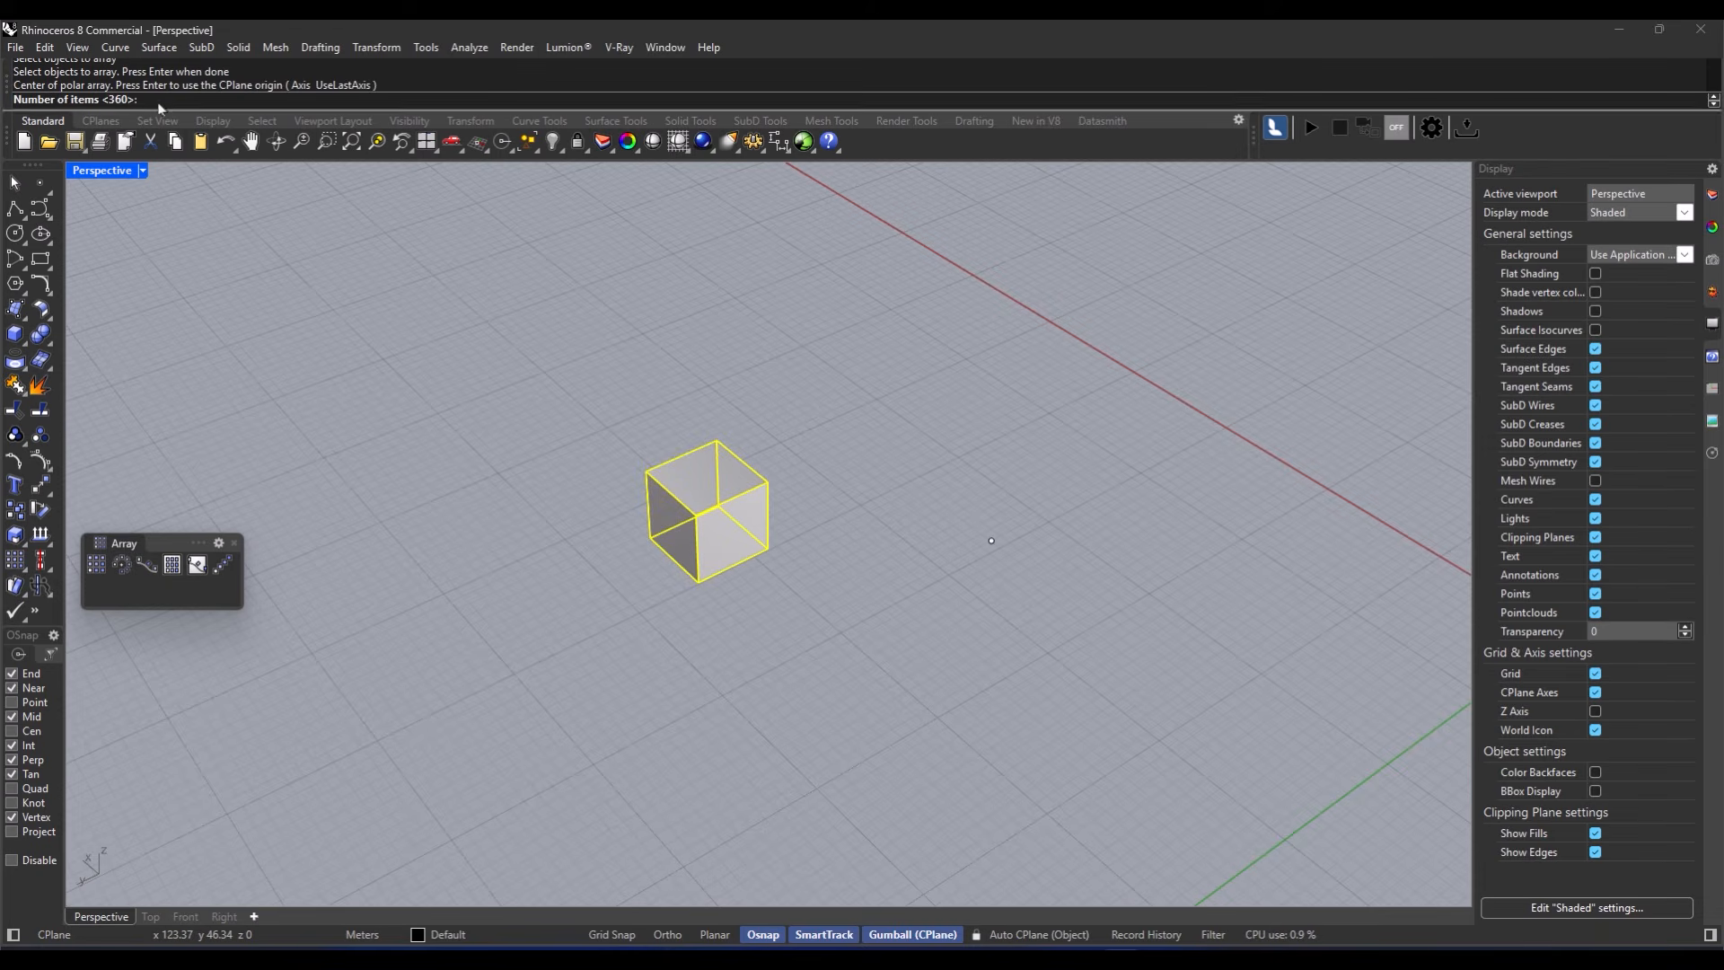
{"action": "type", "text": "6"}
{"action": "key", "text": "Return"}
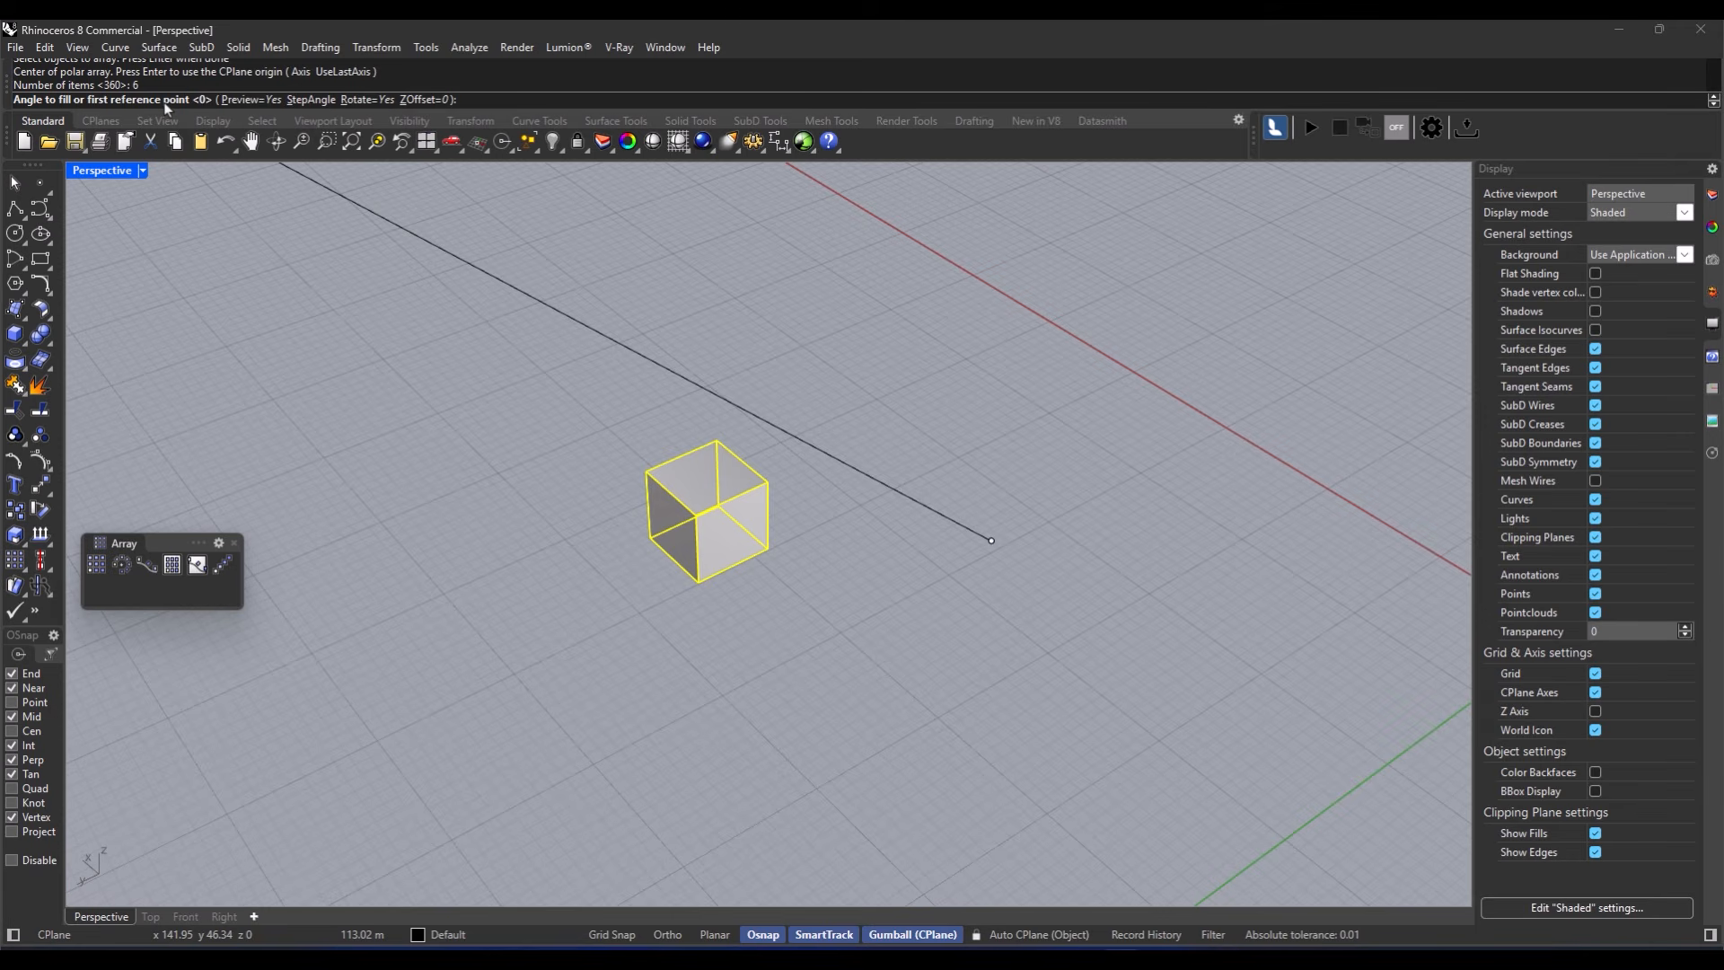
{"action": "left_click", "coordinate": [544, 603]}
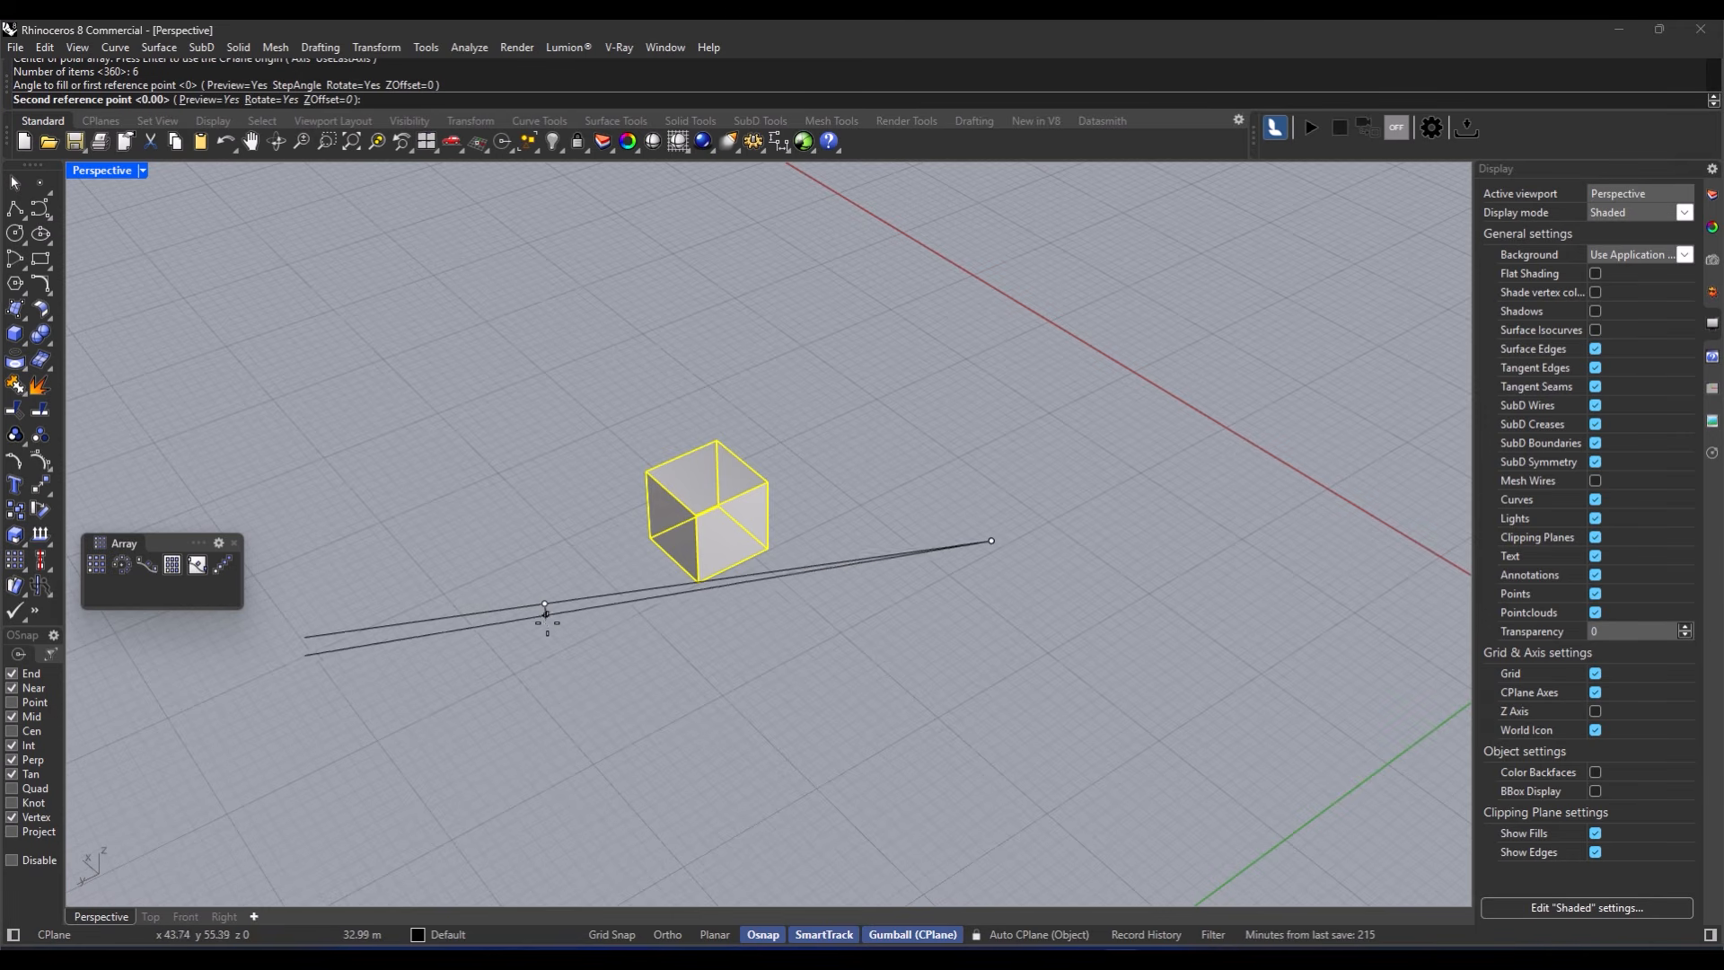
{"action": "type", "text": "360"}
{"action": "key", "text": "Return"}
{"action": "scroll", "coordinate": [687, 552], "scroll_direction": "down", "scroll_amount": 2}
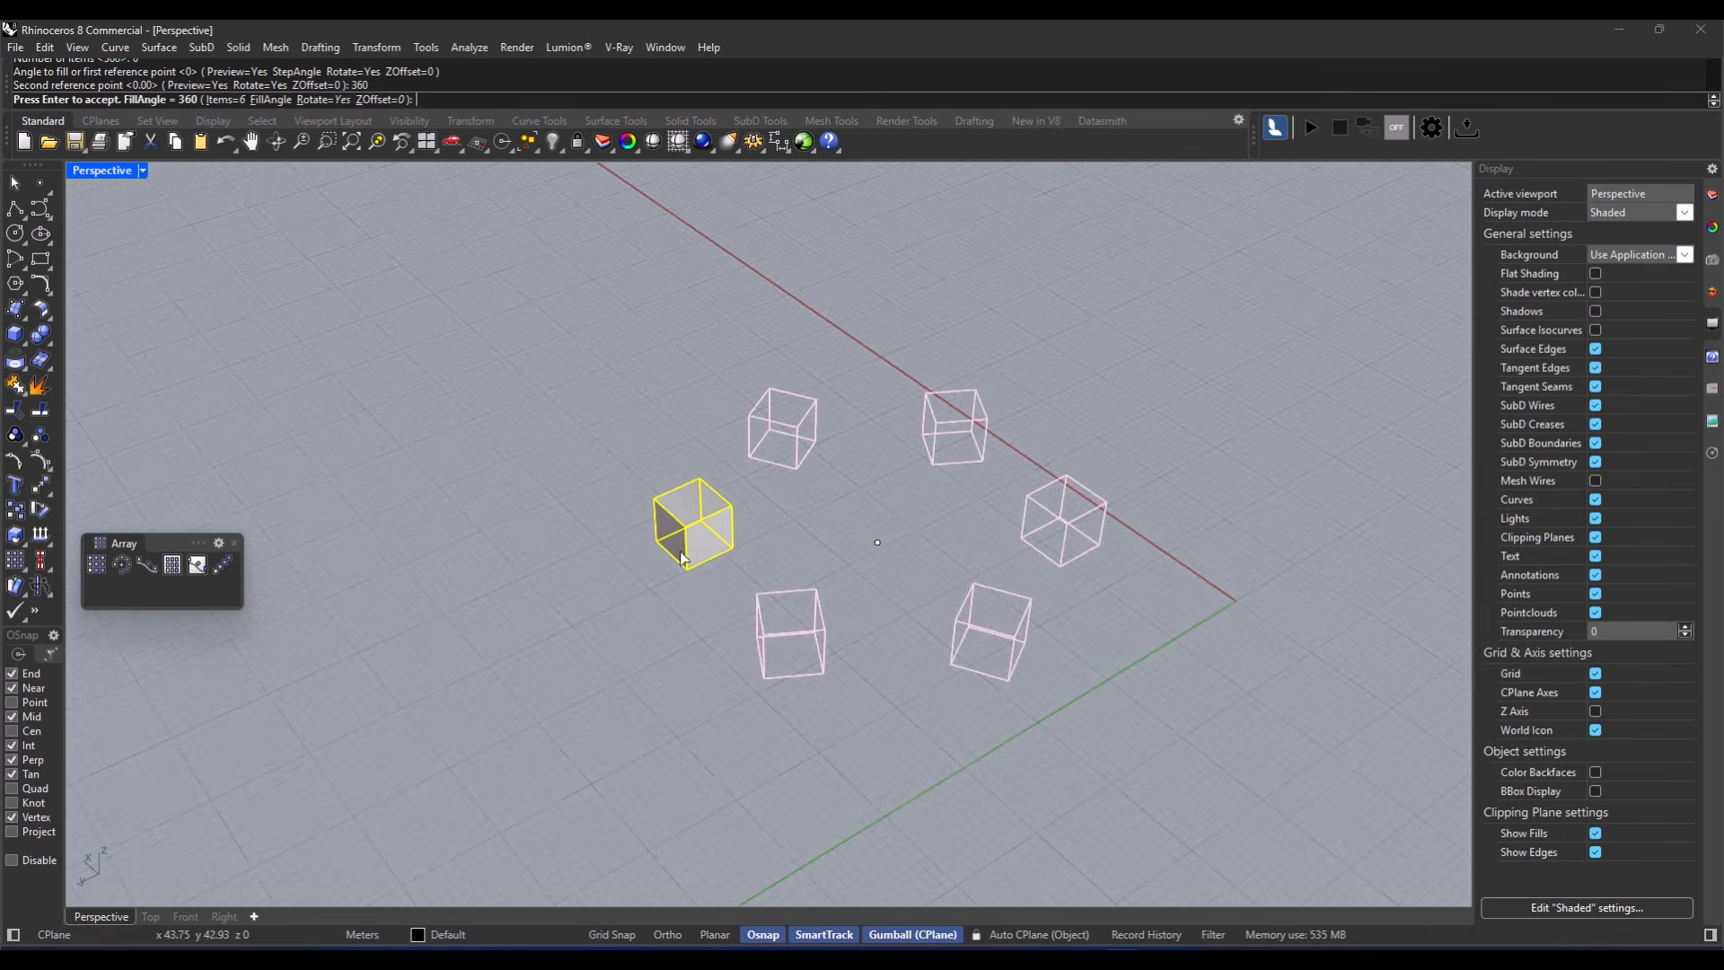
{"action": "right_click_drag", "start_coordinate": [687, 552], "coordinate": [888, 622]}
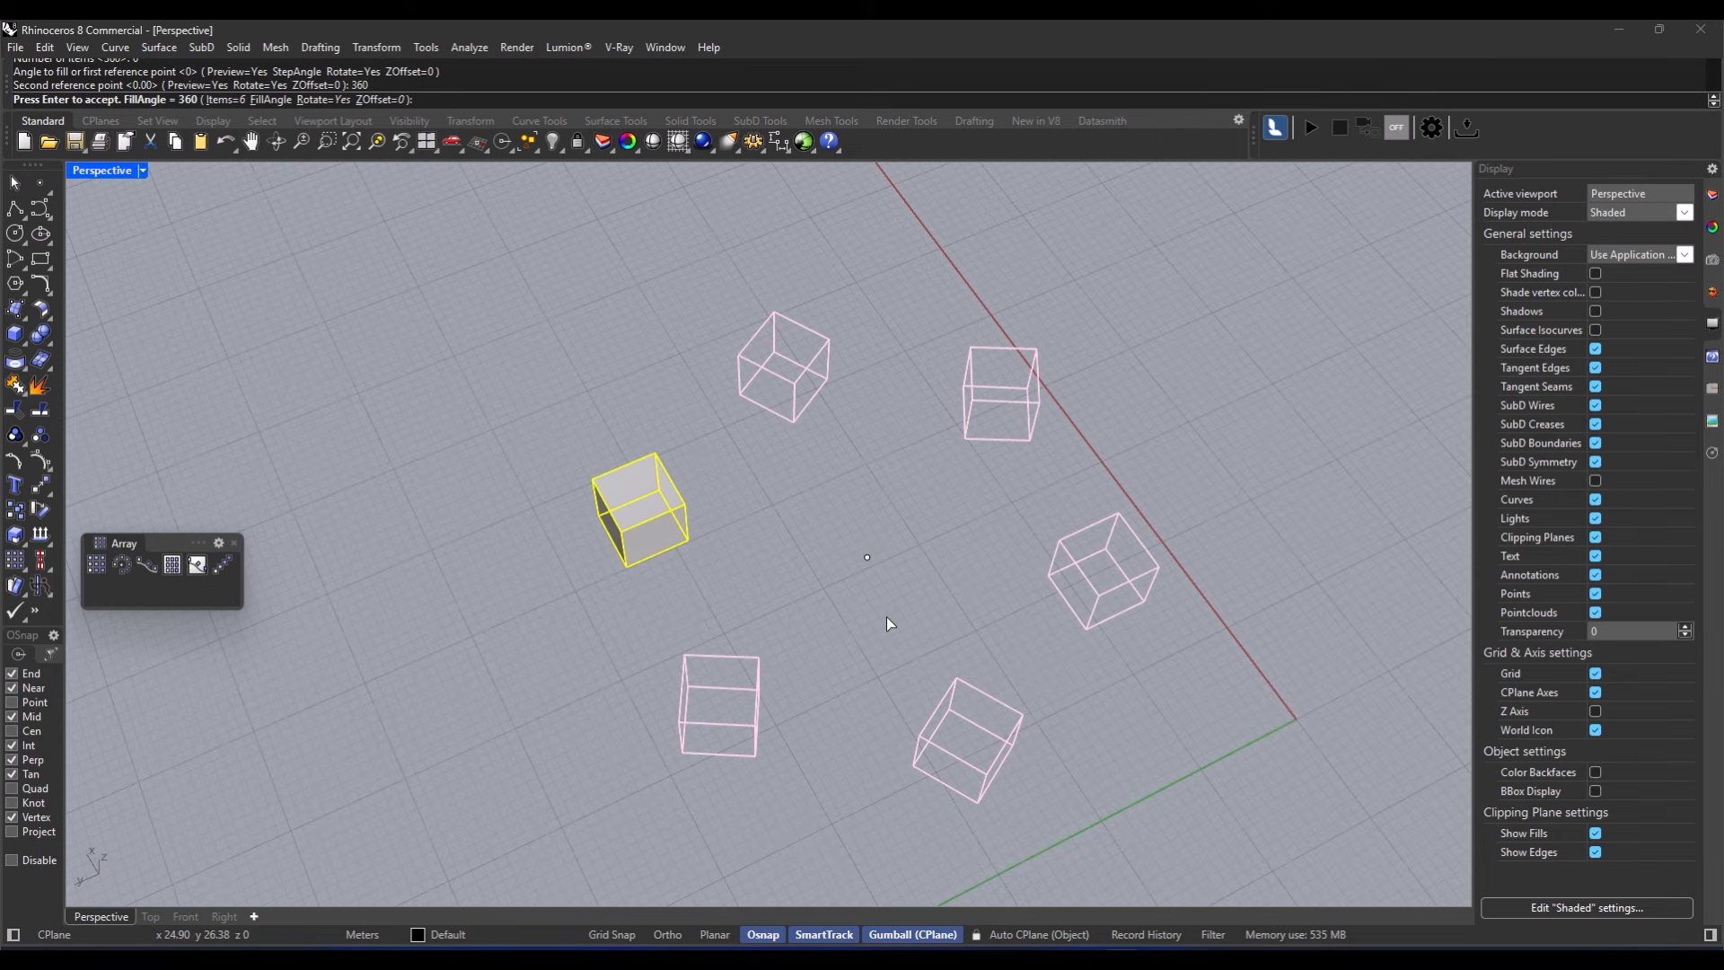
{"action": "key", "text": "Return"}
{"action": "mouse_move", "coordinate": [887, 617]}
{"action": "right_mouse_down"}
{"action": "mouse_move", "coordinate": [820, 643]}
{"action": "mouse_move", "coordinate": [809, 596]}
{"action": "mouse_move", "coordinate": [710, 610]}
{"action": "right_mouse_up"}
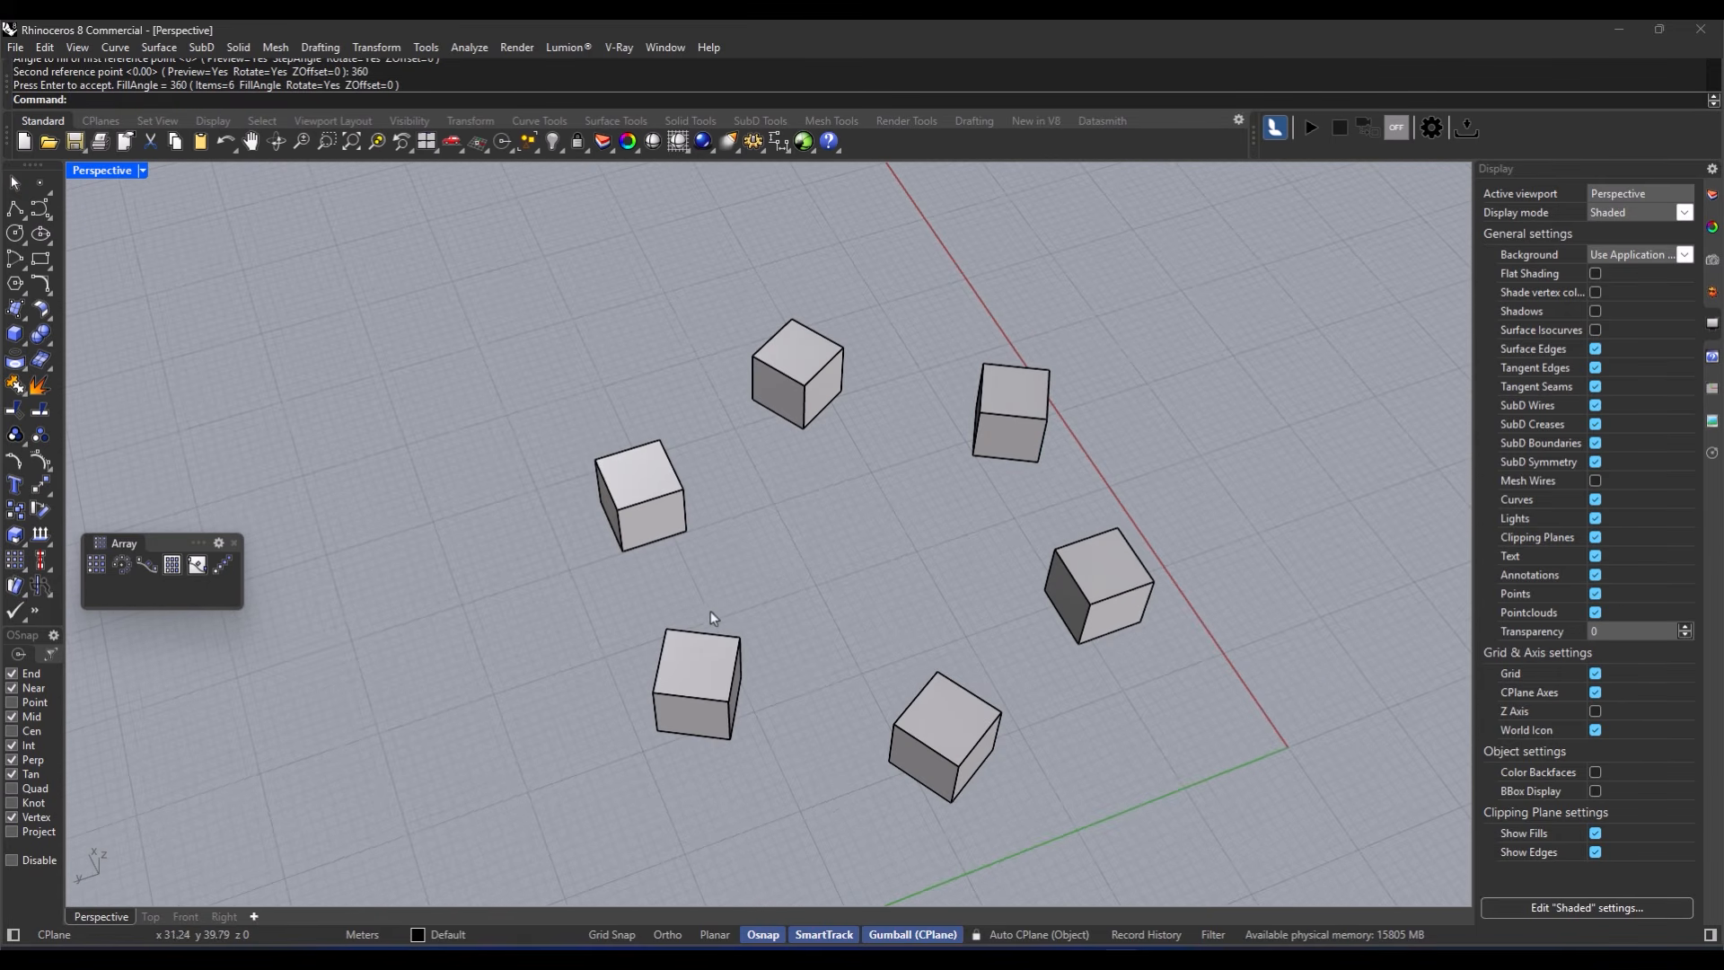
{"action": "right_click_drag", "start_coordinate": [632, 553], "coordinate": [824, 537]}
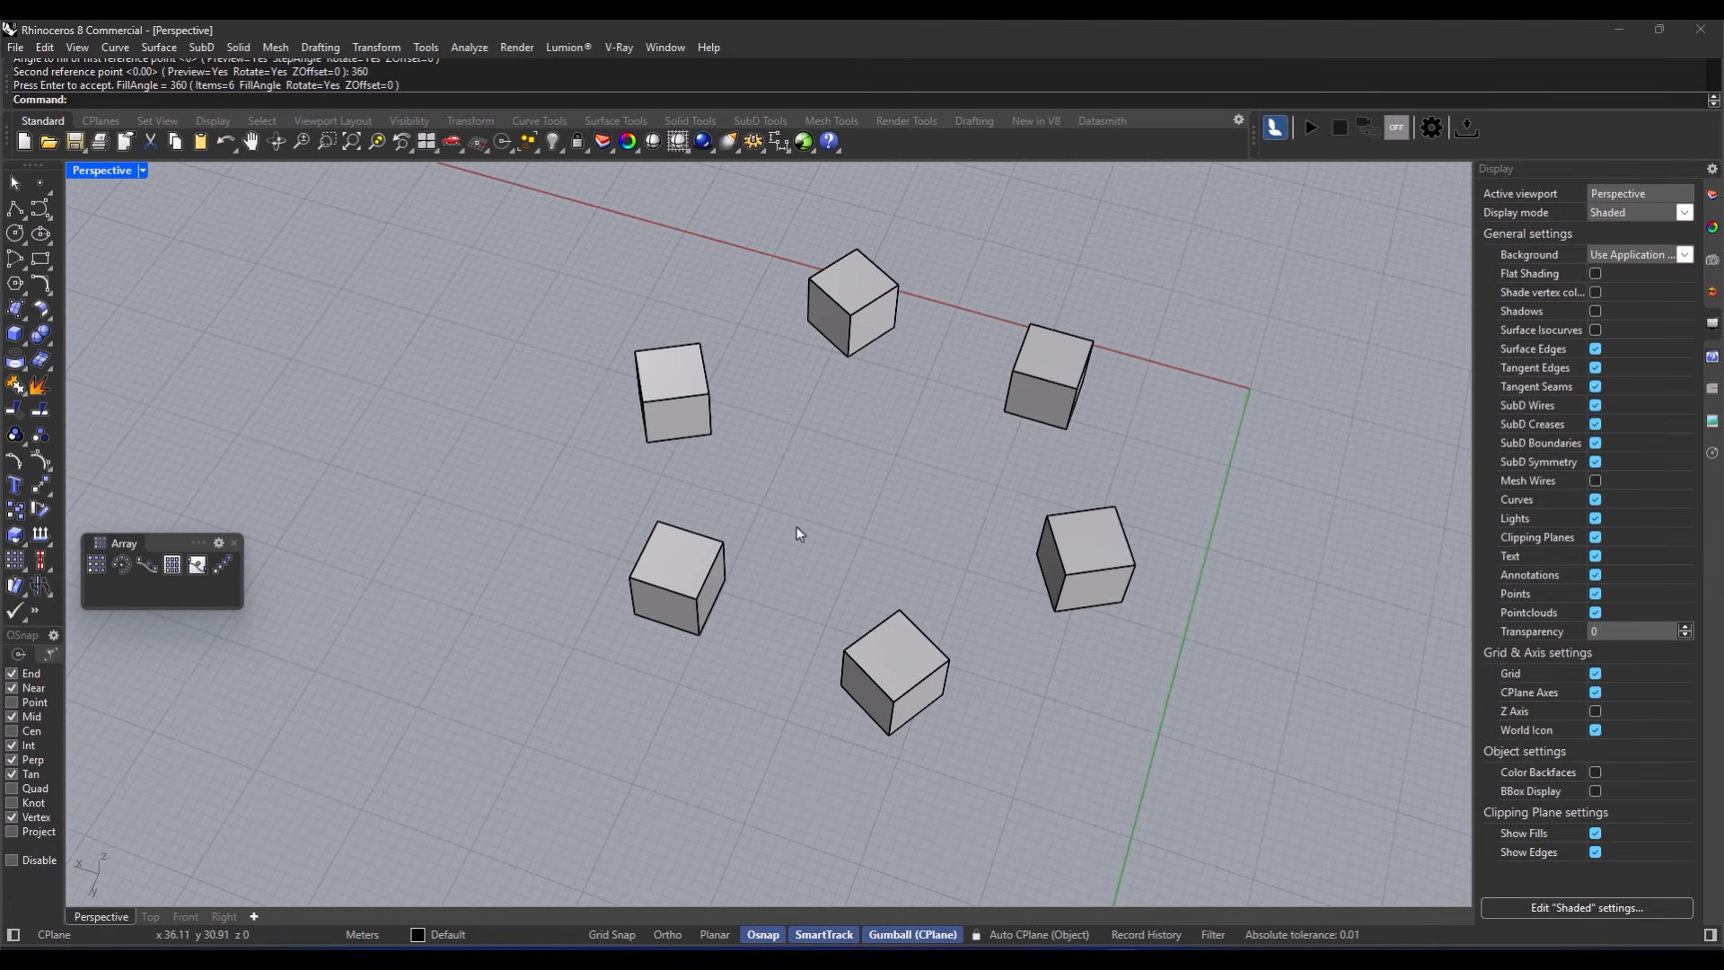
{"action": "scroll", "coordinate": [773, 539], "scroll_direction": "down", "scroll_amount": 3}
{"action": "scroll", "coordinate": [928, 531], "scroll_direction": "up", "scroll_amount": 2}
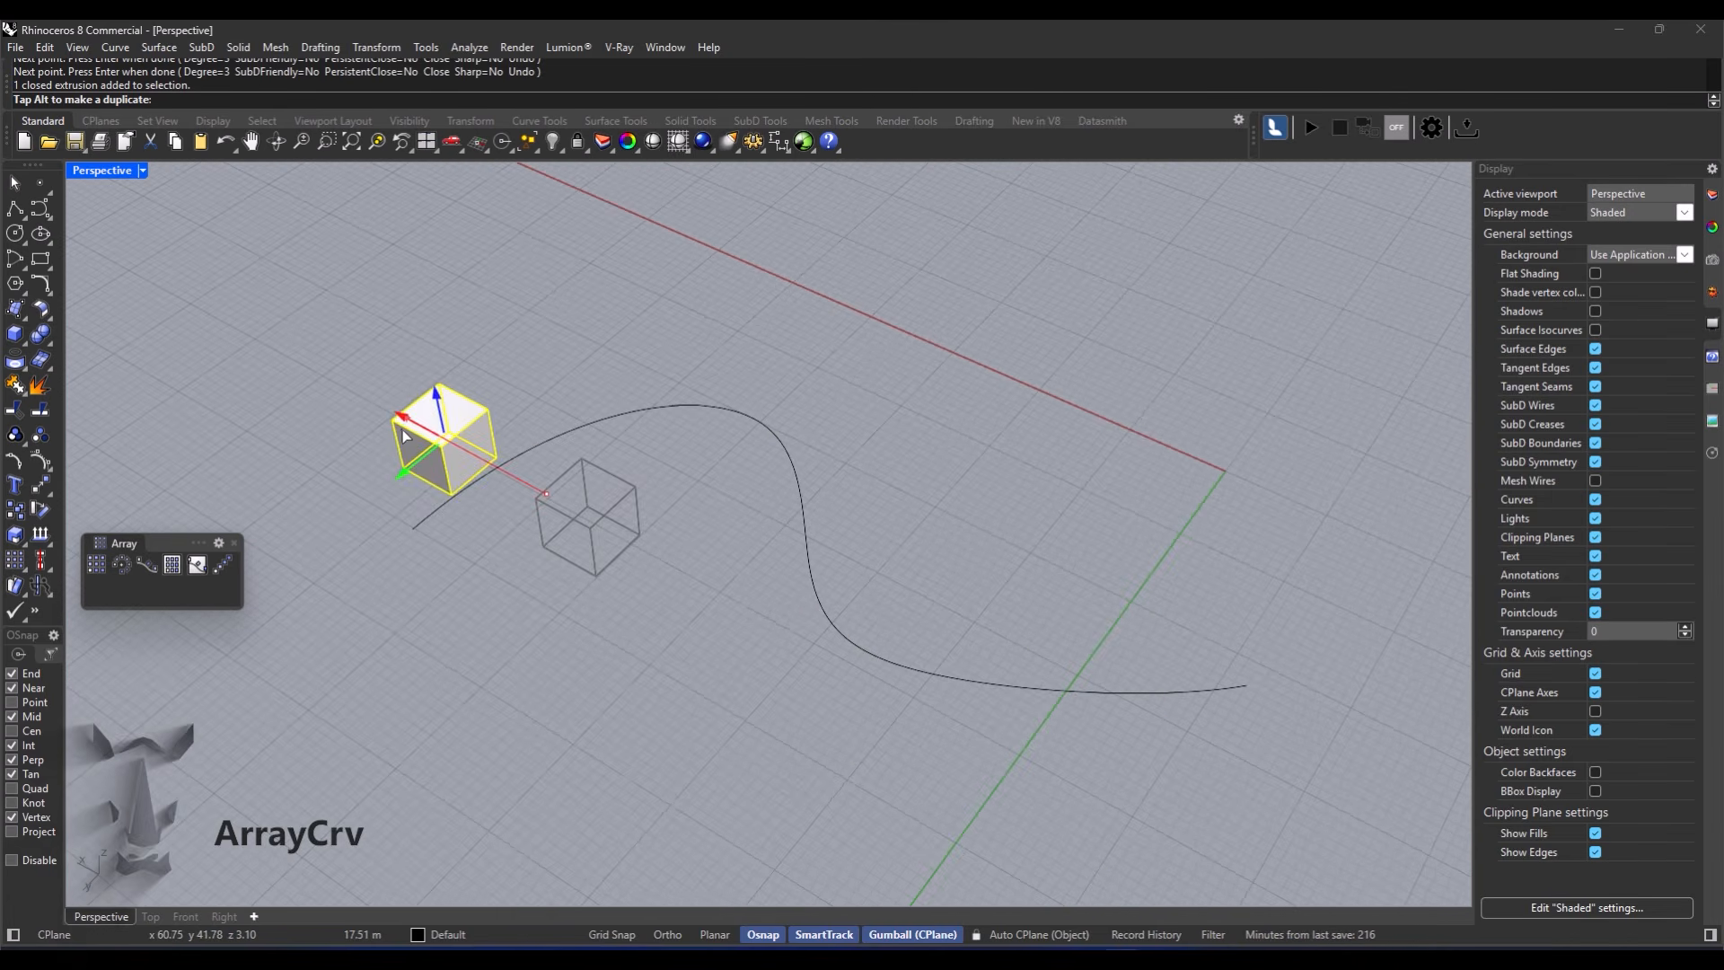
Step: Move the box about 17.5 m to the curve's start and begin an array along the curve with 5 items
{"action": "left_click_drag", "start_coordinate": [403, 429], "coordinate": [404, 430]}
{"action": "left_click", "coordinate": [473, 606]}
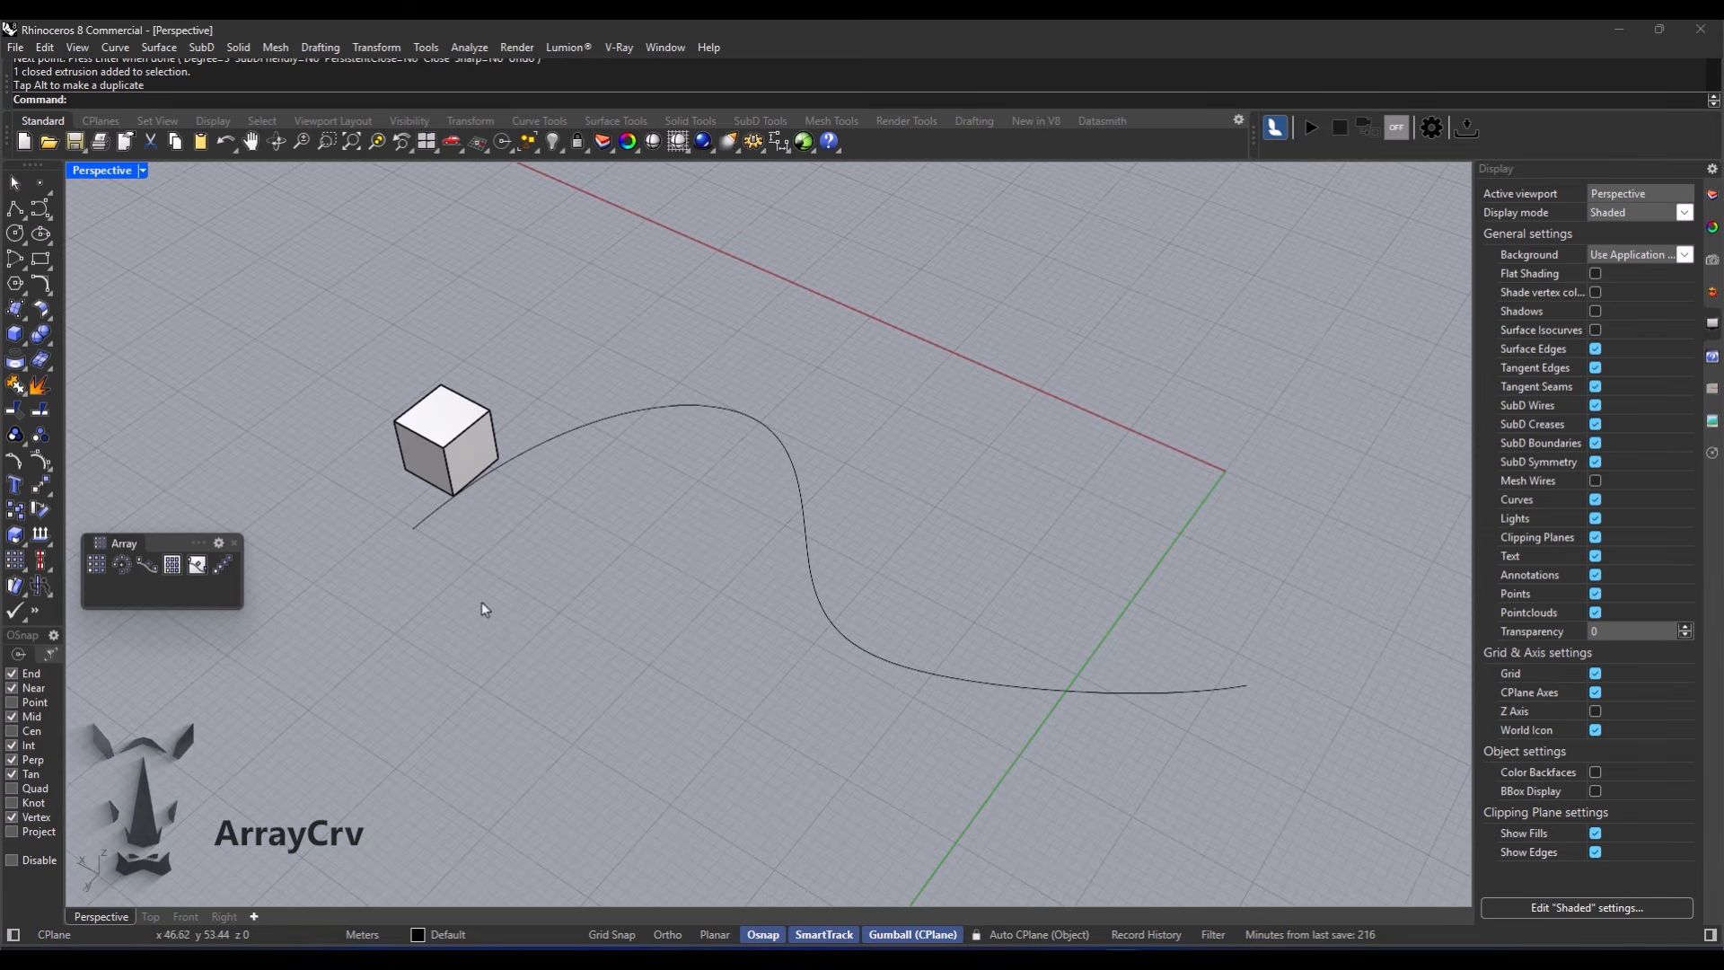
{"action": "left_click", "coordinate": [144, 564]}
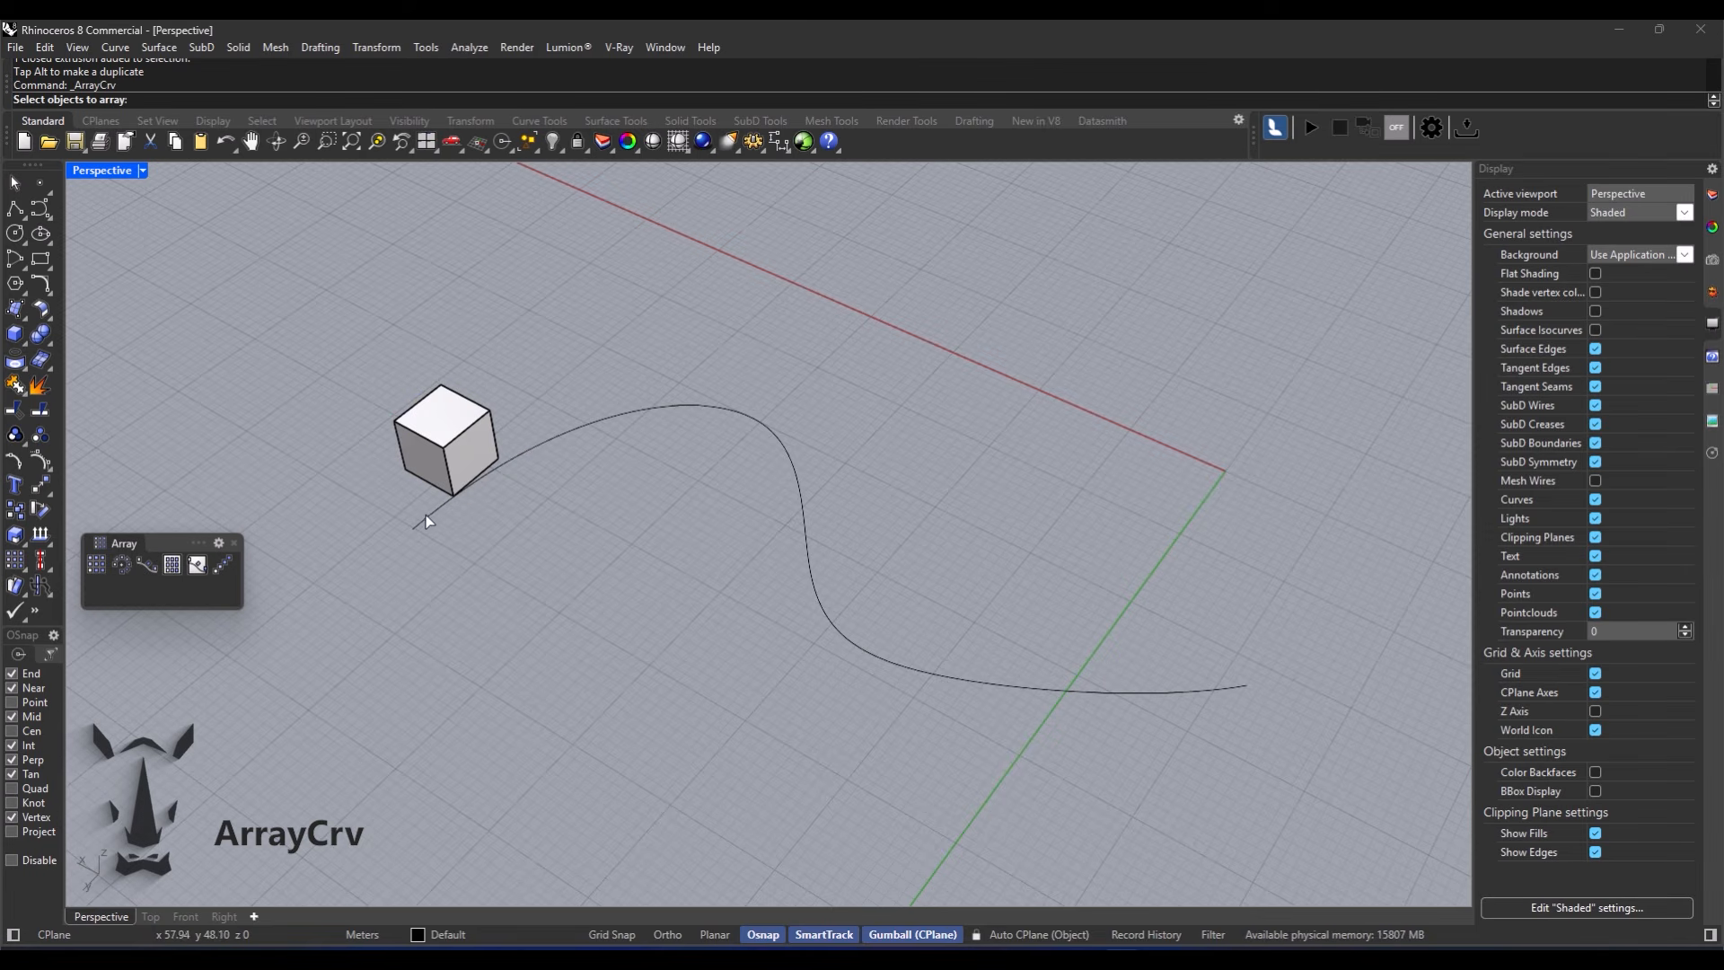
{"action": "left_click", "coordinate": [429, 453]}
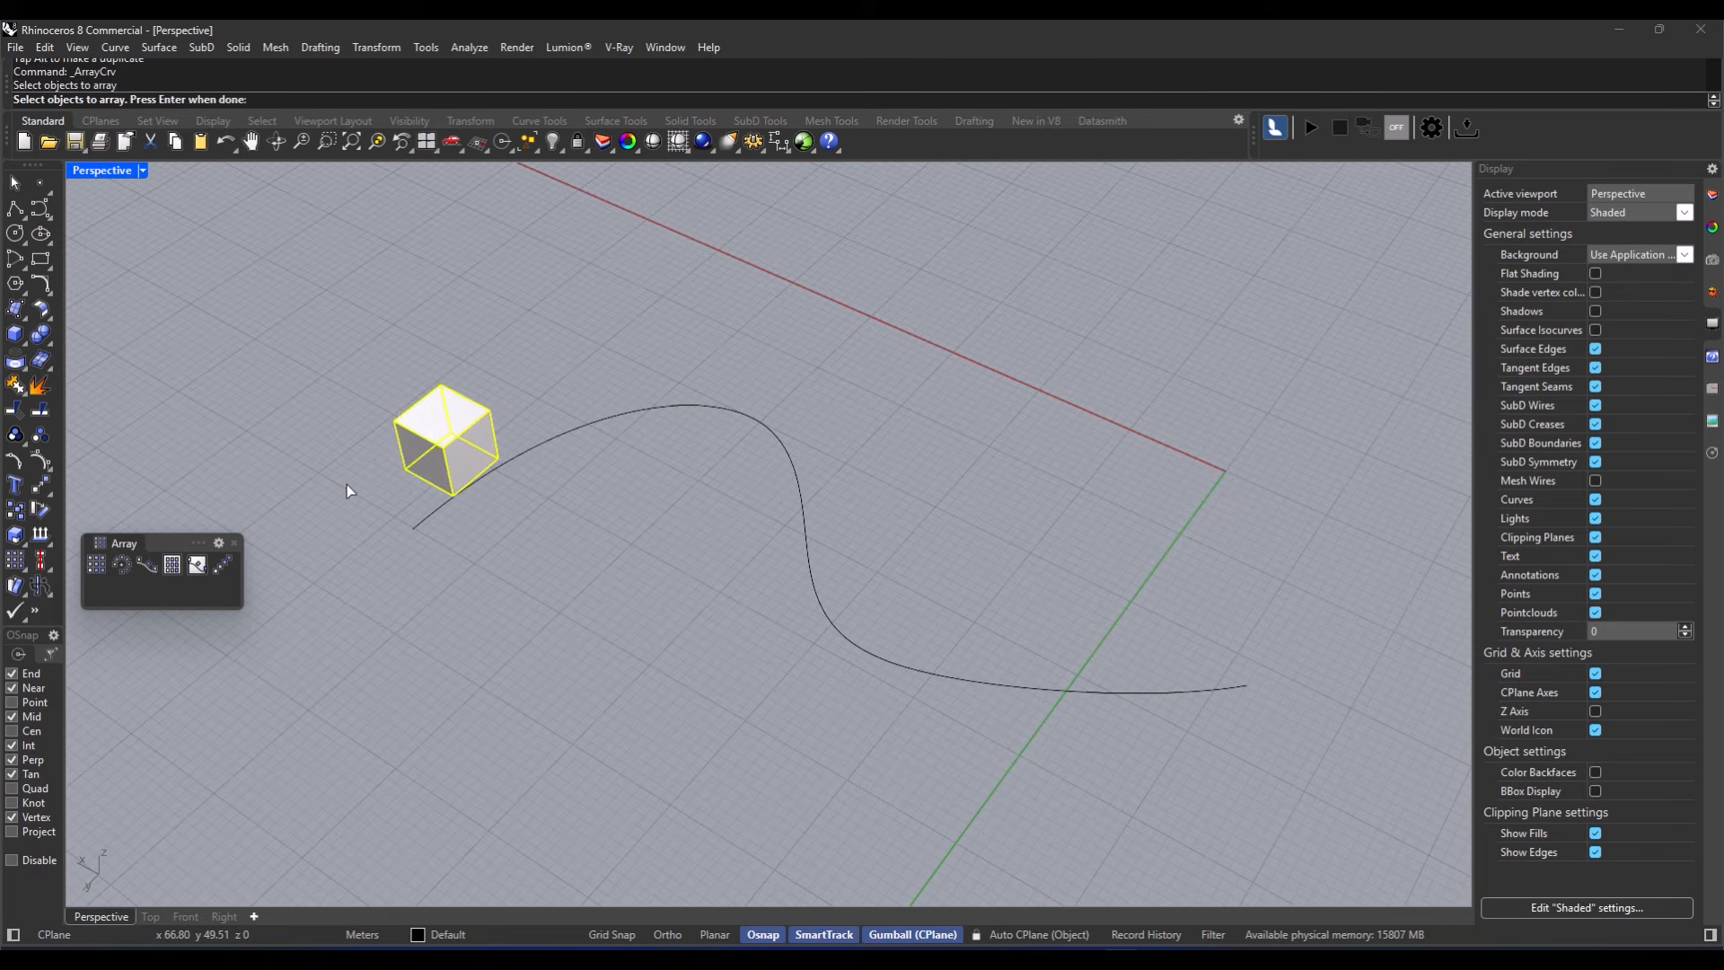
{"action": "key", "text": "Return"}
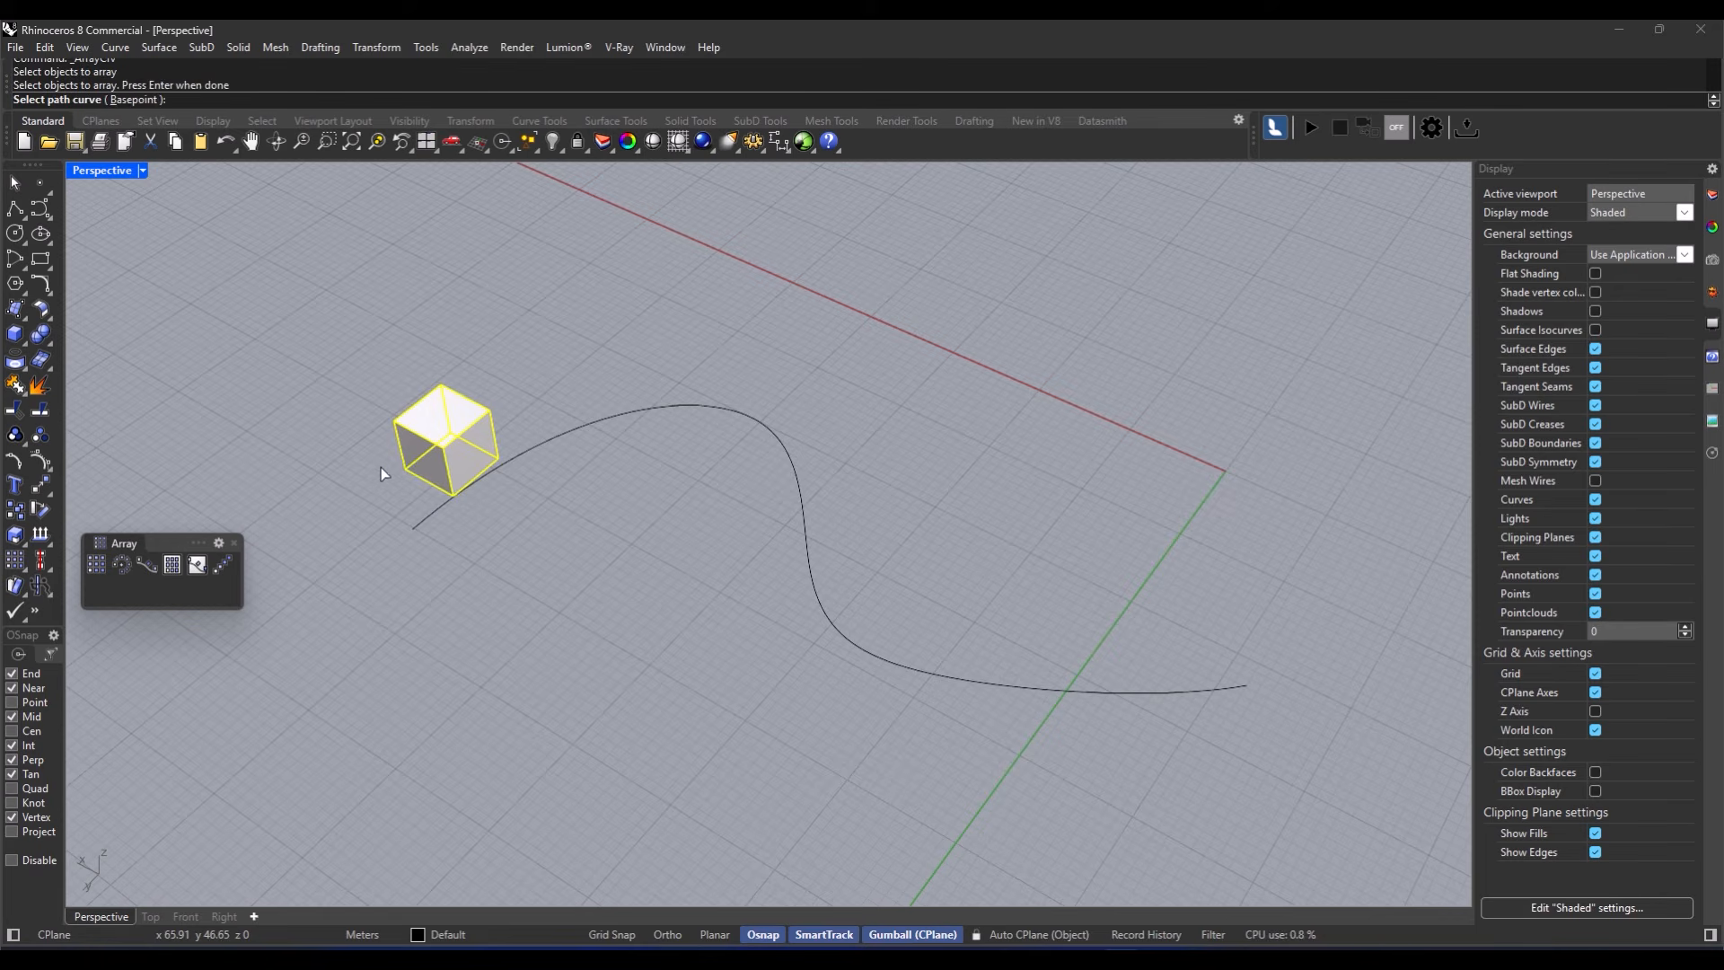
{"action": "left_click", "coordinate": [424, 519]}
{"action": "right_click_drag", "start_coordinate": [354, 585], "coordinate": [318, 176]}
{"action": "left_click", "coordinate": [278, 99]}
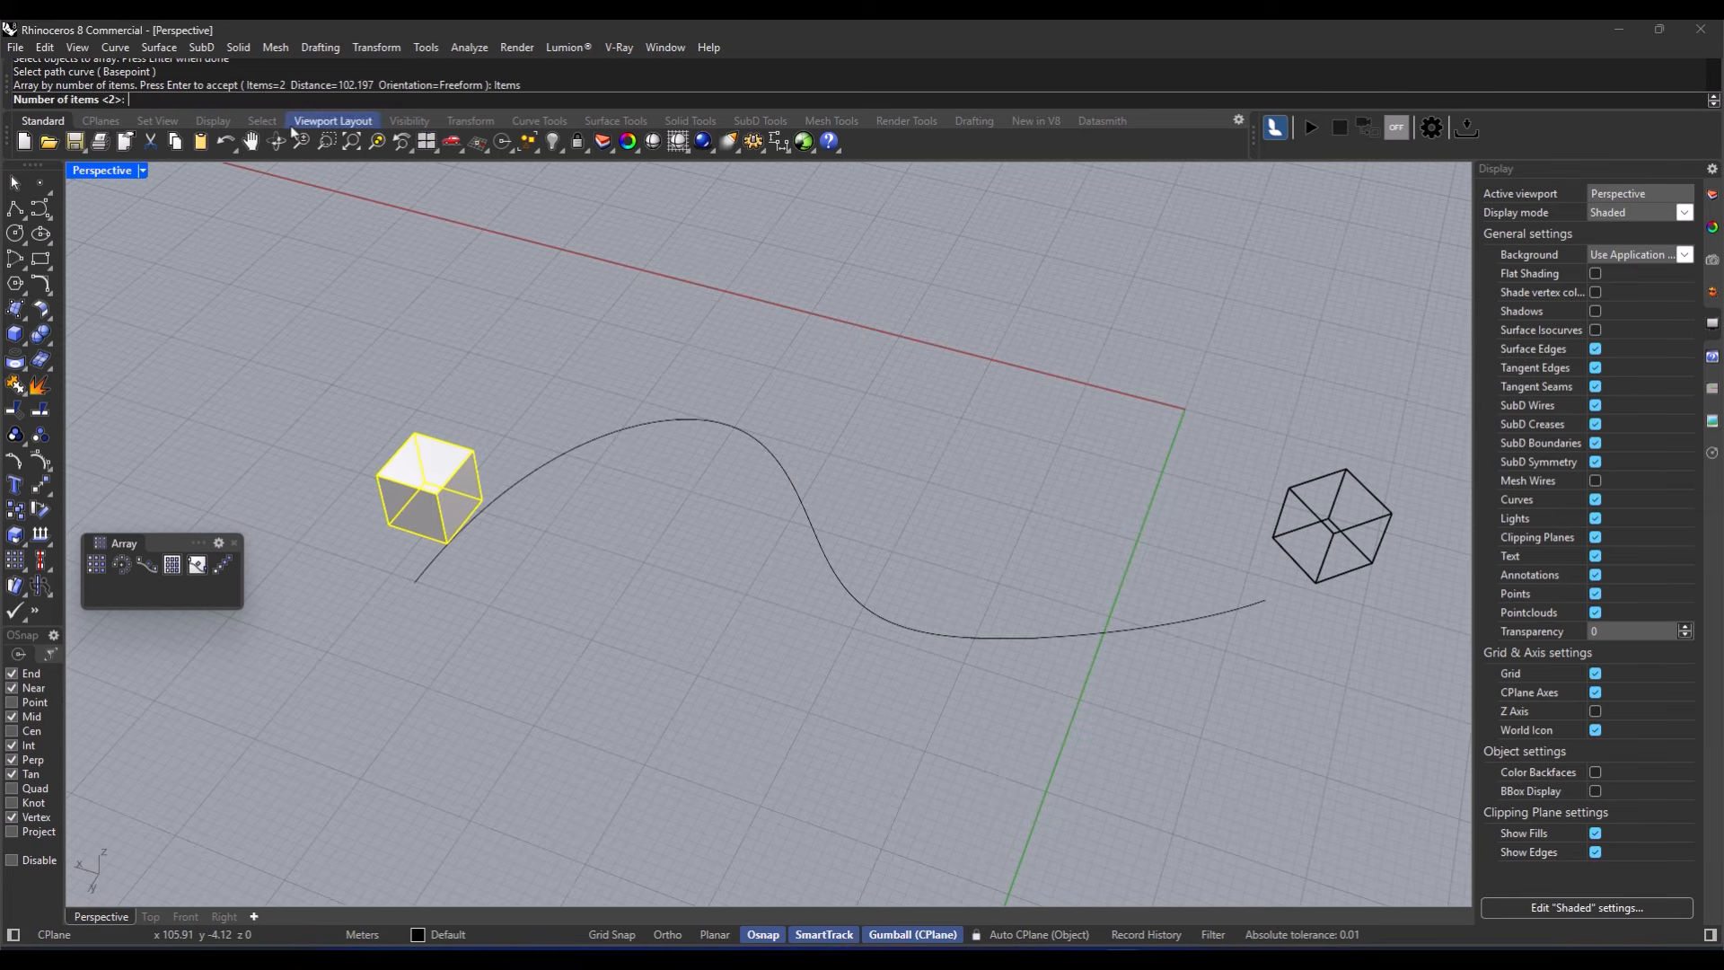
{"action": "type", "text": "5"}
{"action": "key", "text": "Return"}
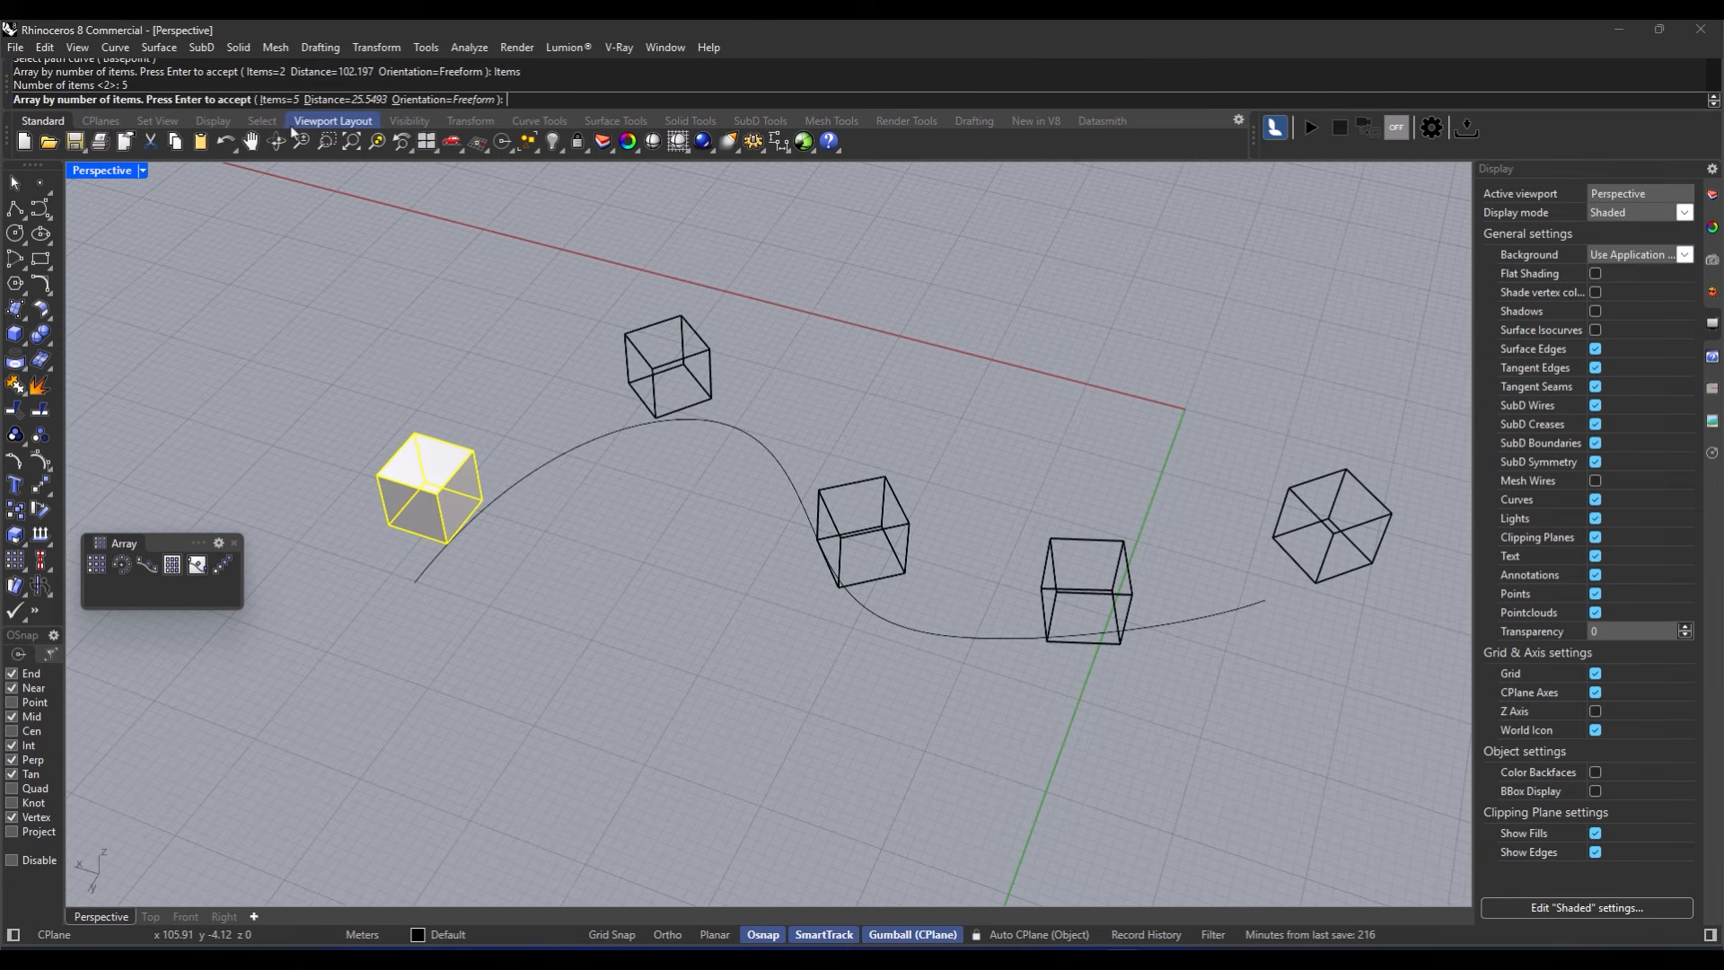
Step: Set the curve array to 10 items with a distance of 15 m between them
{"action": "left_click", "coordinate": [284, 100]}
{"action": "type", "text": "10"}
{"action": "key", "text": "Return"}
{"action": "right_click_drag", "start_coordinate": [607, 381], "coordinate": [831, 454]}
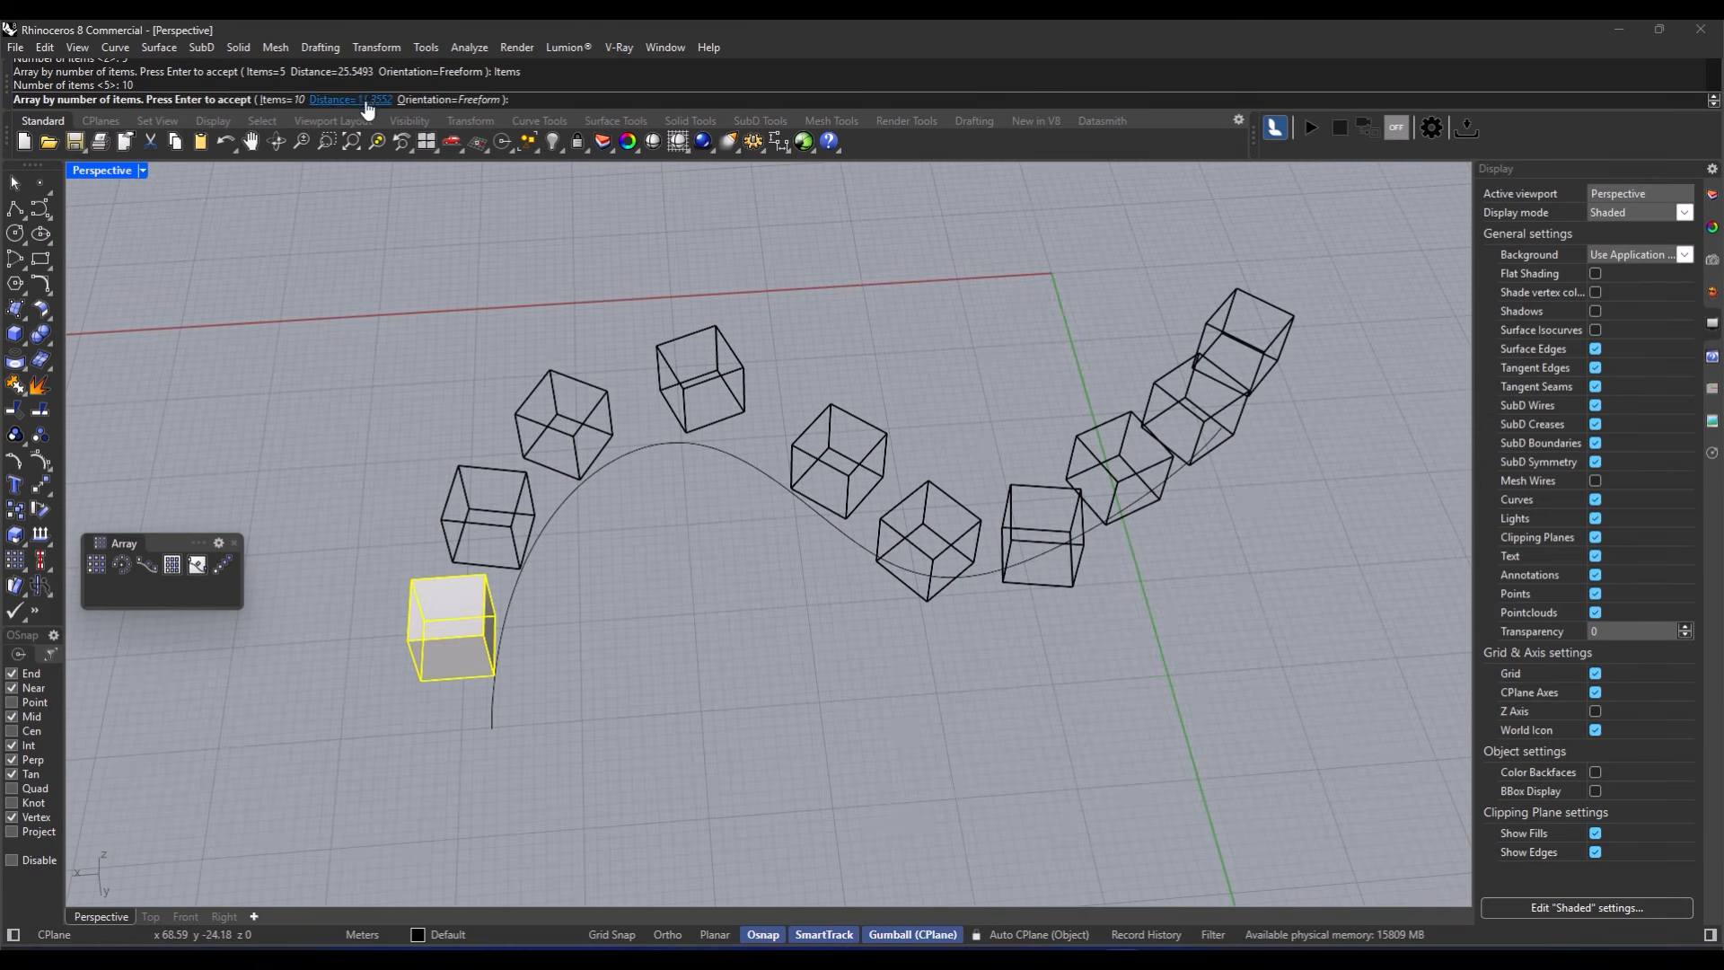
{"action": "left_click", "coordinate": [350, 100]}
{"action": "type", "text": "15"}
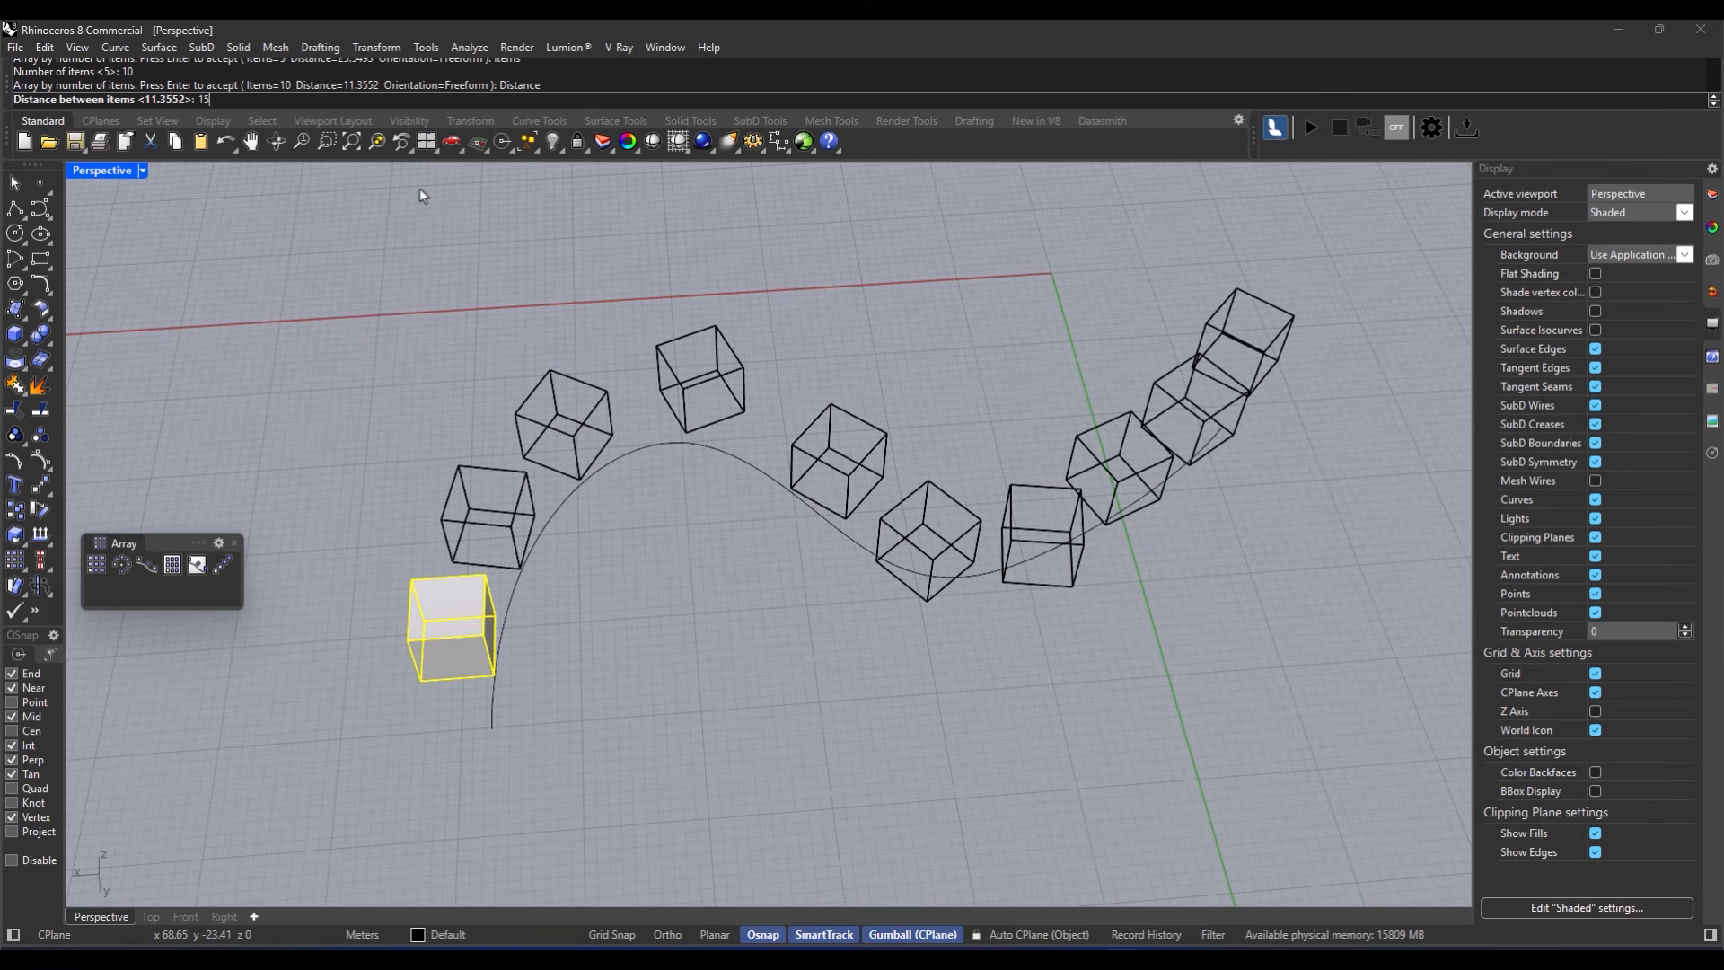
{"action": "key", "text": "Return"}
{"action": "right_click_drag", "start_coordinate": [816, 565], "coordinate": [788, 552]}
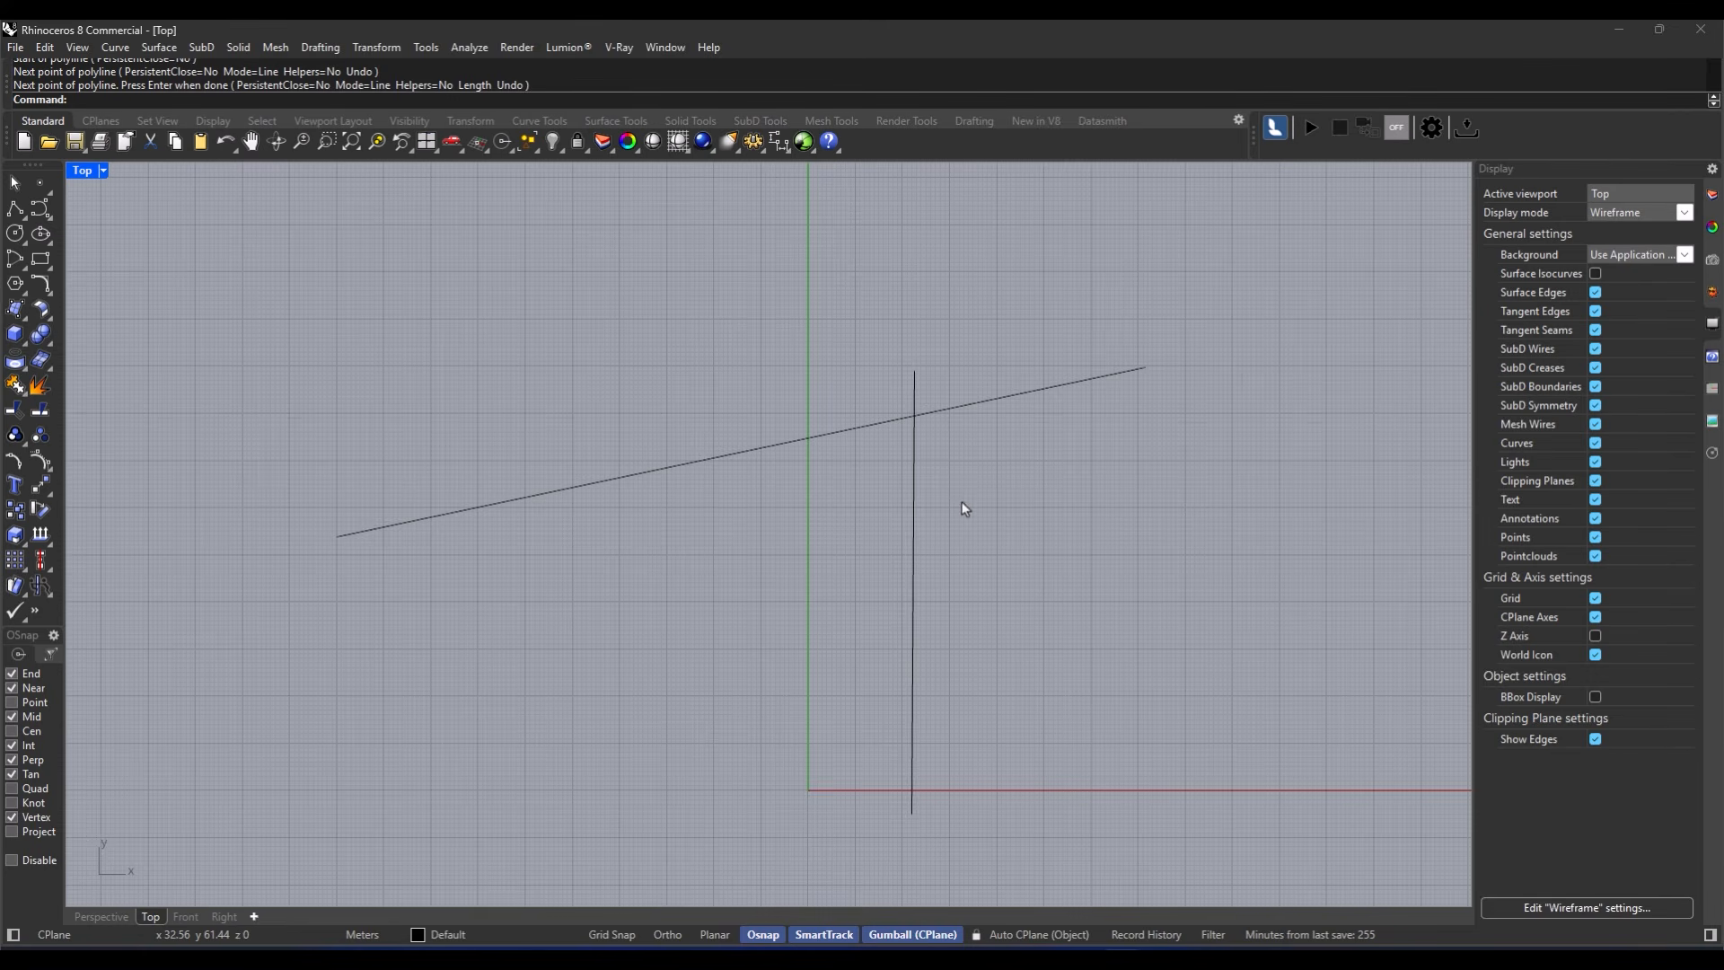
Step: Show the layer list in place of the viewport display settings
{"action": "left_click", "coordinate": [11, 415]}
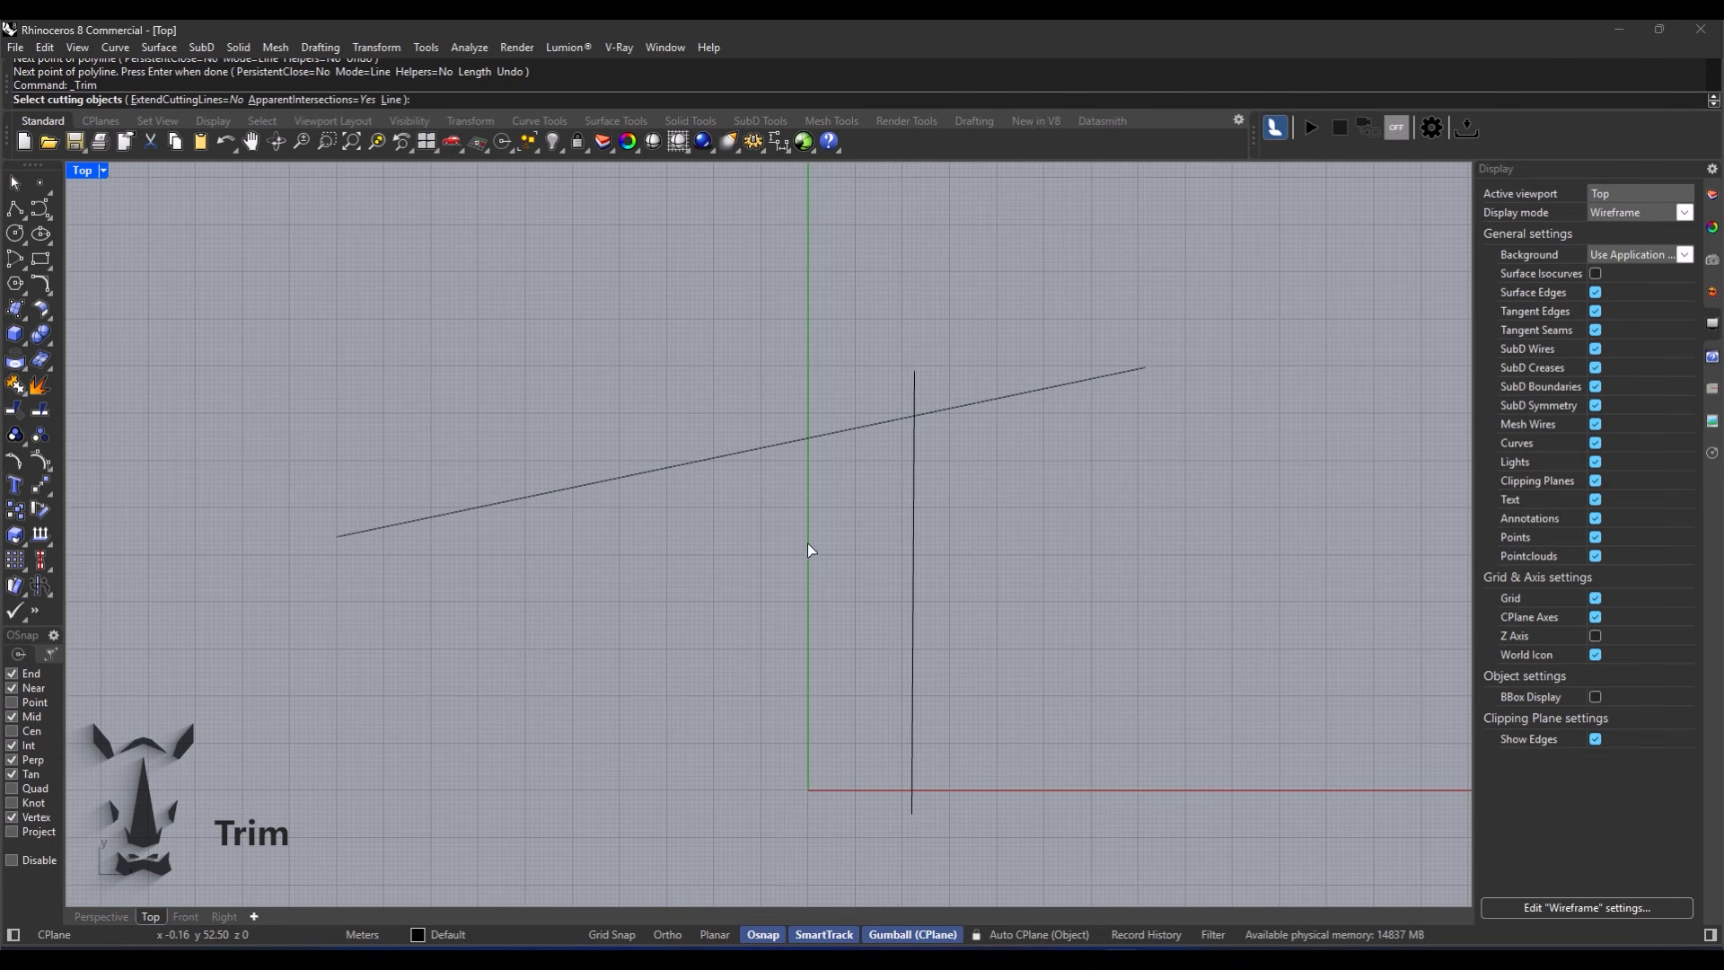
{"action": "left_click", "coordinate": [1713, 193]}
{"action": "right_click_drag", "start_coordinate": [876, 487], "coordinate": [864, 492]}
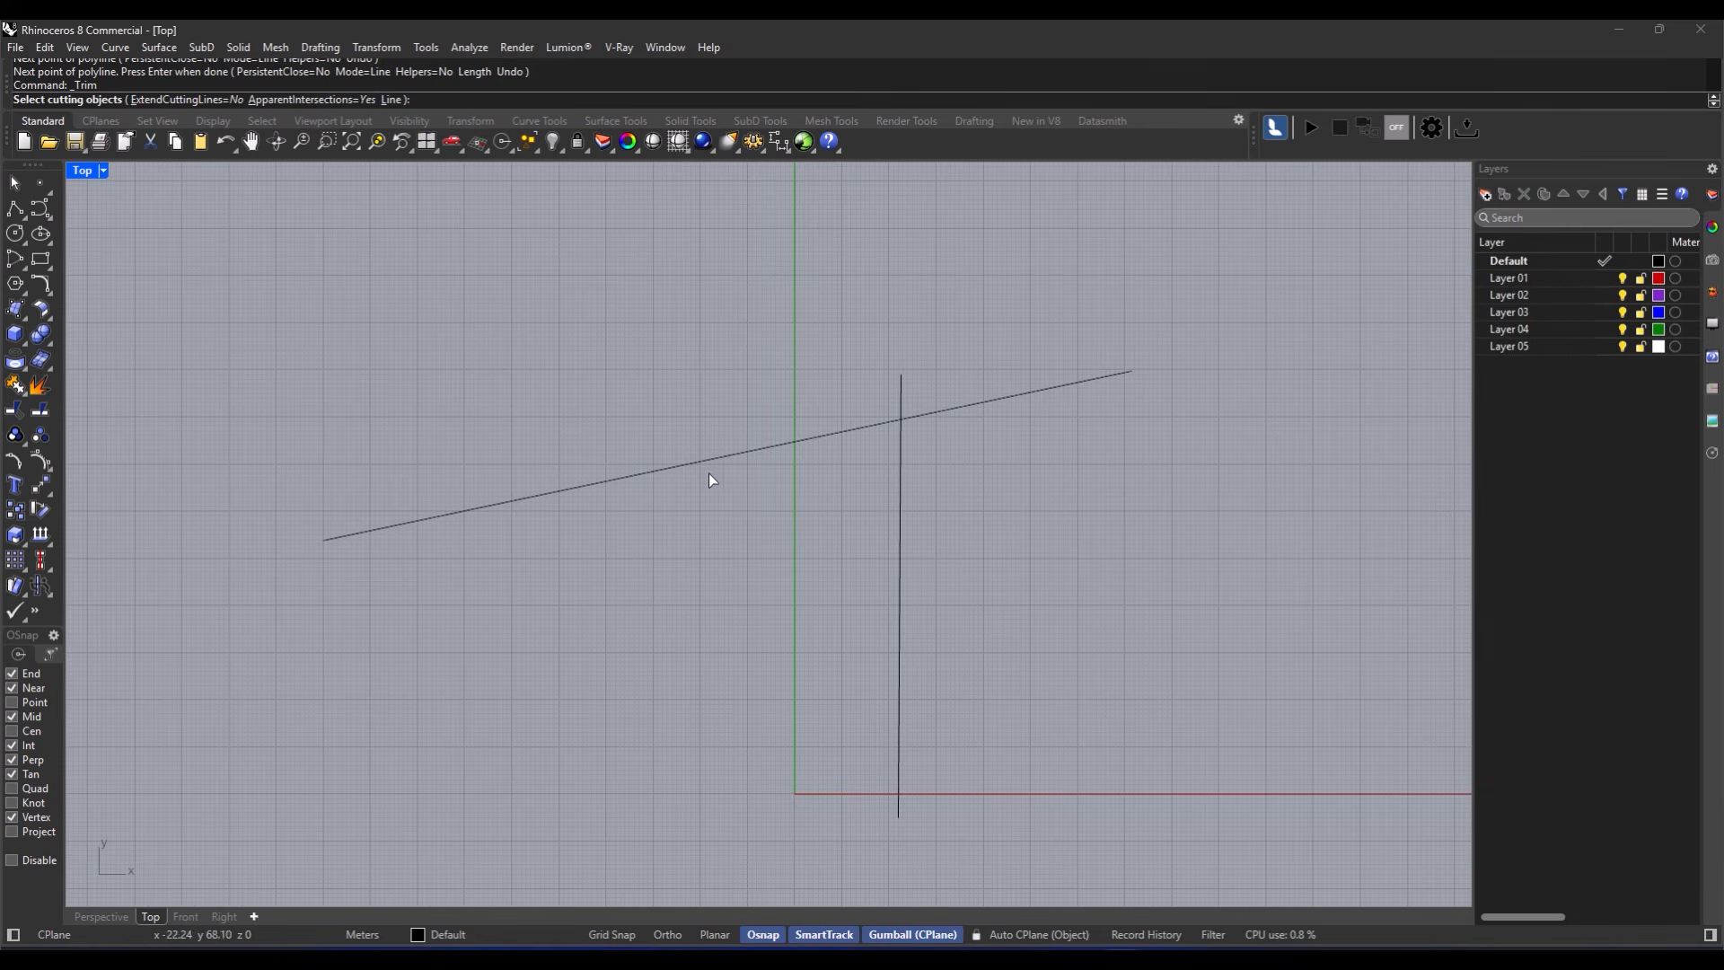
Step: Trim the short upper end of the slanted line using the vertical line as the cutting object
{"action": "left_click", "coordinate": [17, 411]}
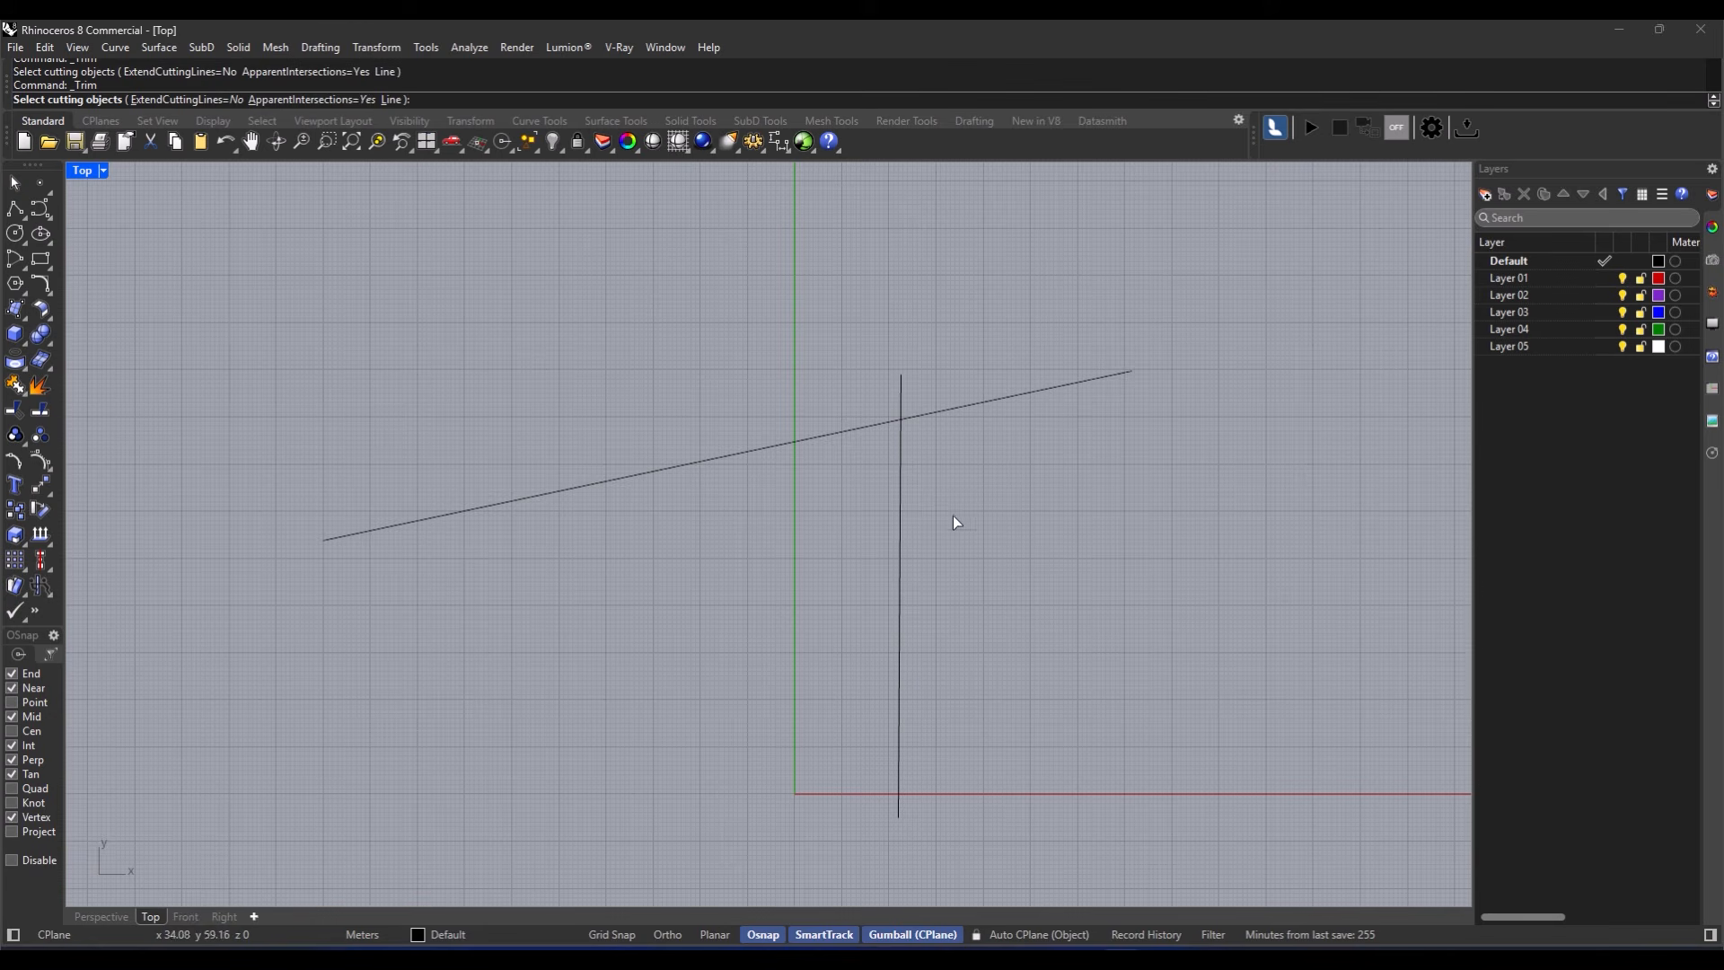
{"action": "left_click", "coordinate": [898, 462]}
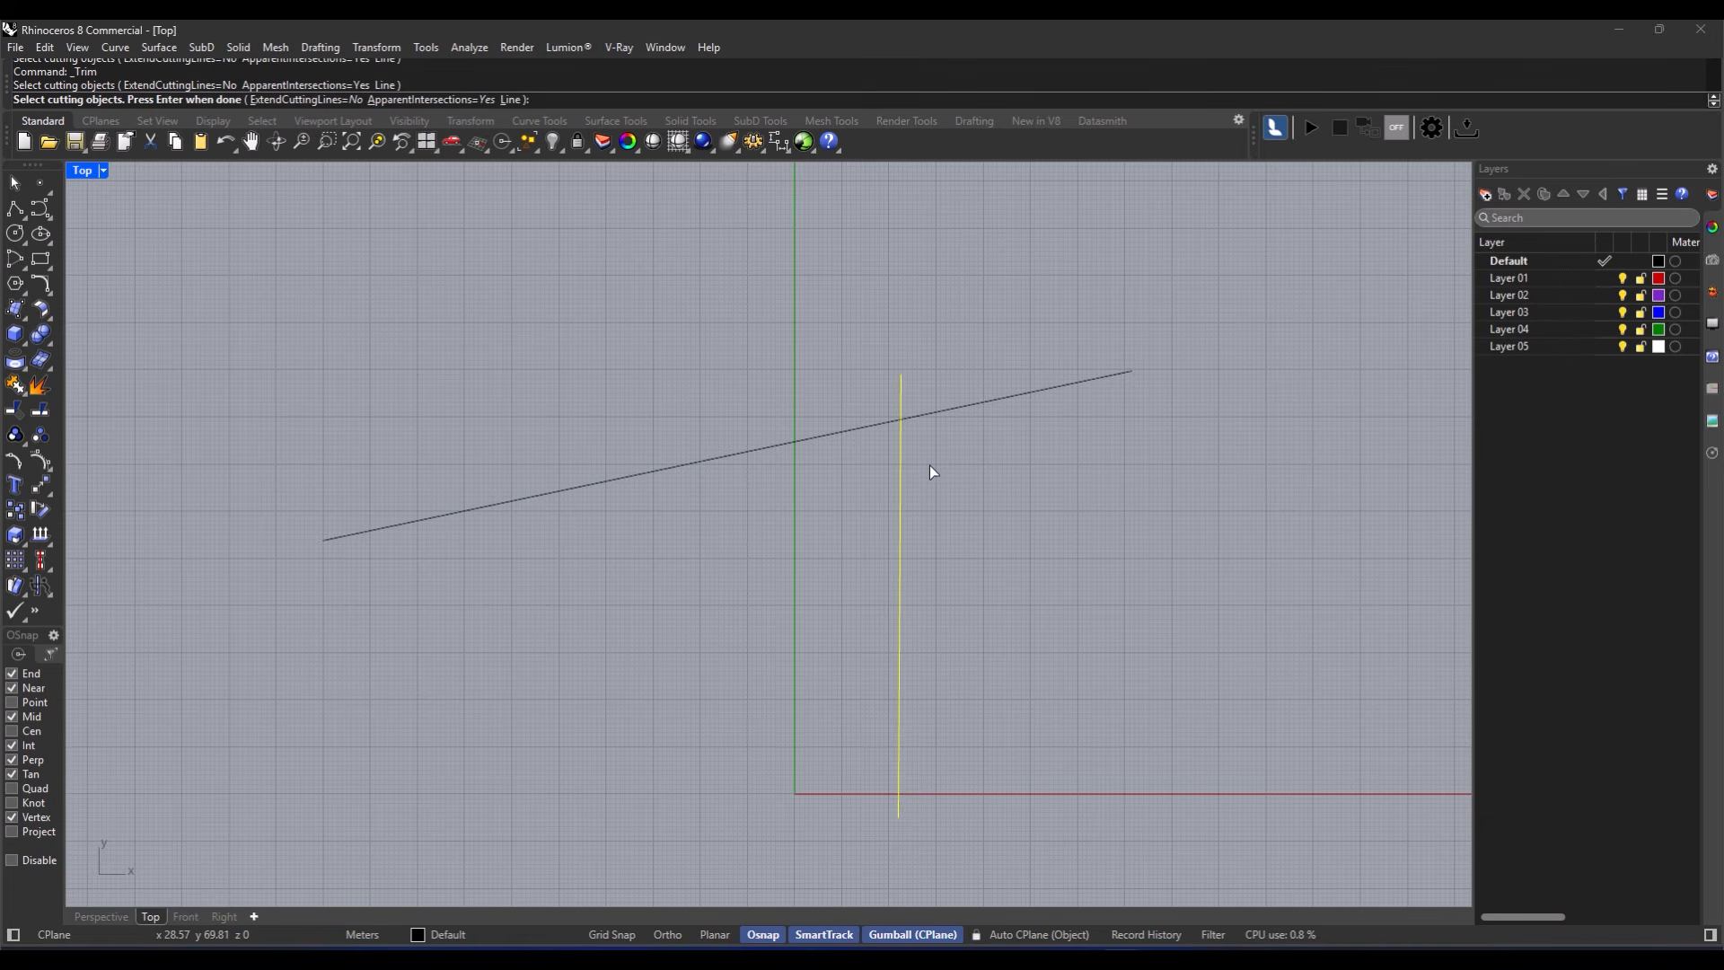
{"action": "key", "text": "Return"}
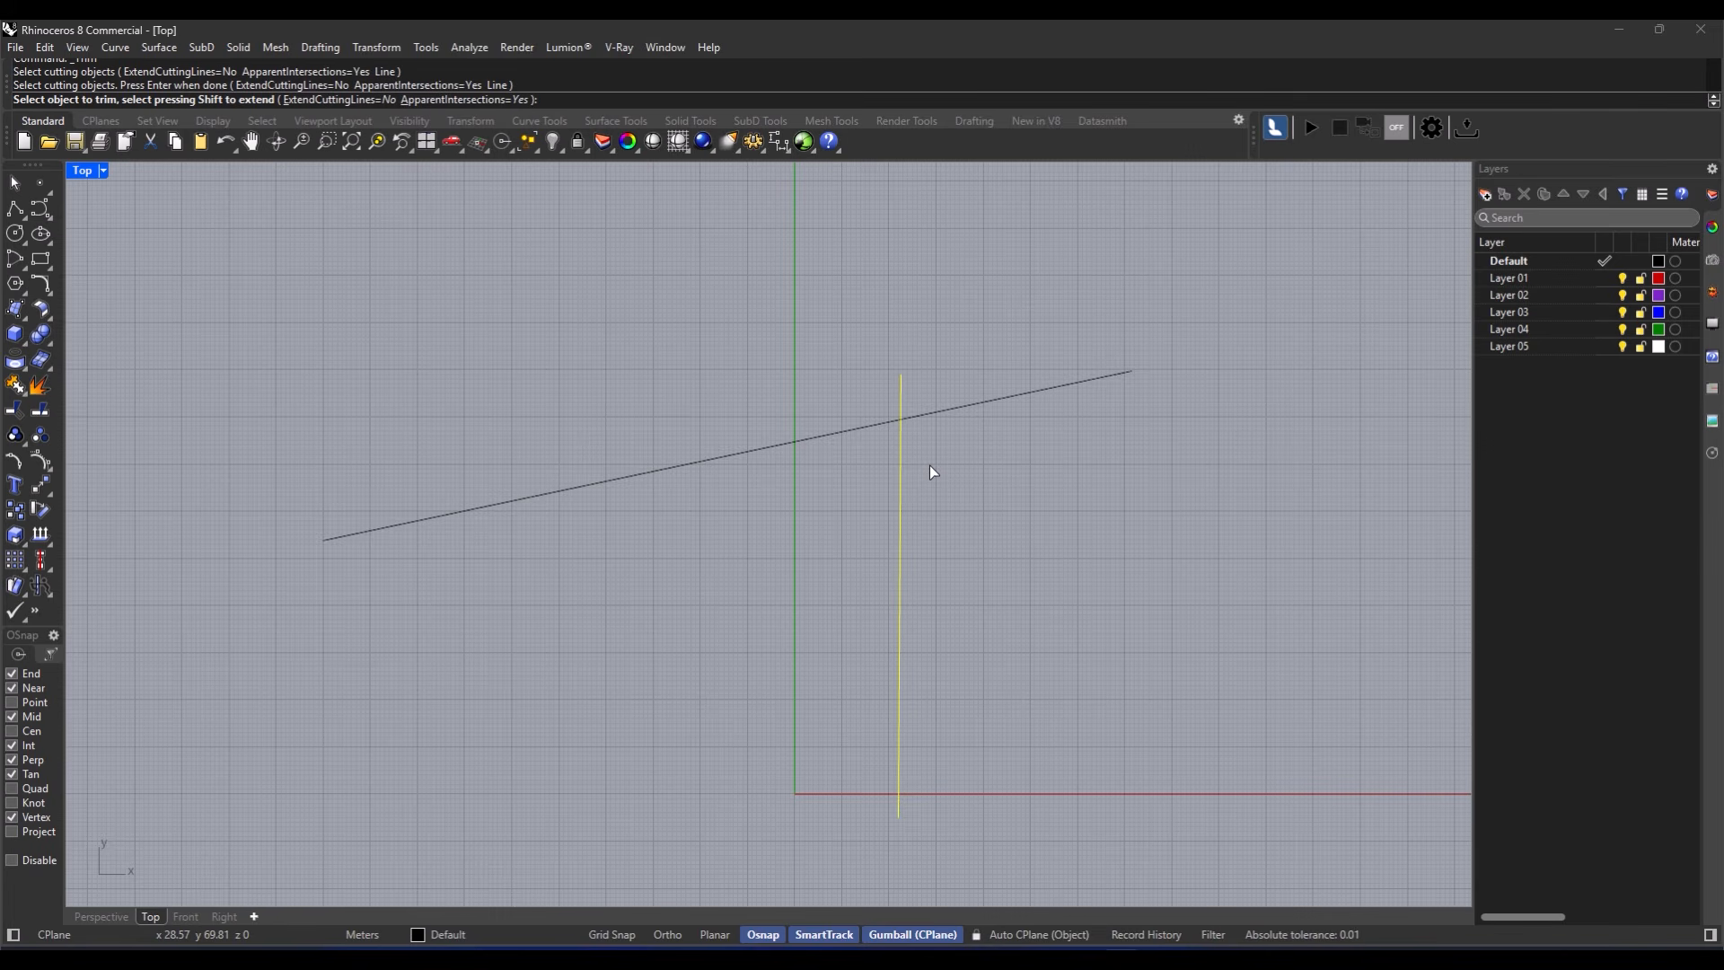
{"action": "left_click", "coordinate": [945, 414]}
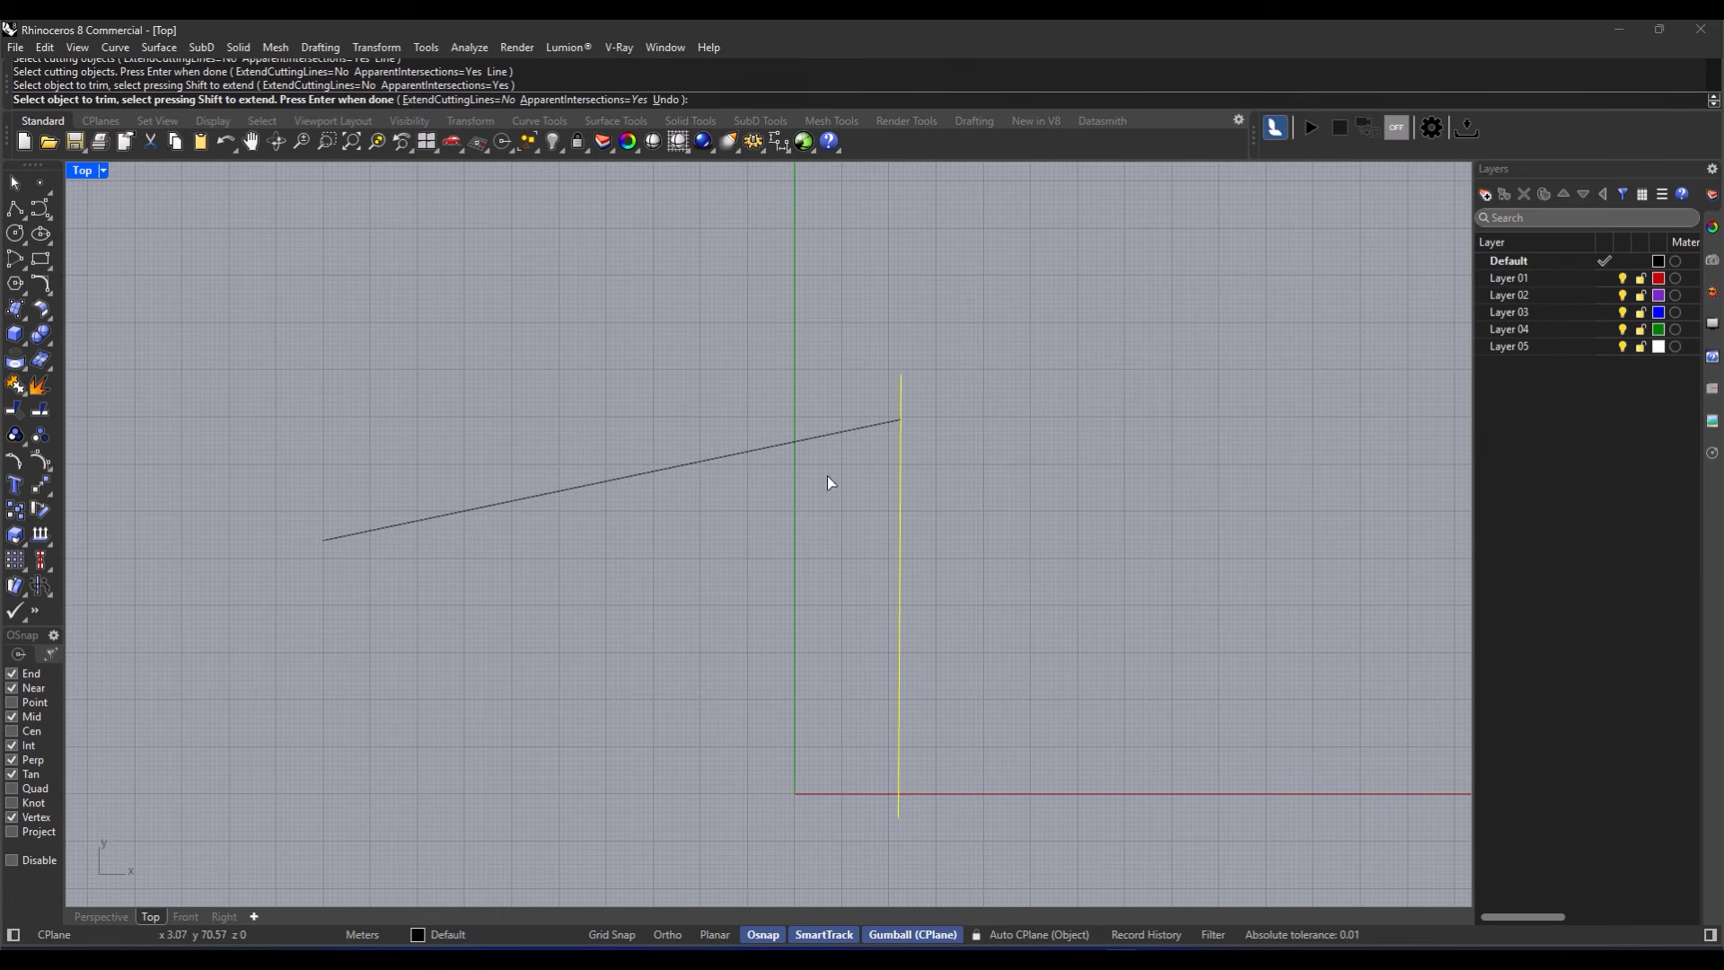
{"action": "key", "text": "Return"}
{"action": "right_click_drag", "start_coordinate": [686, 545], "coordinate": [746, 504]}
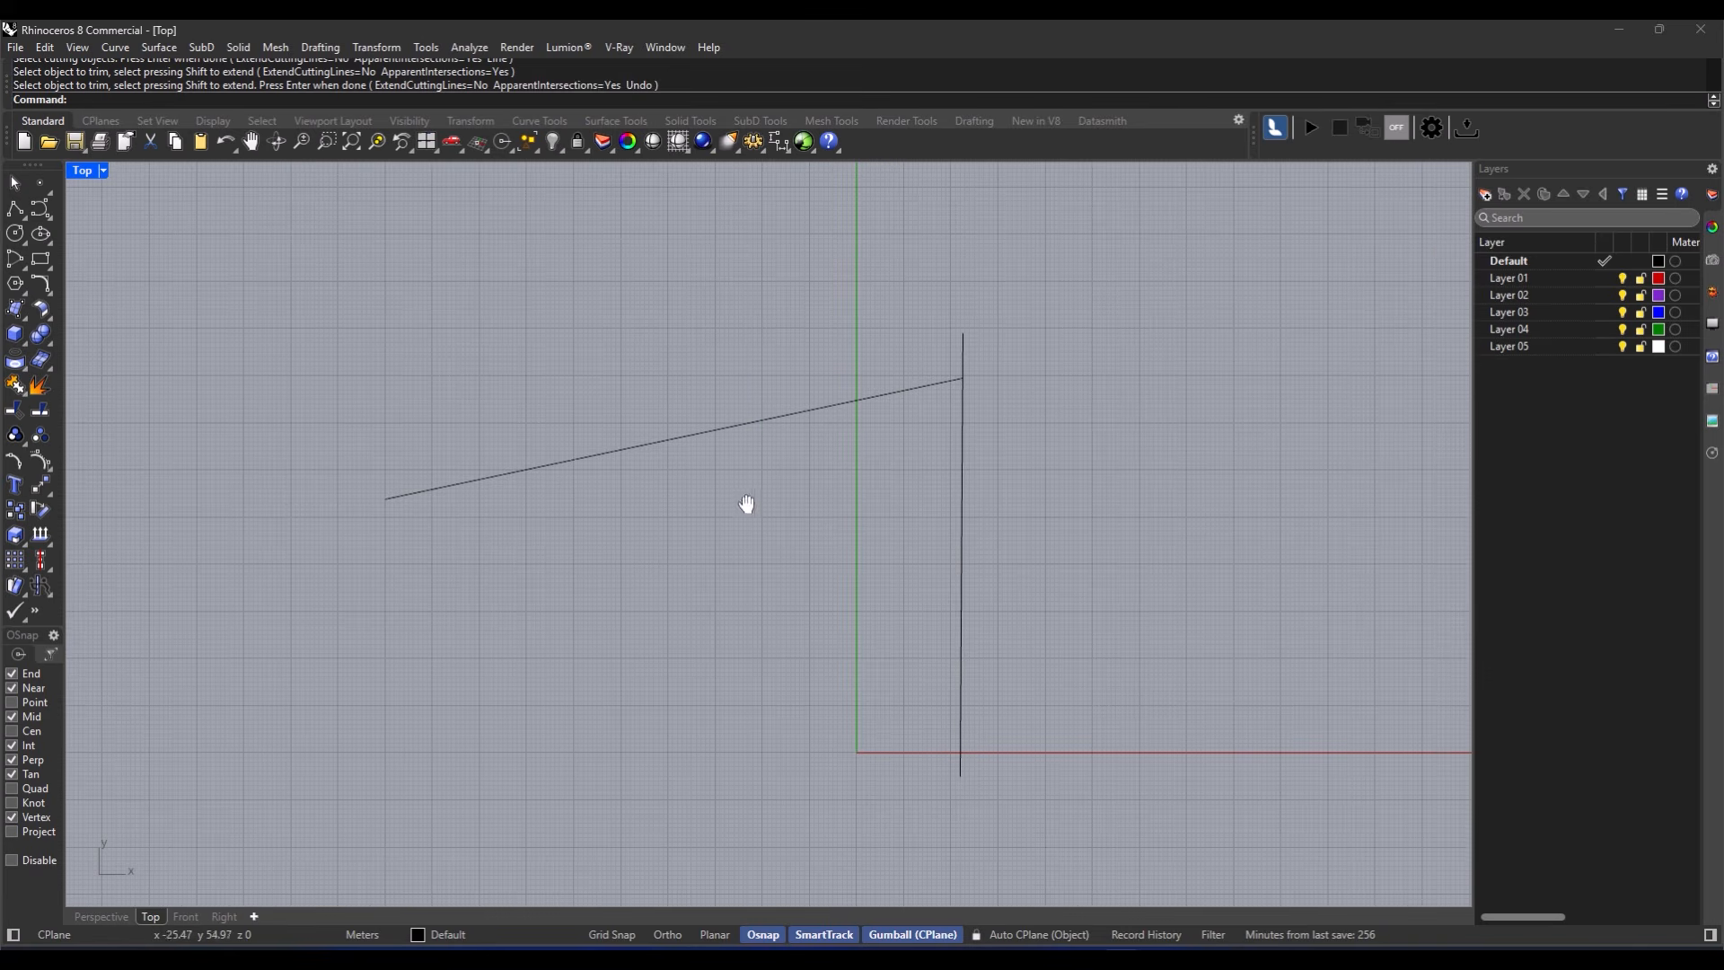
Step: Draw three overlapping circles freehand: one across the slanted line's lower end, one just below it and a larger one beside them
{"action": "left_click", "coordinate": [16, 233]}
{"action": "left_click", "coordinate": [591, 515]}
{"action": "left_click", "coordinate": [515, 556]}
{"action": "right_click_drag", "start_coordinate": [711, 565], "coordinate": [706, 565]}
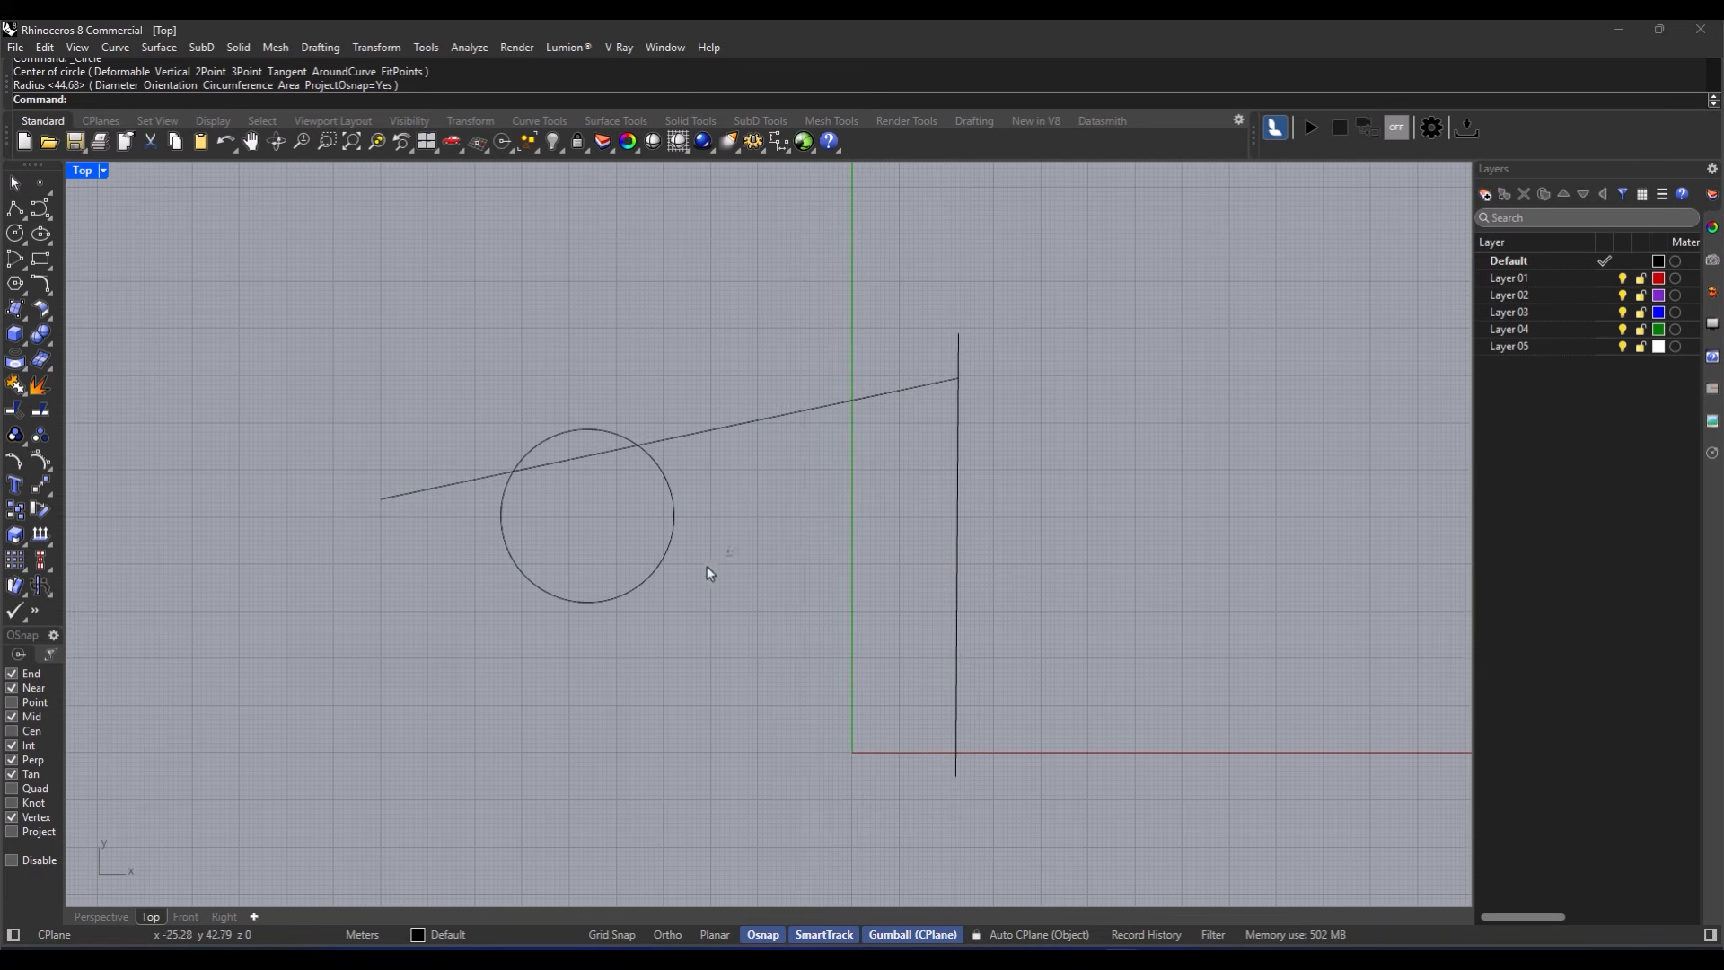
{"action": "right_click", "coordinate": [694, 640]}
{"action": "left_click", "coordinate": [655, 601]}
{"action": "left_click", "coordinate": [569, 641]}
{"action": "right_click", "coordinate": [748, 503]}
{"action": "left_click", "coordinate": [753, 470]}
{"action": "left_click", "coordinate": [642, 569]}
Step: Draw two larger circles freehand, one around the vertical line and one above the slanted line, overlapping the existing circles
{"action": "right_click", "coordinate": [1014, 477]}
{"action": "left_click", "coordinate": [1039, 464]}
{"action": "left_click", "coordinate": [841, 516]}
{"action": "right_click", "coordinate": [835, 283]}
{"action": "left_click", "coordinate": [819, 268]}
{"action": "left_click", "coordinate": [800, 449]}
{"action": "scroll", "coordinate": [850, 473], "scroll_direction": "down", "scroll_amount": 2}
Step: Trim away every segment inside the overlapping circles, keeping the cloud-shaped outer outline and the two line ends outside it
{"action": "left_click_drag", "start_coordinate": [1231, 284], "coordinate": [580, 617]}
{"action": "left_click", "coordinate": [16, 386]}
{"action": "scroll", "coordinate": [681, 525], "scroll_direction": "up", "scroll_amount": 2}
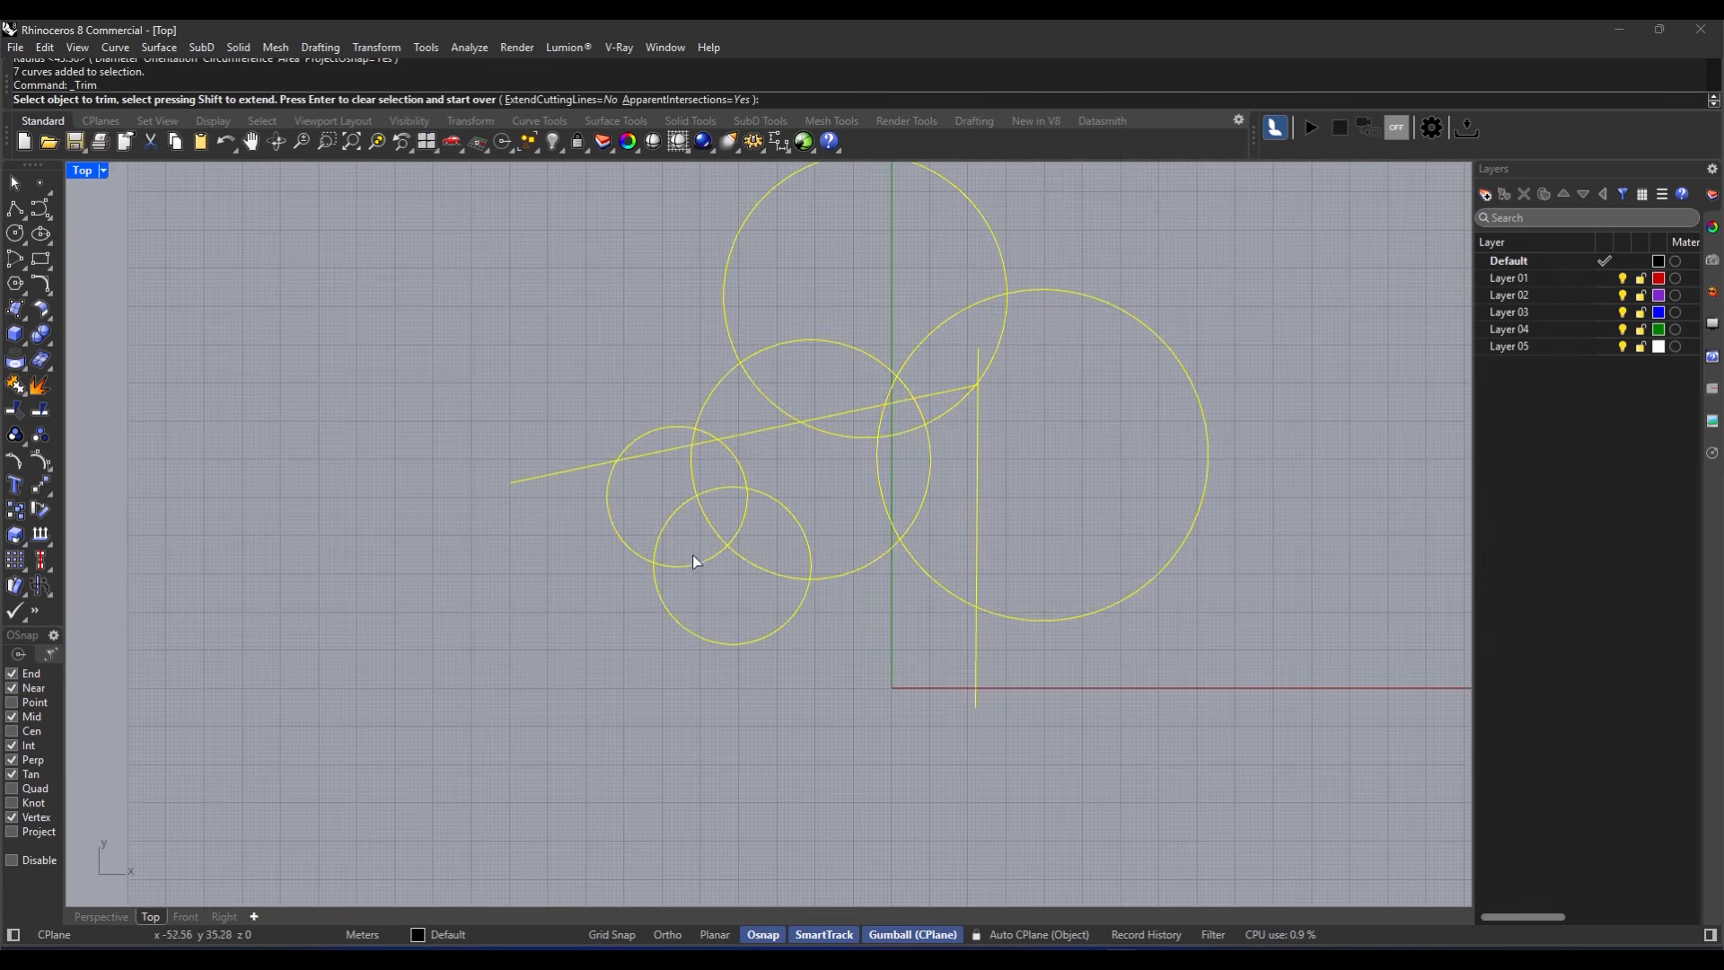
{"action": "left_click", "coordinate": [685, 566]}
{"action": "left_click", "coordinate": [668, 521]}
{"action": "left_click", "coordinate": [693, 471]}
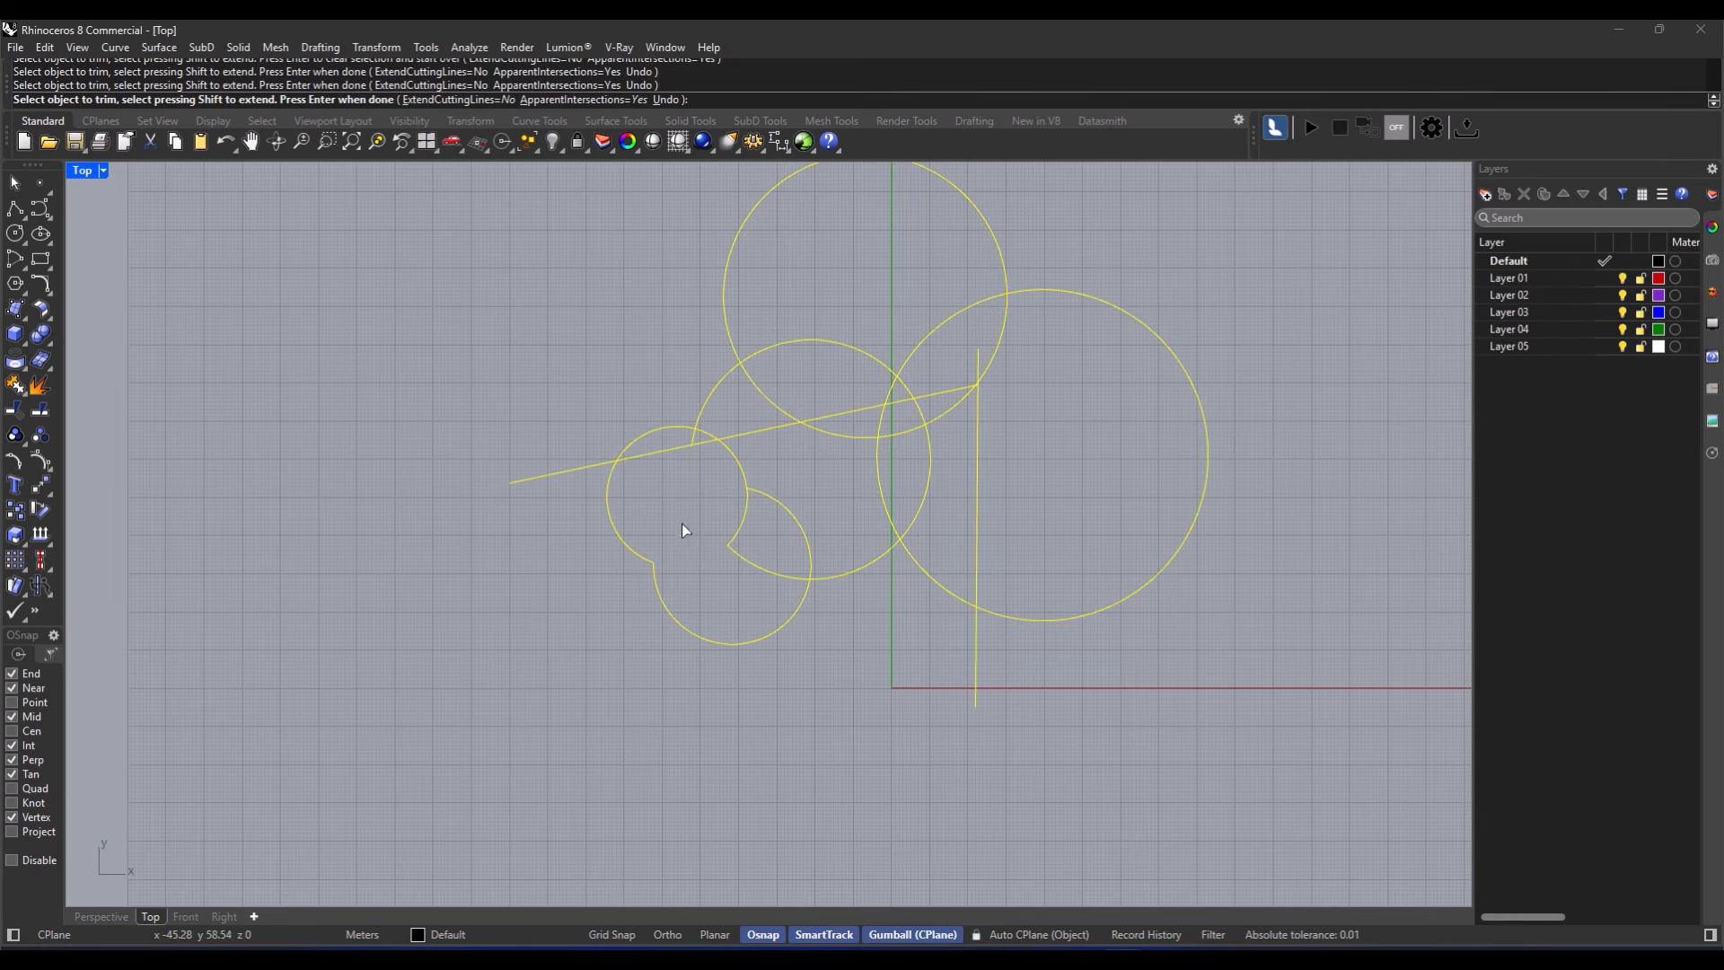
{"action": "left_click_drag", "start_coordinate": [675, 434], "coordinate": [675, 434]}
{"action": "left_click_drag", "start_coordinate": [876, 311], "coordinate": [856, 449]}
{"action": "left_click_drag", "start_coordinate": [956, 412], "coordinate": [711, 570]}
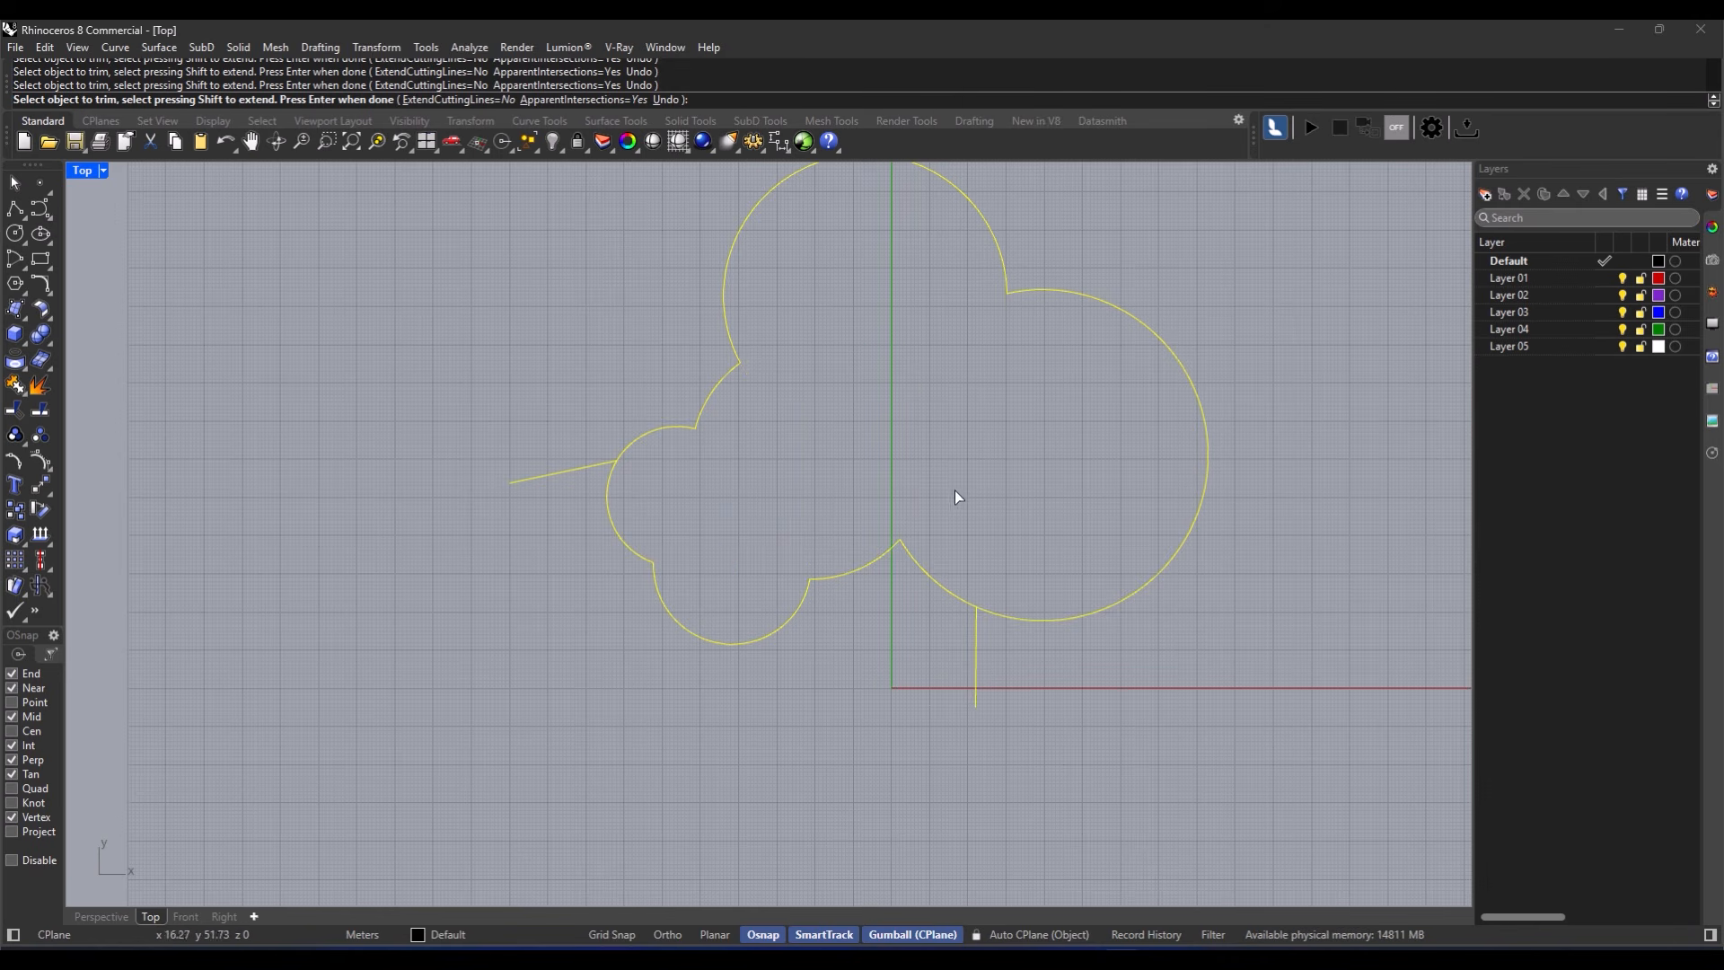
{"action": "key", "text": "Return"}
Step: Delete the trimmed circle outline together with the two leftover line ends
{"action": "left_click", "coordinate": [959, 331]}
{"action": "right_click_drag", "start_coordinate": [959, 331], "coordinate": [921, 413]}
{"action": "mouse_move", "coordinate": [789, 508]}
{"action": "right_mouse_down"}
{"action": "mouse_move", "coordinate": [774, 513]}
{"action": "mouse_move", "coordinate": [796, 503]}
{"action": "mouse_move", "coordinate": [781, 493]}
{"action": "right_mouse_up"}
{"action": "scroll", "coordinate": [798, 494], "scroll_direction": "down", "scroll_amount": 1}
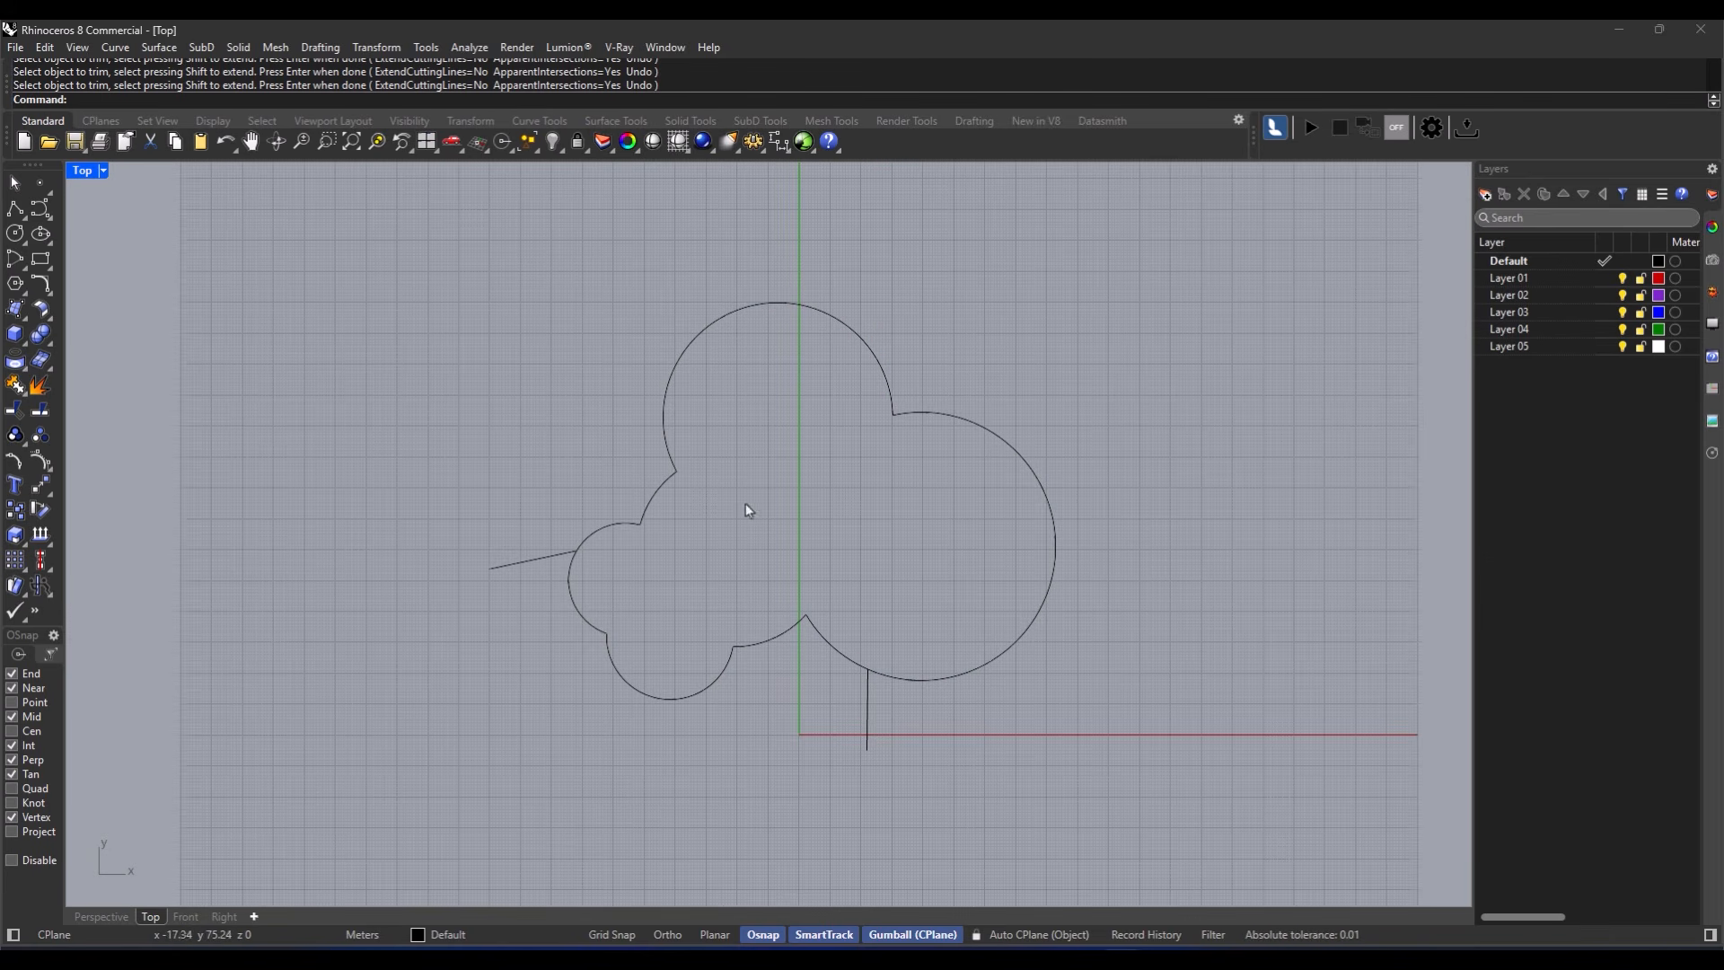
{"action": "right_click_drag", "start_coordinate": [870, 531], "coordinate": [847, 502]}
{"action": "left_click_drag", "start_coordinate": [1124, 306], "coordinate": [548, 683]}
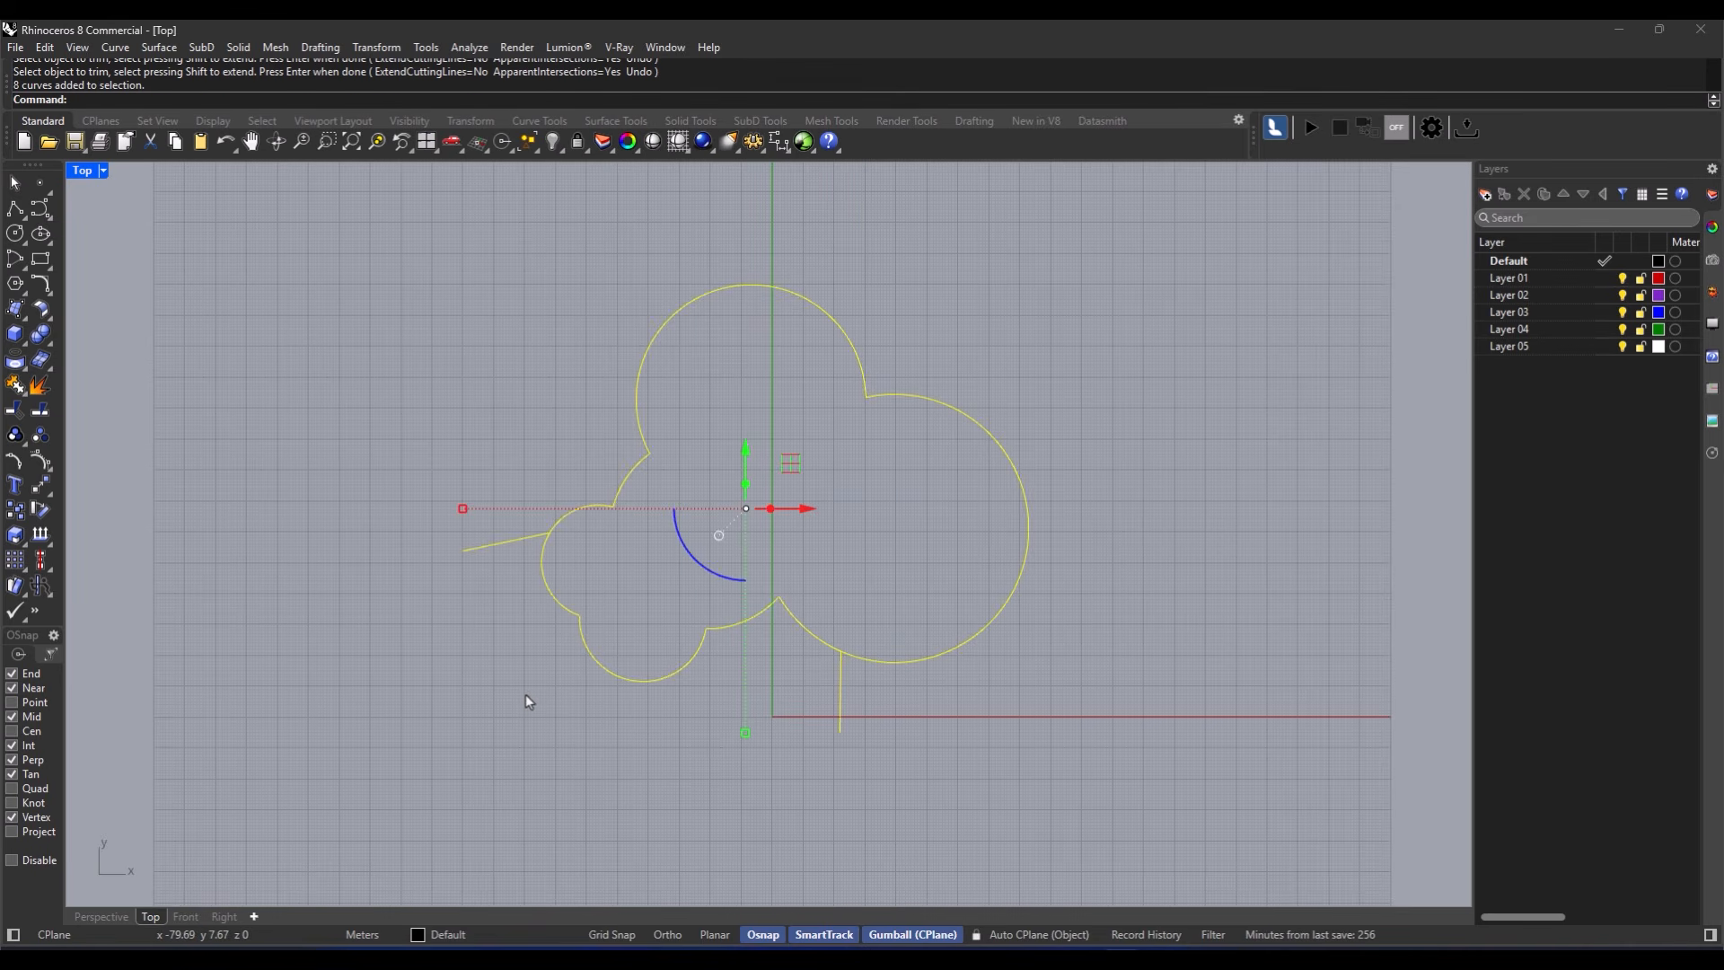
{"action": "key", "text": "Delete"}
Step: Draw three separate freehand lines that cross one another, using the Polyline command
{"action": "left_click", "coordinate": [14, 208]}
{"action": "left_click", "coordinate": [448, 548]}
{"action": "left_click", "coordinate": [901, 365]}
{"action": "key", "text": "Return"}
{"action": "left_click", "coordinate": [689, 384]}
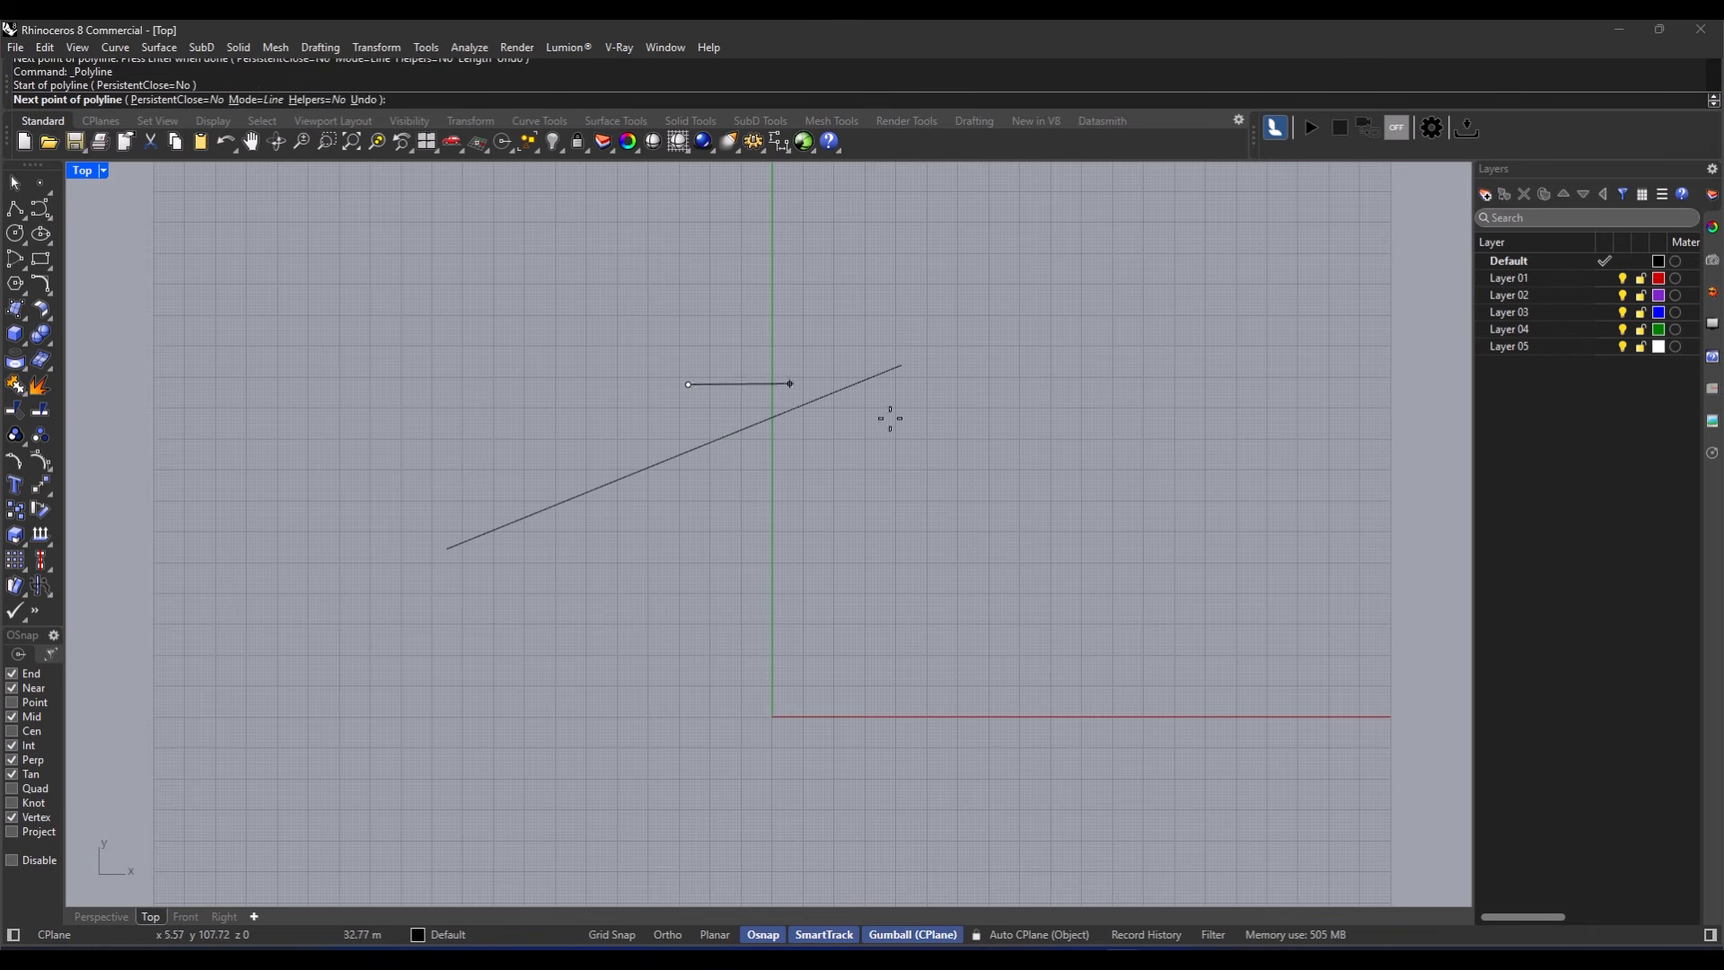
{"action": "left_click", "coordinate": [1207, 500]}
{"action": "key", "text": "Return"}
{"action": "key", "text": "Return"}
{"action": "left_click", "coordinate": [1097, 404]}
{"action": "left_click", "coordinate": [744, 599]}
{"action": "key", "text": "Return"}
Step: Select all three lines, remove the first and second lines from the selection, and add the first one back
{"action": "left_click_drag", "start_coordinate": [1215, 369], "coordinate": [570, 628]}
{"action": "left_click", "coordinate": [661, 462], "text": "ctrl"}
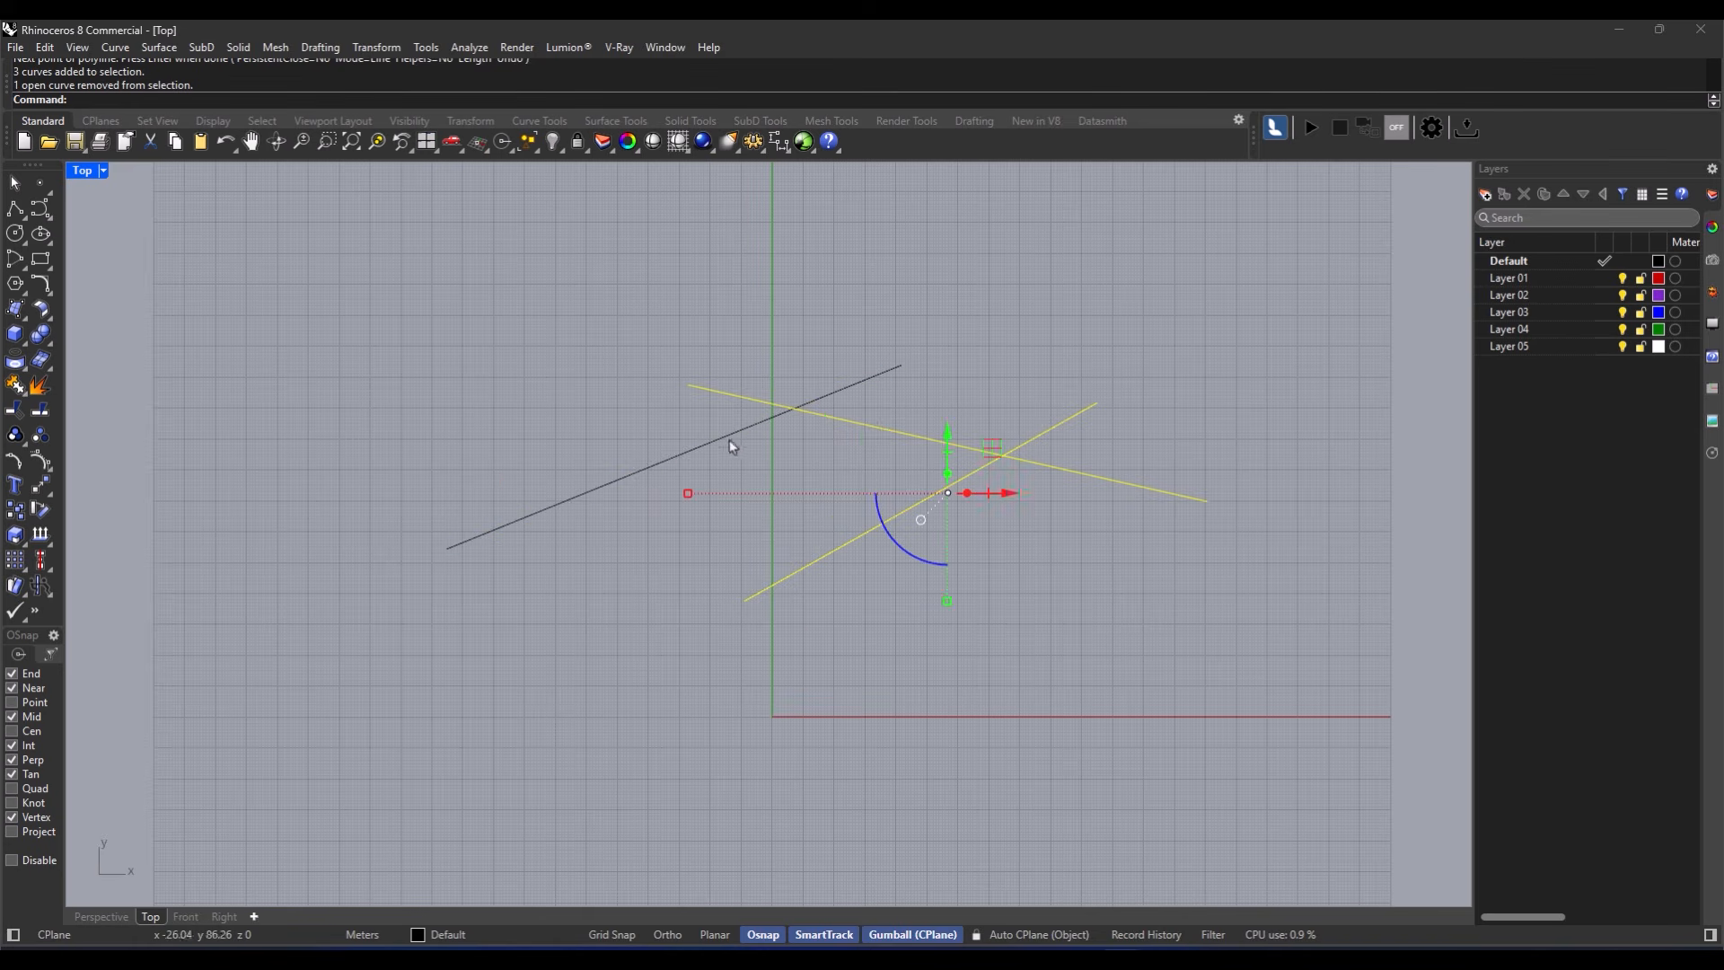
{"action": "left_click", "coordinate": [882, 428], "text": "ctrl"}
{"action": "left_click", "coordinate": [726, 440], "text": "shift"}
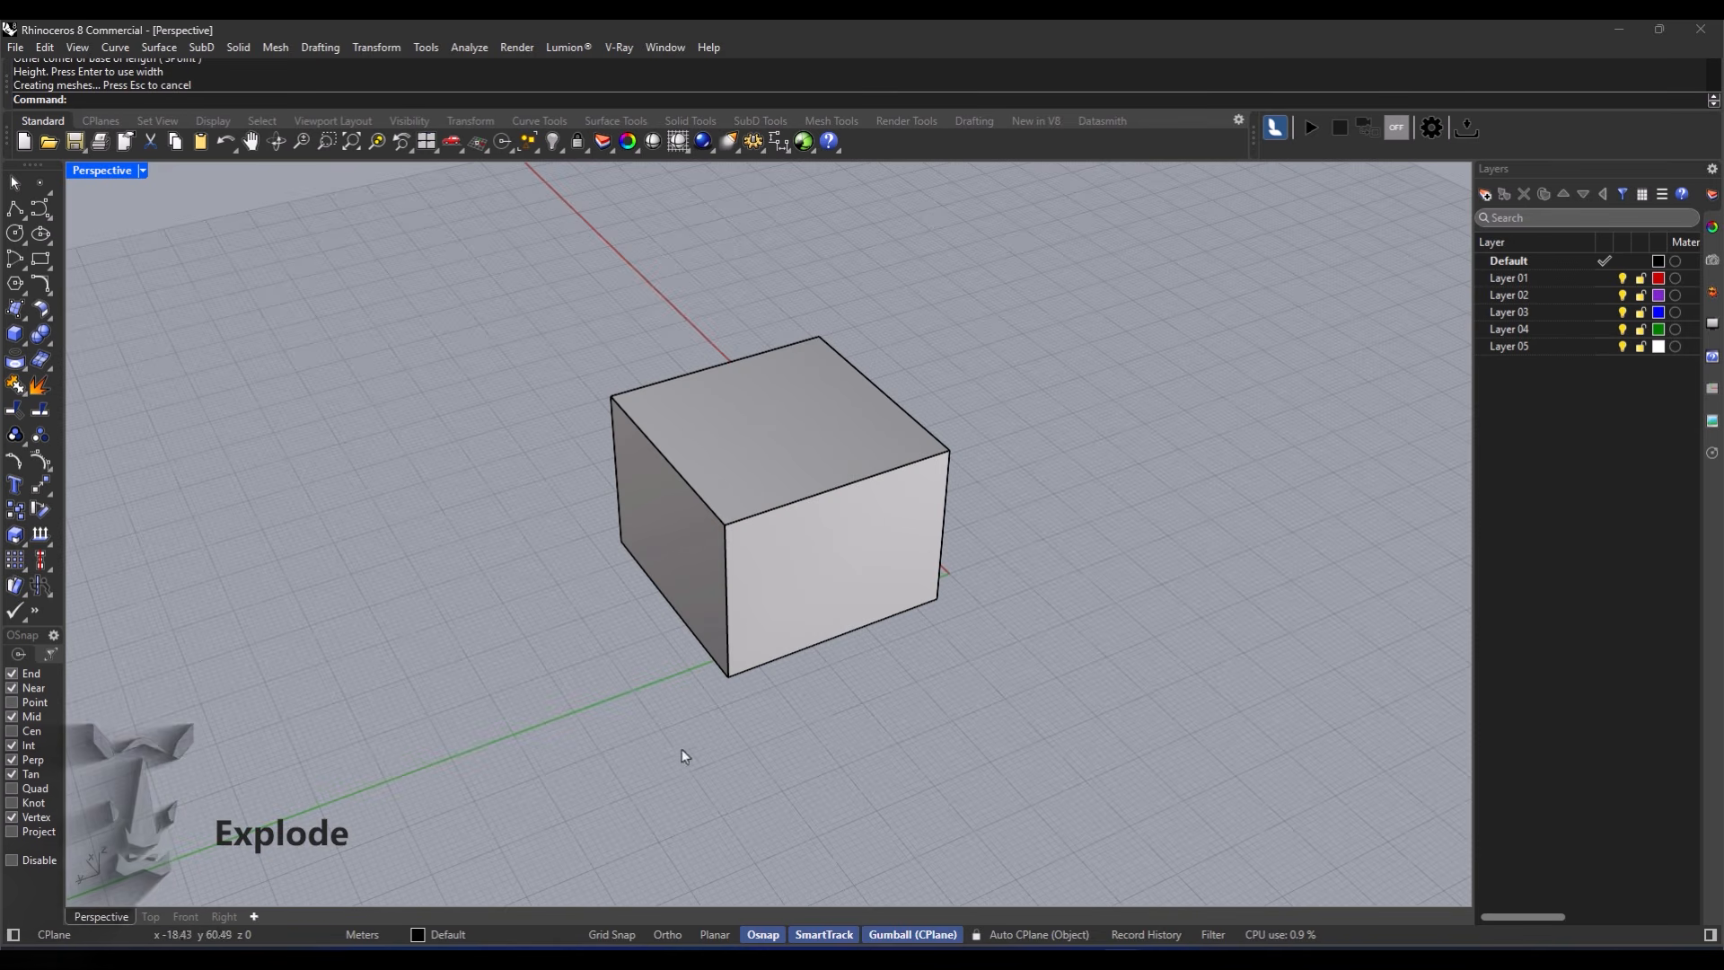
Step: Explode the box into separate surfaces
{"action": "right_click_drag", "start_coordinate": [643, 668], "coordinate": [588, 660]}
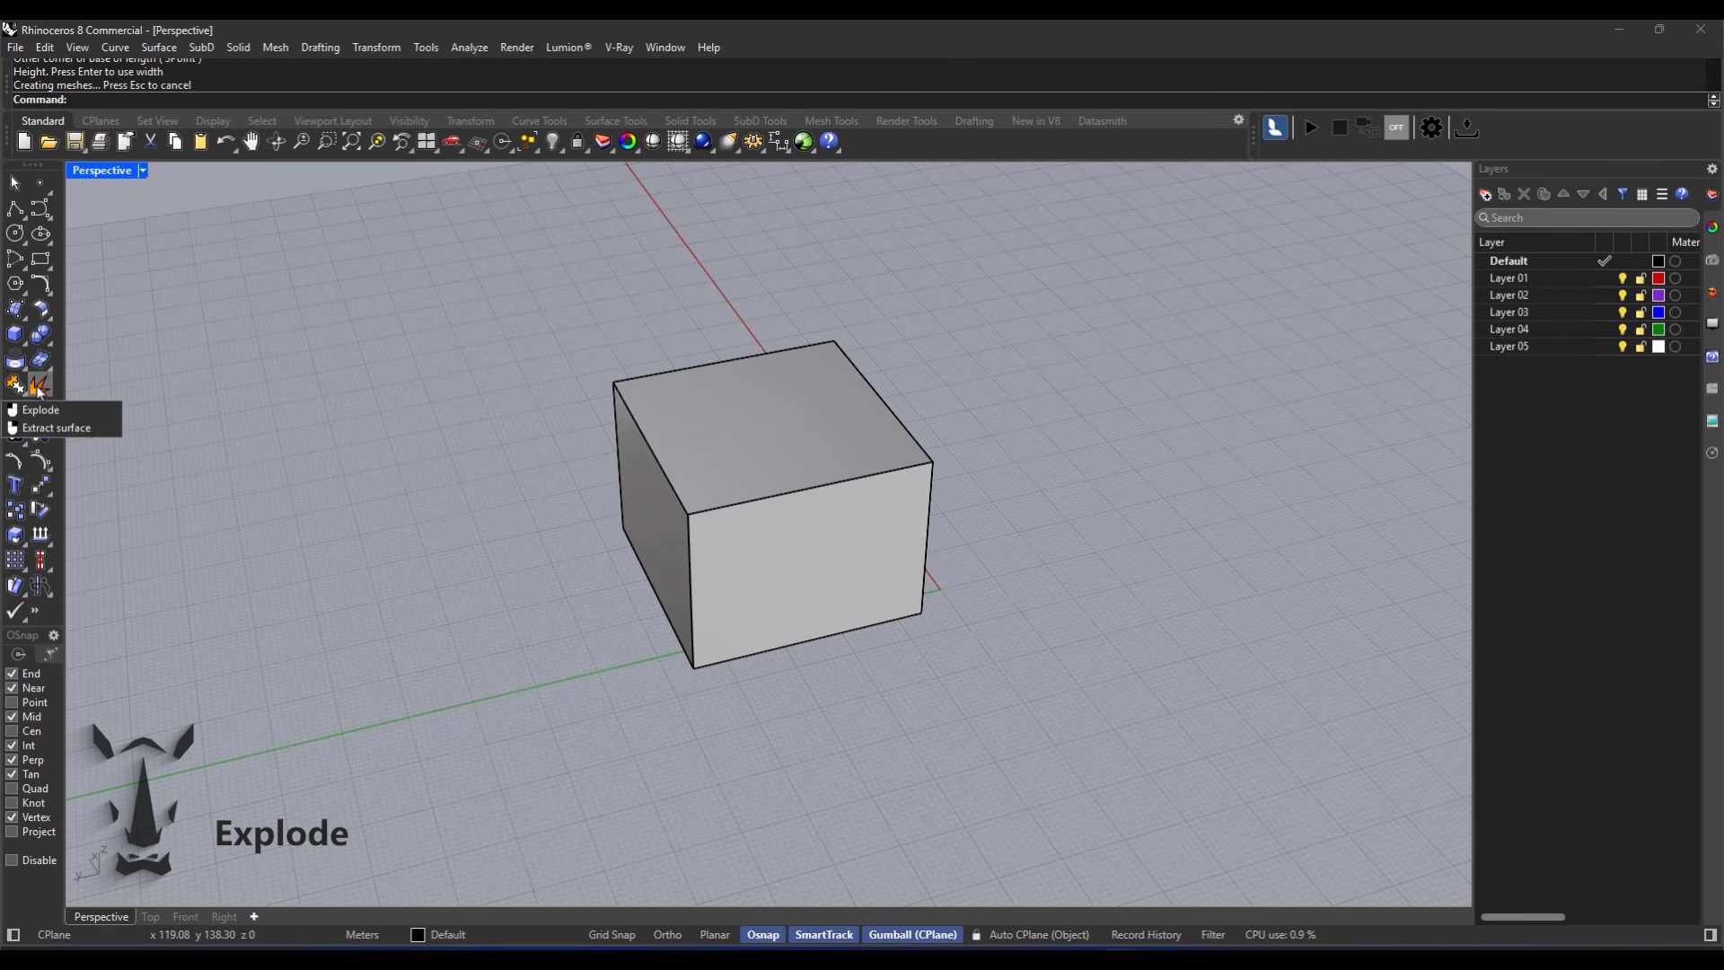
{"action": "left_click", "coordinate": [40, 386]}
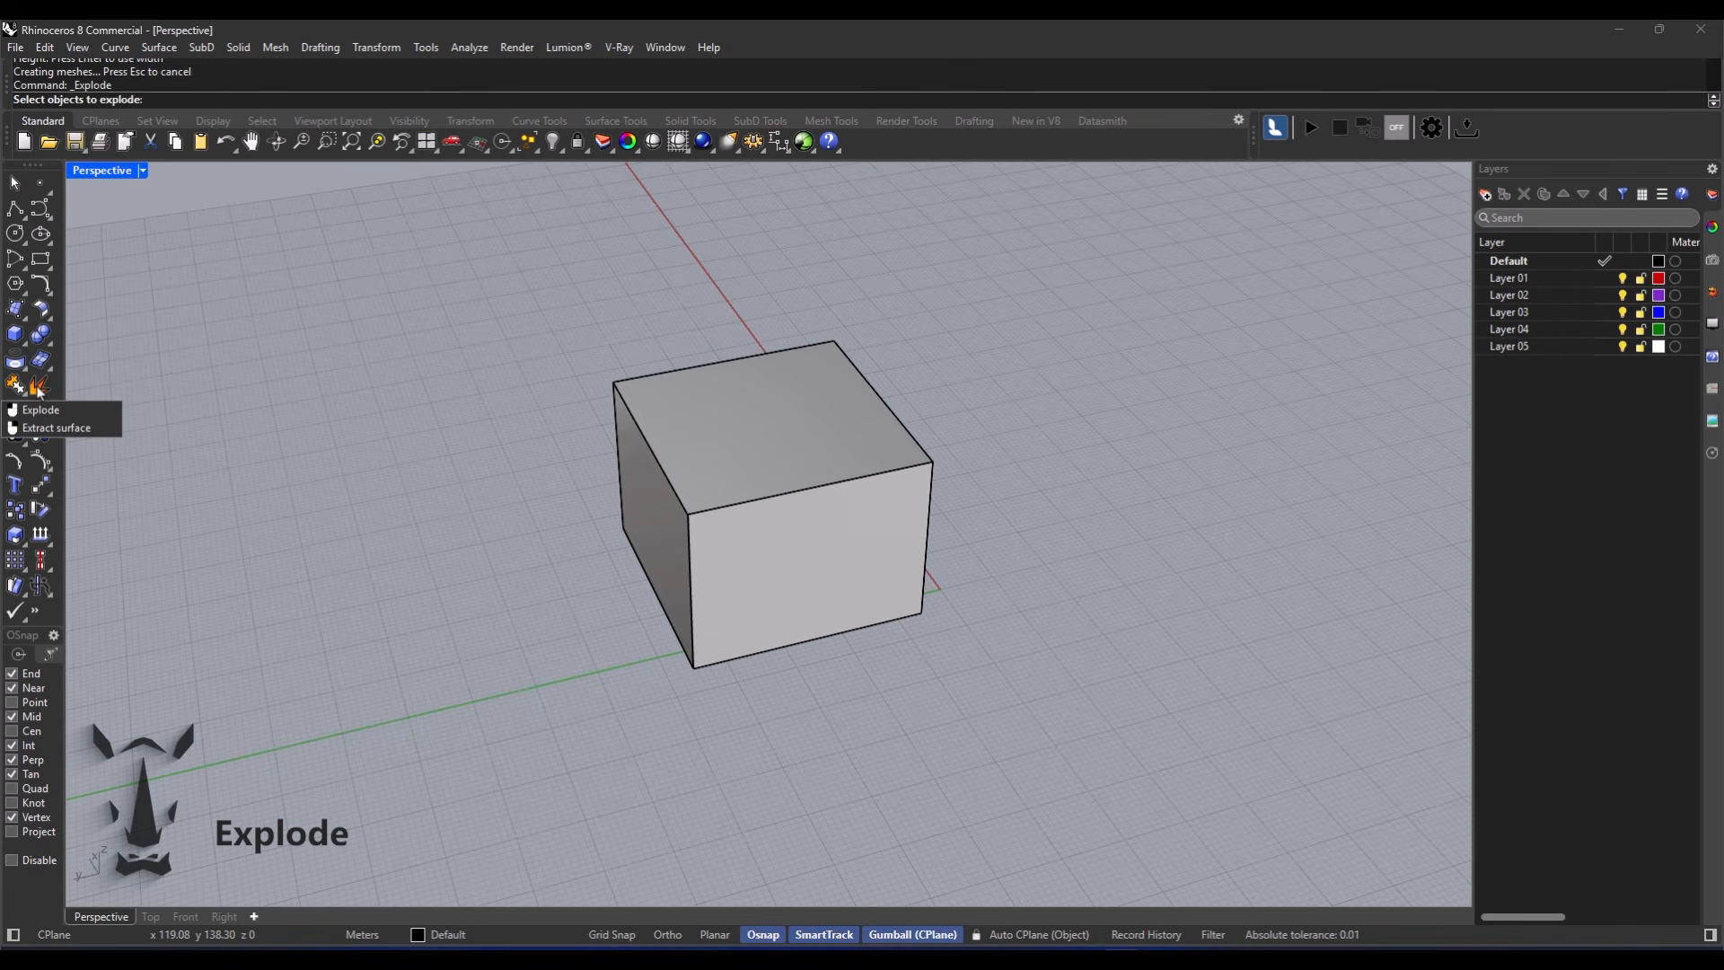
{"action": "left_click", "coordinate": [725, 563]}
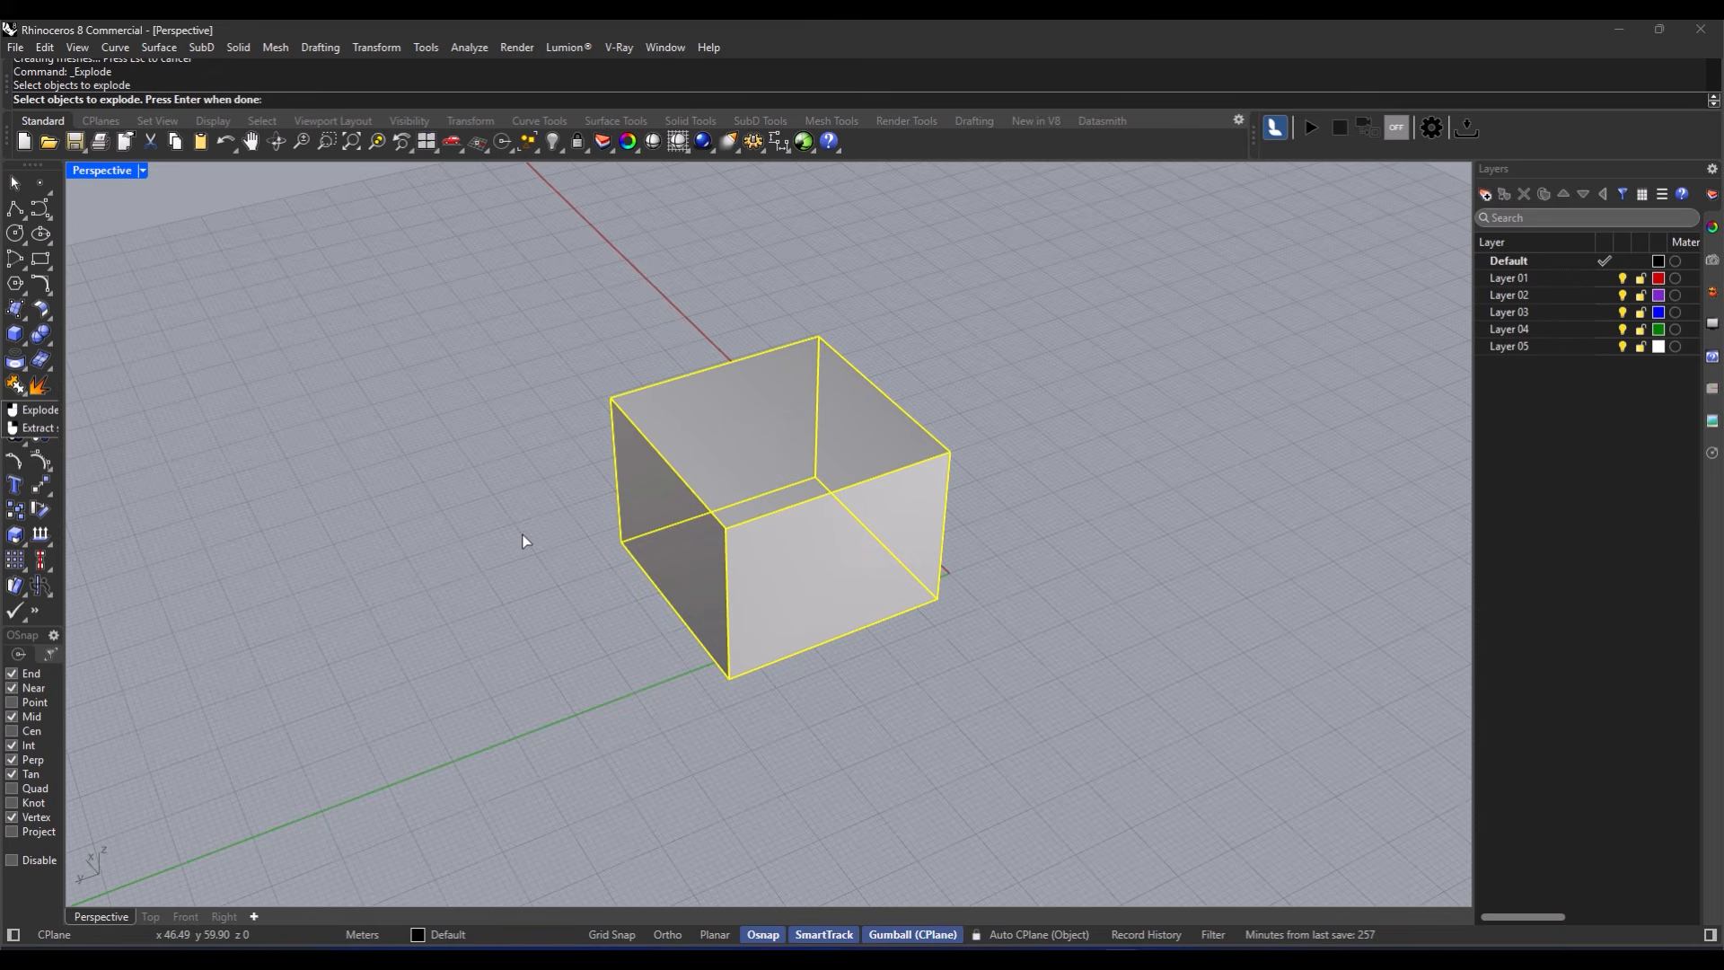
{"action": "right_click_drag", "start_coordinate": [539, 559], "coordinate": [659, 632]}
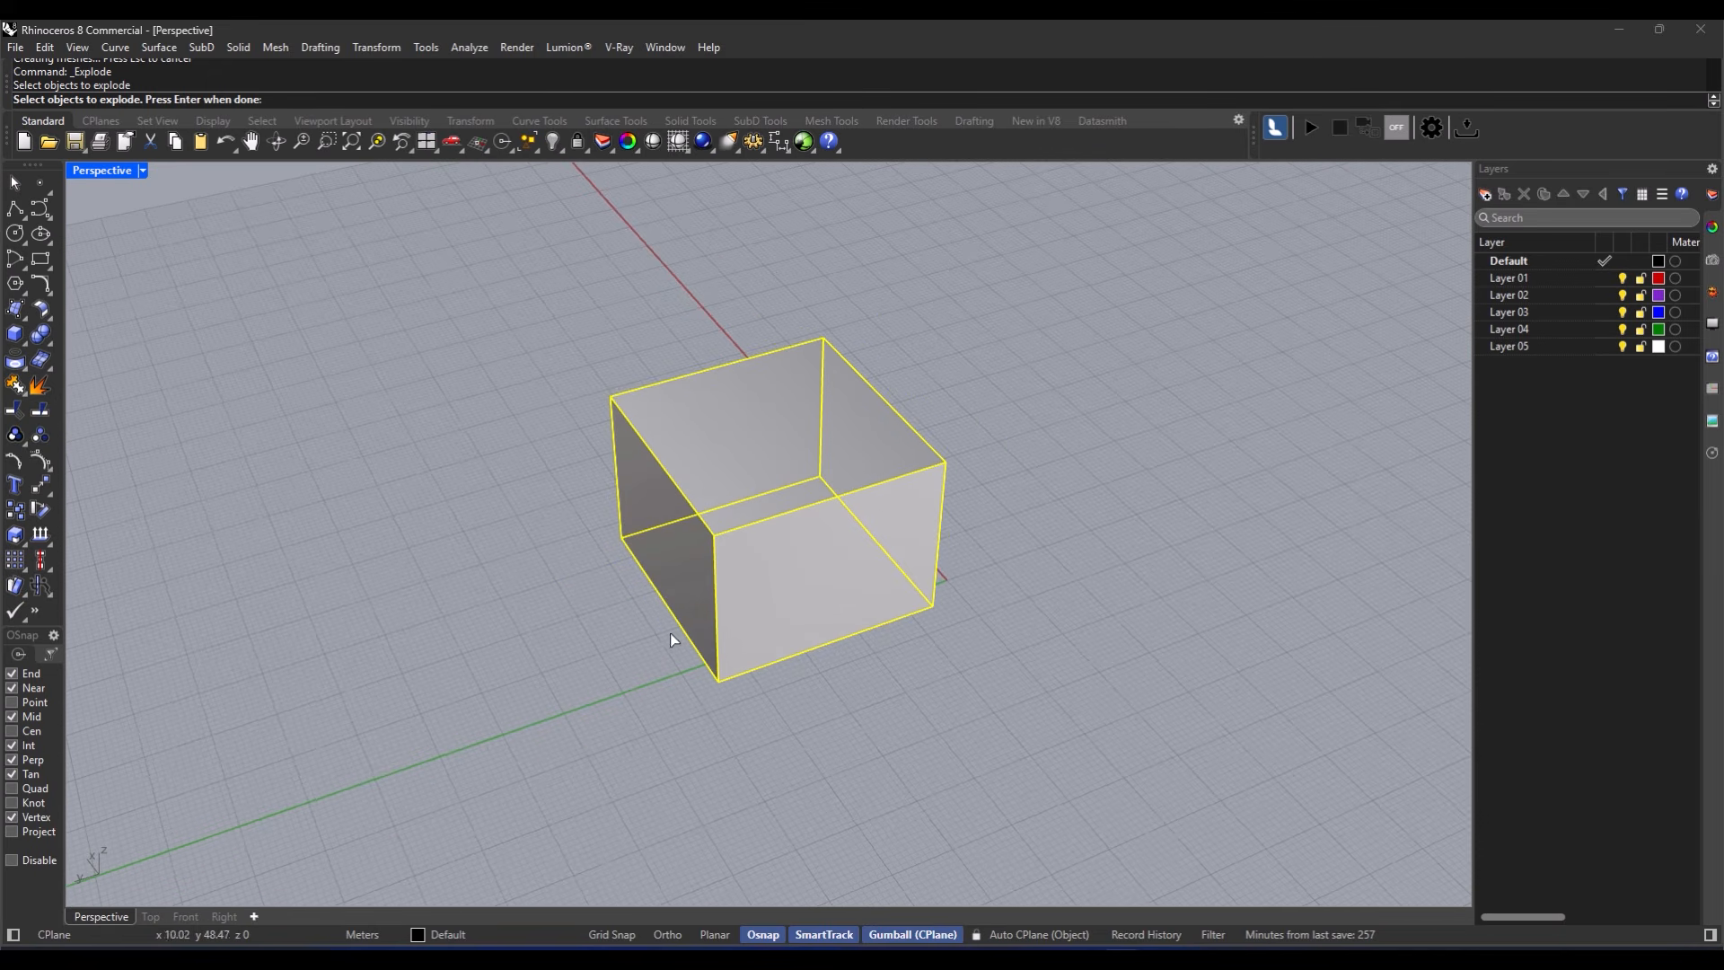
{"action": "right_click_drag", "start_coordinate": [764, 628], "coordinate": [800, 632]}
{"action": "right_click", "coordinate": [792, 651]}
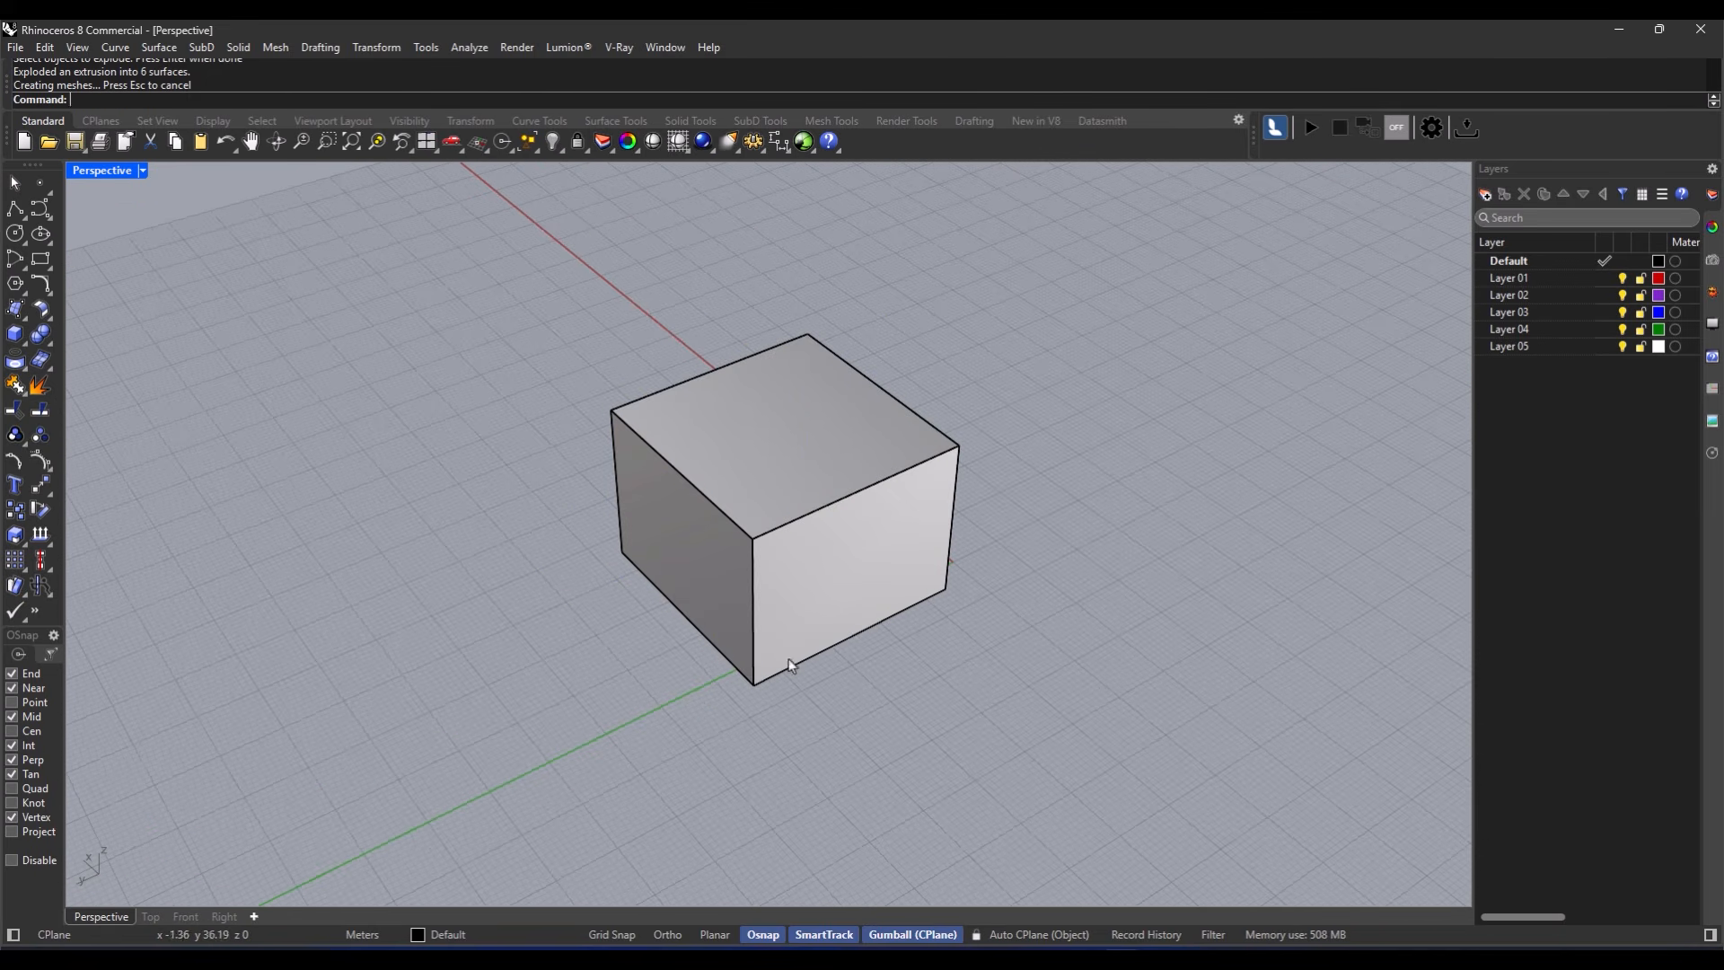
Step: Pull the front, left-hand and rear faces away from the exploded box, the left-hand one by about 16 m
{"action": "left_click", "coordinate": [820, 614]}
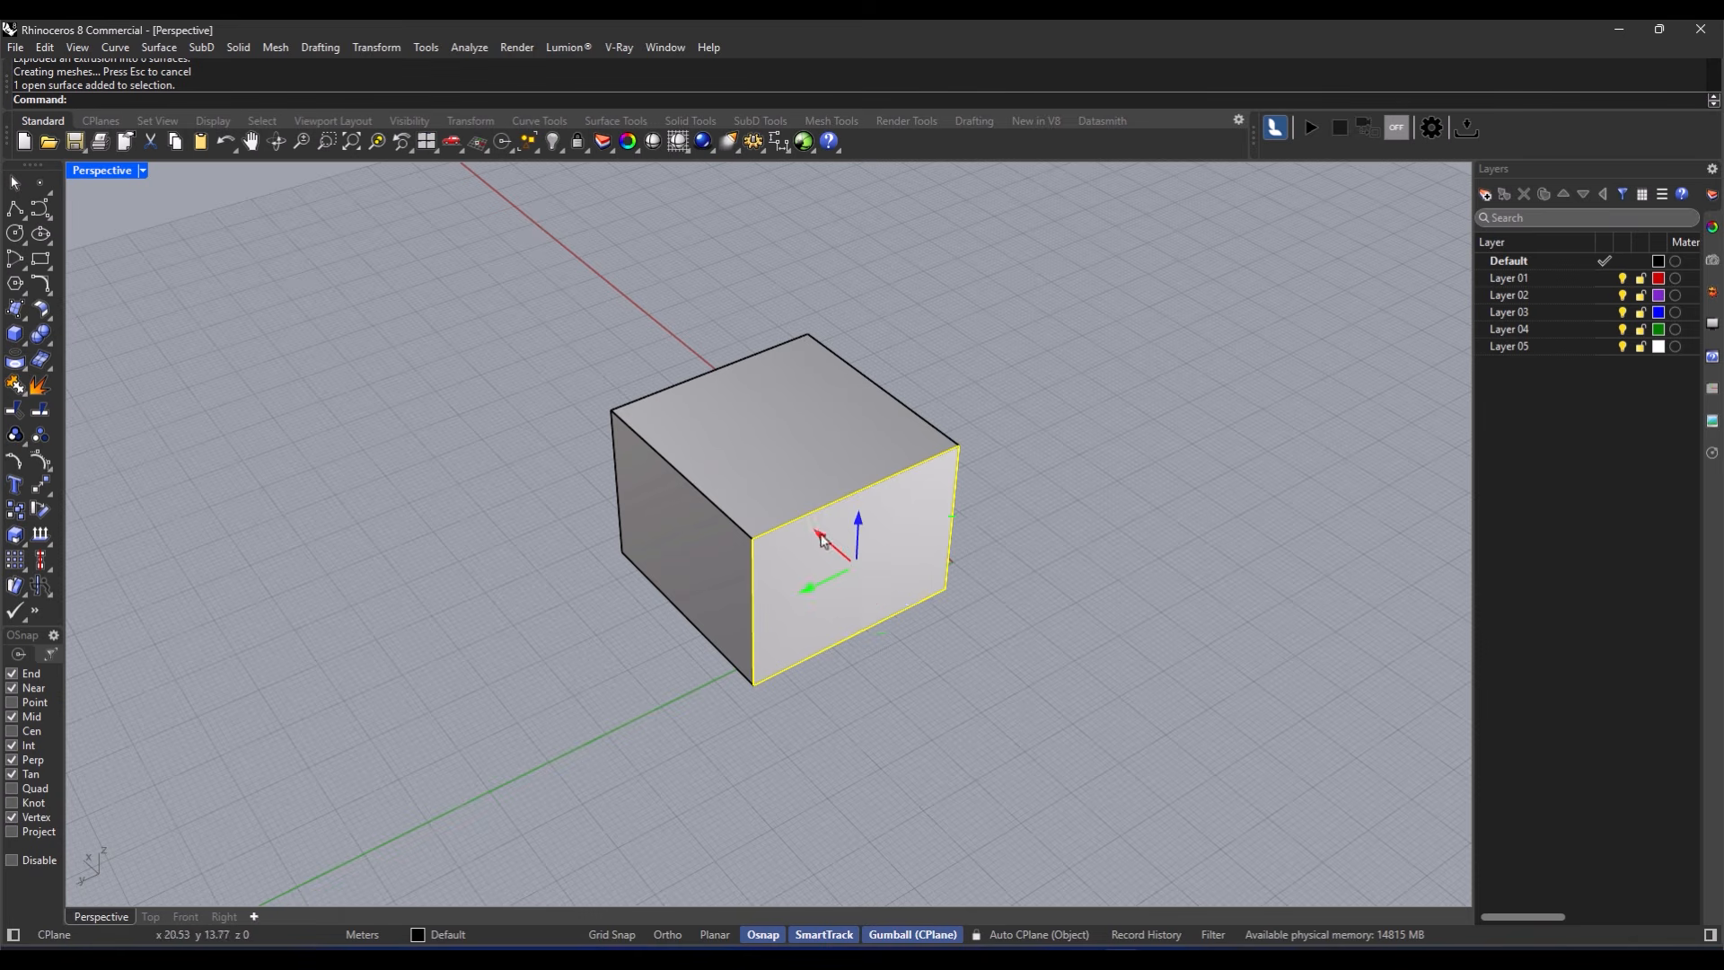
{"action": "left_click_drag", "start_coordinate": [840, 574], "coordinate": [908, 637]}
{"action": "left_click", "coordinate": [710, 551]}
{"action": "left_click_drag", "start_coordinate": [709, 552], "coordinate": [620, 588]}
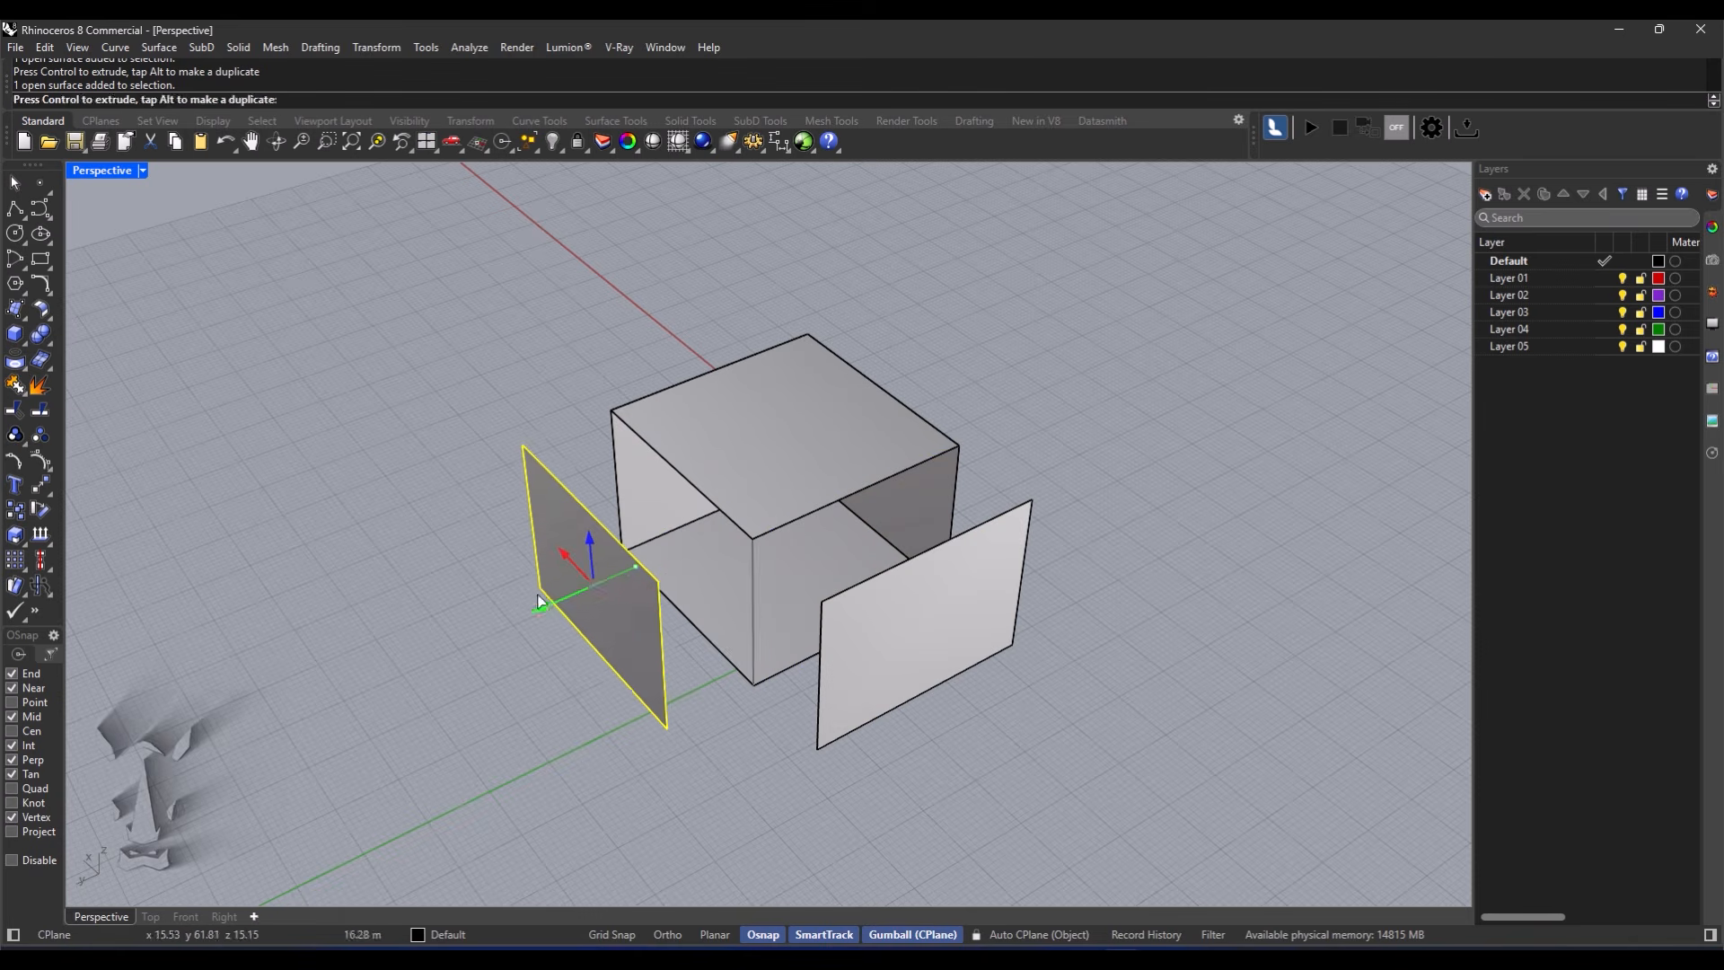
{"action": "left_click", "coordinate": [645, 494]}
{"action": "left_click_drag", "start_coordinate": [687, 420], "coordinate": [612, 363]}
{"action": "left_click", "coordinate": [1043, 352]}
Step: Undo the three face moves to close the box again
{"action": "key", "text": "ctrl+z"}
{"action": "key", "text": "ctrl+z"}
{"action": "key", "text": "ctrl+z"}
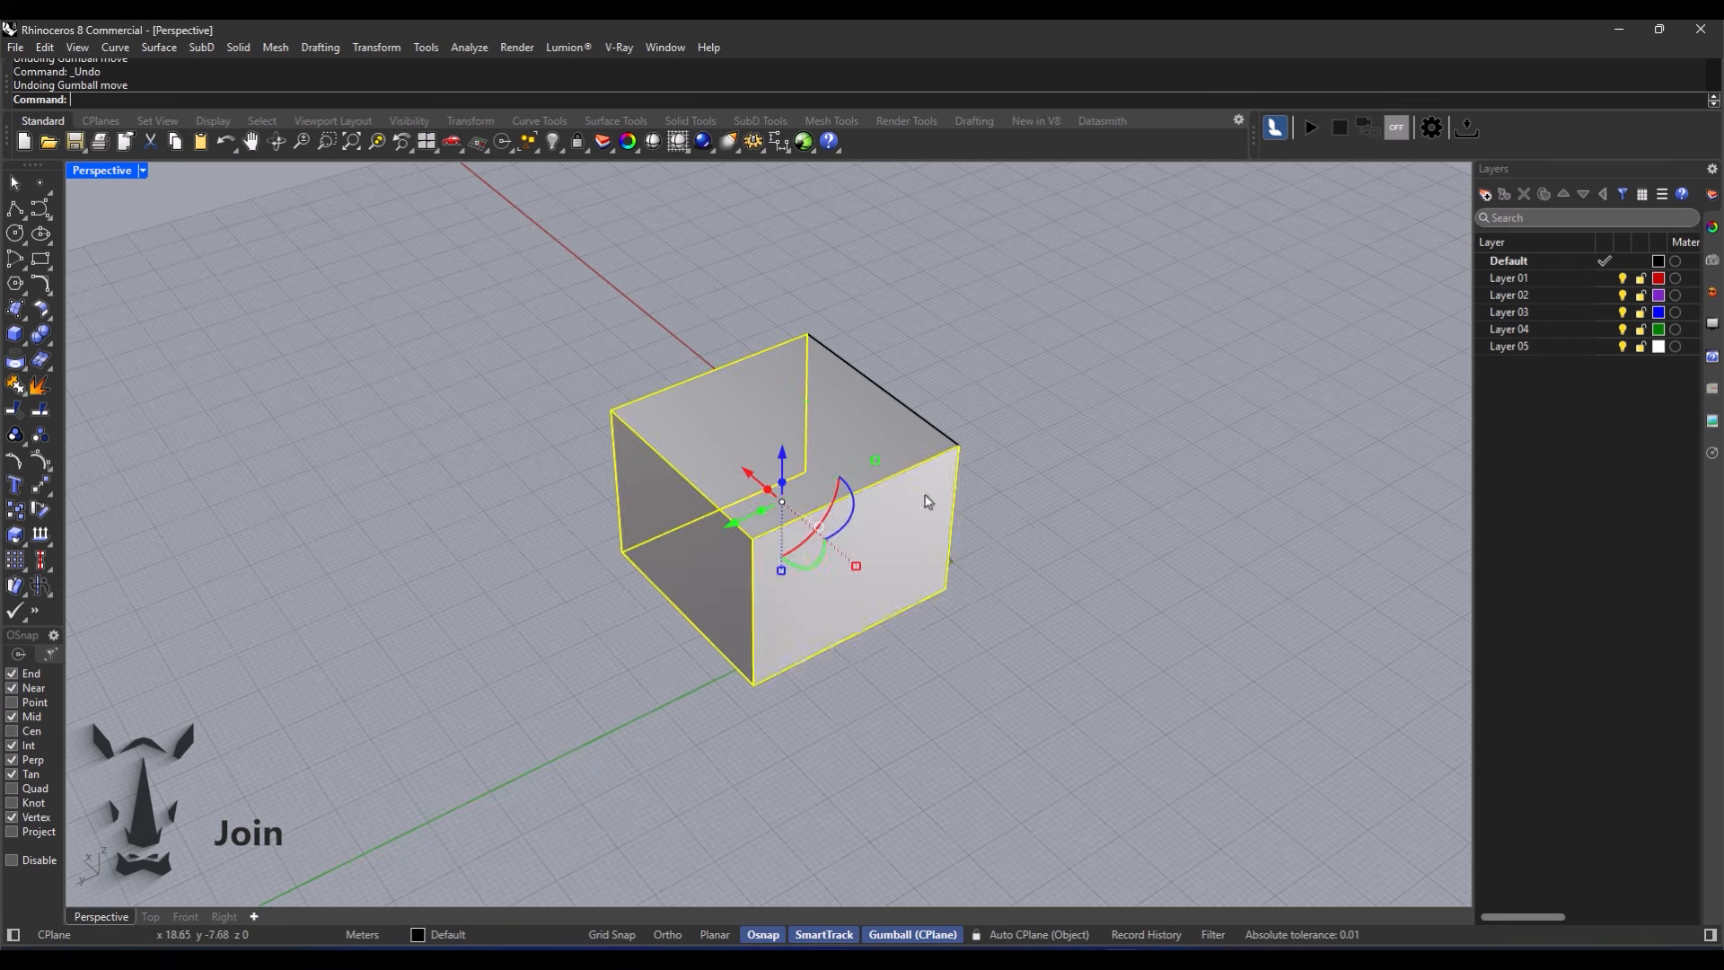
Step: Join all six box surfaces into one closed polysurface and clear the selection
{"action": "left_click", "coordinate": [797, 451]}
{"action": "left_click", "coordinate": [680, 508]}
{"action": "left_click", "coordinate": [1081, 269]}
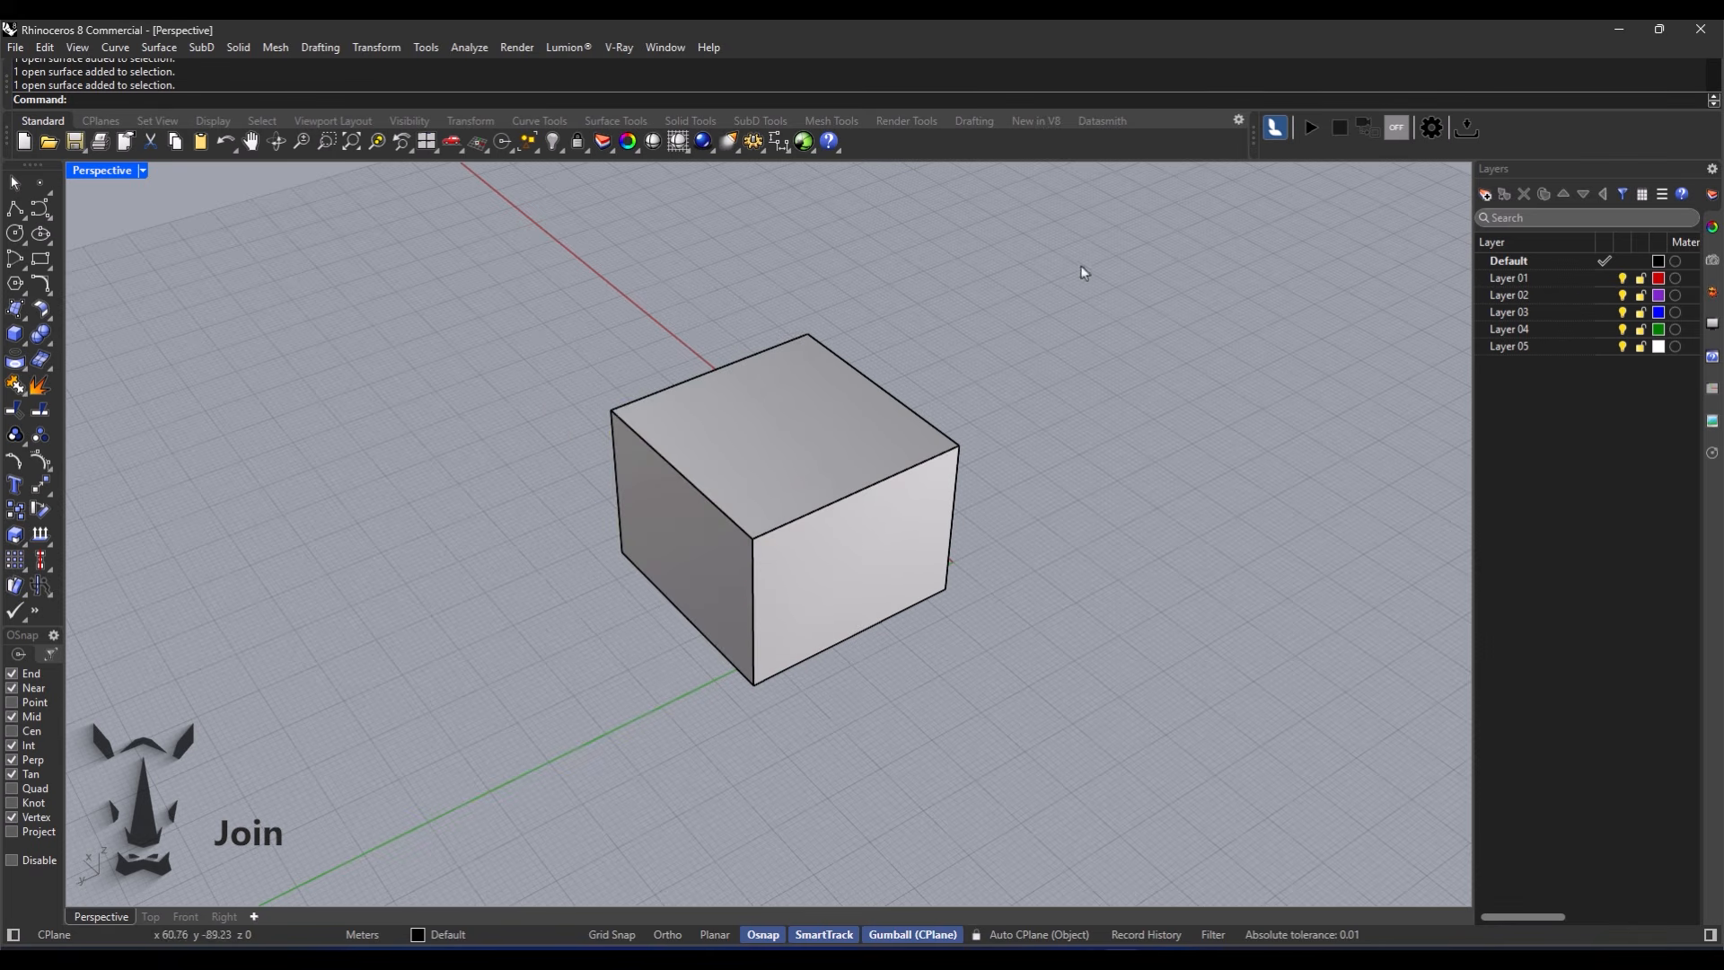
{"action": "left_click_drag", "start_coordinate": [1082, 270], "coordinate": [519, 659]}
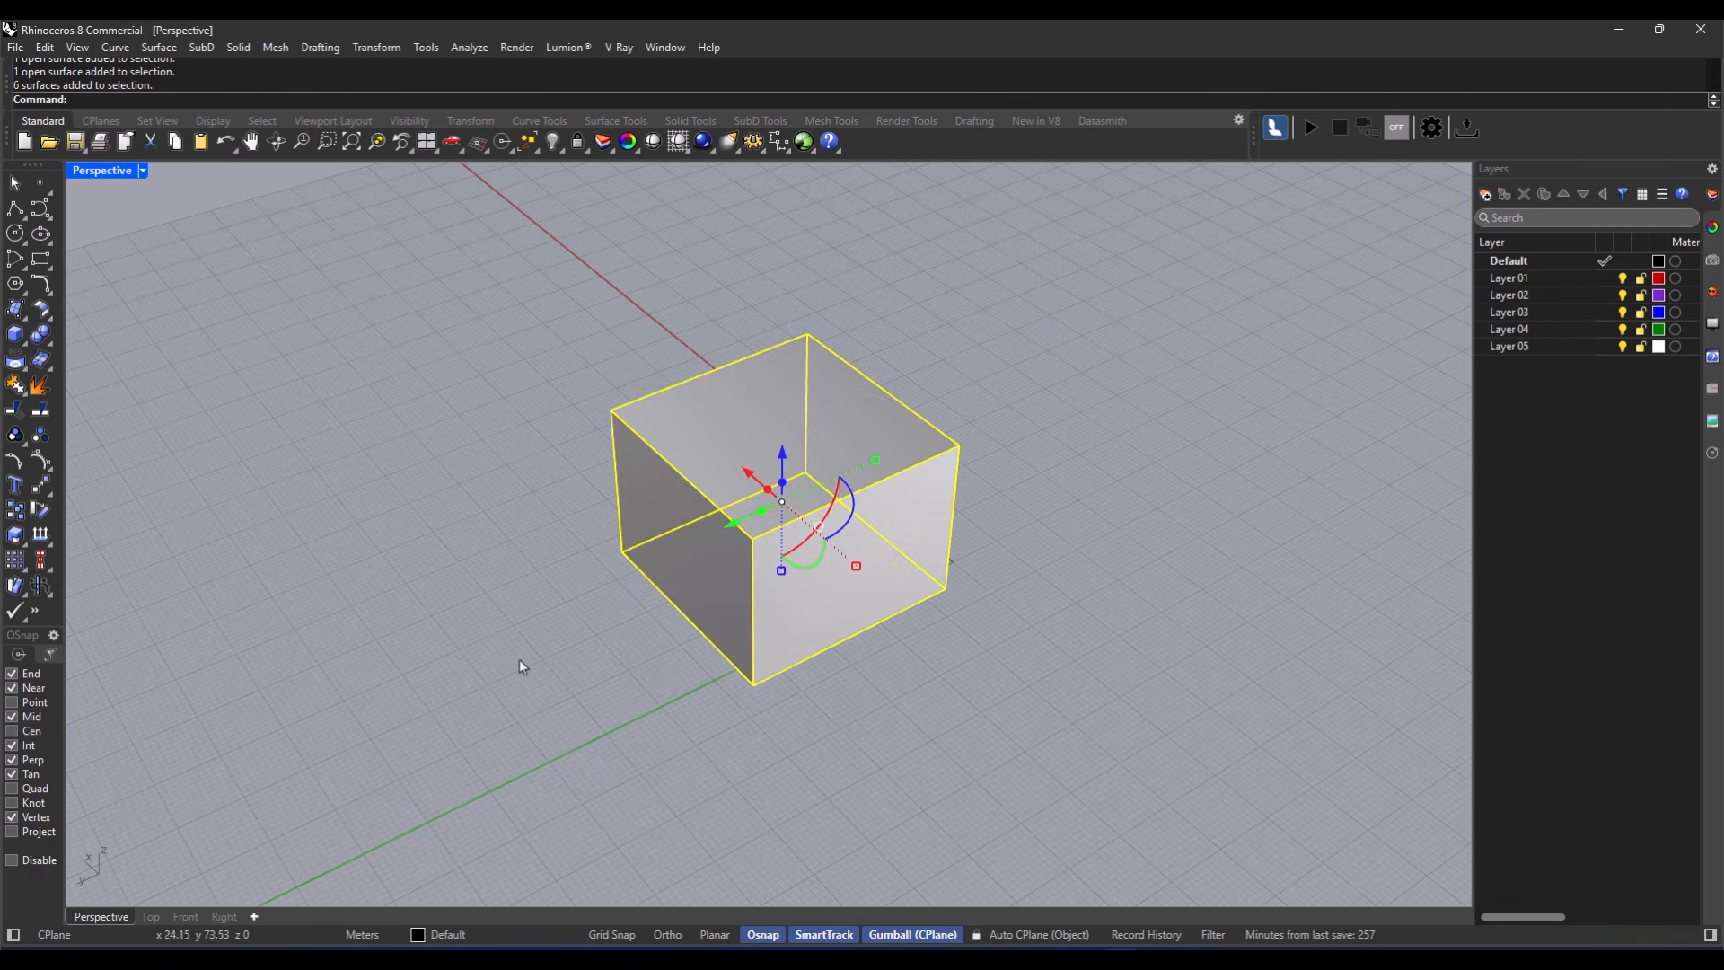
{"action": "left_click", "coordinate": [15, 384]}
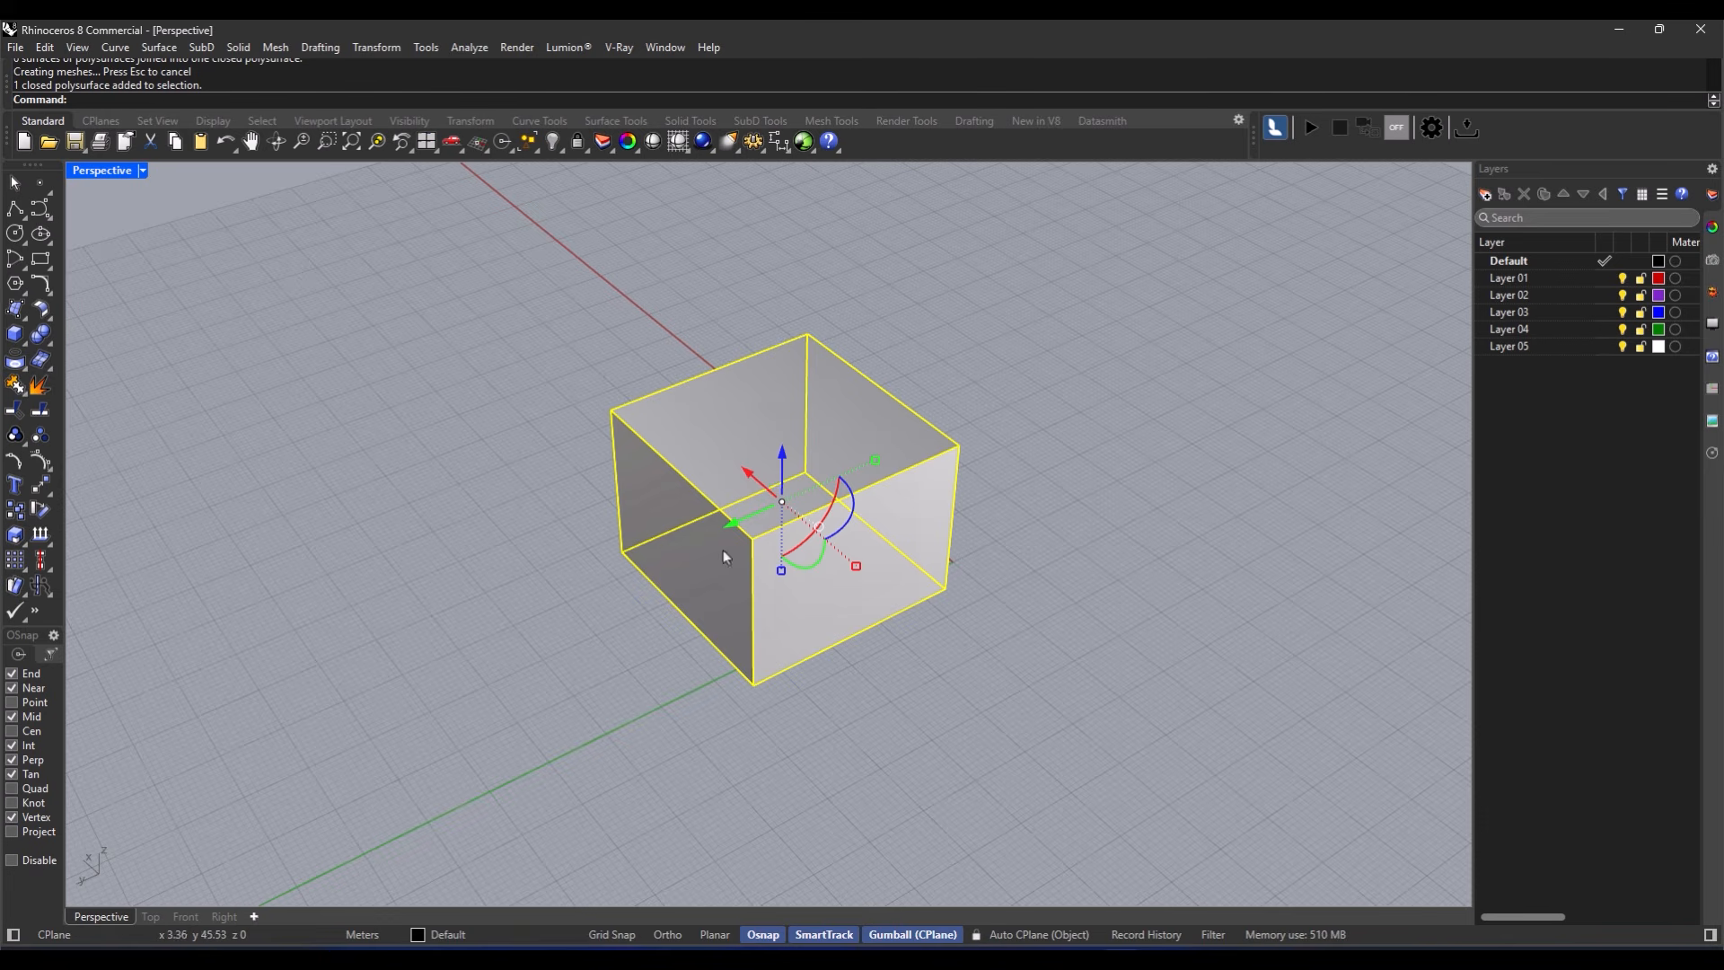
{"action": "key", "text": "Escape"}
{"action": "left_click", "coordinate": [1040, 531]}
Step: Draw a tall box on the ground plane beside the joined box, in line with the green axis
{"action": "right_click_drag", "start_coordinate": [1043, 541], "coordinate": [802, 555]}
{"action": "right_click_drag", "start_coordinate": [545, 480], "coordinate": [552, 510]}
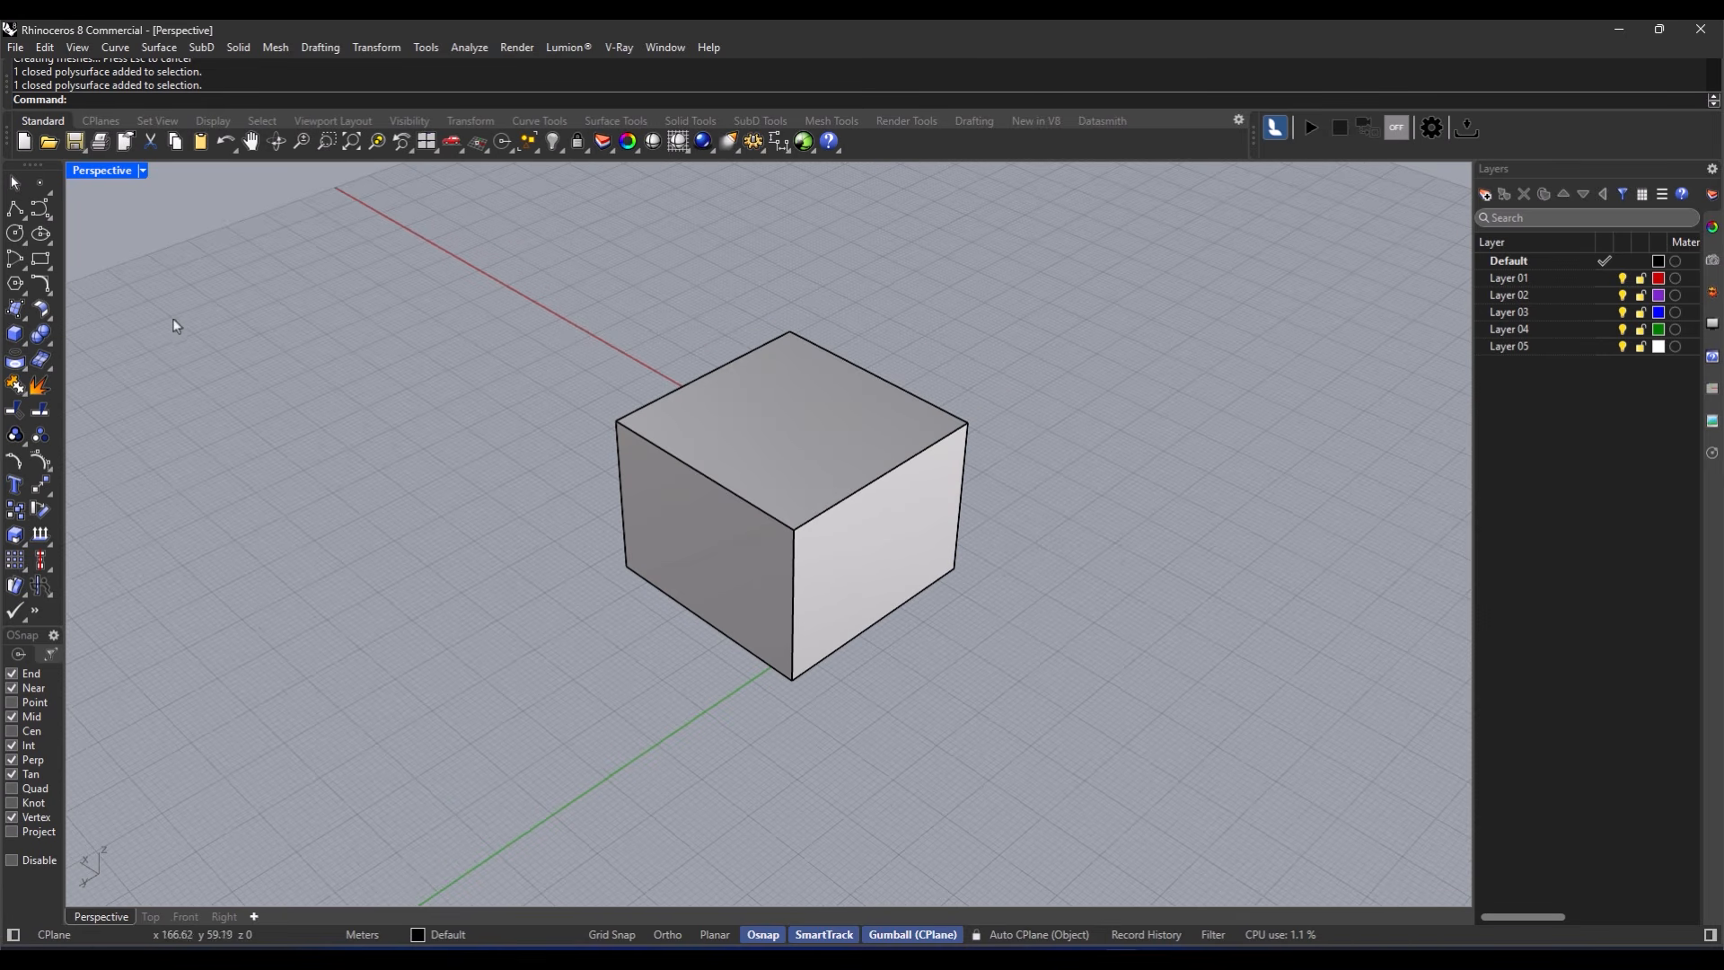
{"action": "right_click_drag", "start_coordinate": [738, 519], "coordinate": [804, 503]}
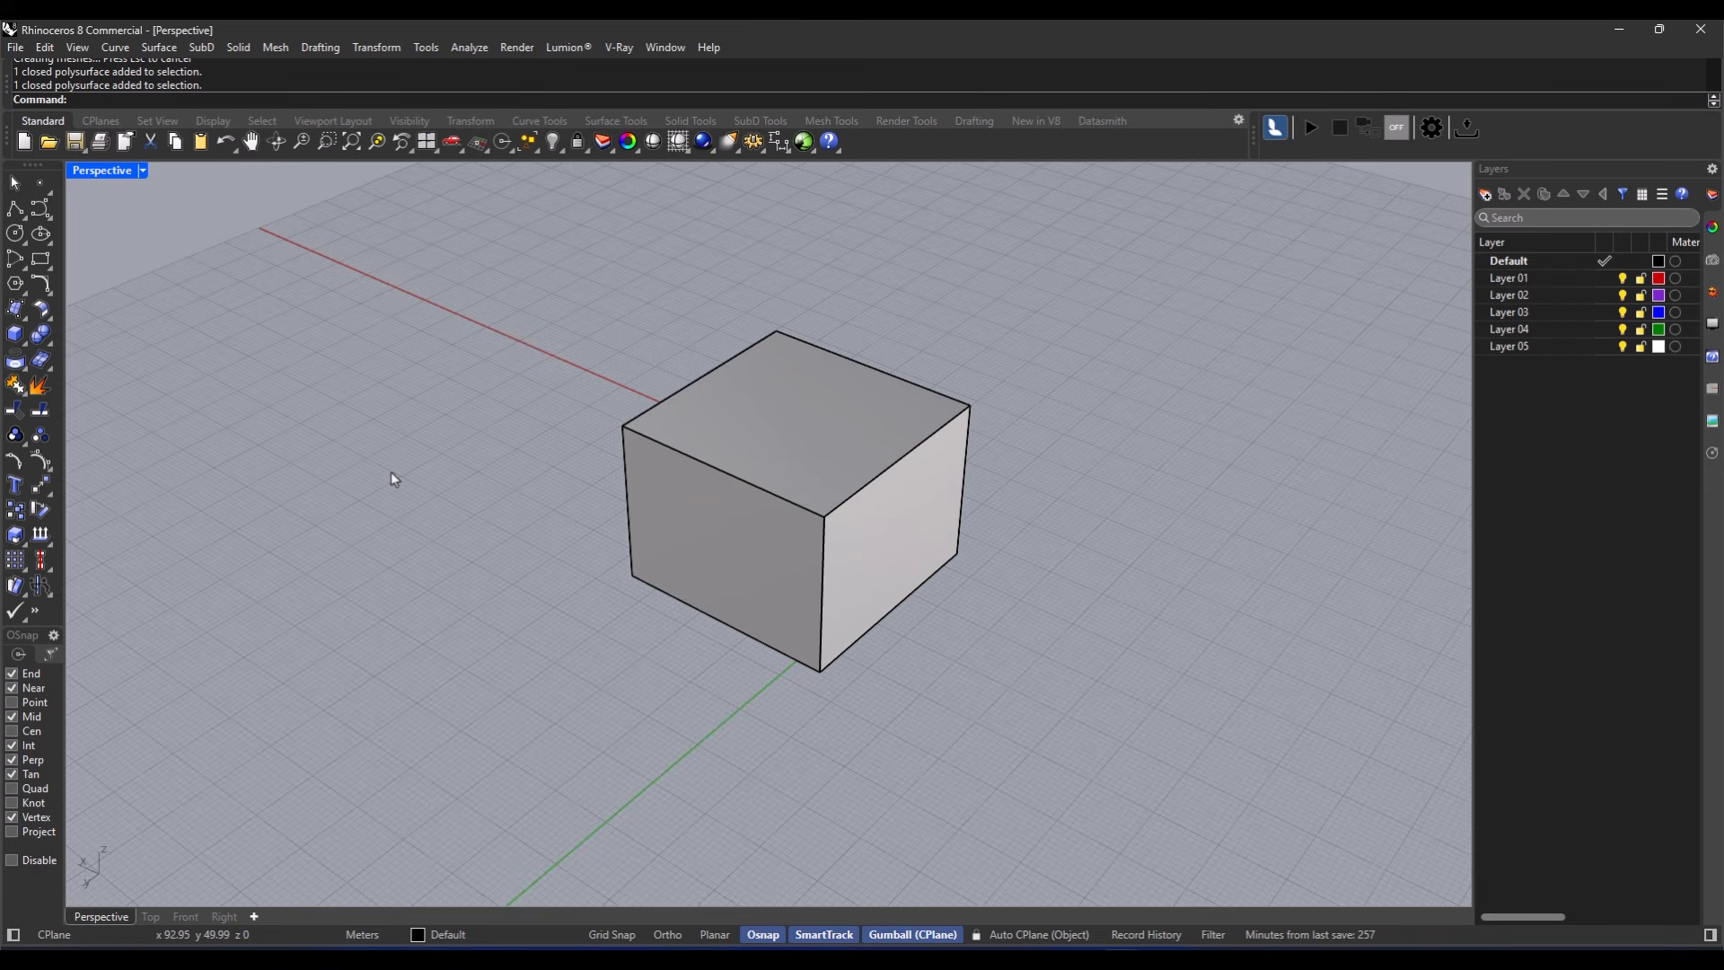
{"action": "right_click_drag", "start_coordinate": [485, 500], "coordinate": [521, 490]}
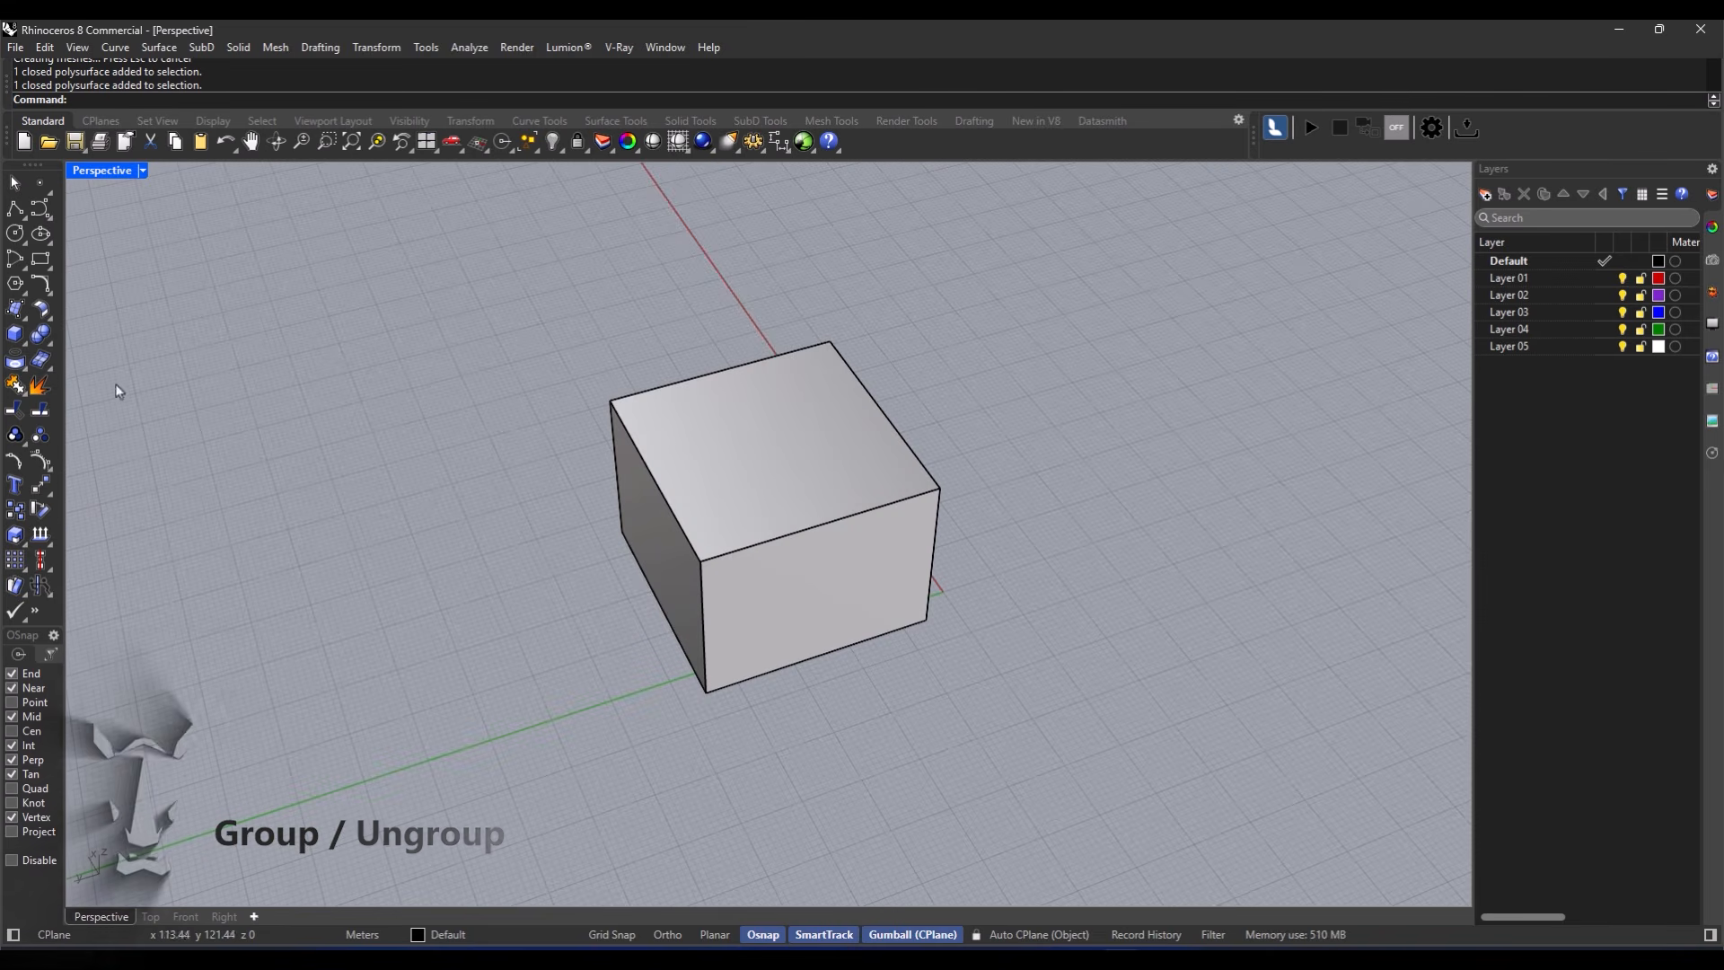
{"action": "left_click", "coordinate": [26, 338]}
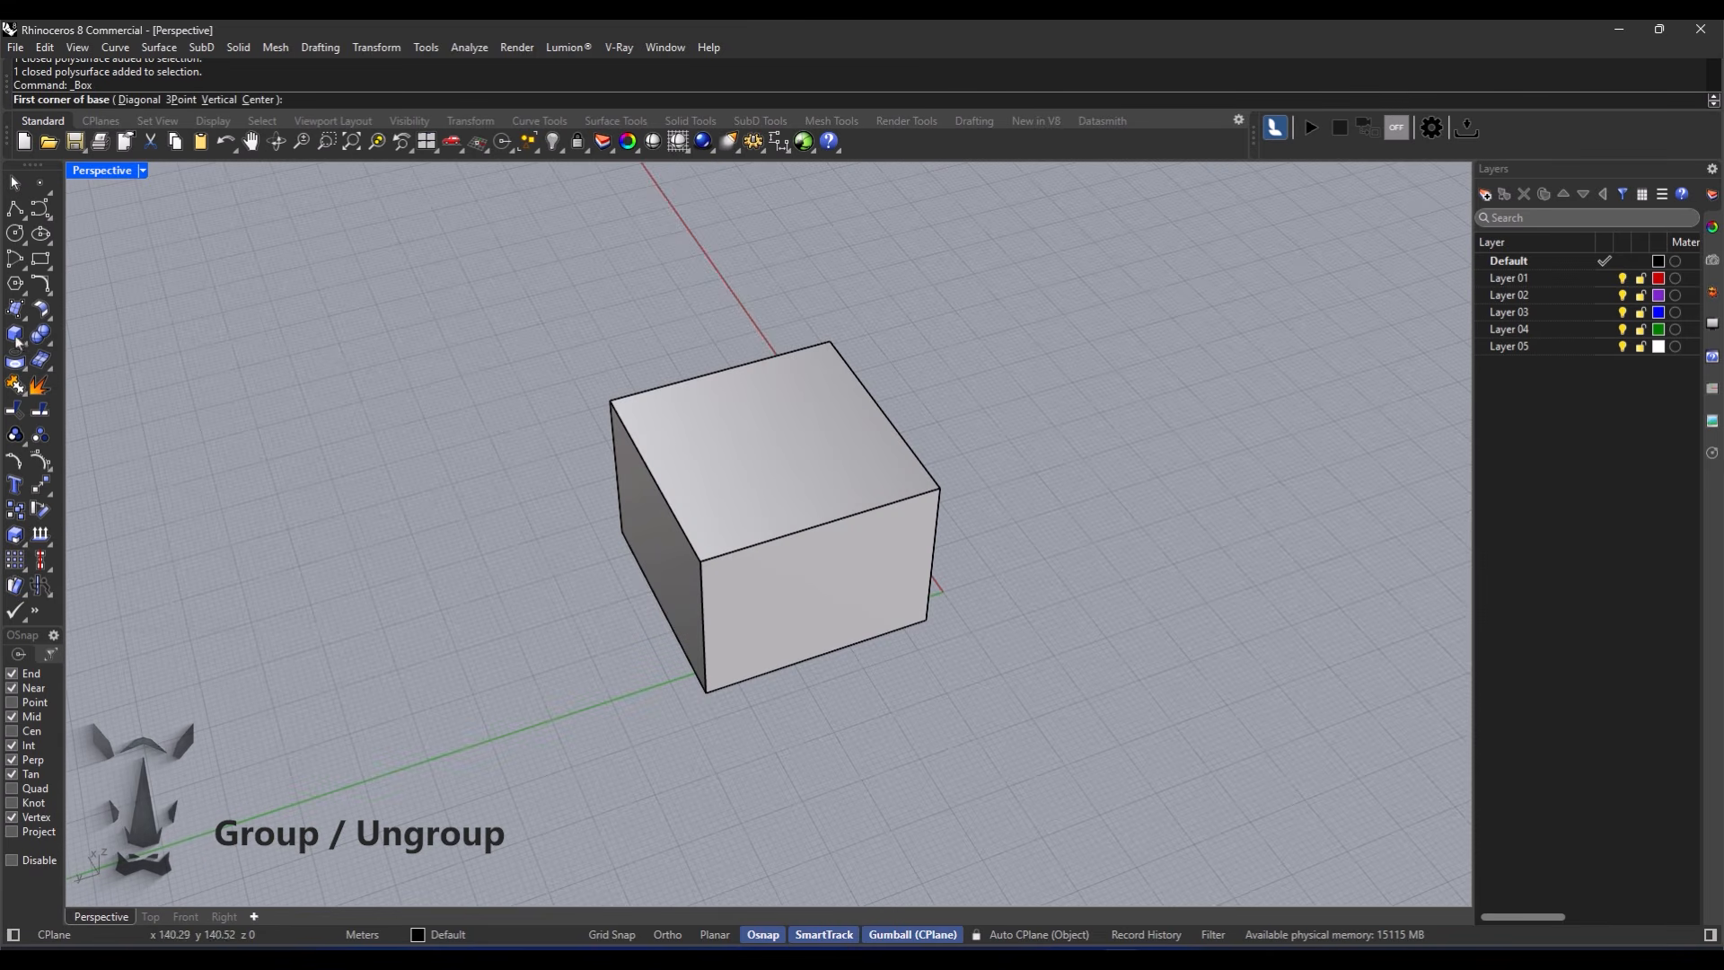
{"action": "left_click", "coordinate": [972, 585]}
{"action": "left_click", "coordinate": [1217, 684]}
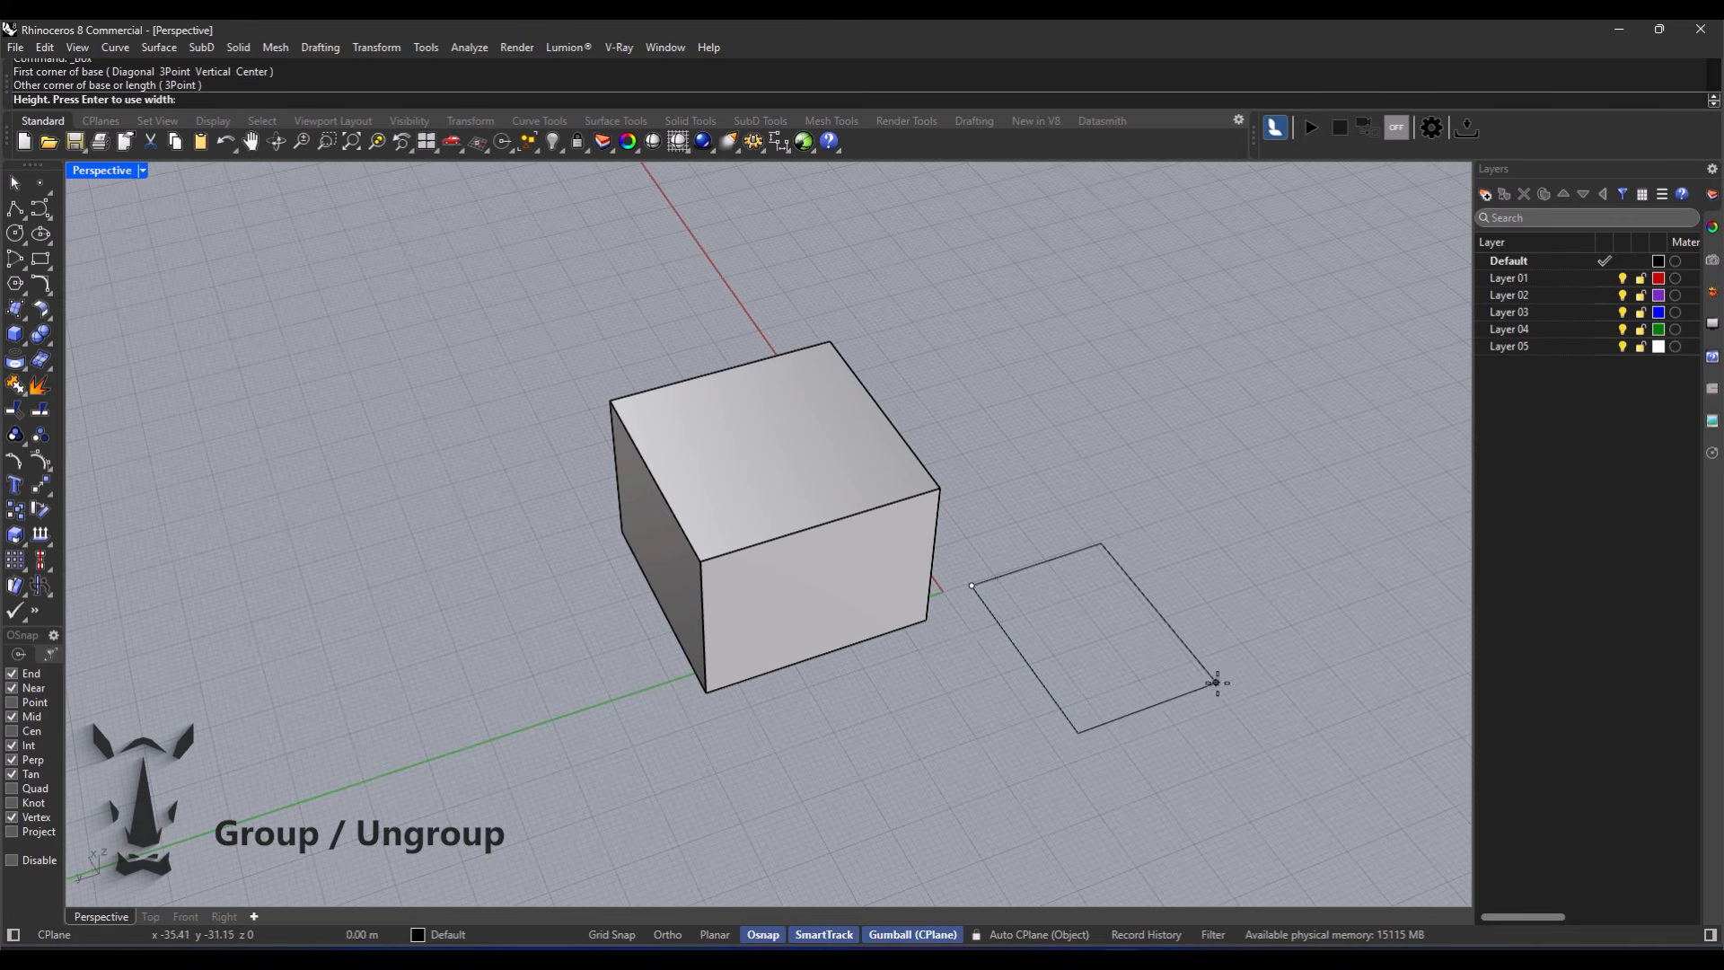
{"action": "left_click", "coordinate": [1240, 500]}
Step: Draw a long, low box on the opposite side of the joined box
{"action": "key", "text": "Return"}
{"action": "left_click", "coordinate": [582, 494]}
{"action": "left_click", "coordinate": [367, 628]}
{"action": "left_click", "coordinate": [378, 595]}
{"action": "right_click_drag", "start_coordinate": [377, 595], "coordinate": [485, 597]}
Step: Draw a small, low box in front of the joined box and the long one
{"action": "key", "text": "Return"}
{"action": "left_click", "coordinate": [597, 687]}
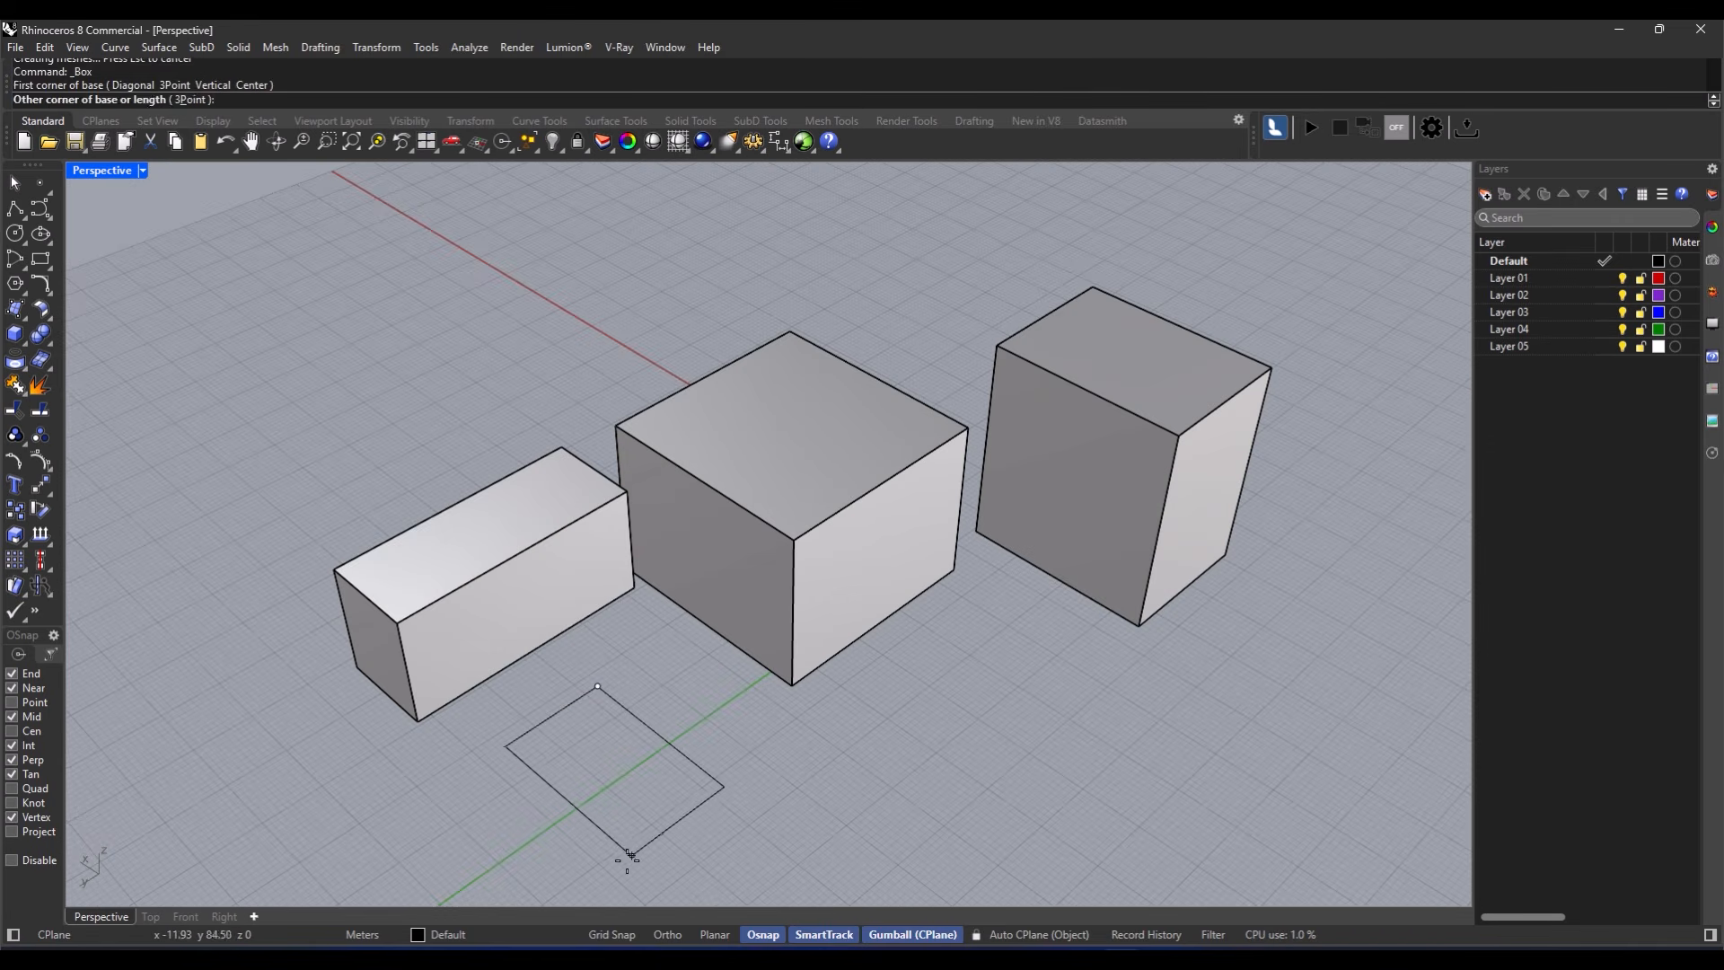
{"action": "left_click", "coordinate": [628, 853]}
{"action": "left_click", "coordinate": [592, 792]}
Step: Pick three of the boxes one at a time, and group all four boxes
{"action": "left_click", "coordinate": [812, 561]}
{"action": "left_click", "coordinate": [521, 605]}
{"action": "left_click", "coordinate": [1130, 485]}
{"action": "left_click", "coordinate": [1170, 779]}
{"action": "left_click_drag", "start_coordinate": [1170, 779], "coordinate": [458, 483]}
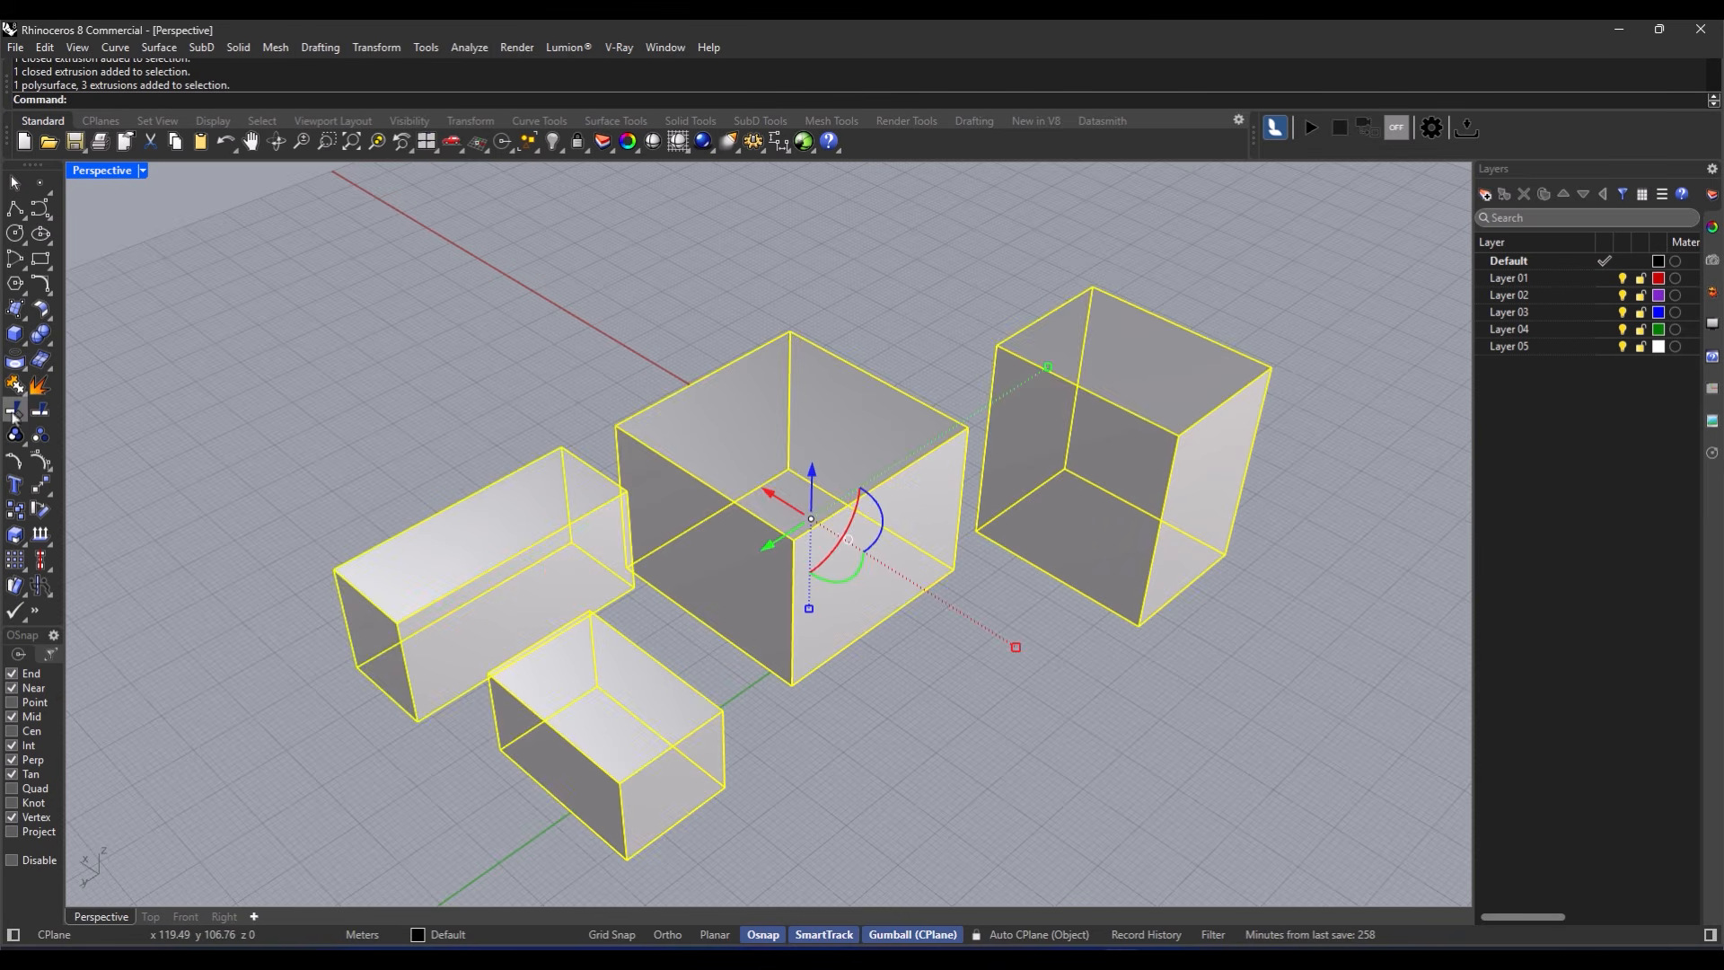
{"action": "left_click", "coordinate": [14, 437]}
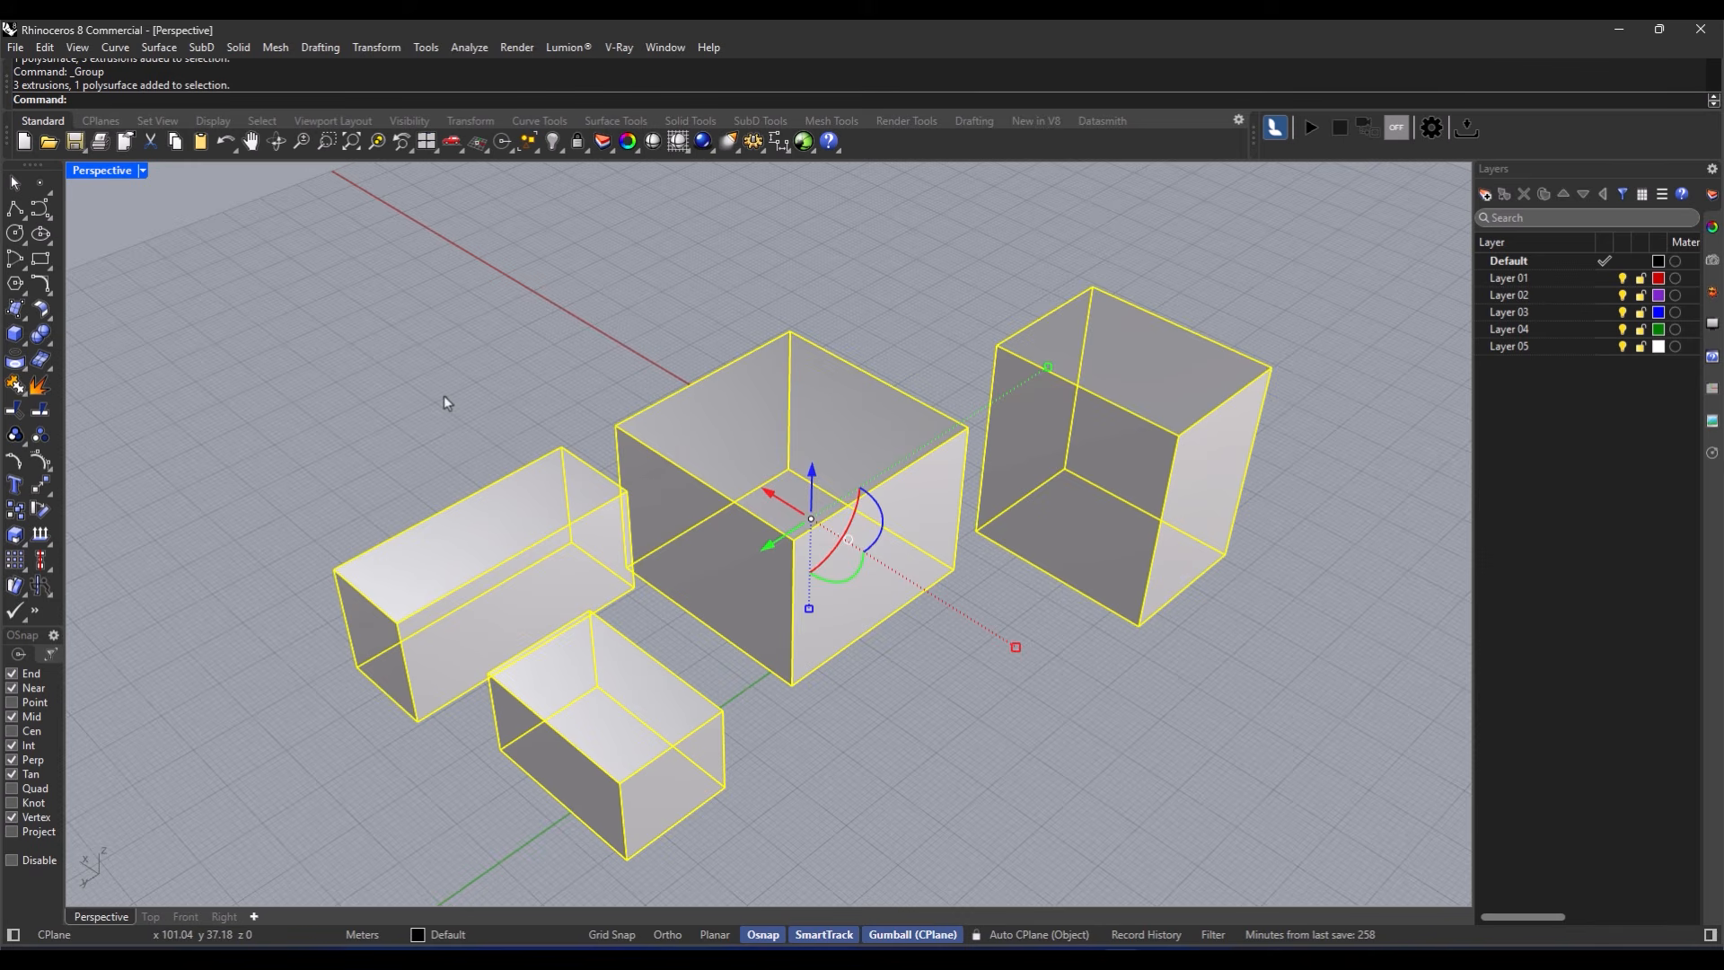
Step: Ungroup the four boxes and select each one on its own
{"action": "left_click", "coordinate": [444, 398]}
{"action": "left_click", "coordinate": [822, 584]}
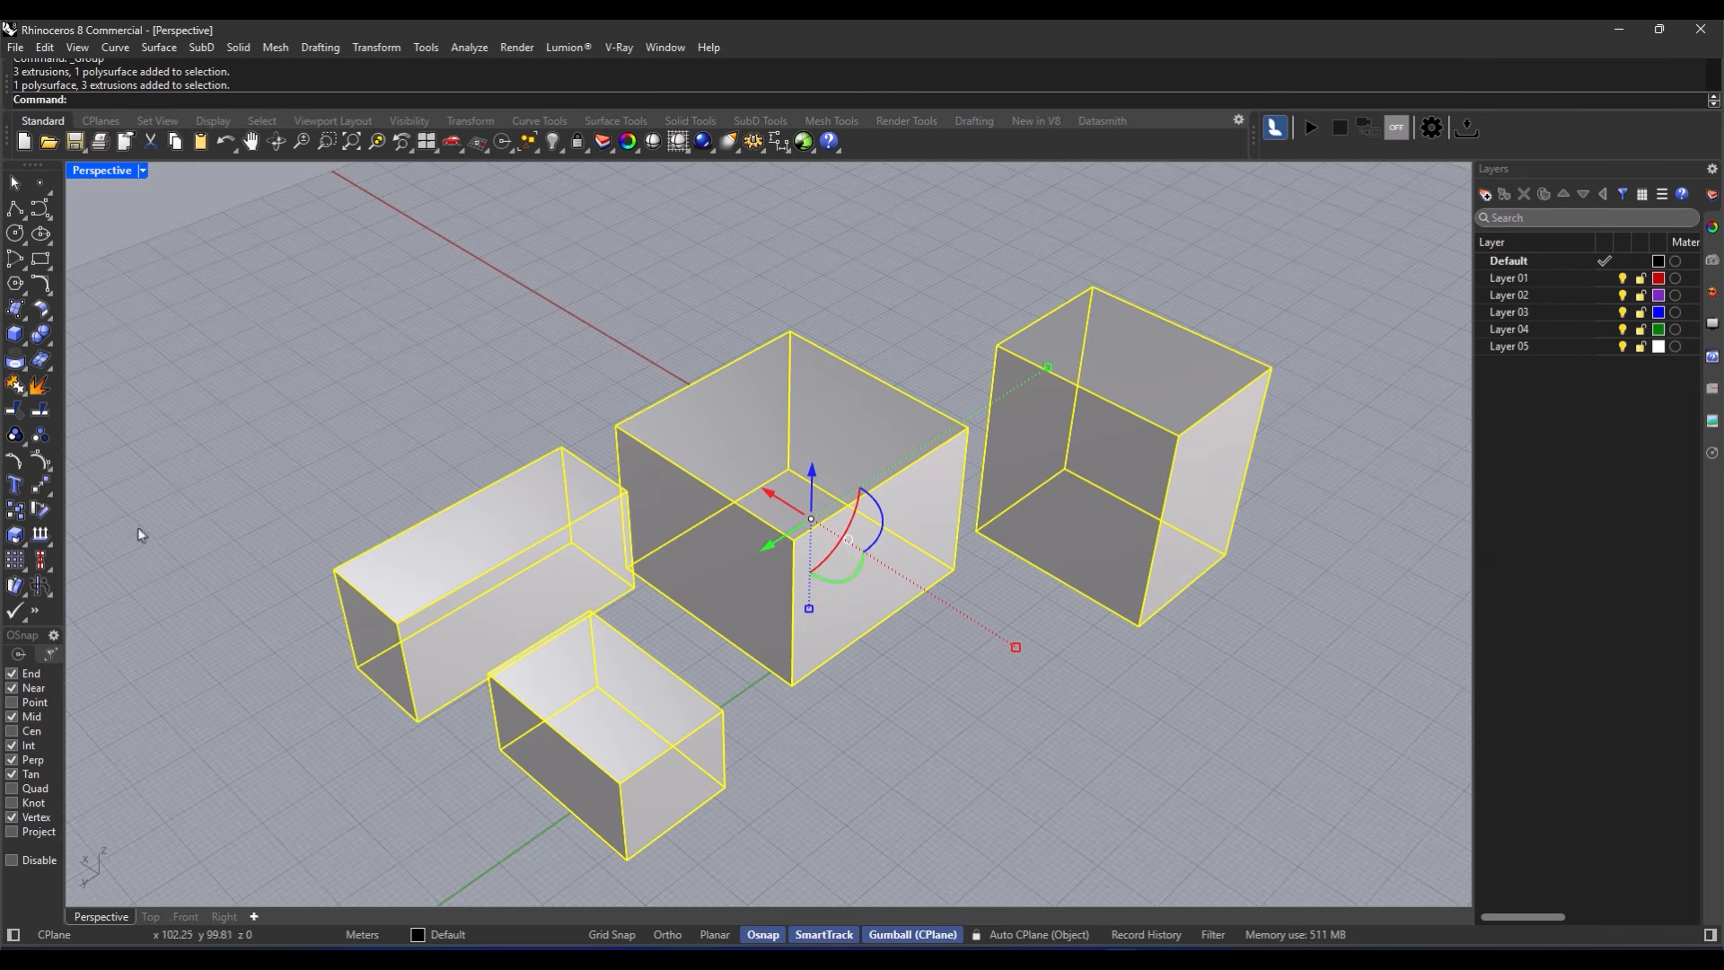
{"action": "left_click", "coordinate": [40, 435]}
{"action": "left_click", "coordinate": [431, 548]}
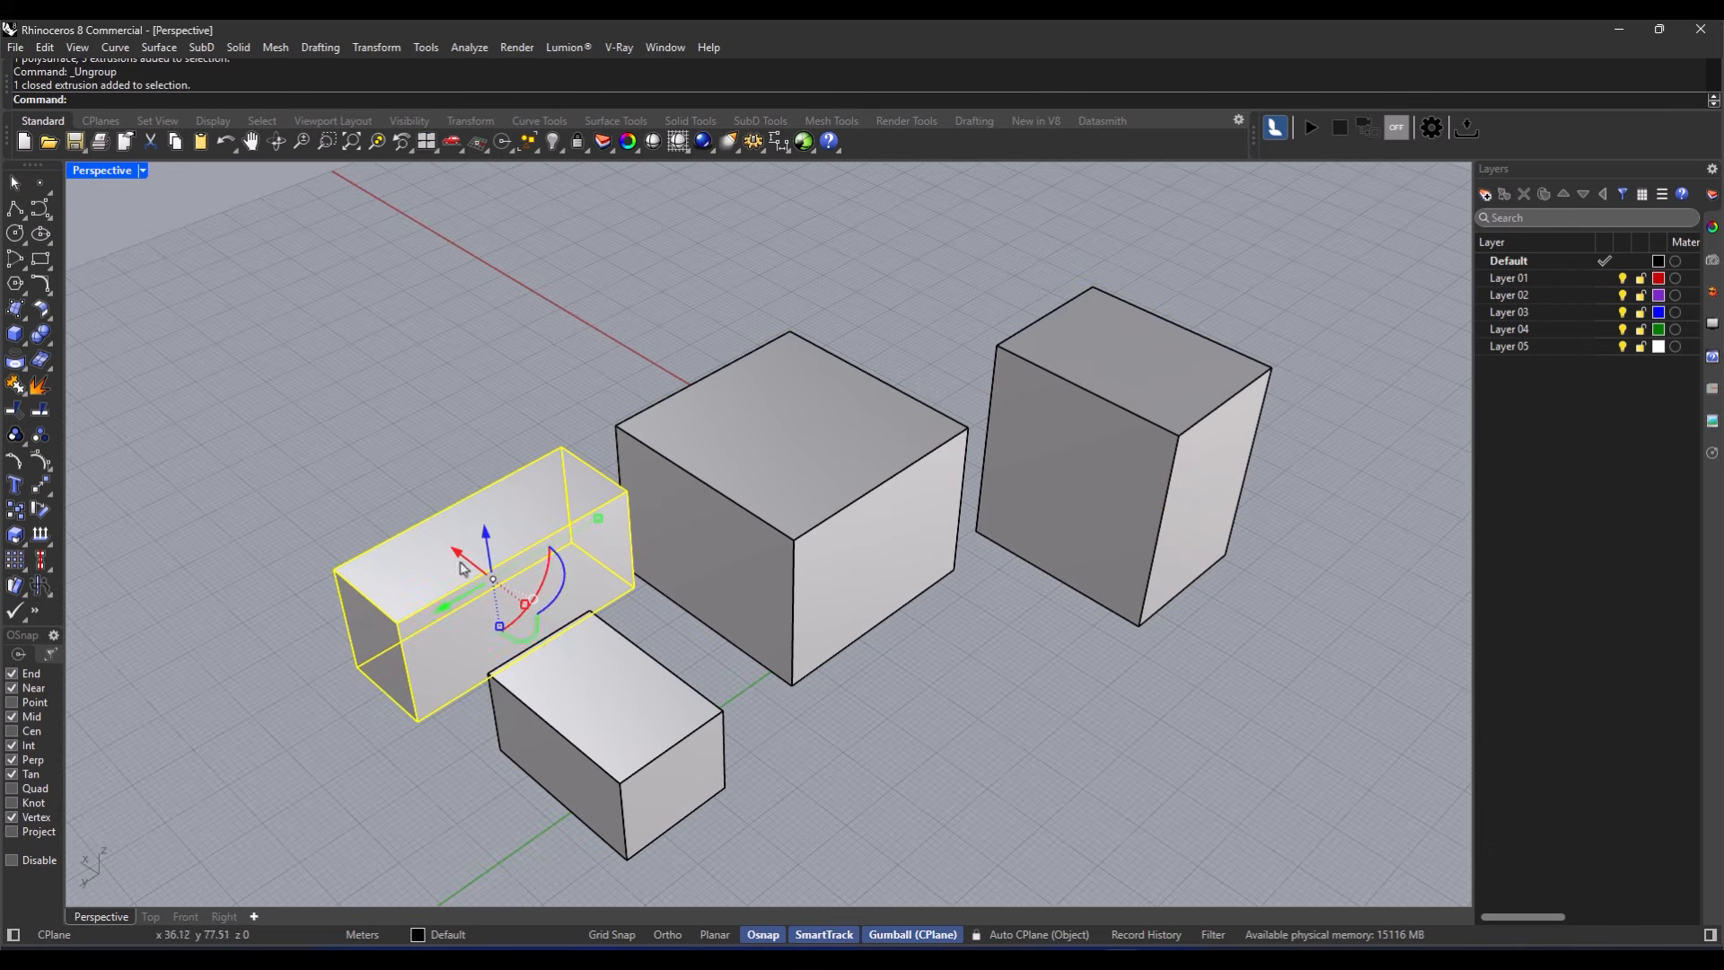
{"action": "left_click", "coordinate": [593, 709]}
{"action": "left_click", "coordinate": [835, 503]}
{"action": "left_click", "coordinate": [1119, 479]}
{"action": "left_click", "coordinate": [940, 336]}
{"action": "right_click_drag", "start_coordinate": [687, 433], "coordinate": [569, 483]}
{"action": "scroll", "coordinate": [569, 483], "scroll_direction": "down", "scroll_amount": 2}
{"action": "right_click_drag", "start_coordinate": [729, 614], "coordinate": [718, 572]}
{"action": "scroll", "coordinate": [735, 610], "scroll_direction": "up", "scroll_amount": 2}
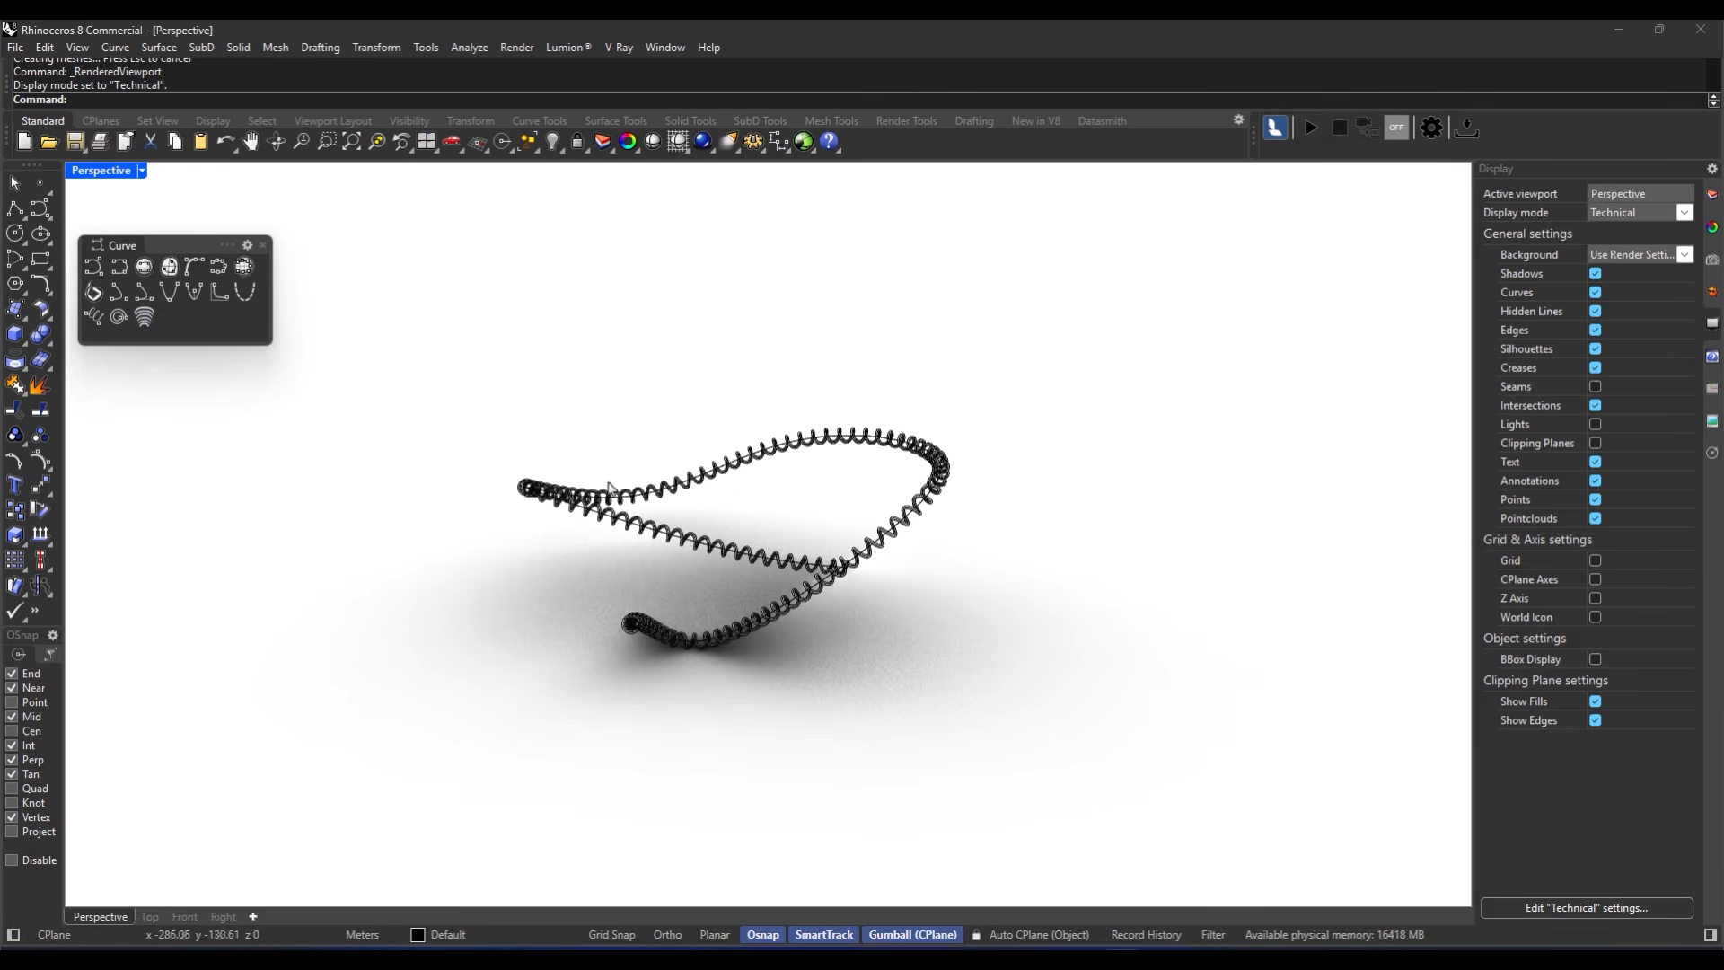
Step: Switch the Perspective viewport to Shaded display and delete the existing piped helix and its curves
{"action": "right_click_drag", "start_coordinate": [613, 490], "coordinate": [858, 523]}
{"action": "key", "text": "ctrl+alt+s"}
{"action": "left_click_drag", "start_coordinate": [1074, 373], "coordinate": [558, 690]}
{"action": "key", "text": "Delete"}
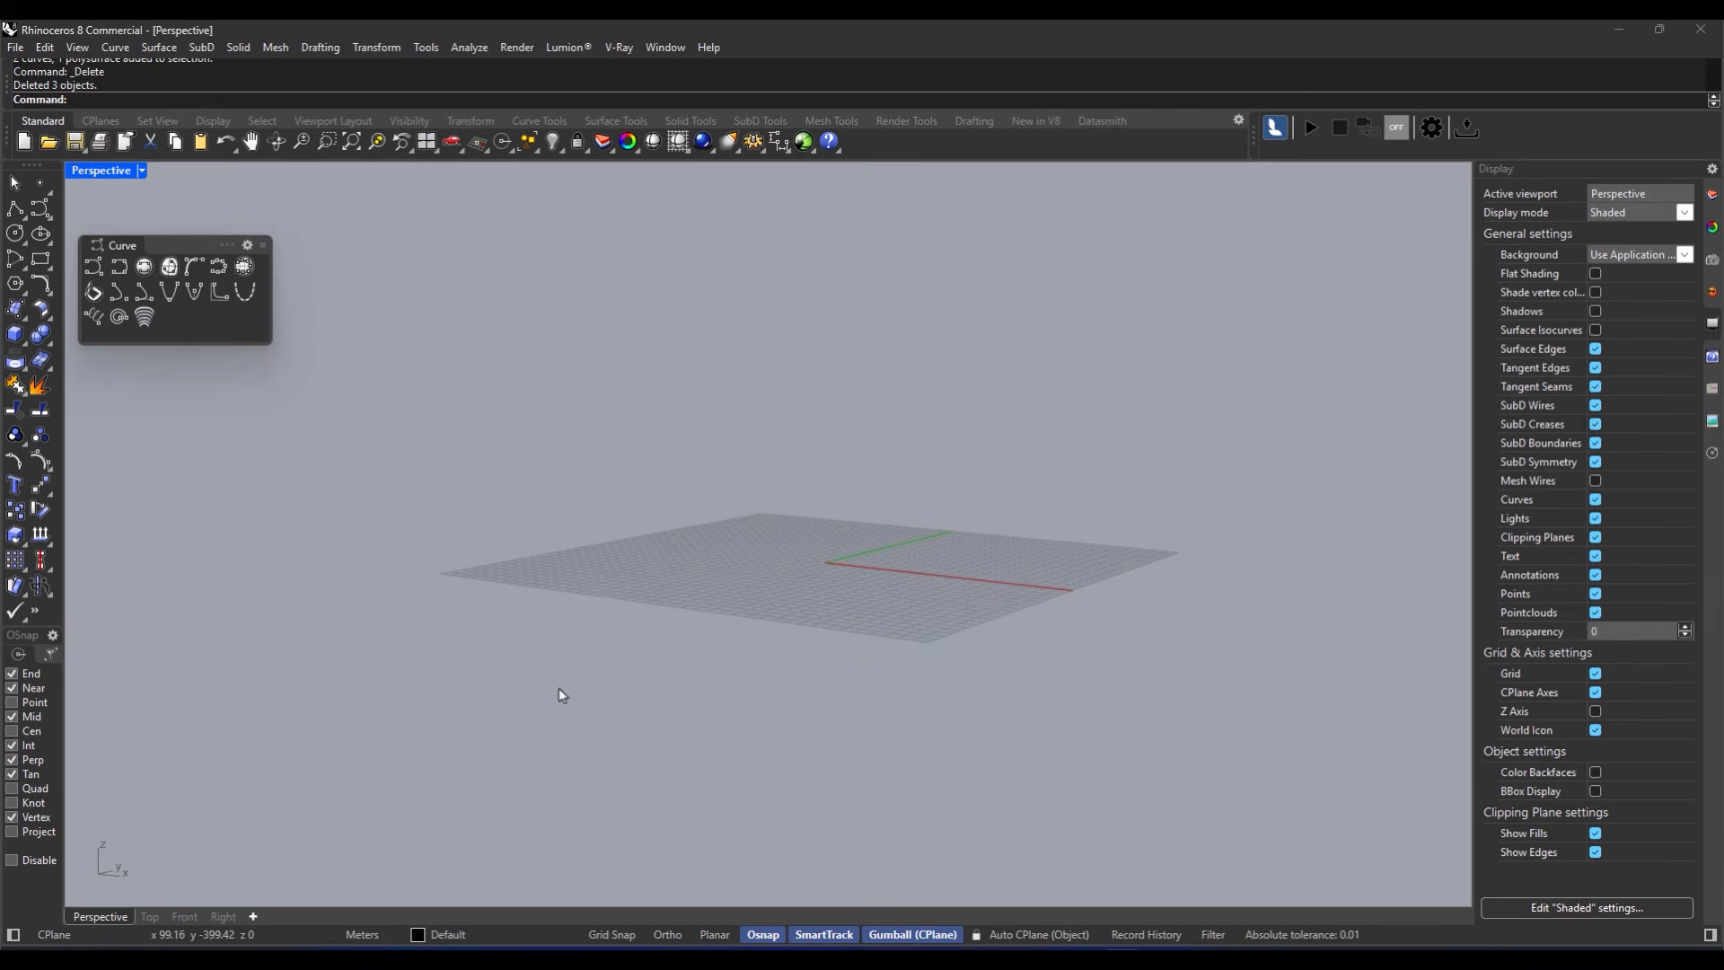
Step: Draw a looping, winding interpolated curve through about ten points on the ground plane
{"action": "left_click", "coordinate": [119, 268]}
{"action": "right_click_drag", "start_coordinate": [590, 447], "coordinate": [603, 609]}
{"action": "left_click", "coordinate": [574, 614]}
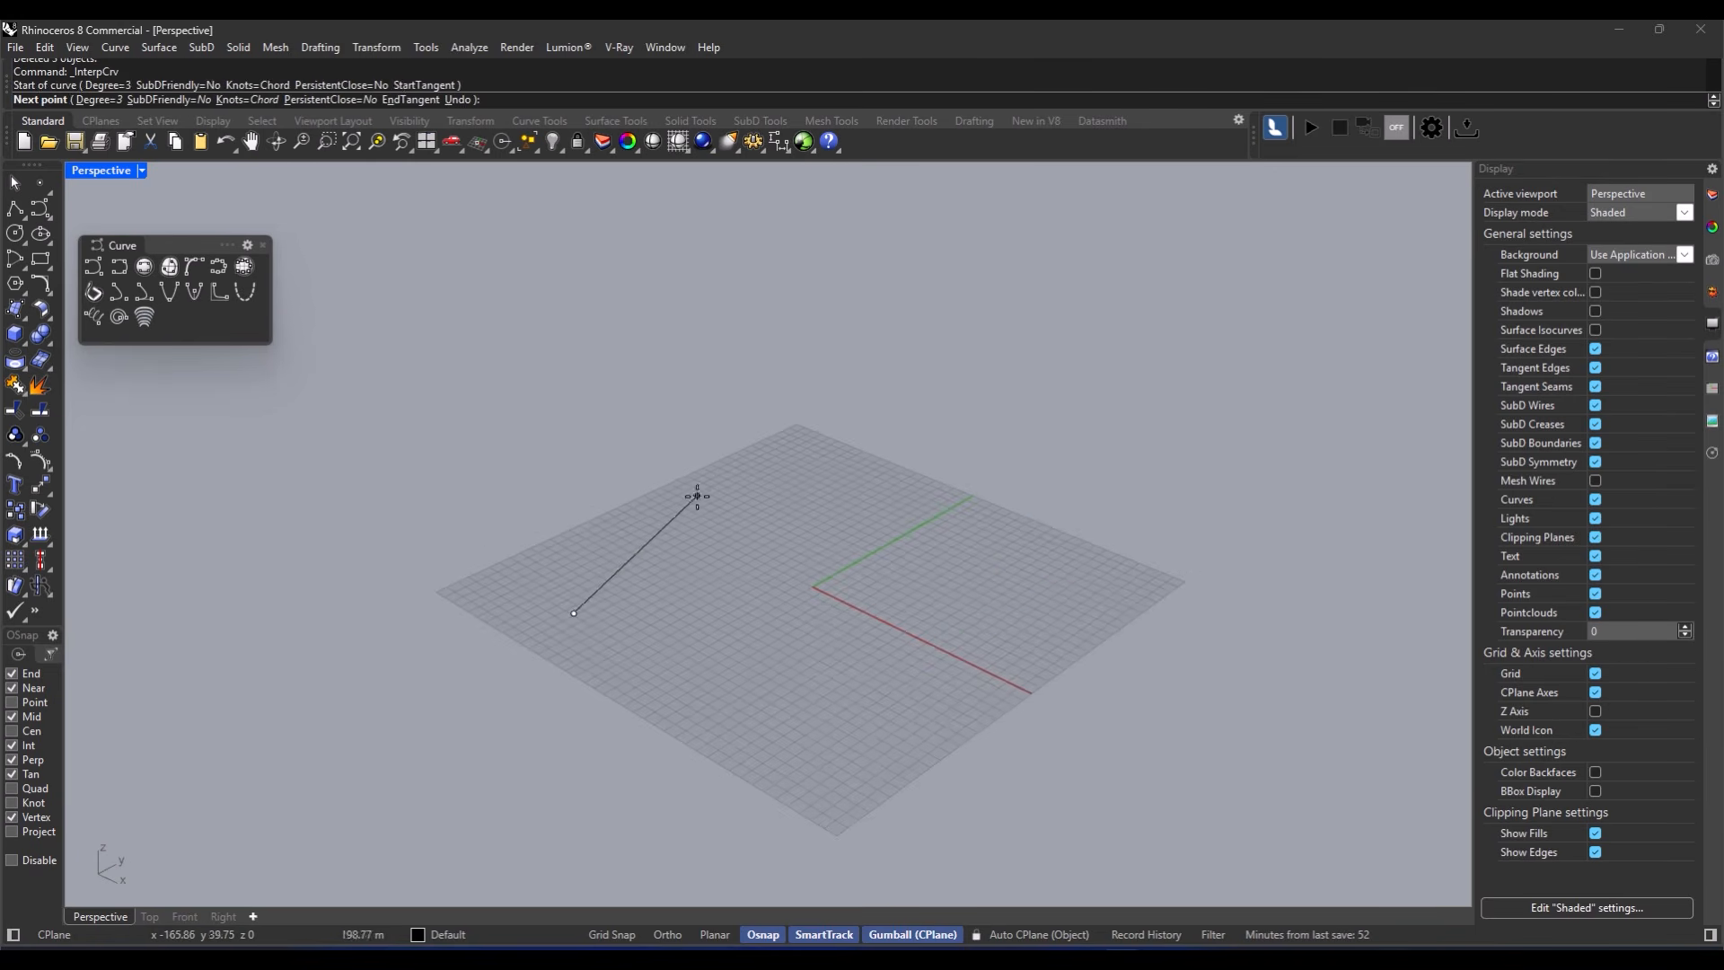
{"action": "left_click", "coordinate": [697, 492]}
{"action": "left_click", "coordinate": [857, 468]}
{"action": "left_click", "coordinate": [967, 489]}
{"action": "left_click", "coordinate": [891, 575]}
{"action": "left_click", "coordinate": [763, 595]}
{"action": "left_click", "coordinate": [662, 668]}
{"action": "left_click", "coordinate": [1013, 736]}
{"action": "left_click", "coordinate": [1125, 575]}
{"action": "left_click", "coordinate": [993, 617]}
{"action": "key", "text": "Return"}
Step: Raise two control points of the winding curve vertically and lower a third one to make it three-dimensional
{"action": "left_click", "coordinate": [721, 608]}
{"action": "left_click", "coordinate": [644, 661]}
{"action": "left_click_drag", "start_coordinate": [642, 608], "coordinate": [636, 392]}
{"action": "left_click", "coordinate": [1077, 791]}
{"action": "left_click_drag", "start_coordinate": [1077, 790], "coordinate": [1097, 630]}
{"action": "left_click", "coordinate": [833, 460]}
{"action": "left_click_drag", "start_coordinate": [835, 421], "coordinate": [836, 584]}
{"action": "right_click_drag", "start_coordinate": [836, 583], "coordinate": [563, 589]}
{"action": "key", "text": "Escape"}
{"action": "key", "text": "Escape"}
Step: Draw a helix of radius 5 m around the winding curve using the AroundCurve option
{"action": "left_click", "coordinate": [96, 317]}
{"action": "left_click", "coordinate": [154, 101]}
{"action": "left_click", "coordinate": [495, 616]}
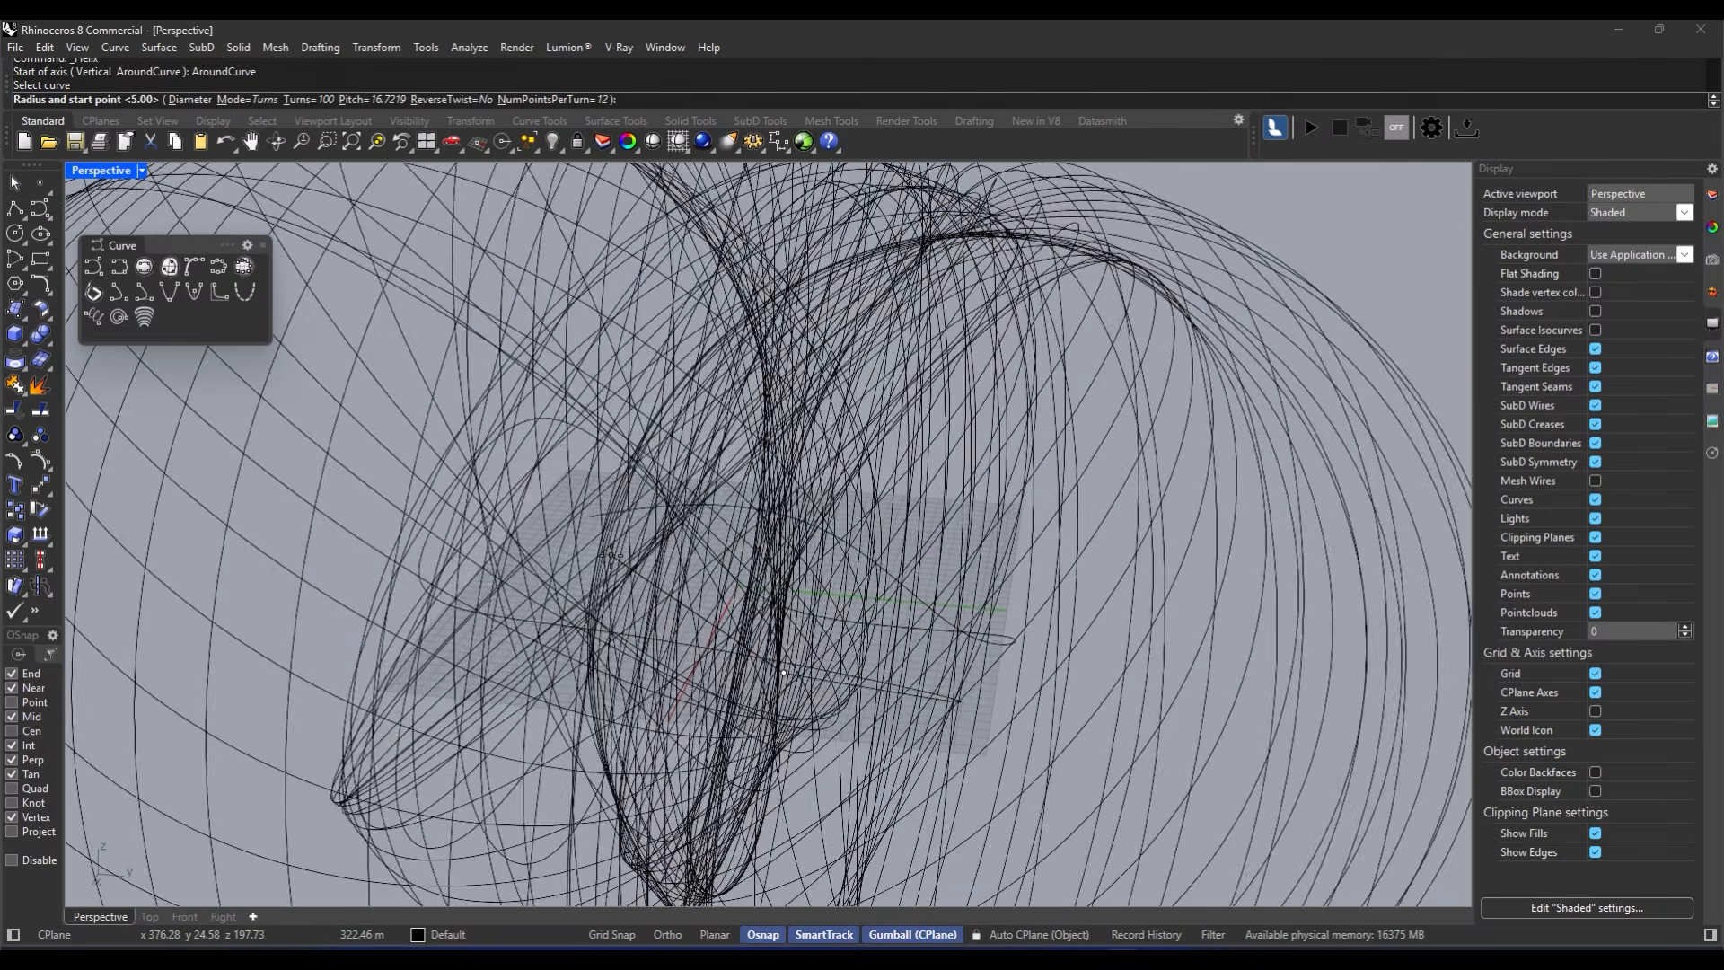
{"action": "type", "text": "5"}
{"action": "key", "text": "Return"}
{"action": "left_click", "coordinate": [685, 601]}
Step: Create a pipe along the helix, accepting the offered radii
{"action": "mouse_move", "coordinate": [686, 601]}
{"action": "right_mouse_down"}
{"action": "mouse_move", "coordinate": [616, 562]}
{"action": "mouse_move", "coordinate": [701, 598]}
{"action": "right_mouse_up"}
{"action": "scroll", "coordinate": [330, 466], "scroll_direction": "up", "scroll_amount": 5}
{"action": "right_click_drag", "start_coordinate": [584, 485], "coordinate": [741, 549]}
{"action": "scroll", "coordinate": [718, 557], "scroll_direction": "down", "scroll_amount": 5}
{"action": "left_click", "coordinate": [22, 341]}
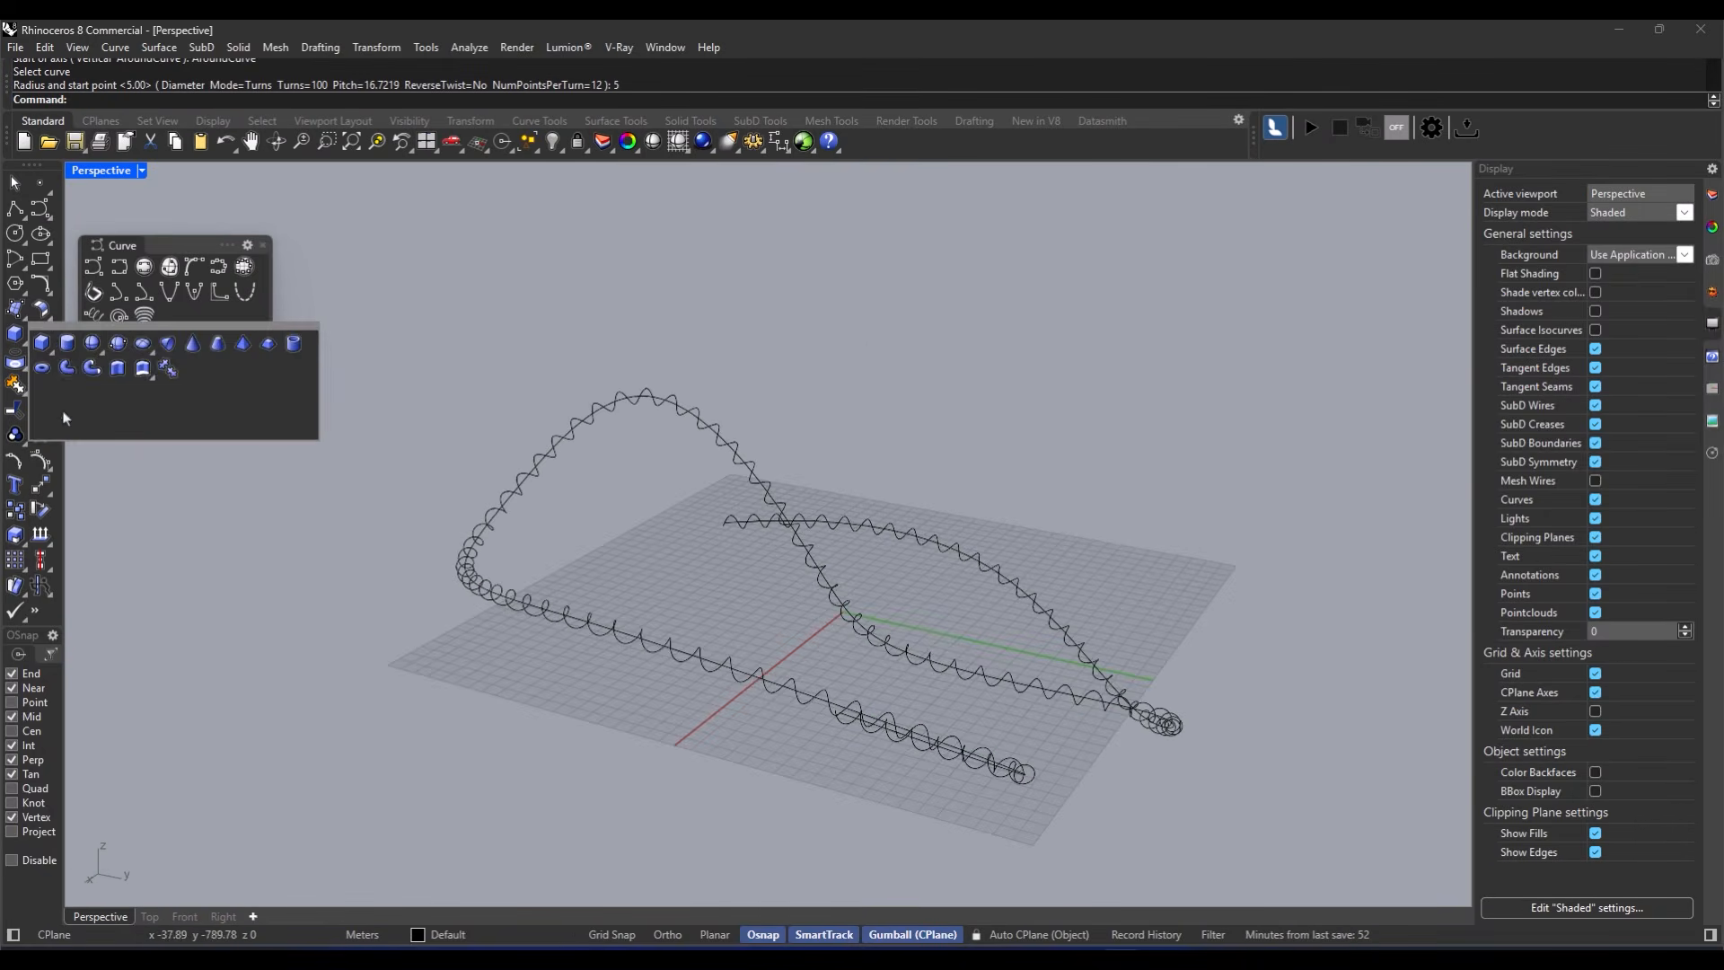
{"action": "left_click", "coordinate": [68, 369]}
{"action": "left_click", "coordinate": [528, 616]}
{"action": "scroll", "coordinate": [611, 602], "scroll_direction": "up", "scroll_amount": 4}
{"action": "key", "text": "Return"}
{"action": "key", "text": "Return"}
{"action": "key", "text": "Return"}
Step: Change the Perspective viewport's display mode and view the piped helix from another angle
{"action": "scroll", "coordinate": [669, 584], "scroll_direction": "down", "scroll_amount": 2}
{"action": "right_click_drag", "start_coordinate": [669, 566], "coordinate": [530, 604]}
{"action": "left_click", "coordinate": [141, 171]}
{"action": "left_click", "coordinate": [220, 334]}
{"action": "right_click_drag", "start_coordinate": [658, 496], "coordinate": [709, 602]}
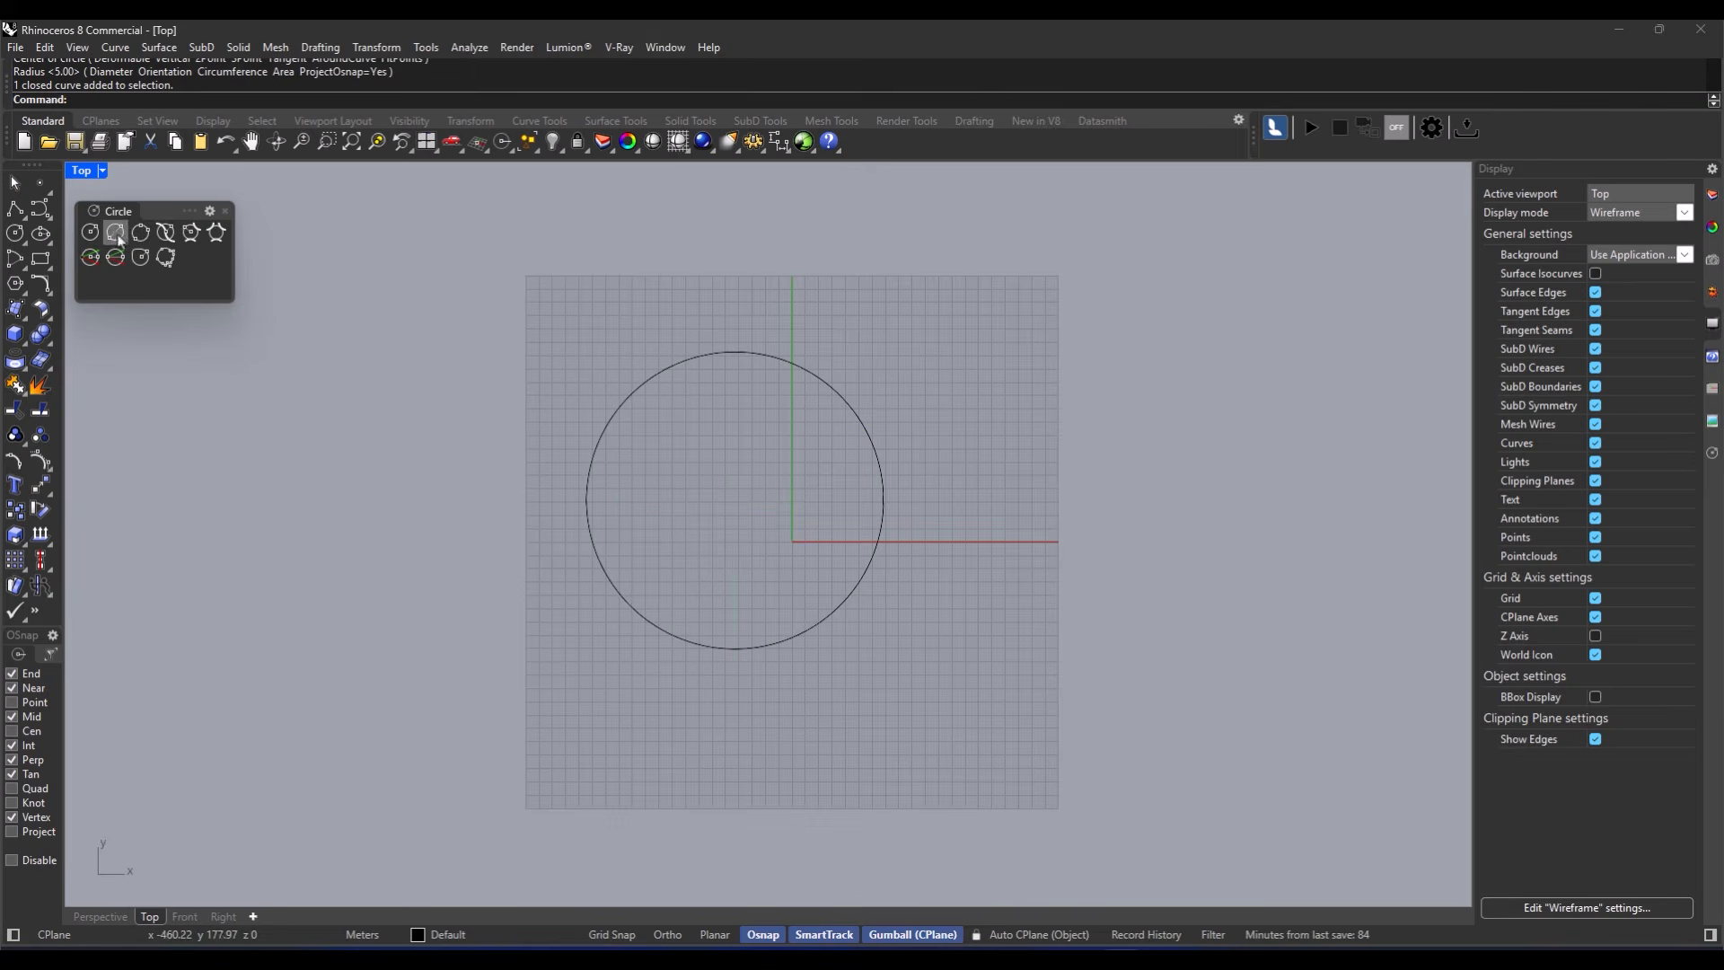
Step: Draw two circles by diameter to the right of the large circle, one above the other
{"action": "left_click", "coordinate": [115, 233]}
{"action": "left_click", "coordinate": [1098, 406]}
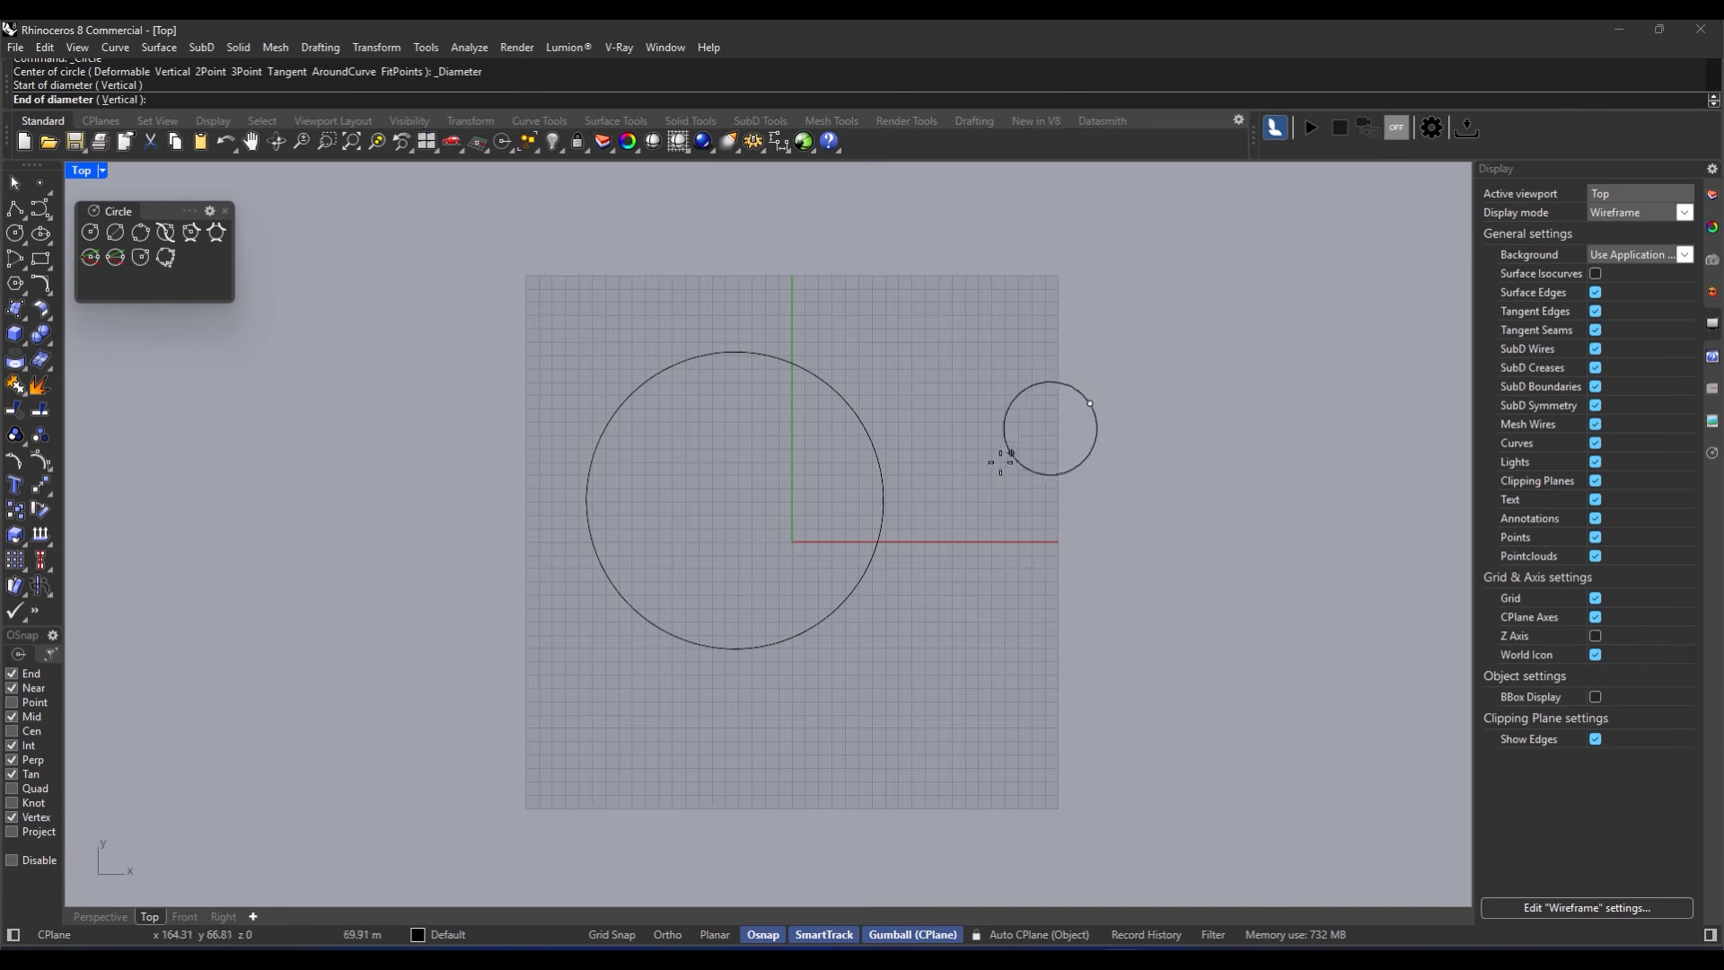
{"action": "left_click", "coordinate": [854, 279]}
{"action": "right_click", "coordinate": [1015, 534]}
{"action": "left_click", "coordinate": [1062, 526]}
{"action": "left_click", "coordinate": [900, 618]}
{"action": "scroll", "coordinate": [885, 538], "scroll_direction": "down", "scroll_amount": 2}
{"action": "right_click_drag", "start_coordinate": [862, 385], "coordinate": [825, 432]}
Step: Draw a circle through three points to the upper left of the large circle
{"action": "left_click", "coordinate": [141, 233]}
{"action": "left_click", "coordinate": [503, 309]}
{"action": "left_click", "coordinate": [378, 519]}
{"action": "left_click", "coordinate": [586, 497]}
Step: Draw another circle through three points, starting below and to the left of the existing circles
{"action": "scroll", "coordinate": [684, 796], "scroll_direction": "down", "scroll_amount": 2}
{"action": "right_click_drag", "start_coordinate": [684, 796], "coordinate": [733, 537]}
{"action": "right_click", "coordinate": [723, 545]}
{"action": "left_click", "coordinate": [629, 579]}
{"action": "left_click", "coordinate": [434, 455]}
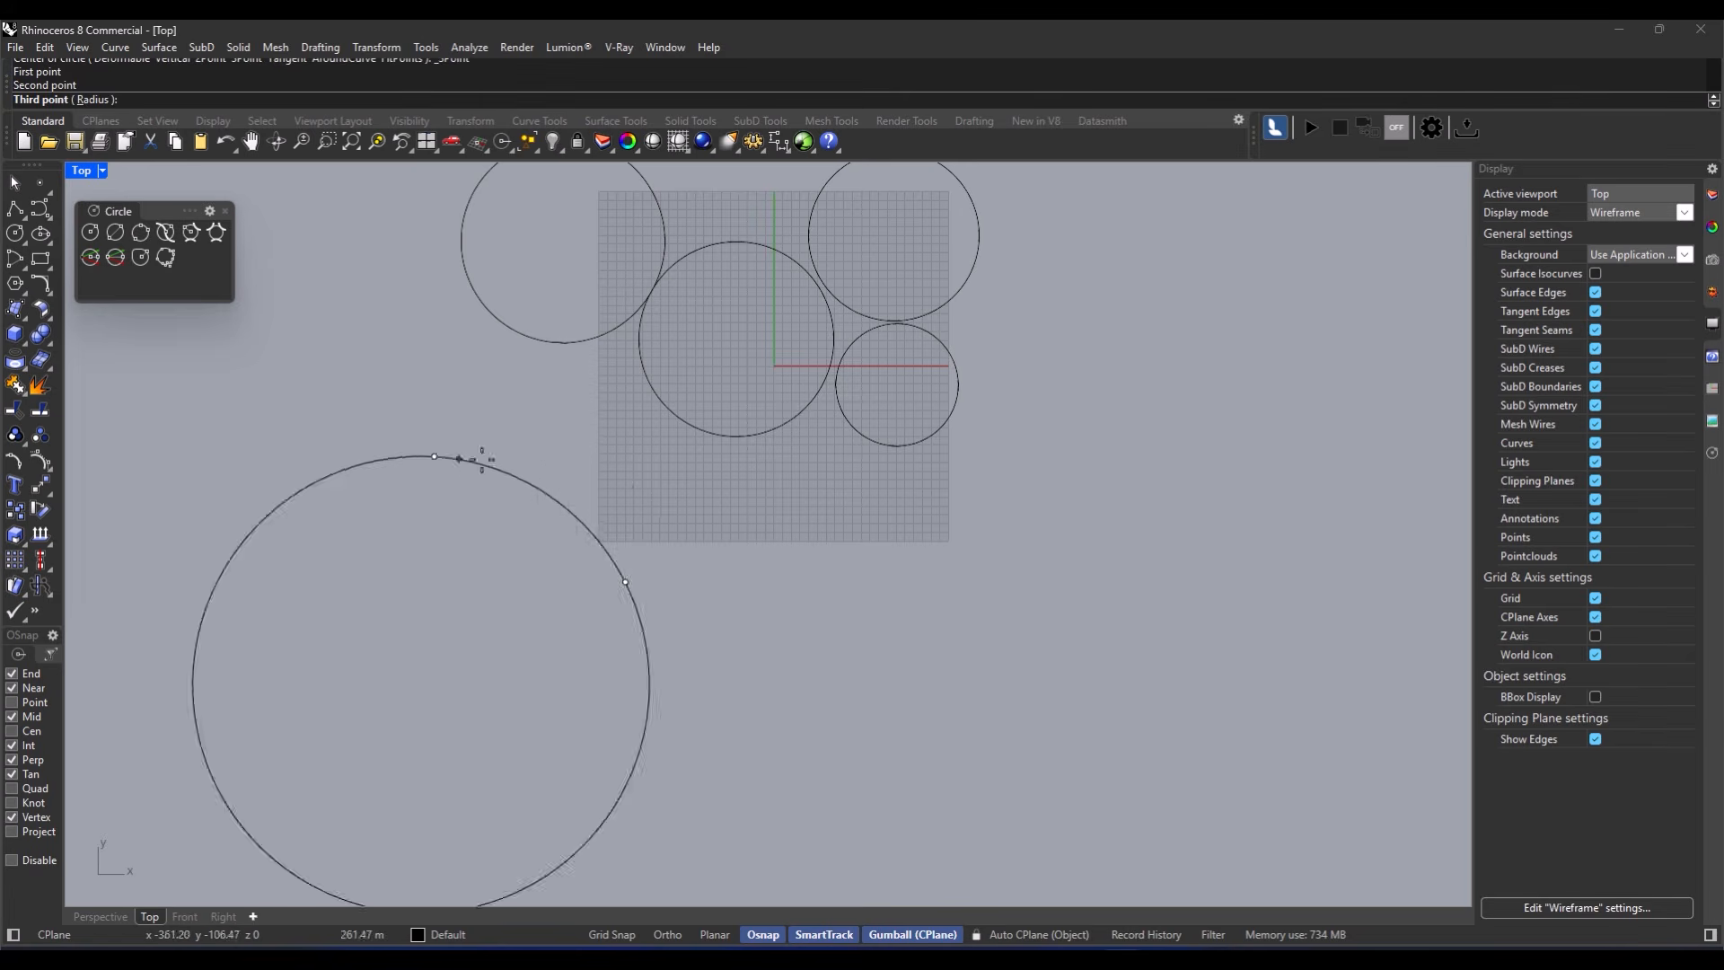
{"action": "left_click", "coordinate": [646, 426]}
{"action": "right_click_drag", "start_coordinate": [554, 392], "coordinate": [547, 512]}
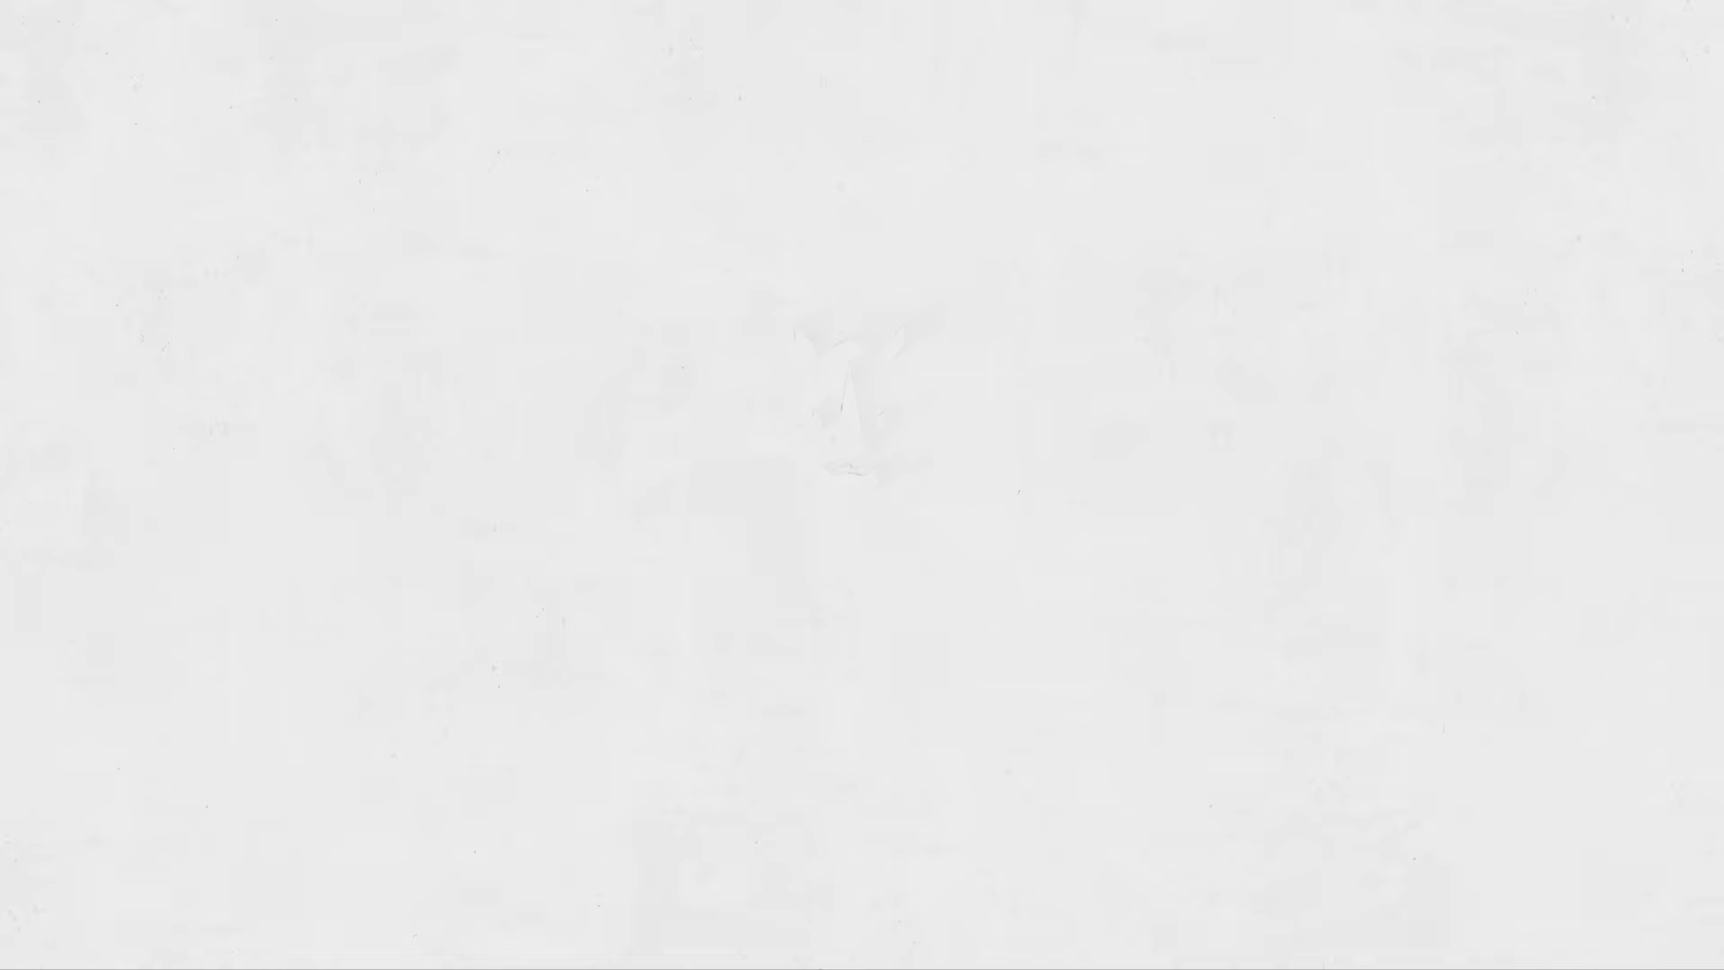